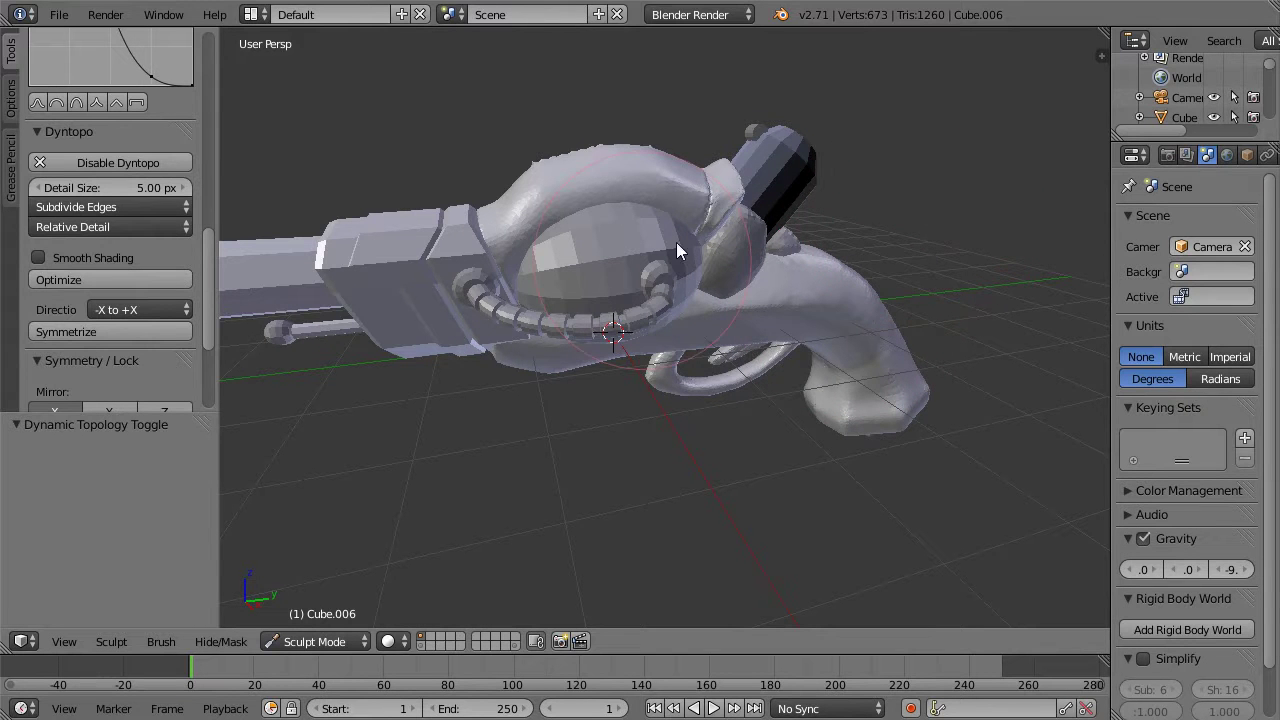
Step: Add the existing Vortex gun drawing as a background image and check the model against it in right orthographic view
{"action": "mouse_move", "coordinate": [914, 277]}
{"action": "middle_mouse_down"}
{"action": "mouse_move", "coordinate": [934, 226]}
{"action": "mouse_move", "coordinate": [846, 223]}
{"action": "mouse_move", "coordinate": [880, 223]}
{"action": "mouse_move", "coordinate": [931, 193]}
{"action": "mouse_move", "coordinate": [921, 184]}
{"action": "middle_mouse_up"}
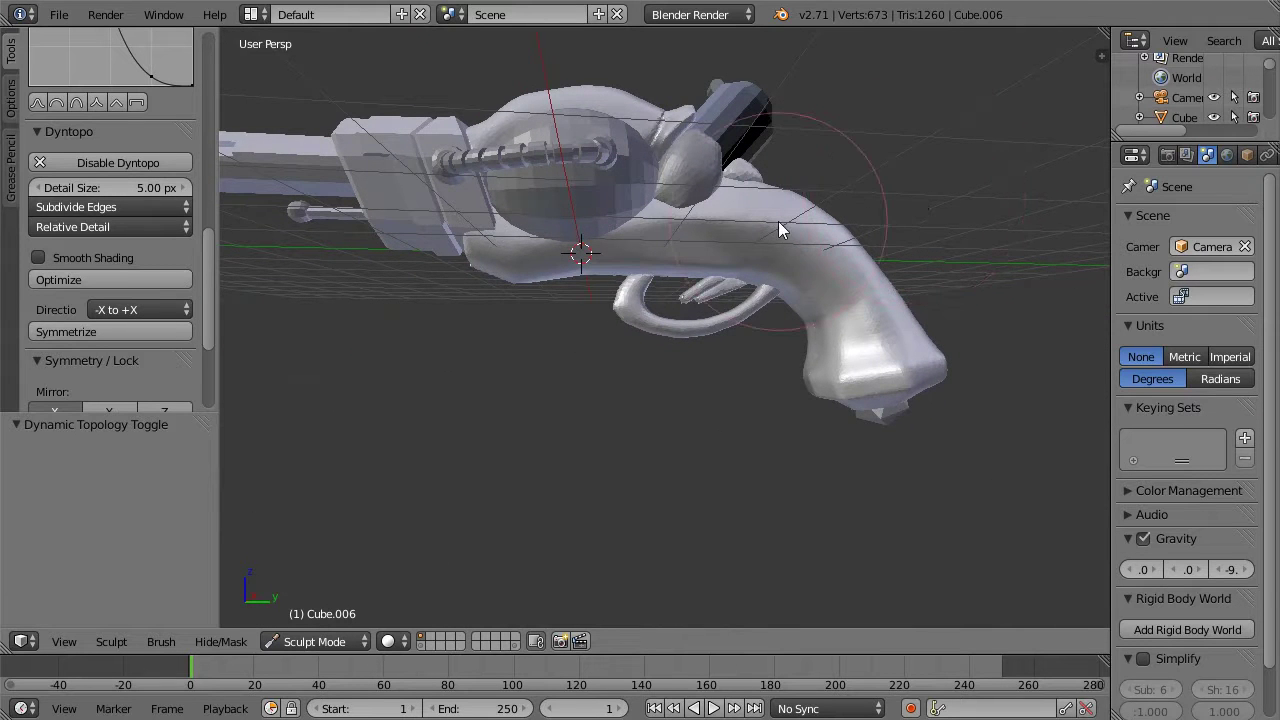
{"action": "key", "text": "KP_3"}
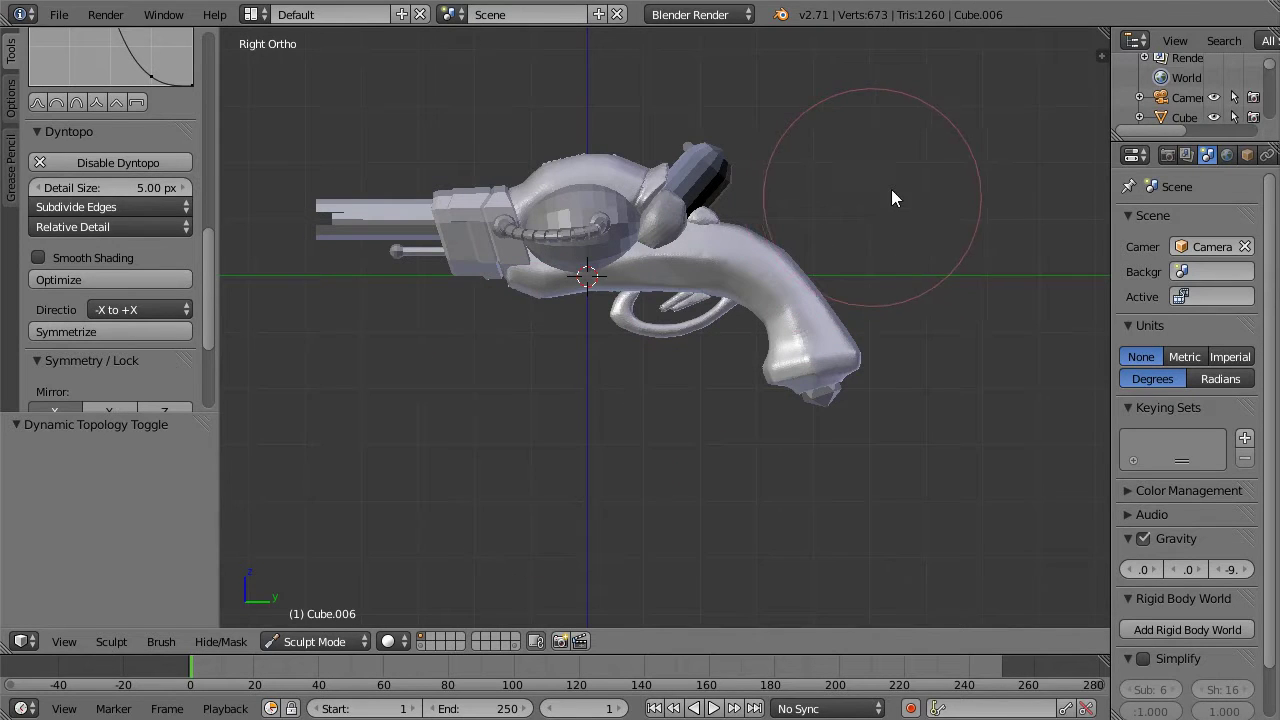
{"action": "scroll", "coordinate": [871, 206], "scroll_direction": "up", "scroll_amount": 1}
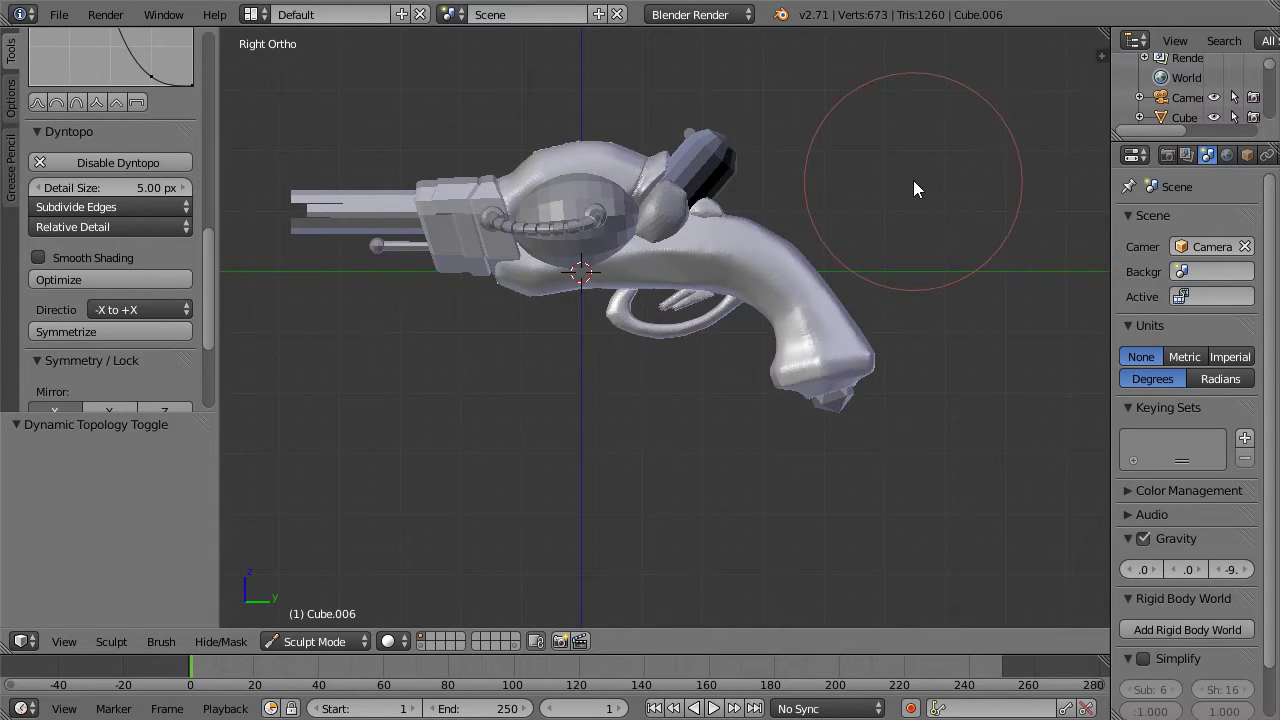
{"action": "scroll", "coordinate": [940, 182], "scroll_direction": "up", "scroll_amount": 1}
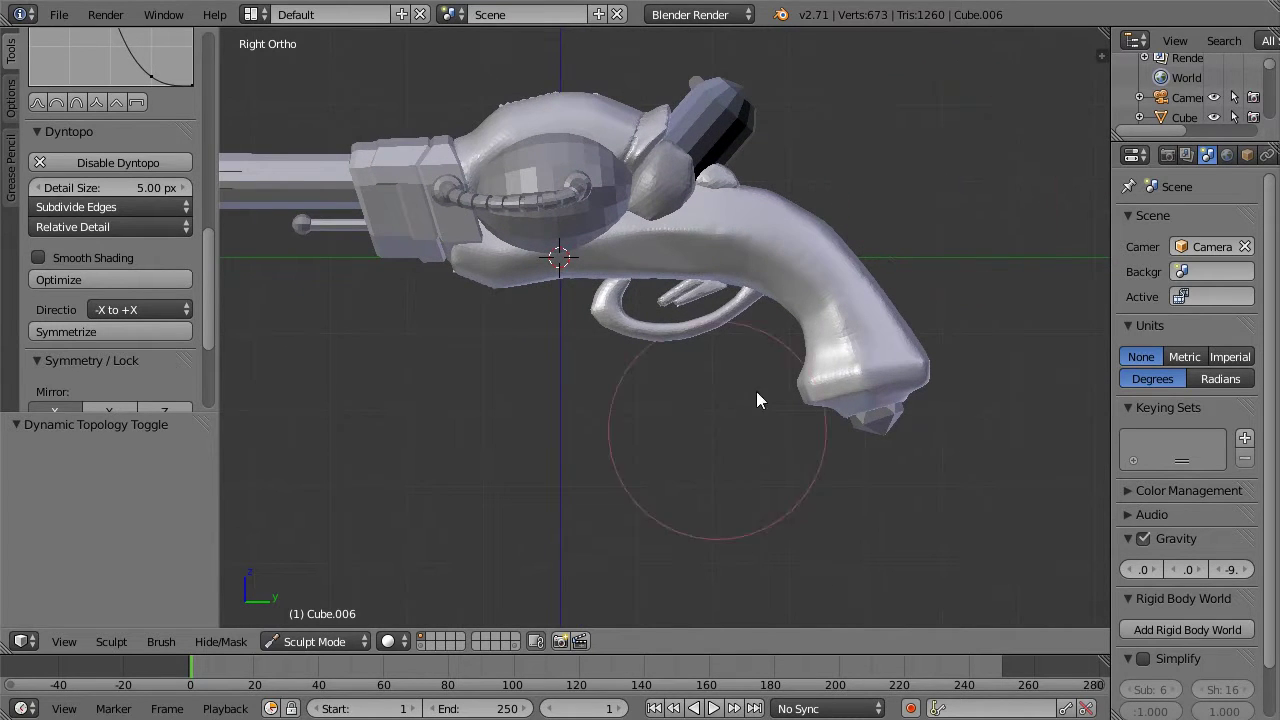
{"action": "left_click", "coordinate": [1099, 57]}
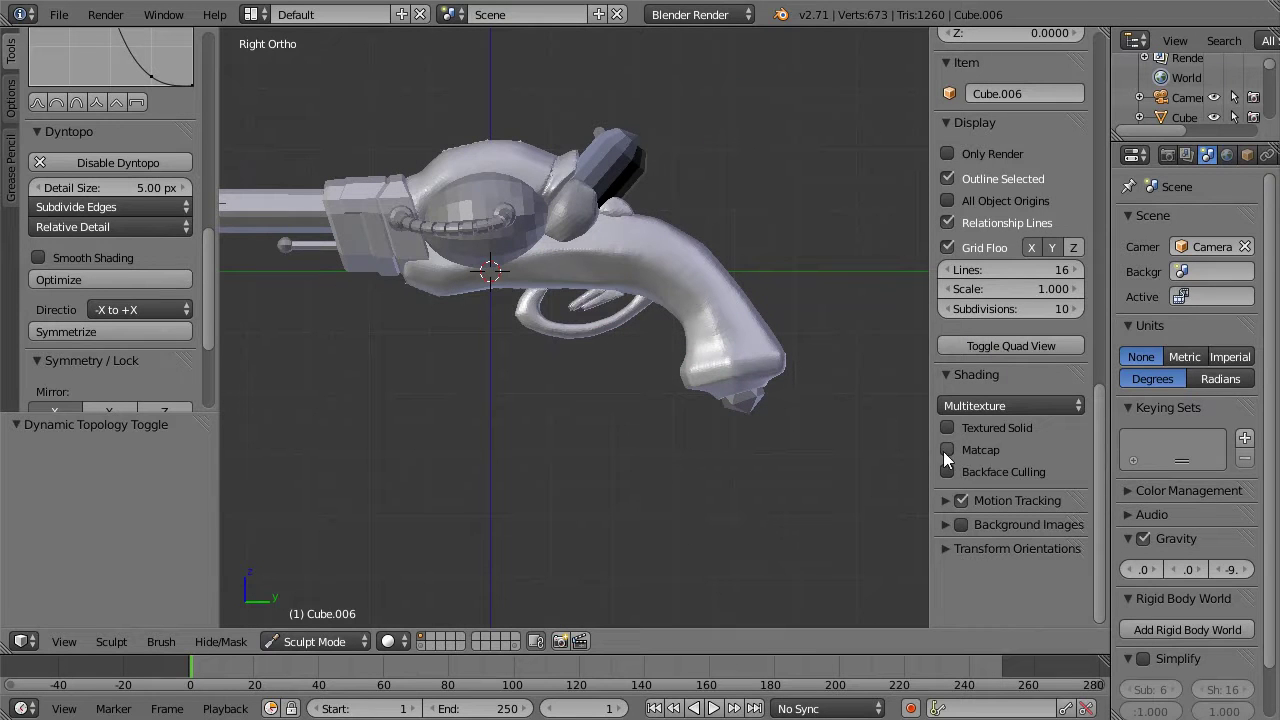
{"action": "left_click", "coordinate": [946, 524]}
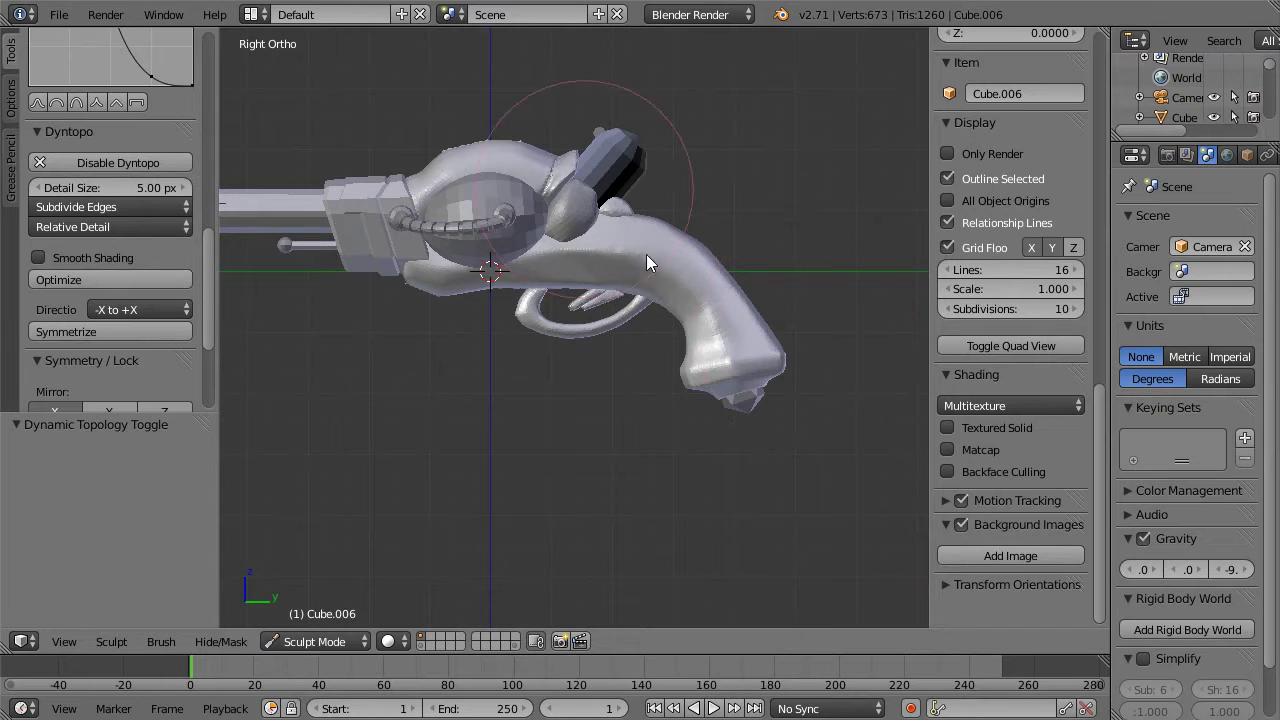
{"action": "left_click", "coordinate": [1004, 555]}
{"action": "scroll", "coordinate": [1090, 540], "scroll_direction": "down", "scroll_amount": 2}
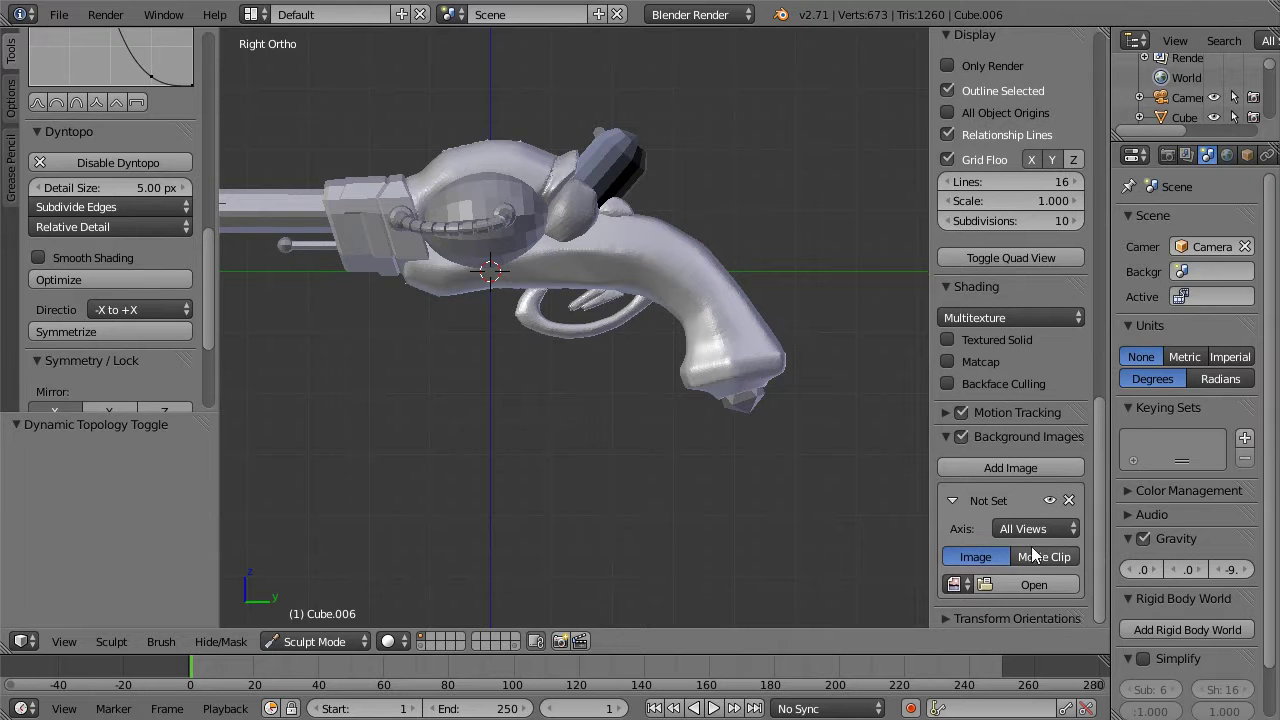
{"action": "left_click", "coordinate": [955, 584]}
{"action": "left_click", "coordinate": [992, 377]}
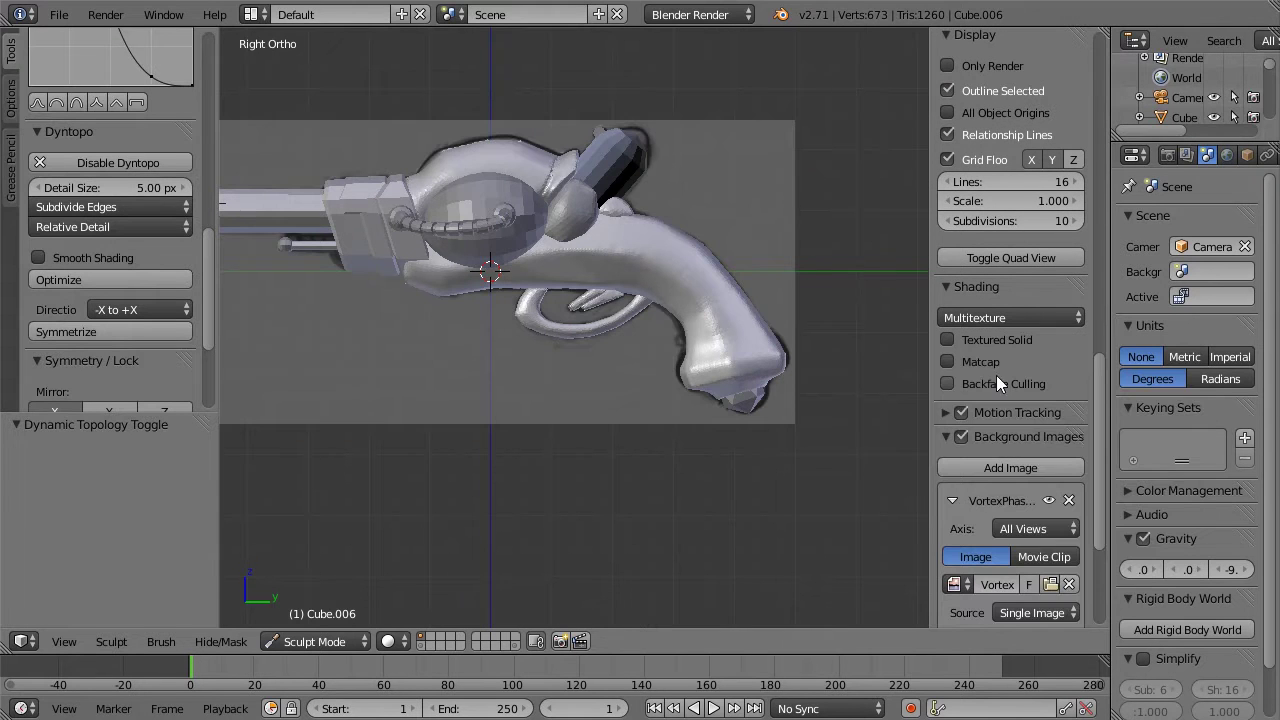
{"action": "key", "text": "z"}
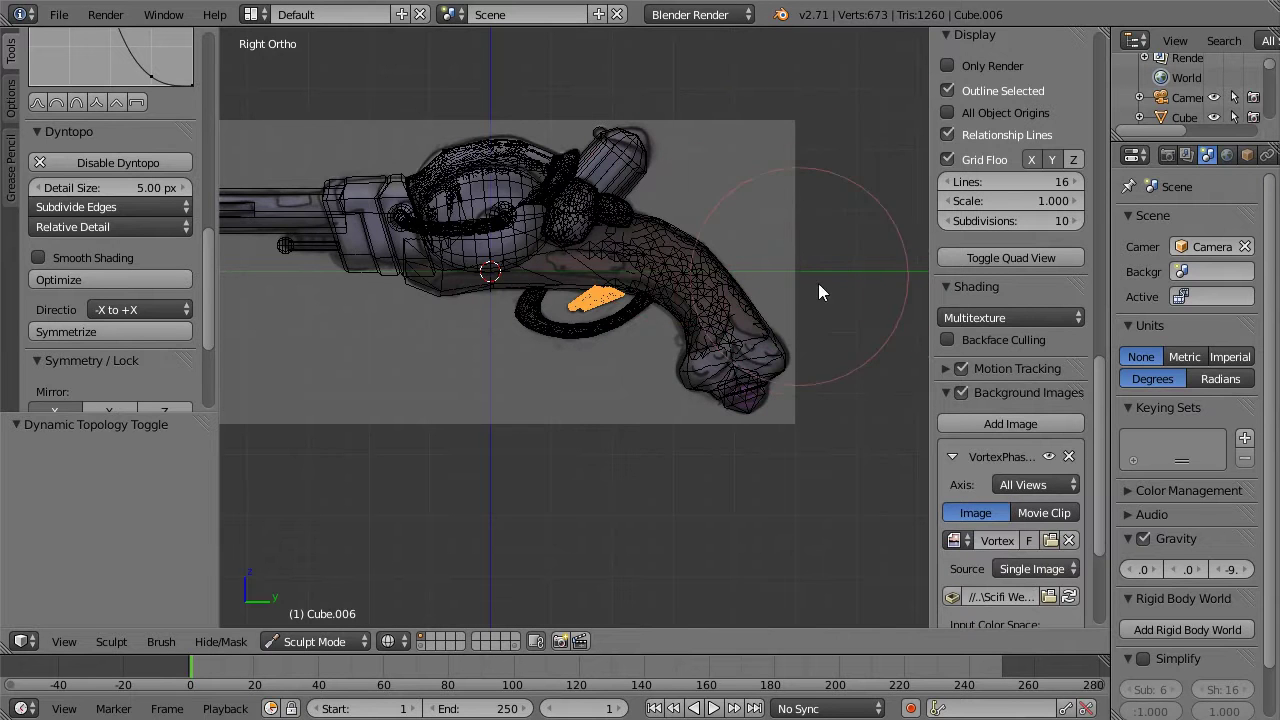
{"action": "key", "text": "z"}
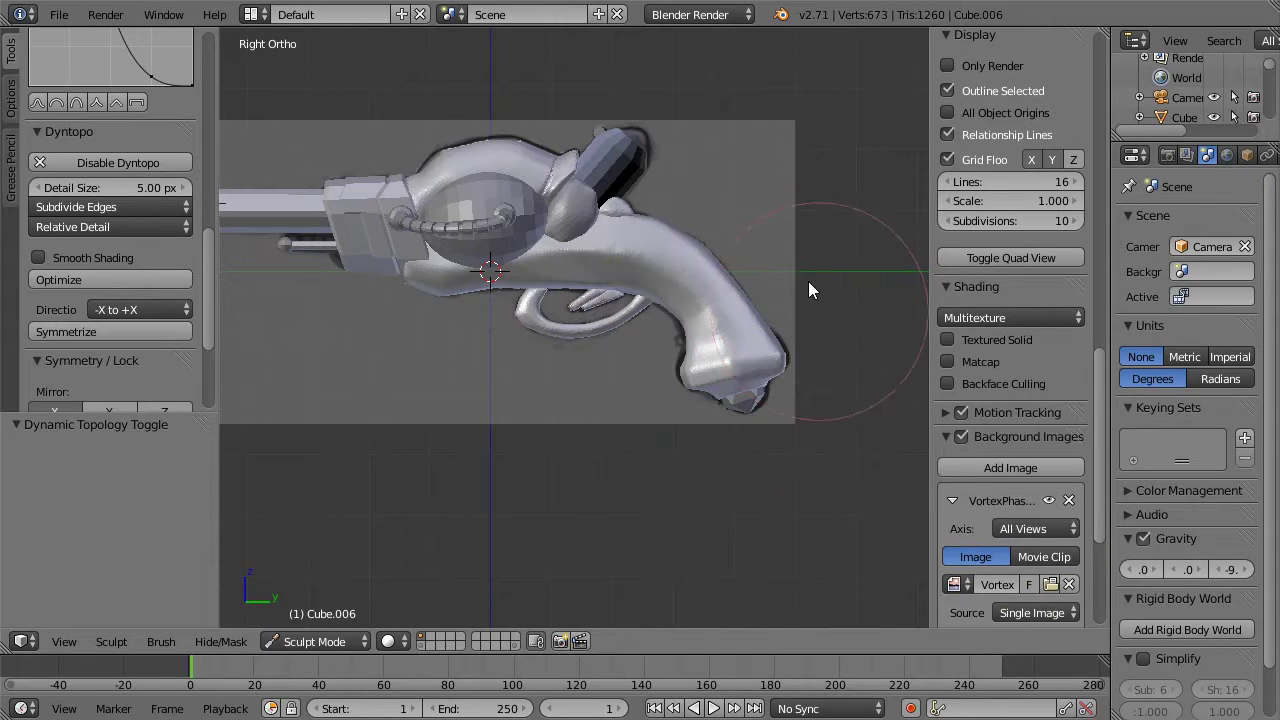
{"action": "key", "text": "n"}
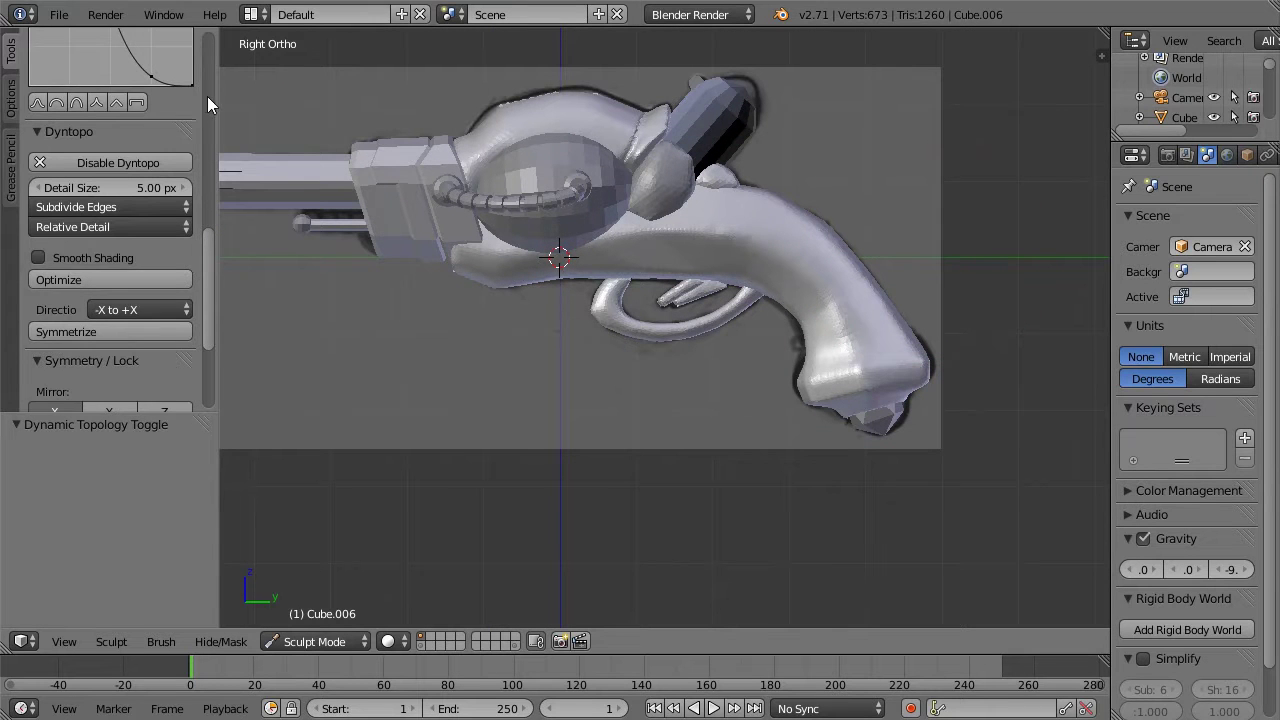
Step: Set the active sculpt brush to Grab
{"action": "scroll", "coordinate": [207, 104], "scroll_direction": "up", "scroll_amount": 10}
{"action": "left_click", "coordinate": [110, 55]}
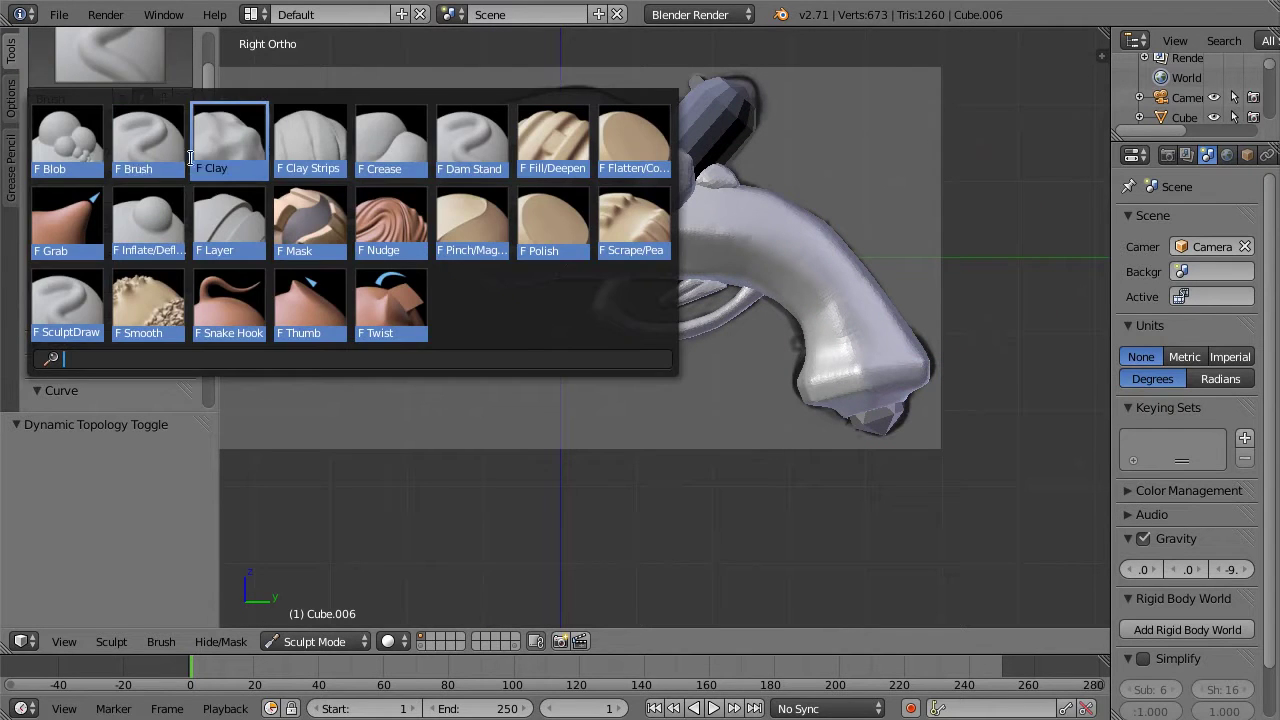
{"action": "left_click", "coordinate": [478, 145]}
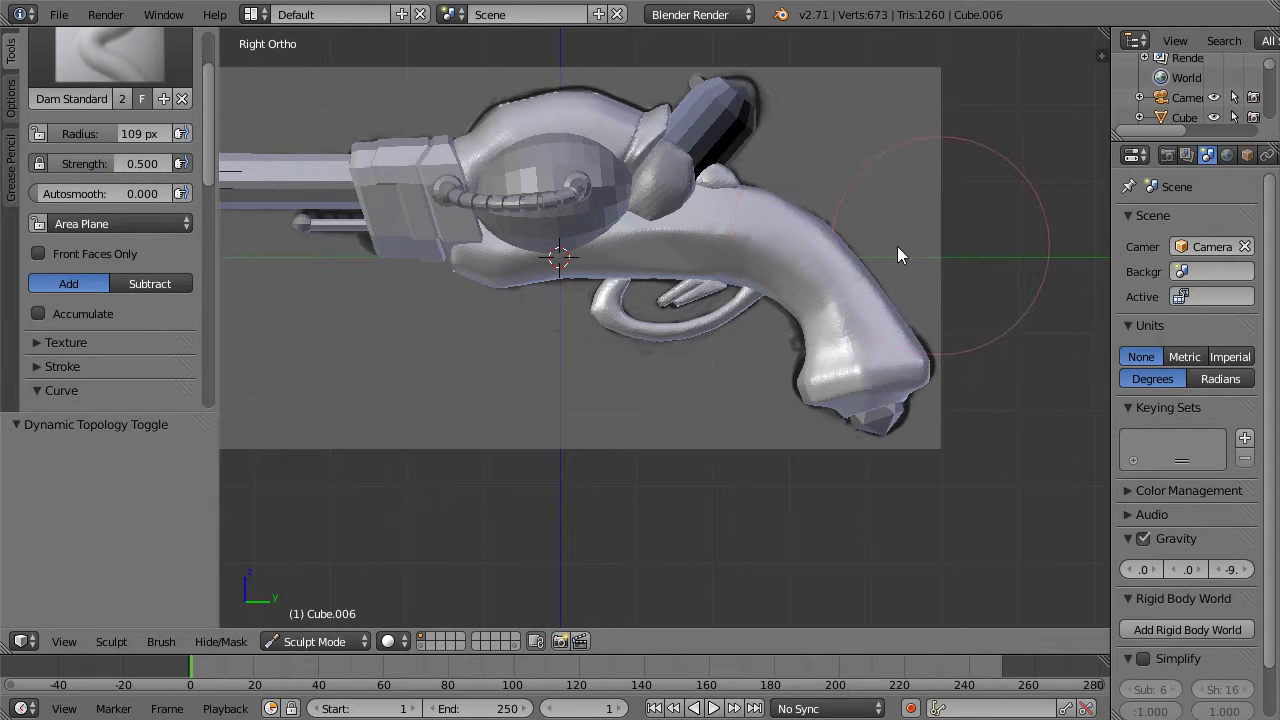
{"action": "left_click", "coordinate": [157, 60]}
{"action": "left_click", "coordinate": [70, 215]}
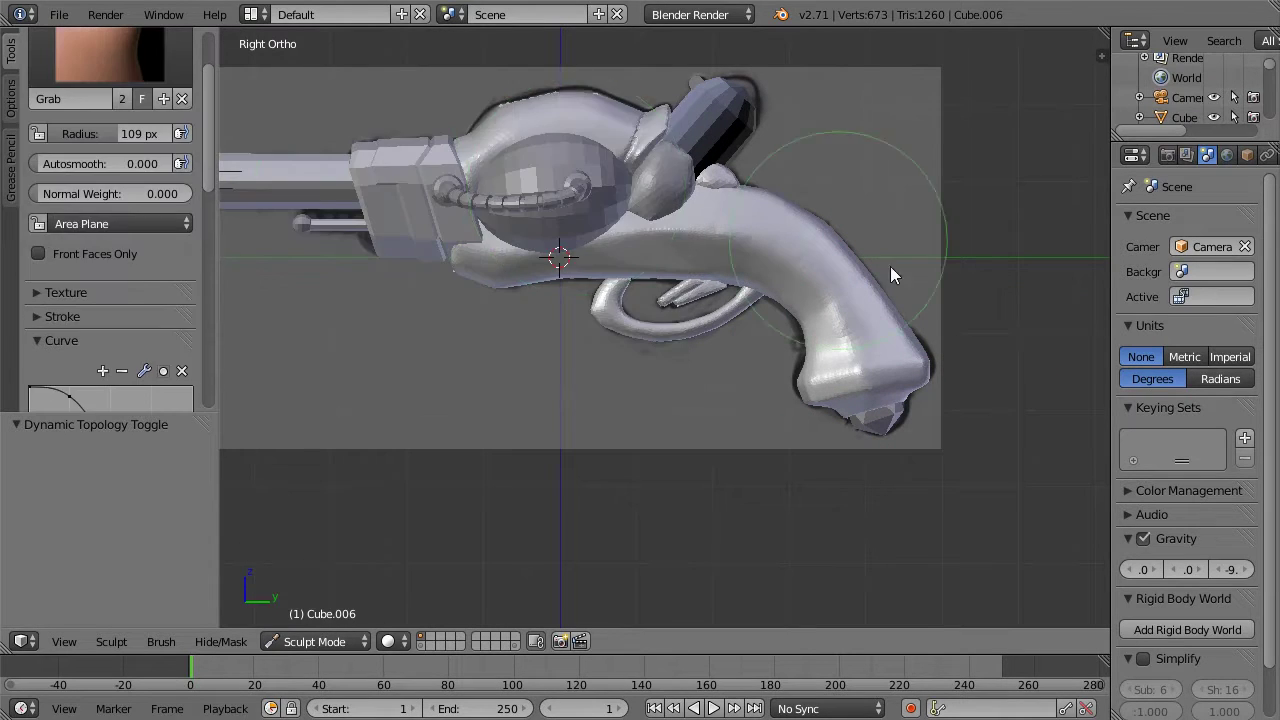
Step: Select the gun's grip body in wireframe side view and pull the front edge of its base with the Grab brush
{"action": "mouse_move", "coordinate": [968, 287]}
{"action": "middle_mouse_down"}
{"action": "mouse_move", "coordinate": [941, 292]}
{"action": "mouse_move", "coordinate": [872, 262]}
{"action": "middle_mouse_up"}
{"action": "key", "text": "KP_3"}
{"action": "key", "text": "z"}
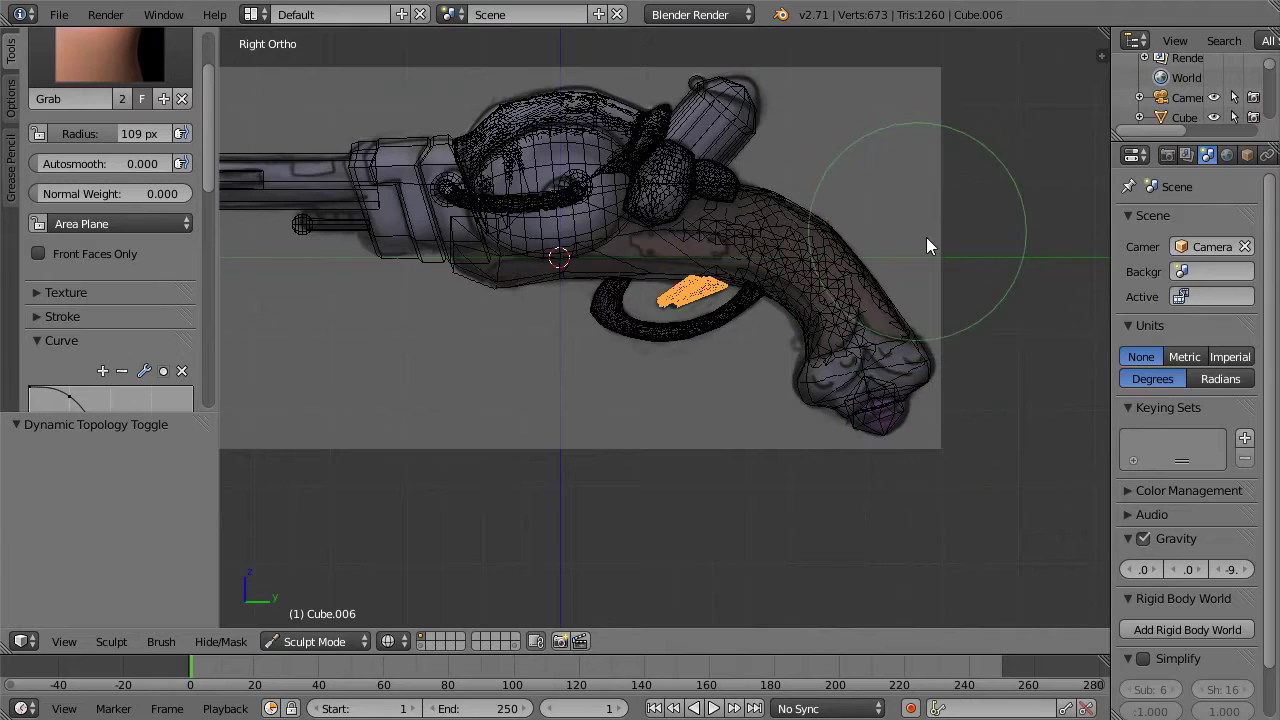
{"action": "scroll", "coordinate": [951, 226], "scroll_direction": "up", "scroll_amount": 4}
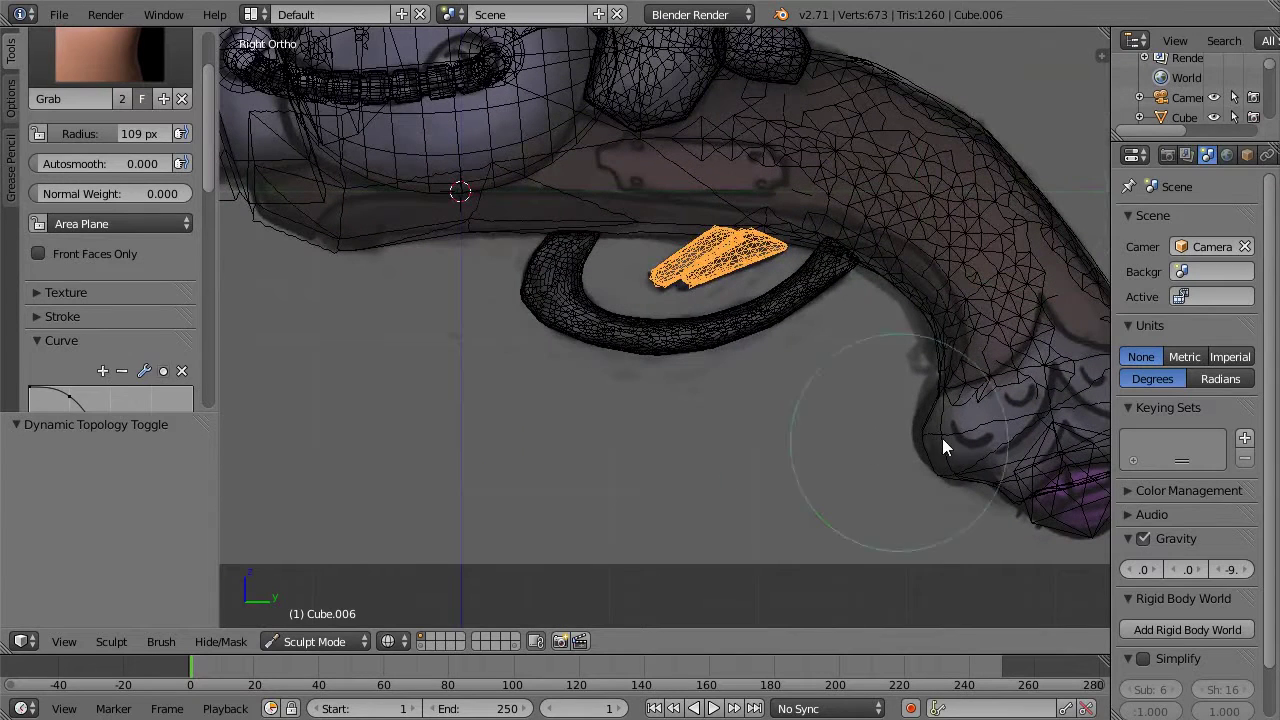
{"action": "left_click_drag", "start_coordinate": [938, 436], "coordinate": [926, 444]}
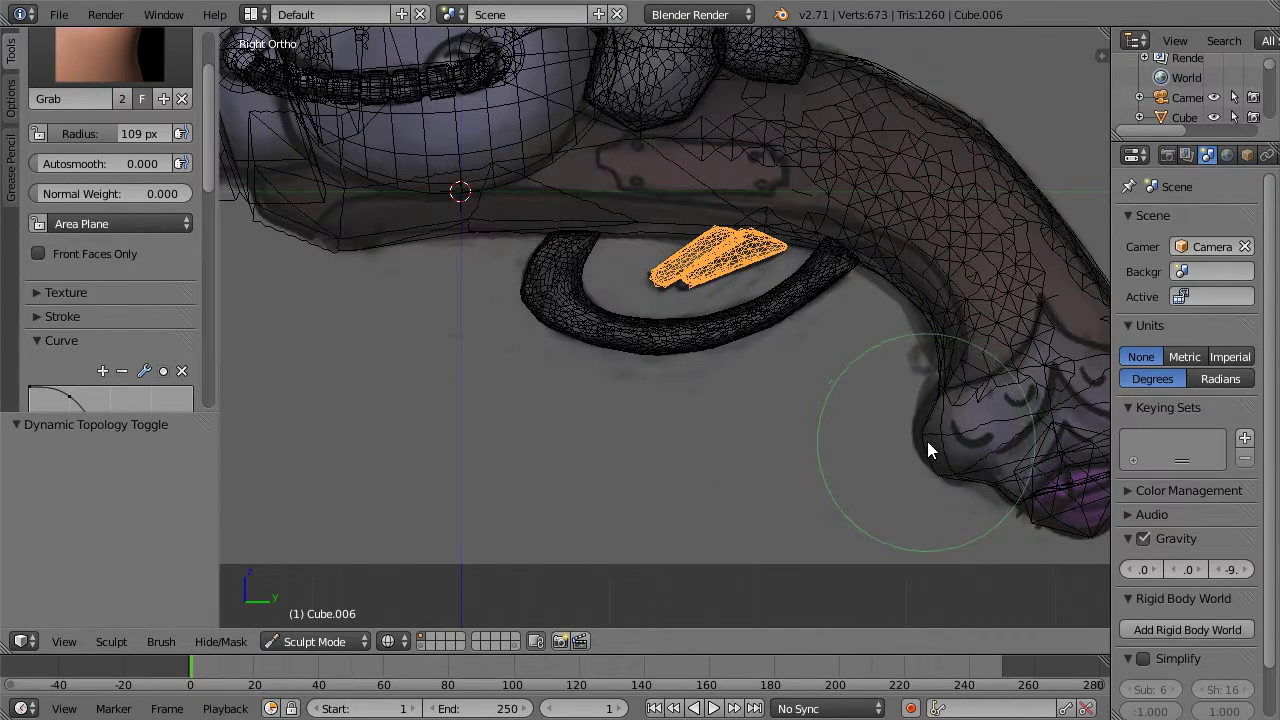
{"action": "right_click", "coordinate": [964, 383]}
{"action": "mouse_move", "coordinate": [942, 413]}
{"action": "left_mouse_down"}
{"action": "mouse_move", "coordinate": [929, 455]}
{"action": "mouse_move", "coordinate": [942, 388]}
{"action": "left_mouse_up"}
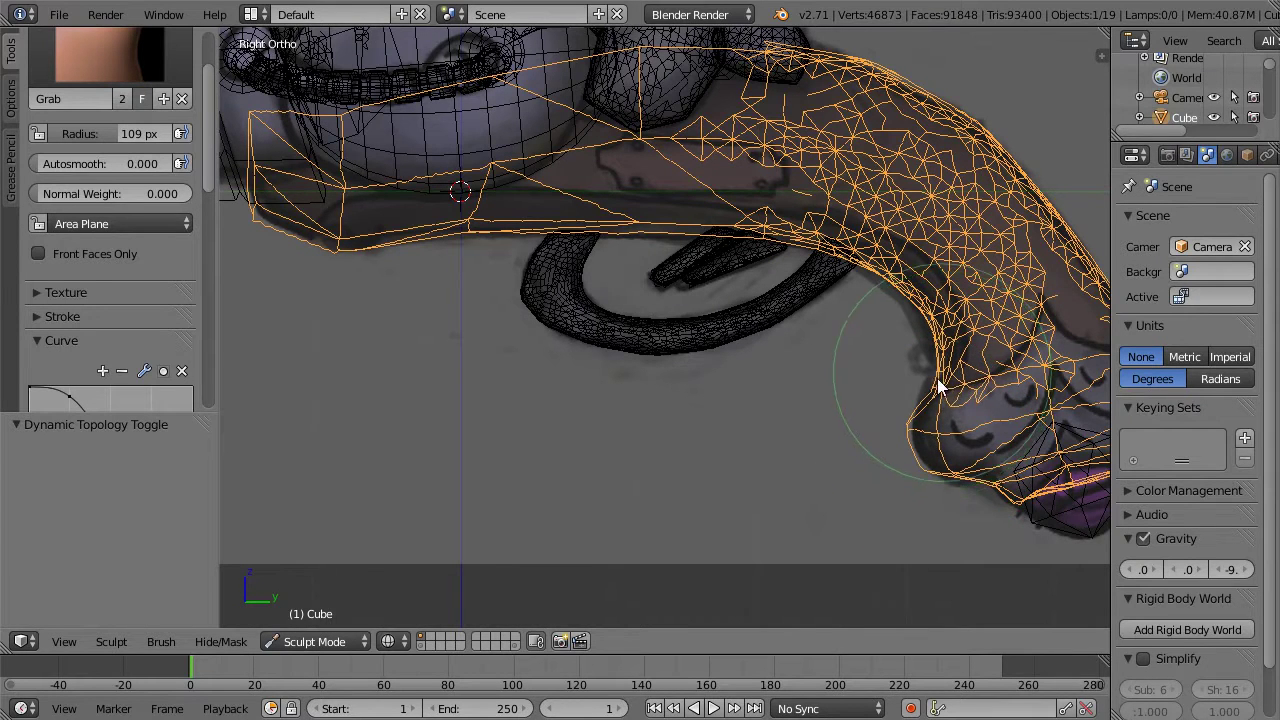
{"action": "key", "text": "z"}
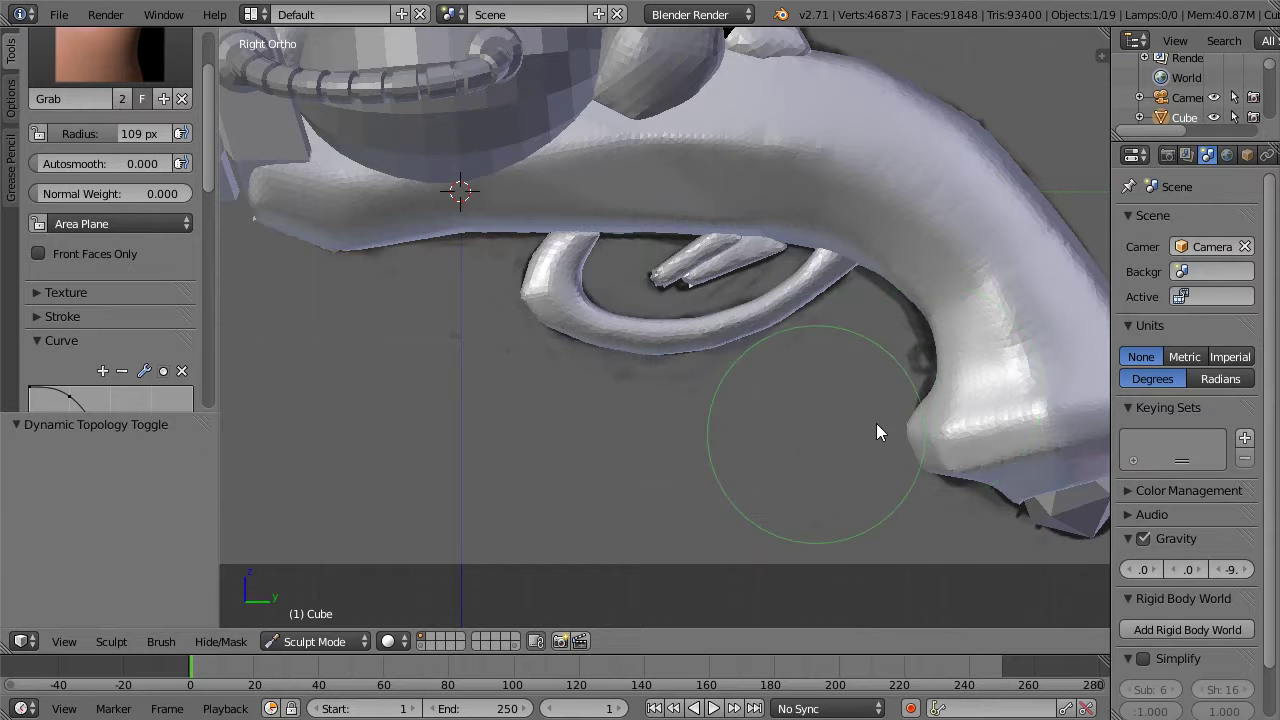
Step: Reshape the front of the grip's flared base with Grab strokes, reducing the brush radius to 58 px
{"action": "mouse_move", "coordinate": [806, 422]}
{"action": "middle_mouse_down"}
{"action": "mouse_move", "coordinate": [893, 416]}
{"action": "mouse_move", "coordinate": [871, 476]}
{"action": "mouse_move", "coordinate": [963, 389]}
{"action": "middle_mouse_up"}
{"action": "scroll", "coordinate": [873, 470], "scroll_direction": "down", "scroll_amount": 6}
{"action": "mouse_move", "coordinate": [980, 394]}
{"action": "left_mouse_down"}
{"action": "mouse_move", "coordinate": [997, 394]}
{"action": "mouse_move", "coordinate": [989, 377]}
{"action": "mouse_move", "coordinate": [960, 383]}
{"action": "mouse_move", "coordinate": [914, 425]}
{"action": "mouse_move", "coordinate": [963, 387]}
{"action": "left_mouse_up"}
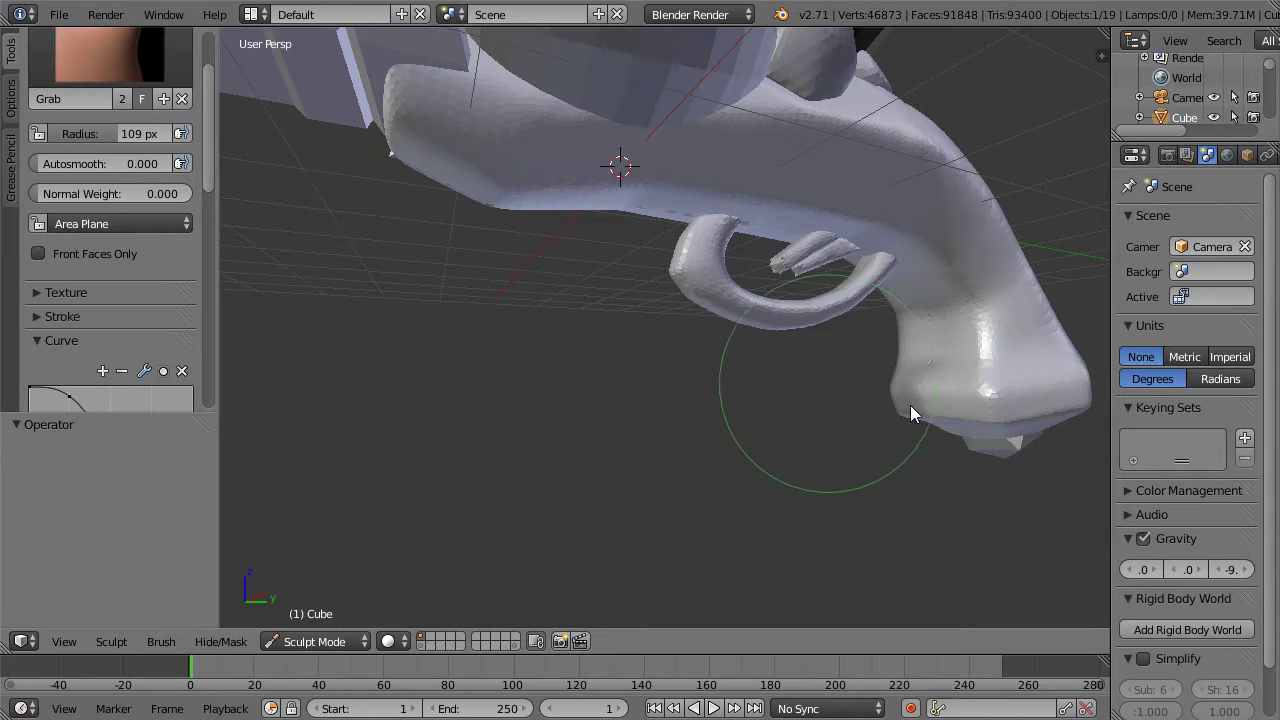
{"action": "mouse_move", "coordinate": [836, 425]}
{"action": "middle_mouse_down"}
{"action": "mouse_move", "coordinate": [776, 443]}
{"action": "mouse_move", "coordinate": [794, 444]}
{"action": "middle_mouse_up"}
{"action": "key", "text": "f"}
{"action": "left_click", "coordinate": [933, 449]}
{"action": "mouse_move", "coordinate": [906, 459]}
{"action": "left_mouse_down"}
{"action": "mouse_move", "coordinate": [1050, 453]}
{"action": "mouse_move", "coordinate": [956, 447]}
{"action": "left_mouse_up"}
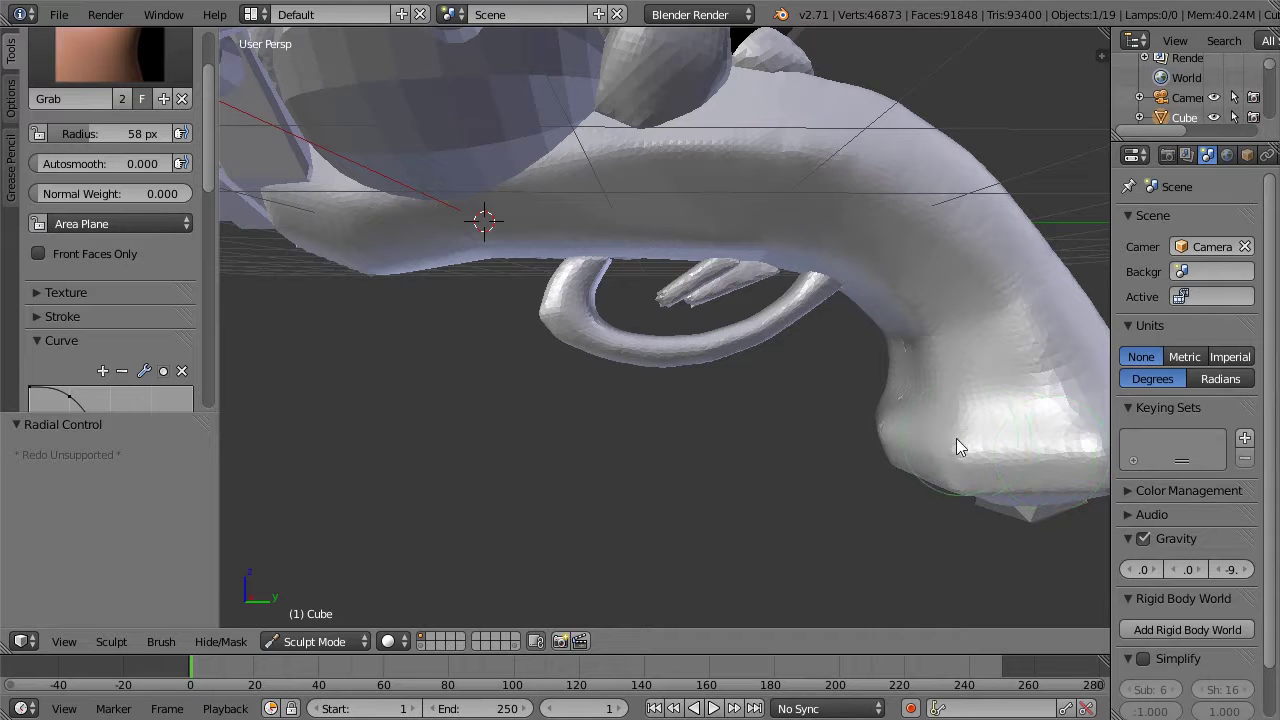
{"action": "mouse_move", "coordinate": [949, 376]}
{"action": "left_mouse_down"}
{"action": "mouse_move", "coordinate": [1083, 342]}
{"action": "mouse_move", "coordinate": [1041, 357]}
{"action": "mouse_move", "coordinate": [1050, 333]}
{"action": "left_mouse_up"}
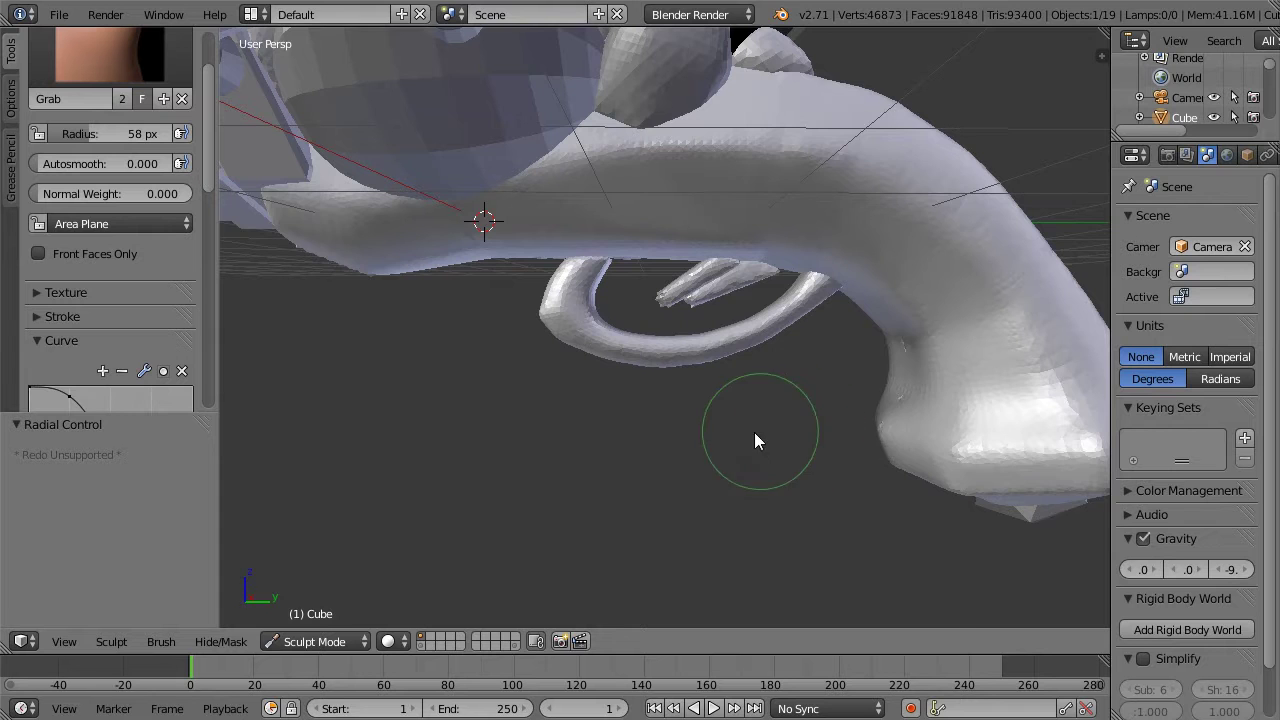
Step: Adjust the upper side of the grip's curve with the Grab brush
{"action": "scroll", "coordinate": [724, 462], "scroll_direction": "down", "scroll_amount": 2}
{"action": "middle_click_drag", "start_coordinate": [857, 378], "coordinate": [780, 328]}
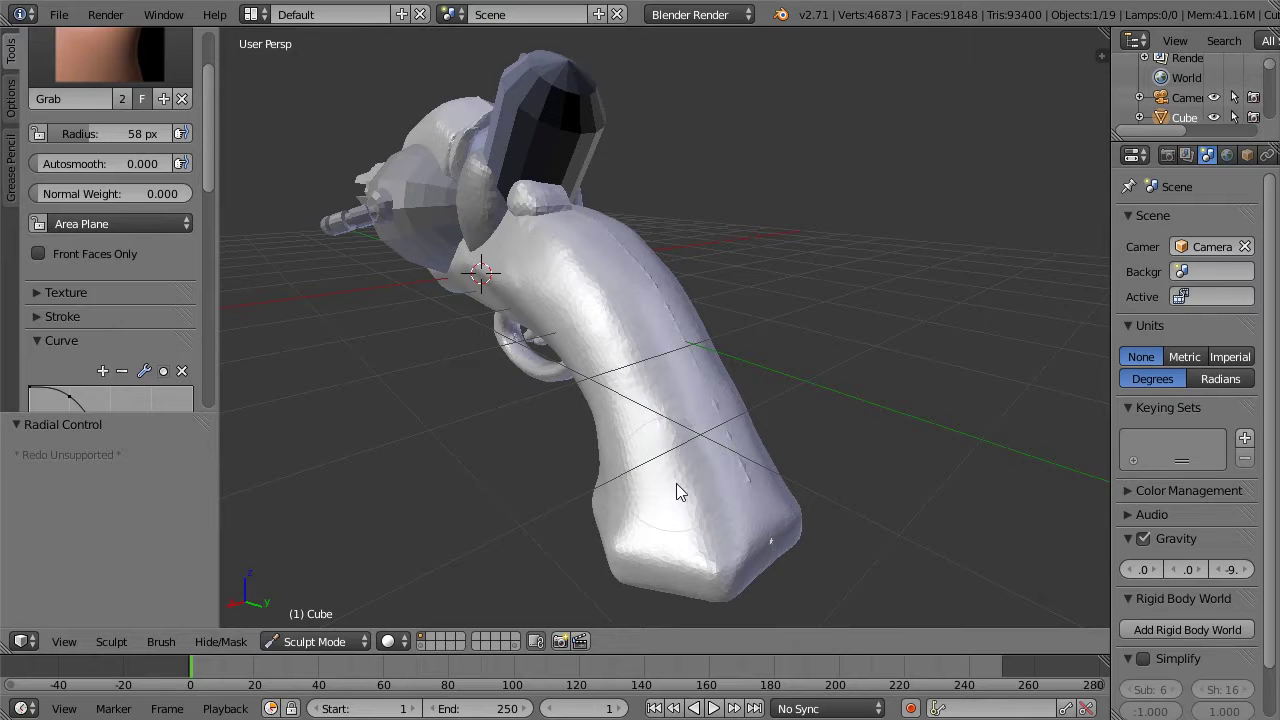
{"action": "left_click_drag", "start_coordinate": [635, 332], "coordinate": [583, 281]}
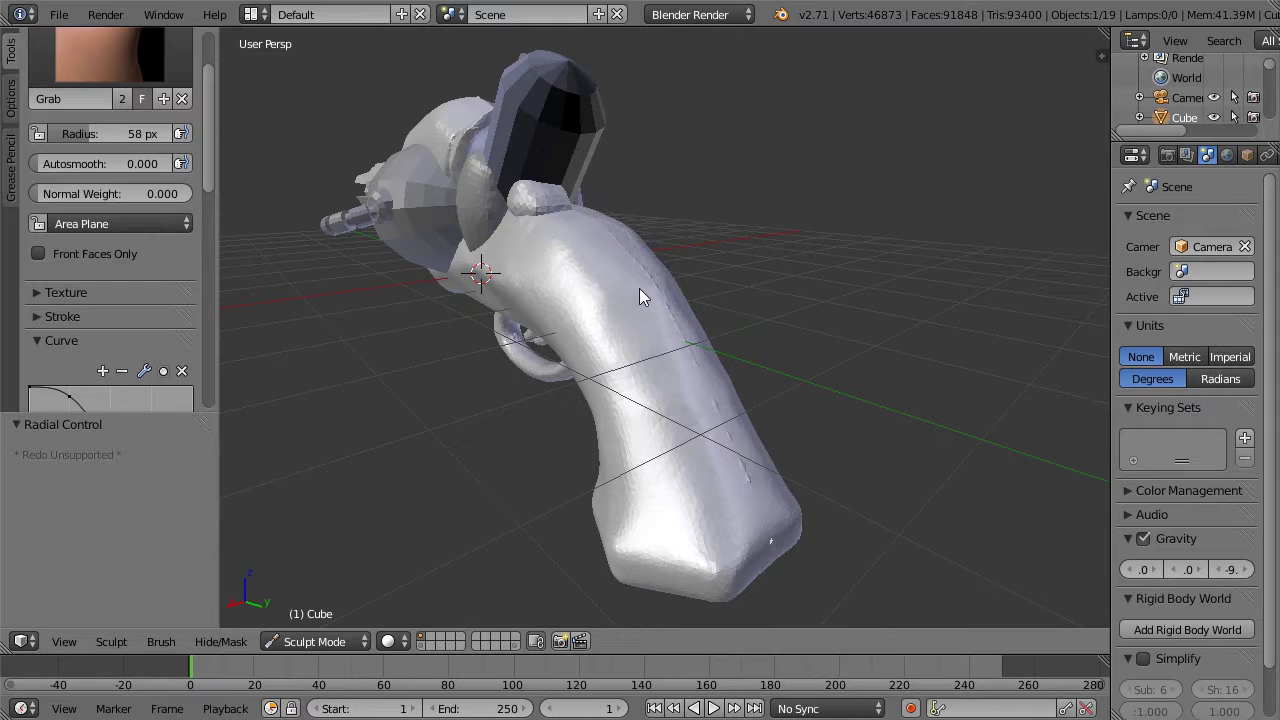
{"action": "mouse_move", "coordinate": [831, 351]}
{"action": "middle_mouse_down"}
{"action": "mouse_move", "coordinate": [866, 266]}
{"action": "mouse_move", "coordinate": [894, 257]}
{"action": "mouse_move", "coordinate": [884, 298]}
{"action": "mouse_move", "coordinate": [723, 254]}
{"action": "middle_mouse_up"}
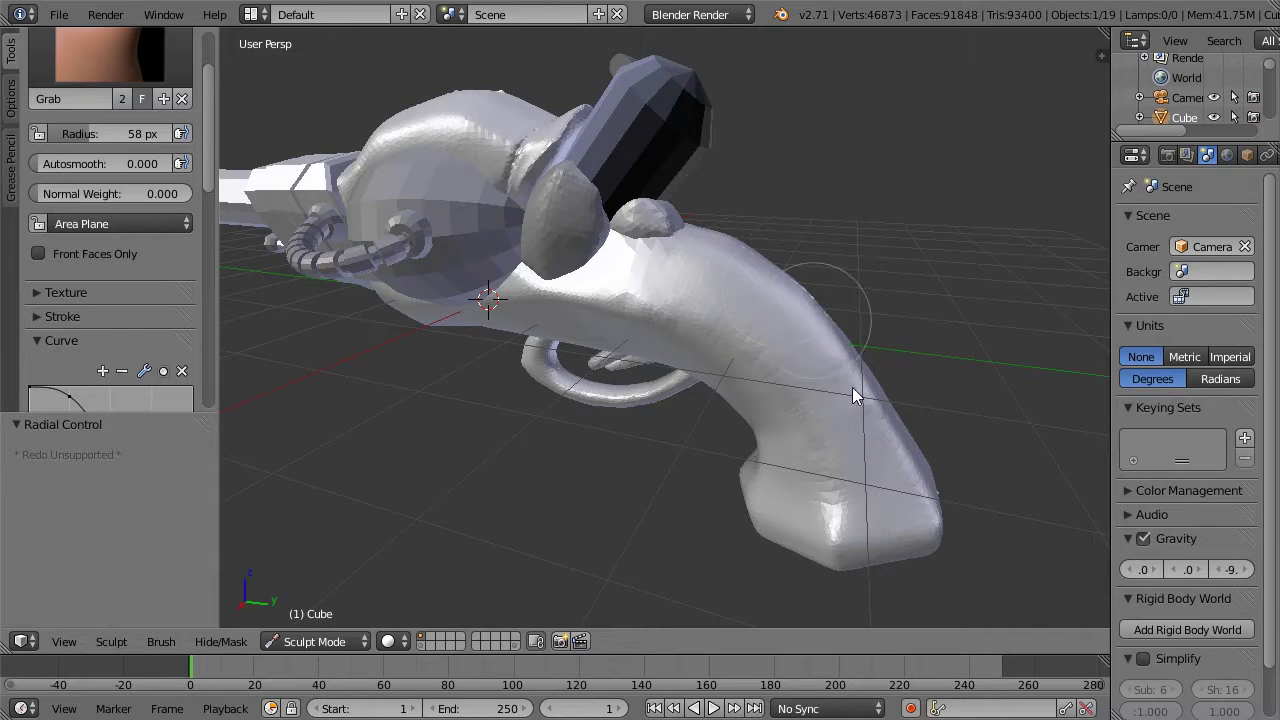
Step: Enable Fast Navigate in the sculpt options
{"action": "middle_click_drag", "start_coordinate": [900, 266], "coordinate": [686, 343]}
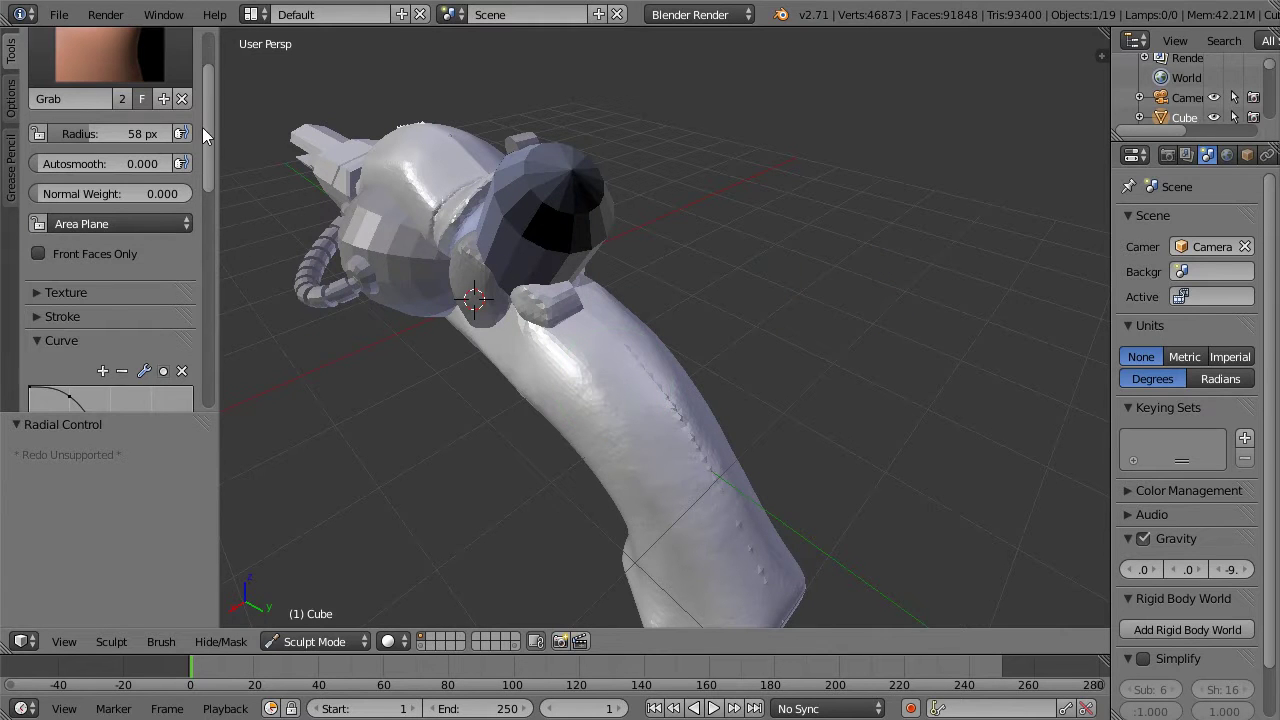
{"action": "scroll", "coordinate": [150, 100], "scroll_direction": "up", "scroll_amount": 3}
{"action": "left_click", "coordinate": [10, 97]}
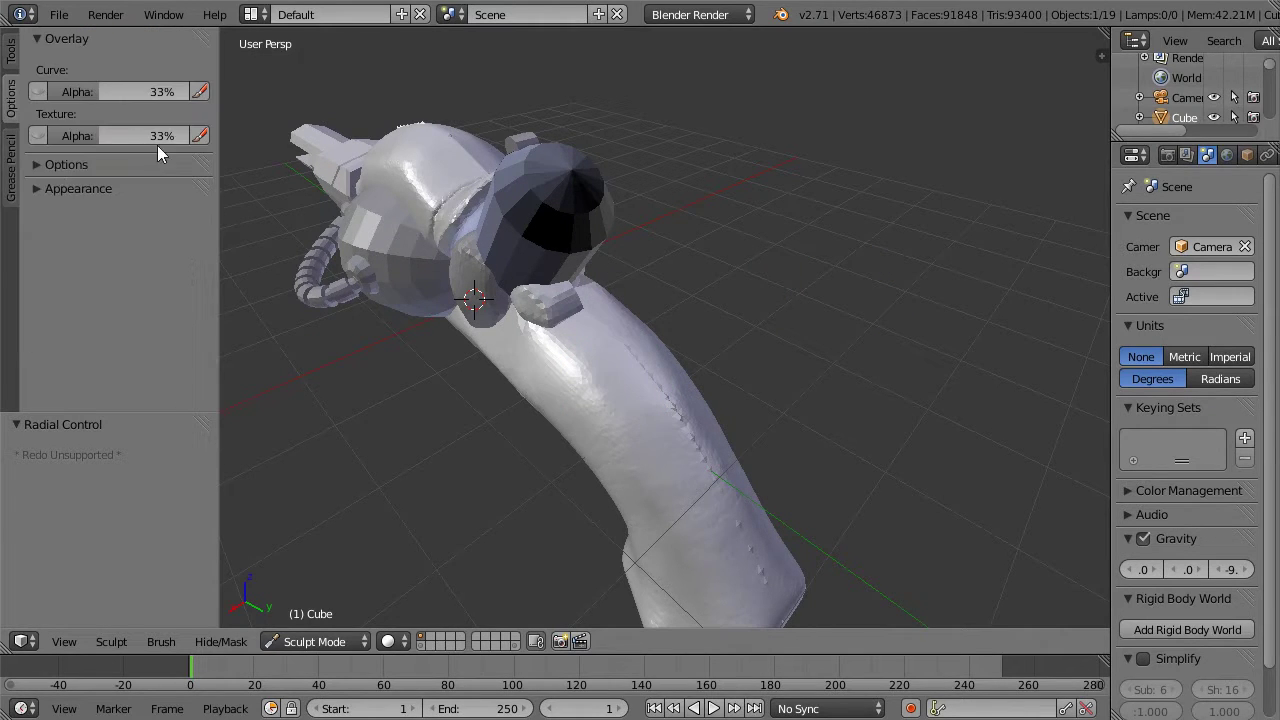
{"action": "left_click", "coordinate": [63, 170]}
{"action": "left_click", "coordinate": [38, 291]}
Step: Switch to the Flatten/Contrast brush and set its radius to 33 px for working on the back of the grip
{"action": "middle_click_drag", "start_coordinate": [701, 270], "coordinate": [633, 289]}
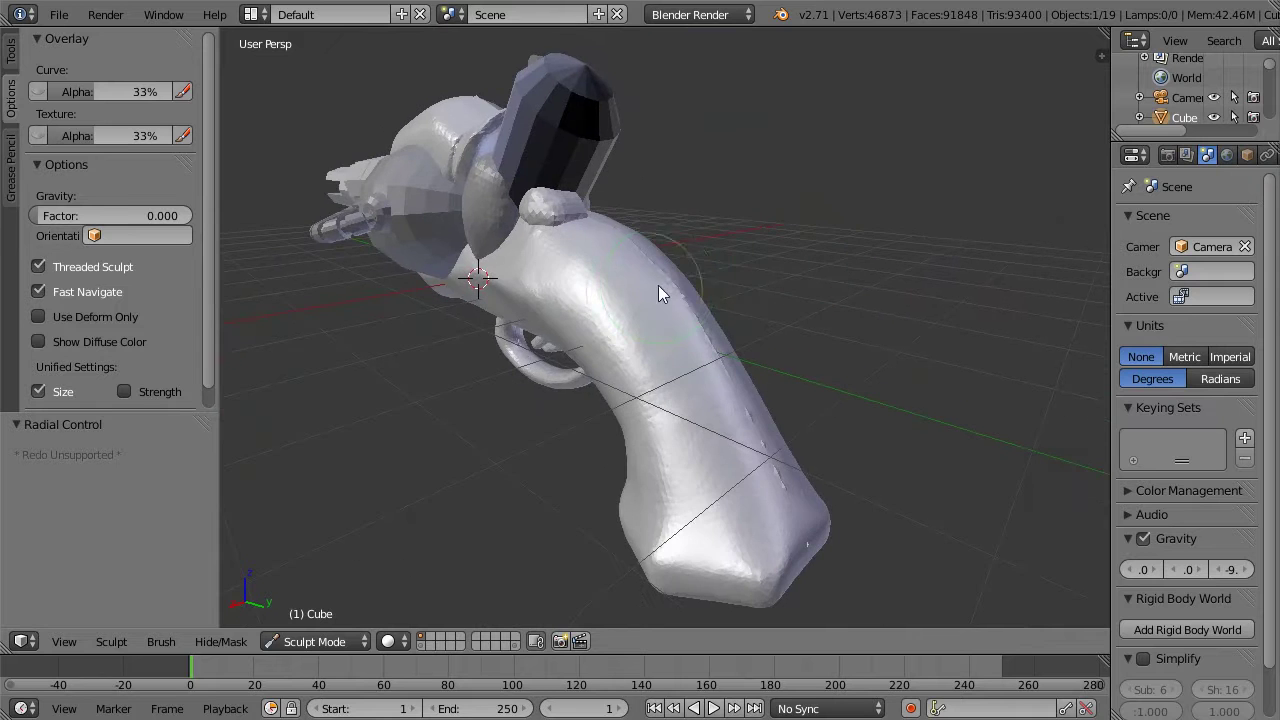
{"action": "middle_click_drag", "start_coordinate": [793, 349], "coordinate": [639, 340]}
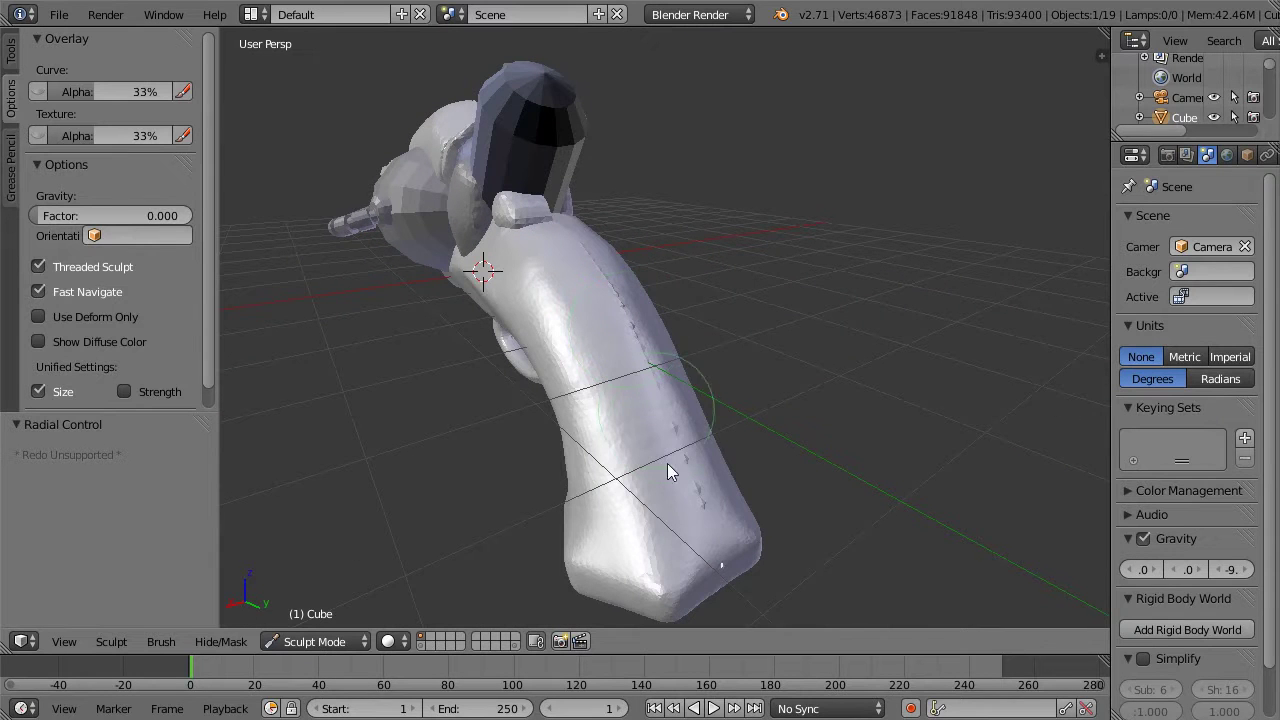
{"action": "middle_click_drag", "start_coordinate": [757, 530], "coordinate": [688, 190]}
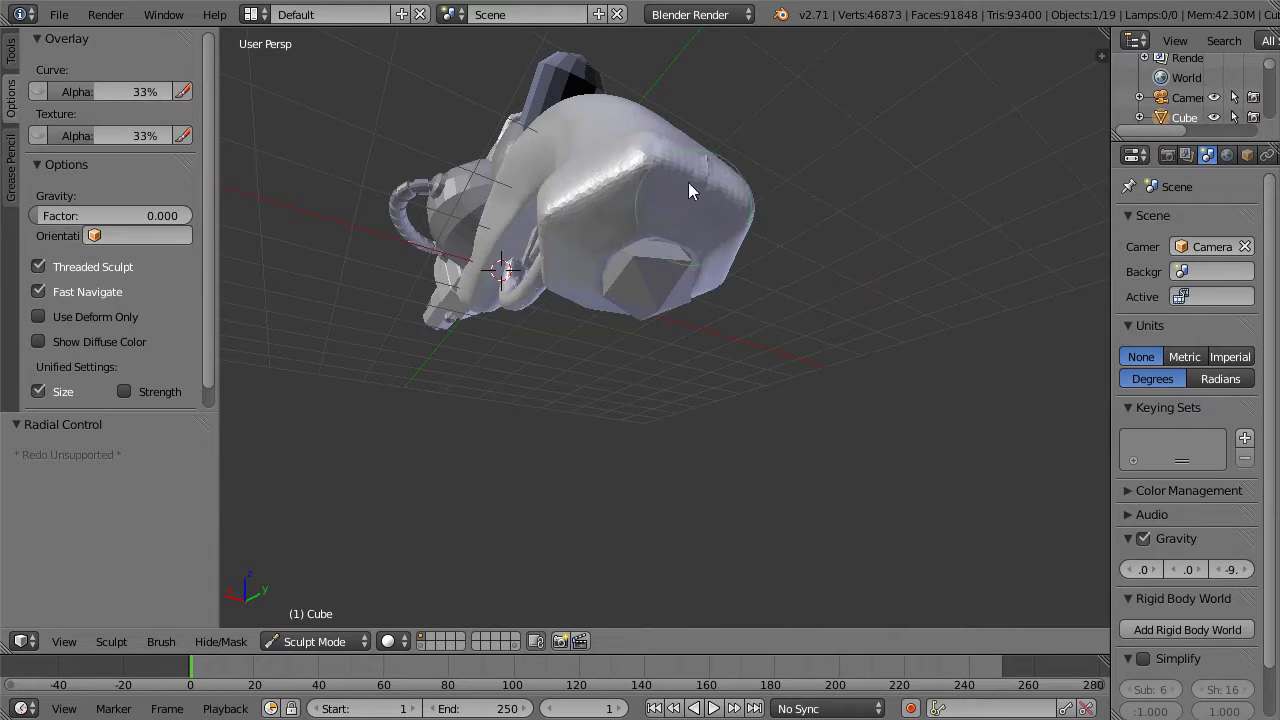
{"action": "mouse_move", "coordinate": [813, 165]}
{"action": "middle_mouse_down"}
{"action": "mouse_move", "coordinate": [831, 321]}
{"action": "mouse_move", "coordinate": [840, 306]}
{"action": "mouse_move", "coordinate": [209, 118]}
{"action": "middle_mouse_up"}
{"action": "mouse_move", "coordinate": [621, 217]}
{"action": "middle_mouse_down"}
{"action": "mouse_move", "coordinate": [743, 244]}
{"action": "mouse_move", "coordinate": [720, 250]}
{"action": "middle_mouse_up"}
{"action": "left_click", "coordinate": [11, 52]}
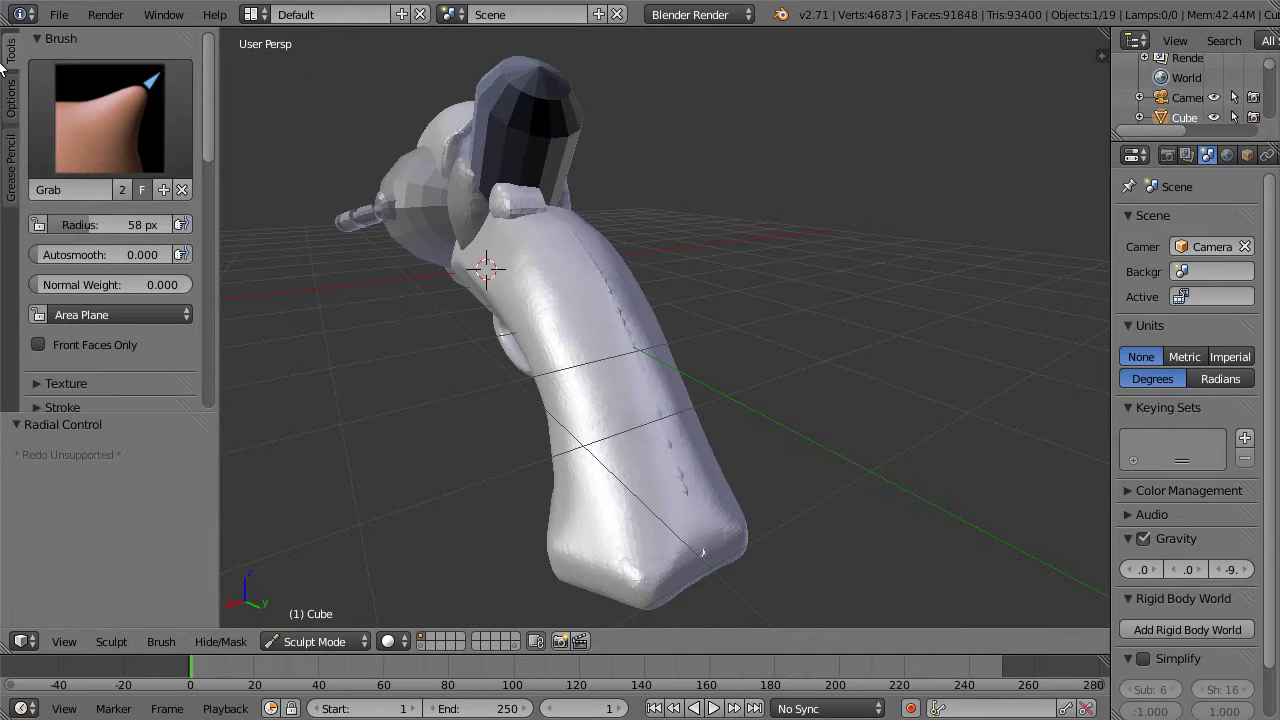
{"action": "left_click", "coordinate": [175, 99]}
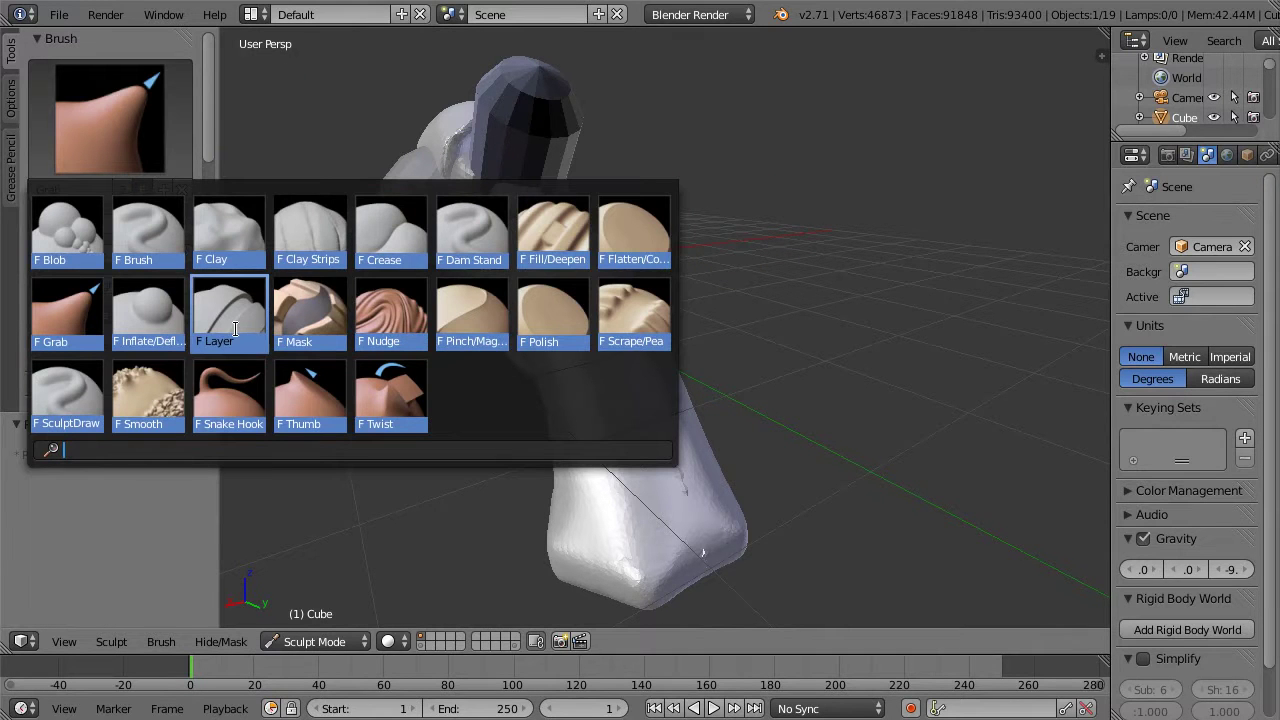
{"action": "left_click", "coordinate": [647, 244]}
{"action": "middle_click_drag", "start_coordinate": [715, 250], "coordinate": [571, 282]}
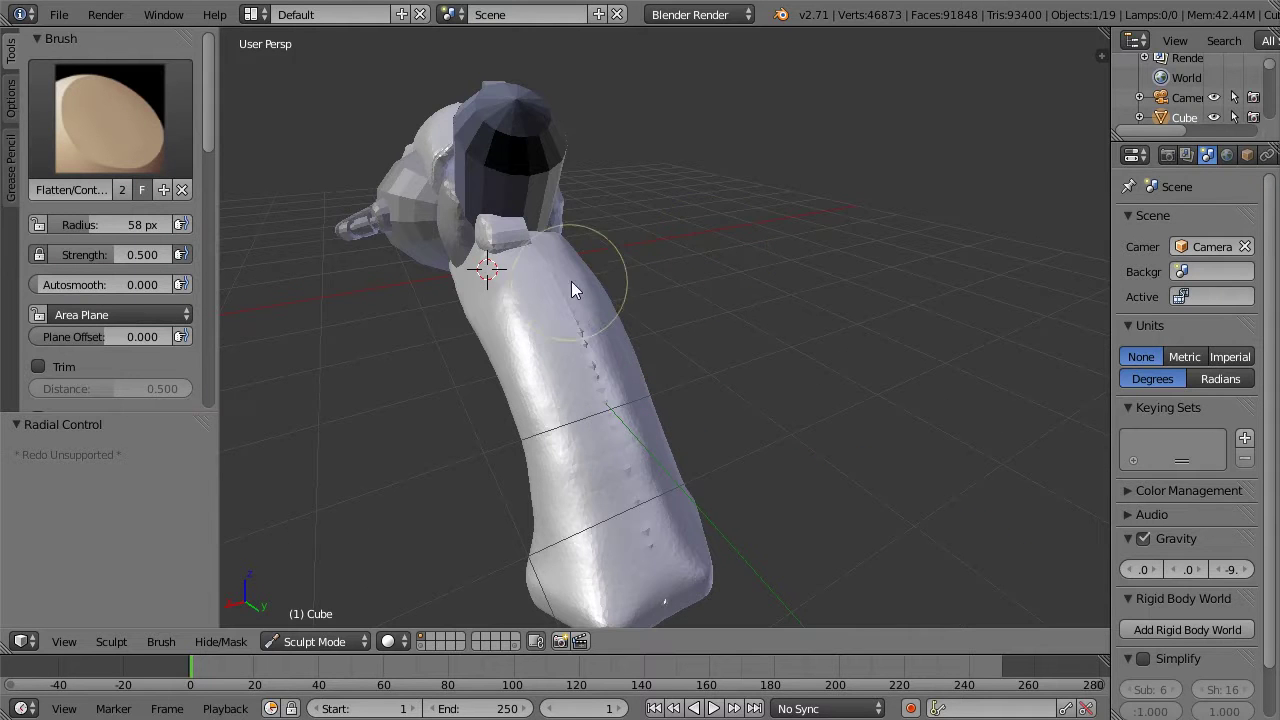
{"action": "key", "text": "f"}
{"action": "left_click", "coordinate": [547, 299]}
Step: Flatten the bumpy seam running down the back of the grip
{"action": "left_click_drag", "start_coordinate": [581, 338], "coordinate": [593, 377]}
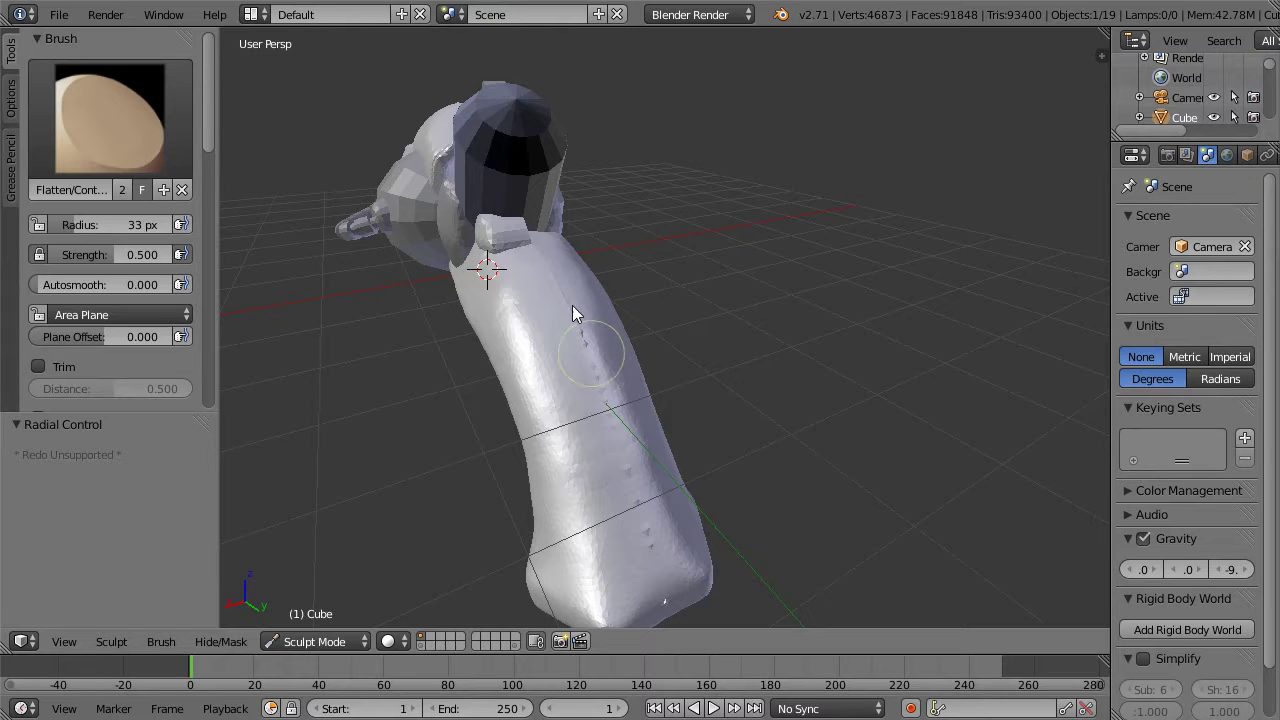
{"action": "mouse_move", "coordinate": [578, 326]}
{"action": "left_mouse_down"}
{"action": "mouse_move", "coordinate": [576, 304]}
{"action": "mouse_move", "coordinate": [620, 412]}
{"action": "mouse_move", "coordinate": [651, 570]}
{"action": "left_mouse_up"}
{"action": "mouse_move", "coordinate": [755, 379]}
{"action": "middle_mouse_down"}
{"action": "mouse_move", "coordinate": [759, 410]}
{"action": "mouse_move", "coordinate": [546, 424]}
{"action": "middle_mouse_up"}
{"action": "mouse_move", "coordinate": [558, 428]}
{"action": "left_mouse_down"}
{"action": "mouse_move", "coordinate": [593, 529]}
{"action": "mouse_move", "coordinate": [530, 349]}
{"action": "mouse_move", "coordinate": [552, 429]}
{"action": "mouse_move", "coordinate": [538, 338]}
{"action": "mouse_move", "coordinate": [565, 404]}
{"action": "left_mouse_up"}
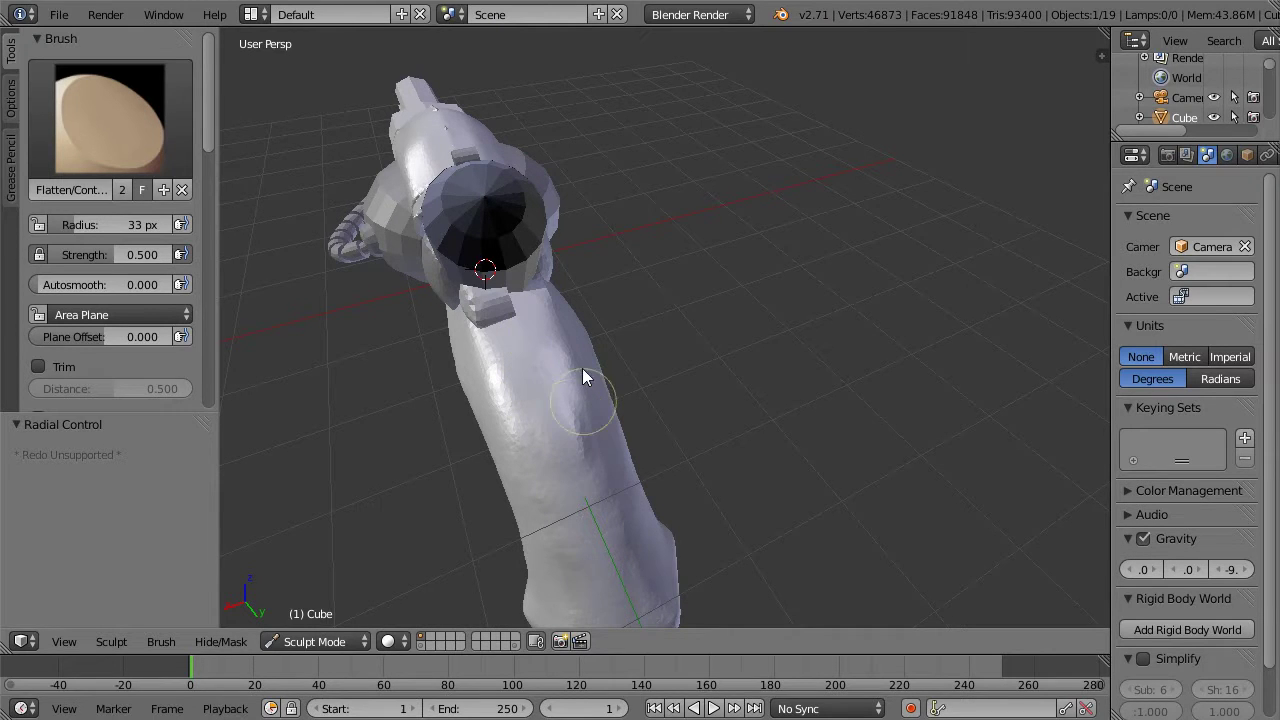
Step: Examine the smoothed grip from several angles, and compare the trigger guard's wireframe with the concept drawing in right side view
{"action": "mouse_move", "coordinate": [605, 343]}
{"action": "middle_mouse_down"}
{"action": "mouse_move", "coordinate": [642, 329]}
{"action": "mouse_move", "coordinate": [671, 270]}
{"action": "mouse_move", "coordinate": [695, 286]}
{"action": "mouse_move", "coordinate": [570, 312]}
{"action": "middle_mouse_up"}
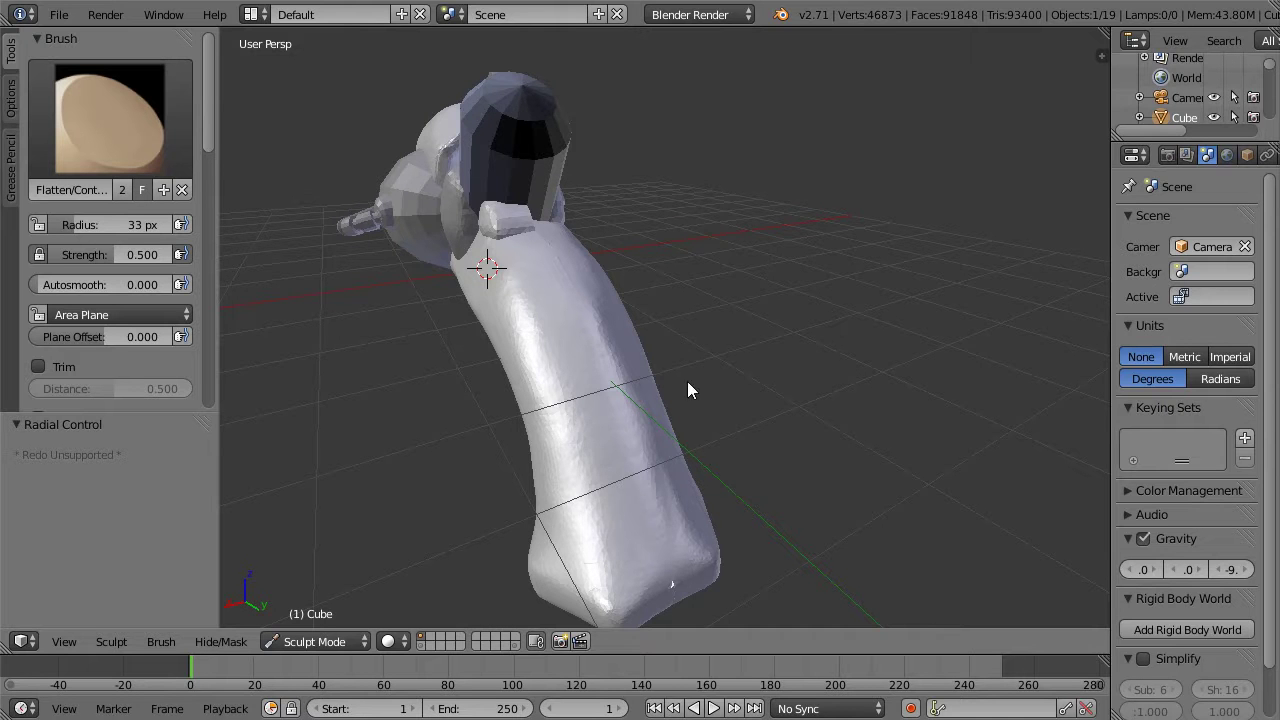
{"action": "middle_click_drag", "start_coordinate": [808, 320], "coordinate": [819, 288]}
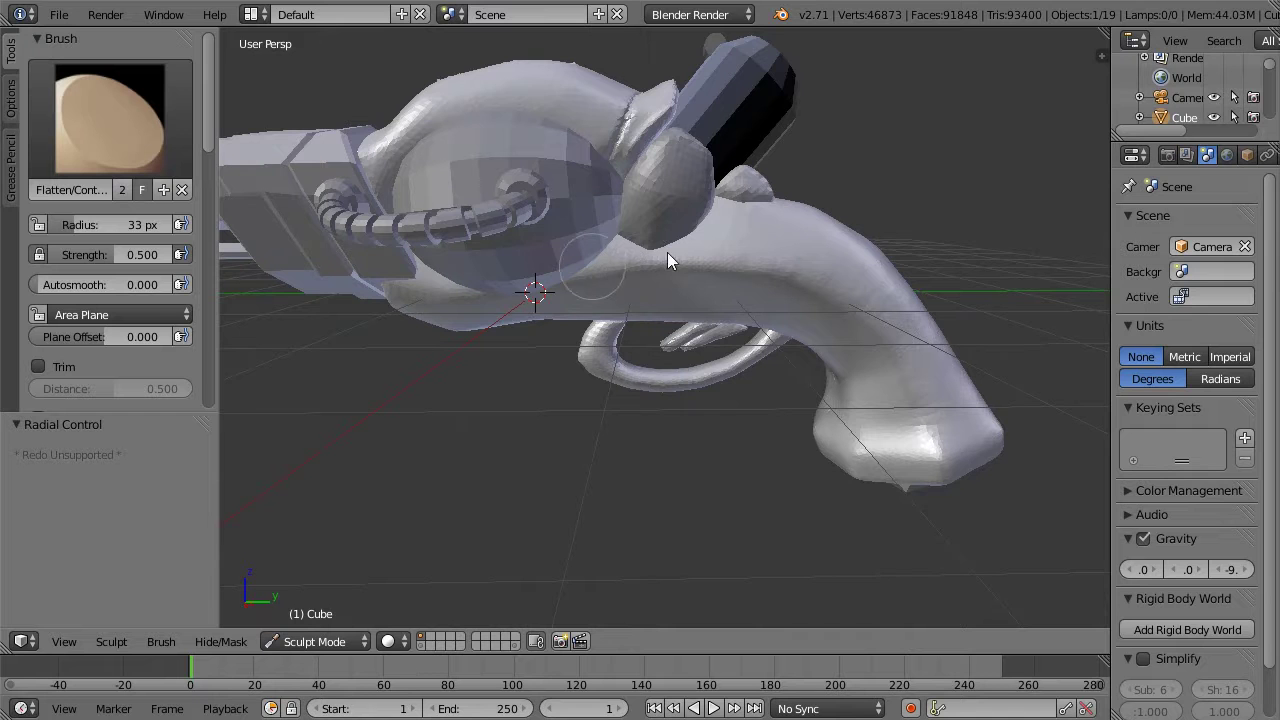
{"action": "middle_click_drag", "start_coordinate": [826, 320], "coordinate": [931, 117]}
{"action": "key", "text": "KP_1"}
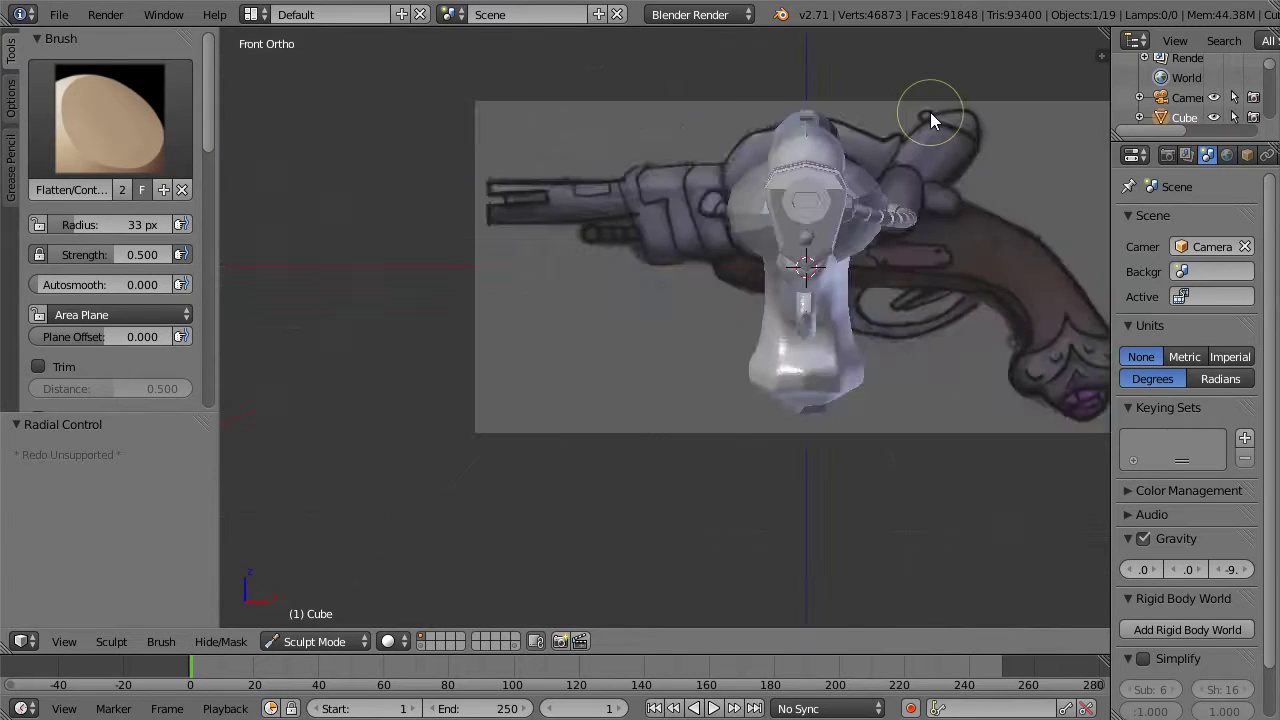
{"action": "key", "text": "KP_3"}
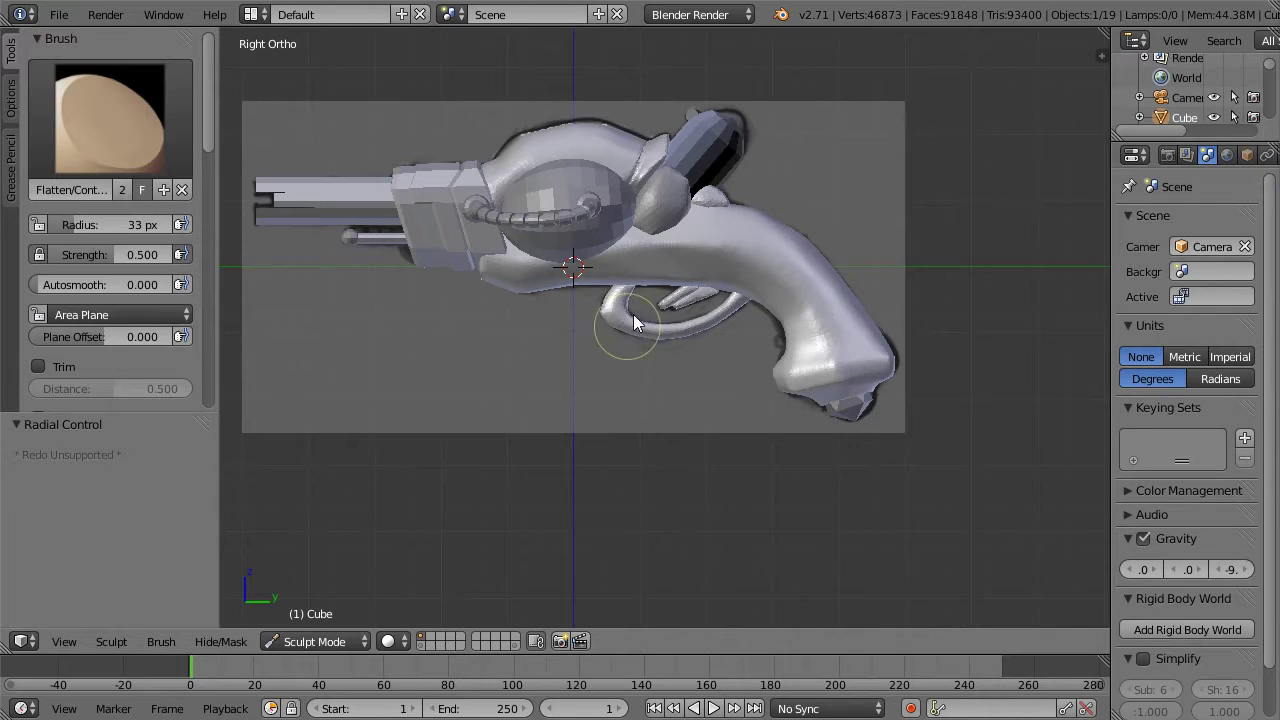
{"action": "right_click", "coordinate": [616, 324]}
{"action": "key", "text": "z"}
{"action": "middle_click_drag", "start_coordinate": [692, 358], "coordinate": [841, 235], "text": "ctrl"}
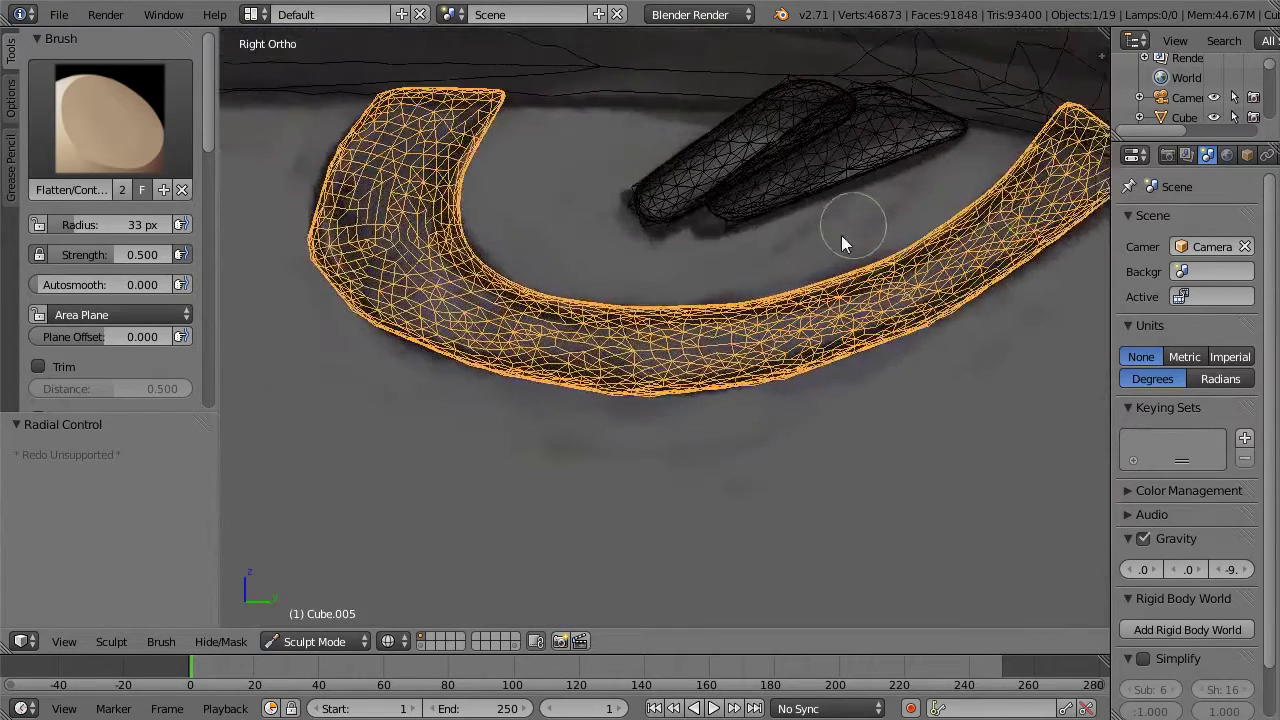
{"action": "left_click_drag", "start_coordinate": [841, 235], "coordinate": [834, 243], "text": "ctrl"}
{"action": "key", "text": "e"}
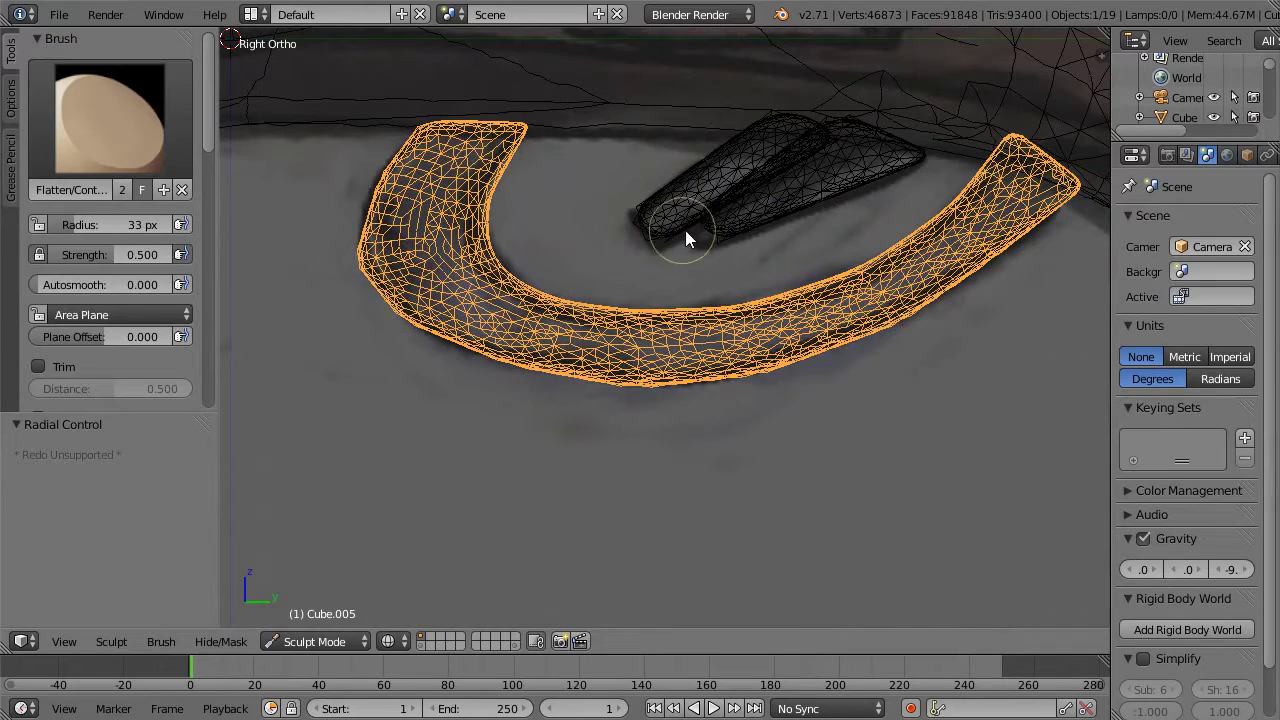
{"action": "middle_click_drag", "start_coordinate": [620, 251], "coordinate": [680, 380], "text": "ctrl"}
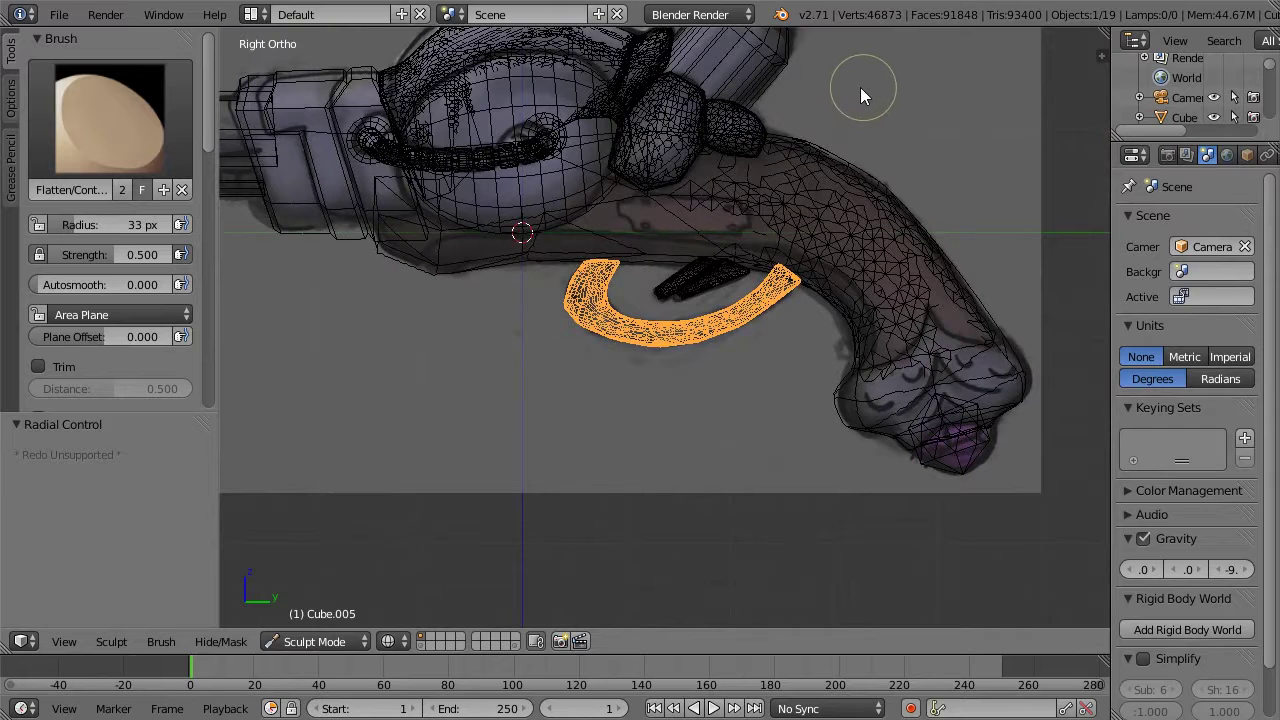
Step: Select the rounded knob behind the bulbous cylinder and put it into Sculpt Mode, shown in solid shading
{"action": "key", "text": "Tab"}
{"action": "right_click", "coordinate": [679, 126]}
{"action": "right_click", "coordinate": [668, 156]}
{"action": "key", "text": "Tab"}
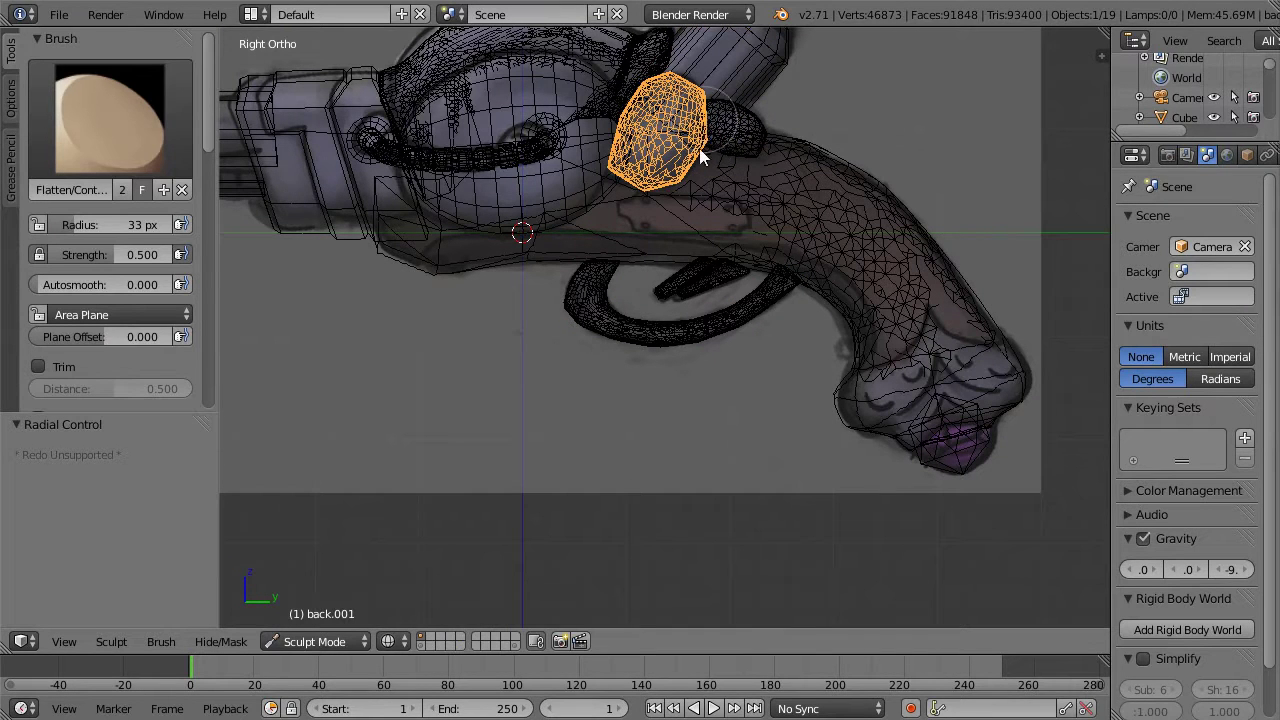
{"action": "key", "text": "z"}
{"action": "middle_click_drag", "start_coordinate": [839, 90], "coordinate": [830, 151]}
{"action": "scroll", "coordinate": [904, 95], "scroll_direction": "up", "scroll_amount": 5}
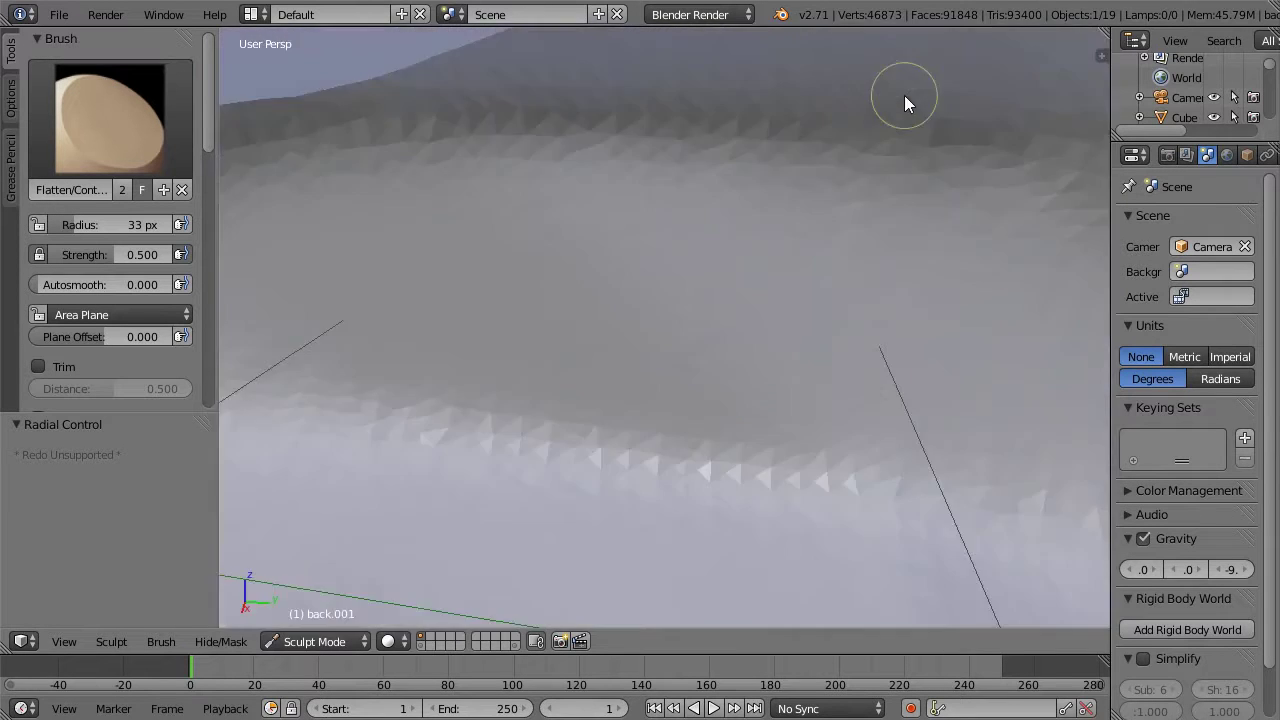
{"action": "scroll", "coordinate": [904, 100], "scroll_direction": "down", "scroll_amount": 10}
{"action": "scroll", "coordinate": [840, 189], "scroll_direction": "up", "scroll_amount": 1}
{"action": "scroll", "coordinate": [840, 189], "scroll_direction": "up", "scroll_amount": 1}
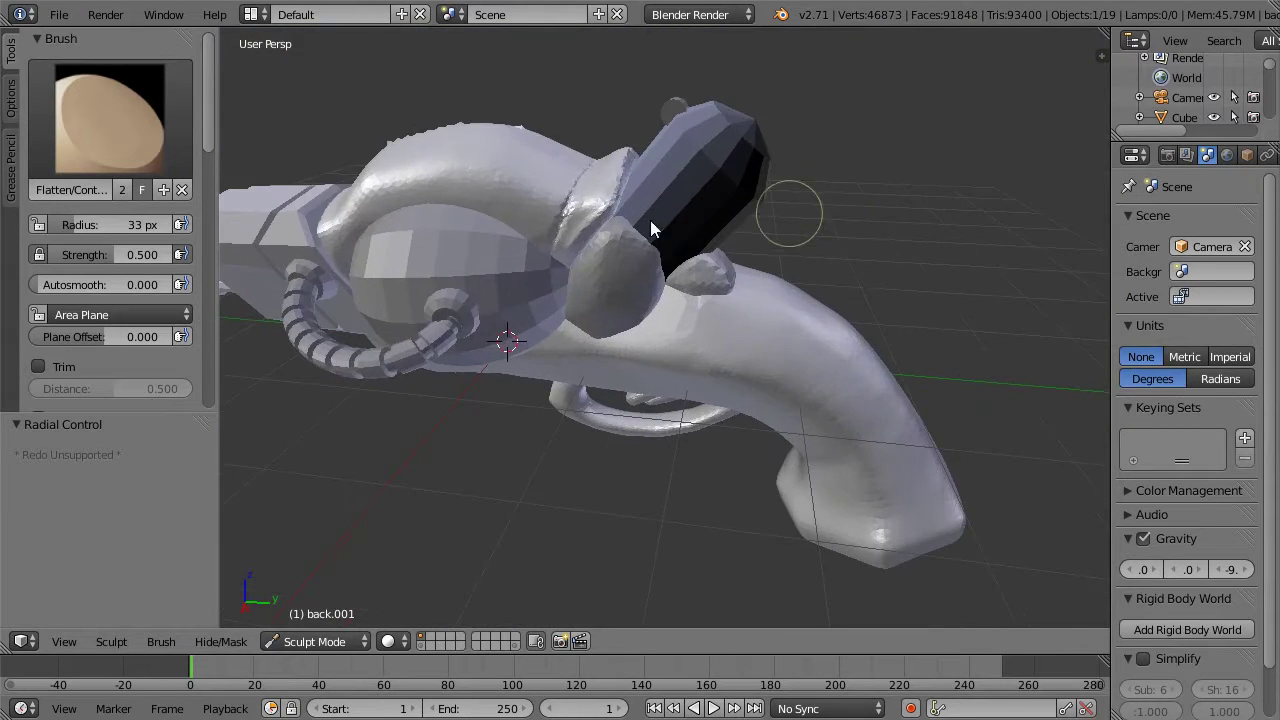
Step: Smooth the rounded knob with the Smooth brush and select the small piece on top of the grip for sculpting
{"action": "left_click", "coordinate": [128, 109]}
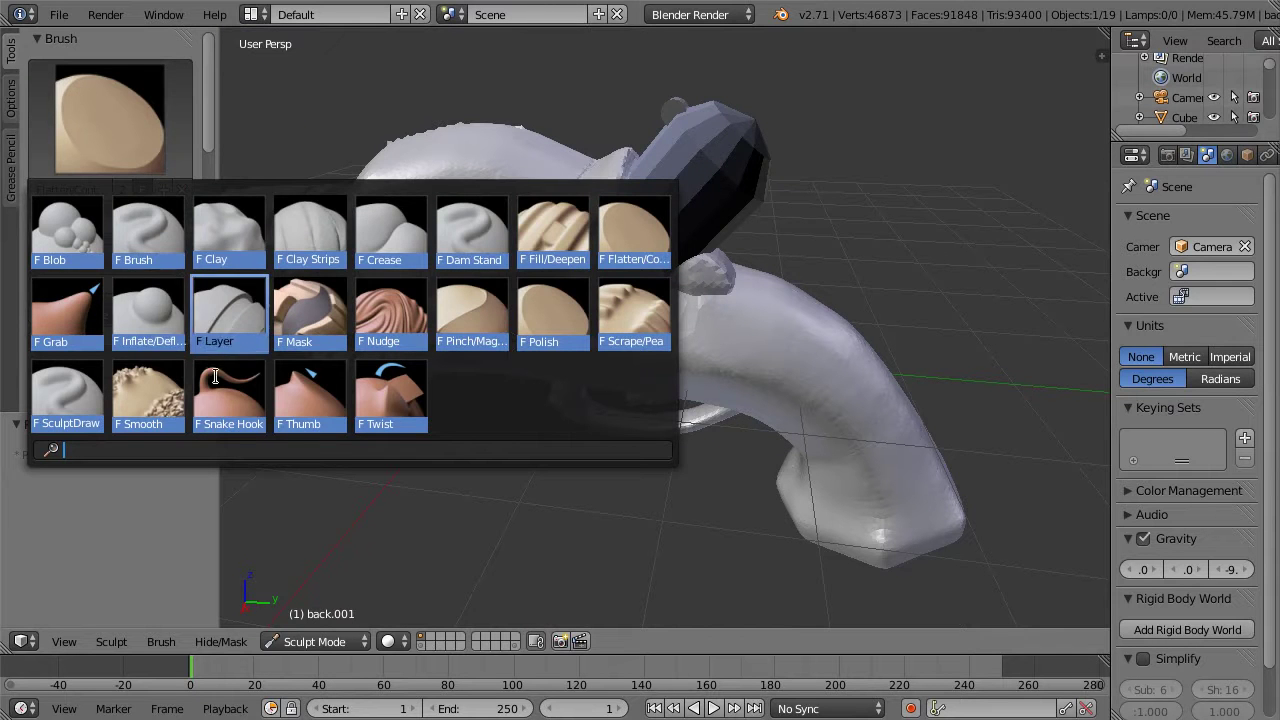
{"action": "left_click", "coordinate": [157, 396]}
{"action": "mouse_move", "coordinate": [605, 231]}
{"action": "left_mouse_down"}
{"action": "mouse_move", "coordinate": [625, 262]}
{"action": "mouse_move", "coordinate": [586, 297]}
{"action": "mouse_move", "coordinate": [598, 262]}
{"action": "mouse_move", "coordinate": [661, 234]}
{"action": "mouse_move", "coordinate": [728, 284]}
{"action": "mouse_move", "coordinate": [676, 279]}
{"action": "left_mouse_up"}
{"action": "right_click", "coordinate": [708, 276]}
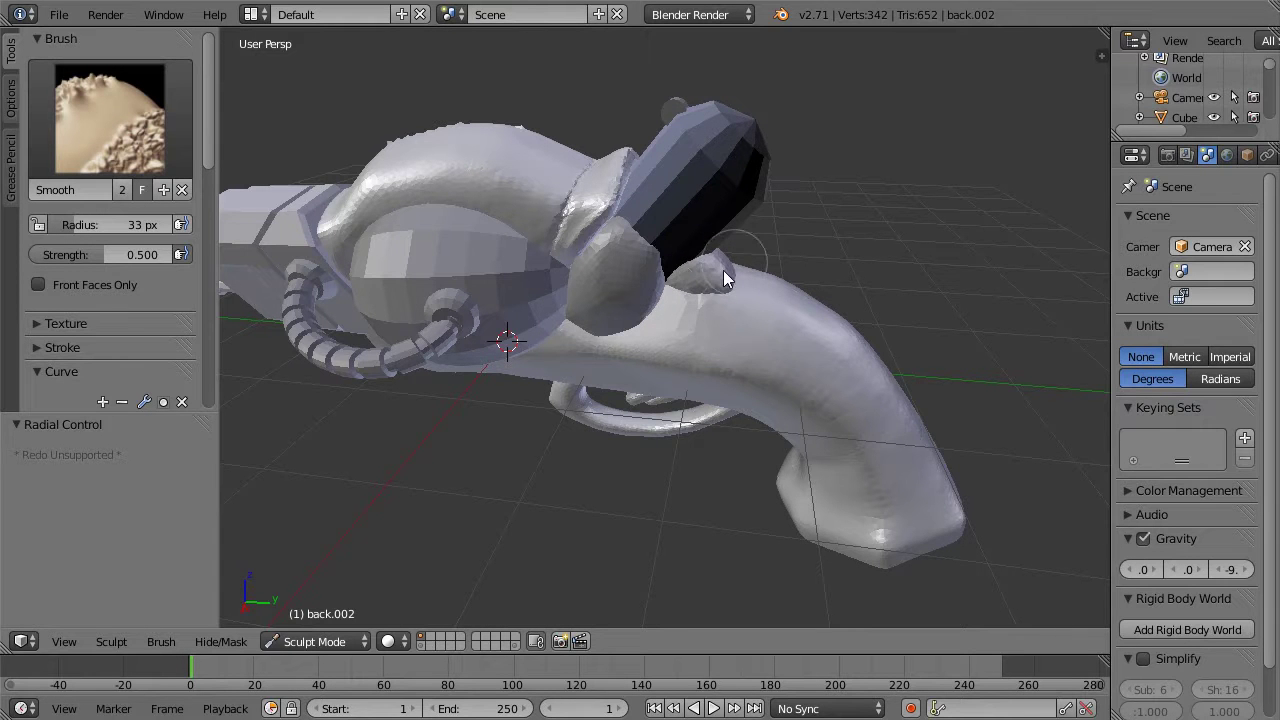
{"action": "mouse_move", "coordinate": [810, 205]}
{"action": "middle_mouse_down"}
{"action": "mouse_move", "coordinate": [709, 206]}
{"action": "mouse_move", "coordinate": [854, 134]}
{"action": "mouse_move", "coordinate": [845, 152]}
{"action": "mouse_move", "coordinate": [824, 150]}
{"action": "middle_mouse_up"}
Step: Reshape the rounded knob behind the cylinder with the Grab brush at a 59 px radius
{"action": "left_click", "coordinate": [110, 118]}
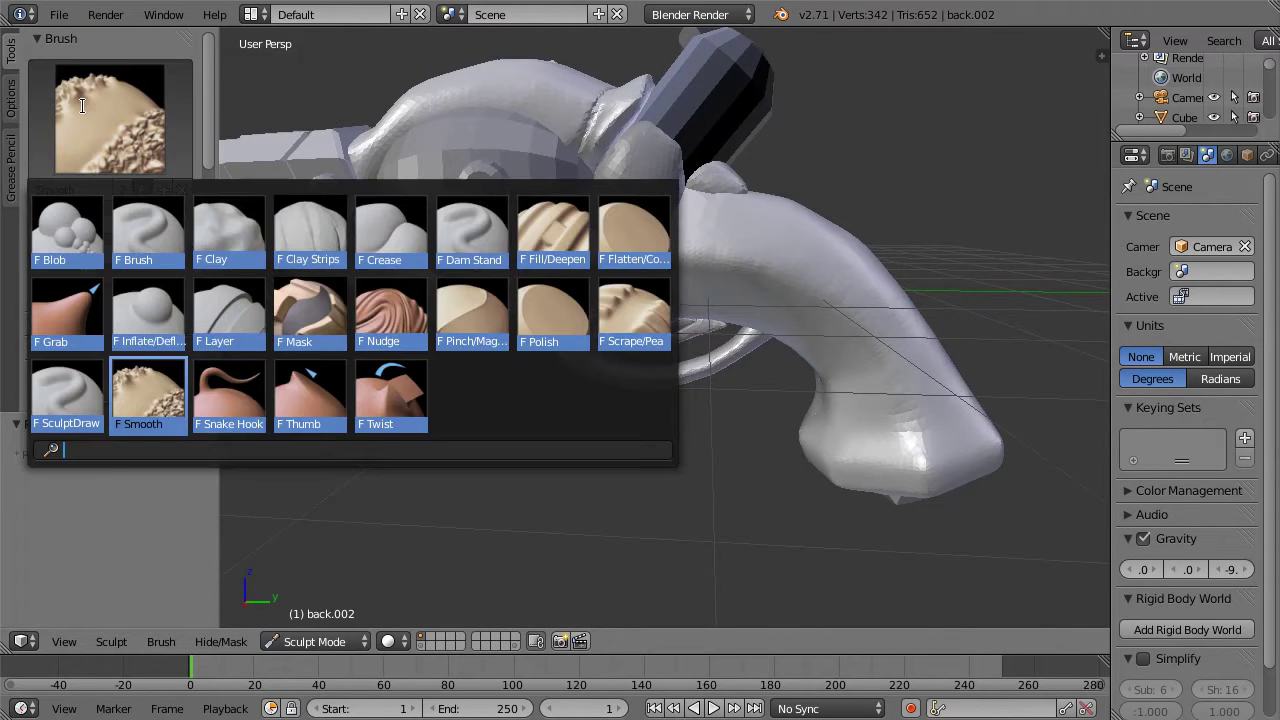
{"action": "left_click", "coordinate": [135, 255]}
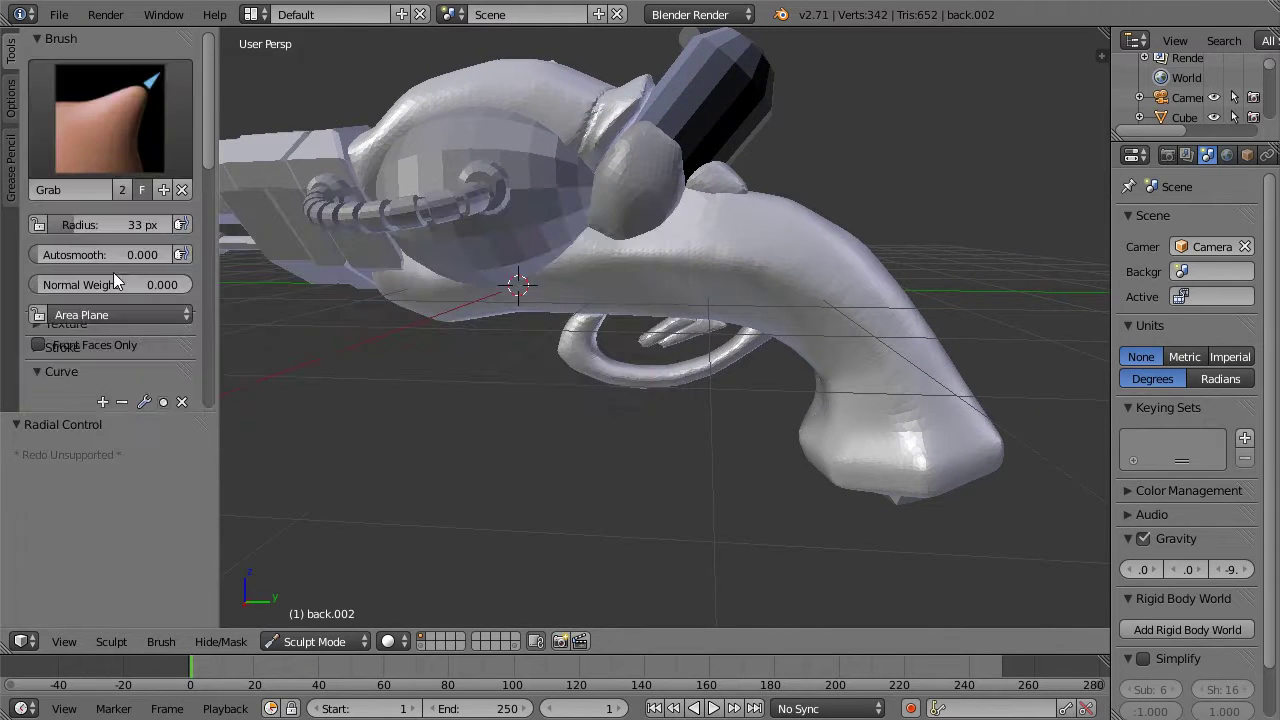
{"action": "key", "text": "f"}
{"action": "left_click", "coordinate": [660, 221]}
{"action": "mouse_move", "coordinate": [651, 227]}
{"action": "left_mouse_down"}
{"action": "mouse_move", "coordinate": [630, 220]}
{"action": "mouse_move", "coordinate": [631, 206]}
{"action": "mouse_move", "coordinate": [645, 233]}
{"action": "mouse_move", "coordinate": [634, 208]}
{"action": "mouse_move", "coordinate": [628, 229]}
{"action": "mouse_move", "coordinate": [634, 193]}
{"action": "mouse_move", "coordinate": [638, 215]}
{"action": "left_mouse_up"}
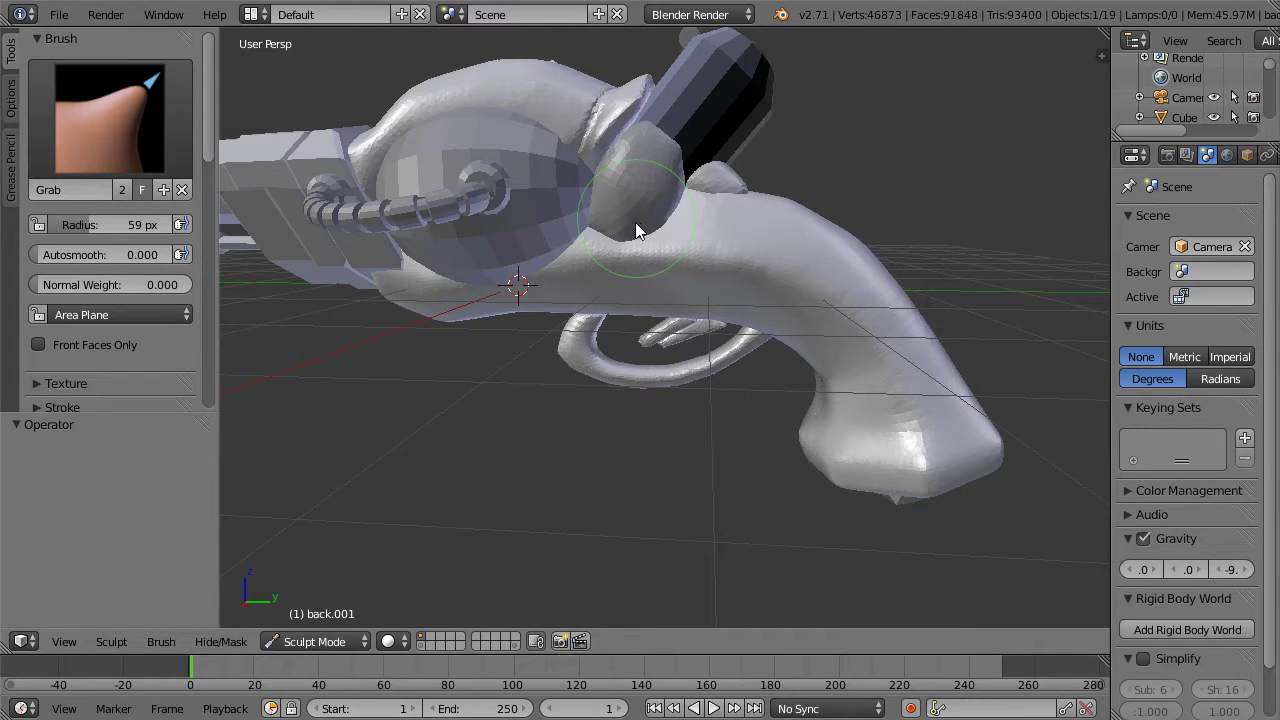
{"action": "mouse_move", "coordinate": [829, 149]}
{"action": "middle_mouse_down"}
{"action": "mouse_move", "coordinate": [763, 214]}
{"action": "mouse_move", "coordinate": [555, 333]}
{"action": "middle_mouse_up"}
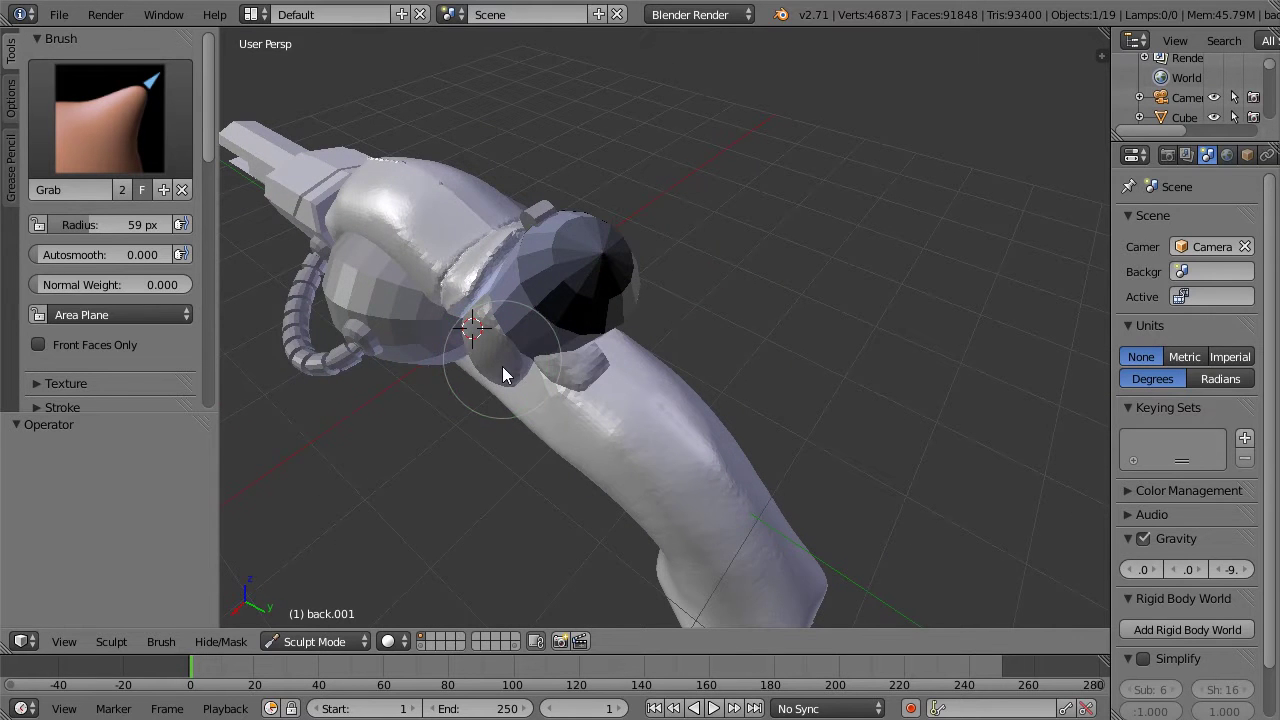
{"action": "mouse_move", "coordinate": [440, 457]}
{"action": "middle_mouse_down"}
{"action": "mouse_move", "coordinate": [560, 374]}
{"action": "mouse_move", "coordinate": [646, 194]}
{"action": "mouse_move", "coordinate": [802, 156]}
{"action": "mouse_move", "coordinate": [722, 223]}
{"action": "mouse_move", "coordinate": [842, 170]}
{"action": "mouse_move", "coordinate": [872, 178]}
{"action": "mouse_move", "coordinate": [848, 210]}
{"action": "mouse_move", "coordinate": [883, 160]}
{"action": "mouse_move", "coordinate": [867, 149]}
{"action": "mouse_move", "coordinate": [934, 205]}
{"action": "middle_mouse_up"}
Step: Switch to the Dam Standard brush for carving detail on the end of the grip
{"action": "left_click", "coordinate": [144, 127]}
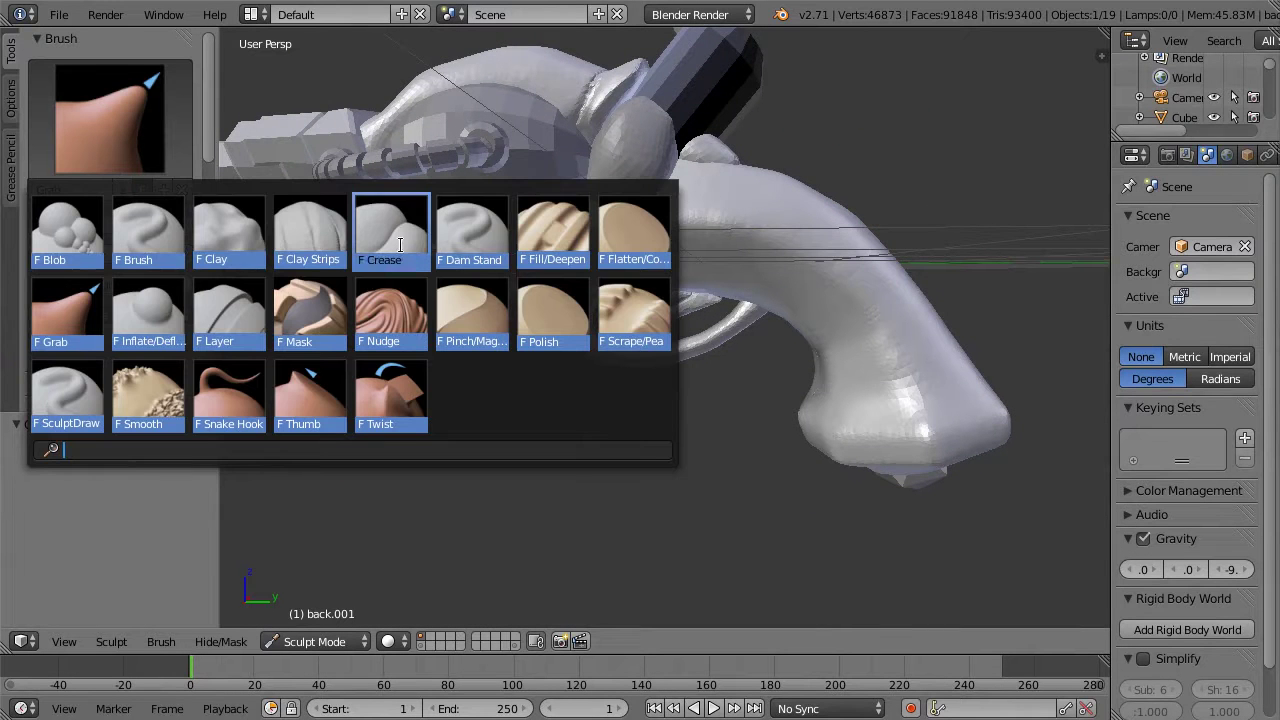
{"action": "left_click", "coordinate": [440, 232]}
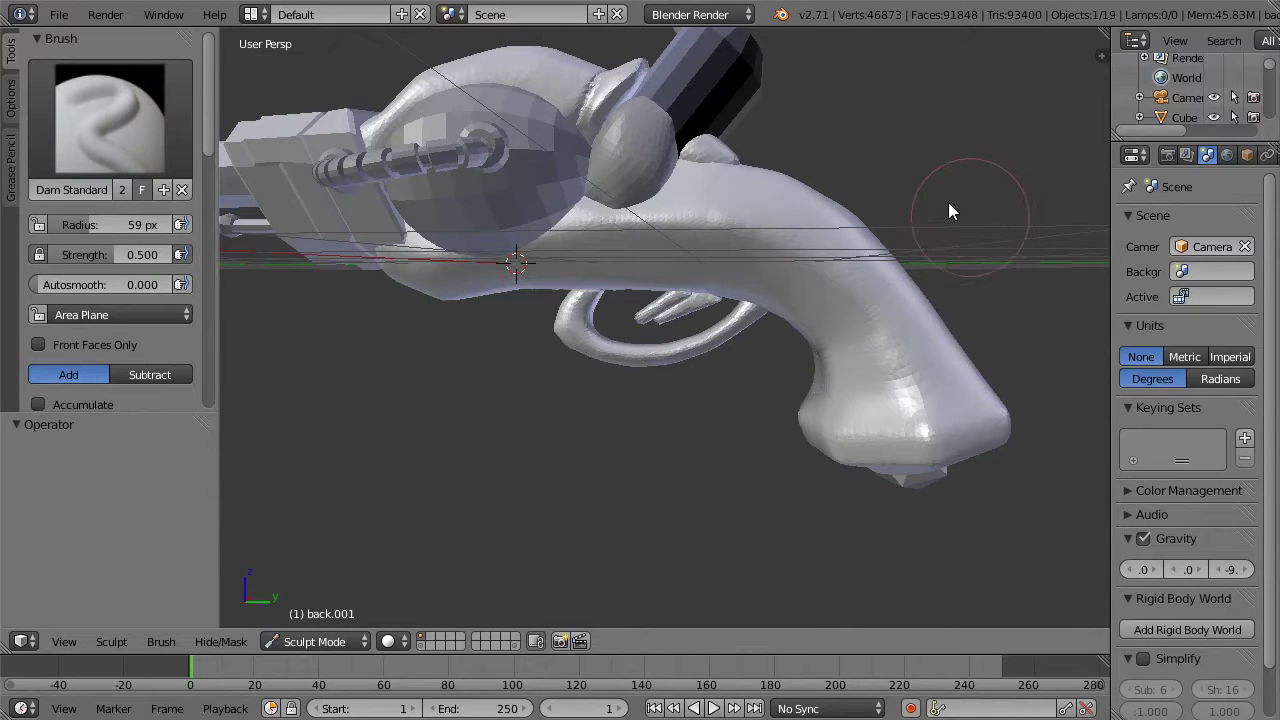
{"action": "scroll", "coordinate": [903, 220], "scroll_direction": "up", "scroll_amount": 4}
{"action": "middle_click_drag", "start_coordinate": [901, 206], "coordinate": [780, 190]}
{"action": "scroll", "coordinate": [200, 210], "scroll_direction": "down", "scroll_amount": 6}
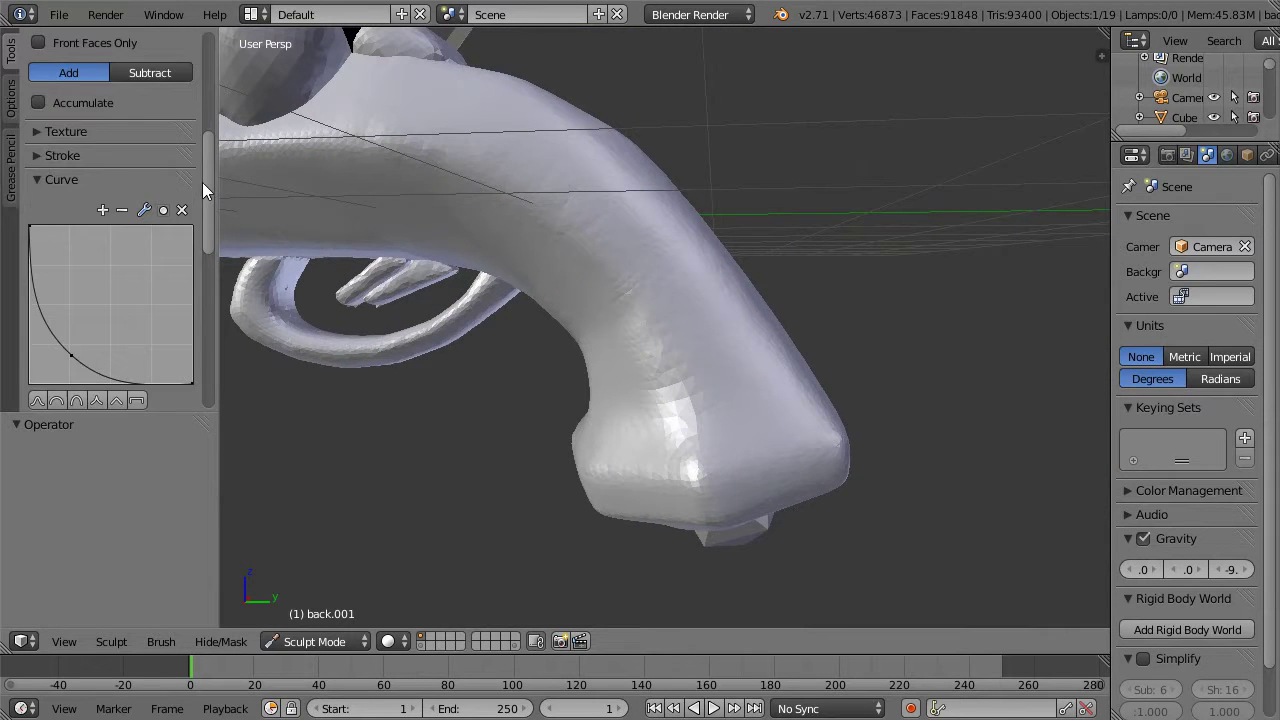
Step: Enable Dyntopo on the rounded knob and set the detail size to 2 px
{"action": "left_click_drag", "start_coordinate": [205, 181], "coordinate": [204, 246]}
{"action": "left_click", "coordinate": [160, 259]}
{"action": "left_click", "coordinate": [150, 286]}
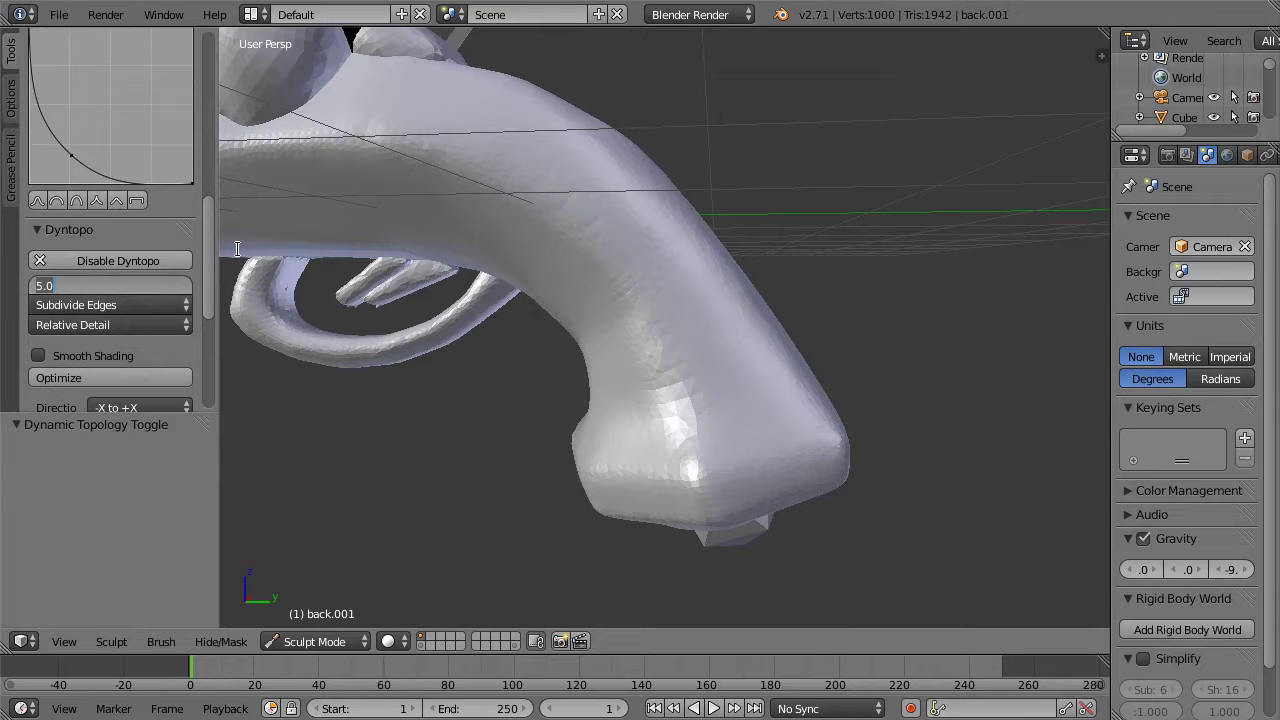
{"action": "type", "text": "2"}
{"action": "key", "text": "Return"}
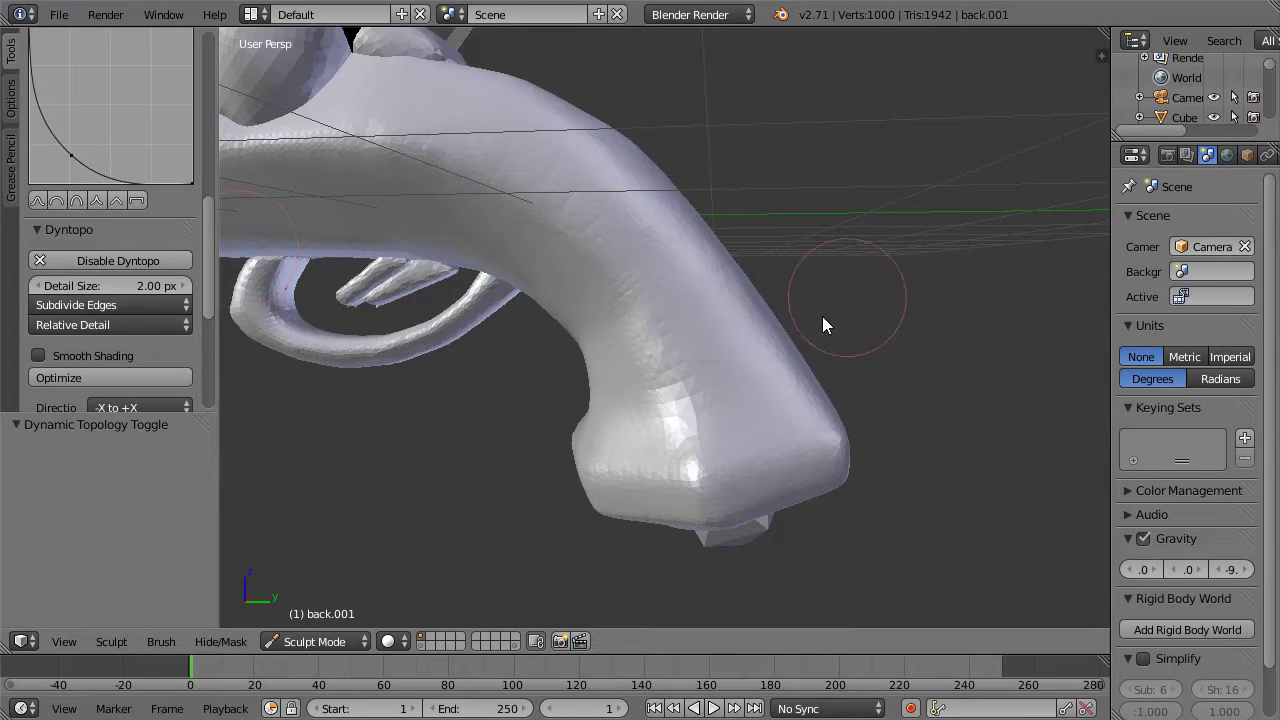
Step: Shrink the Dam Standard brush's radius to suit the fine ornament lines drawn on the grip's end in the concept drawing
{"action": "key", "text": "KP_1"}
{"action": "key", "text": "KP_3"}
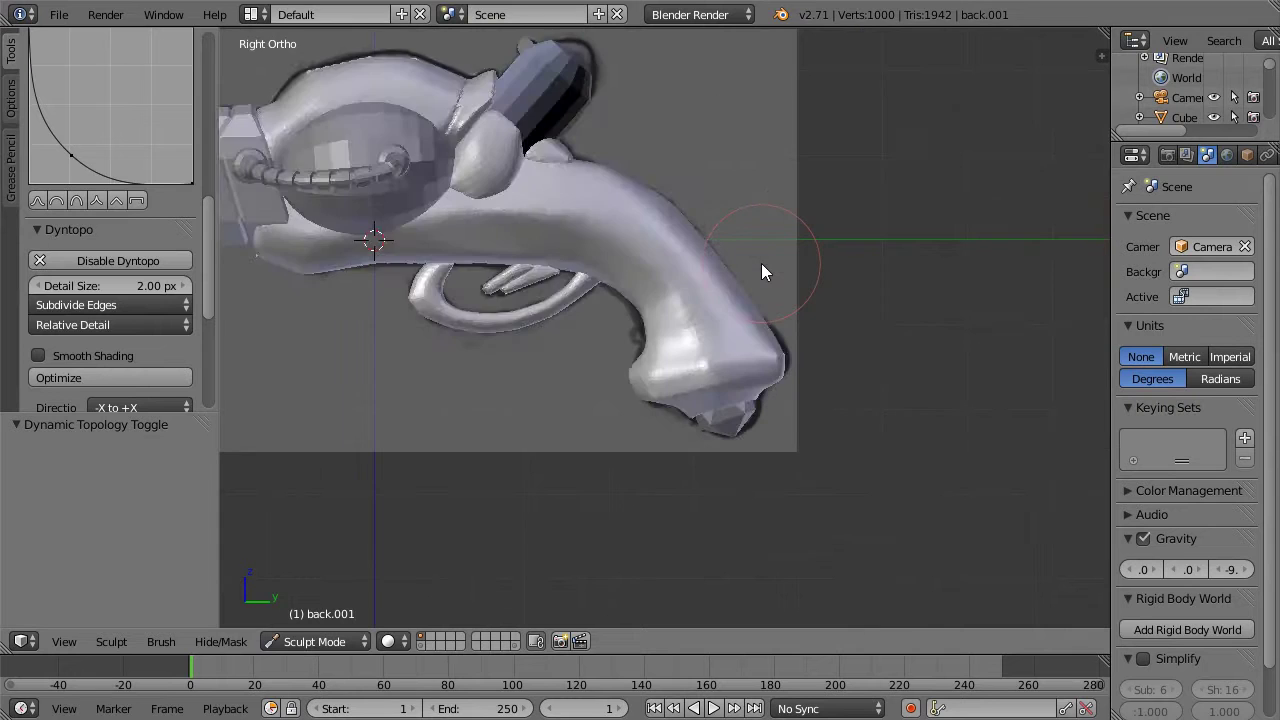
{"action": "key", "text": "z"}
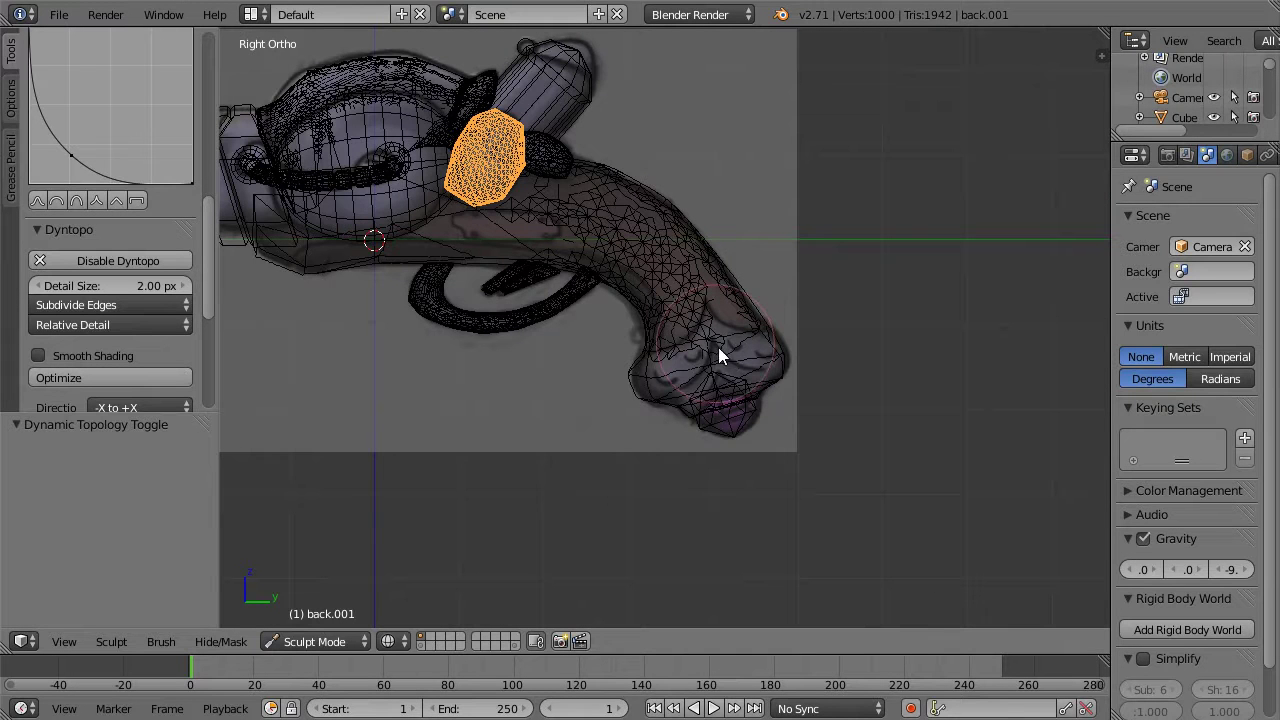
{"action": "key", "text": "f"}
{"action": "left_click", "coordinate": [723, 332]}
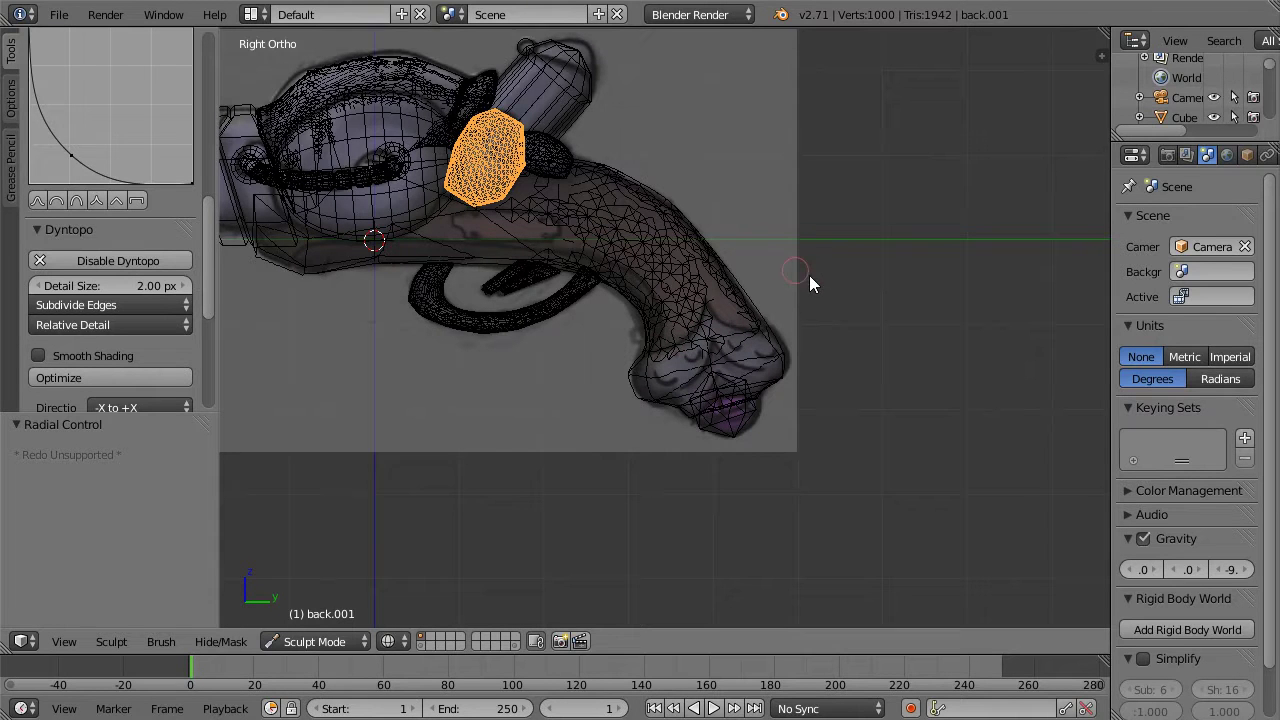
{"action": "key", "text": "z"}
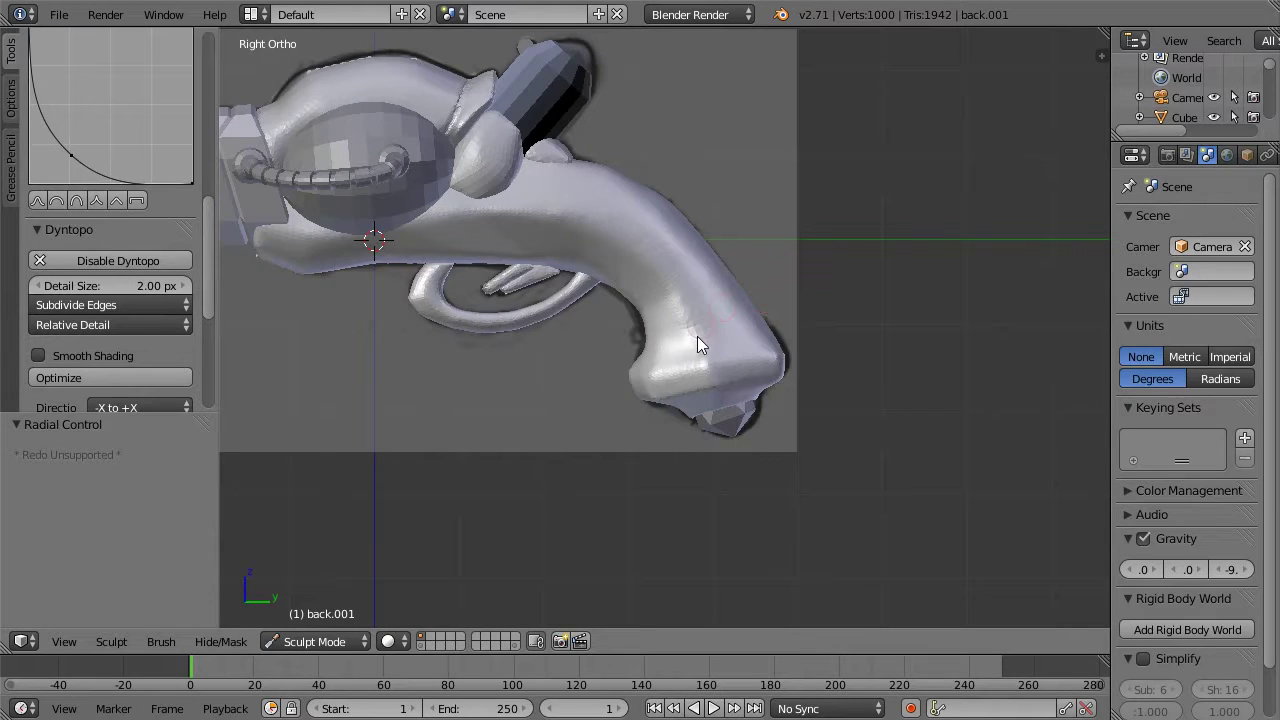
Step: Enable Dyntopo on the grip and carve the curved, peaked ornament line above its flared end, following the concept drawing
{"action": "key", "text": "z"}
{"action": "key", "text": "z"}
{"action": "key", "text": "ctrl+d"}
{"action": "left_click", "coordinate": [121, 259]}
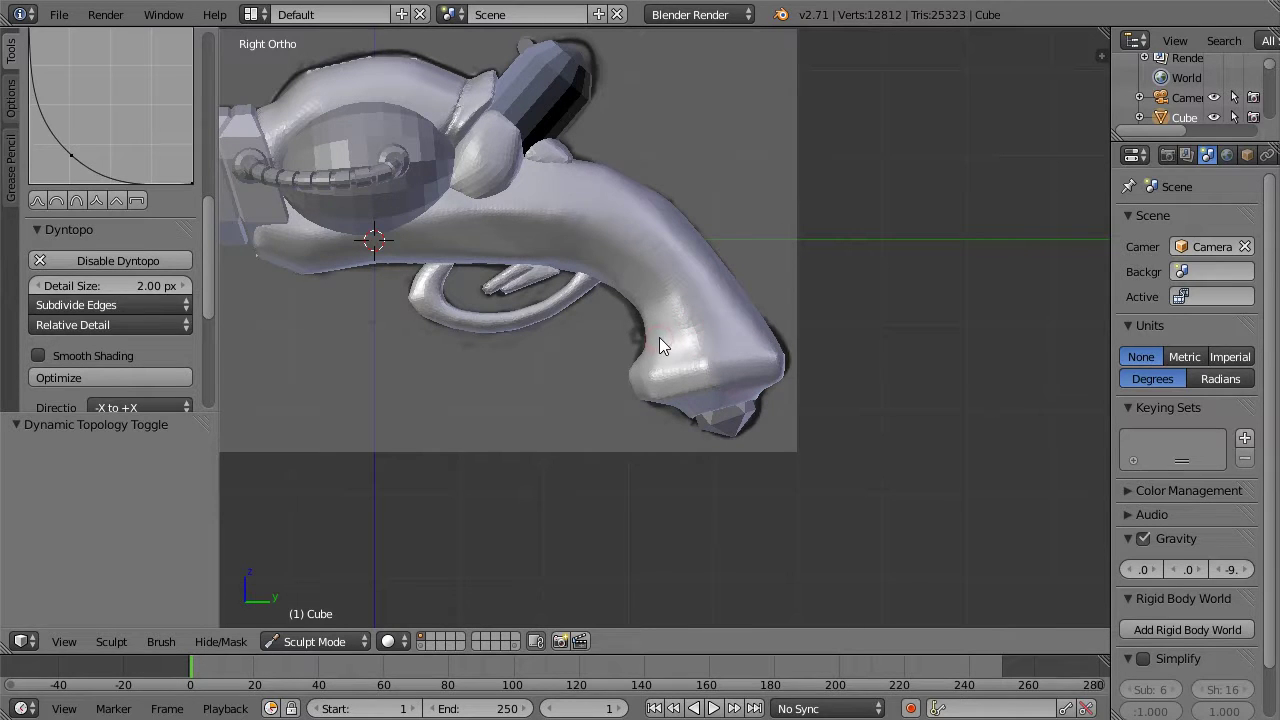
{"action": "left_click_drag", "start_coordinate": [697, 331], "coordinate": [779, 312]}
Step: Examine the grip's mesh density around the carved line in wireframe, in both Sculpt Mode and Edit Mode
{"action": "key", "text": "Tab"}
{"action": "key", "text": "Tab"}
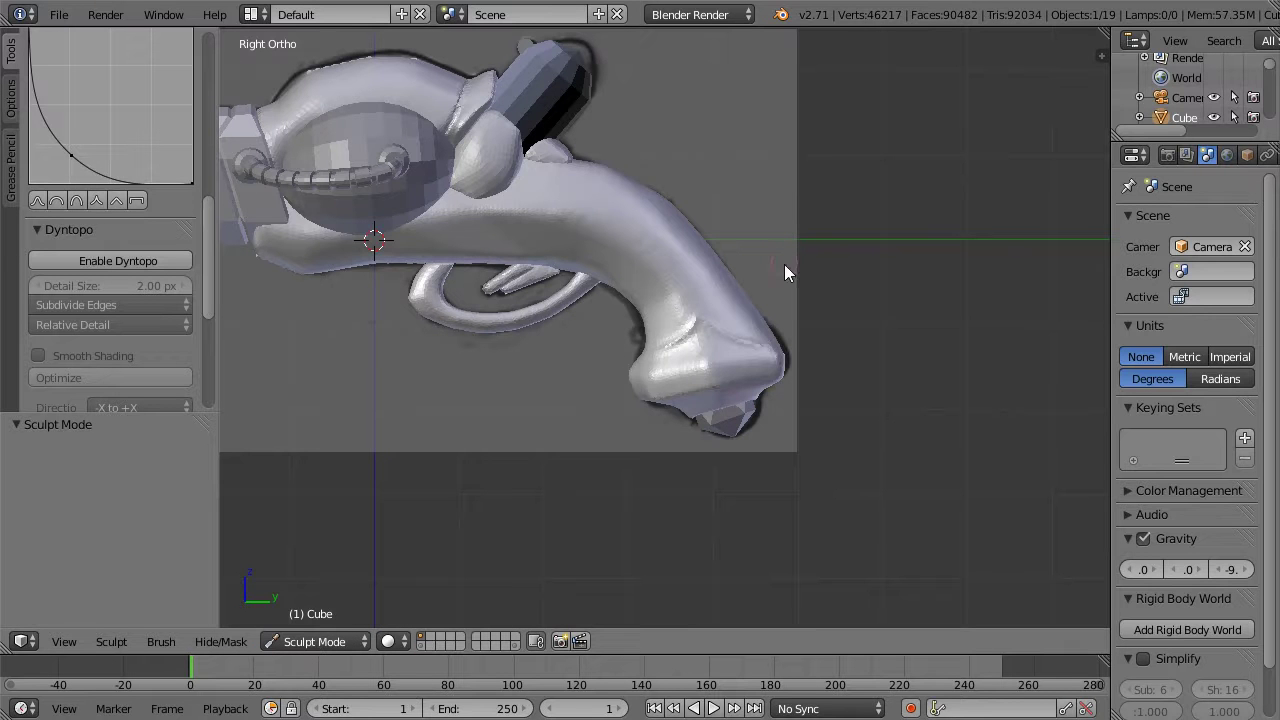
{"action": "left_click", "coordinate": [88, 258]}
{"action": "key", "text": "z"}
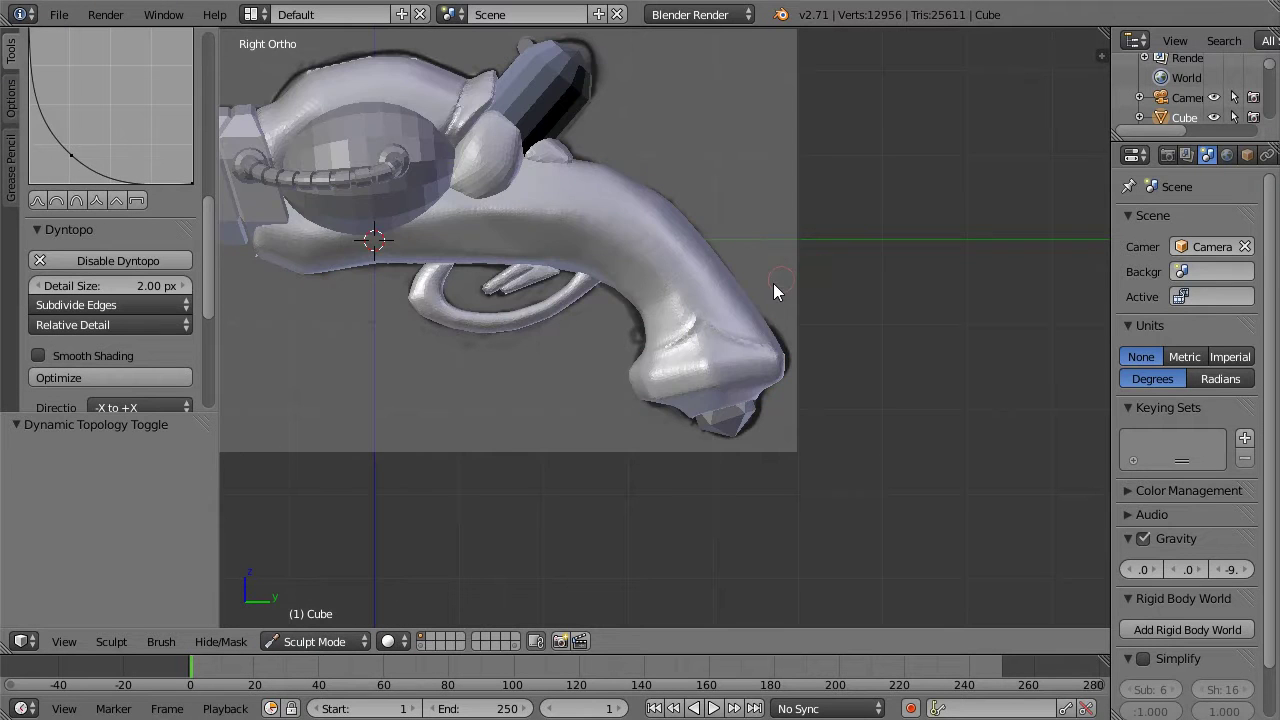
{"action": "scroll", "coordinate": [850, 275], "scroll_direction": "up", "scroll_amount": 4}
{"action": "key", "text": "z"}
{"action": "key", "text": "e"}
{"action": "key", "text": "Tab"}
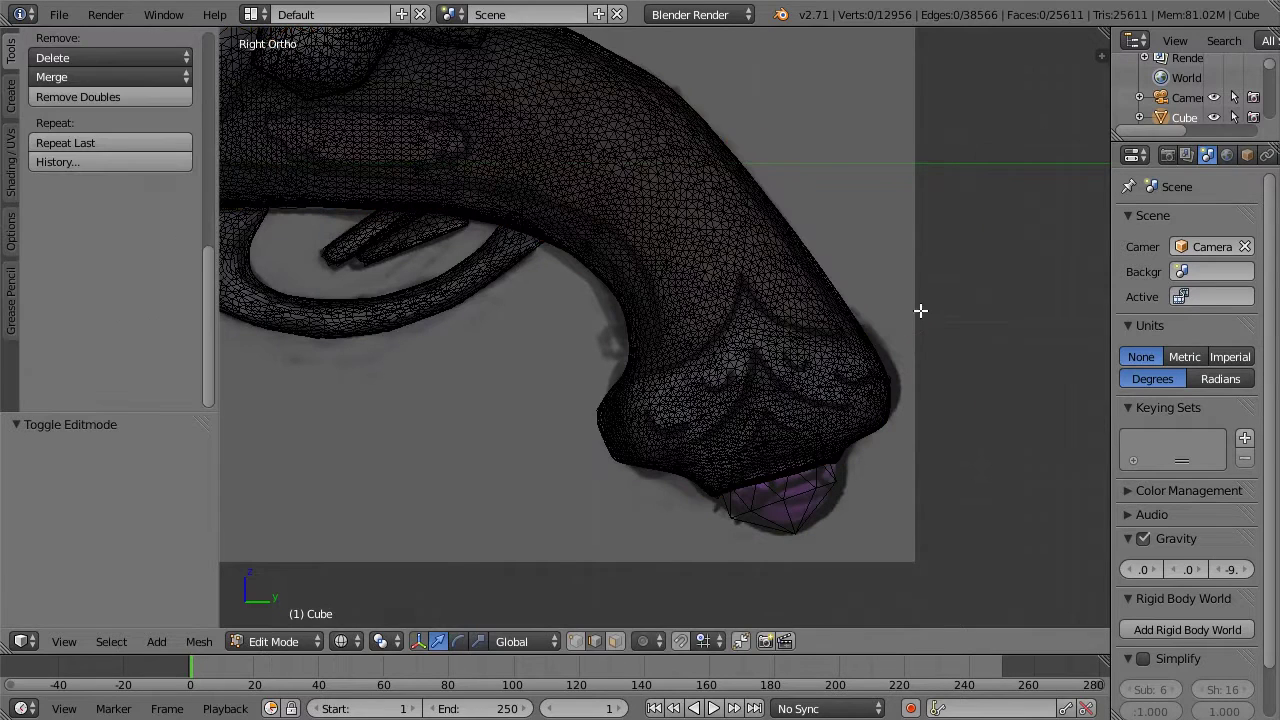
{"action": "key", "text": "Tab"}
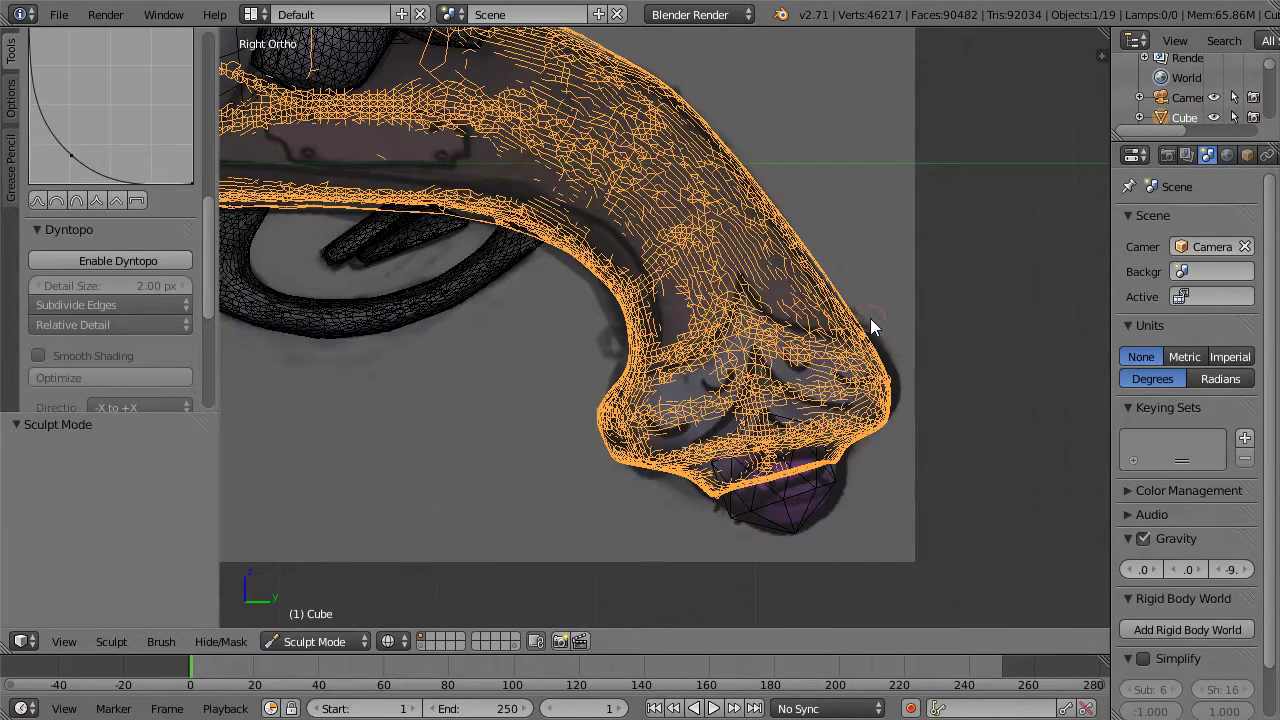
Step: Toggle Dyntopo on the grip, check the carved mesh in solid shading in Edit Mode, and return to Sculpt Mode
{"action": "key", "text": "ctrl+d"}
{"action": "key", "text": "ctrl+d"}
{"action": "key", "text": "ctrl+d"}
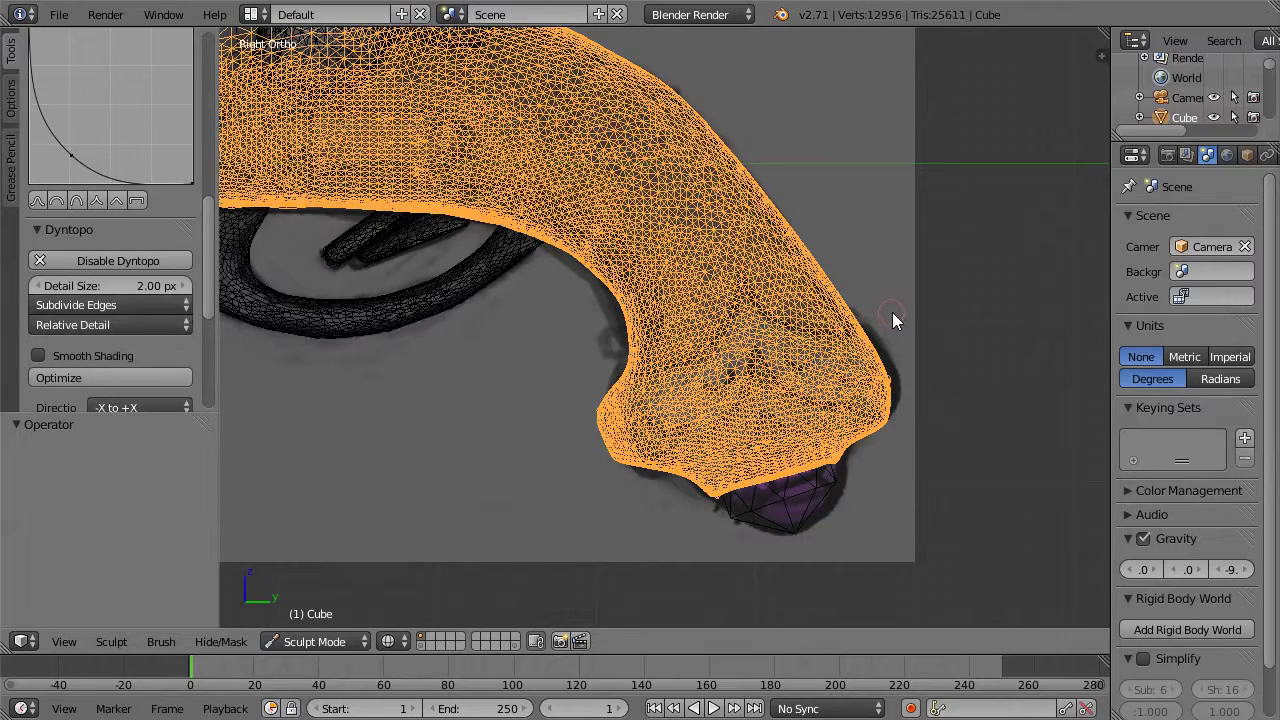
{"action": "key", "text": "Tab"}
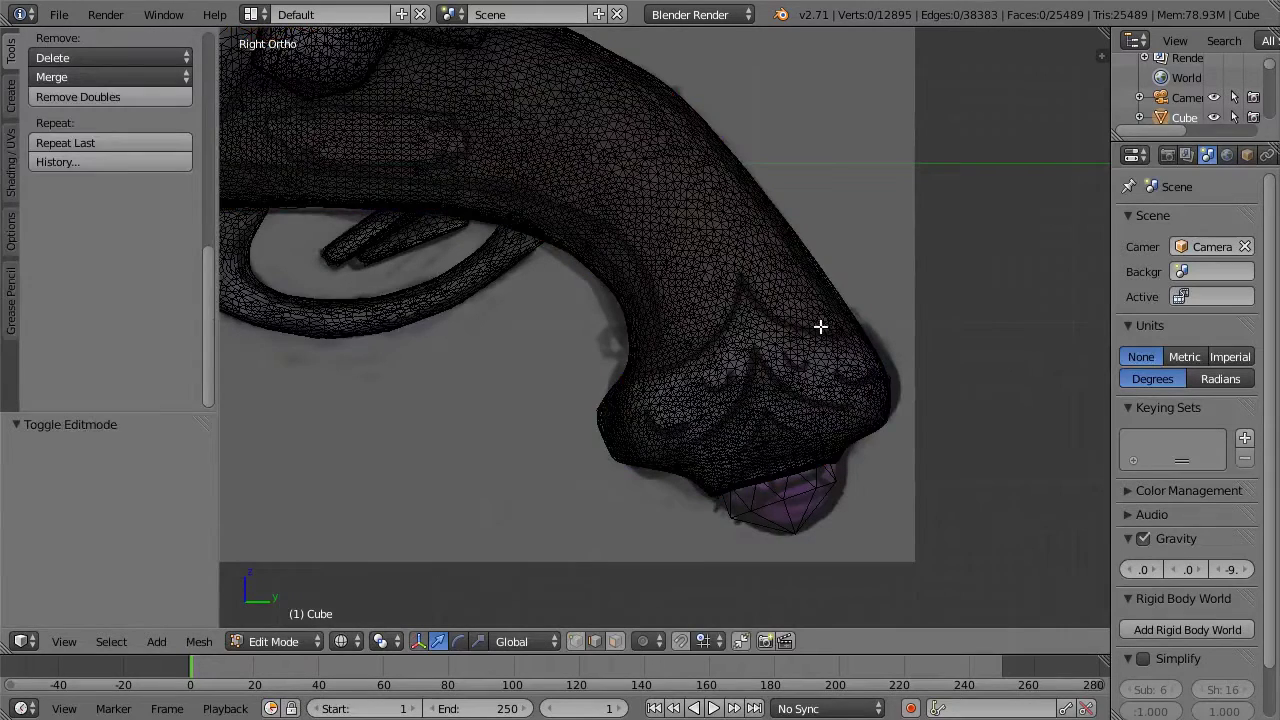
{"action": "key", "text": "z"}
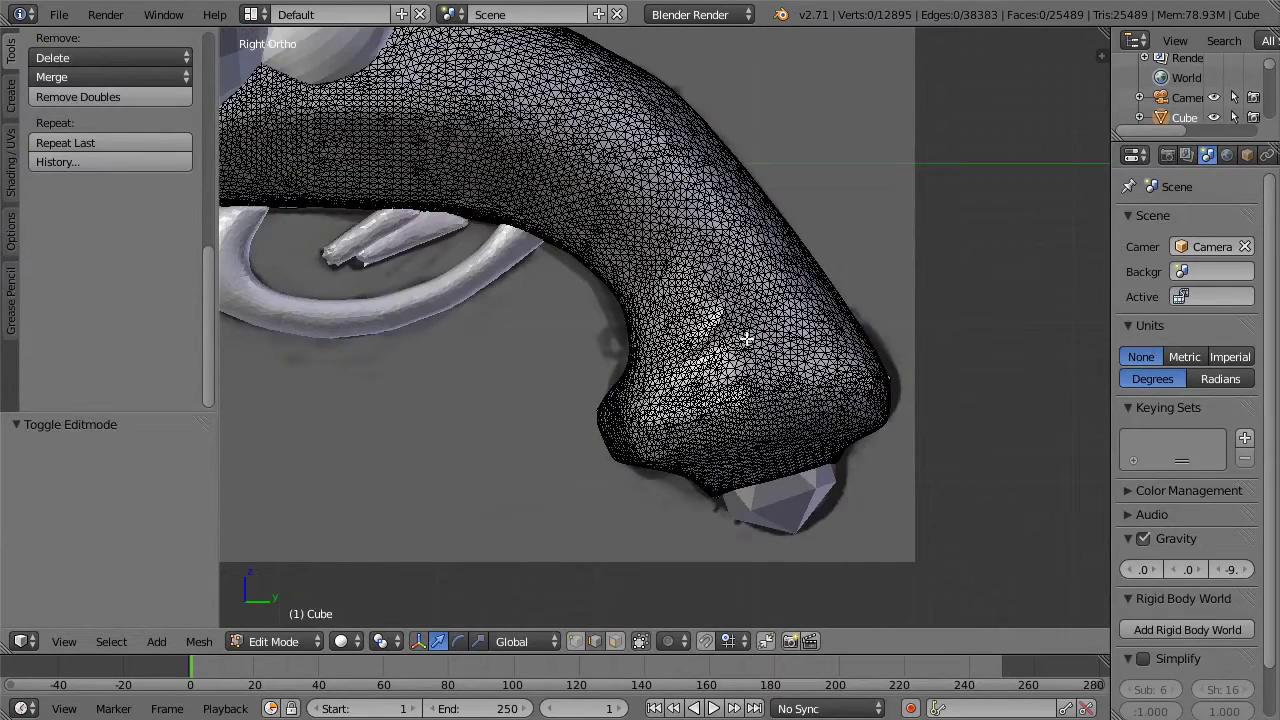
{"action": "key", "text": "ctrl+z"}
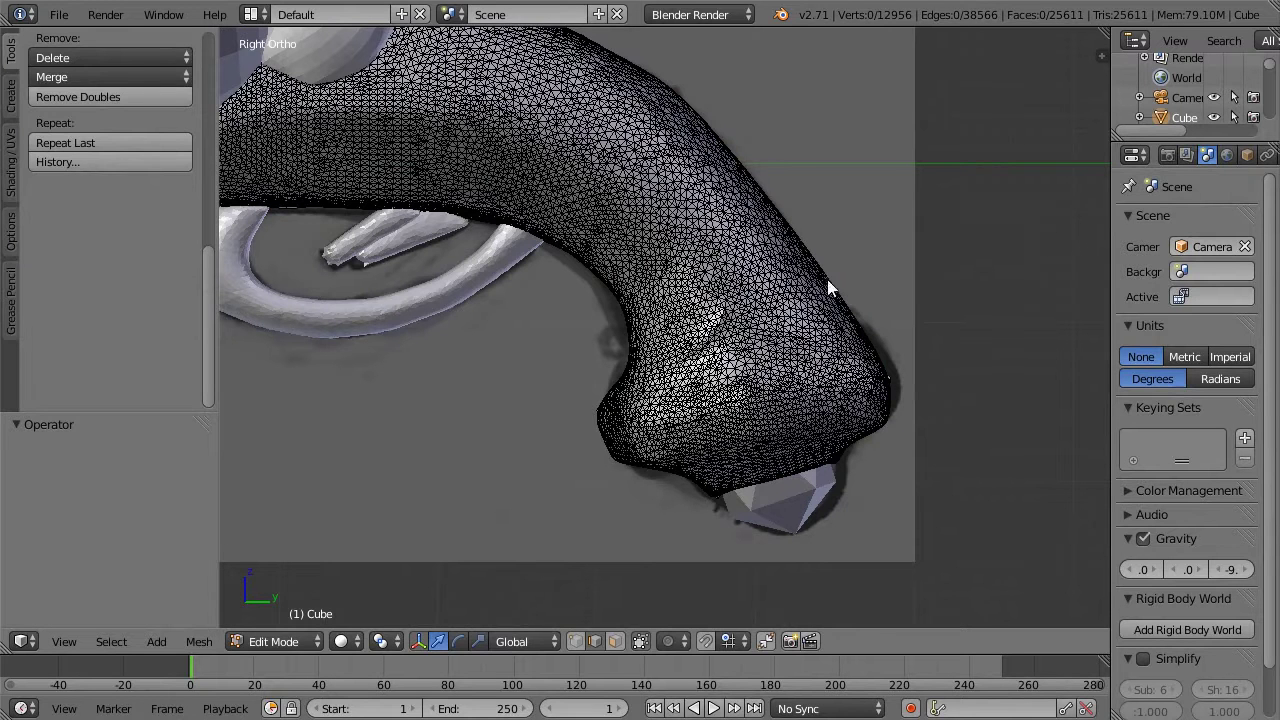
{"action": "key", "text": "Tab"}
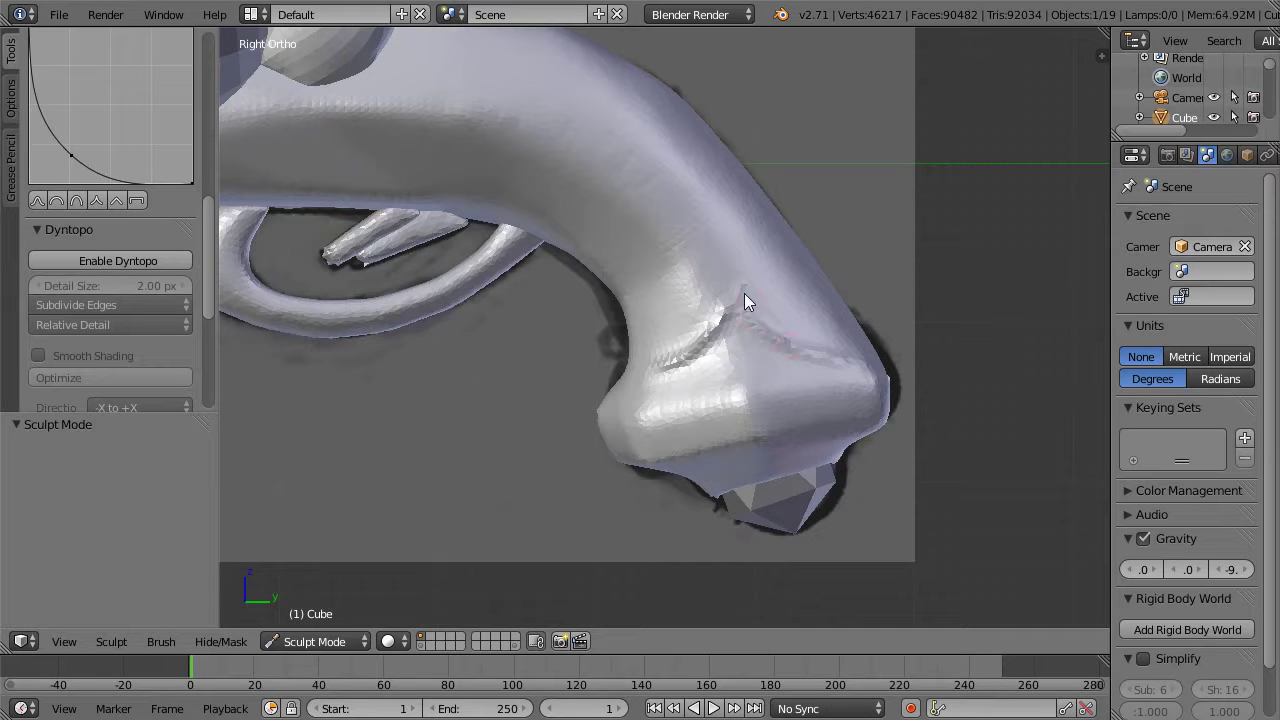
Step: Enable Dyntopo on the grip again and set its detail refine method to Subdivide Collapse
{"action": "mouse_move", "coordinate": [888, 263]}
{"action": "middle_mouse_down"}
{"action": "mouse_move", "coordinate": [871, 282]}
{"action": "mouse_move", "coordinate": [897, 262]}
{"action": "mouse_move", "coordinate": [913, 297]}
{"action": "mouse_move", "coordinate": [836, 311]}
{"action": "mouse_move", "coordinate": [826, 294]}
{"action": "mouse_move", "coordinate": [898, 289]}
{"action": "mouse_move", "coordinate": [885, 292]}
{"action": "middle_mouse_up"}
{"action": "scroll", "coordinate": [906, 351], "scroll_direction": "down", "scroll_amount": 5}
{"action": "scroll", "coordinate": [906, 351], "scroll_direction": "up", "scroll_amount": 2}
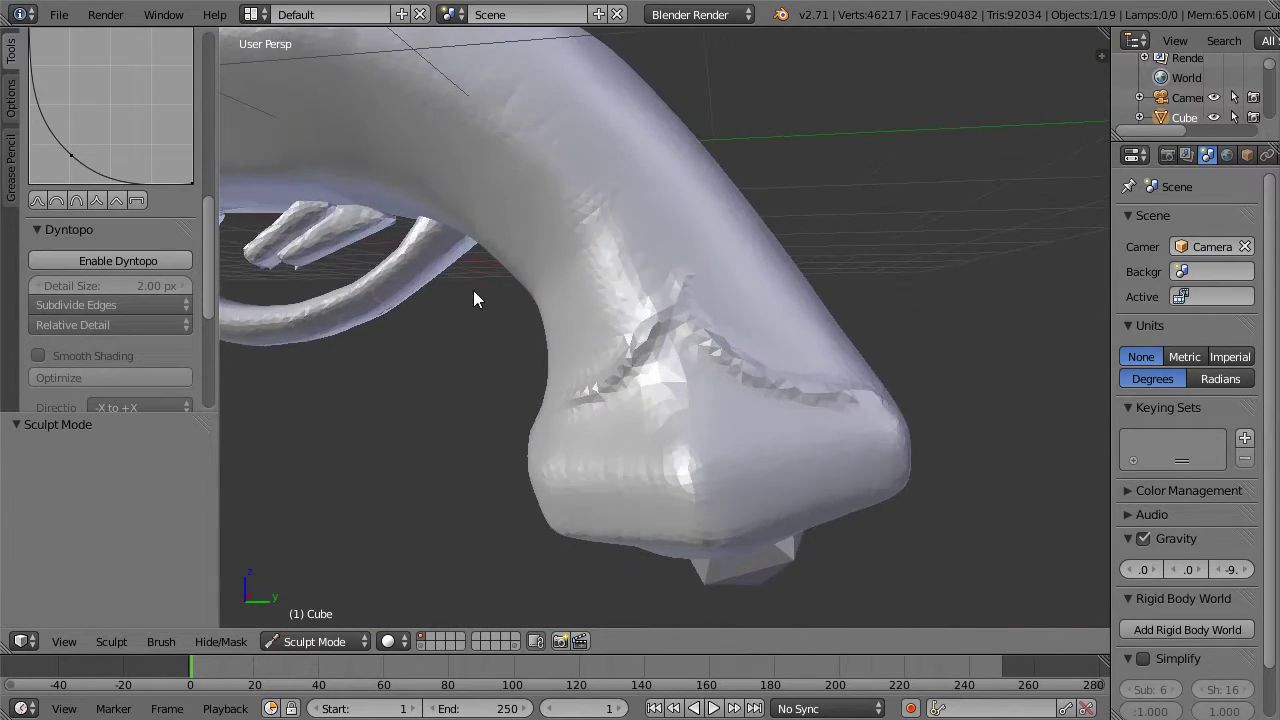
{"action": "mouse_move", "coordinate": [209, 260]}
{"action": "left_mouse_down"}
{"action": "mouse_move", "coordinate": [209, 195]}
{"action": "mouse_move", "coordinate": [209, 261]}
{"action": "left_mouse_up"}
{"action": "left_click", "coordinate": [155, 261]}
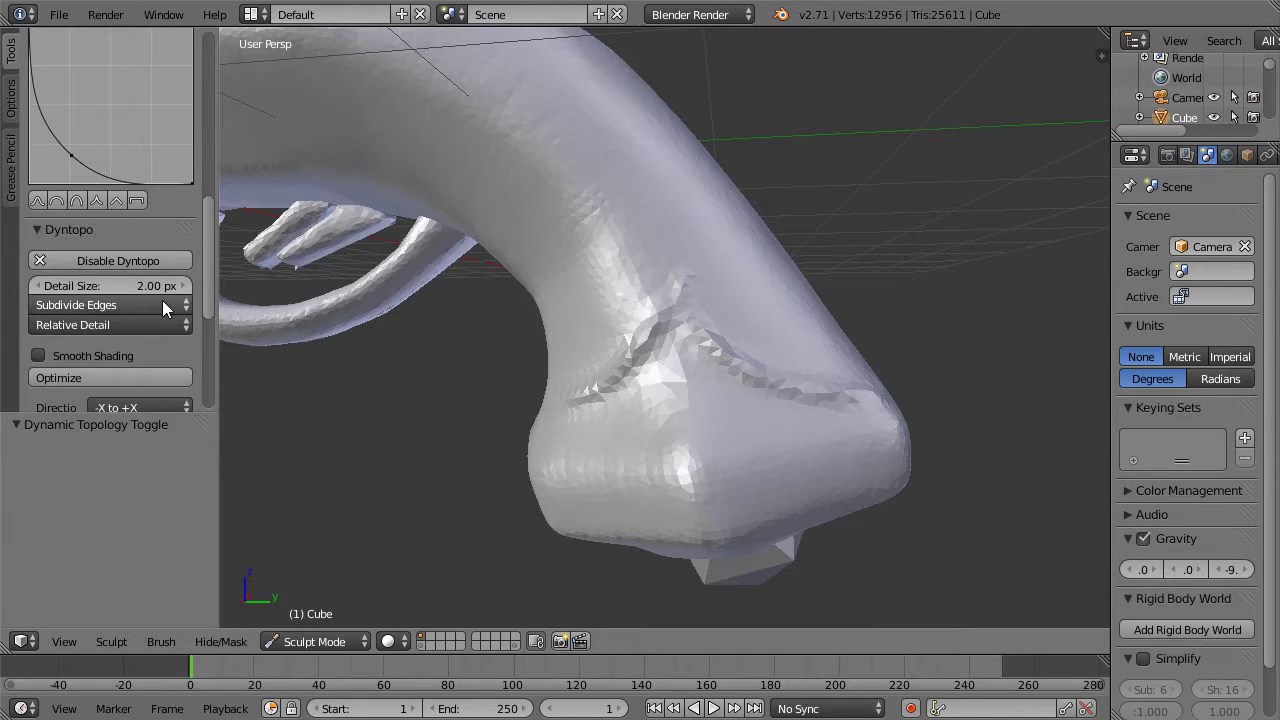
{"action": "left_click", "coordinate": [156, 305]}
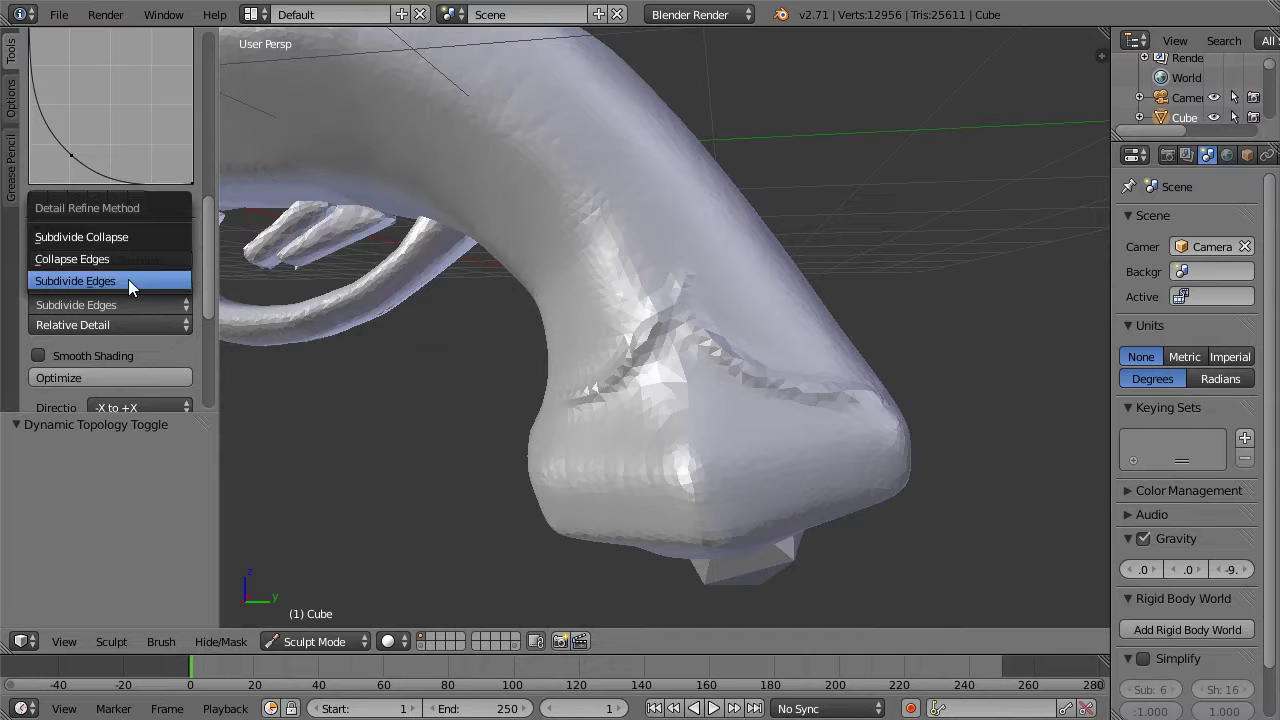
{"action": "left_click", "coordinate": [135, 252]}
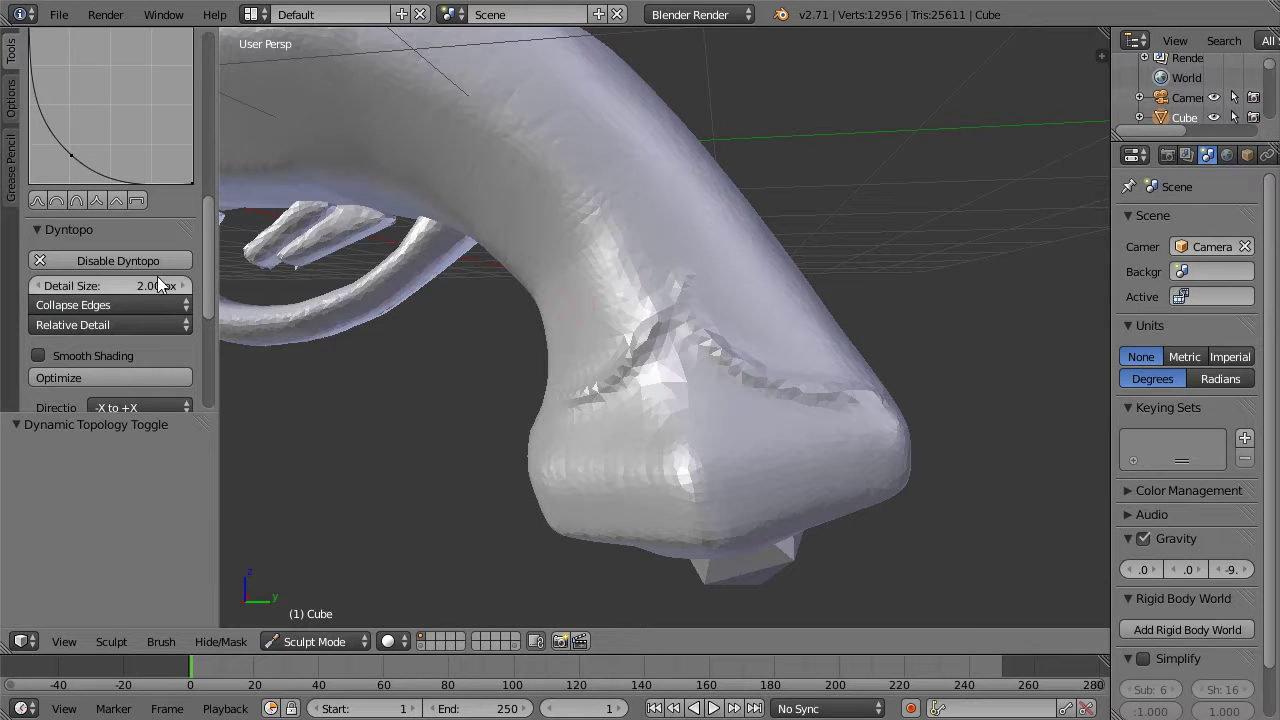
{"action": "left_click", "coordinate": [127, 306]}
{"action": "left_click", "coordinate": [116, 236]}
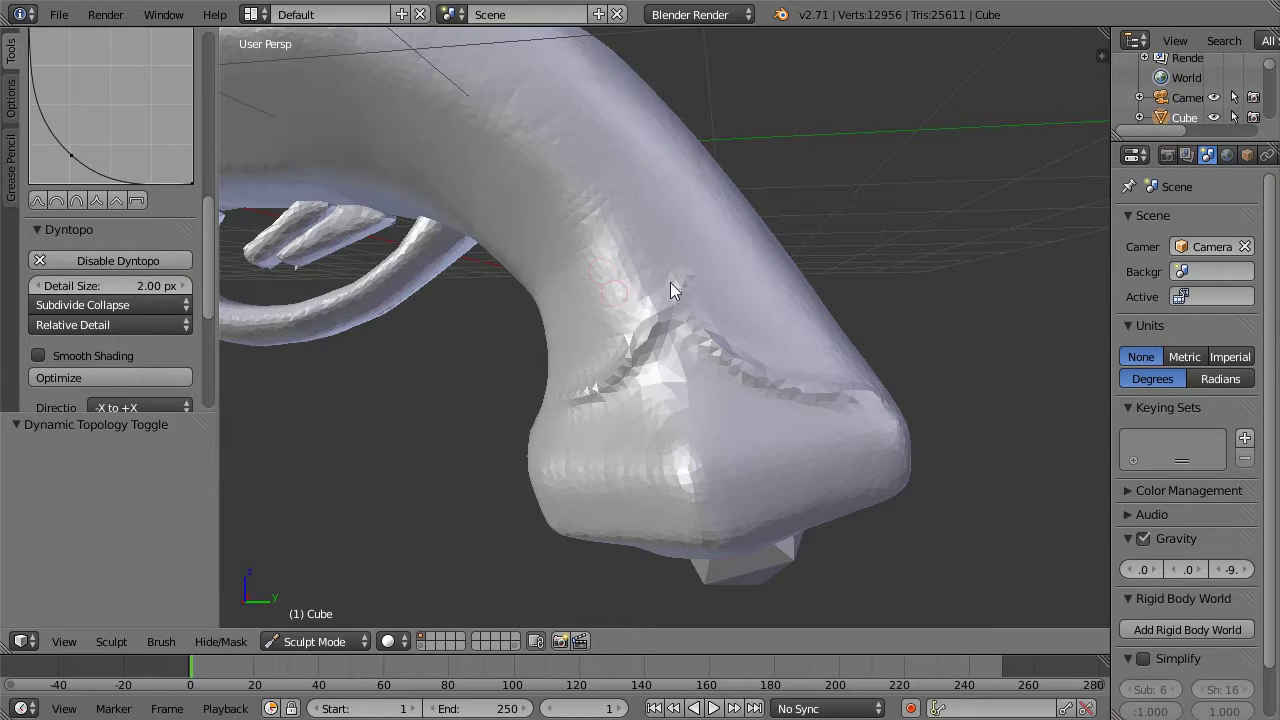
Step: Retrace the peaked ornament line with finer detail on the grip's side and extend it around the trigger-facing side
{"action": "left_click_drag", "start_coordinate": [584, 396], "coordinate": [697, 286]}
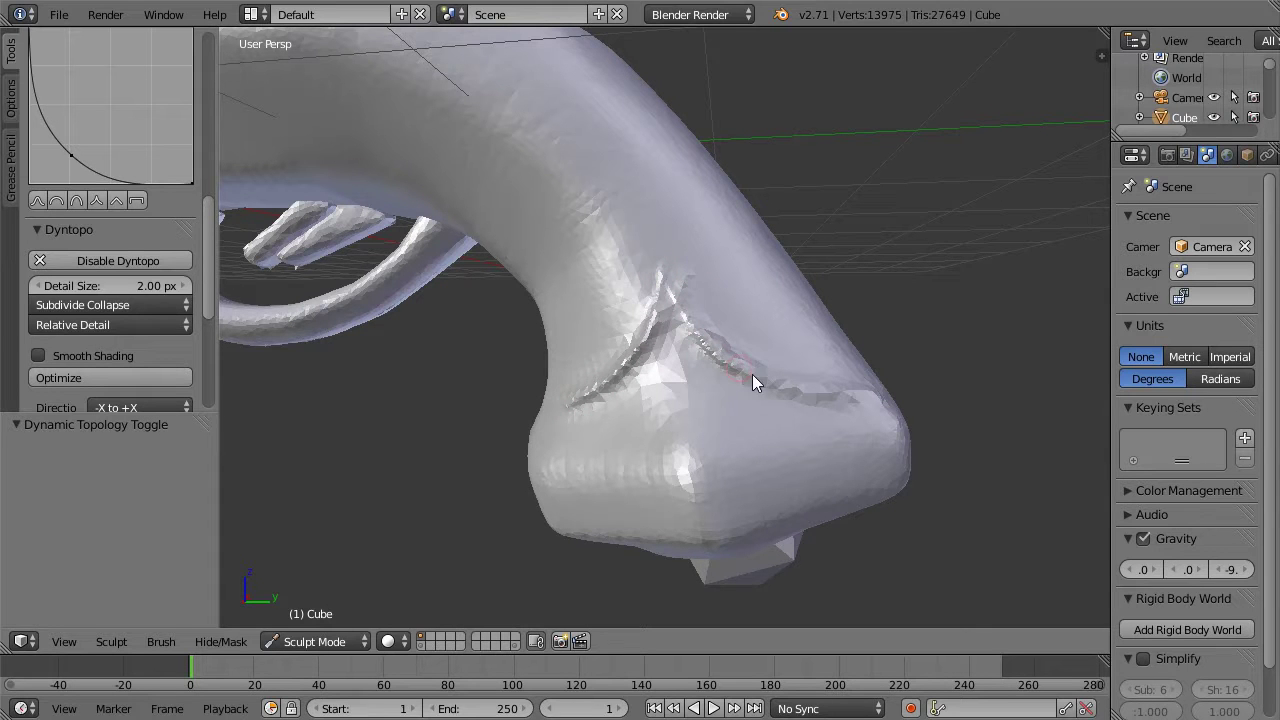
{"action": "left_click_drag", "start_coordinate": [813, 388], "coordinate": [840, 400]}
{"action": "mouse_move", "coordinate": [889, 252]}
{"action": "middle_mouse_down"}
{"action": "mouse_move", "coordinate": [954, 239]}
{"action": "mouse_move", "coordinate": [944, 249]}
{"action": "middle_mouse_up"}
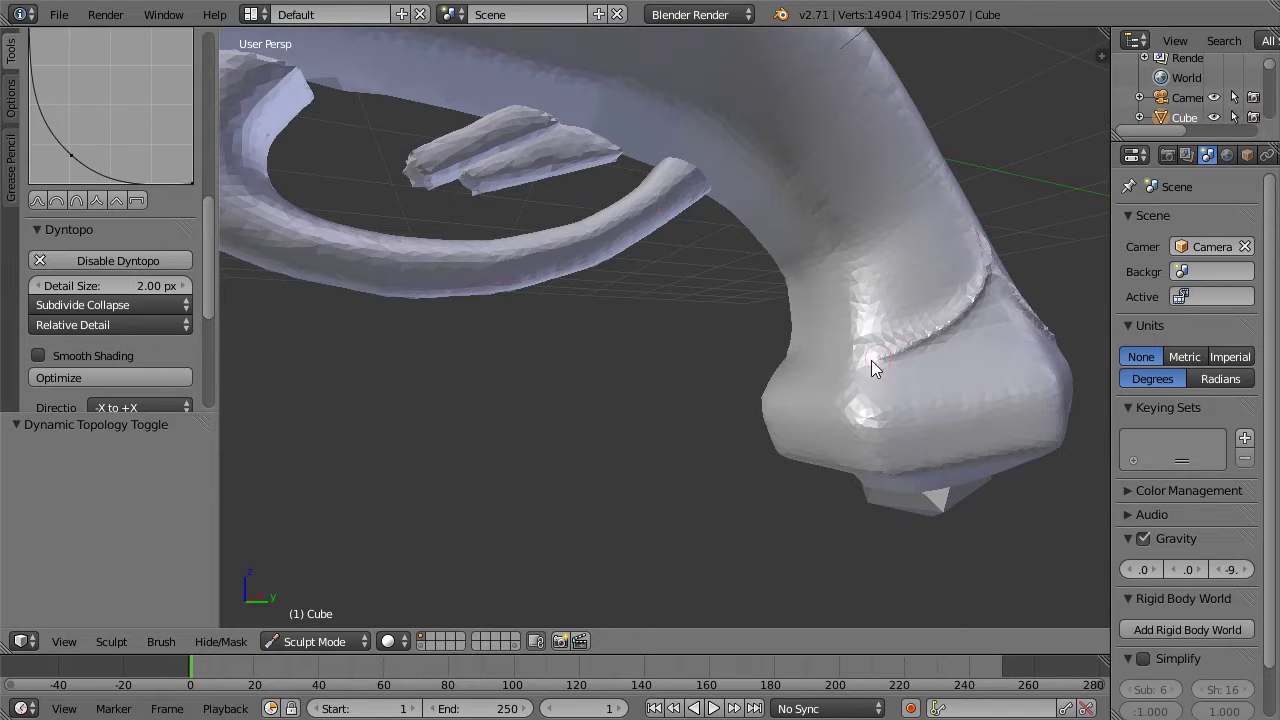
{"action": "left_click", "coordinate": [838, 362]}
{"action": "mouse_move", "coordinate": [838, 362]}
{"action": "middle_mouse_down"}
{"action": "mouse_move", "coordinate": [703, 400]}
{"action": "mouse_move", "coordinate": [757, 383]}
{"action": "middle_mouse_up"}
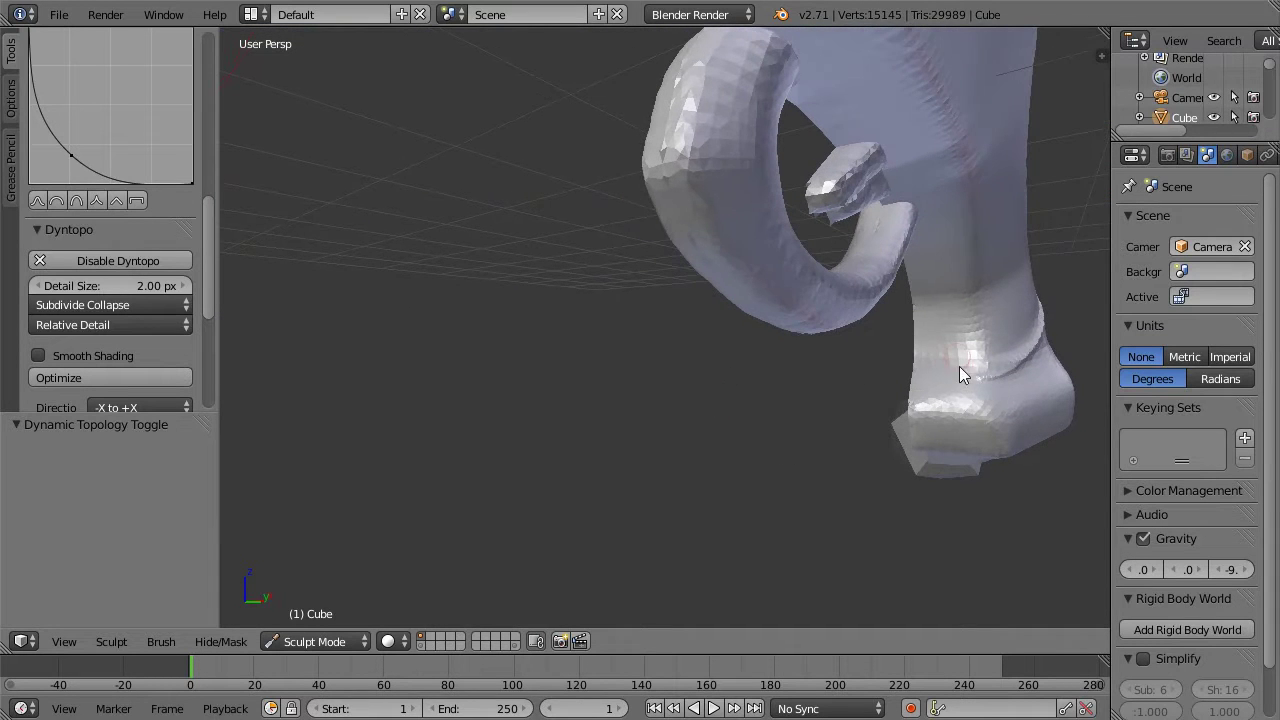
{"action": "left_click", "coordinate": [994, 376]}
Step: Continue the carved ornament line around the back of the grip, above the flared end
{"action": "middle_click_drag", "start_coordinate": [1087, 242], "coordinate": [784, 282]}
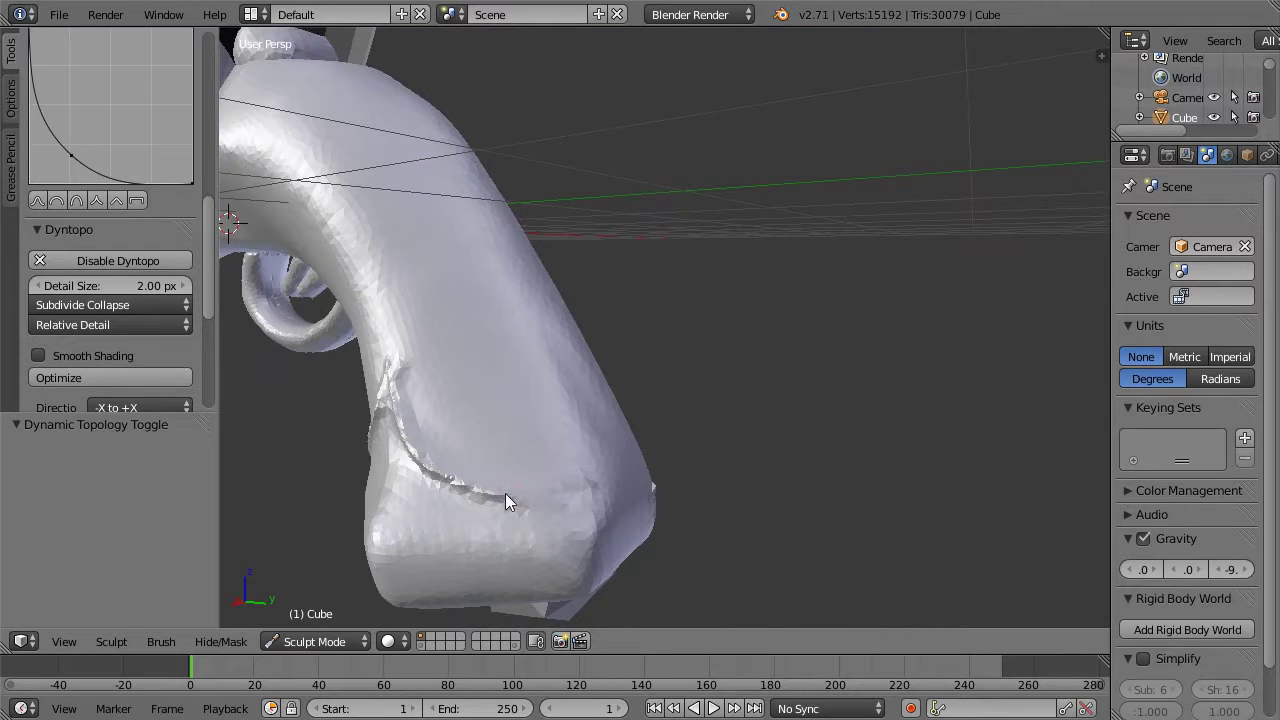
{"action": "left_click_drag", "start_coordinate": [599, 466], "coordinate": [570, 490]}
{"action": "left_click_drag", "start_coordinate": [592, 432], "coordinate": [829, 355]}
{"action": "middle_click_drag", "start_coordinate": [829, 355], "coordinate": [766, 350]}
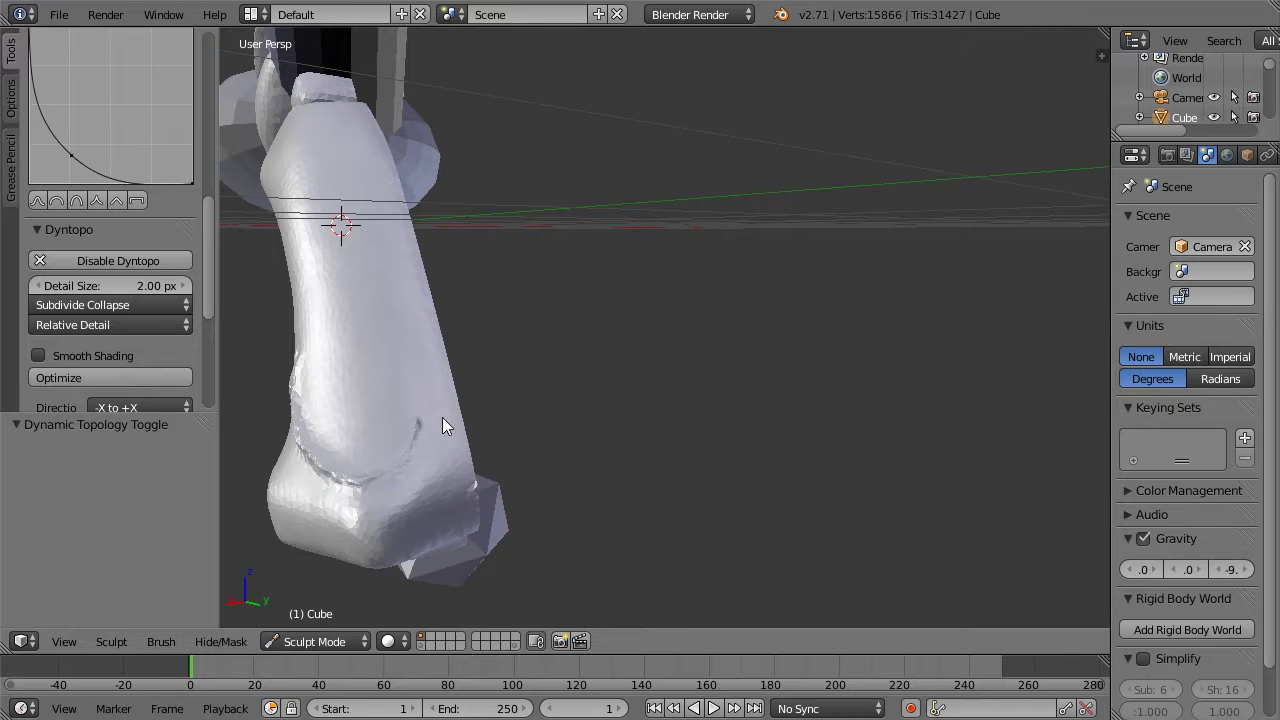
{"action": "left_click_drag", "start_coordinate": [471, 429], "coordinate": [477, 404]}
{"action": "mouse_move", "coordinate": [609, 371]}
{"action": "middle_mouse_down"}
{"action": "mouse_move", "coordinate": [700, 358]}
{"action": "mouse_move", "coordinate": [756, 319]}
{"action": "mouse_move", "coordinate": [711, 336]}
{"action": "mouse_move", "coordinate": [692, 311]}
{"action": "middle_mouse_up"}
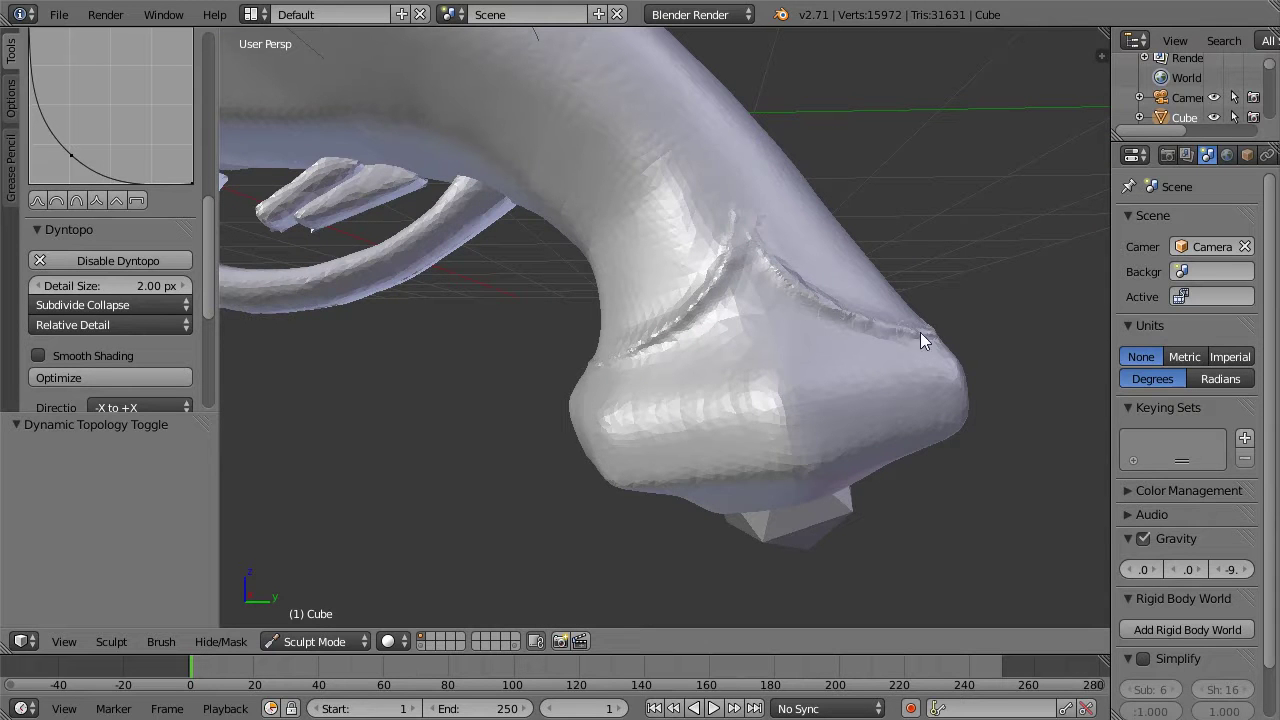
Step: Carve a second line alongside the first around the grip's back, side and trigger-facing side to form a raised trim
{"action": "mouse_move", "coordinate": [934, 203]}
{"action": "middle_mouse_down"}
{"action": "mouse_move", "coordinate": [846, 234]}
{"action": "mouse_move", "coordinate": [575, 418]}
{"action": "middle_mouse_up"}
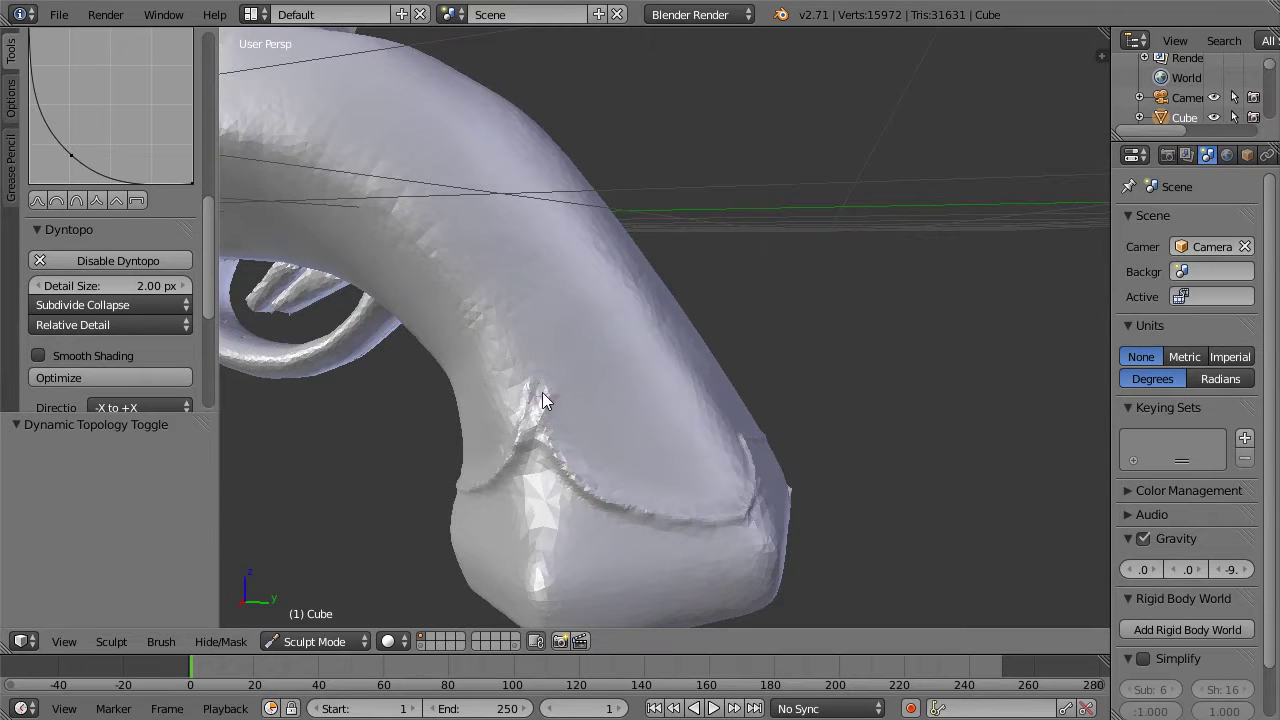
{"action": "left_click_drag", "start_coordinate": [592, 484], "coordinate": [668, 508]}
{"action": "left_click_drag", "start_coordinate": [748, 473], "coordinate": [760, 462]}
{"action": "middle_click_drag", "start_coordinate": [886, 337], "coordinate": [623, 440]}
{"action": "left_click", "coordinate": [637, 477]}
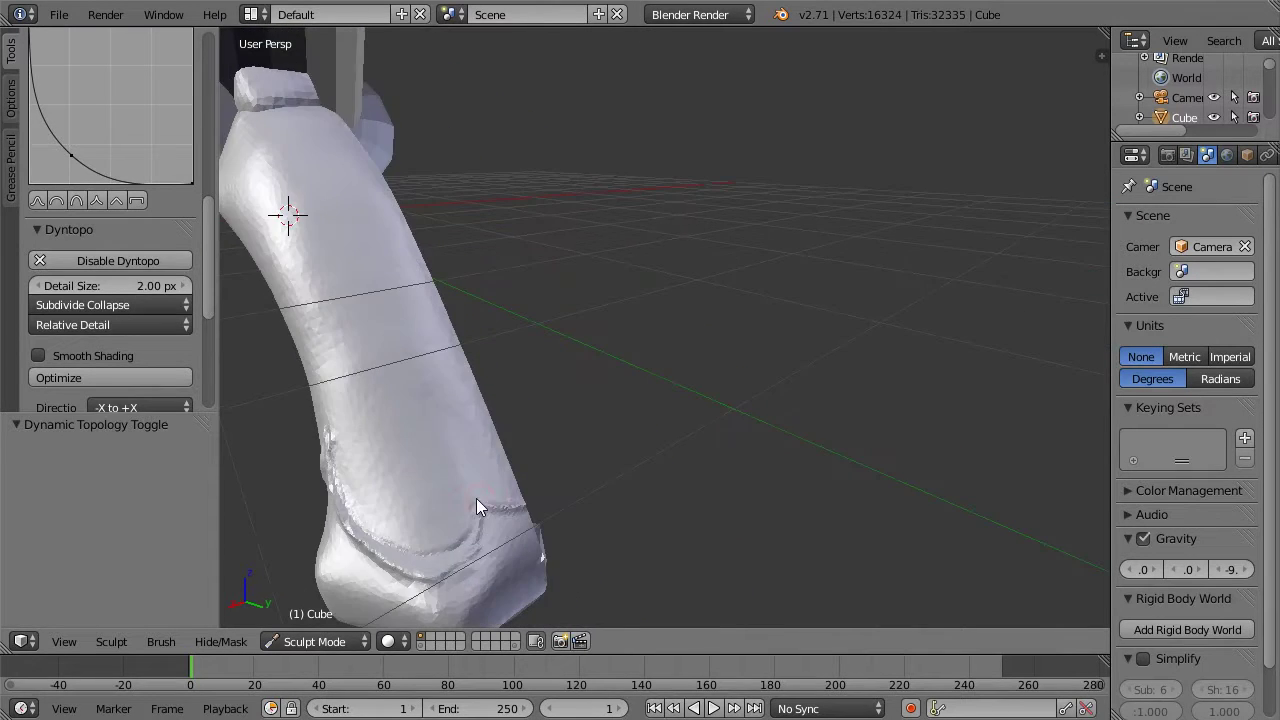
{"action": "left_click_drag", "start_coordinate": [532, 496], "coordinate": [494, 495]}
{"action": "left_click_drag", "start_coordinate": [463, 540], "coordinate": [450, 549]}
{"action": "mouse_move", "coordinate": [663, 372]}
{"action": "middle_mouse_down"}
{"action": "mouse_move", "coordinate": [821, 338]}
{"action": "mouse_move", "coordinate": [845, 346]}
{"action": "mouse_move", "coordinate": [778, 413]}
{"action": "middle_mouse_up"}
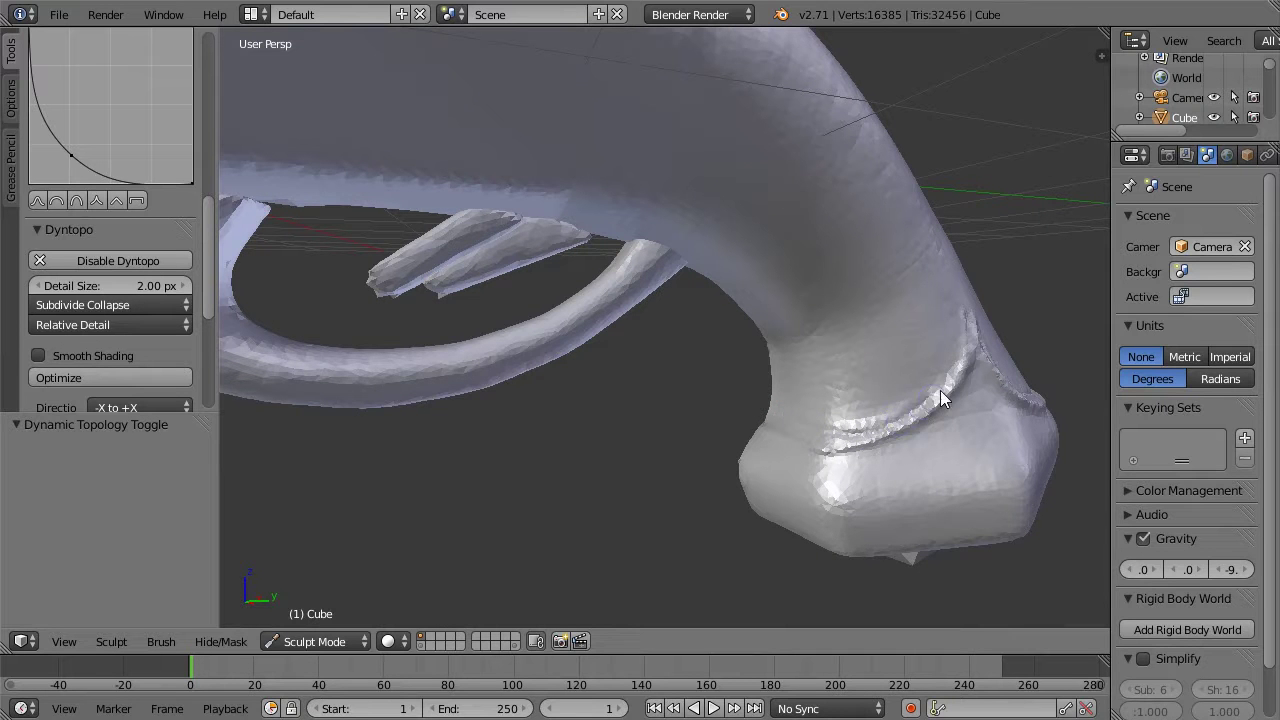
{"action": "mouse_move", "coordinate": [1047, 266]}
{"action": "middle_mouse_down"}
{"action": "mouse_move", "coordinate": [1008, 265]}
{"action": "mouse_move", "coordinate": [816, 331]}
{"action": "middle_mouse_up"}
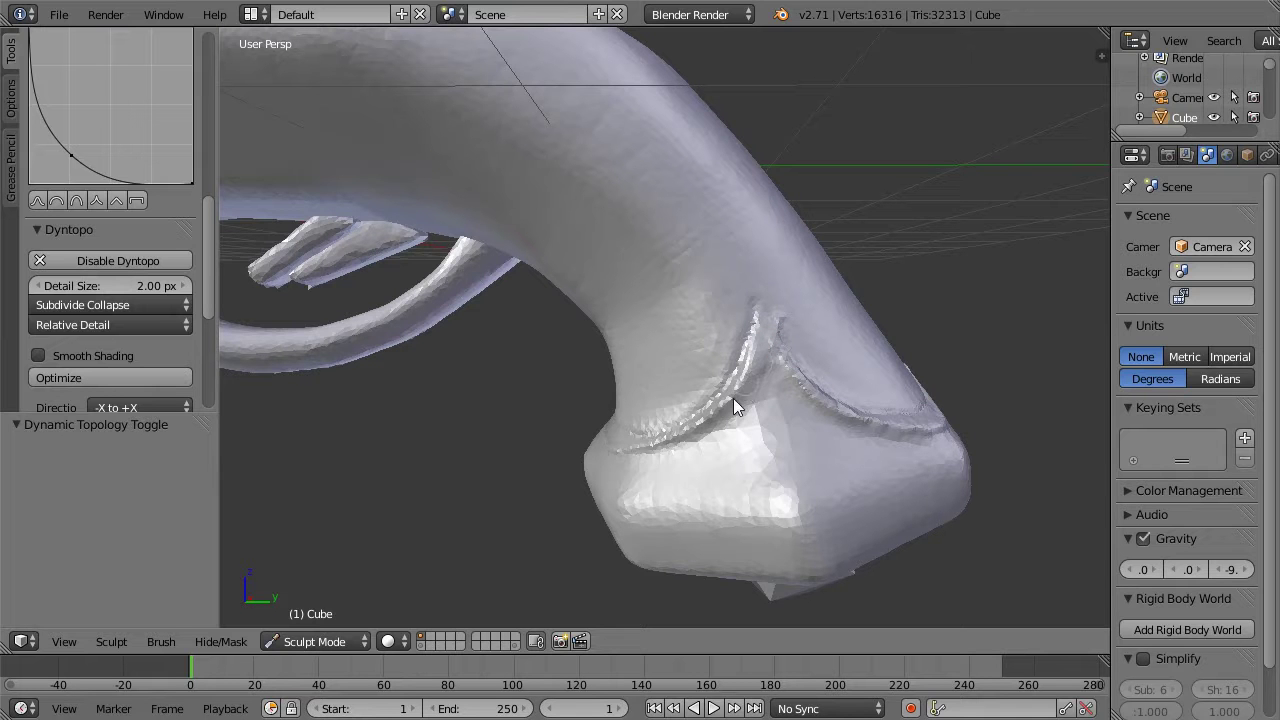
{"action": "mouse_move", "coordinate": [931, 295]}
{"action": "middle_mouse_down"}
{"action": "mouse_move", "coordinate": [967, 237]}
{"action": "mouse_move", "coordinate": [941, 230]}
{"action": "mouse_move", "coordinate": [887, 270]}
{"action": "middle_mouse_up"}
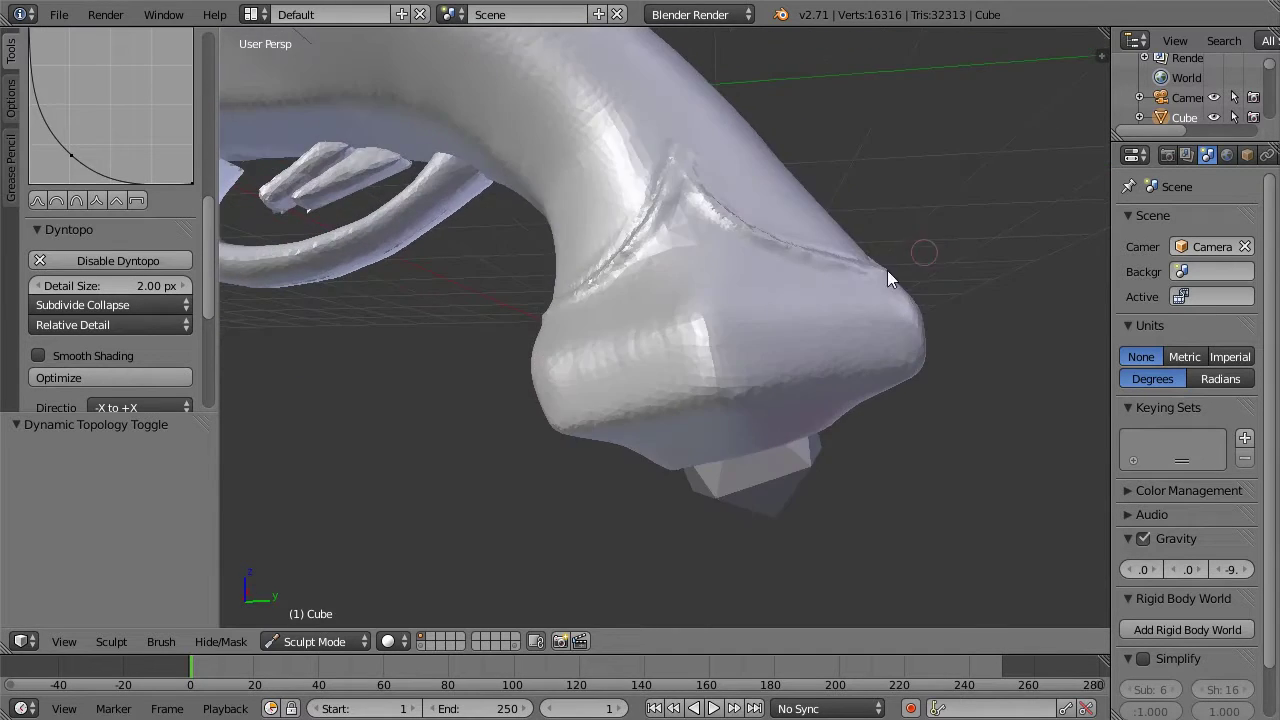
Step: Enlarge the brush radius and sharpen the upper and lower edges of the flared end on its side and trigger-facing side
{"action": "key", "text": "f"}
{"action": "left_click", "coordinate": [708, 368]}
{"action": "left_click_drag", "start_coordinate": [714, 392], "coordinate": [775, 324]}
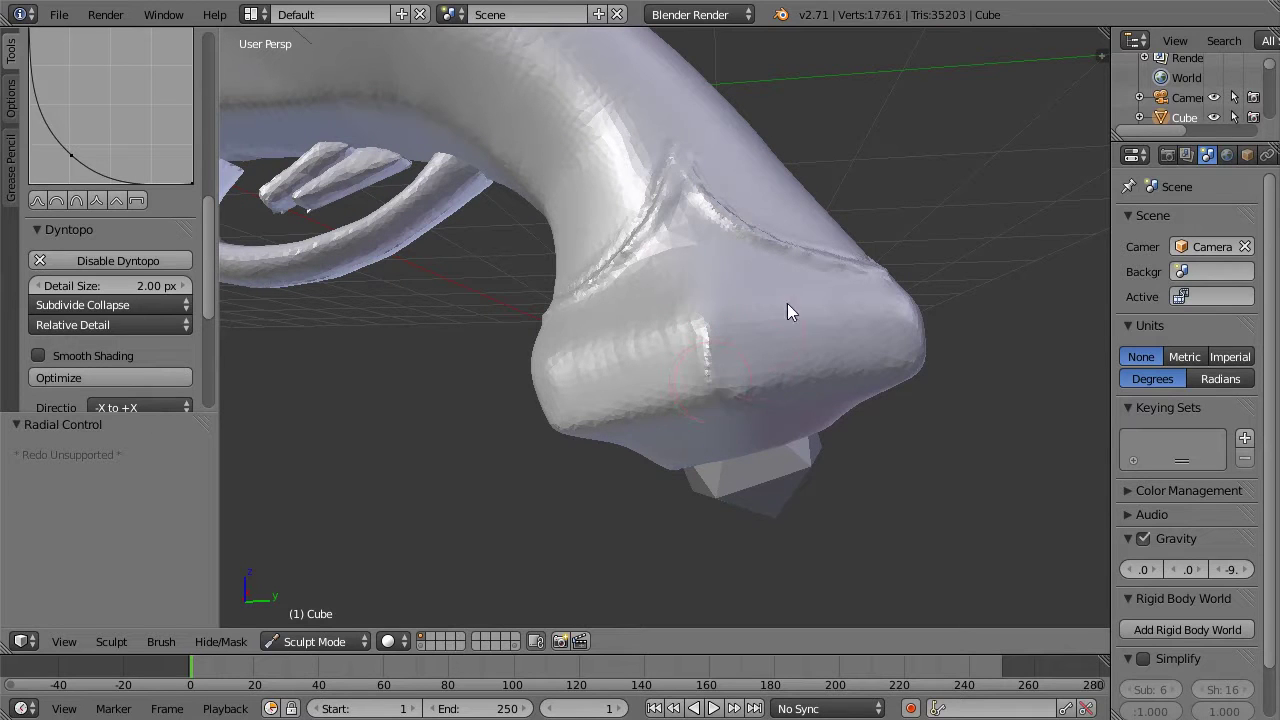
{"action": "middle_click_drag", "start_coordinate": [1004, 262], "coordinate": [1002, 235]}
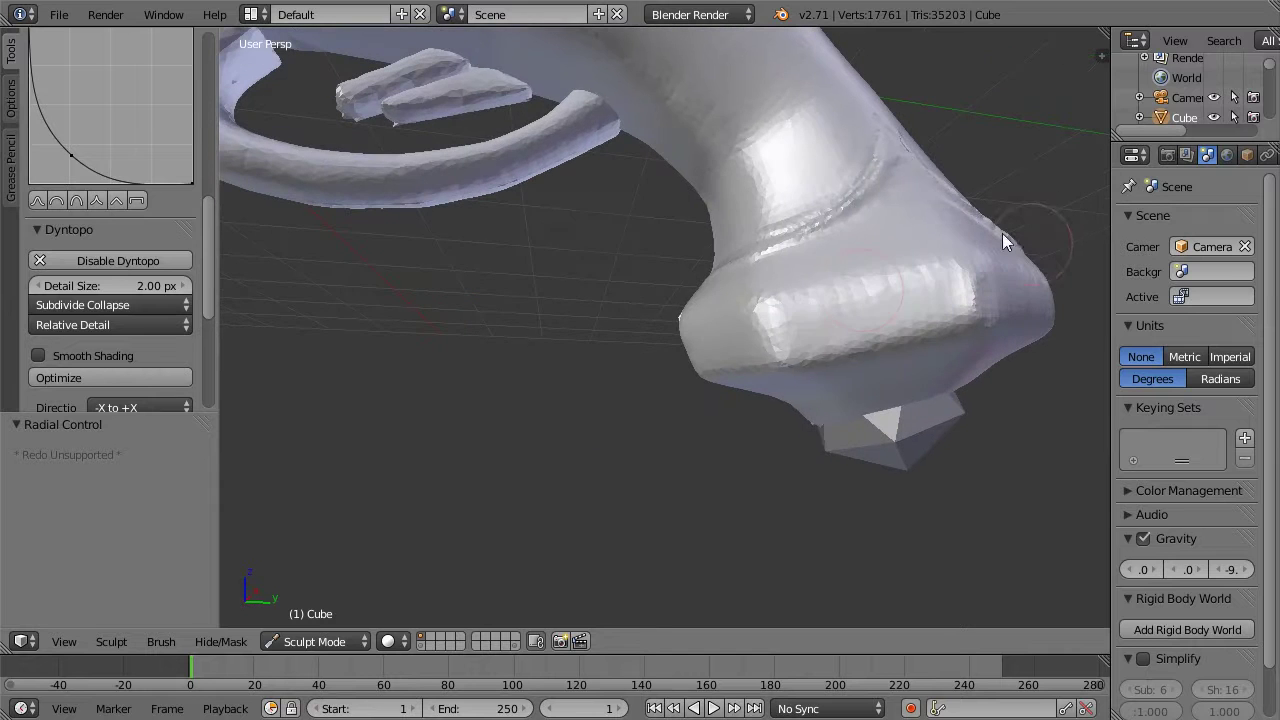
{"action": "left_click_drag", "start_coordinate": [941, 269], "coordinate": [972, 292]}
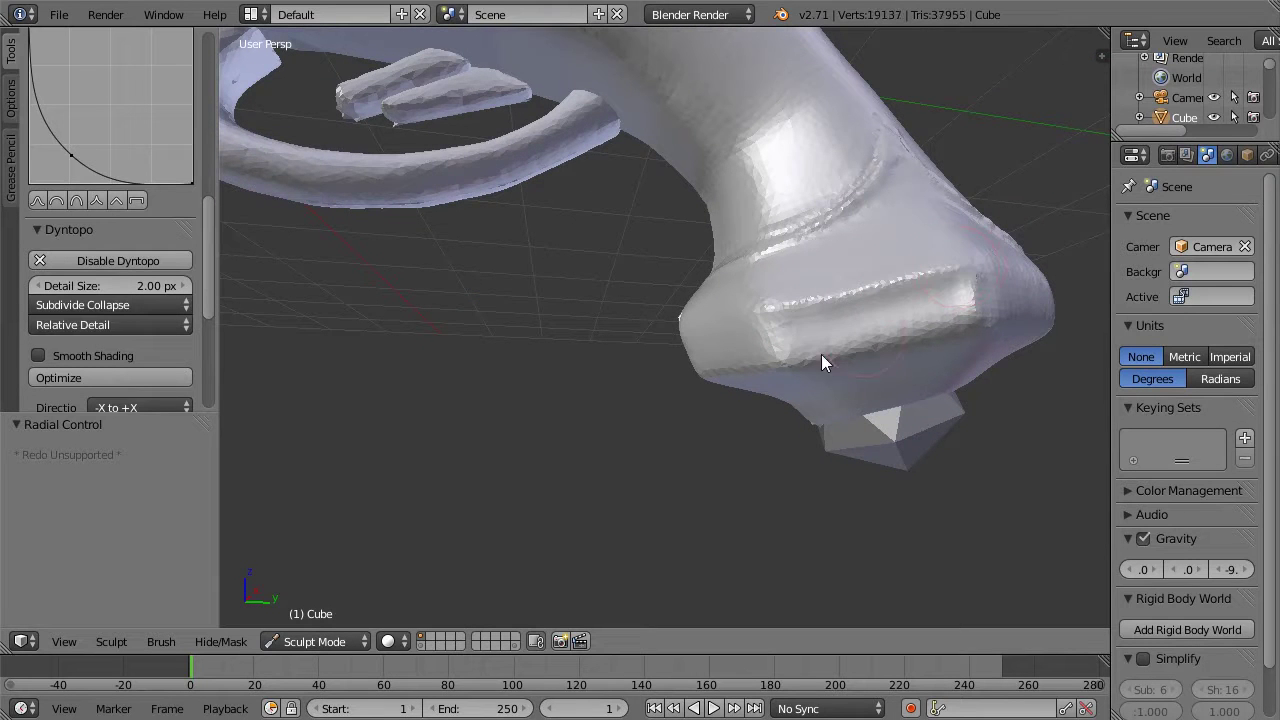
{"action": "left_click_drag", "start_coordinate": [813, 357], "coordinate": [971, 329]}
{"action": "mouse_move", "coordinate": [1040, 149]}
{"action": "middle_mouse_down"}
{"action": "mouse_move", "coordinate": [1077, 163]}
{"action": "mouse_move", "coordinate": [881, 318]}
{"action": "middle_mouse_up"}
{"action": "left_click_drag", "start_coordinate": [804, 331], "coordinate": [871, 364]}
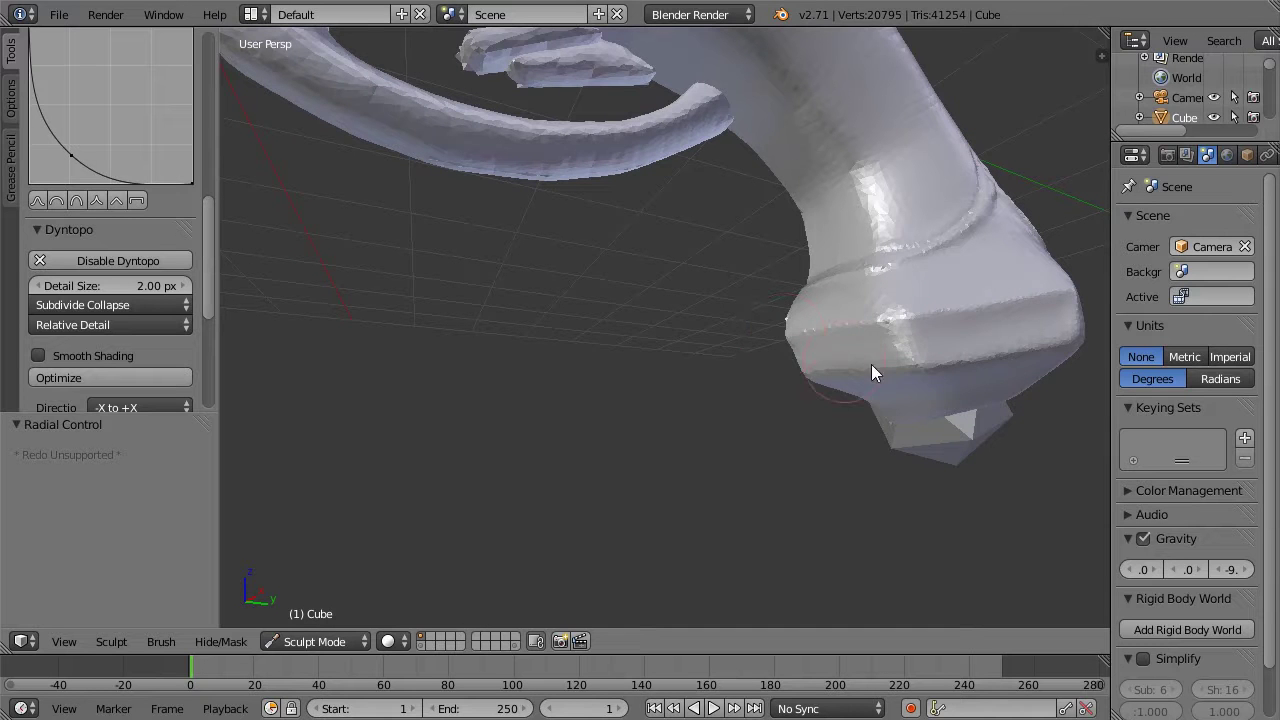
Step: Sharpen the flared end's remaining rim edges toward the back and the vertical ridge running down from the ornament's peak
{"action": "mouse_move", "coordinate": [716, 412]}
{"action": "middle_mouse_down"}
{"action": "mouse_move", "coordinate": [630, 430]}
{"action": "mouse_move", "coordinate": [540, 318]}
{"action": "middle_mouse_up"}
{"action": "mouse_move", "coordinate": [553, 317]}
{"action": "left_mouse_down"}
{"action": "mouse_move", "coordinate": [711, 306]}
{"action": "mouse_move", "coordinate": [714, 320]}
{"action": "left_mouse_up"}
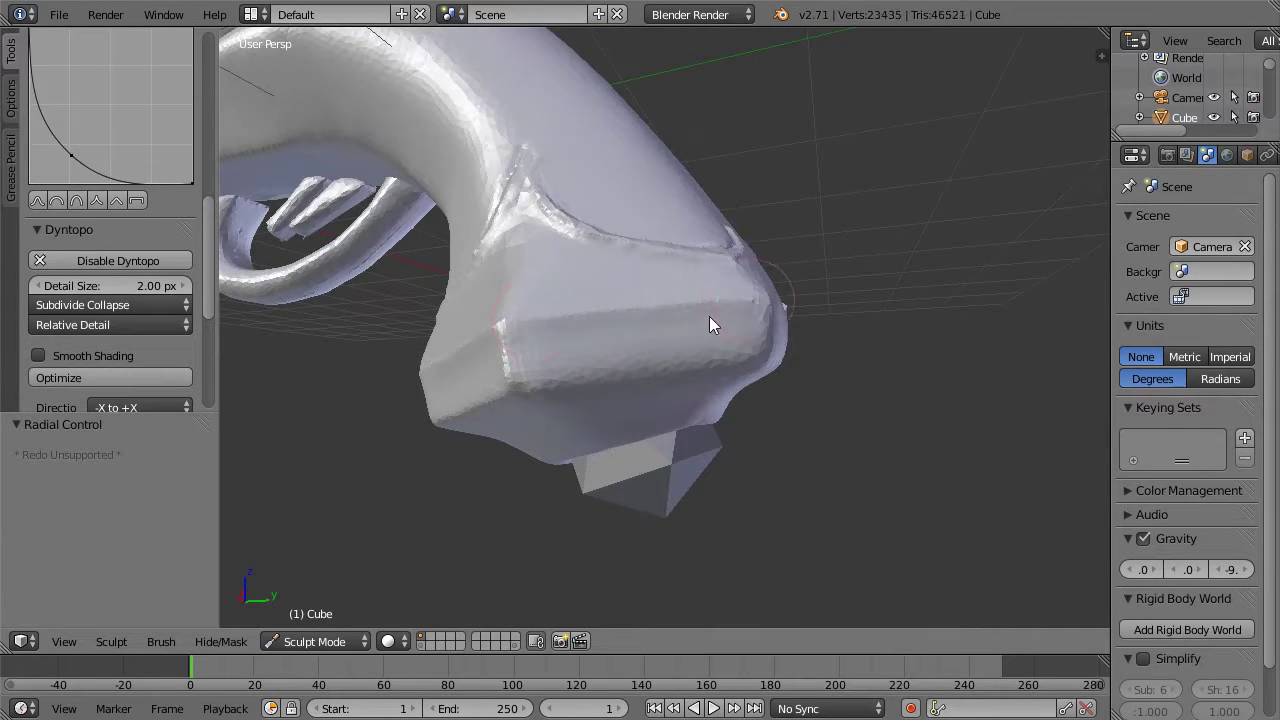
{"action": "mouse_move", "coordinate": [662, 367]}
{"action": "left_mouse_down"}
{"action": "mouse_move", "coordinate": [748, 357]}
{"action": "mouse_move", "coordinate": [873, 271]}
{"action": "left_mouse_up"}
{"action": "middle_click_drag", "start_coordinate": [873, 271], "coordinate": [597, 341]}
{"action": "mouse_move", "coordinate": [541, 338]}
{"action": "left_mouse_down"}
{"action": "mouse_move", "coordinate": [507, 388]}
{"action": "mouse_move", "coordinate": [585, 380]}
{"action": "left_mouse_up"}
{"action": "mouse_move", "coordinate": [649, 342]}
{"action": "middle_mouse_down"}
{"action": "mouse_move", "coordinate": [734, 343]}
{"action": "mouse_move", "coordinate": [646, 371]}
{"action": "mouse_move", "coordinate": [645, 421]}
{"action": "middle_mouse_up"}
{"action": "mouse_move", "coordinate": [777, 220]}
{"action": "middle_mouse_down"}
{"action": "mouse_move", "coordinate": [814, 229]}
{"action": "mouse_move", "coordinate": [588, 318]}
{"action": "middle_mouse_up"}
{"action": "left_click_drag", "start_coordinate": [738, 370], "coordinate": [748, 529]}
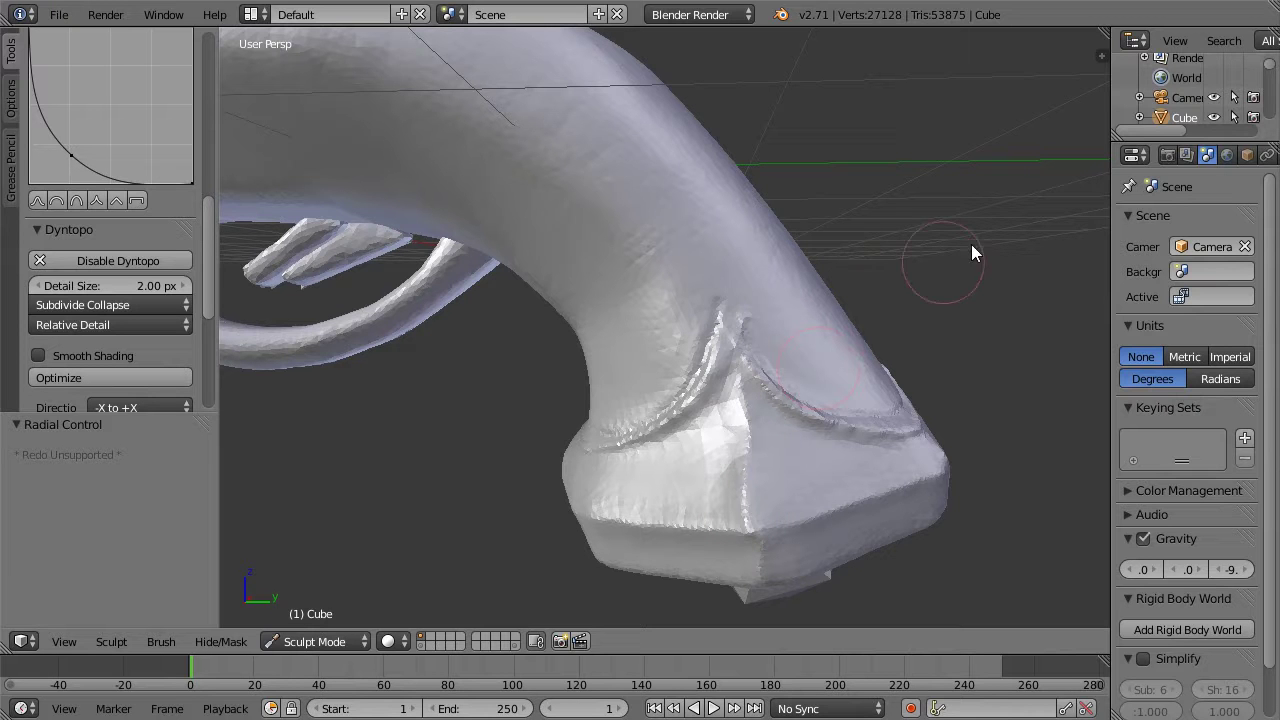
Step: Examine the ornament drawn on the grip's end in the concept drawing and compare it with the model in side view
{"action": "left_click", "coordinate": [1099, 57]}
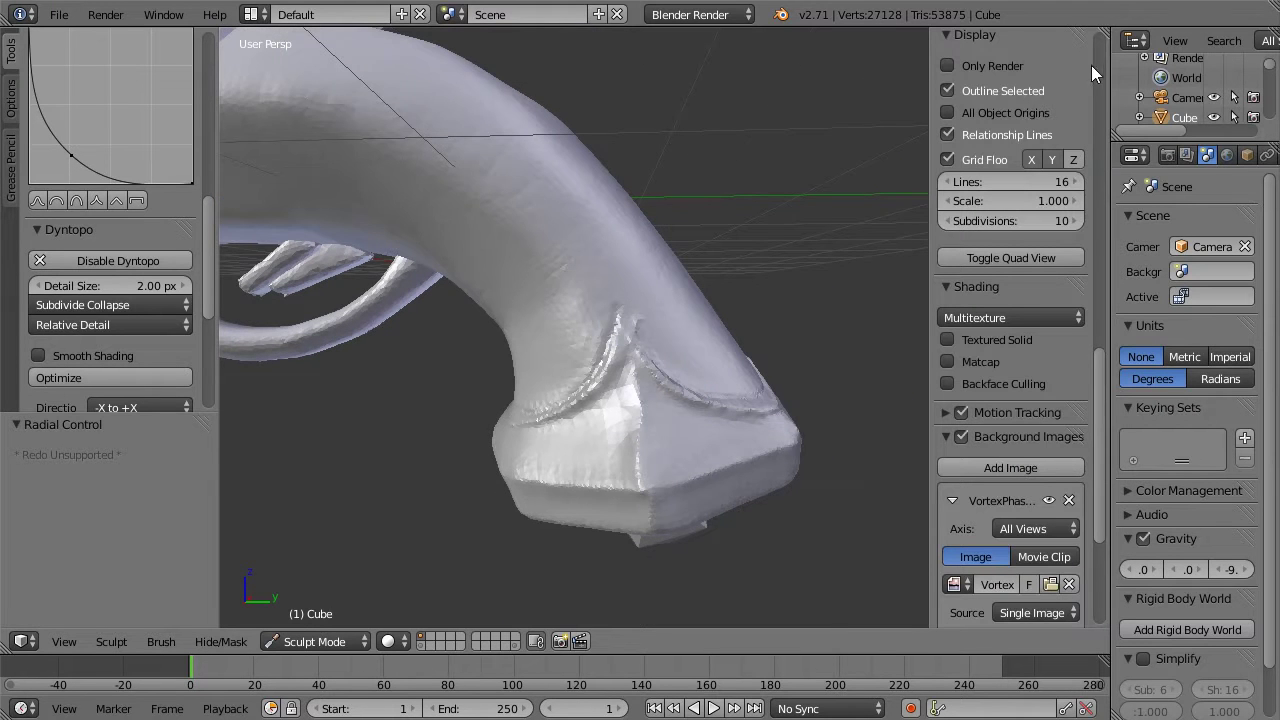
{"action": "key", "text": "z"}
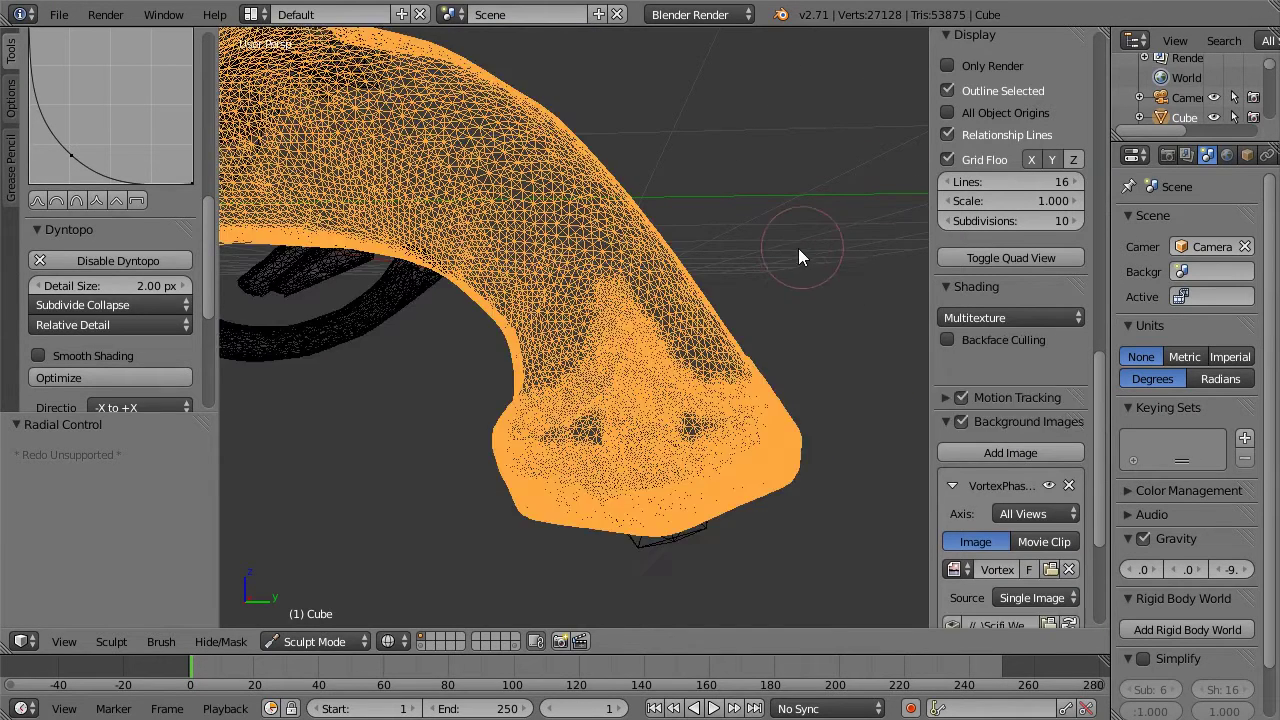
{"action": "key", "text": "KP_1"}
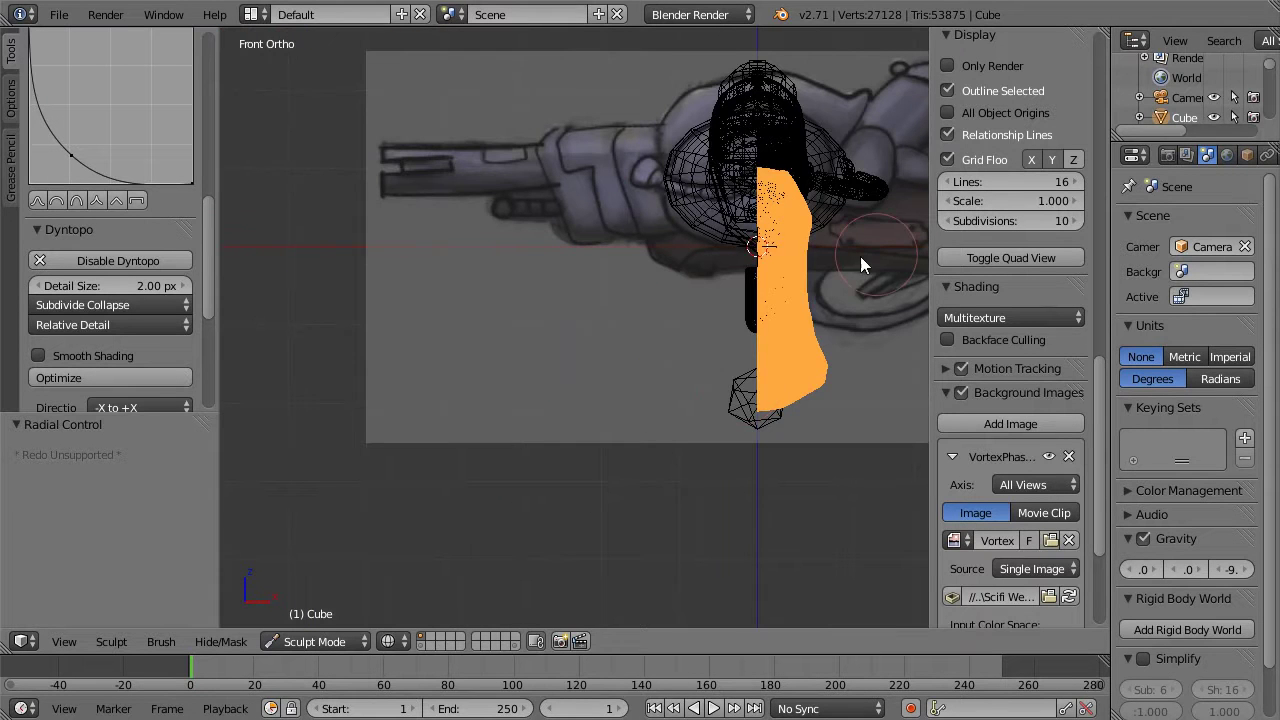
{"action": "middle_click_drag", "start_coordinate": [874, 257], "coordinate": [600, 291], "text": "shift"}
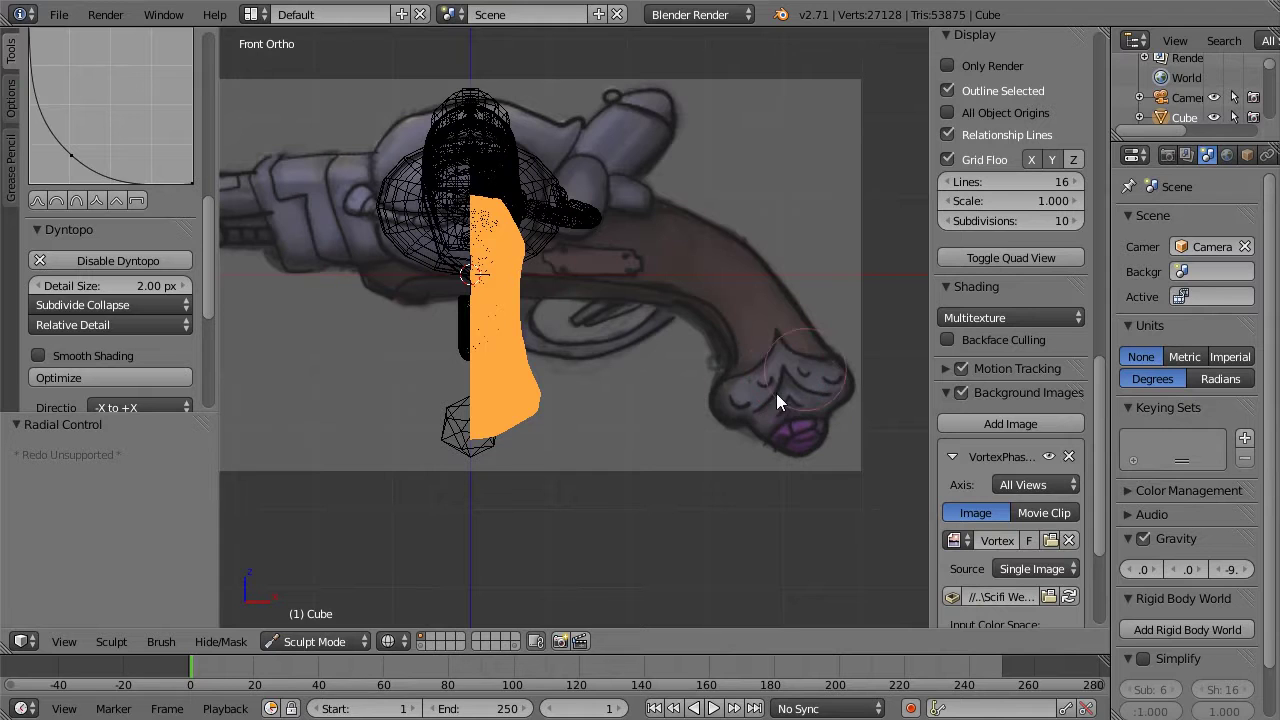
{"action": "key", "text": "KP_3"}
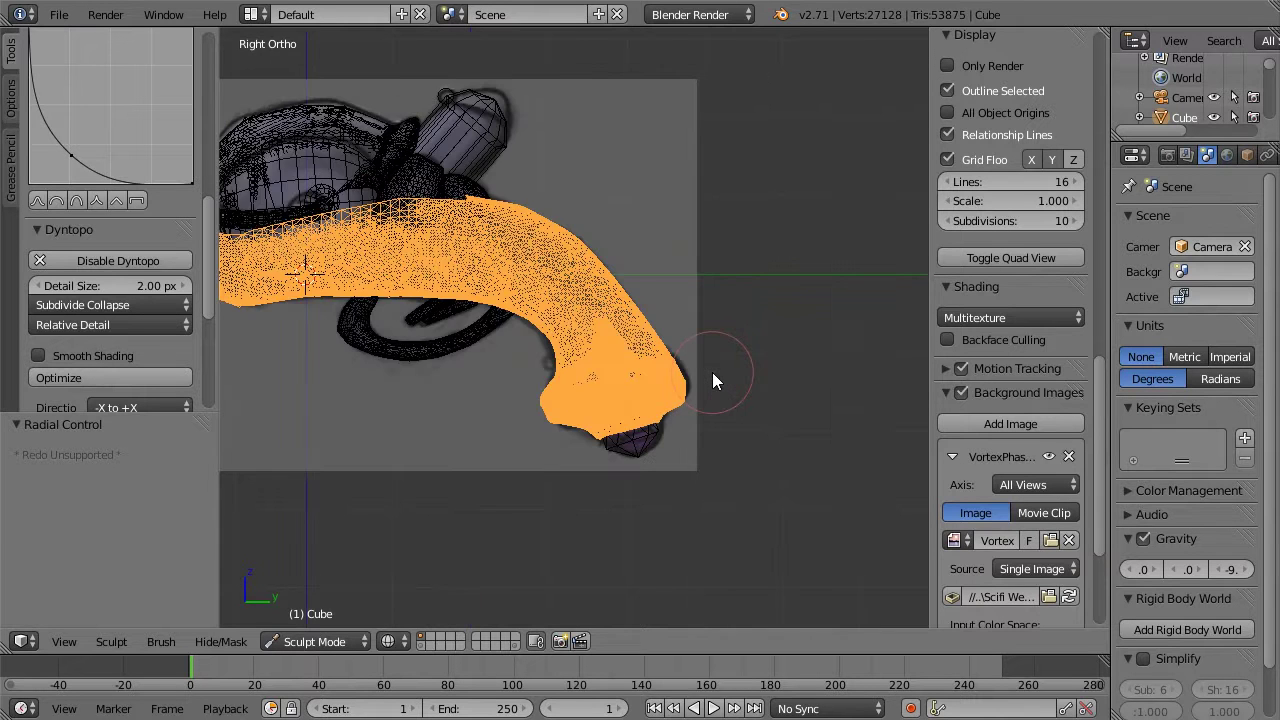
{"action": "key", "text": "z"}
{"action": "scroll", "coordinate": [800, 305], "scroll_direction": "up", "scroll_amount": 5}
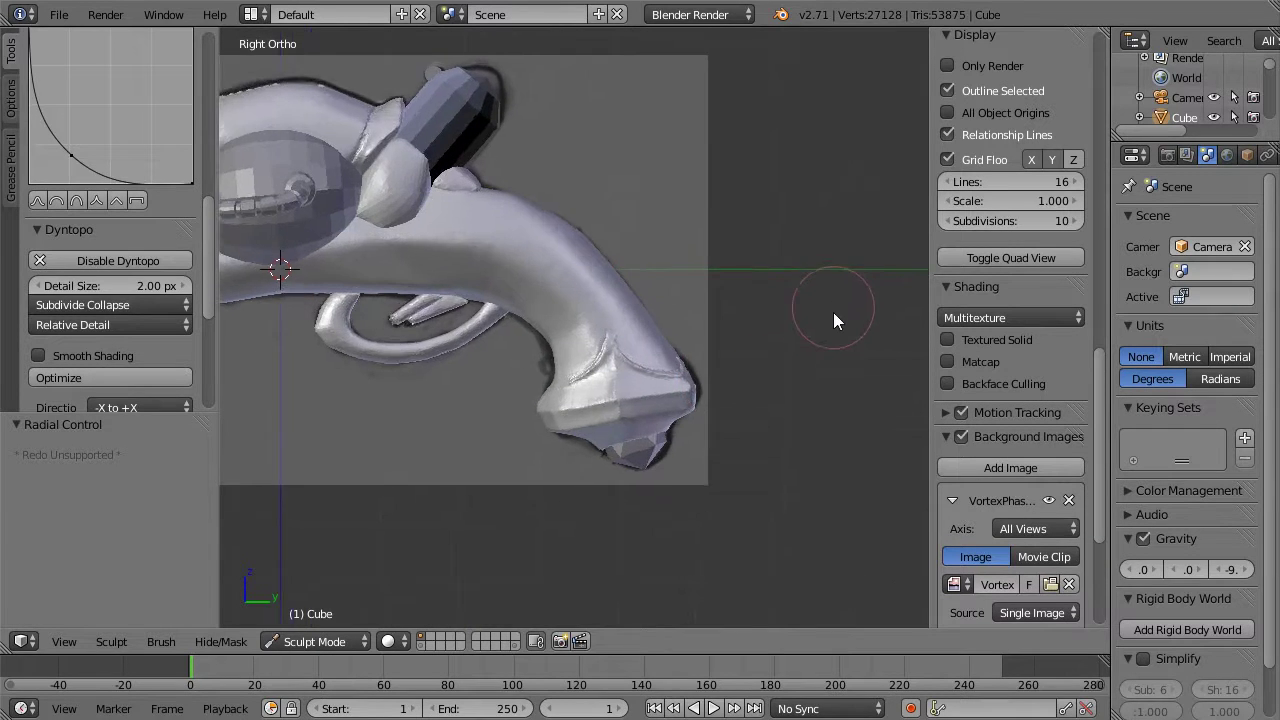
{"action": "middle_click_drag", "start_coordinate": [842, 289], "coordinate": [821, 216], "text": "shift"}
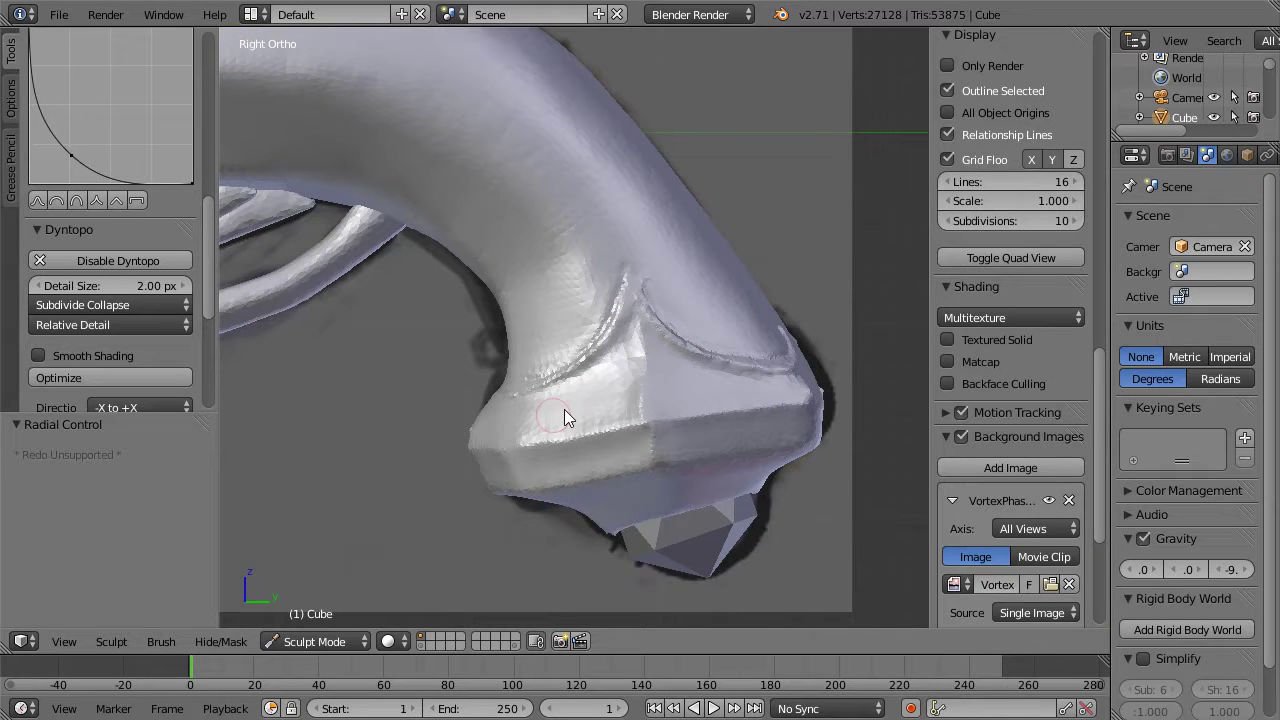
Step: Carve curved fold lines below the ornament line on both sides of the flared end's ridge, following the concept drawing
{"action": "left_click_drag", "start_coordinate": [634, 321], "coordinate": [677, 313]}
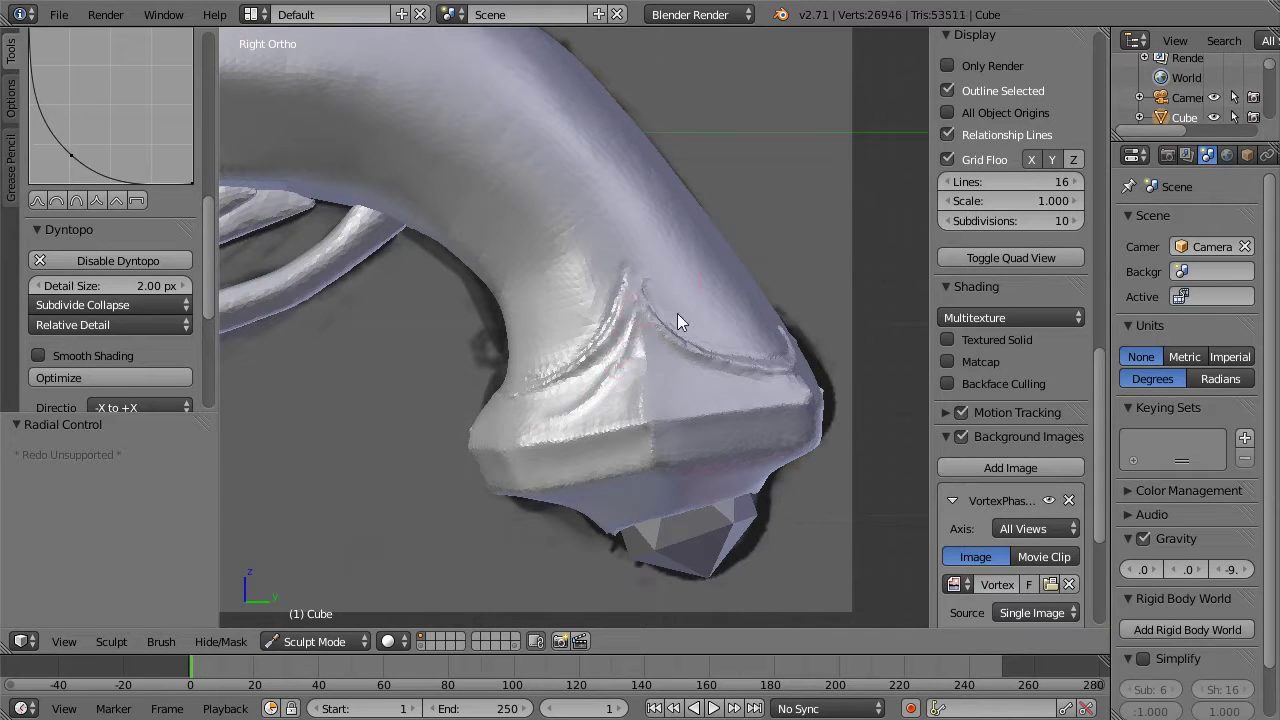
{"action": "left_click_drag", "start_coordinate": [742, 394], "coordinate": [745, 370]}
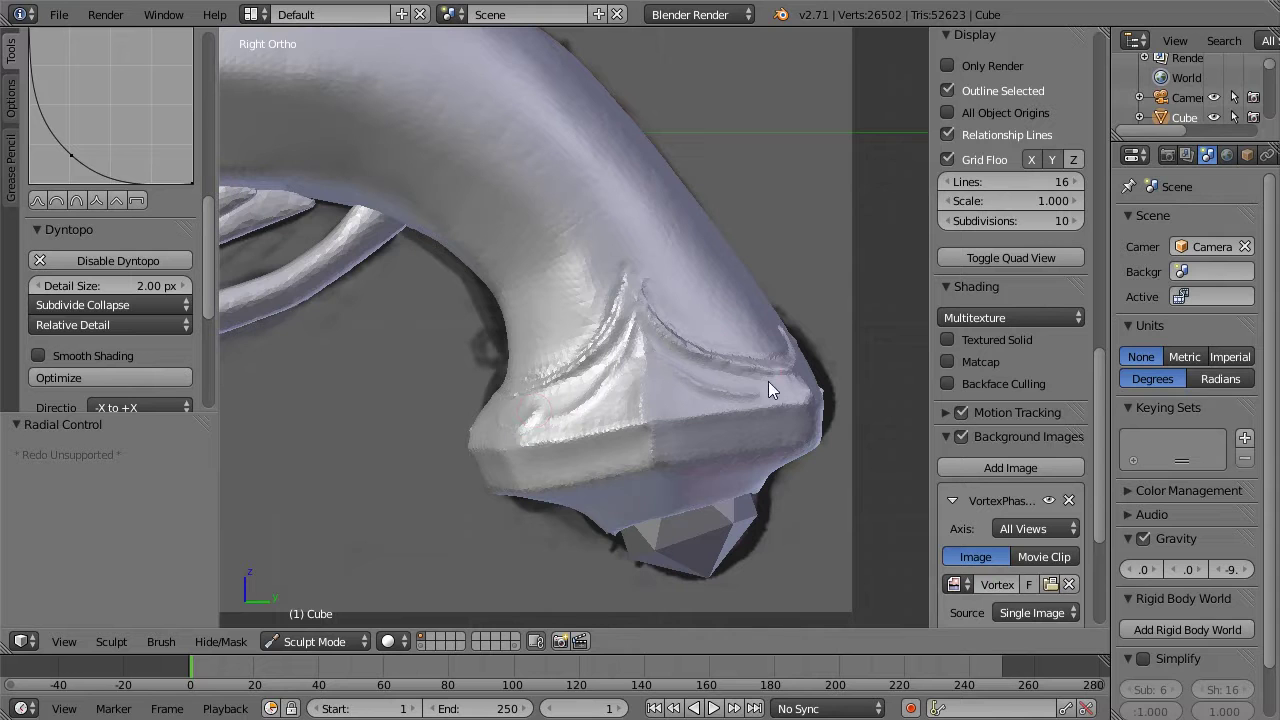
{"action": "left_click_drag", "start_coordinate": [766, 390], "coordinate": [786, 385]}
{"action": "left_click_drag", "start_coordinate": [687, 398], "coordinate": [782, 298]}
Step: Carve matching folds around the trigger-facing side and back of the flared end, then inspect its underside
{"action": "mouse_move", "coordinate": [782, 298]}
{"action": "middle_mouse_down"}
{"action": "mouse_move", "coordinate": [814, 235]}
{"action": "mouse_move", "coordinate": [764, 278]}
{"action": "mouse_move", "coordinate": [710, 279]}
{"action": "mouse_move", "coordinate": [875, 213]}
{"action": "mouse_move", "coordinate": [770, 253]}
{"action": "mouse_move", "coordinate": [761, 321]}
{"action": "mouse_move", "coordinate": [783, 346]}
{"action": "mouse_move", "coordinate": [828, 308]}
{"action": "mouse_move", "coordinate": [859, 333]}
{"action": "mouse_move", "coordinate": [301, 418]}
{"action": "middle_mouse_up"}
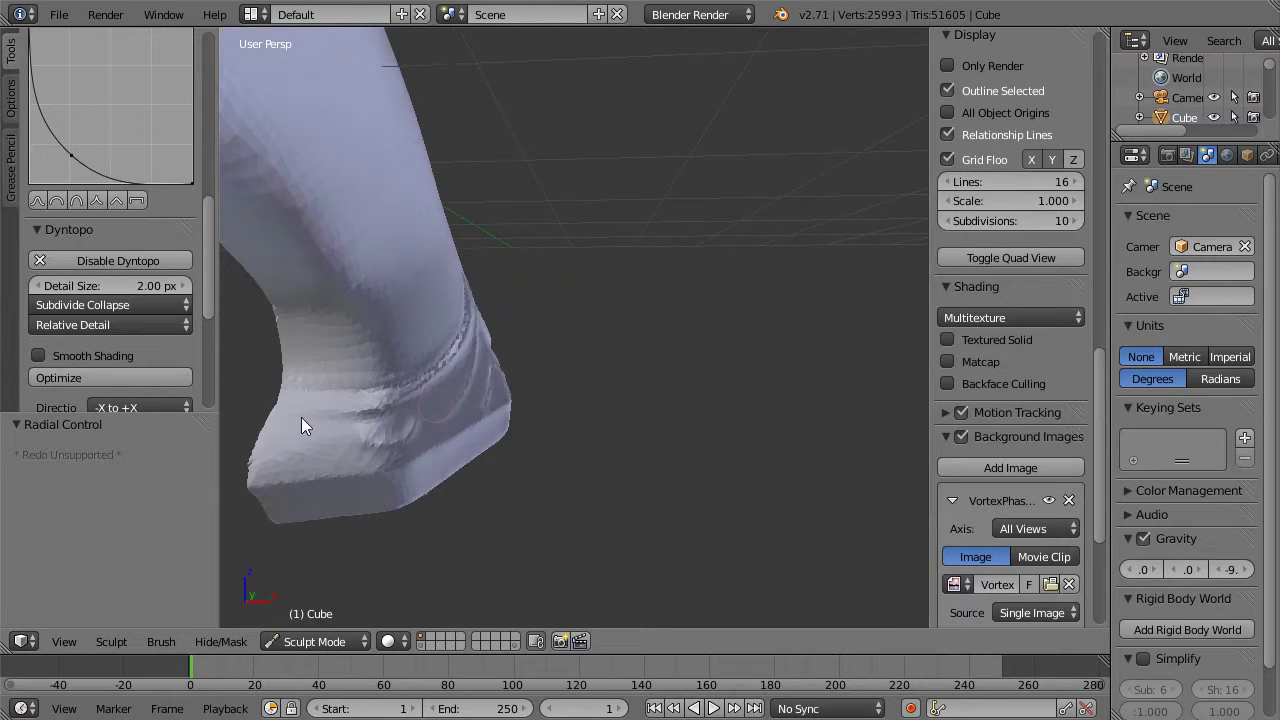
{"action": "left_click_drag", "start_coordinate": [353, 439], "coordinate": [412, 424]}
{"action": "mouse_move", "coordinate": [664, 249]}
{"action": "middle_mouse_down"}
{"action": "mouse_move", "coordinate": [579, 251]}
{"action": "mouse_move", "coordinate": [564, 235]}
{"action": "mouse_move", "coordinate": [634, 232]}
{"action": "middle_mouse_up"}
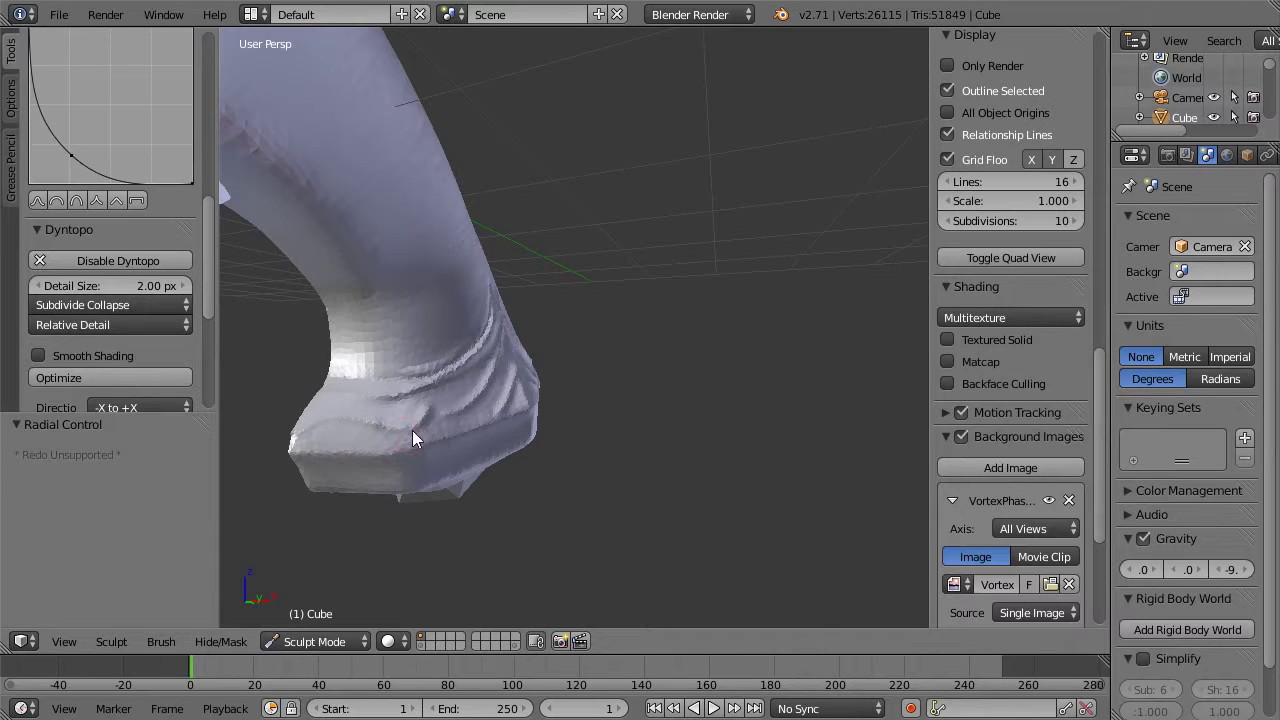
{"action": "left_click", "coordinate": [468, 411]}
{"action": "mouse_move", "coordinate": [691, 268]}
{"action": "middle_mouse_down"}
{"action": "mouse_move", "coordinate": [574, 291]}
{"action": "mouse_move", "coordinate": [447, 289]}
{"action": "mouse_move", "coordinate": [803, 253]}
{"action": "mouse_move", "coordinate": [734, 297]}
{"action": "mouse_move", "coordinate": [840, 423]}
{"action": "middle_mouse_up"}
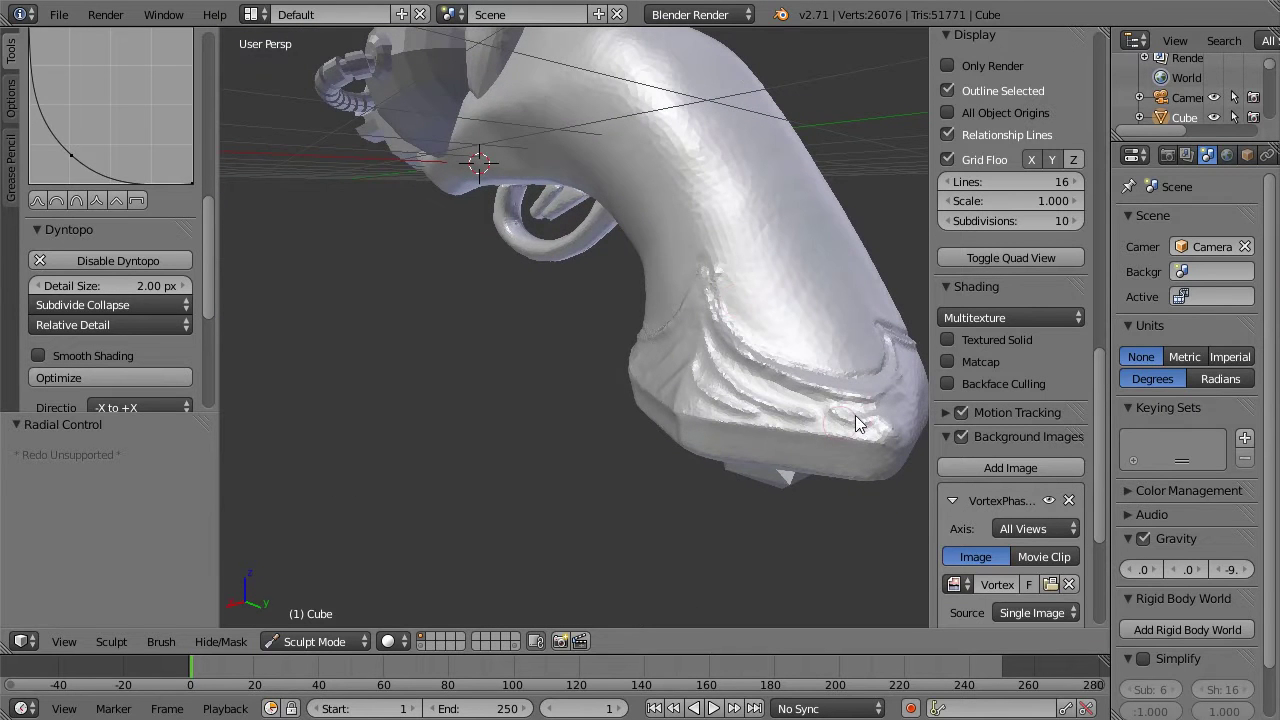
{"action": "left_click_drag", "start_coordinate": [809, 402], "coordinate": [866, 417]}
{"action": "middle_click_drag", "start_coordinate": [506, 340], "coordinate": [757, 251]}
{"action": "middle_click_drag", "start_coordinate": [826, 354], "coordinate": [740, 310]}
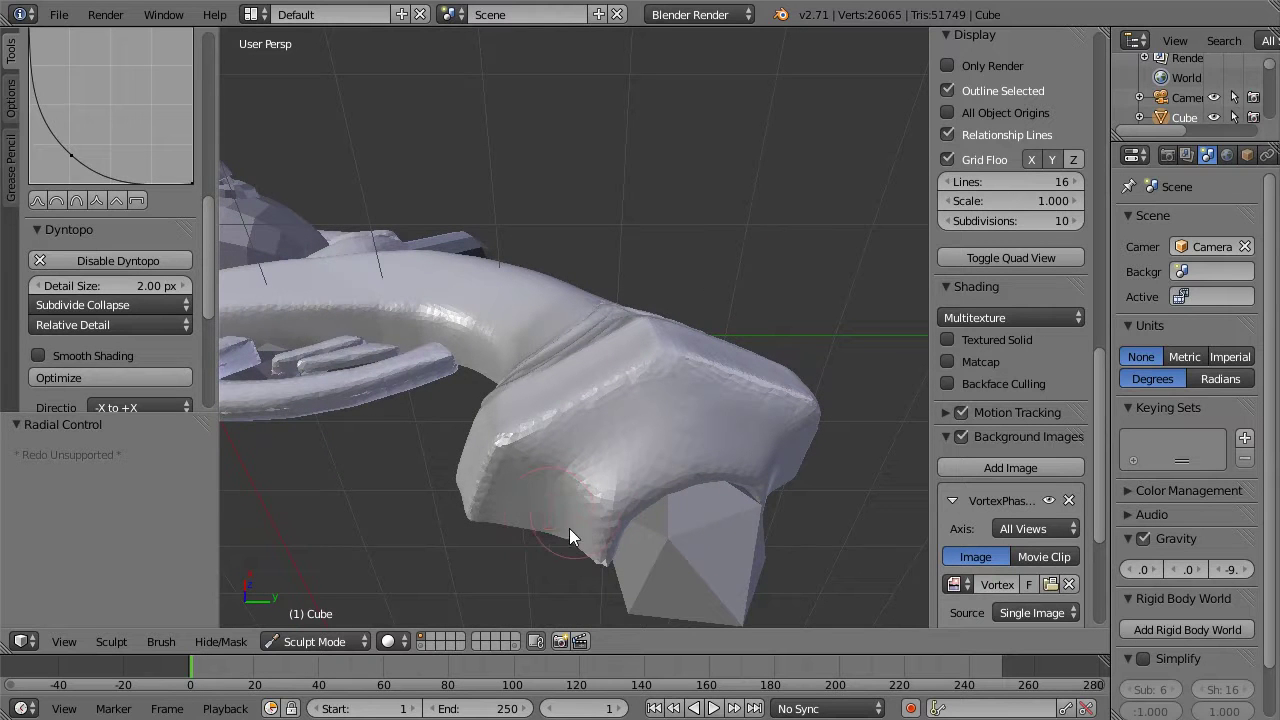
Step: Carve a curved groove across the faces of the flared end's underside, following the opening around the faceted tip
{"action": "mouse_move", "coordinate": [579, 485]}
{"action": "left_mouse_down"}
{"action": "mouse_move", "coordinate": [573, 502]}
{"action": "mouse_move", "coordinate": [659, 436]}
{"action": "left_mouse_up"}
{"action": "key", "text": "ctrl+z"}
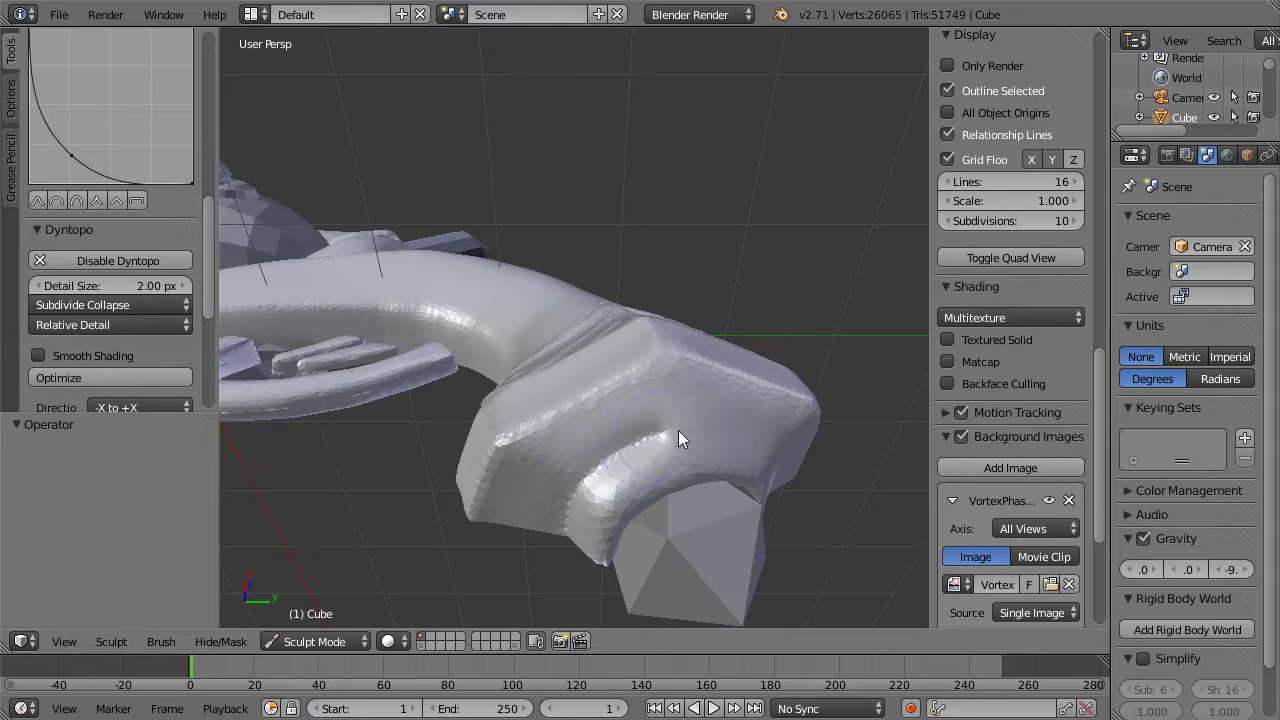
{"action": "left_click_drag", "start_coordinate": [746, 434], "coordinate": [811, 402]}
{"action": "mouse_move", "coordinate": [851, 287]}
{"action": "middle_mouse_down"}
{"action": "mouse_move", "coordinate": [754, 317]}
{"action": "mouse_move", "coordinate": [675, 376]}
{"action": "middle_mouse_up"}
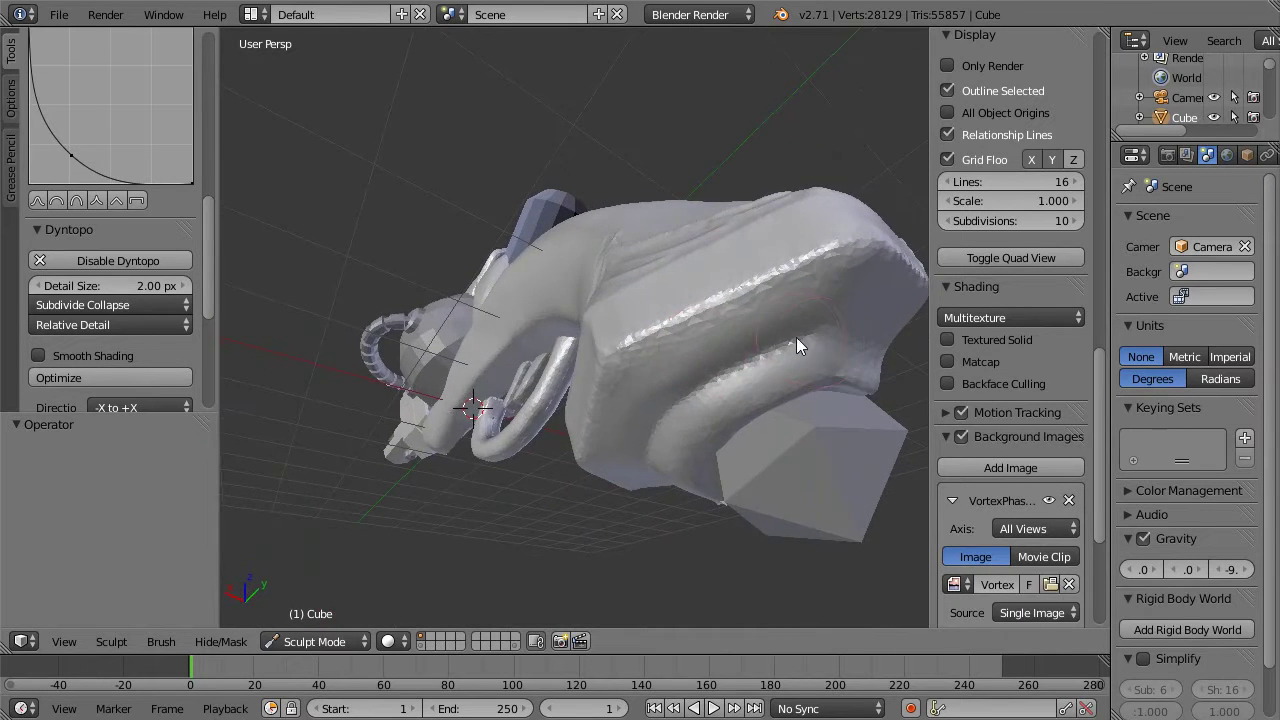
{"action": "left_click_drag", "start_coordinate": [887, 343], "coordinate": [766, 344]}
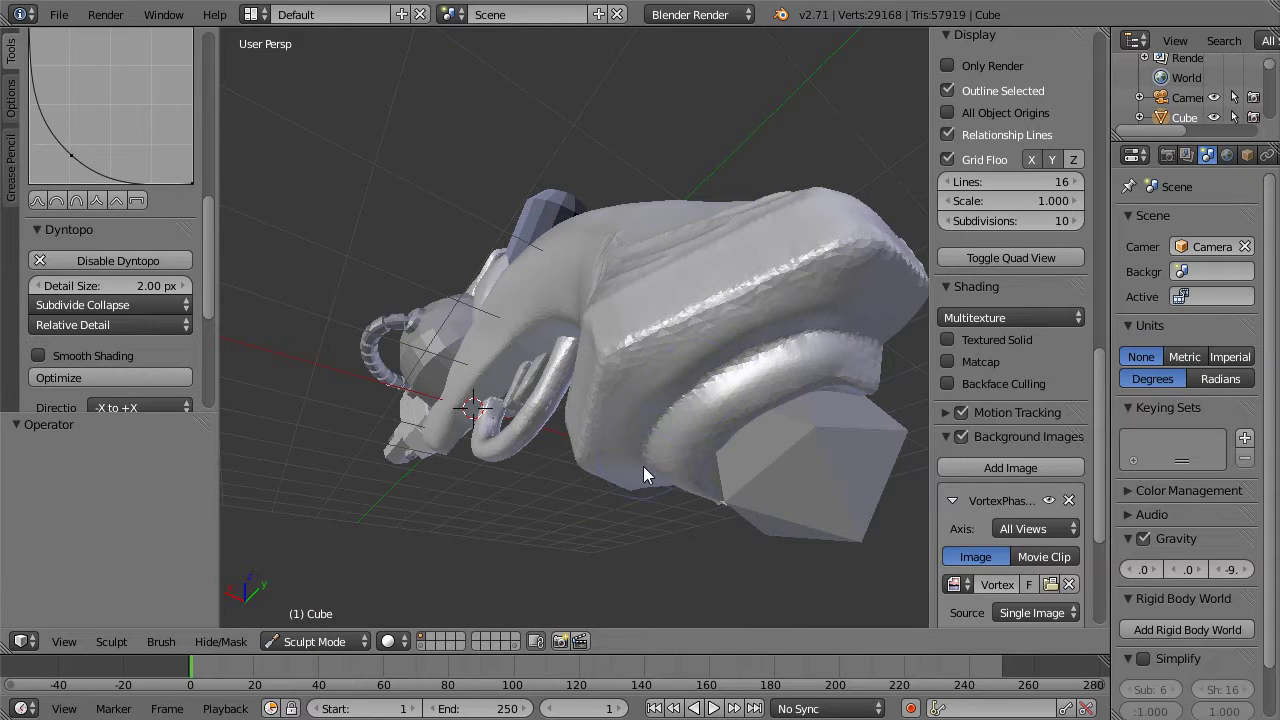
{"action": "middle_click_drag", "start_coordinate": [687, 574], "coordinate": [727, 494]}
{"action": "mouse_move", "coordinate": [608, 504]}
{"action": "left_mouse_down"}
{"action": "mouse_move", "coordinate": [615, 528]}
{"action": "mouse_move", "coordinate": [611, 503]}
{"action": "left_mouse_up"}
Step: Examine the whole revolver and the grip's carved end from several angles
{"action": "middle_click_drag", "start_coordinate": [612, 560], "coordinate": [689, 229]}
{"action": "scroll", "coordinate": [757, 194], "scroll_direction": "down", "scroll_amount": 4}
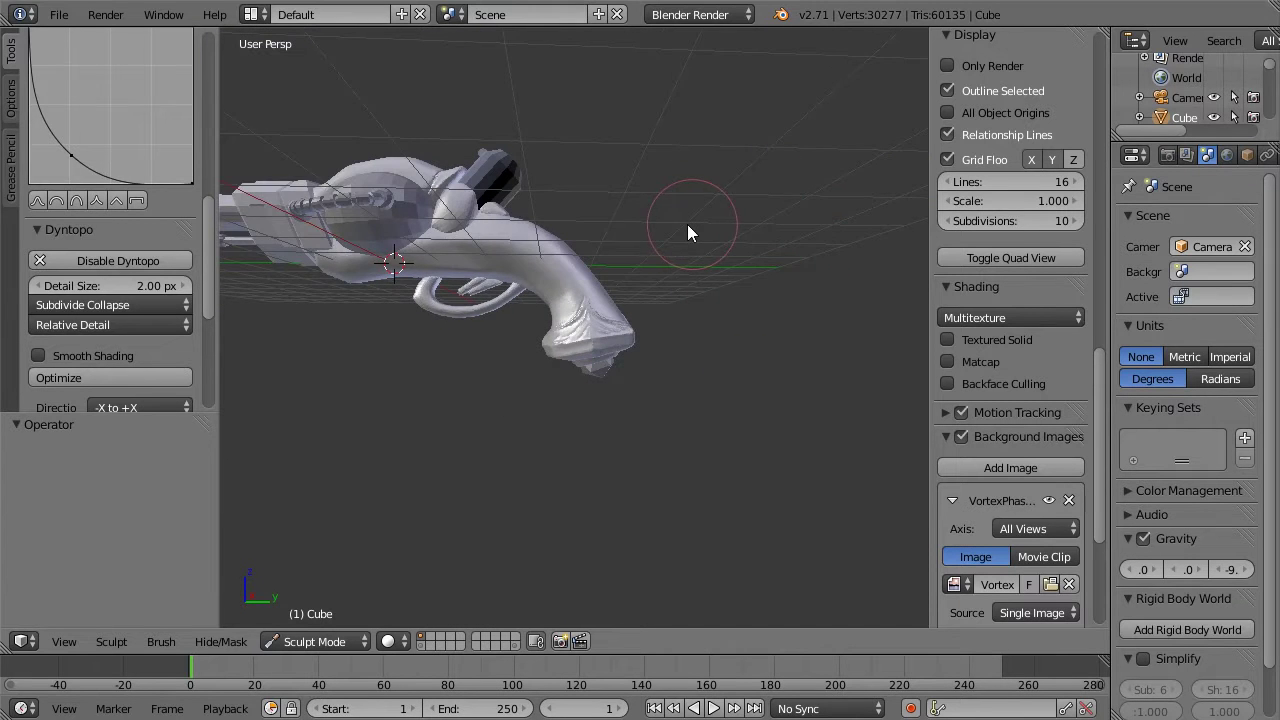
{"action": "scroll", "coordinate": [687, 232], "scroll_direction": "up", "scroll_amount": 2}
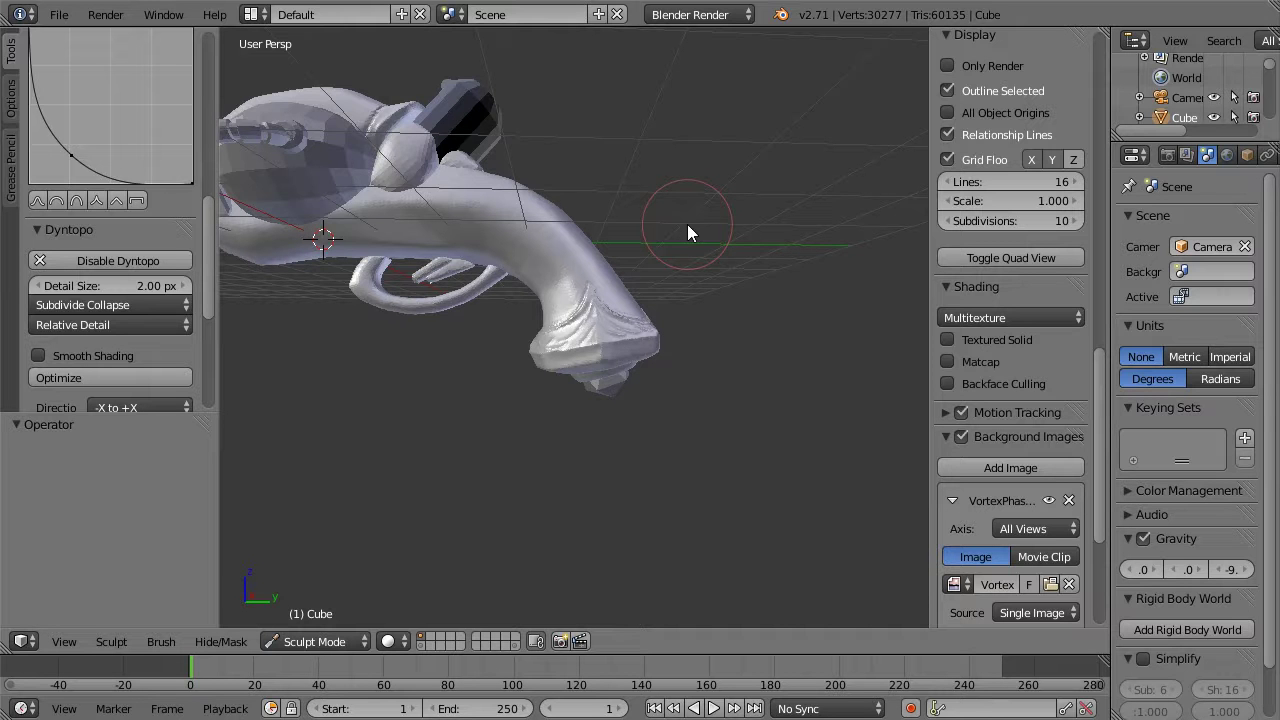
{"action": "key", "text": "ctrl+z"}
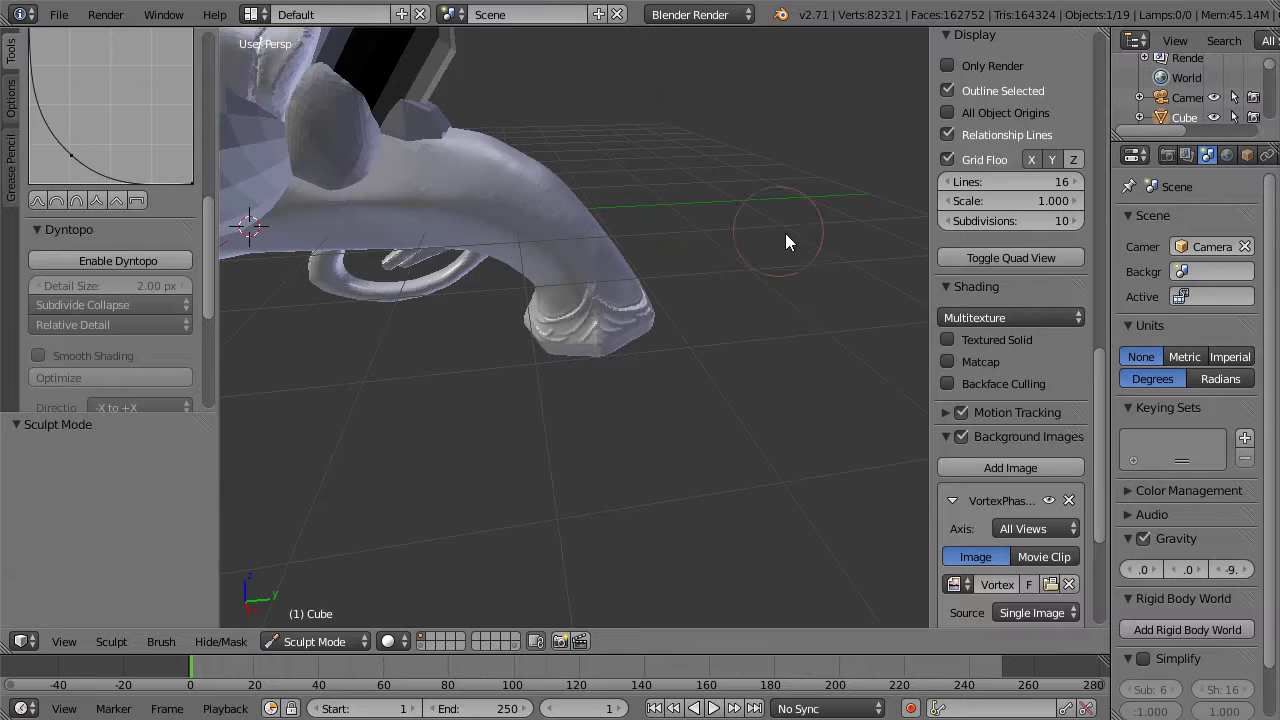
{"action": "middle_click_drag", "start_coordinate": [681, 180], "coordinate": [809, 243]}
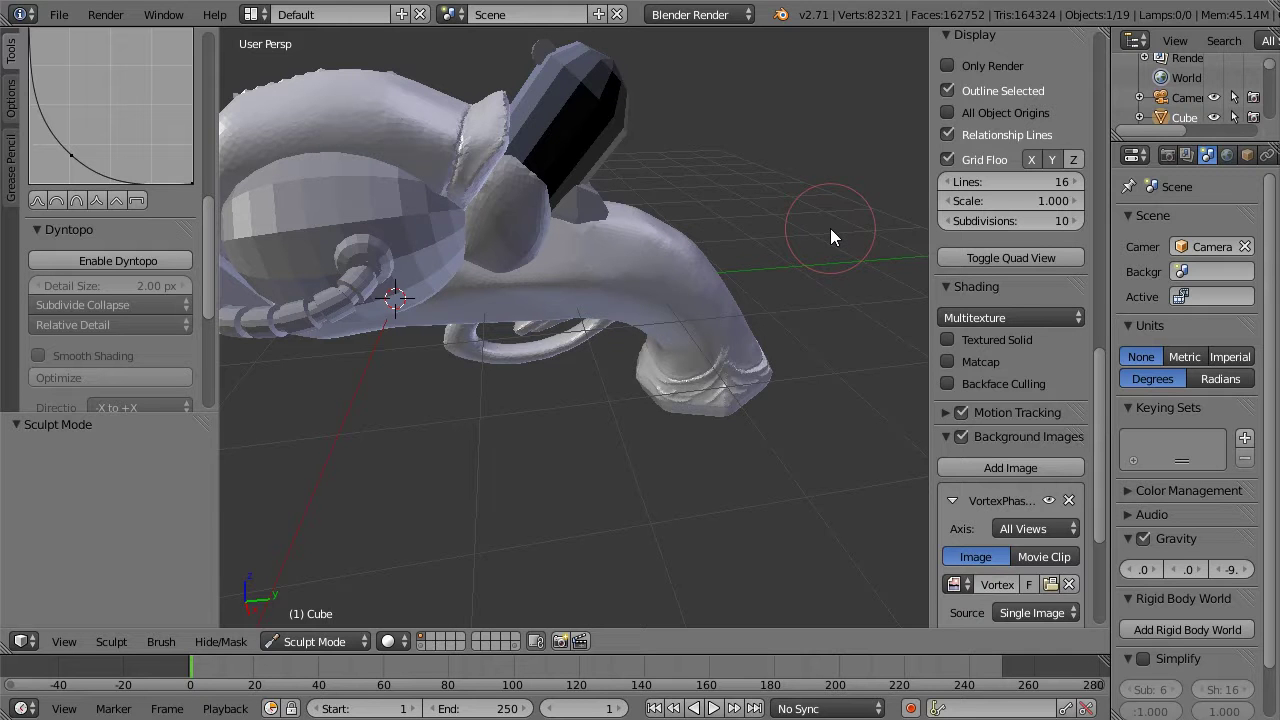
{"action": "mouse_move", "coordinate": [830, 236]}
{"action": "middle_mouse_down"}
{"action": "mouse_move", "coordinate": [786, 206]}
{"action": "mouse_move", "coordinate": [575, 190]}
{"action": "middle_mouse_up"}
{"action": "mouse_move", "coordinate": [777, 191]}
{"action": "middle_mouse_down"}
{"action": "mouse_move", "coordinate": [714, 177]}
{"action": "mouse_move", "coordinate": [826, 263]}
{"action": "mouse_move", "coordinate": [780, 240]}
{"action": "mouse_move", "coordinate": [743, 176]}
{"action": "mouse_move", "coordinate": [820, 186]}
{"action": "mouse_move", "coordinate": [829, 214]}
{"action": "middle_mouse_up"}
{"action": "middle_click_drag", "start_coordinate": [718, 296], "coordinate": [731, 332]}
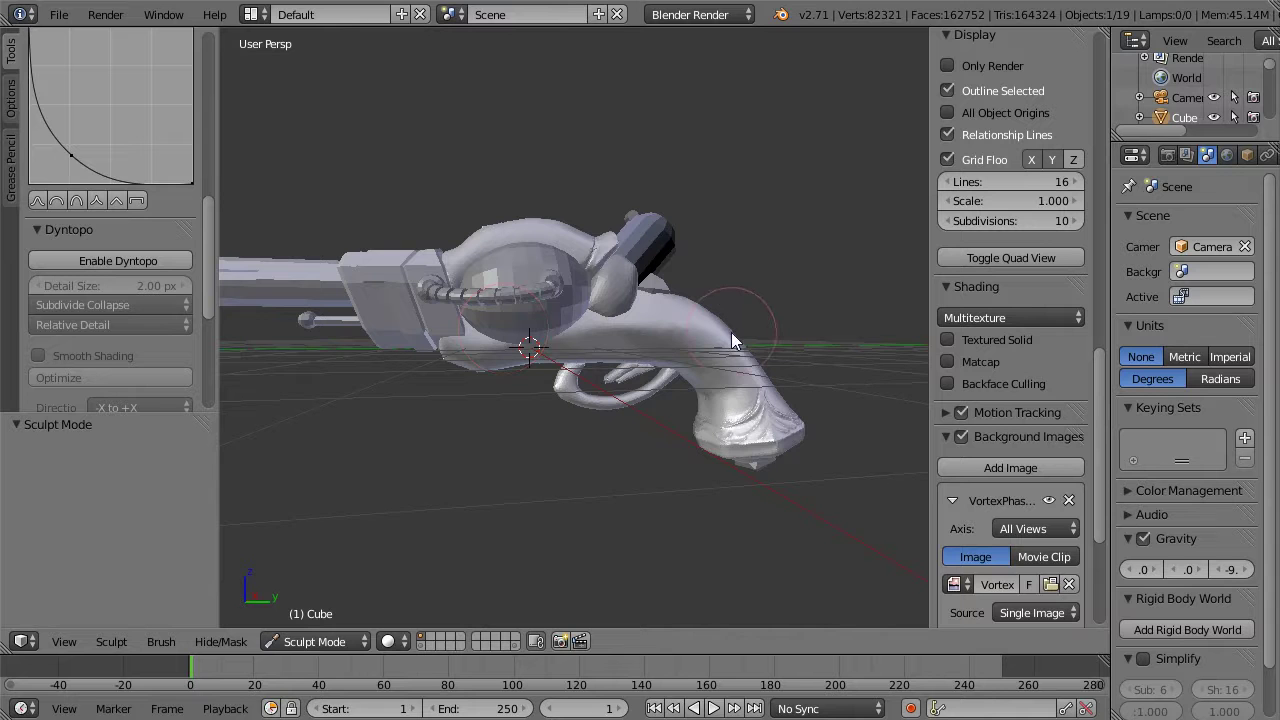
{"action": "mouse_move", "coordinate": [789, 254]}
{"action": "middle_mouse_down"}
{"action": "mouse_move", "coordinate": [745, 263]}
{"action": "mouse_move", "coordinate": [734, 297]}
{"action": "mouse_move", "coordinate": [772, 245]}
{"action": "mouse_move", "coordinate": [795, 243]}
{"action": "middle_mouse_up"}
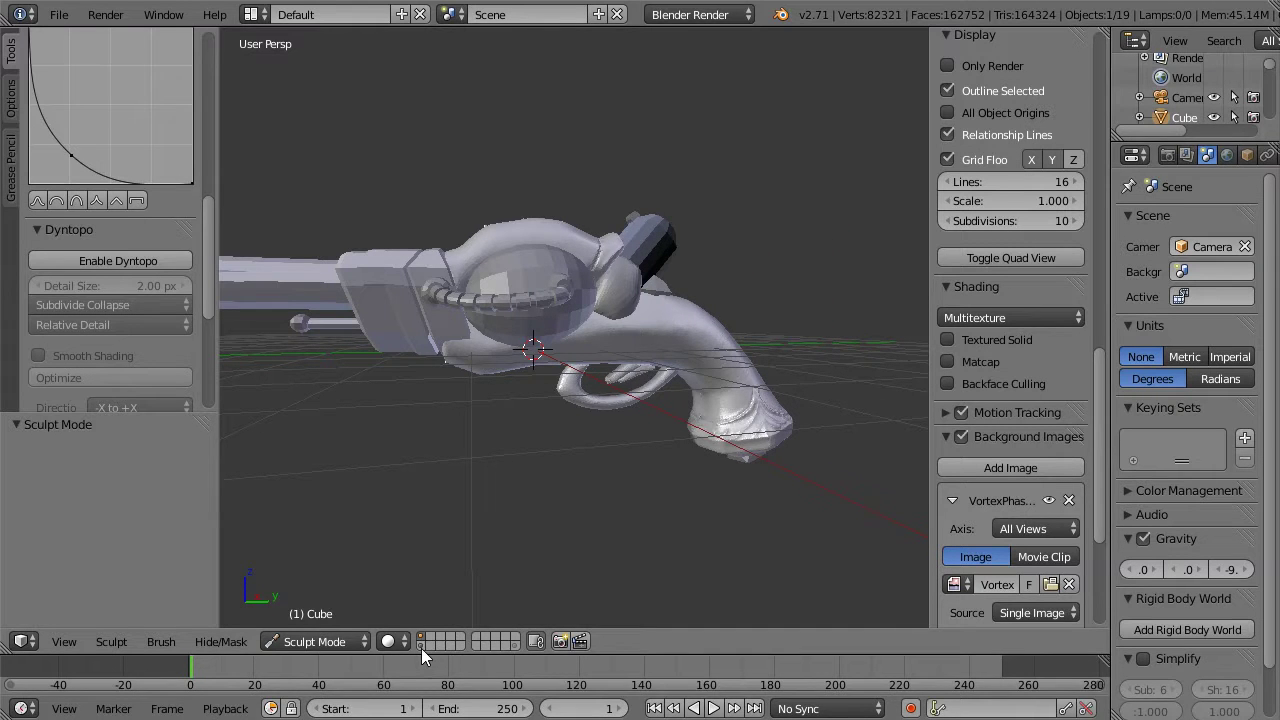
{"action": "key", "text": "ctrl+z"}
{"action": "mouse_move", "coordinate": [766, 280]}
{"action": "middle_mouse_down"}
{"action": "mouse_move", "coordinate": [688, 293]}
{"action": "mouse_move", "coordinate": [756, 269]}
{"action": "middle_mouse_up"}
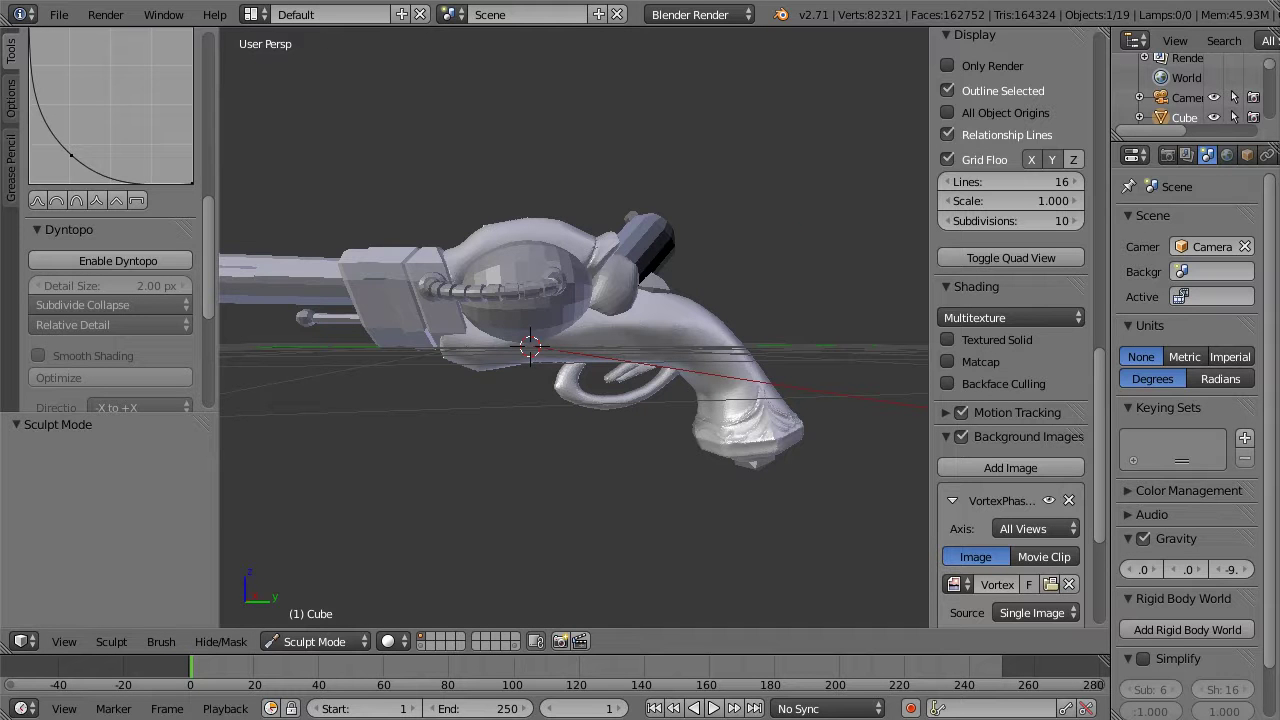
{"action": "middle_click_drag", "start_coordinate": [698, 250], "coordinate": [790, 262]}
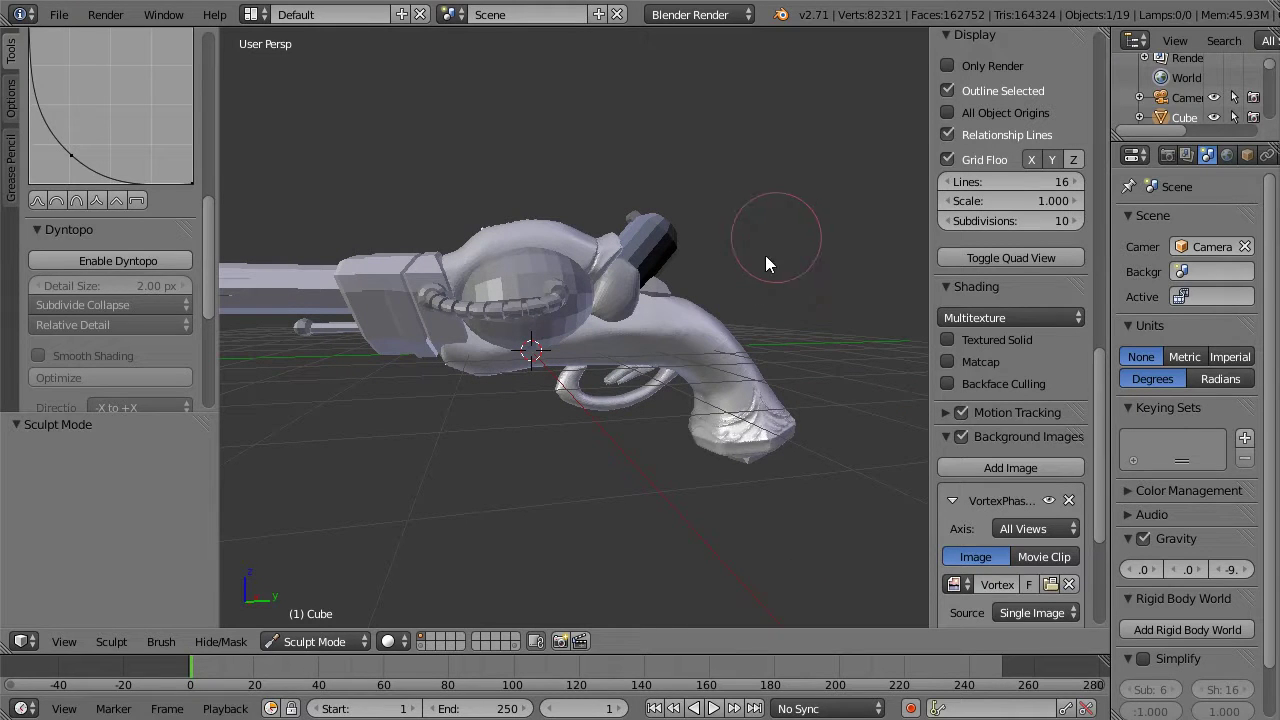
{"action": "scroll", "coordinate": [793, 269], "scroll_direction": "up", "scroll_amount": 2}
{"action": "scroll", "coordinate": [793, 269], "scroll_direction": "down", "scroll_amount": 1}
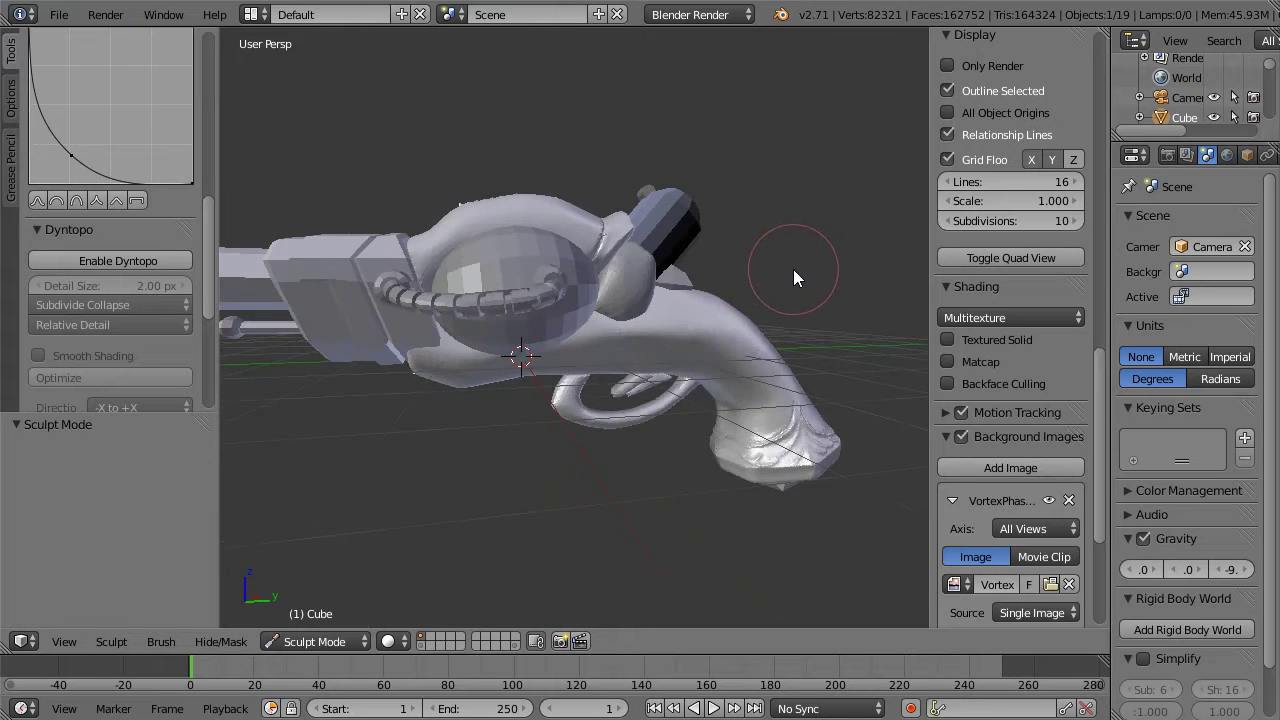
{"action": "middle_click_drag", "start_coordinate": [838, 253], "coordinate": [771, 259]}
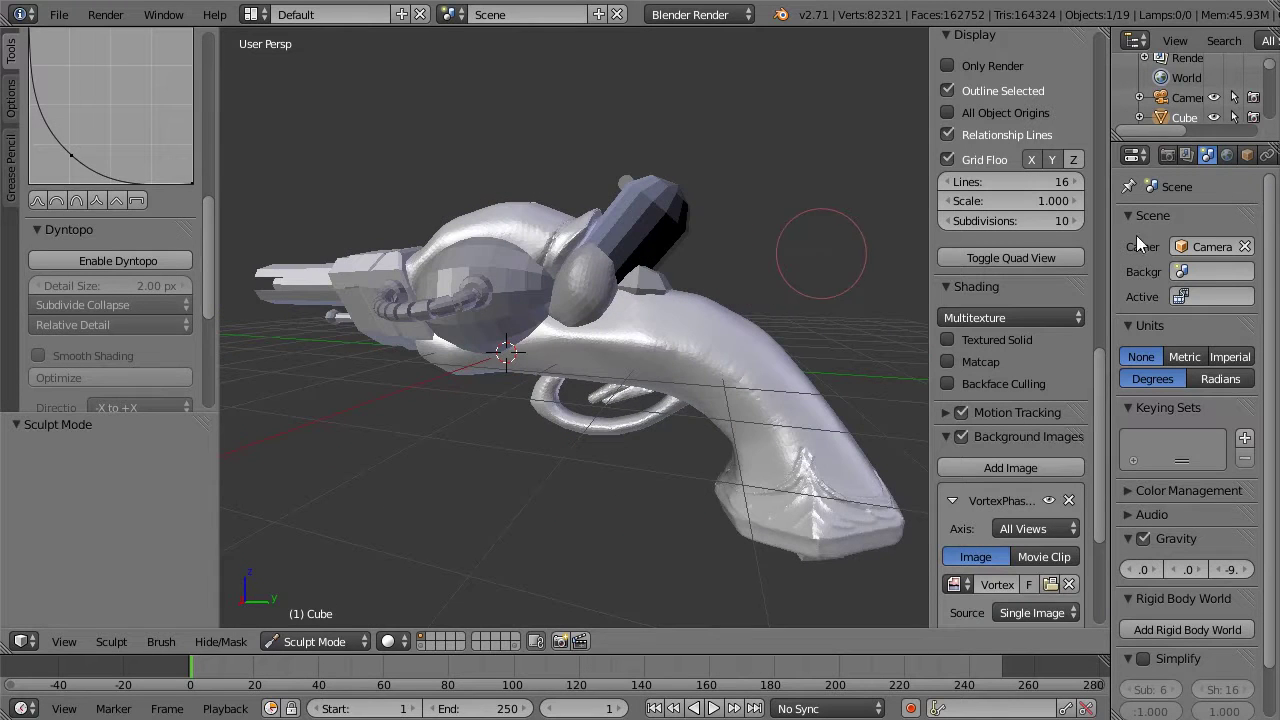
Step: Switch the sculpting brush to Brush and set its strength to 0.493
{"action": "scroll", "coordinate": [1247, 158], "scroll_direction": "down", "scroll_amount": 3}
{"action": "middle_click_drag", "start_coordinate": [1181, 155], "coordinate": [1175, 155]}
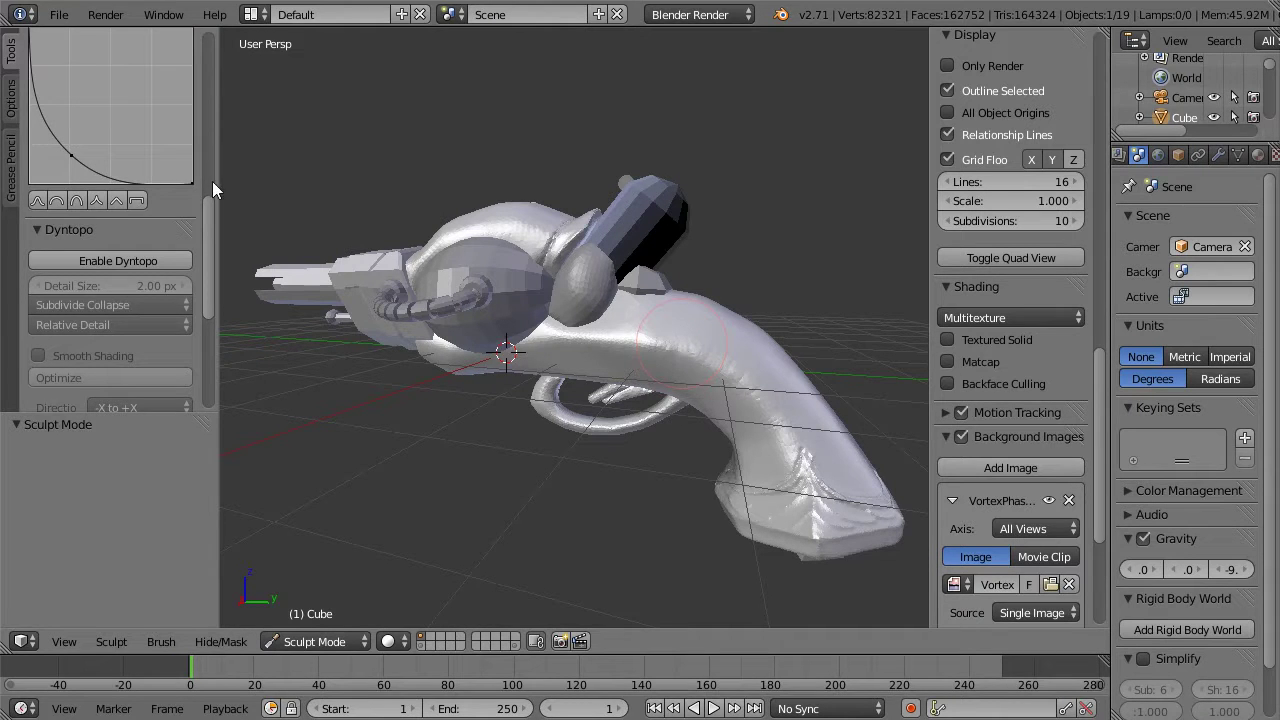
{"action": "scroll", "coordinate": [198, 120], "scroll_direction": "up", "scroll_amount": 8}
{"action": "left_click", "coordinate": [112, 113]}
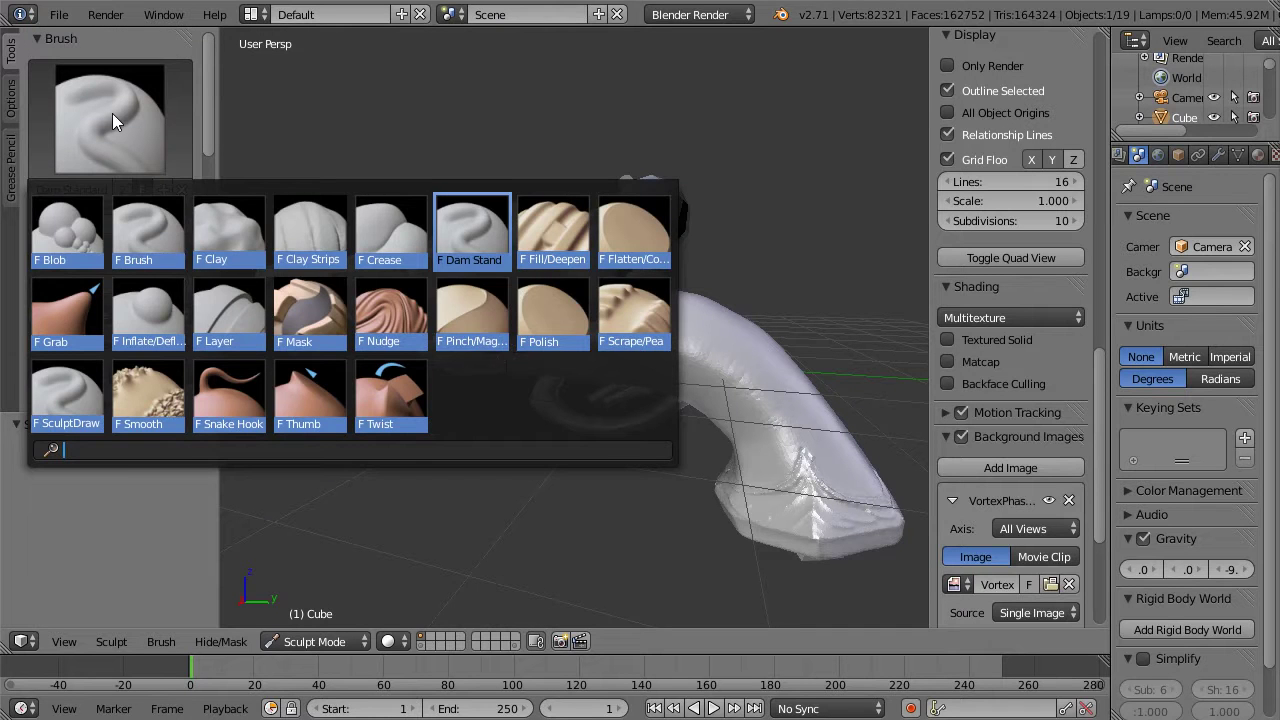
{"action": "left_click", "coordinate": [148, 232]}
{"action": "left_click_drag", "start_coordinate": [89, 247], "coordinate": [143, 257]}
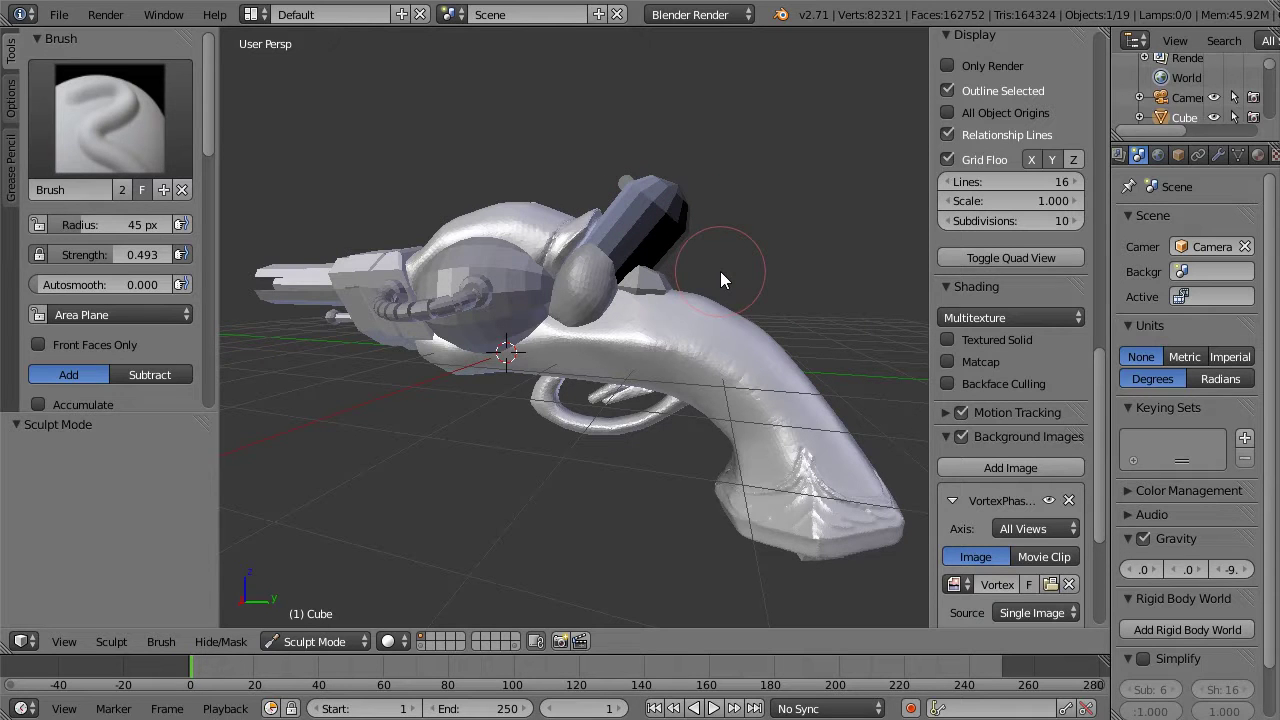
Step: Paint a mask over the upper side of the grip and turn off the Mirror modifier's viewport display so the mask shows
{"action": "key", "text": "m"}
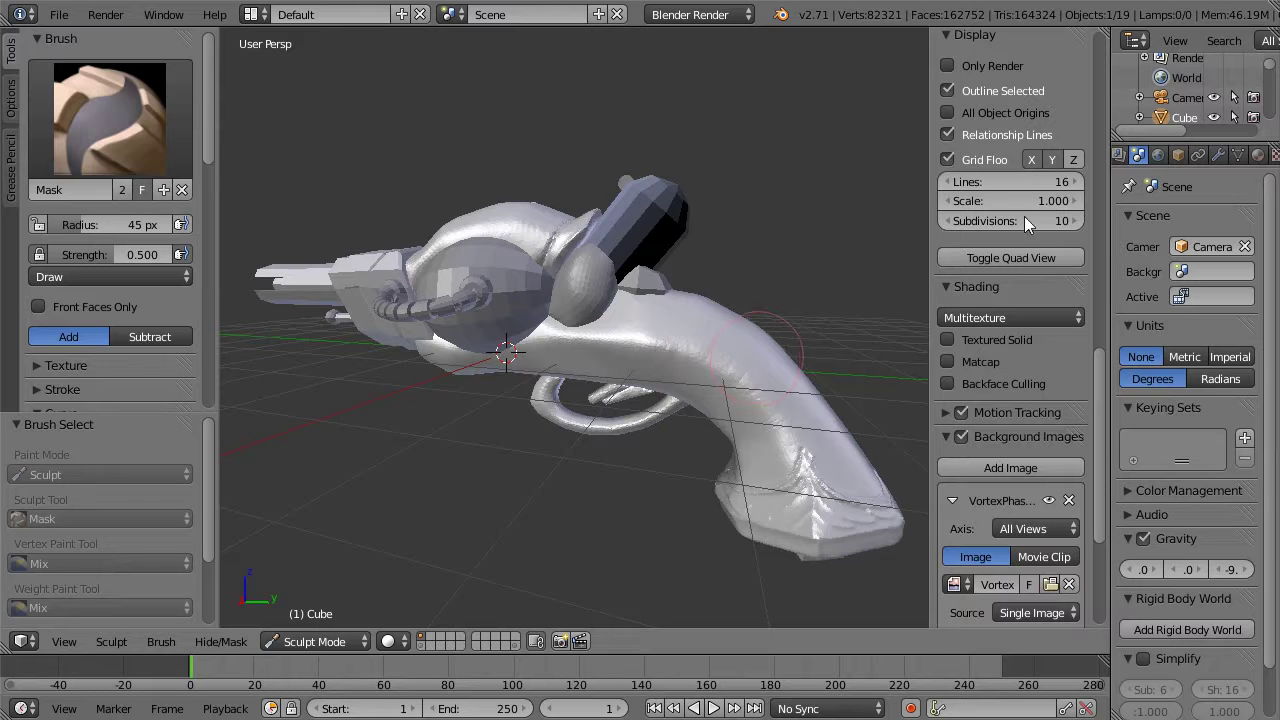
{"action": "left_click", "coordinate": [1217, 155]}
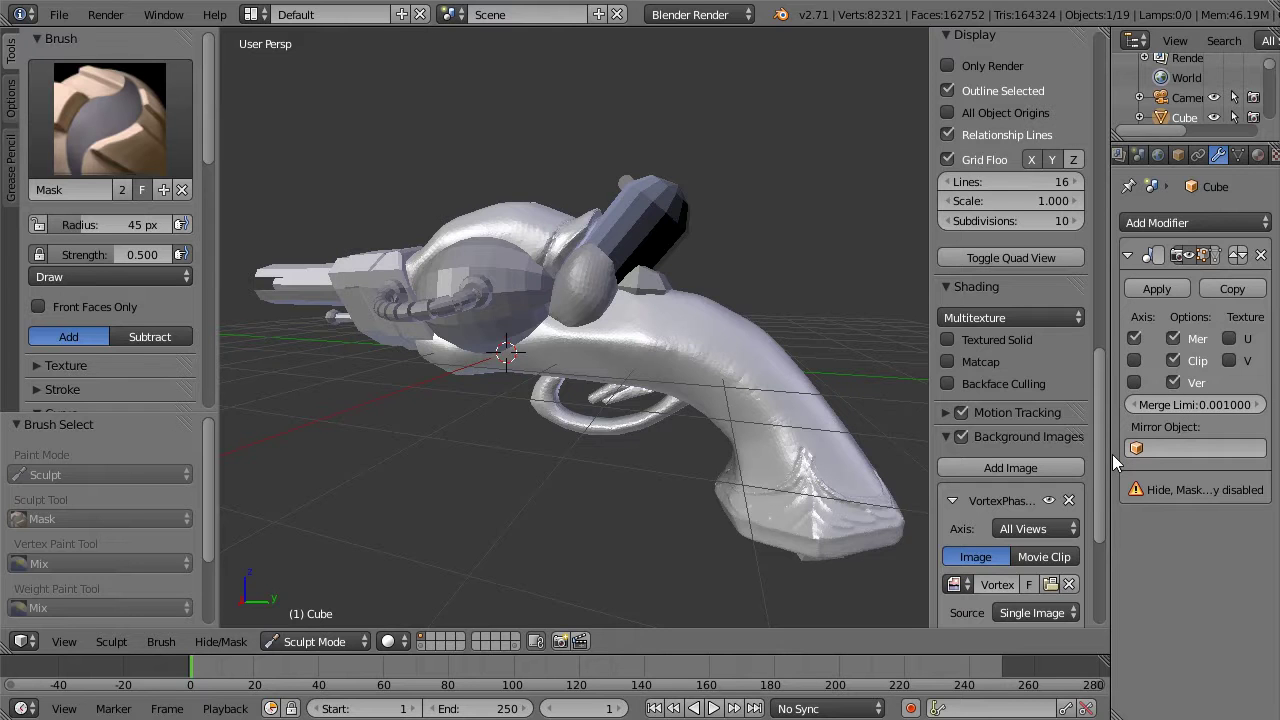
{"action": "left_click_drag", "start_coordinate": [1110, 454], "coordinate": [982, 405]}
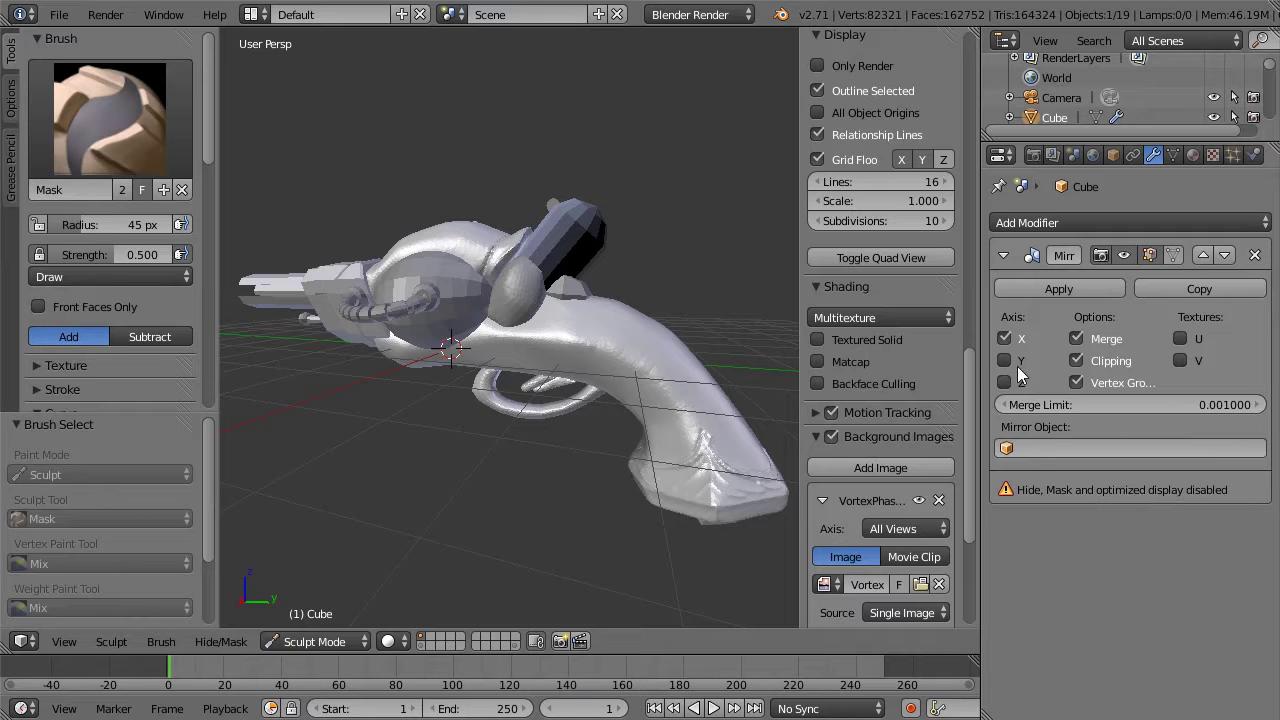
{"action": "left_click", "coordinate": [1125, 250]}
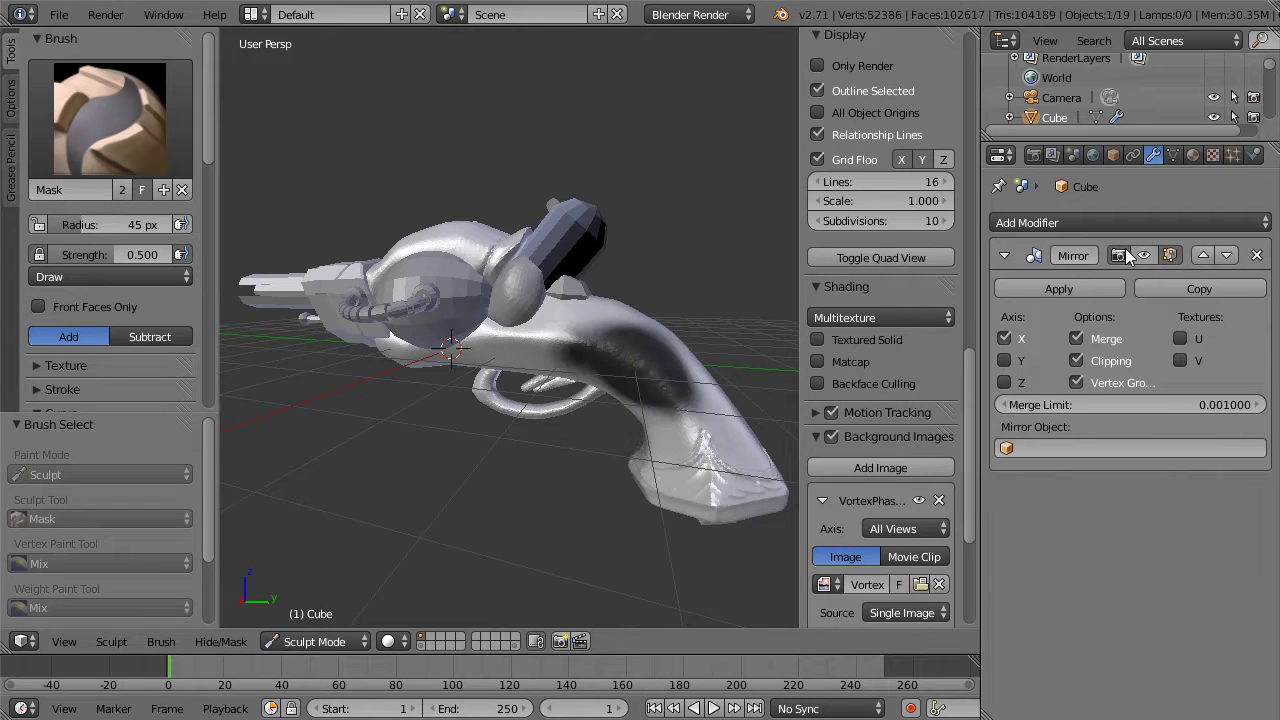
{"action": "left_click_drag", "start_coordinate": [982, 314], "coordinate": [1128, 314]}
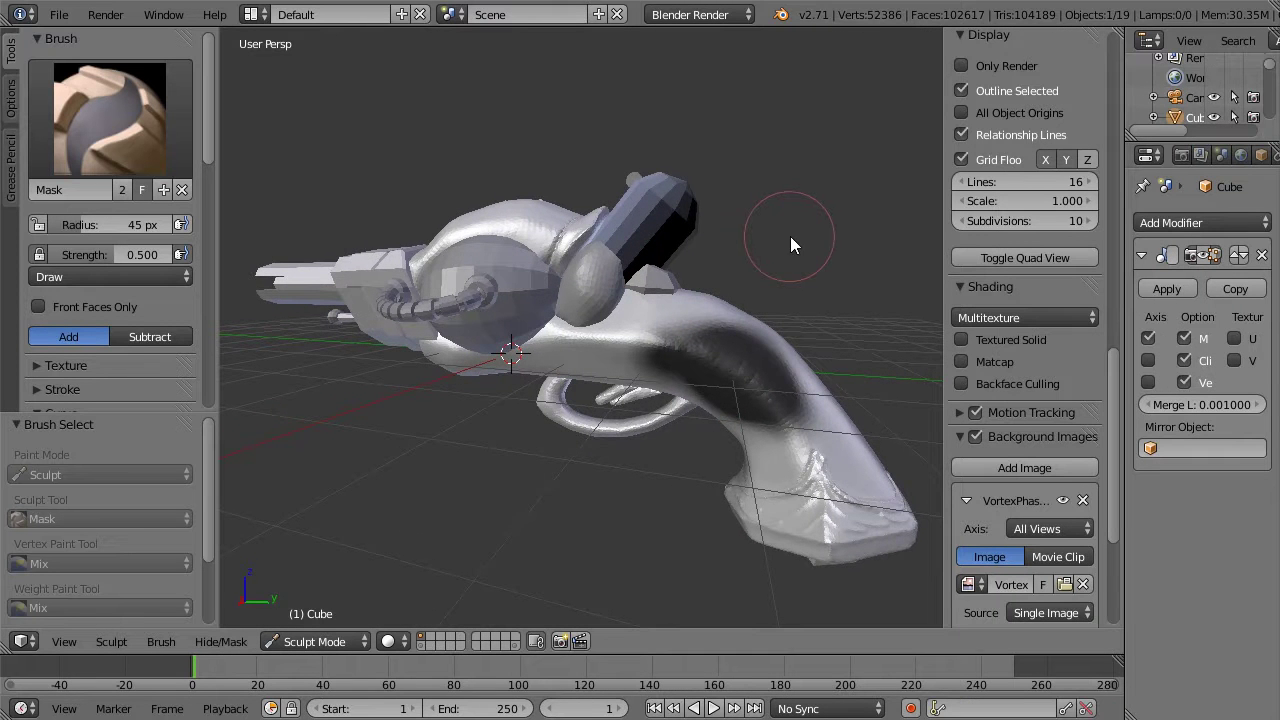
{"action": "mouse_move", "coordinate": [834, 246]}
{"action": "middle_mouse_down"}
{"action": "mouse_move", "coordinate": [780, 261]}
{"action": "mouse_move", "coordinate": [806, 263]}
{"action": "middle_mouse_up"}
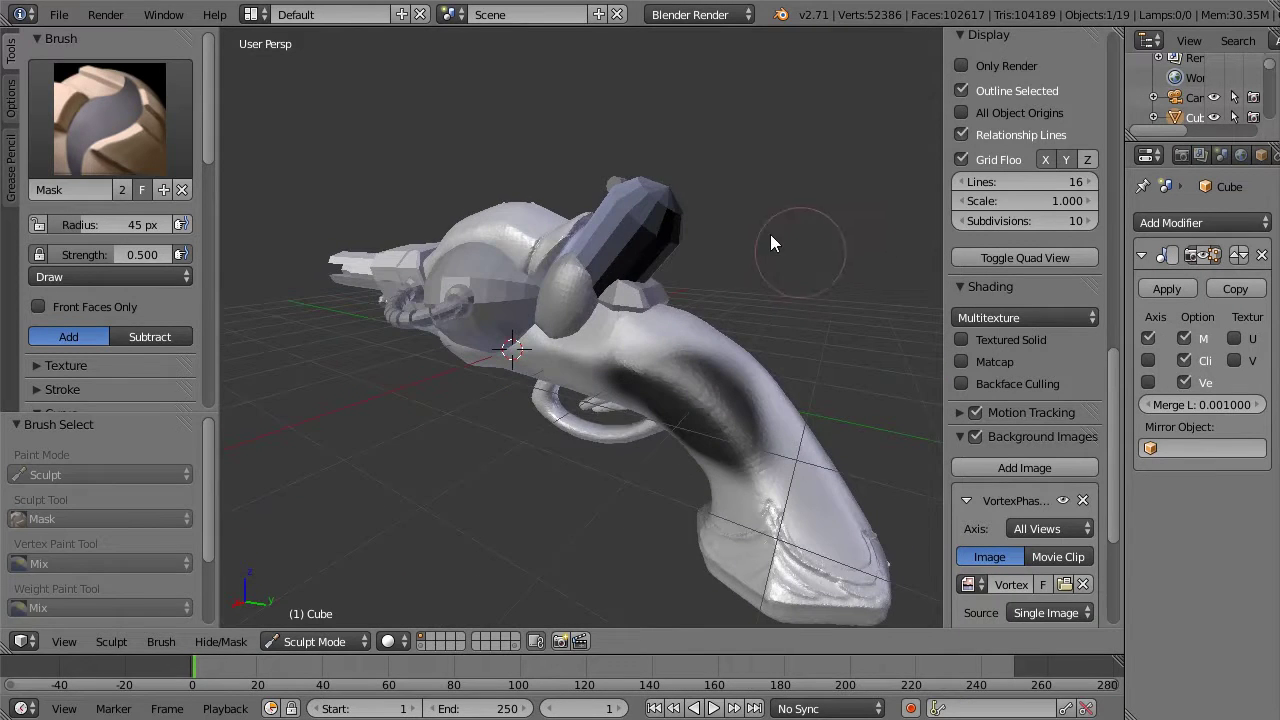
{"action": "left_click", "coordinate": [11, 98]}
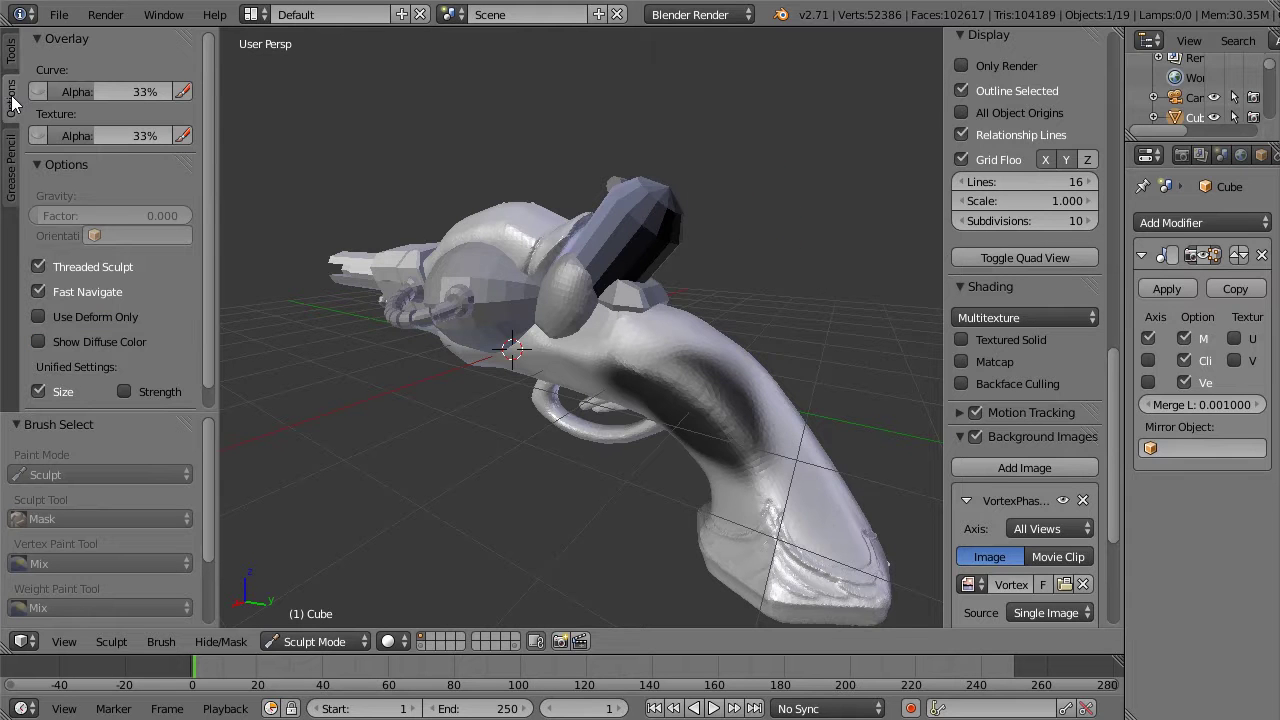
{"action": "left_click", "coordinate": [11, 52]}
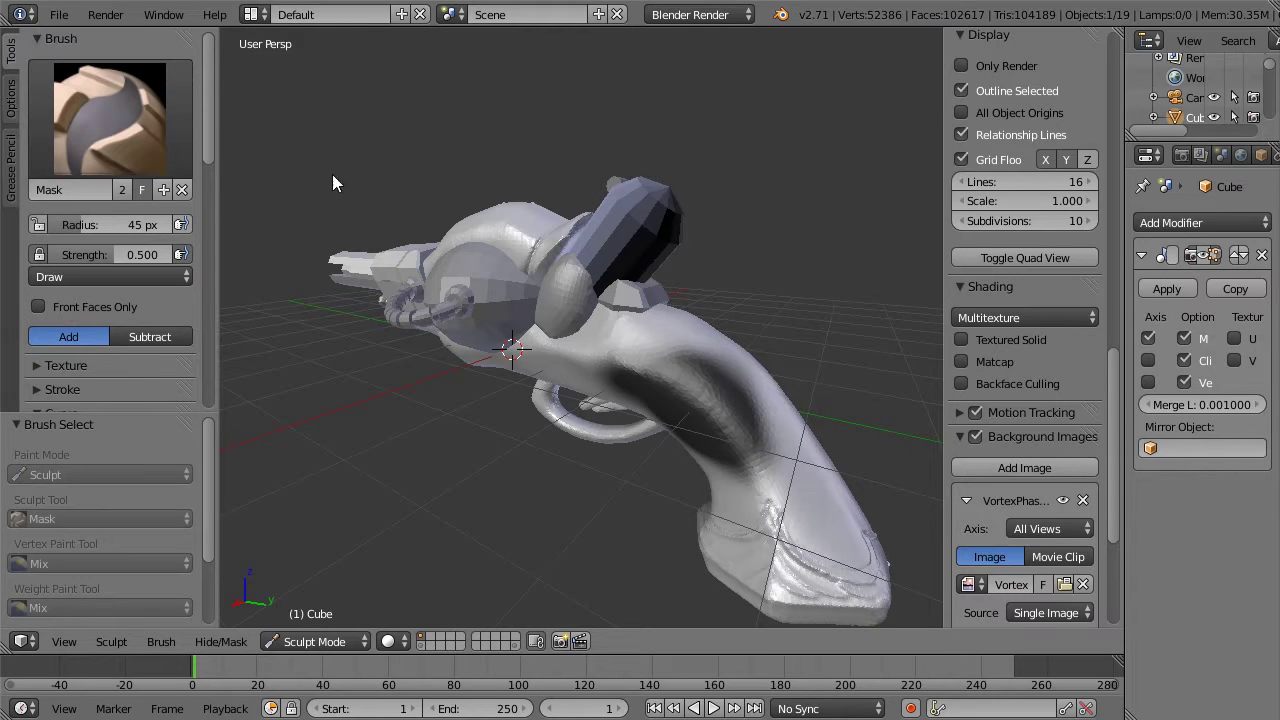
Step: Invert the mask on the grip, then clear it completely
{"action": "key", "text": "x"}
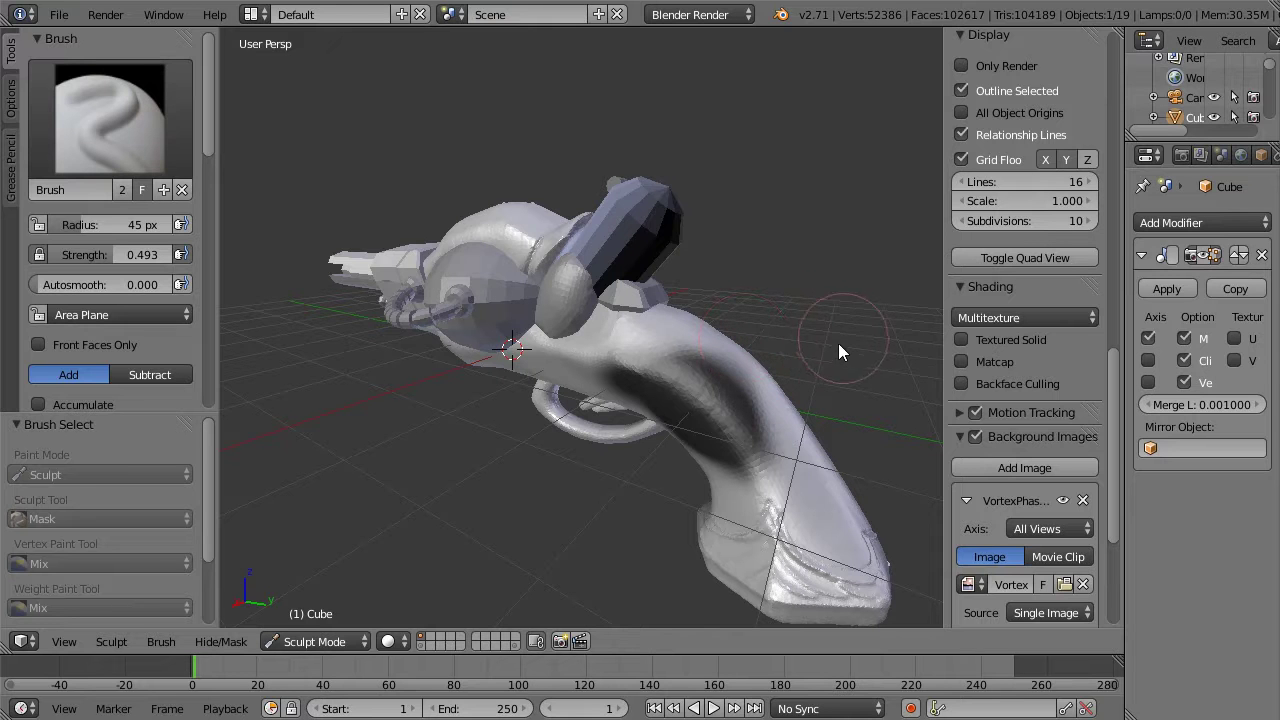
{"action": "key", "text": "m"}
{"action": "middle_click_drag", "start_coordinate": [860, 352], "coordinate": [827, 306]}
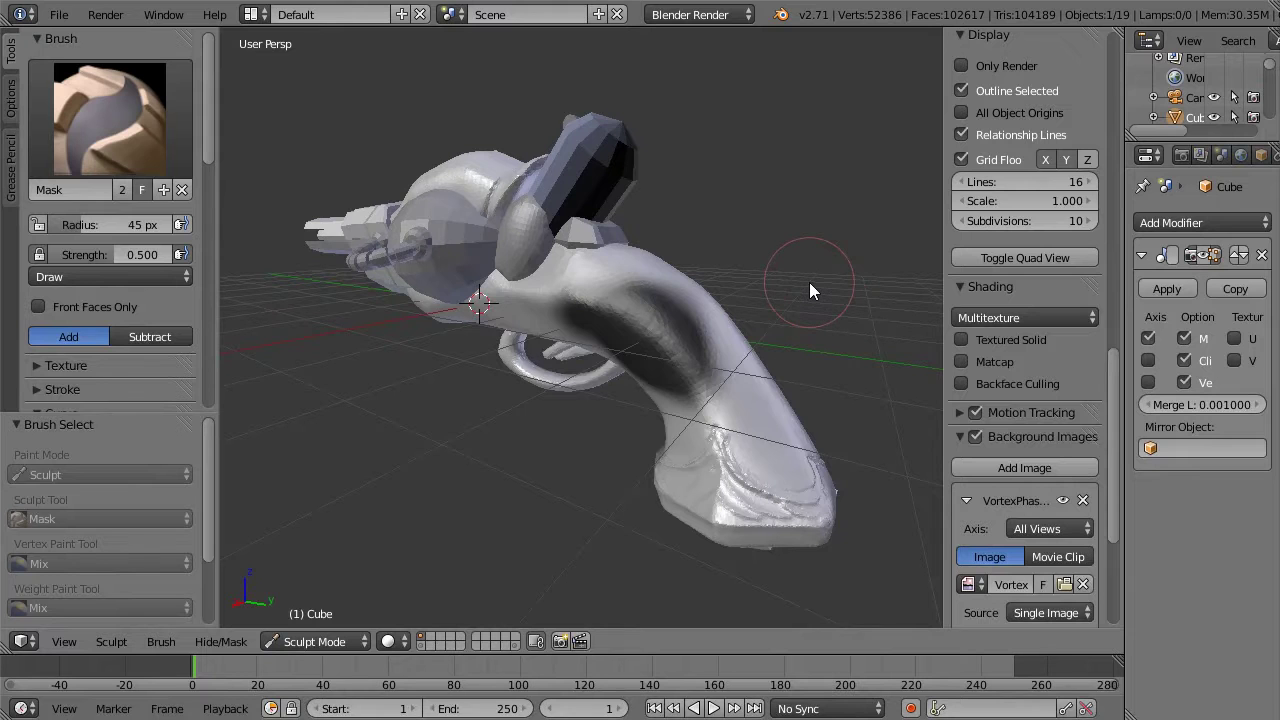
{"action": "key", "text": "ctrl+i"}
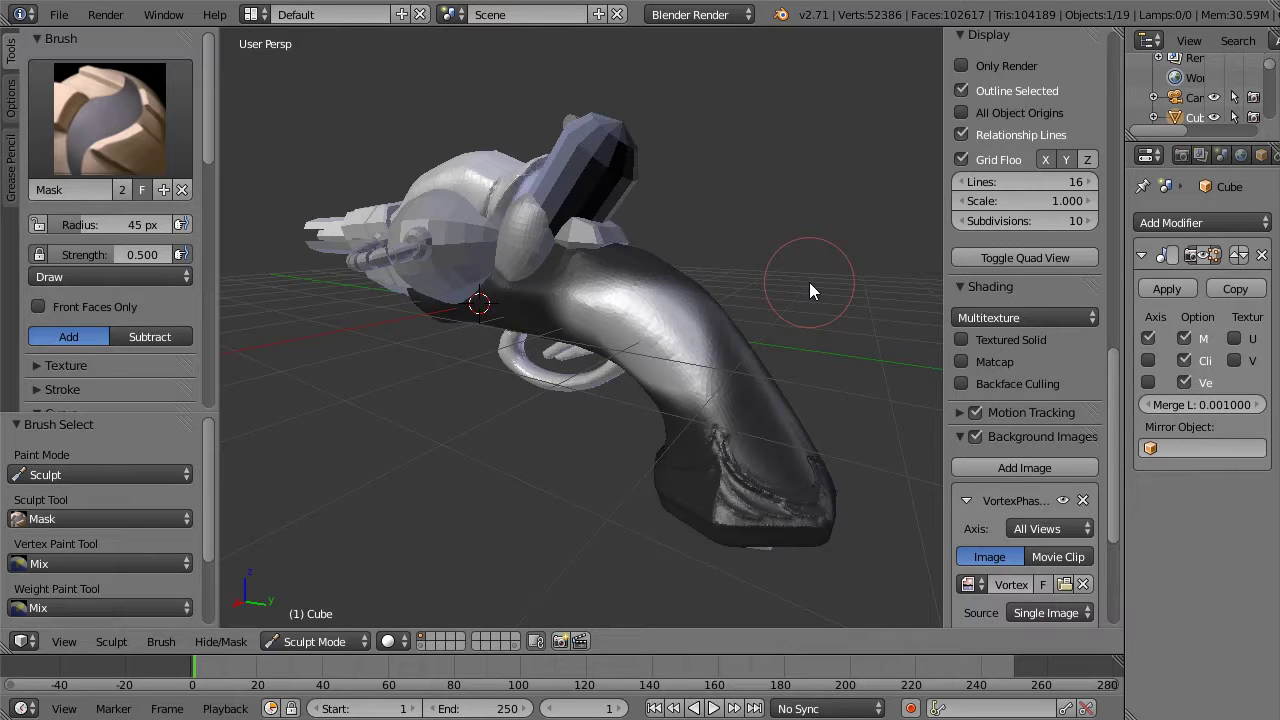
{"action": "key", "text": "alt+m"}
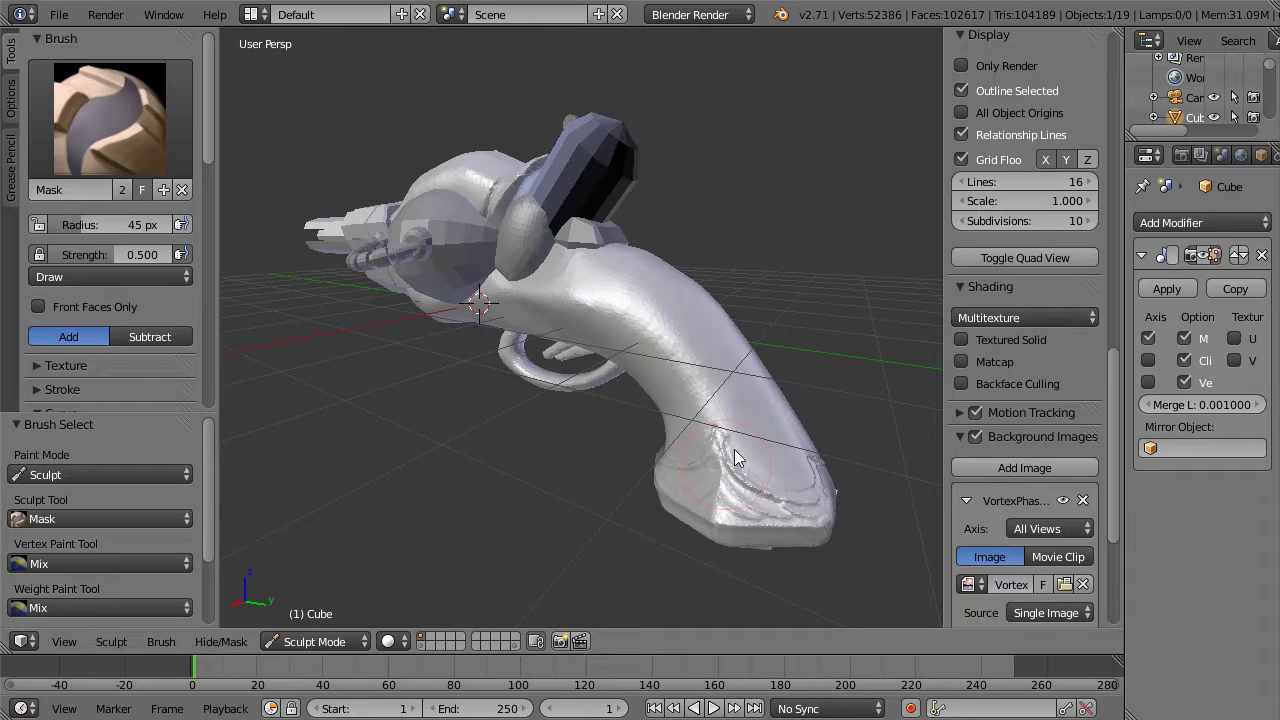
Step: Add a Subdivision Surface modifier with a view level of 1 to the grip mesh and apply it
{"action": "mouse_move", "coordinate": [781, 320]}
{"action": "middle_mouse_down"}
{"action": "mouse_move", "coordinate": [821, 293]}
{"action": "mouse_move", "coordinate": [810, 286]}
{"action": "middle_mouse_up"}
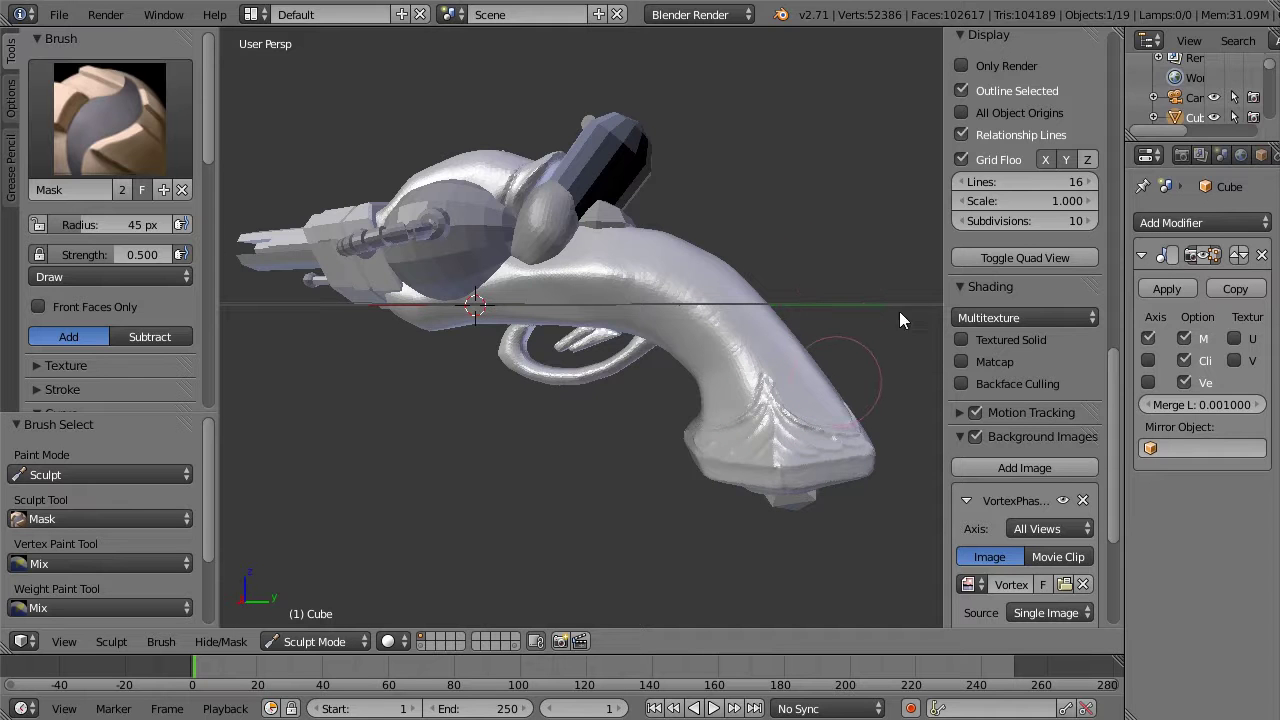
{"action": "middle_click_drag", "start_coordinate": [856, 257], "coordinate": [828, 270]}
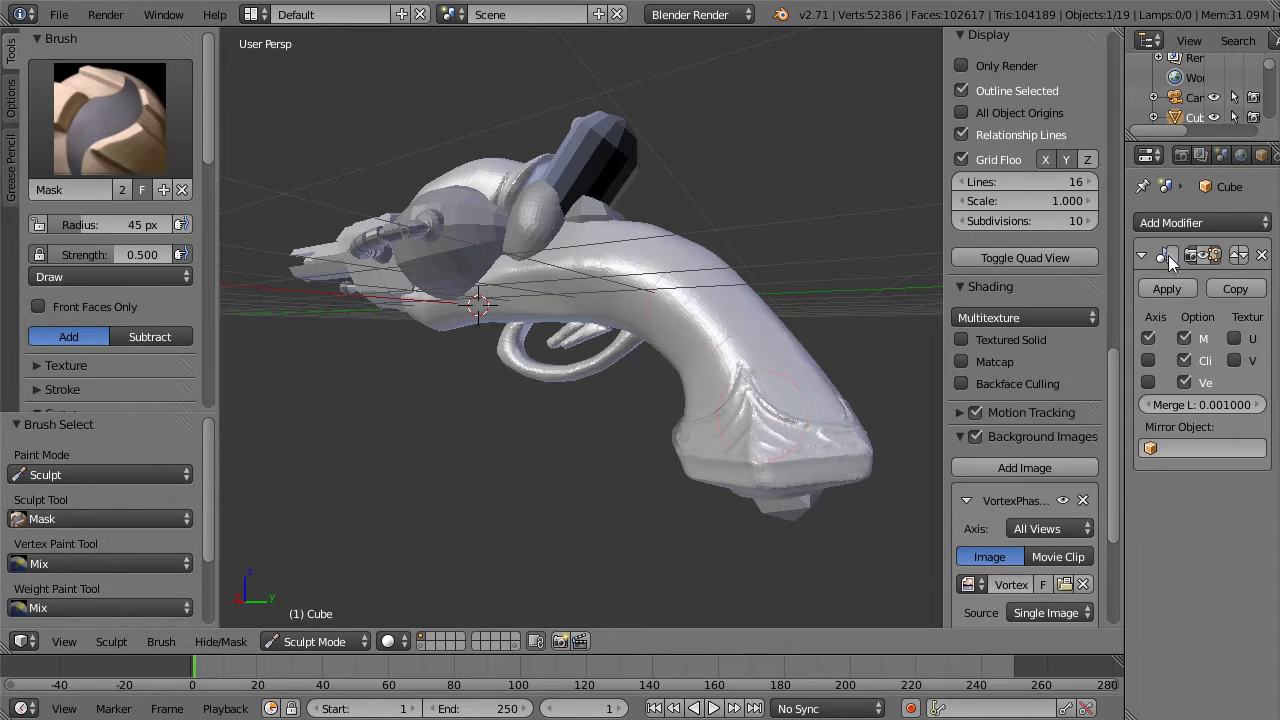
{"action": "left_click", "coordinate": [1188, 224]}
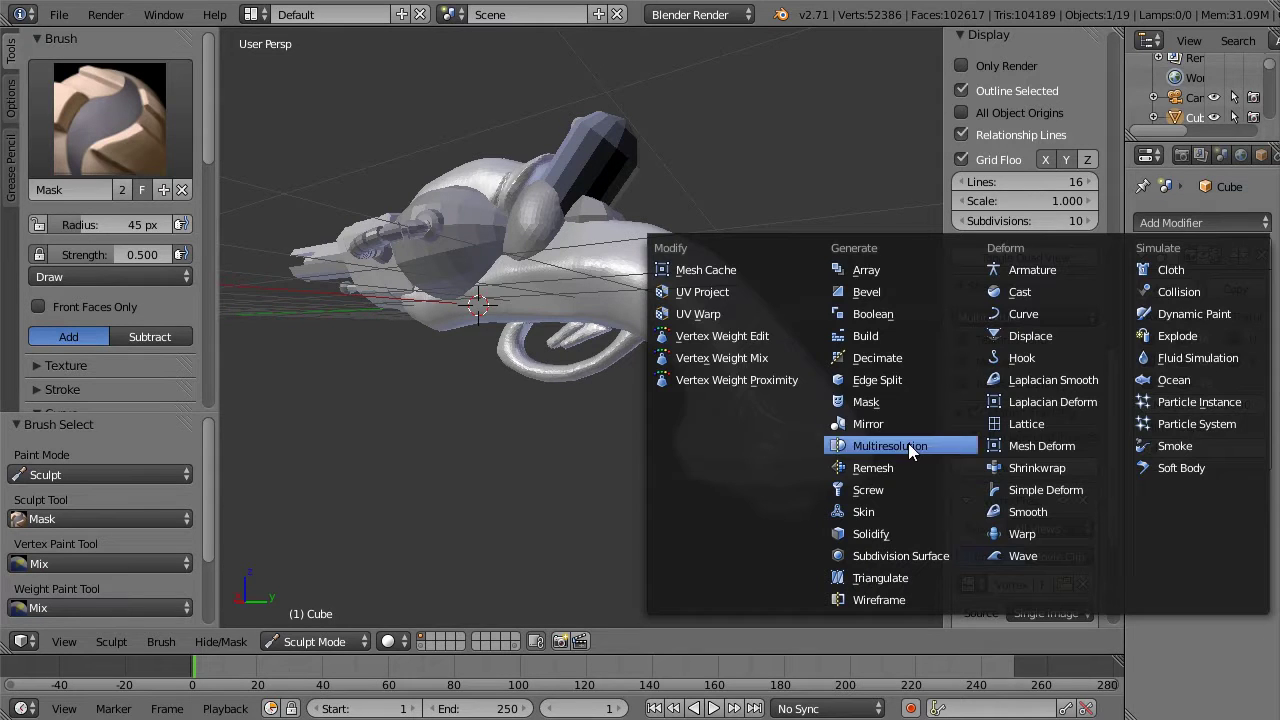
{"action": "left_click", "coordinate": [890, 548]}
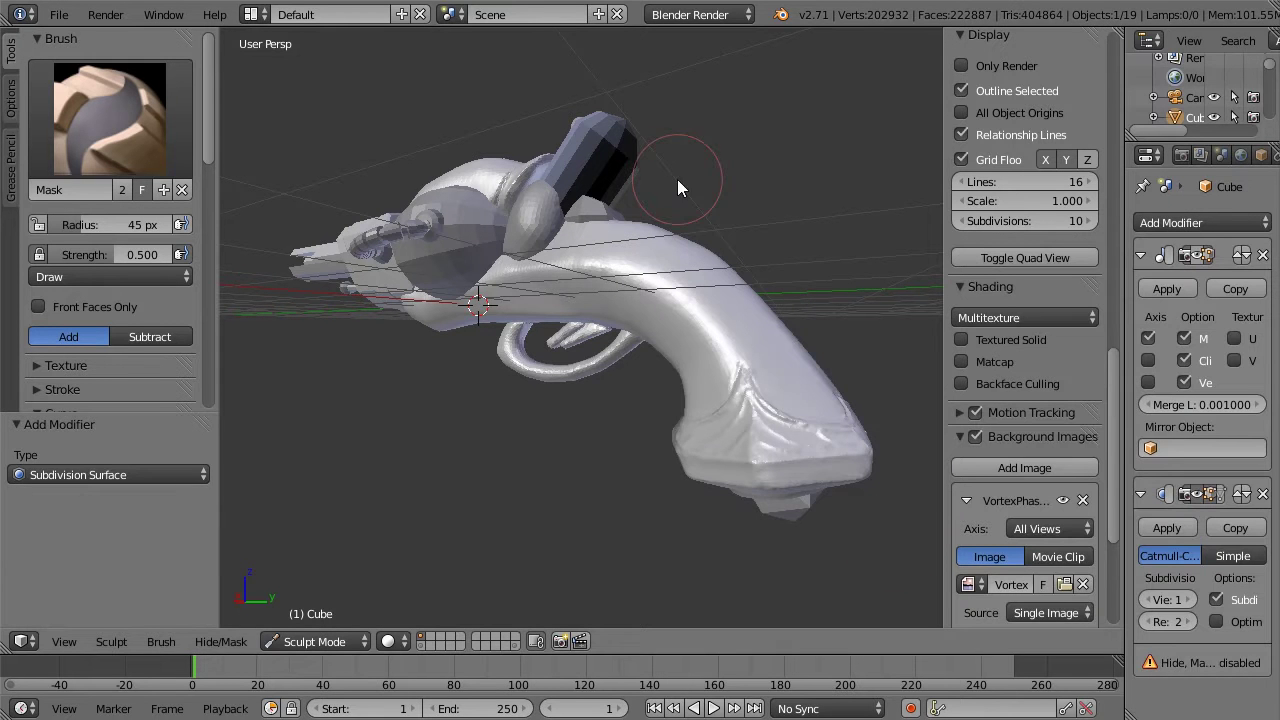
{"action": "left_click", "coordinate": [1175, 526]}
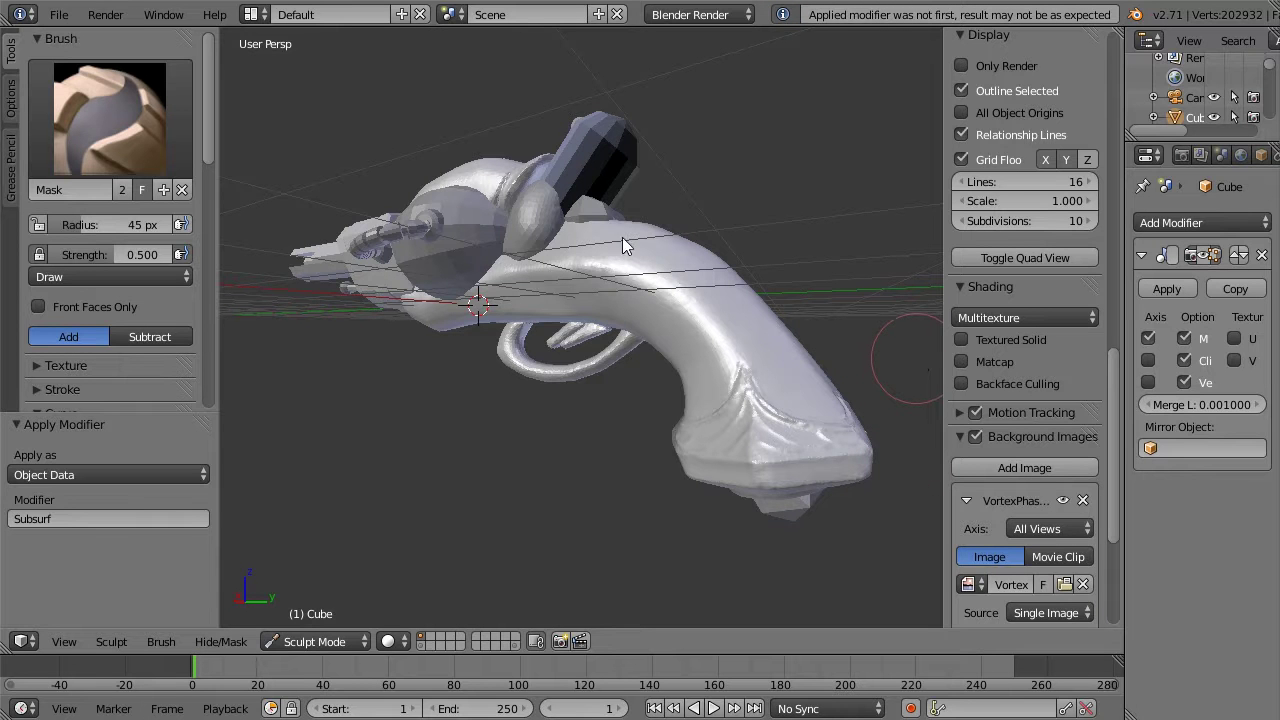
{"action": "middle_click_drag", "start_coordinate": [694, 209], "coordinate": [697, 237]}
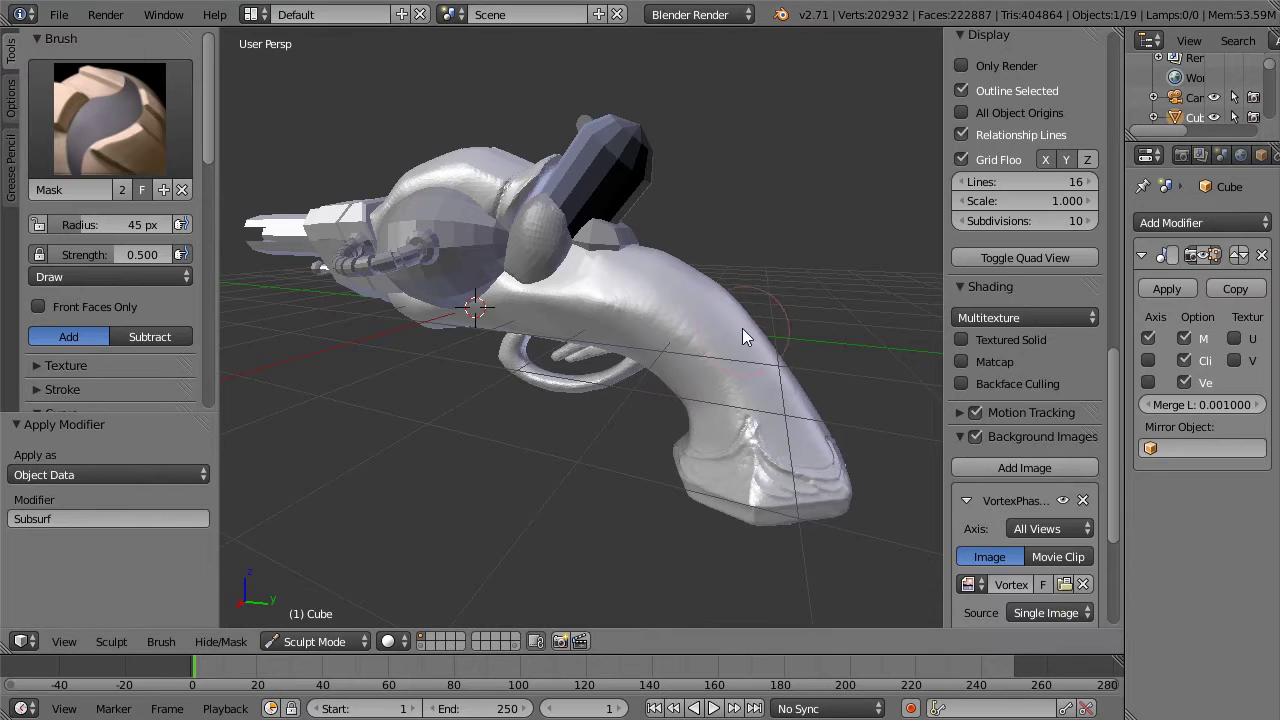
{"action": "scroll", "coordinate": [742, 328], "scroll_direction": "up", "scroll_amount": 1}
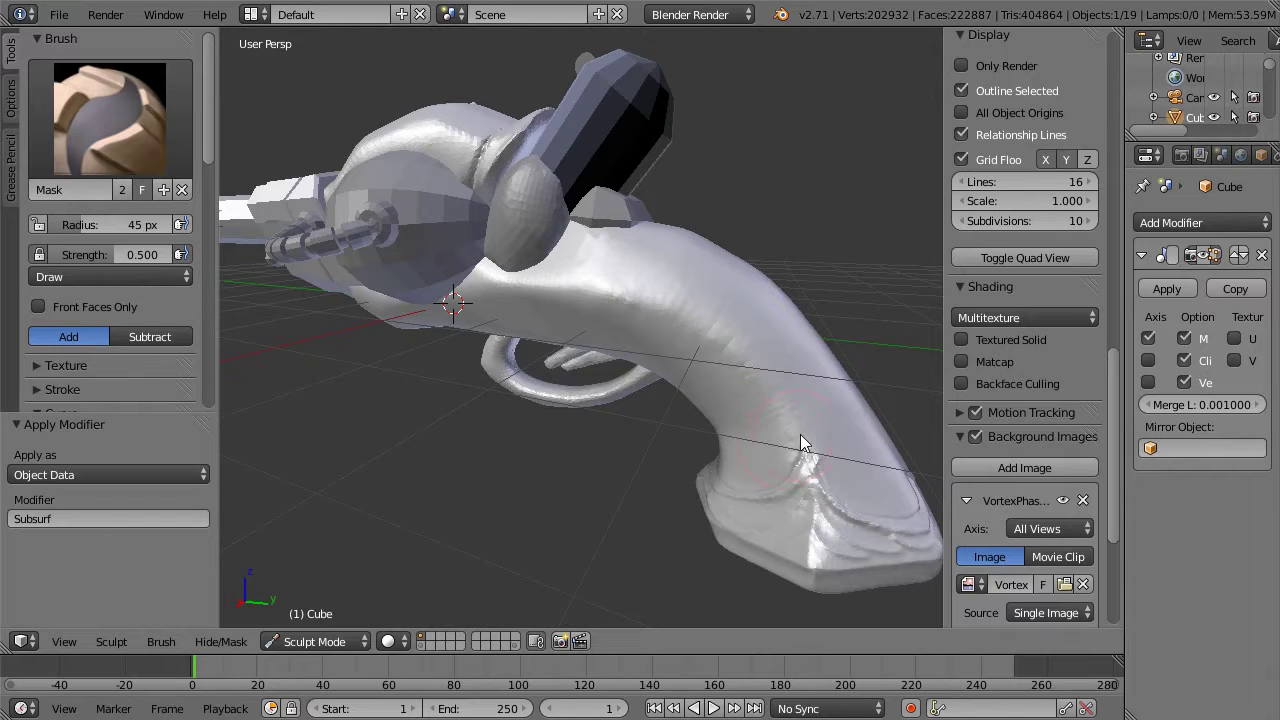
Step: Set the mask brush's strength to 1.000 and paint a mask over the sides of the grip's flared end
{"action": "mouse_move", "coordinate": [807, 511]}
{"action": "left_mouse_down"}
{"action": "mouse_move", "coordinate": [810, 568]}
{"action": "mouse_move", "coordinate": [812, 543]}
{"action": "left_mouse_up"}
{"action": "key", "text": "shift+f"}
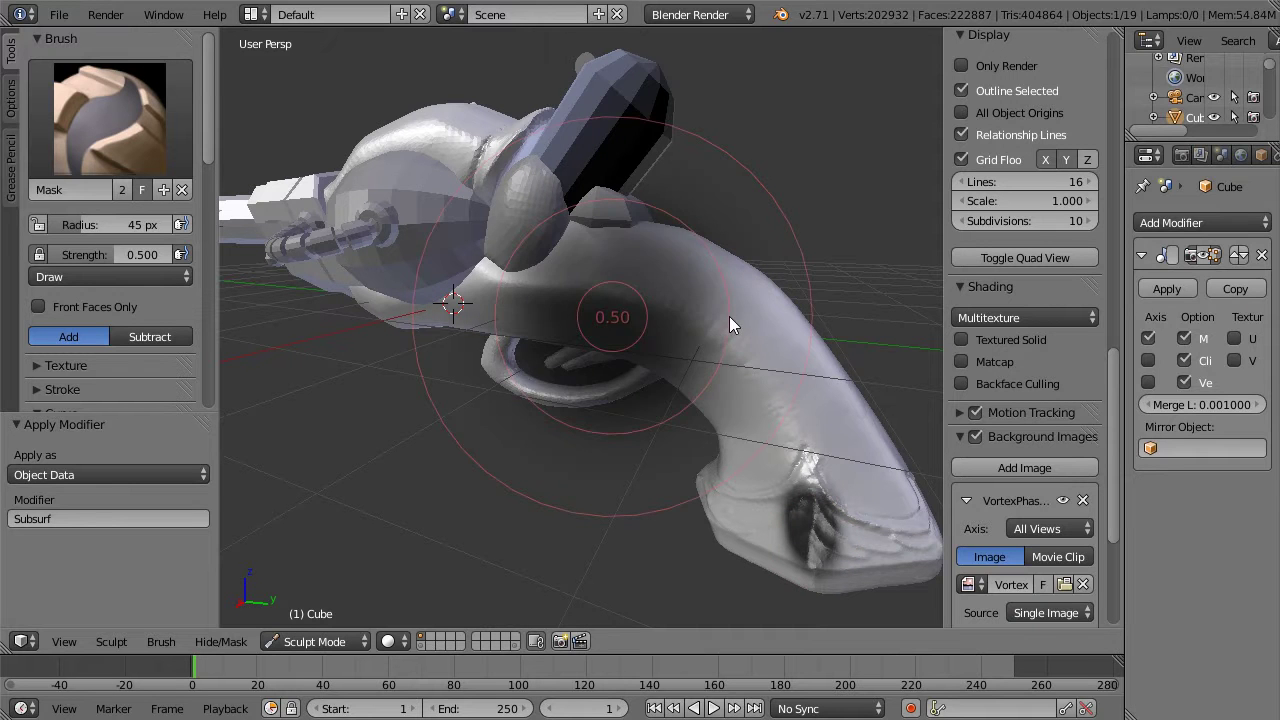
{"action": "left_click", "coordinate": [647, 314]}
{"action": "mouse_move", "coordinate": [808, 550]}
{"action": "left_mouse_down"}
{"action": "mouse_move", "coordinate": [807, 463]}
{"action": "mouse_move", "coordinate": [734, 528]}
{"action": "mouse_move", "coordinate": [831, 561]}
{"action": "mouse_move", "coordinate": [879, 560]}
{"action": "left_mouse_up"}
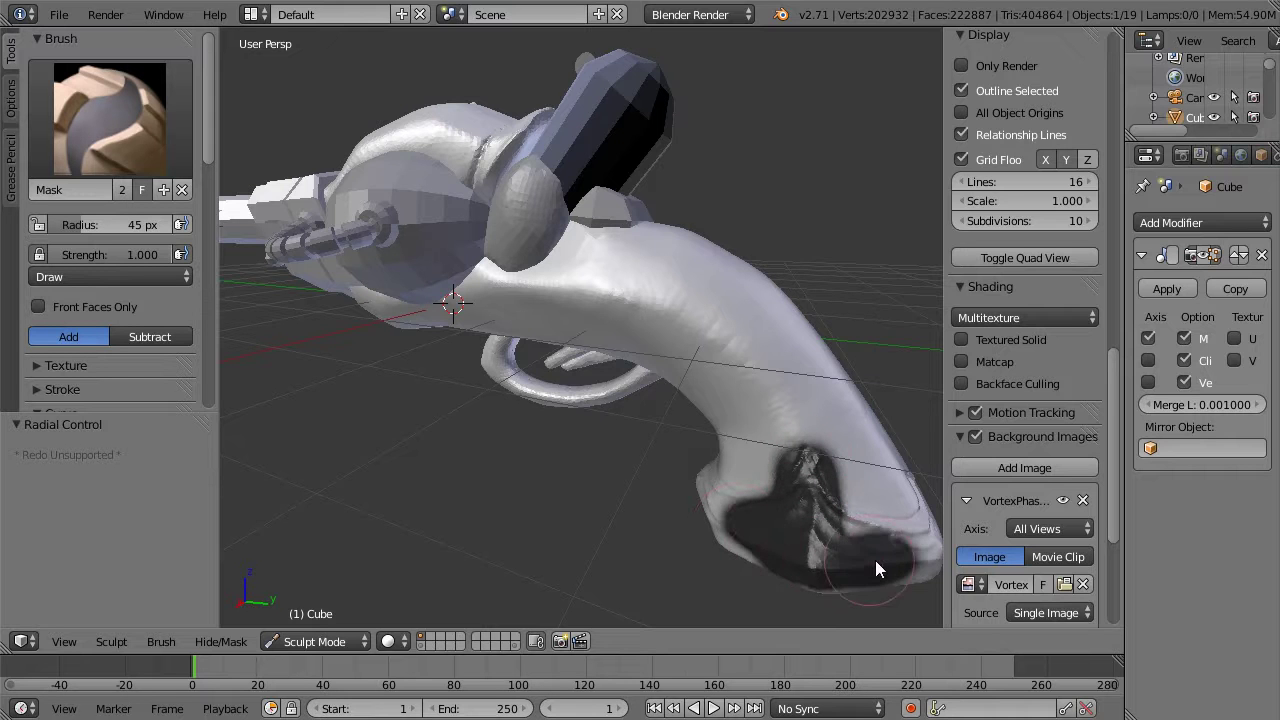
{"action": "scroll", "coordinate": [863, 506], "scroll_direction": "down", "scroll_amount": 4}
{"action": "mouse_move", "coordinate": [863, 506]}
{"action": "middle_mouse_down"}
{"action": "mouse_move", "coordinate": [805, 405]}
{"action": "mouse_move", "coordinate": [690, 417]}
{"action": "middle_mouse_up"}
{"action": "mouse_move", "coordinate": [691, 410]}
{"action": "left_mouse_down"}
{"action": "mouse_move", "coordinate": [771, 404]}
{"action": "mouse_move", "coordinate": [694, 435]}
{"action": "mouse_move", "coordinate": [654, 430]}
{"action": "mouse_move", "coordinate": [618, 390]}
{"action": "left_mouse_up"}
{"action": "mouse_move", "coordinate": [618, 398]}
{"action": "middle_mouse_down"}
{"action": "mouse_move", "coordinate": [716, 387]}
{"action": "mouse_move", "coordinate": [641, 417]}
{"action": "middle_mouse_up"}
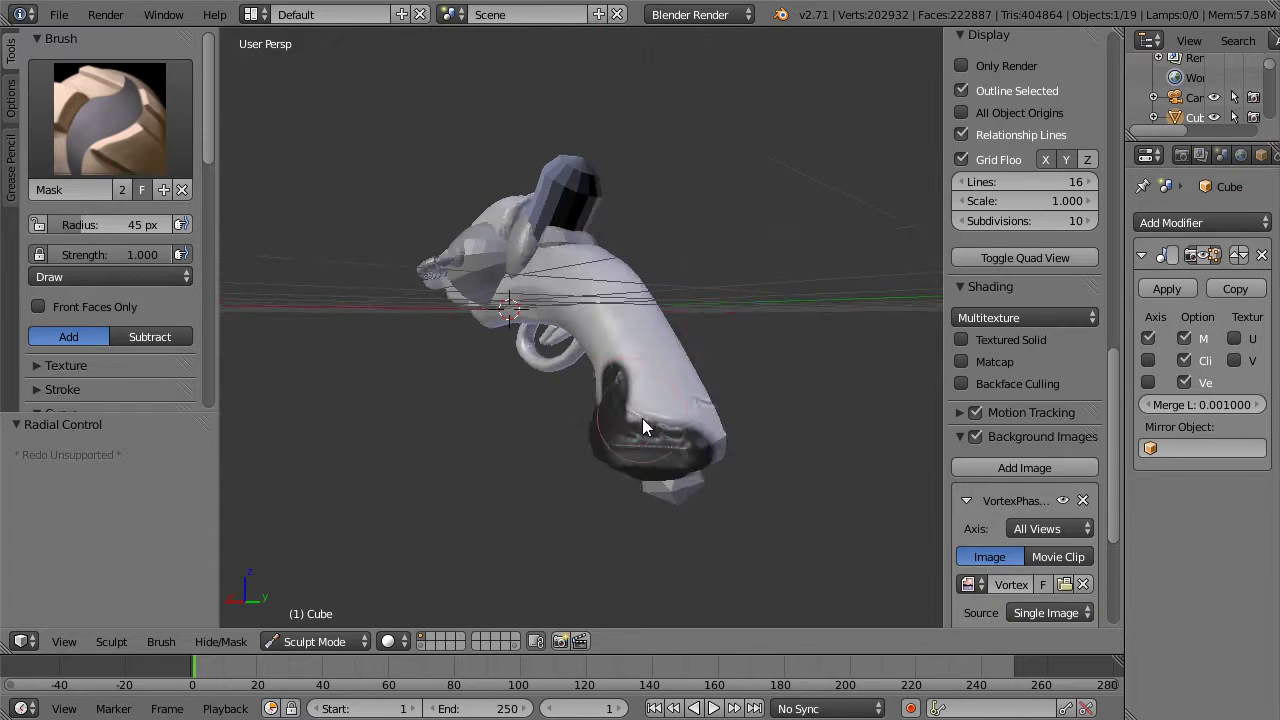
Step: Mask the underside of the flared end, using a 28 px and then a 64 px brush radius
{"action": "scroll", "coordinate": [645, 430], "scroll_direction": "up", "scroll_amount": 1}
{"action": "key", "text": "f"}
{"action": "left_click", "coordinate": [643, 472]}
{"action": "mouse_move", "coordinate": [665, 463]}
{"action": "left_mouse_down"}
{"action": "mouse_move", "coordinate": [787, 481]}
{"action": "mouse_move", "coordinate": [812, 457]}
{"action": "left_mouse_up"}
{"action": "middle_click_drag", "start_coordinate": [812, 457], "coordinate": [851, 320]}
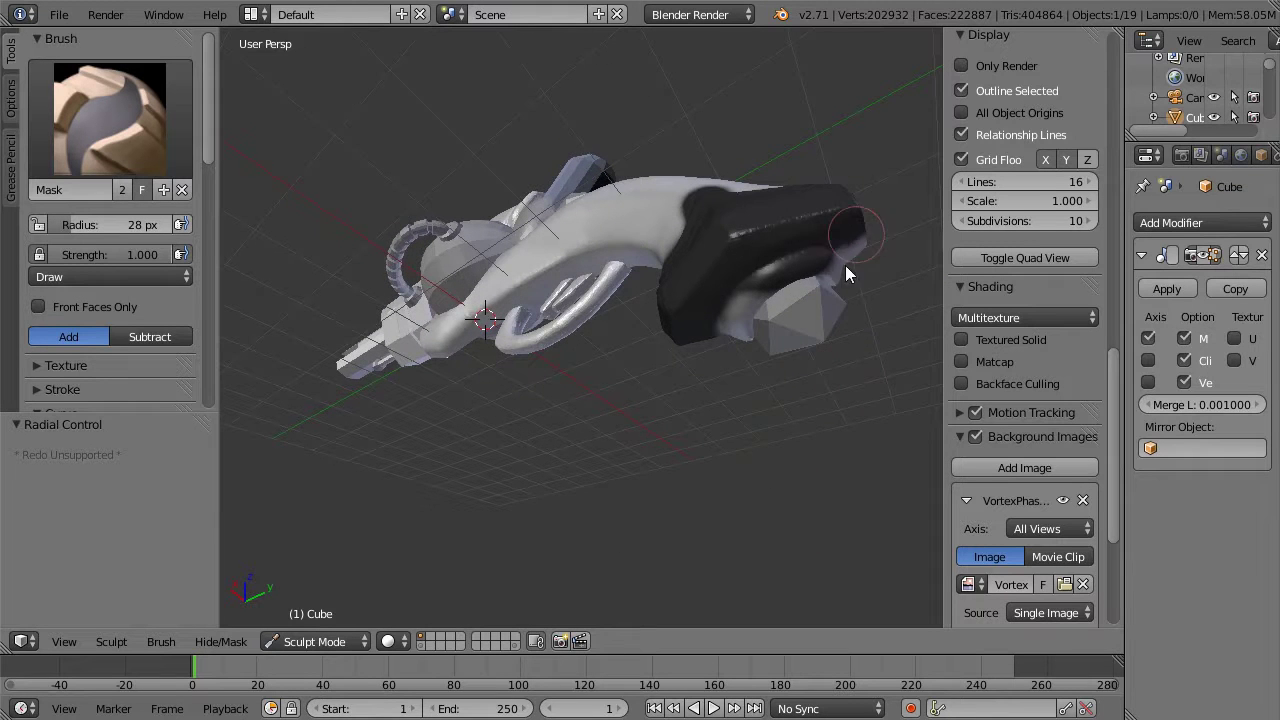
{"action": "left_click", "coordinate": [855, 262]}
{"action": "mouse_move", "coordinate": [830, 268]}
{"action": "left_mouse_down"}
{"action": "mouse_move", "coordinate": [771, 289]}
{"action": "mouse_move", "coordinate": [740, 340]}
{"action": "mouse_move", "coordinate": [748, 290]}
{"action": "mouse_move", "coordinate": [775, 266]}
{"action": "left_mouse_up"}
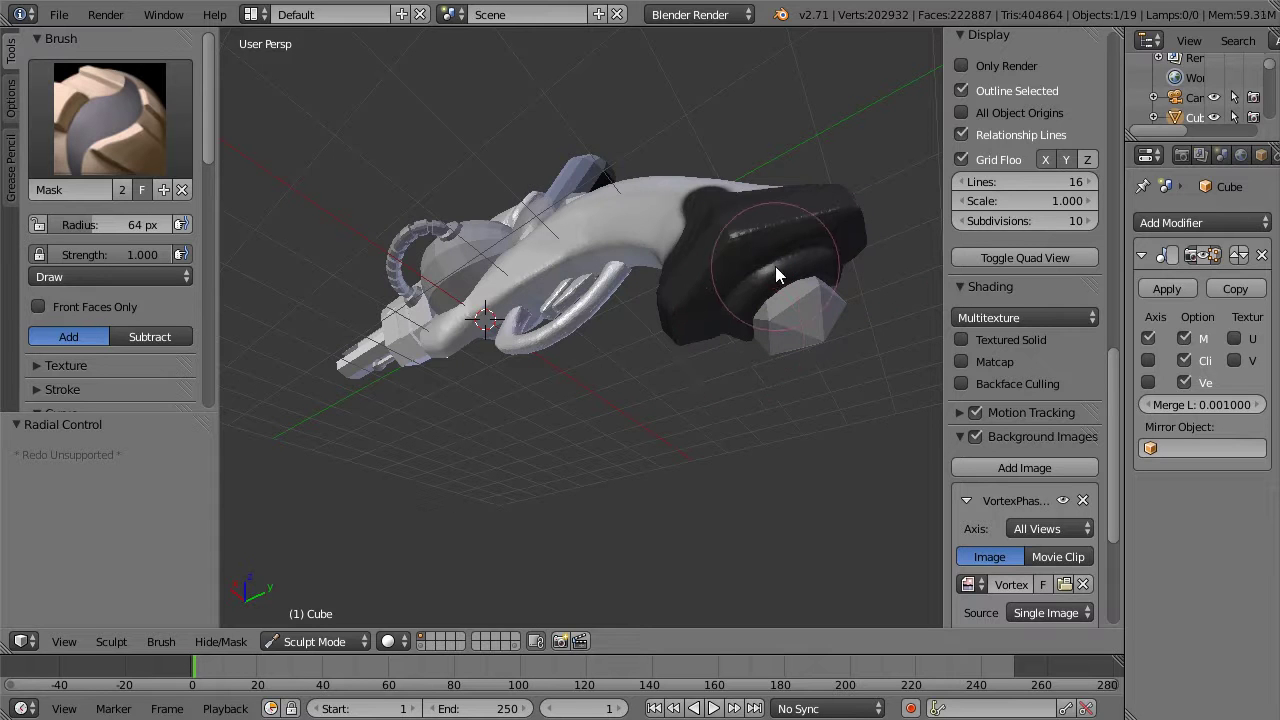
Step: Set the mask brush's radius to 33 px and refine the mask along the flared end's pointed upper rim
{"action": "middle_click_drag", "start_coordinate": [814, 168], "coordinate": [846, 294]}
{"action": "scroll", "coordinate": [862, 315], "scroll_direction": "up", "scroll_amount": 2}
{"action": "mouse_move", "coordinate": [846, 294]}
{"action": "middle_mouse_down", "text": "shift"}
{"action": "mouse_move", "coordinate": [682, 221]}
{"action": "mouse_move", "coordinate": [658, 227]}
{"action": "mouse_move", "coordinate": [712, 240]}
{"action": "middle_mouse_up", "text": "shift"}
{"action": "scroll", "coordinate": [658, 227], "scroll_direction": "up", "scroll_amount": 2}
{"action": "key", "text": "f"}
{"action": "left_click", "coordinate": [627, 283]}
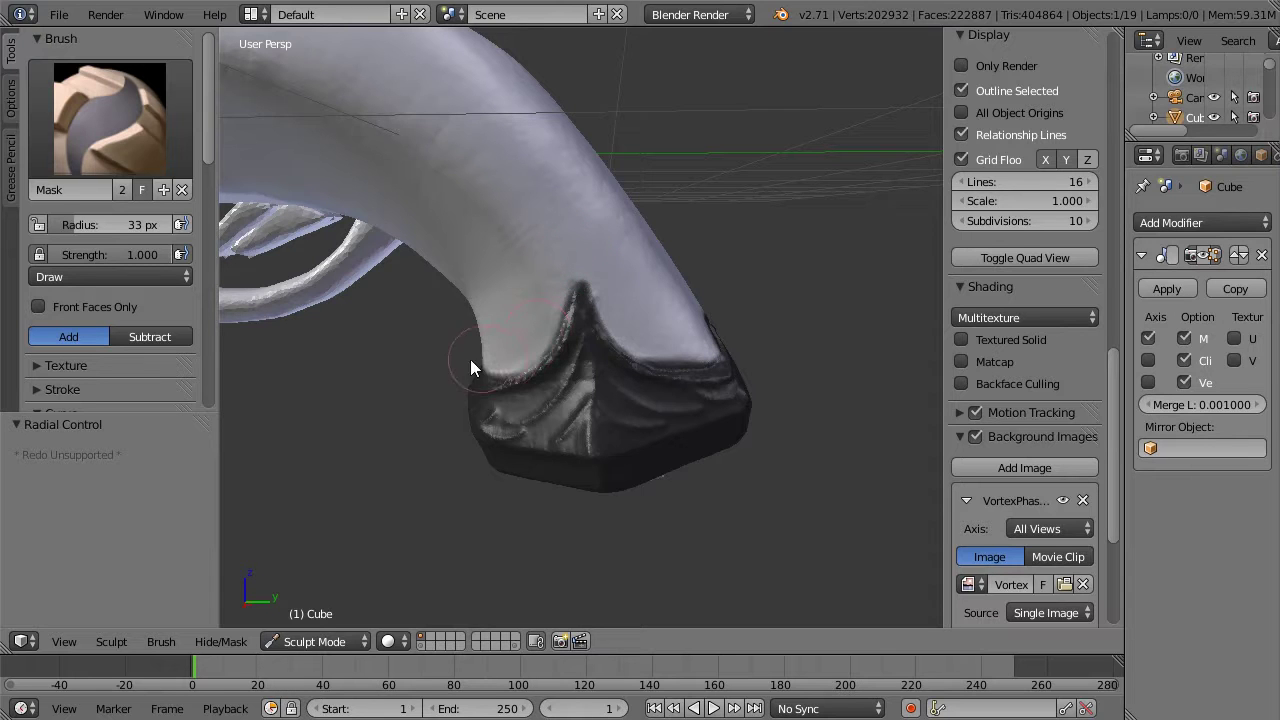
Step: Erase the excess mask above the rim on the back of the grip
{"action": "middle_click_drag", "start_coordinate": [743, 214], "coordinate": [849, 206]}
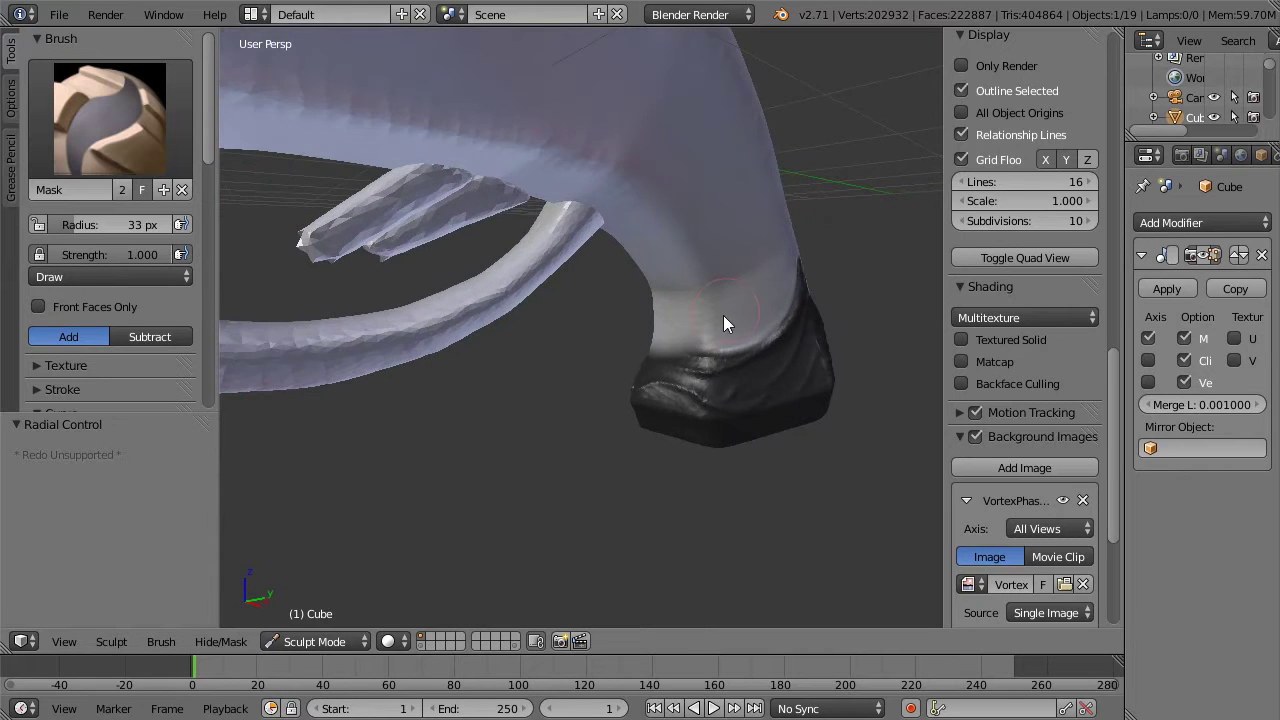
{"action": "middle_click_drag", "start_coordinate": [680, 306], "coordinate": [595, 254]}
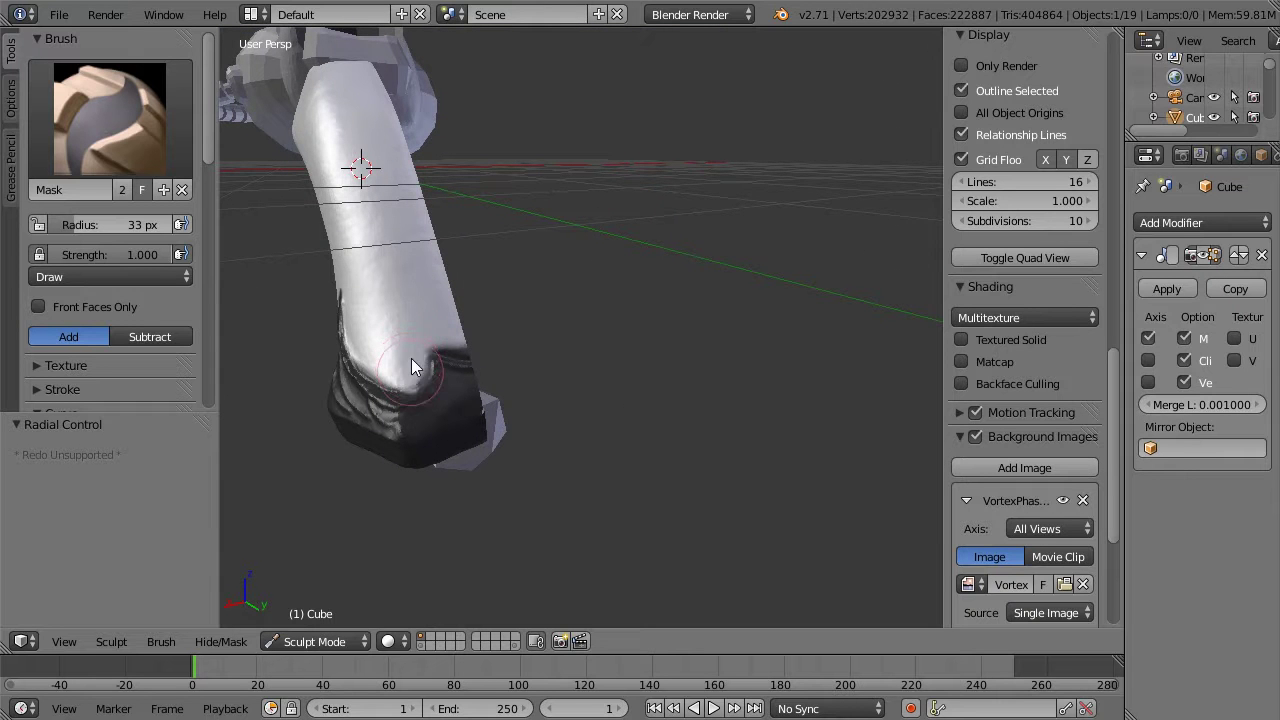
{"action": "left_click_drag", "start_coordinate": [421, 328], "coordinate": [467, 336], "text": "ctrl"}
{"action": "middle_click_drag", "start_coordinate": [686, 254], "coordinate": [802, 212]}
{"action": "scroll", "coordinate": [787, 244], "scroll_direction": "up", "scroll_amount": 3}
{"action": "scroll", "coordinate": [805, 211], "scroll_direction": "down", "scroll_amount": 5}
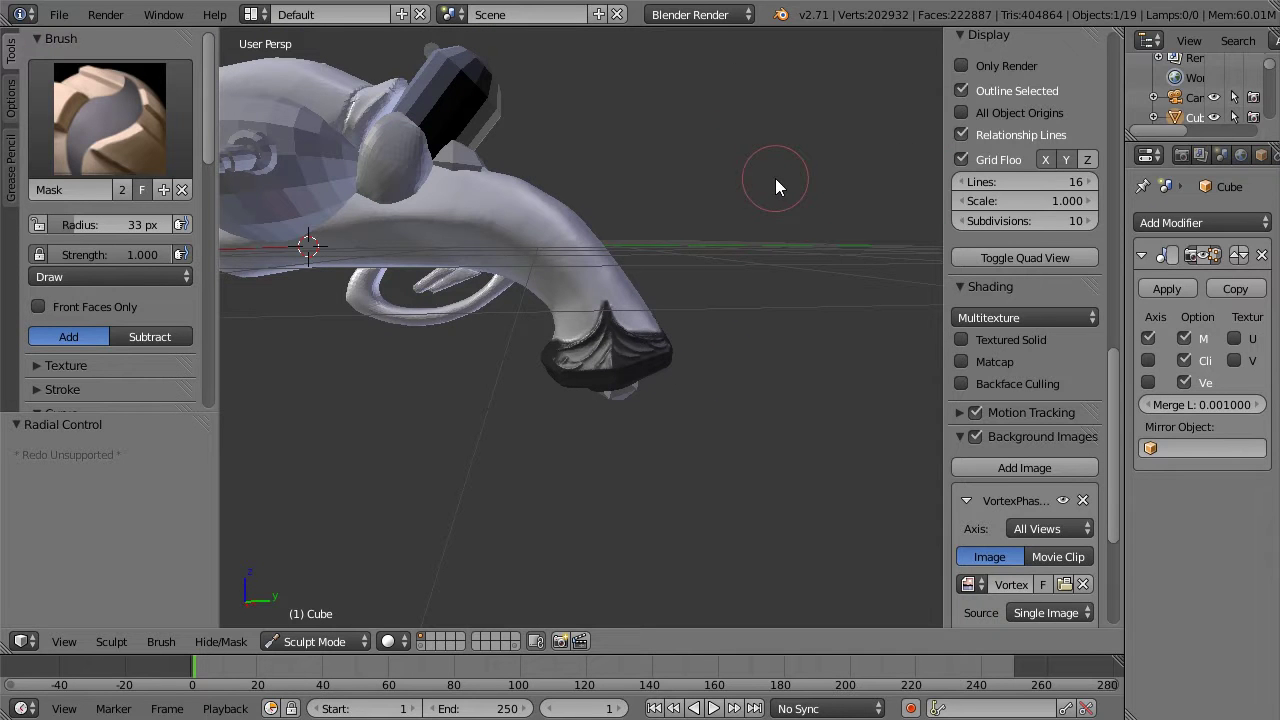
{"action": "middle_click_drag", "start_coordinate": [724, 203], "coordinate": [790, 226]}
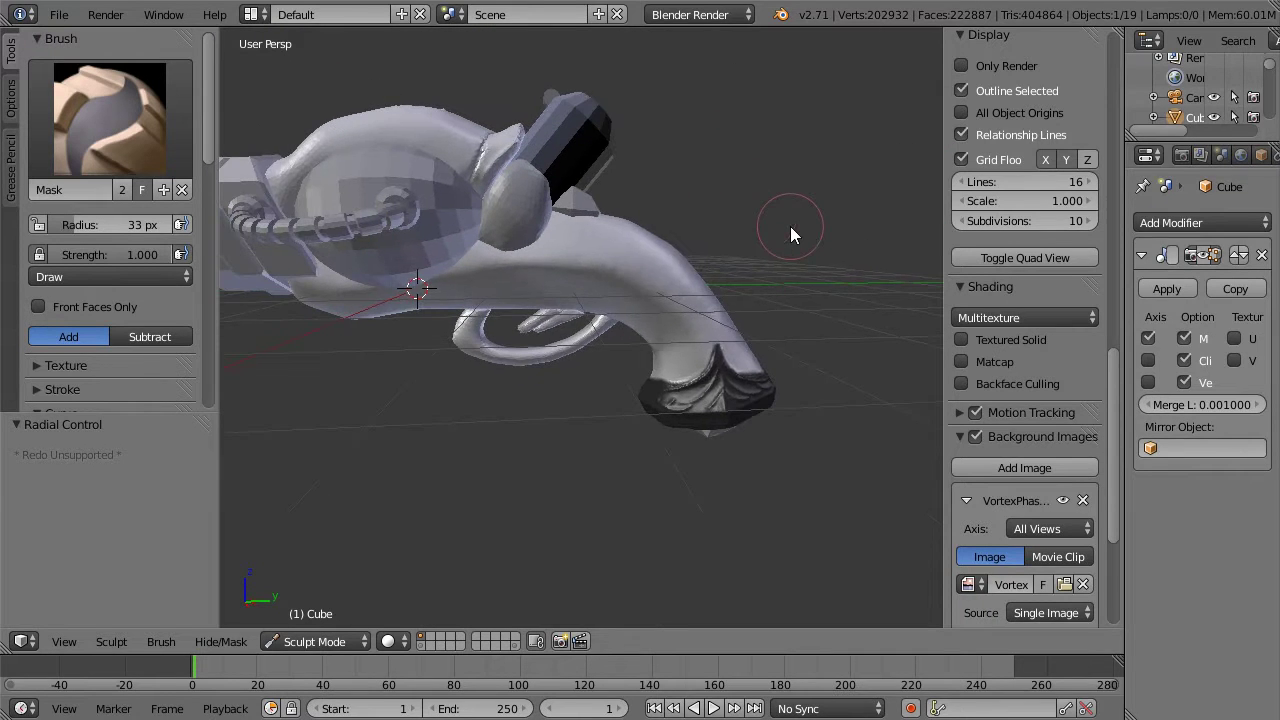
Step: Create a new sculpting brush based on Brush and name it "texture brush"
{"action": "left_click", "coordinate": [115, 106]}
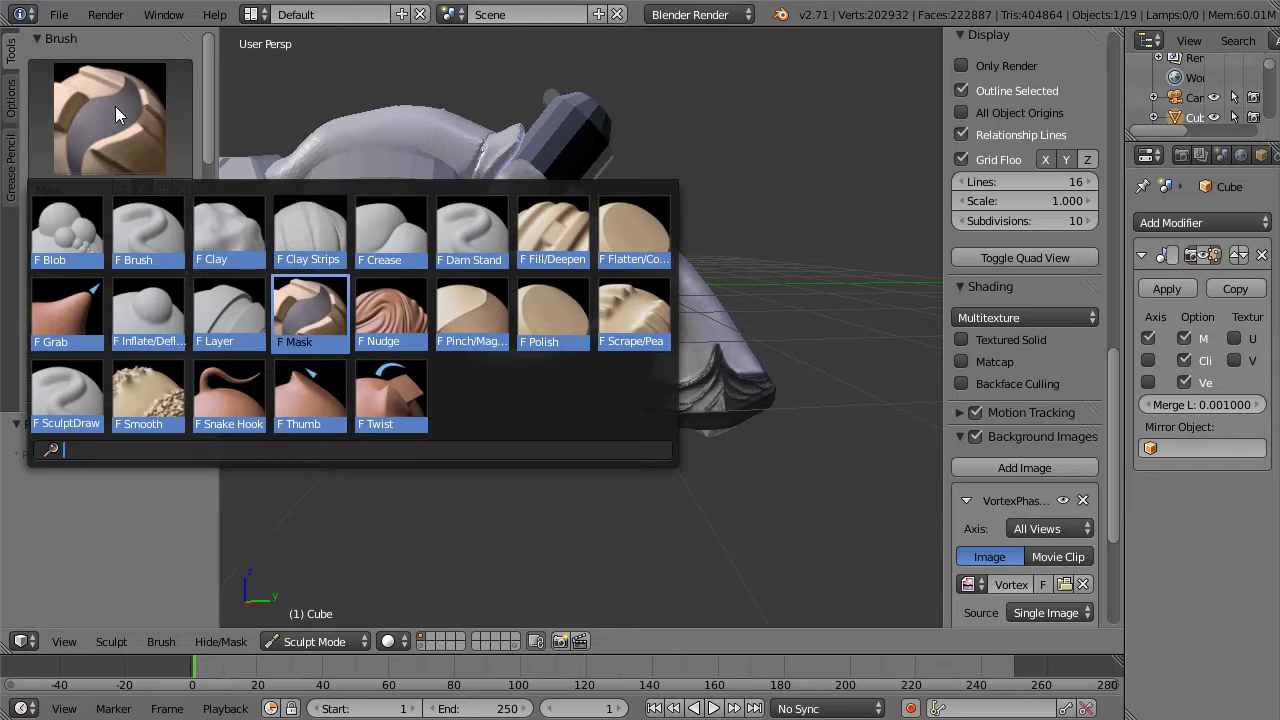
{"action": "left_click", "coordinate": [143, 232]}
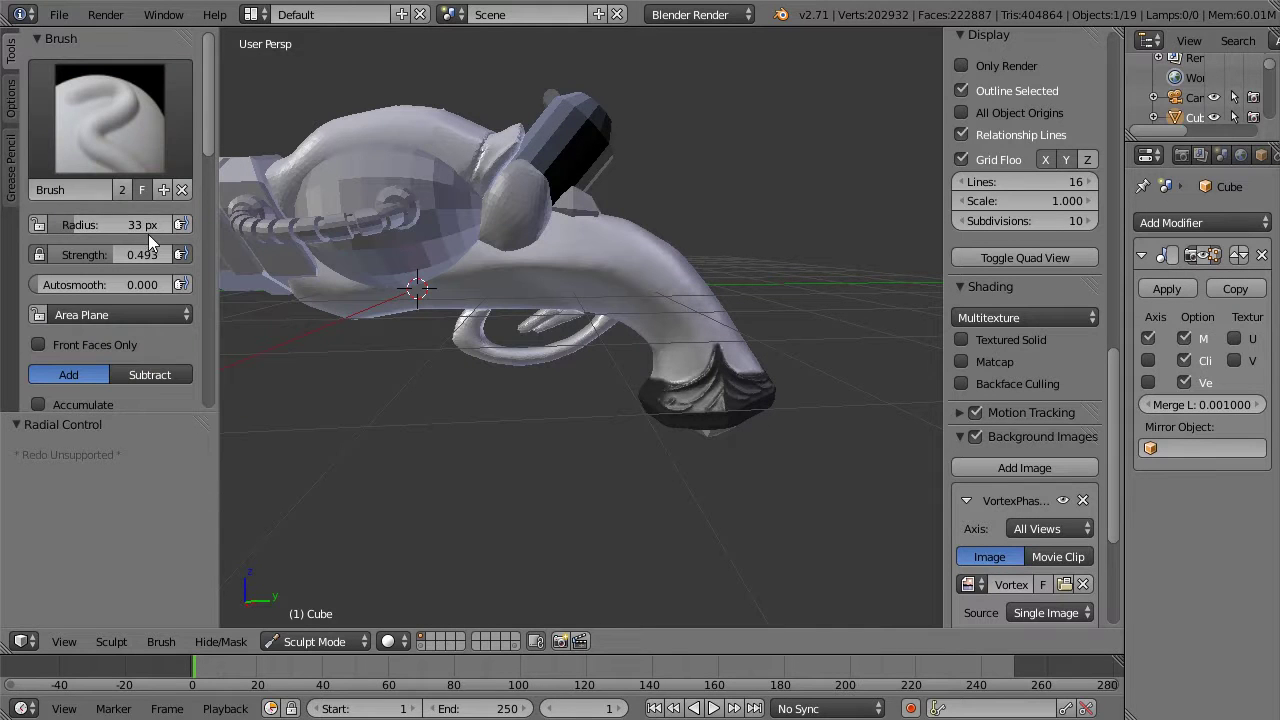
{"action": "left_click", "coordinate": [164, 189]}
{"action": "left_click", "coordinate": [57, 191]}
{"action": "type", "text": "texture brush"}
{"action": "key", "text": "Return"}
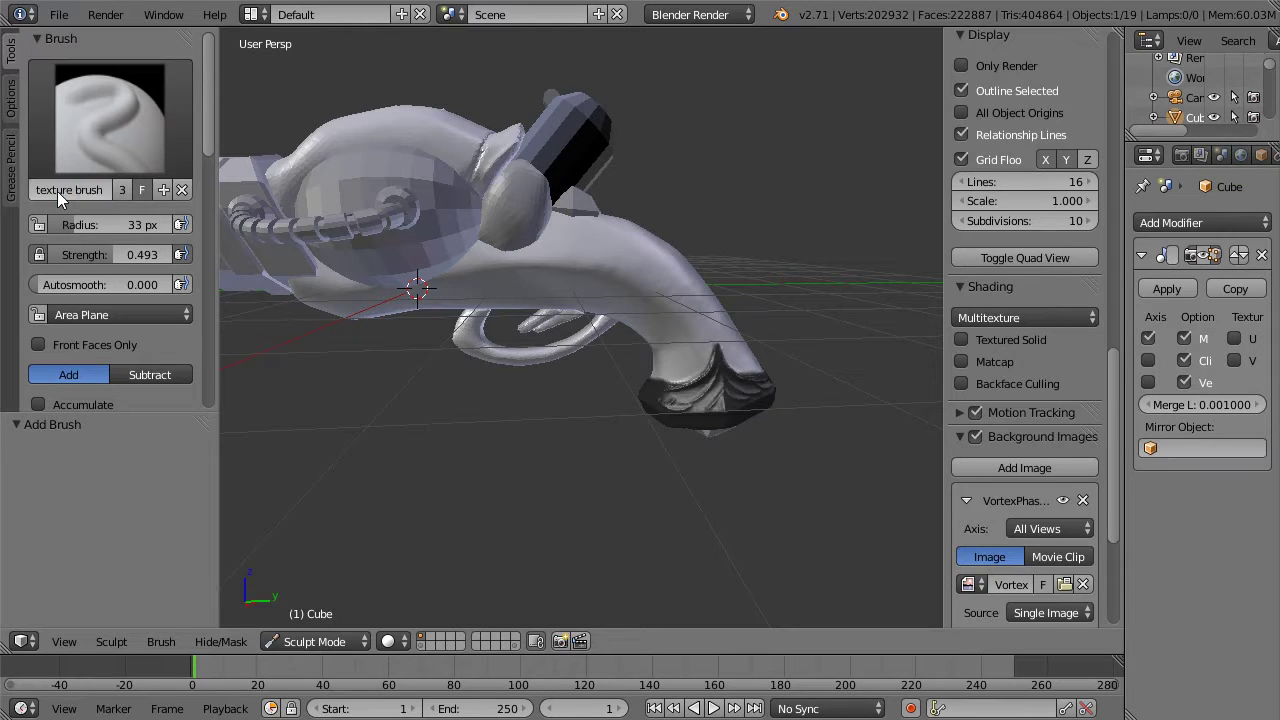
Step: Add a new texture to the texture brush
{"action": "mouse_move", "coordinate": [211, 106]}
{"action": "left_mouse_down"}
{"action": "mouse_move", "coordinate": [210, 213]}
{"action": "mouse_move", "coordinate": [205, 73]}
{"action": "mouse_move", "coordinate": [202, 172]}
{"action": "left_mouse_up"}
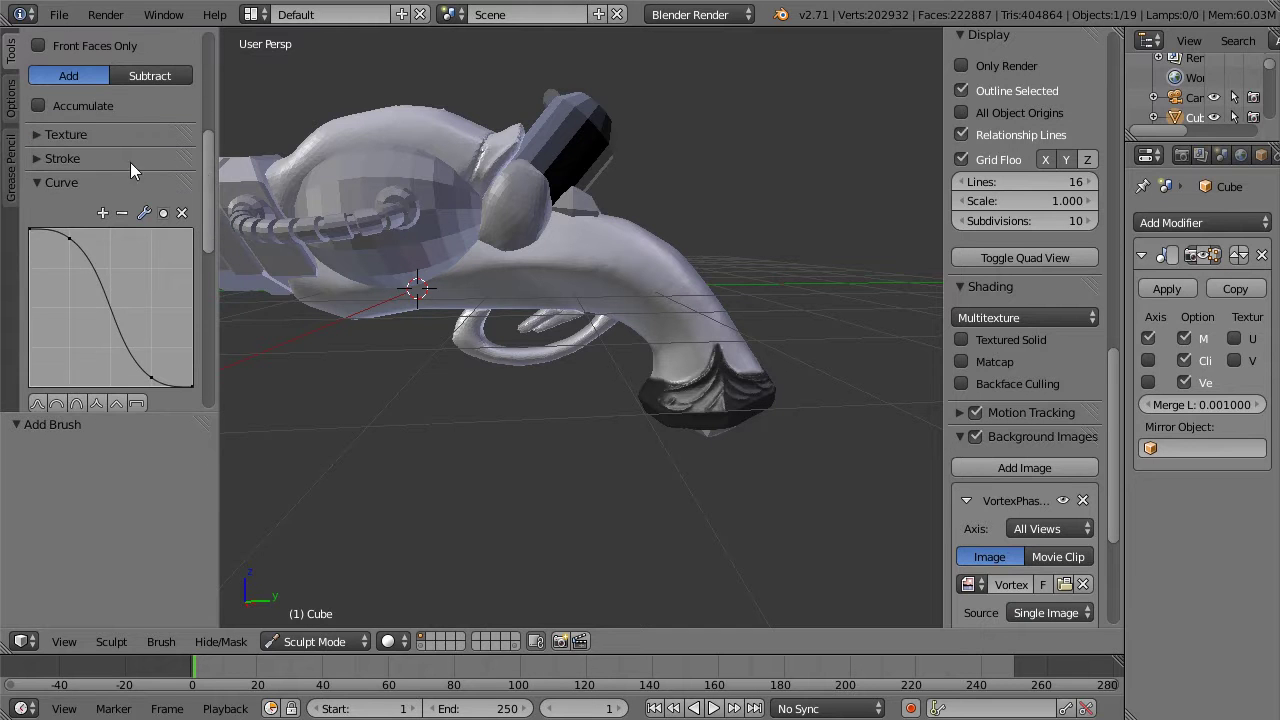
{"action": "left_click", "coordinate": [38, 134]}
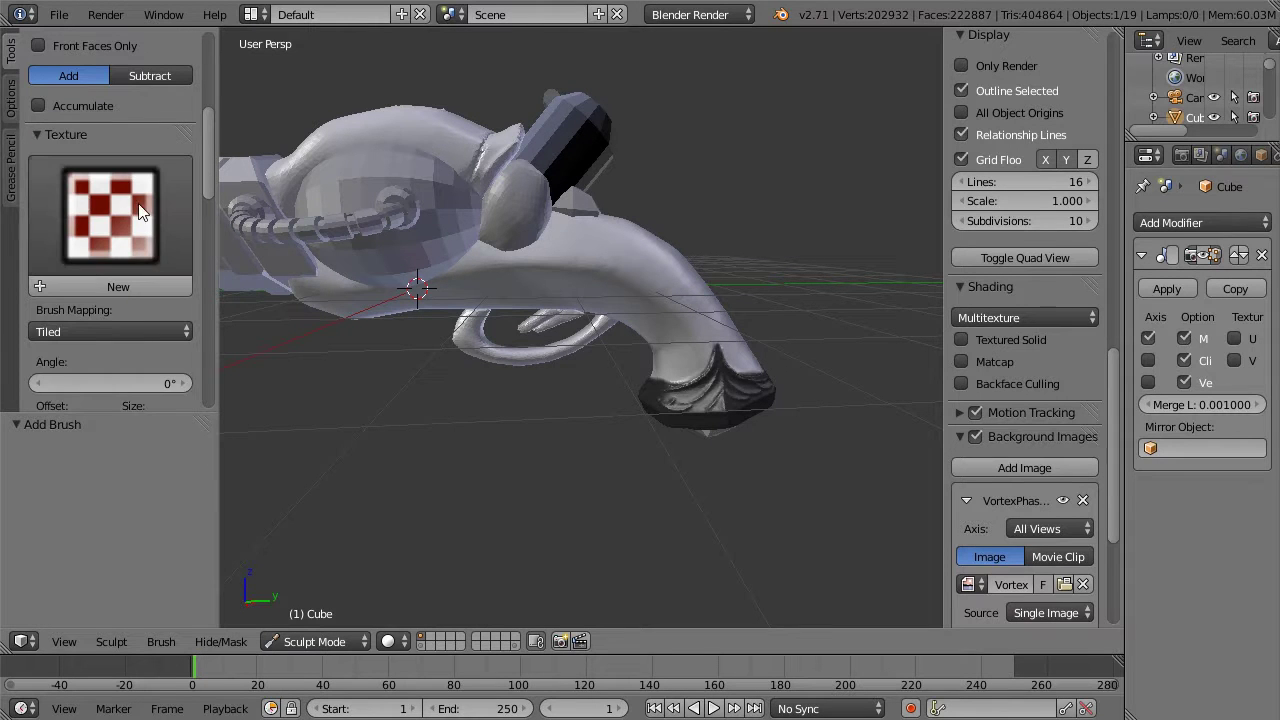
{"action": "left_click", "coordinate": [109, 240]}
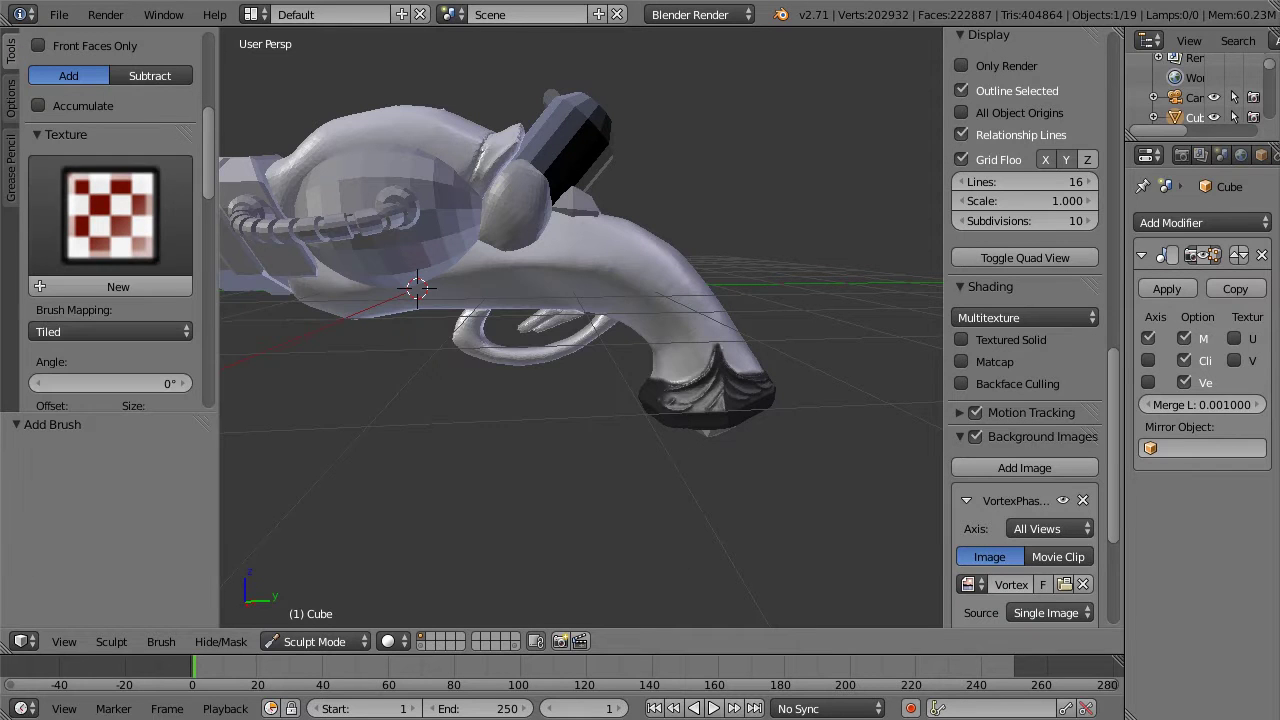
{"action": "left_click", "coordinate": [163, 287]}
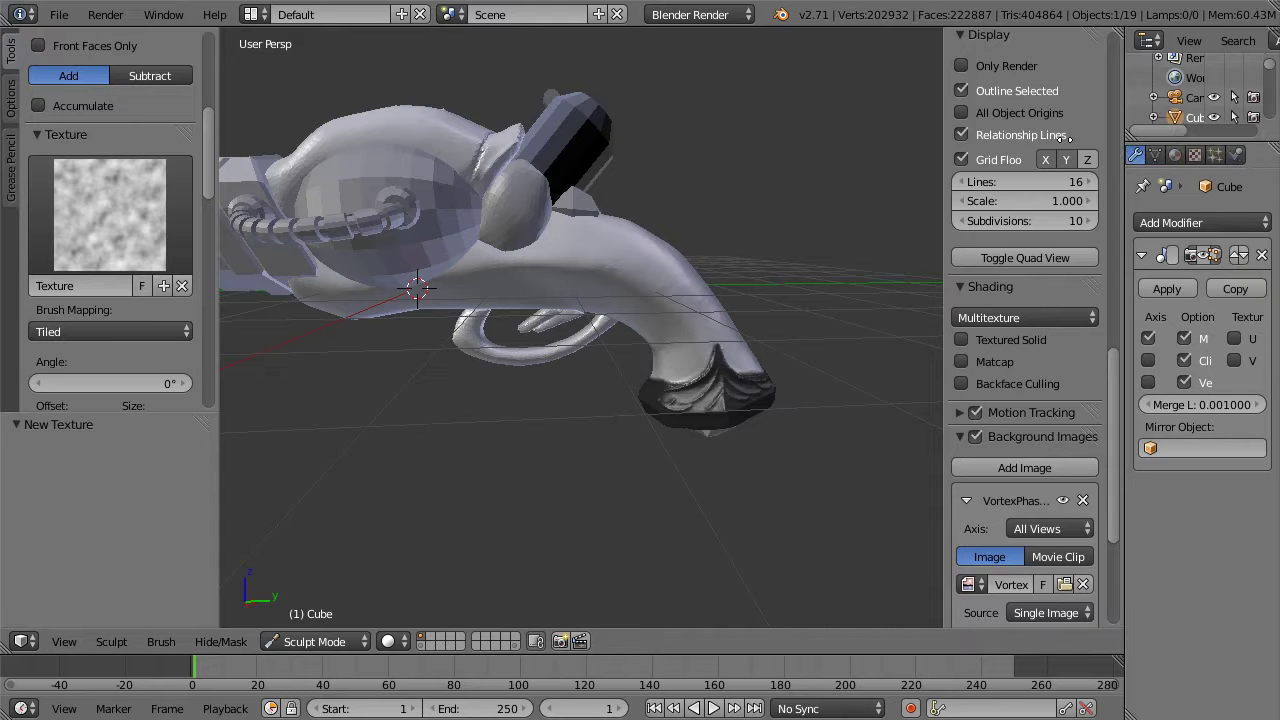
Step: Set the brush texture's type to Image or Movie and load the wood image from the Referenced Files folder
{"action": "left_click", "coordinate": [1190, 154]}
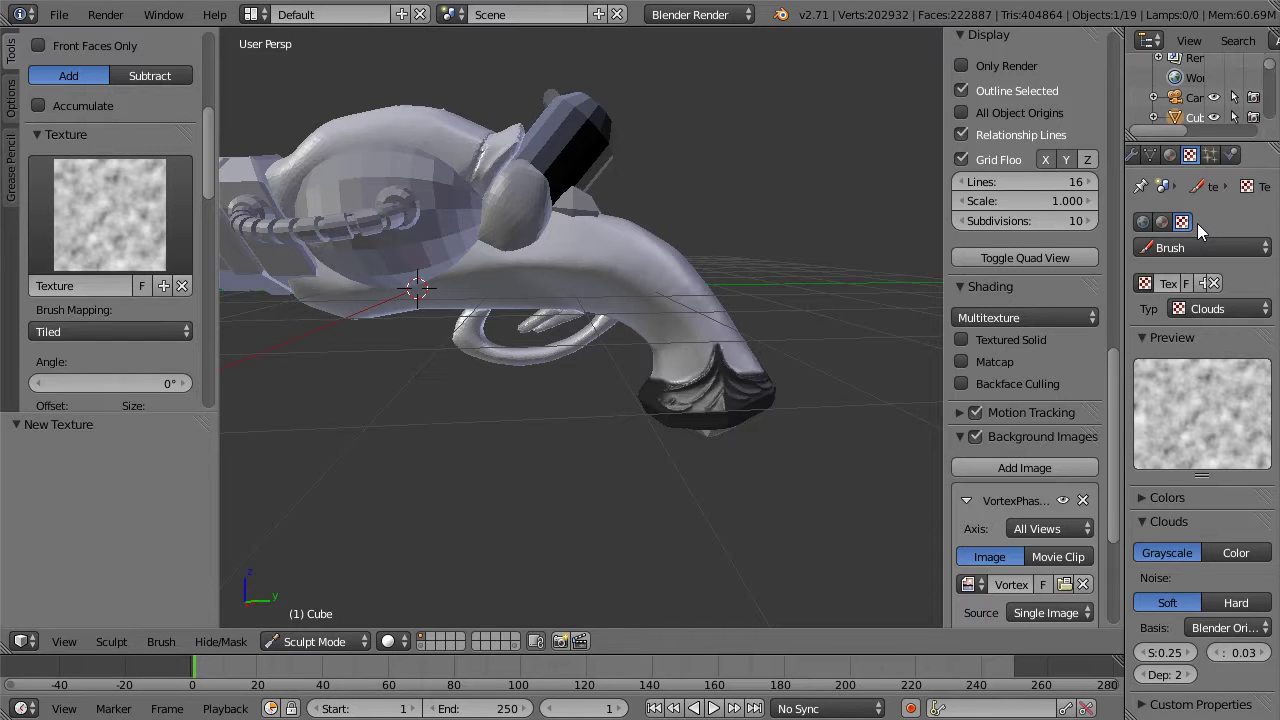
{"action": "left_click", "coordinate": [1222, 308]}
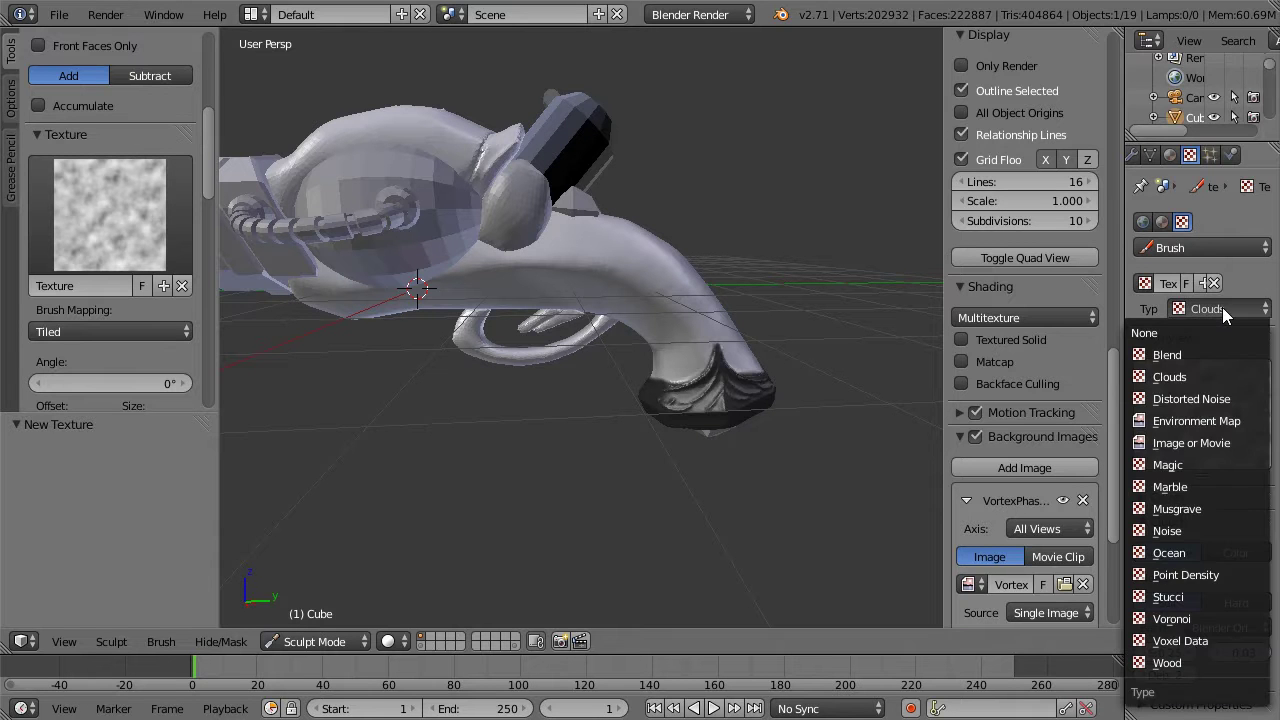
{"action": "left_click", "coordinate": [1205, 440]}
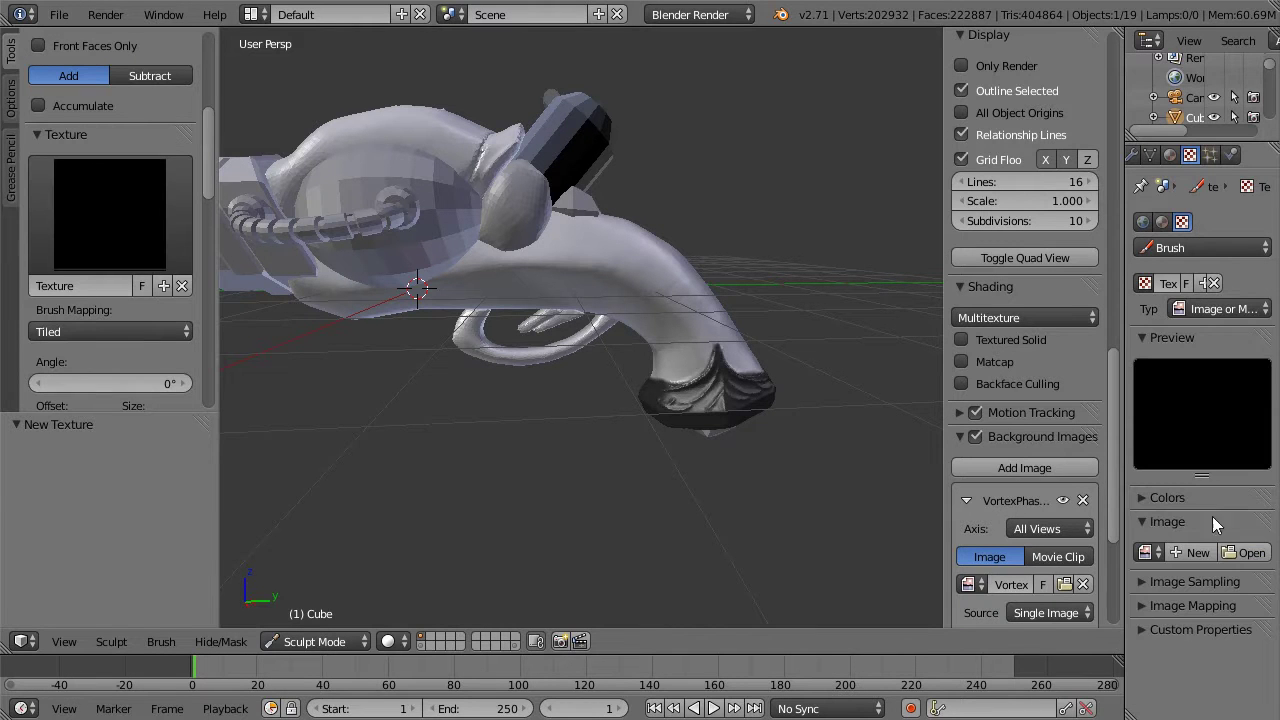
{"action": "left_click", "coordinate": [1240, 553]}
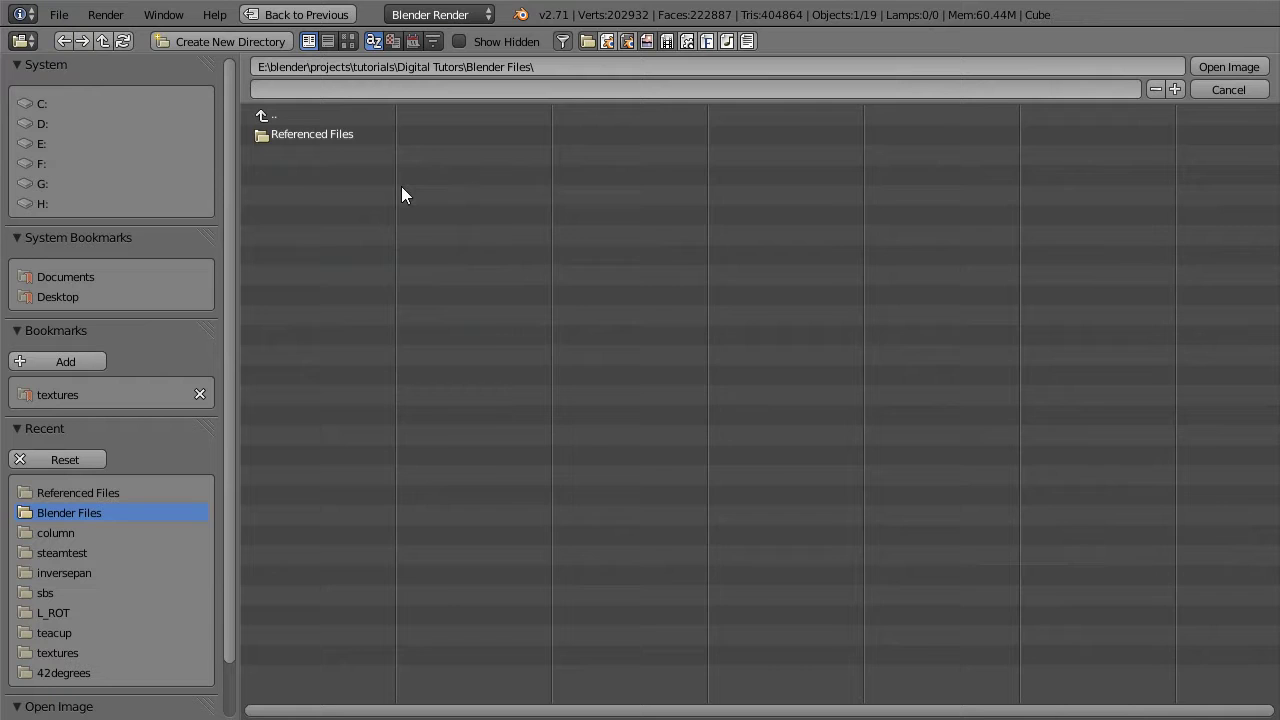
{"action": "left_click", "coordinate": [301, 140]}
{"action": "double_click", "coordinate": [299, 174]}
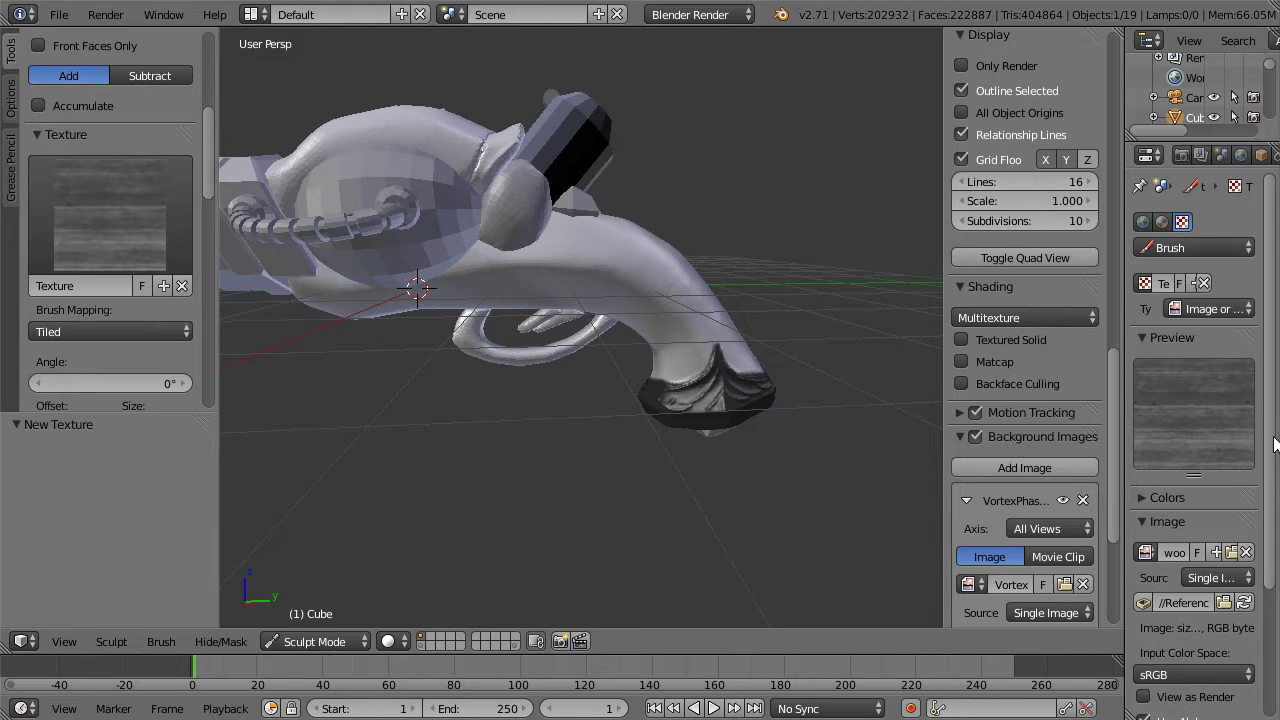
Step: Look through the wood texture's image and Image Sampling settings
{"action": "scroll", "coordinate": [1276, 483], "scroll_direction": "down", "scroll_amount": 2}
{"action": "scroll", "coordinate": [1276, 483], "scroll_direction": "down", "scroll_amount": 3}
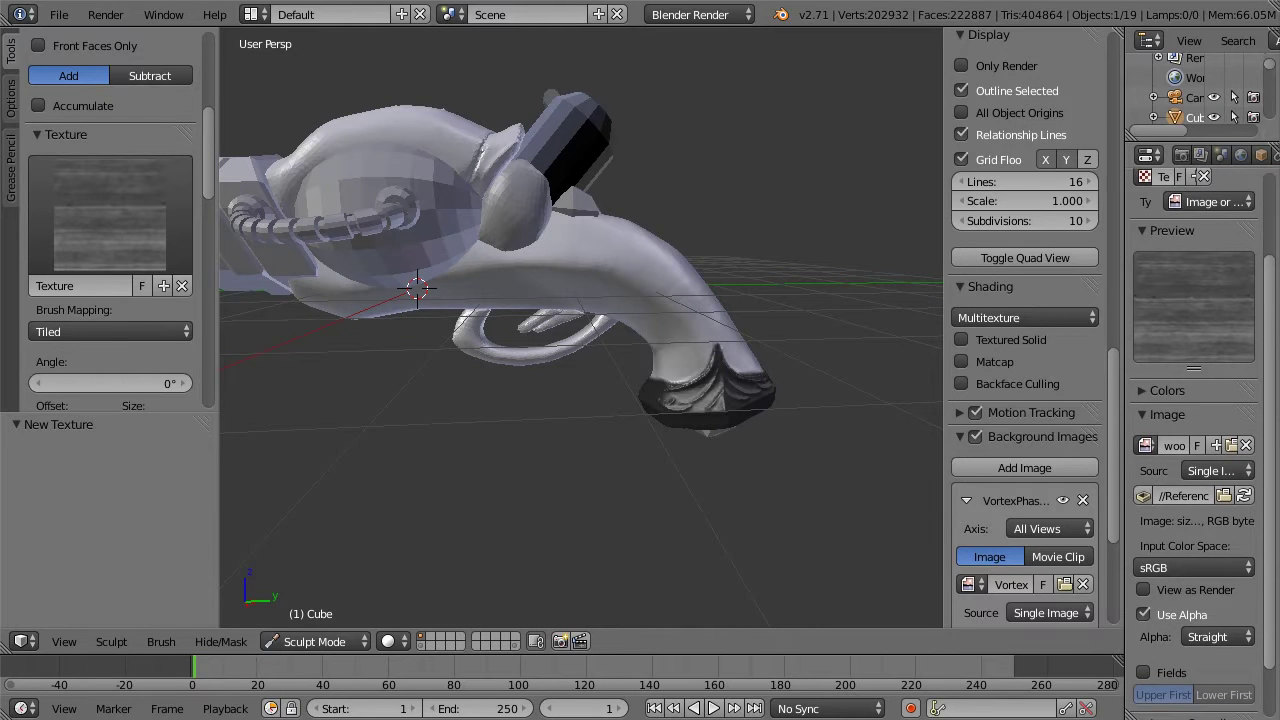
{"action": "scroll", "coordinate": [1270, 483], "scroll_direction": "down", "scroll_amount": 2}
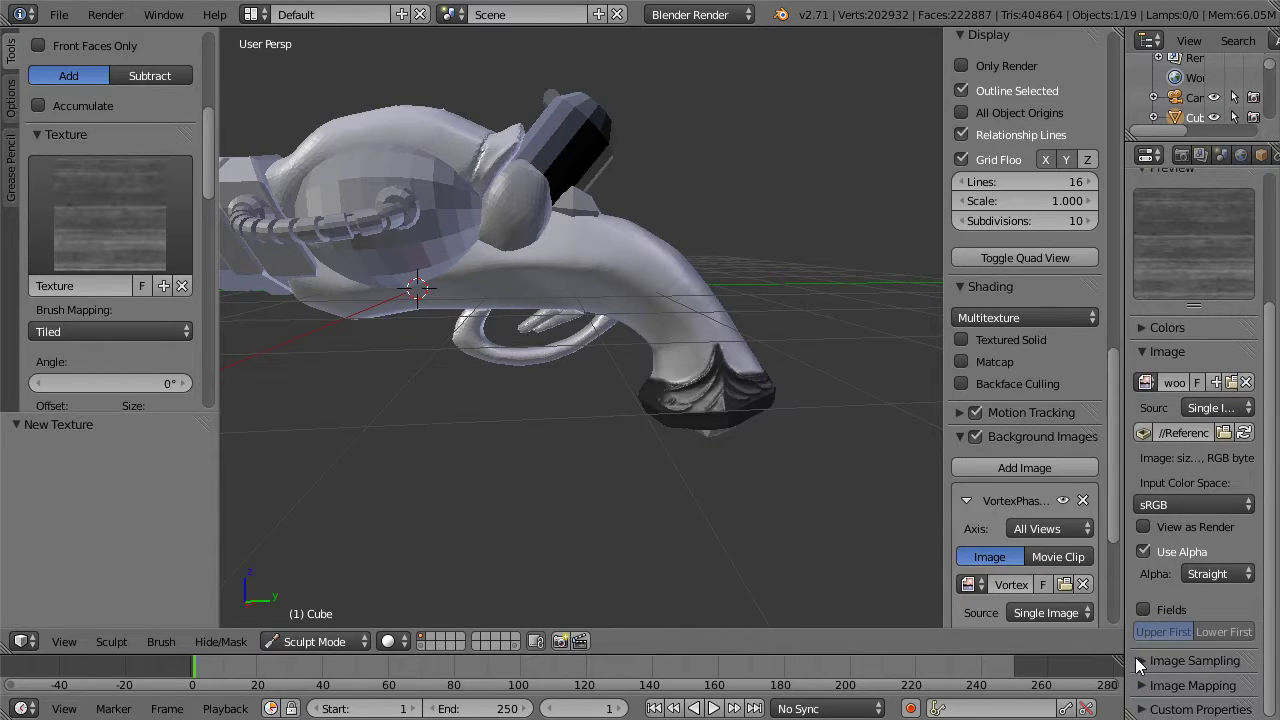
{"action": "scroll", "coordinate": [1140, 650], "scroll_direction": "down", "scroll_amount": 4}
{"action": "scroll", "coordinate": [1166, 599], "scroll_direction": "down", "scroll_amount": 5}
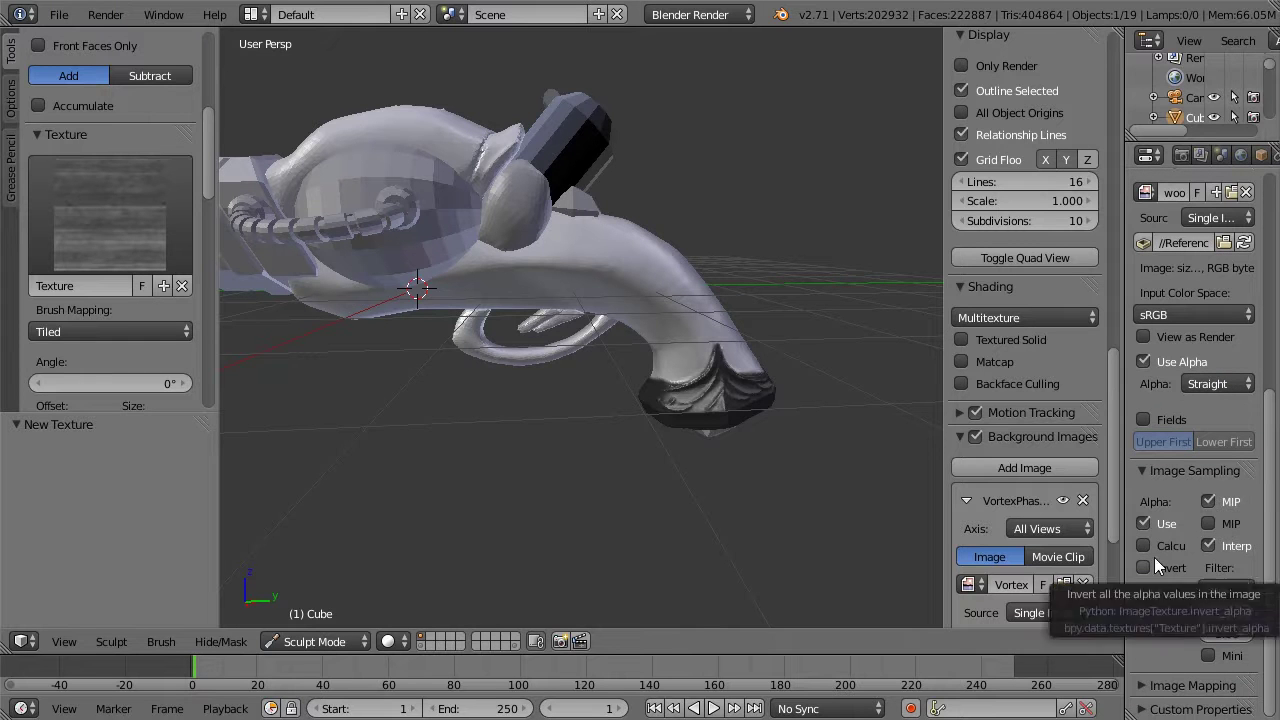
{"action": "scroll", "coordinate": [1168, 505], "scroll_direction": "up", "scroll_amount": 12}
{"action": "scroll", "coordinate": [1167, 501], "scroll_direction": "up", "scroll_amount": 4}
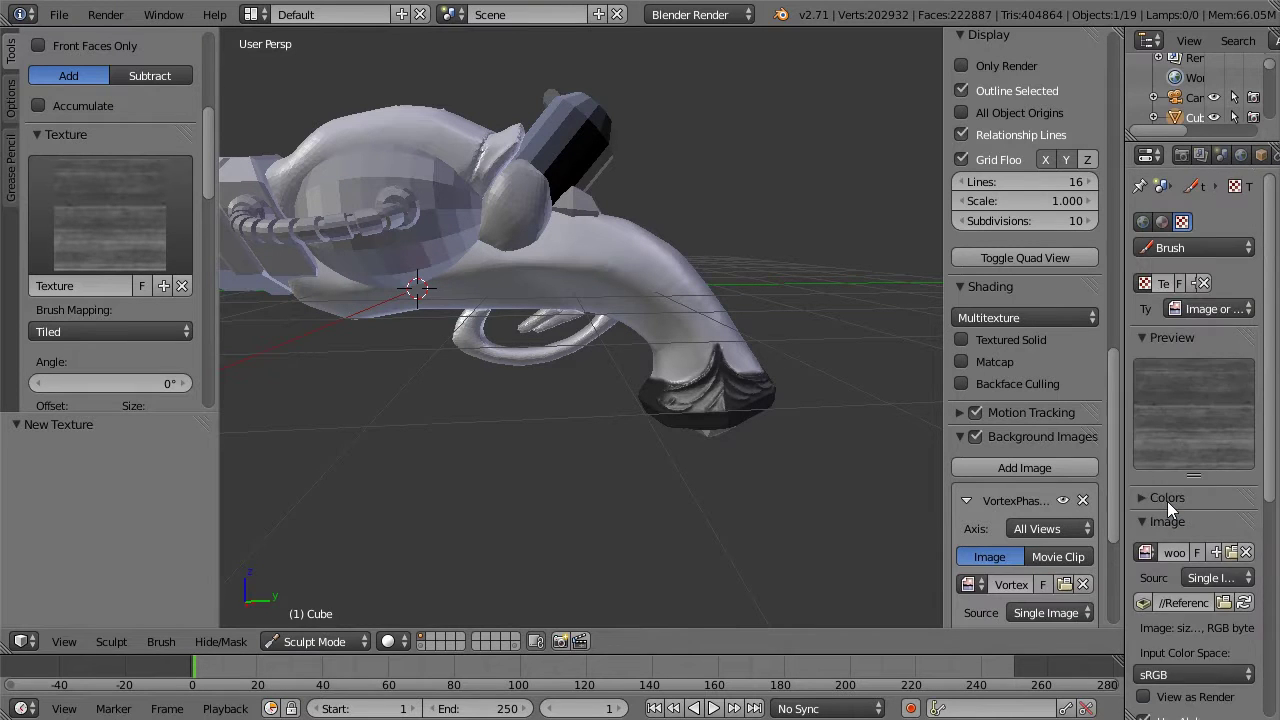
{"action": "middle_click_drag", "start_coordinate": [779, 204], "coordinate": [786, 194]}
Step: Try the Stencil brush mapping and check how the texture overlay sits over the gun
{"action": "mouse_move", "coordinate": [214, 164]}
{"action": "left_mouse_down"}
{"action": "mouse_move", "coordinate": [216, 76]}
{"action": "mouse_move", "coordinate": [209, 187]}
{"action": "left_mouse_up"}
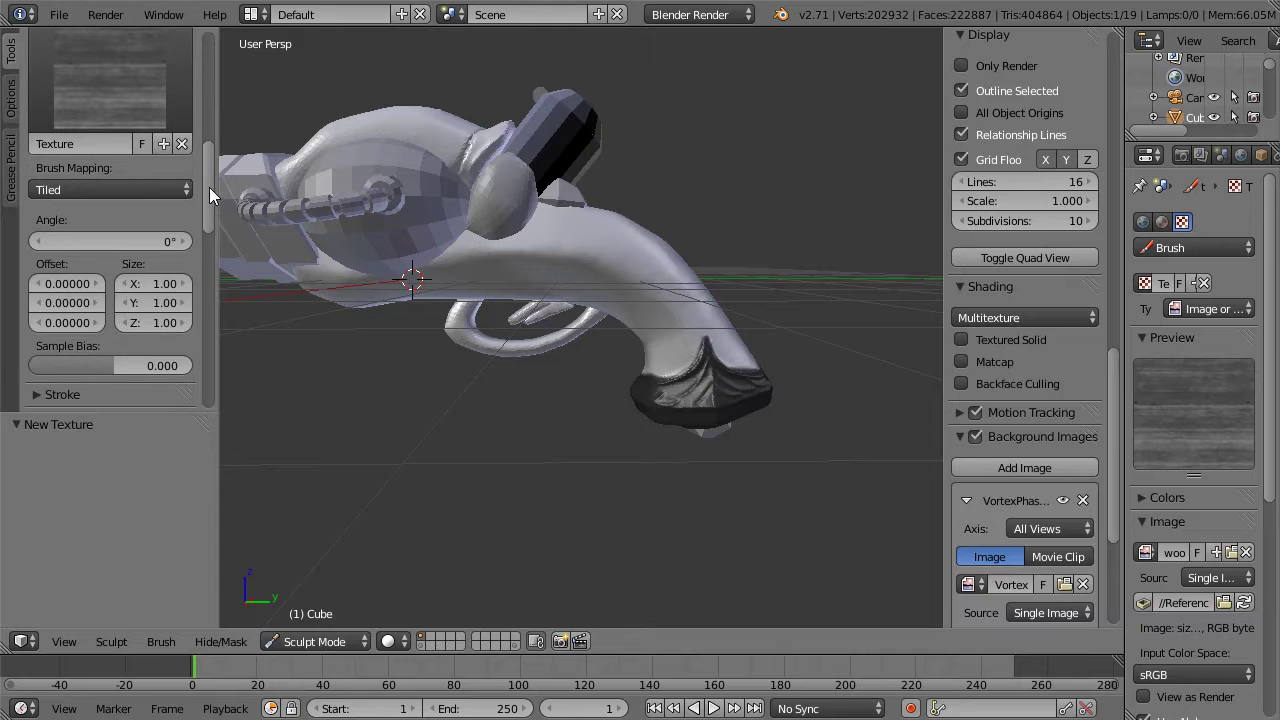
{"action": "left_click", "coordinate": [136, 189]}
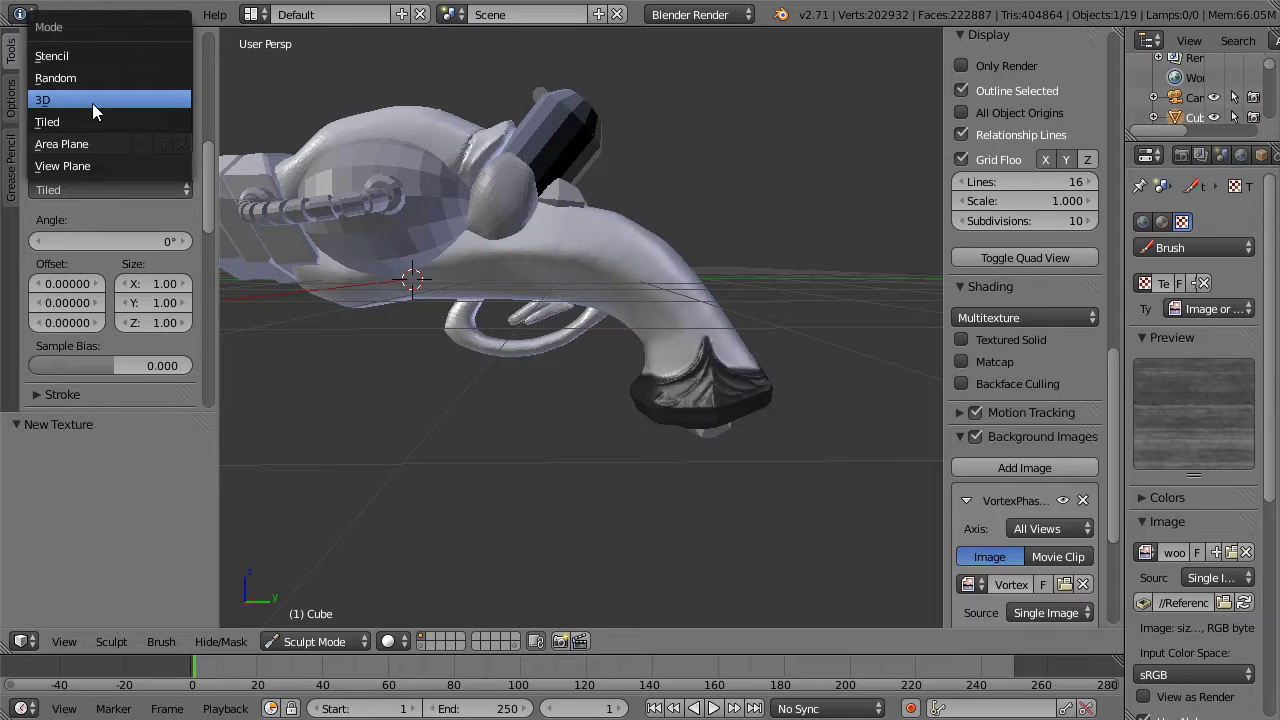
{"action": "left_click", "coordinate": [85, 55]}
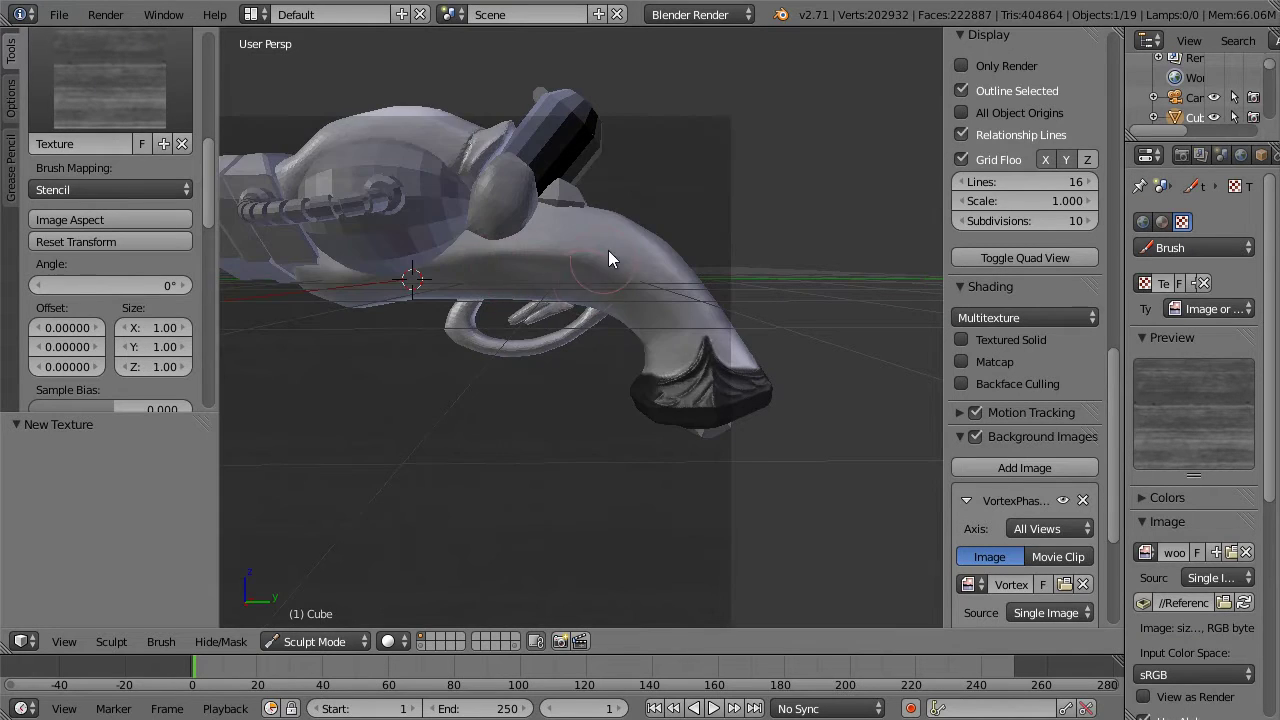
{"action": "scroll", "coordinate": [608, 255], "scroll_direction": "up", "scroll_amount": 5}
{"action": "scroll", "coordinate": [608, 258], "scroll_direction": "down", "scroll_amount": 4}
{"action": "scroll", "coordinate": [600, 260], "scroll_direction": "down", "scroll_amount": 3}
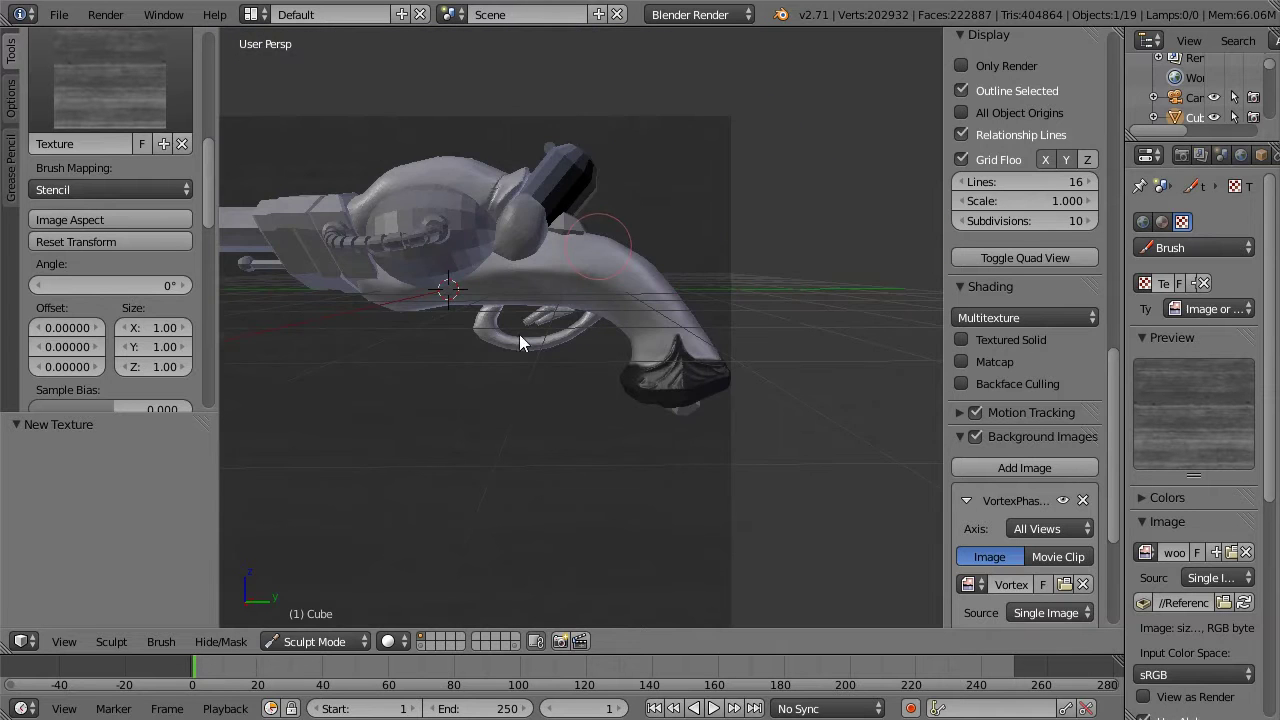
{"action": "middle_click_drag", "start_coordinate": [534, 297], "coordinate": [433, 297]}
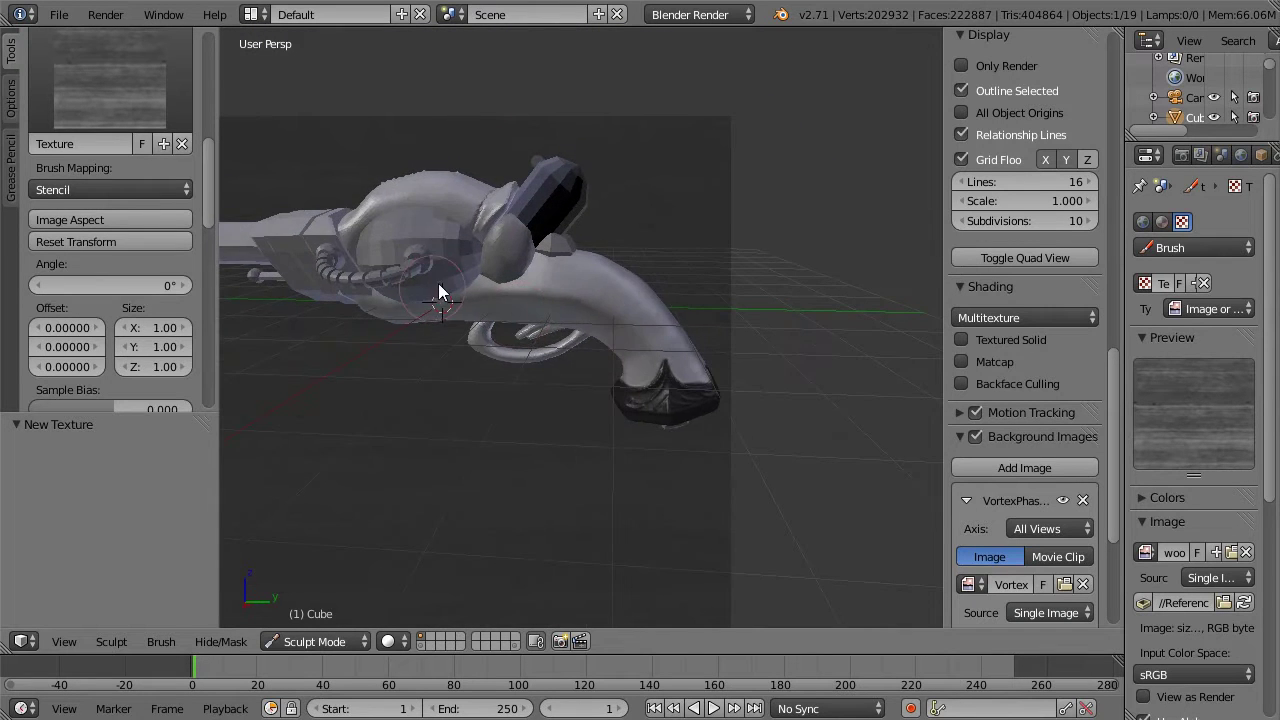
Step: Set the texture's brush mapping to Area Plane and enlarge the brush over the grip
{"action": "left_click", "coordinate": [137, 188]}
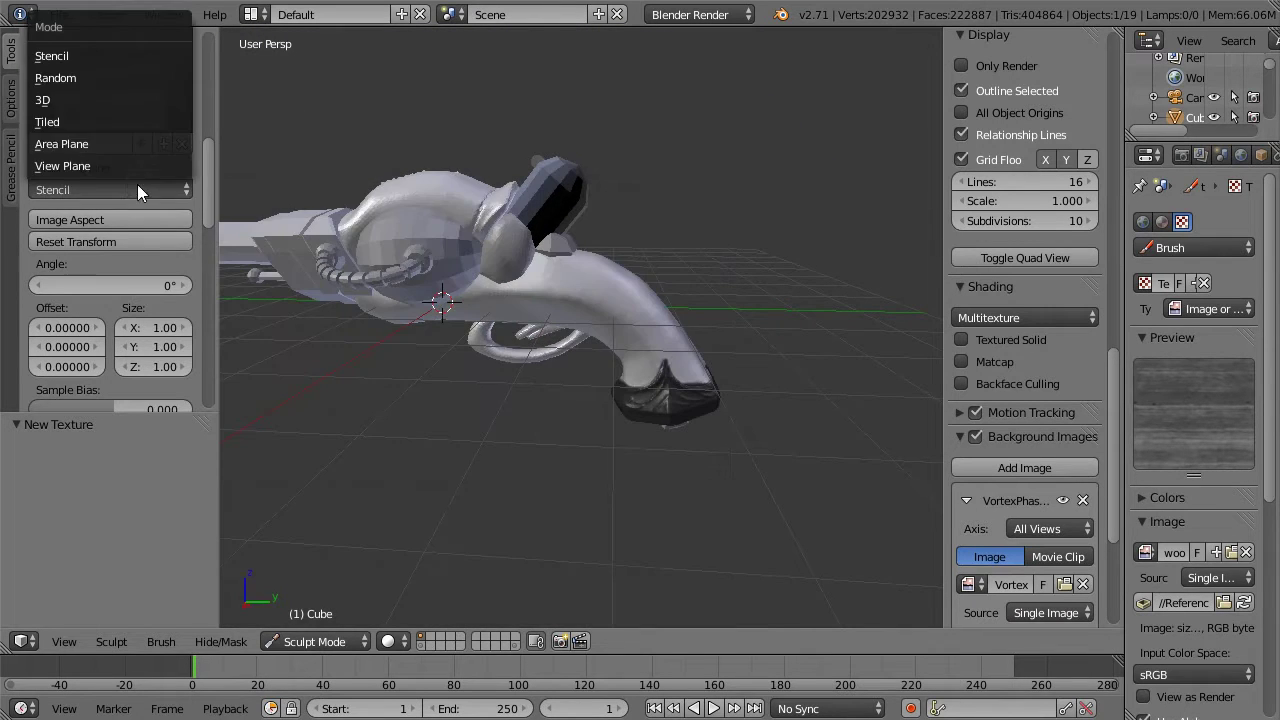
{"action": "left_click", "coordinate": [82, 147]}
{"action": "mouse_move", "coordinate": [718, 299]}
{"action": "middle_mouse_down"}
{"action": "mouse_move", "coordinate": [588, 365]}
{"action": "mouse_move", "coordinate": [700, 337]}
{"action": "middle_mouse_up"}
{"action": "mouse_move", "coordinate": [563, 335]}
{"action": "middle_mouse_down"}
{"action": "mouse_move", "coordinate": [650, 311]}
{"action": "mouse_move", "coordinate": [631, 315]}
{"action": "middle_mouse_up"}
{"action": "scroll", "coordinate": [629, 314], "scroll_direction": "up", "scroll_amount": 2}
{"action": "left_click_drag", "start_coordinate": [631, 315], "coordinate": [637, 316]}
{"action": "left_click", "coordinate": [637, 316]}
{"action": "middle_click_drag", "start_coordinate": [635, 311], "coordinate": [616, 301]}
Step: Try wood-grain strokes along the upper part of the grip, inspect the relief and undo them
{"action": "left_click_drag", "start_coordinate": [493, 305], "coordinate": [605, 299]}
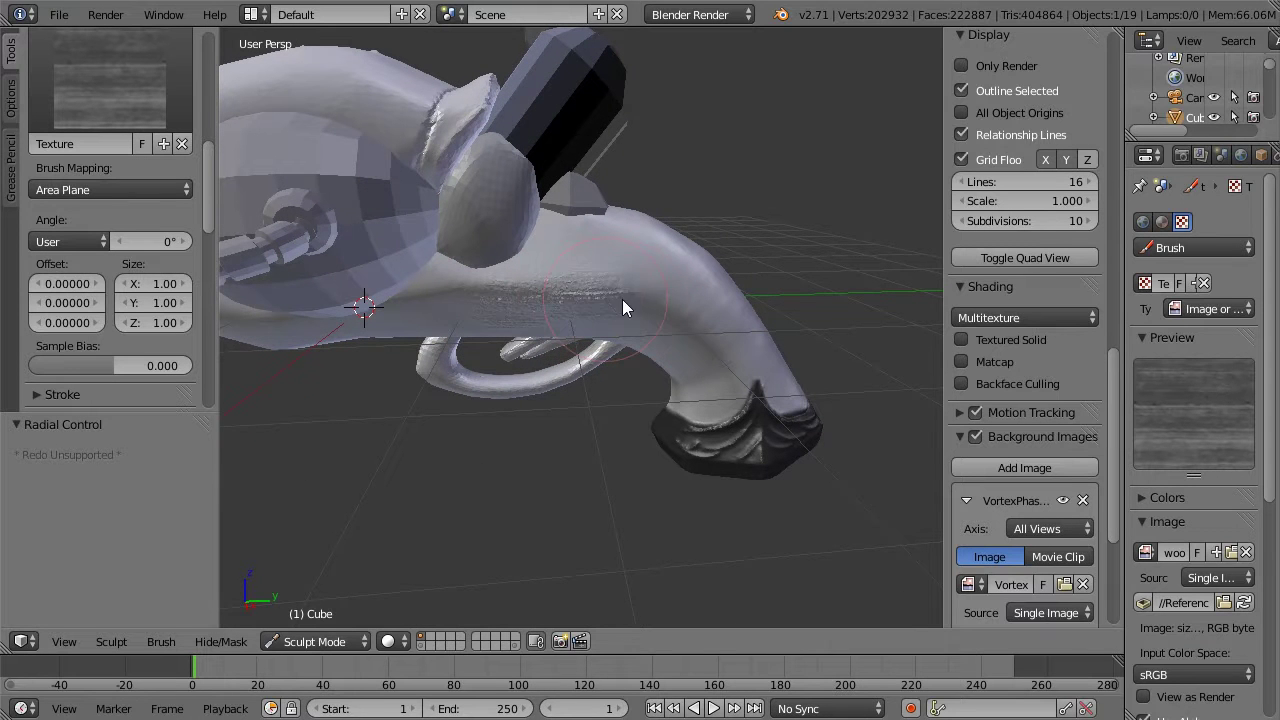
{"action": "left_click_drag", "start_coordinate": [477, 306], "coordinate": [612, 305]}
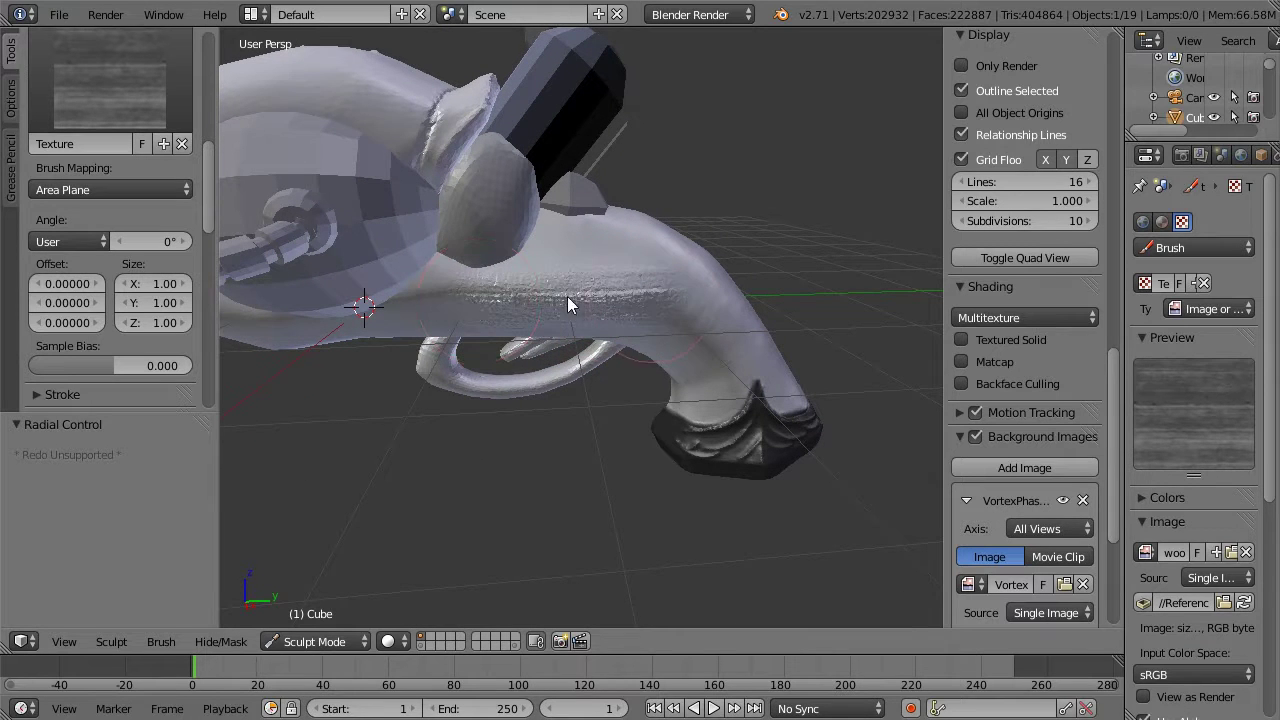
{"action": "scroll", "coordinate": [701, 288], "scroll_direction": "up", "scroll_amount": 5}
{"action": "scroll", "coordinate": [701, 288], "scroll_direction": "down", "scroll_amount": 5}
{"action": "middle_click_drag", "start_coordinate": [709, 277], "coordinate": [676, 227]}
{"action": "key", "text": "ctrl+z"}
{"action": "key", "text": "ctrl+z"}
Step: Set the brush strength to about 0.21, sculpt subtle wood grain along the grip and check the relief from several angles
{"action": "middle_click_drag", "start_coordinate": [656, 182], "coordinate": [709, 223]}
{"action": "key", "text": "shift+f"}
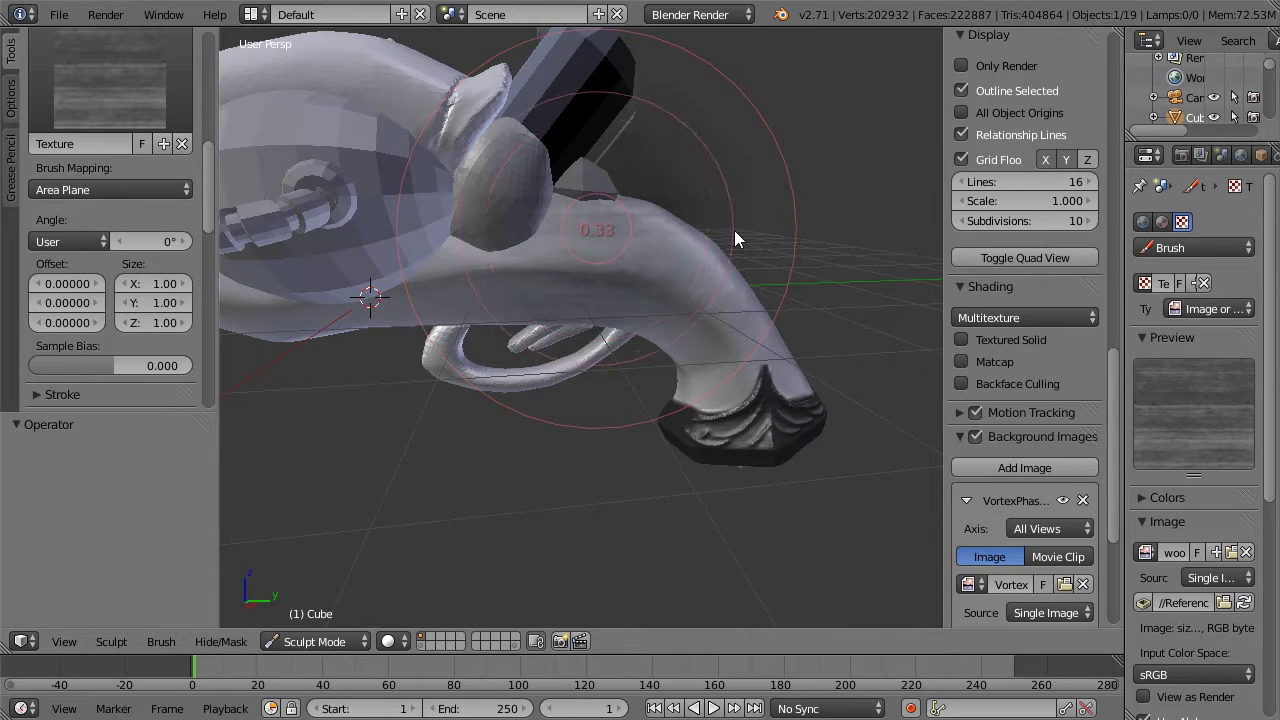
{"action": "left_click", "coordinate": [761, 238]}
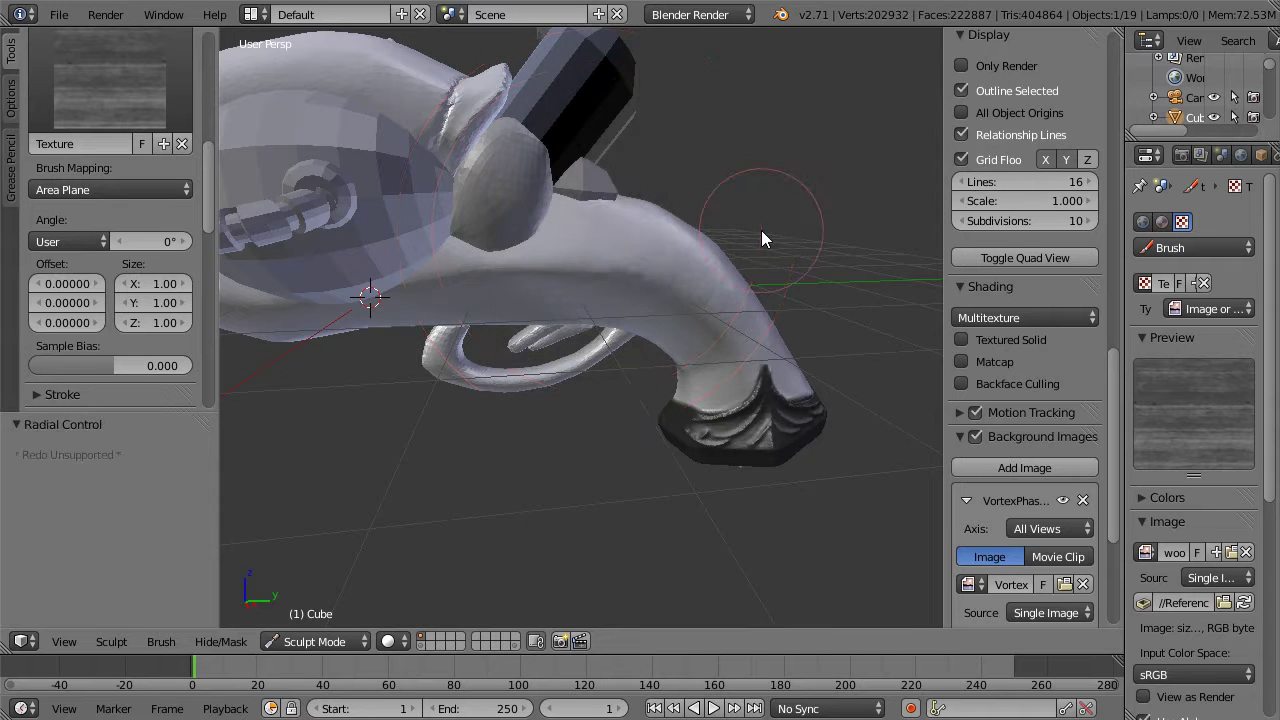
{"action": "mouse_move", "coordinate": [592, 288]}
{"action": "left_mouse_down"}
{"action": "mouse_move", "coordinate": [683, 260]}
{"action": "mouse_move", "coordinate": [598, 239]}
{"action": "mouse_move", "coordinate": [592, 271]}
{"action": "mouse_move", "coordinate": [708, 338]}
{"action": "mouse_move", "coordinate": [745, 340]}
{"action": "mouse_move", "coordinate": [692, 387]}
{"action": "mouse_move", "coordinate": [798, 369]}
{"action": "mouse_move", "coordinate": [780, 307]}
{"action": "left_mouse_up"}
{"action": "middle_click_drag", "start_coordinate": [826, 224], "coordinate": [614, 270]}
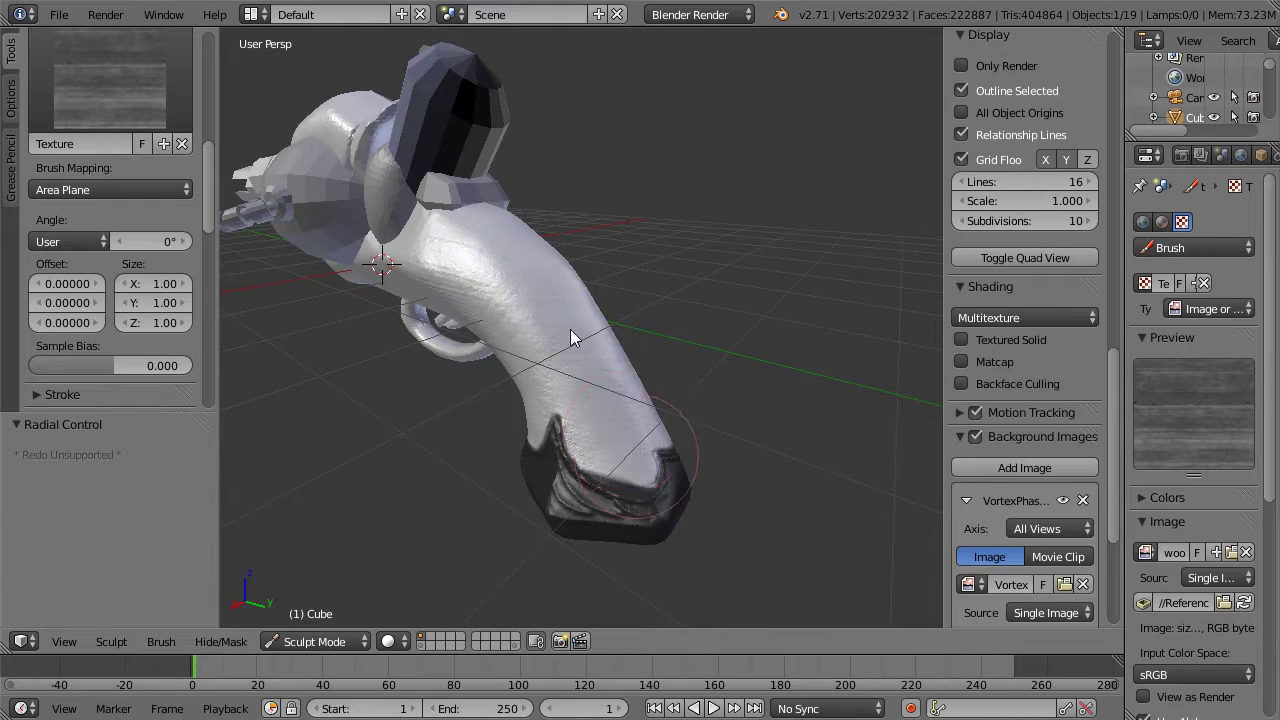
{"action": "middle_click_drag", "start_coordinate": [676, 196], "coordinate": [709, 163]}
{"action": "key", "text": "Left"}
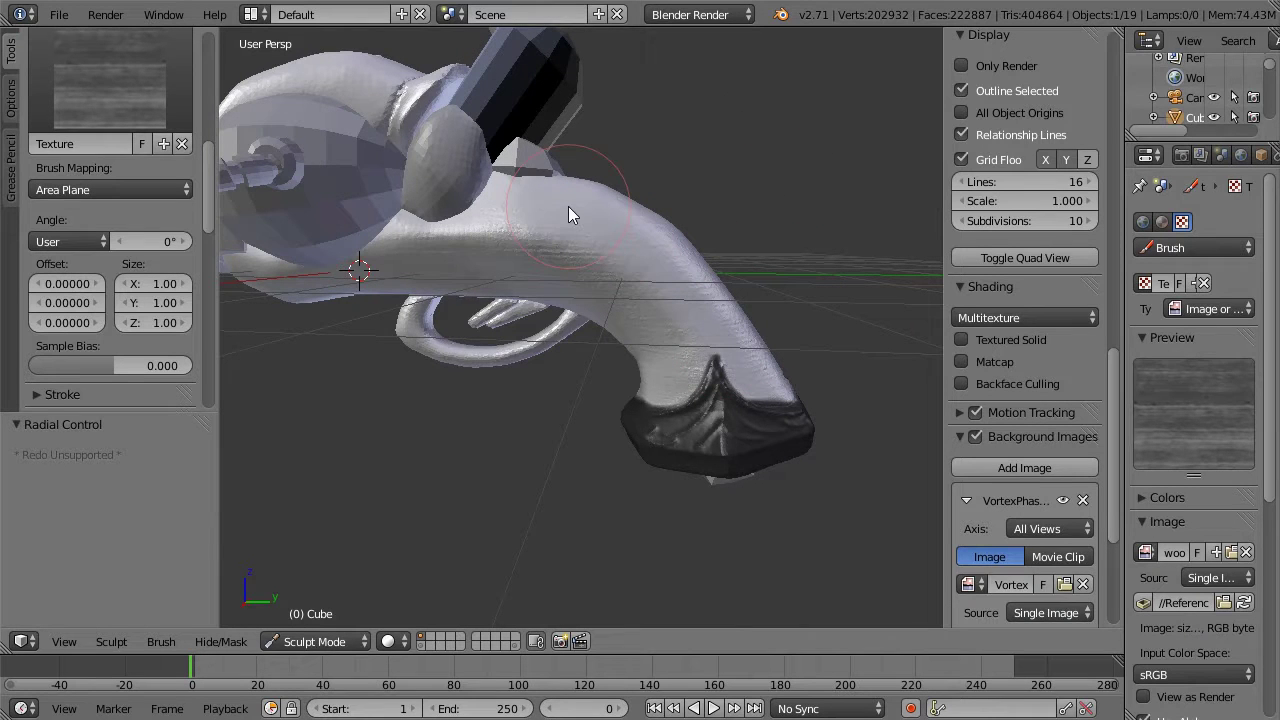
{"action": "middle_click_drag", "start_coordinate": [689, 186], "coordinate": [629, 235]}
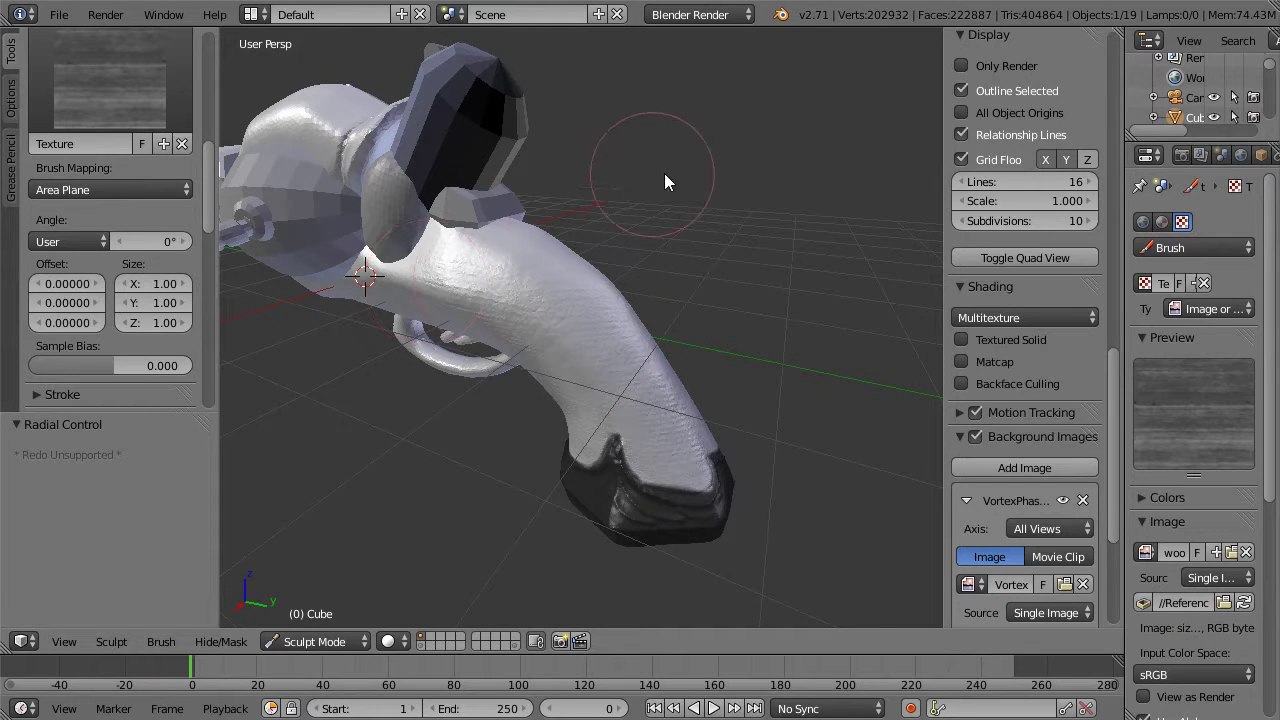
{"action": "middle_click_drag", "start_coordinate": [653, 176], "coordinate": [717, 189]}
Step: Set the texture's brush mapping to View Plane and stroke grain over the upper grip behind the hammer
{"action": "left_click", "coordinate": [129, 187]}
{"action": "left_click", "coordinate": [101, 165]}
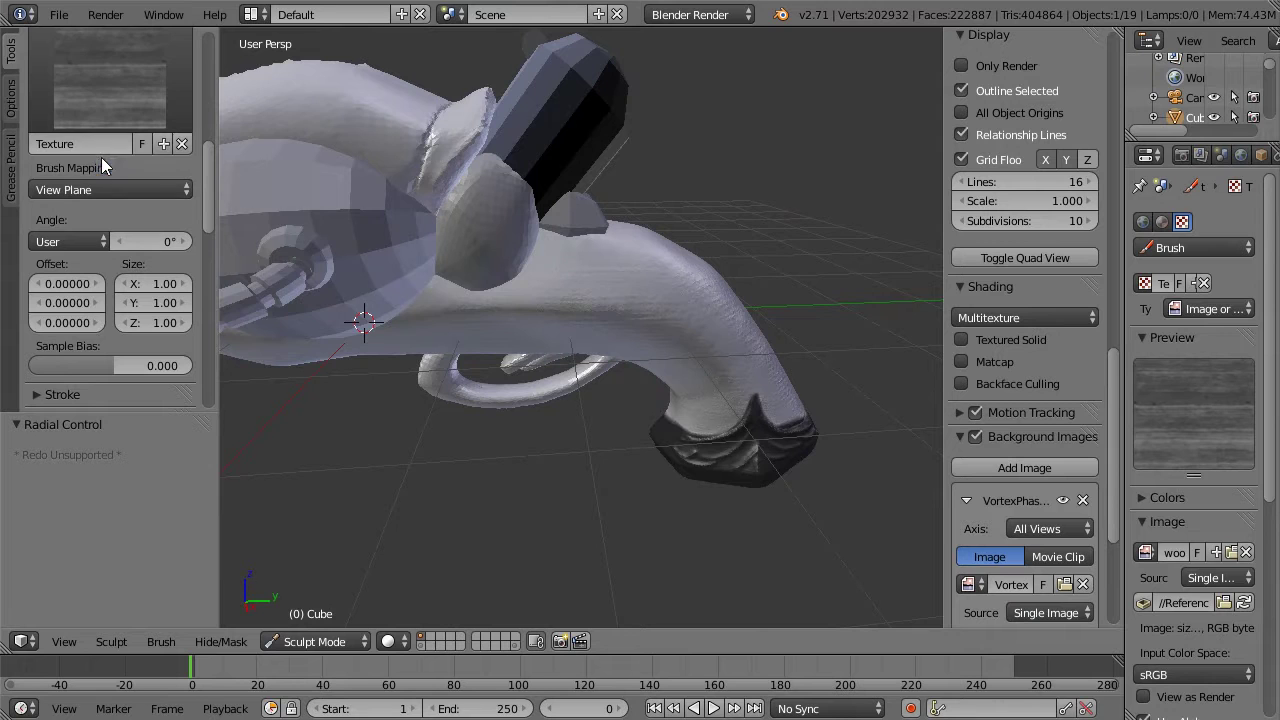
{"action": "middle_click_drag", "start_coordinate": [821, 220], "coordinate": [725, 315]}
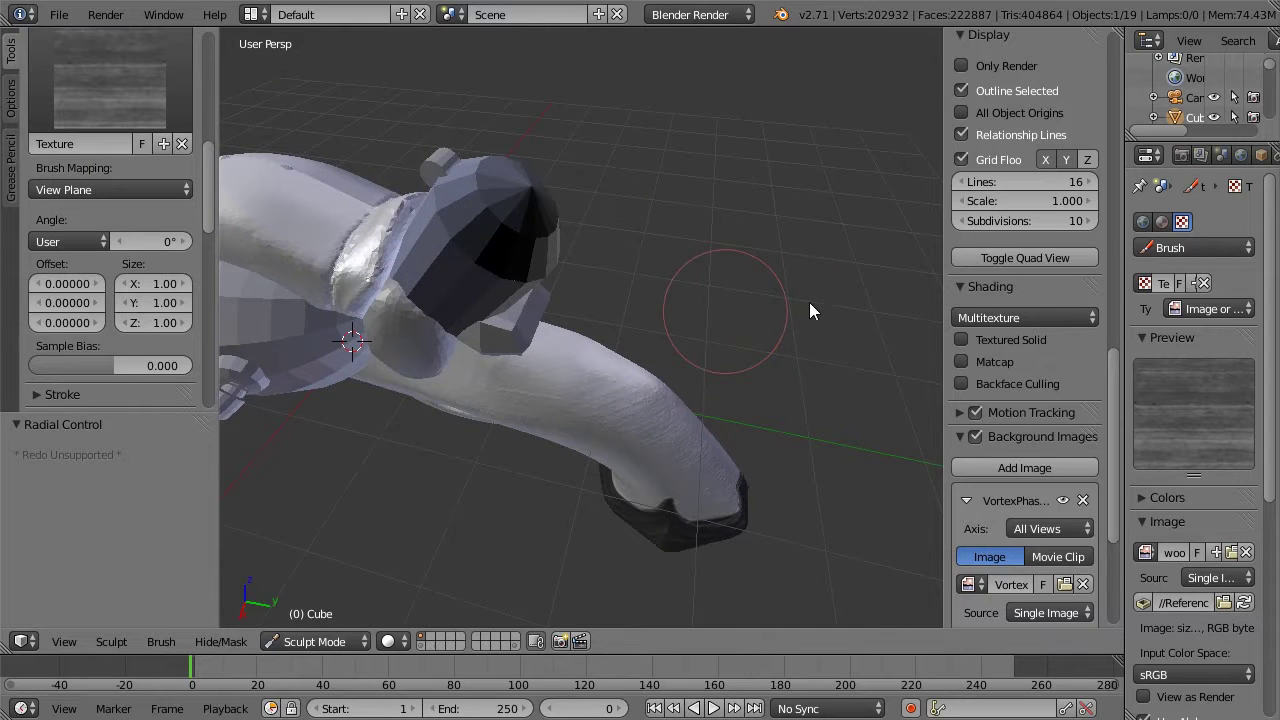
{"action": "mouse_move", "coordinate": [554, 359]}
{"action": "left_mouse_down"}
{"action": "mouse_move", "coordinate": [526, 375]}
{"action": "mouse_move", "coordinate": [566, 375]}
{"action": "left_mouse_up"}
{"action": "mouse_move", "coordinate": [695, 279]}
{"action": "middle_mouse_down"}
{"action": "mouse_move", "coordinate": [706, 300]}
{"action": "mouse_move", "coordinate": [694, 295]}
{"action": "mouse_move", "coordinate": [770, 197]}
{"action": "mouse_move", "coordinate": [536, 230]}
{"action": "middle_mouse_up"}
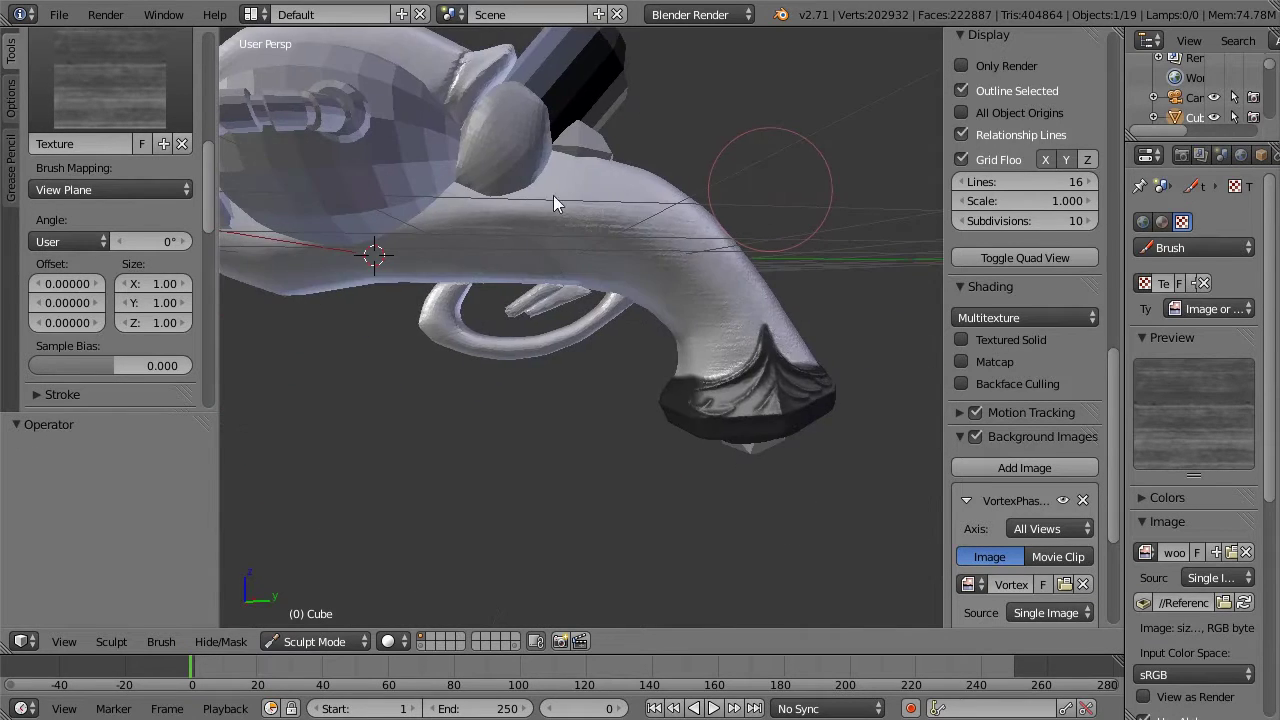
Step: Set the texture's brush mapping back to Area Plane and expand the brush's Stroke settings
{"action": "left_click", "coordinate": [137, 190]}
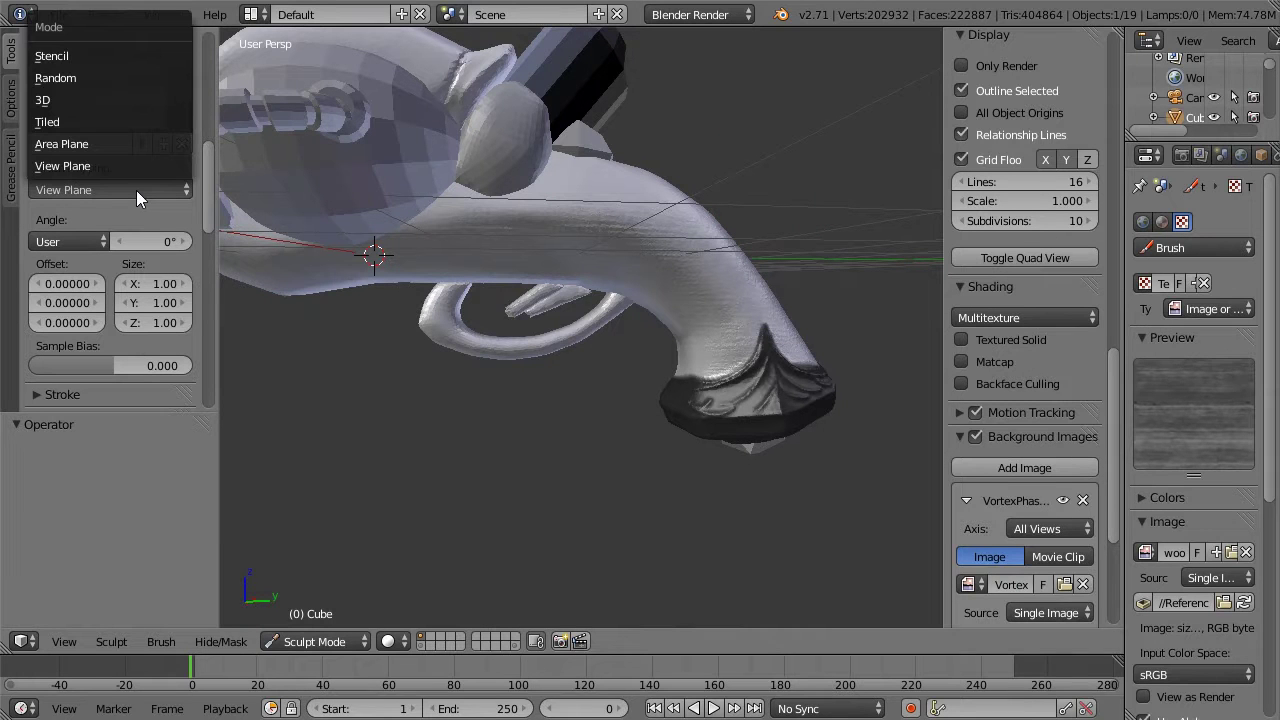
{"action": "left_click", "coordinate": [111, 141]}
{"action": "mouse_move", "coordinate": [210, 189]}
{"action": "left_mouse_down"}
{"action": "mouse_move", "coordinate": [208, 317]}
{"action": "mouse_move", "coordinate": [208, 241]}
{"action": "left_mouse_up"}
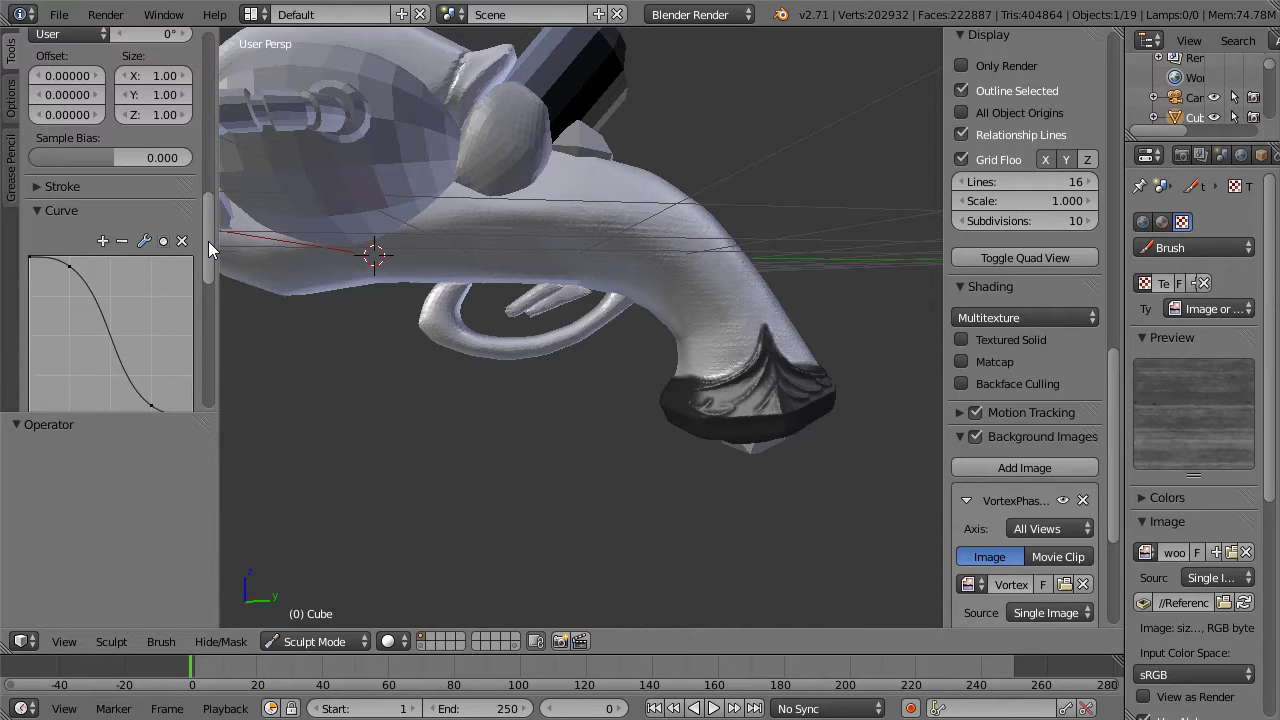
{"action": "left_click", "coordinate": [31, 187]}
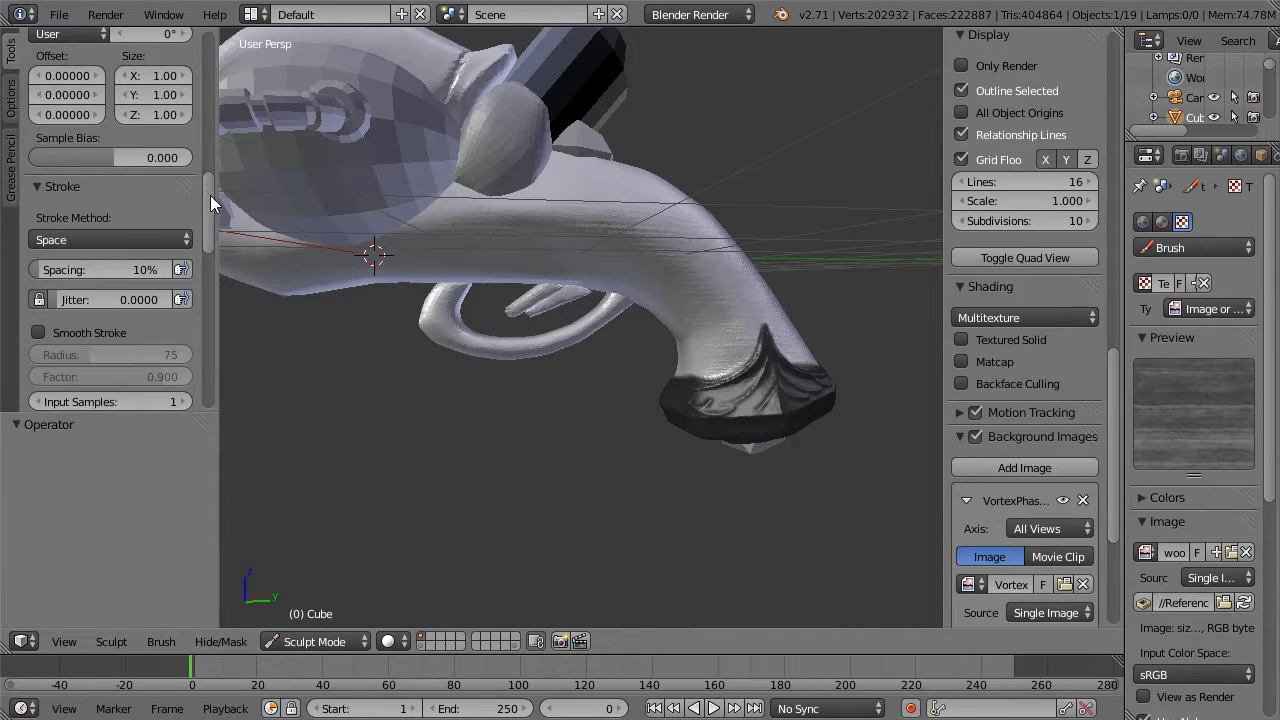
Step: Set the stroke method to Anchored and stamp wood grain over the upper grip and down towards the flared end
{"action": "mouse_move", "coordinate": [709, 230]}
{"action": "middle_mouse_down"}
{"action": "mouse_move", "coordinate": [737, 169]}
{"action": "mouse_move", "coordinate": [578, 241]}
{"action": "middle_mouse_up"}
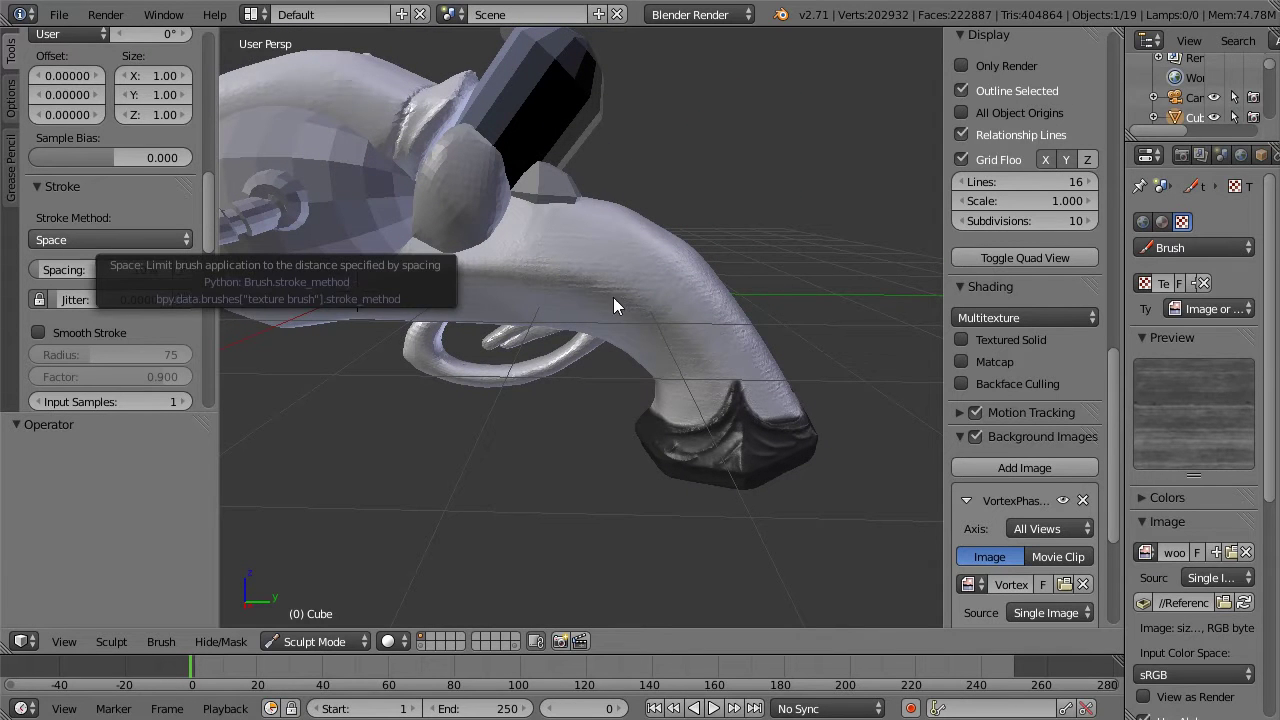
{"action": "left_click", "coordinate": [108, 242]}
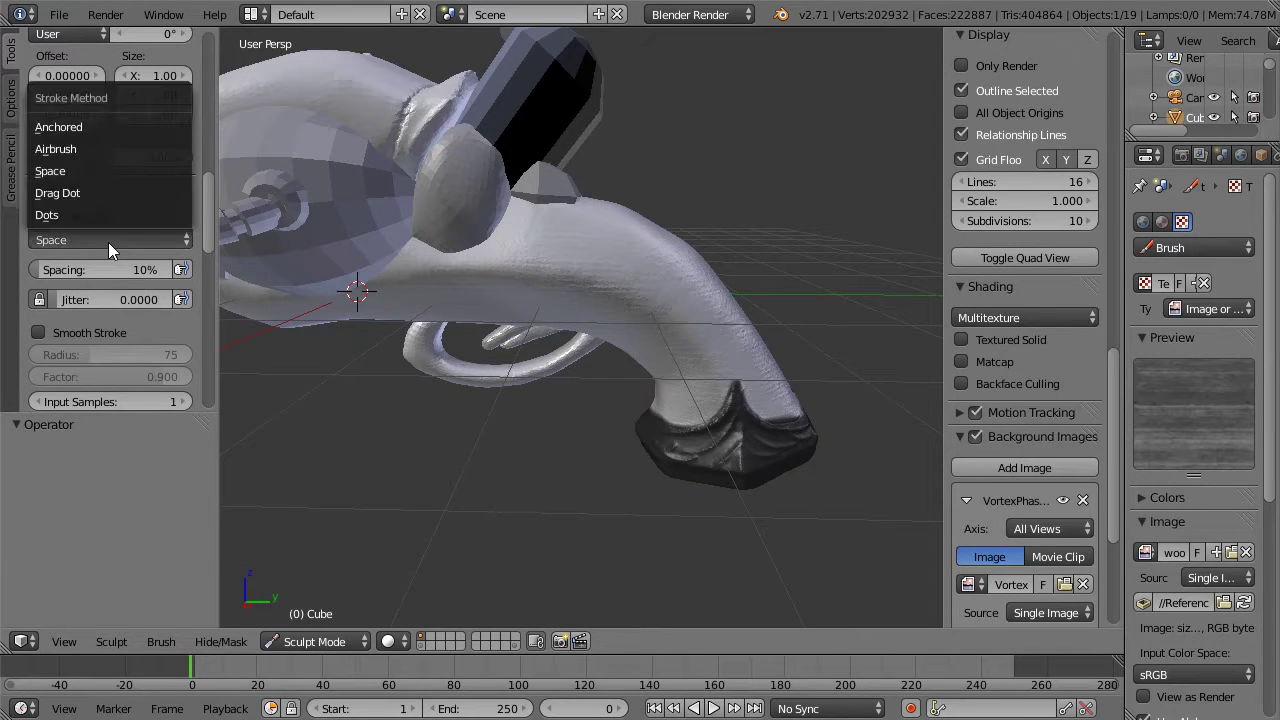
{"action": "left_click", "coordinate": [99, 127]}
{"action": "mouse_move", "coordinate": [569, 274]}
{"action": "left_mouse_down"}
{"action": "mouse_move", "coordinate": [665, 270]}
{"action": "mouse_move", "coordinate": [653, 317]}
{"action": "mouse_move", "coordinate": [615, 349]}
{"action": "mouse_move", "coordinate": [533, 377]}
{"action": "mouse_move", "coordinate": [557, 425]}
{"action": "mouse_move", "coordinate": [608, 422]}
{"action": "mouse_move", "coordinate": [609, 398]}
{"action": "mouse_move", "coordinate": [646, 396]}
{"action": "mouse_move", "coordinate": [684, 365]}
{"action": "mouse_move", "coordinate": [663, 383]}
{"action": "mouse_move", "coordinate": [674, 390]}
{"action": "mouse_move", "coordinate": [651, 363]}
{"action": "mouse_move", "coordinate": [665, 379]}
{"action": "left_mouse_up"}
{"action": "mouse_move", "coordinate": [676, 310]}
{"action": "left_mouse_down"}
{"action": "mouse_move", "coordinate": [717, 391]}
{"action": "mouse_move", "coordinate": [764, 398]}
{"action": "mouse_move", "coordinate": [725, 395]}
{"action": "mouse_move", "coordinate": [720, 520]}
{"action": "mouse_move", "coordinate": [745, 488]}
{"action": "left_mouse_up"}
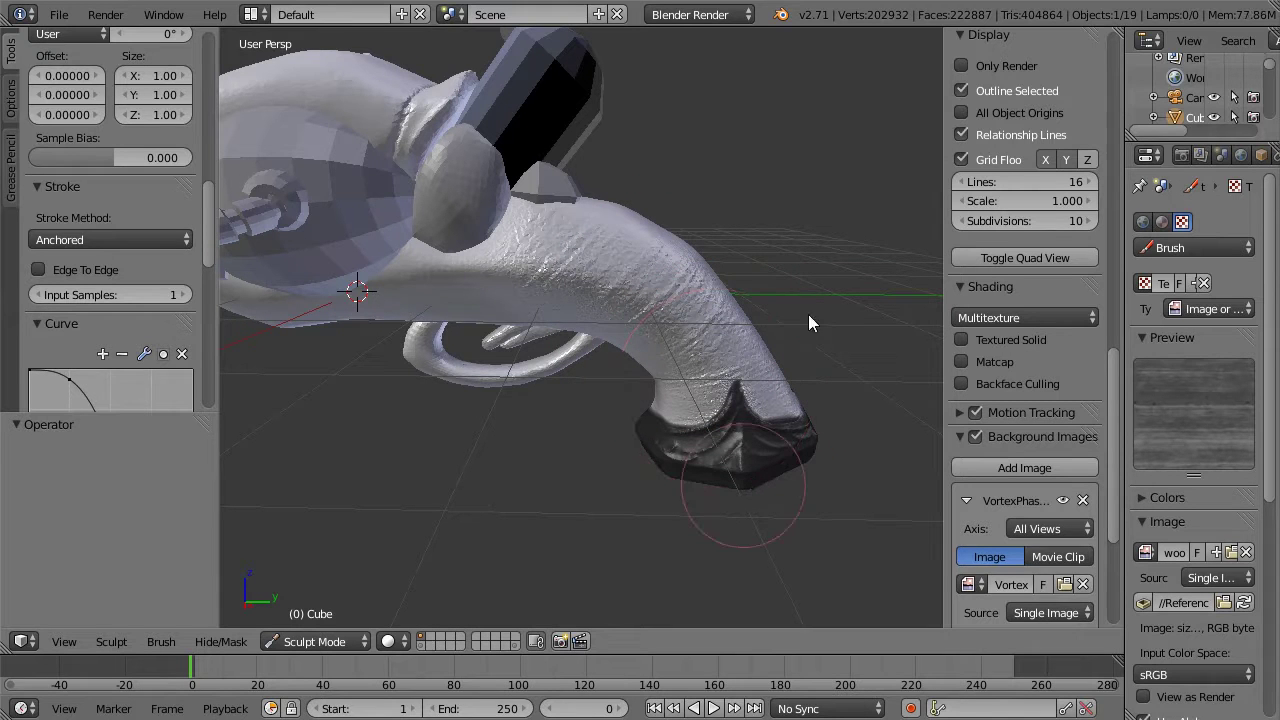
Step: Set the stroke method to Drag Dot, enlarge the brush to 107 px, place grain along the handle and undo the last stroke
{"action": "left_click", "coordinate": [155, 238]}
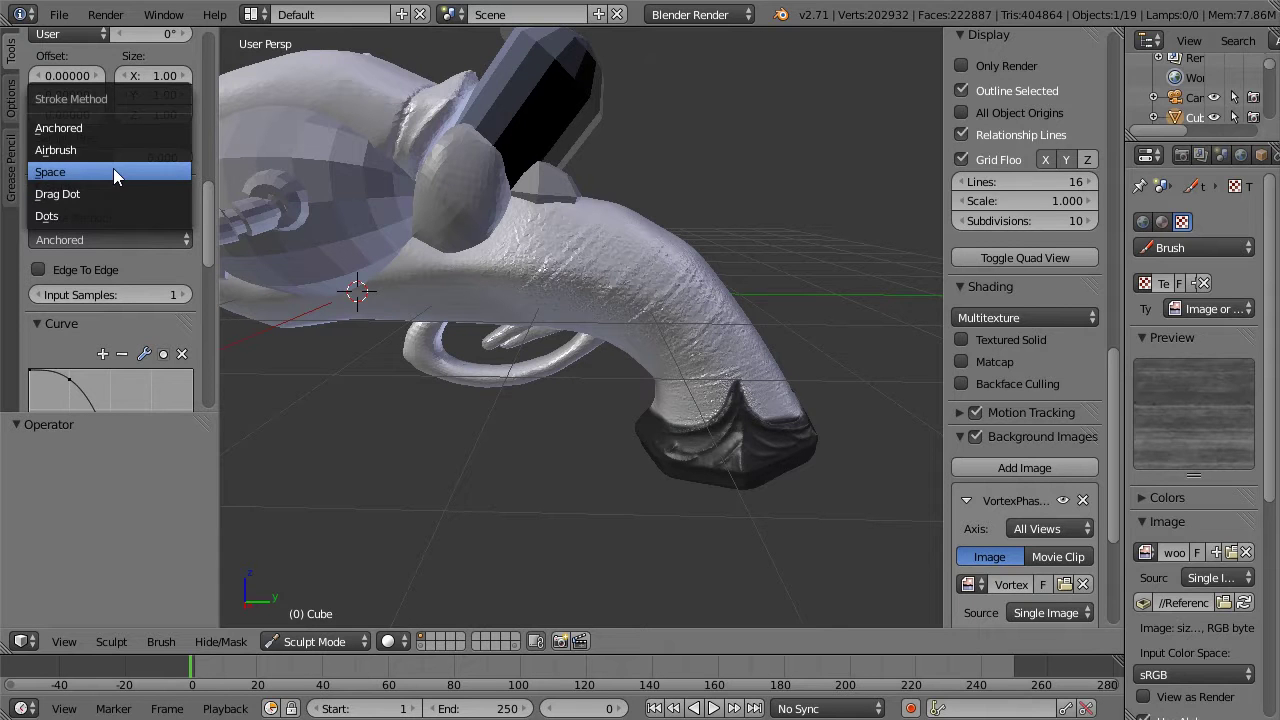
{"action": "left_click", "coordinate": [120, 194]}
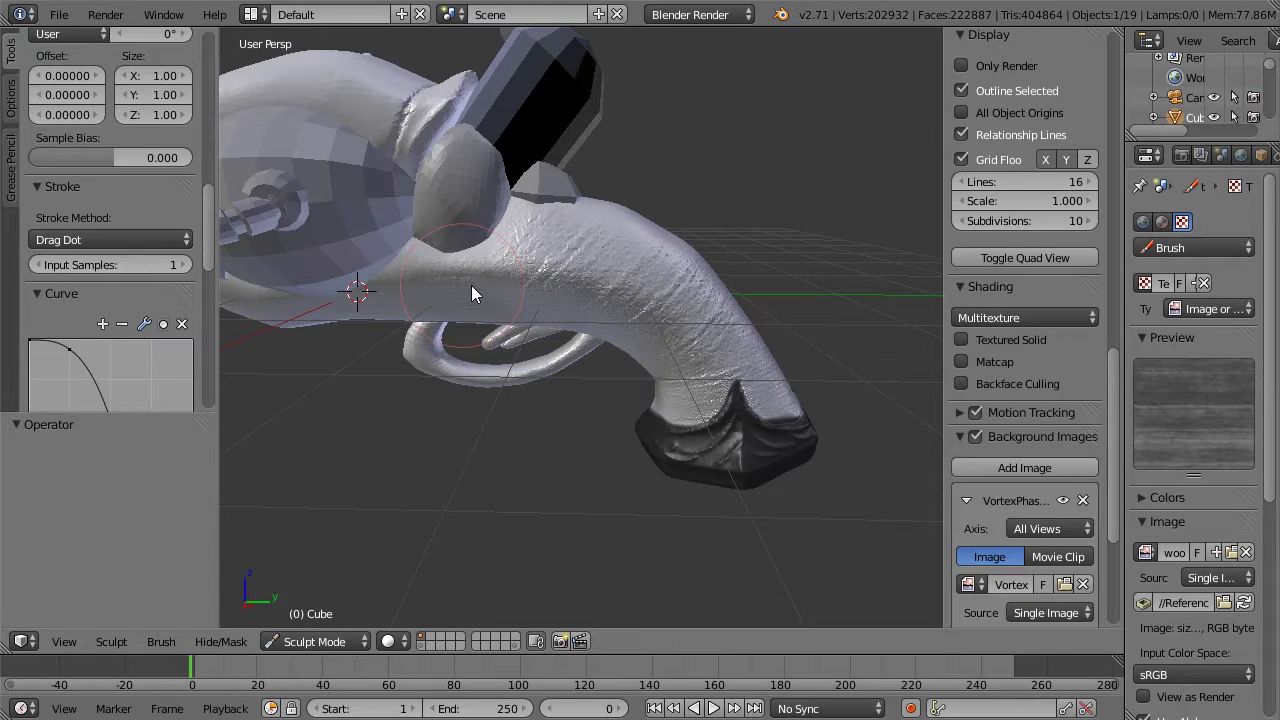
{"action": "key", "text": "f"}
{"action": "left_click", "coordinate": [561, 283]}
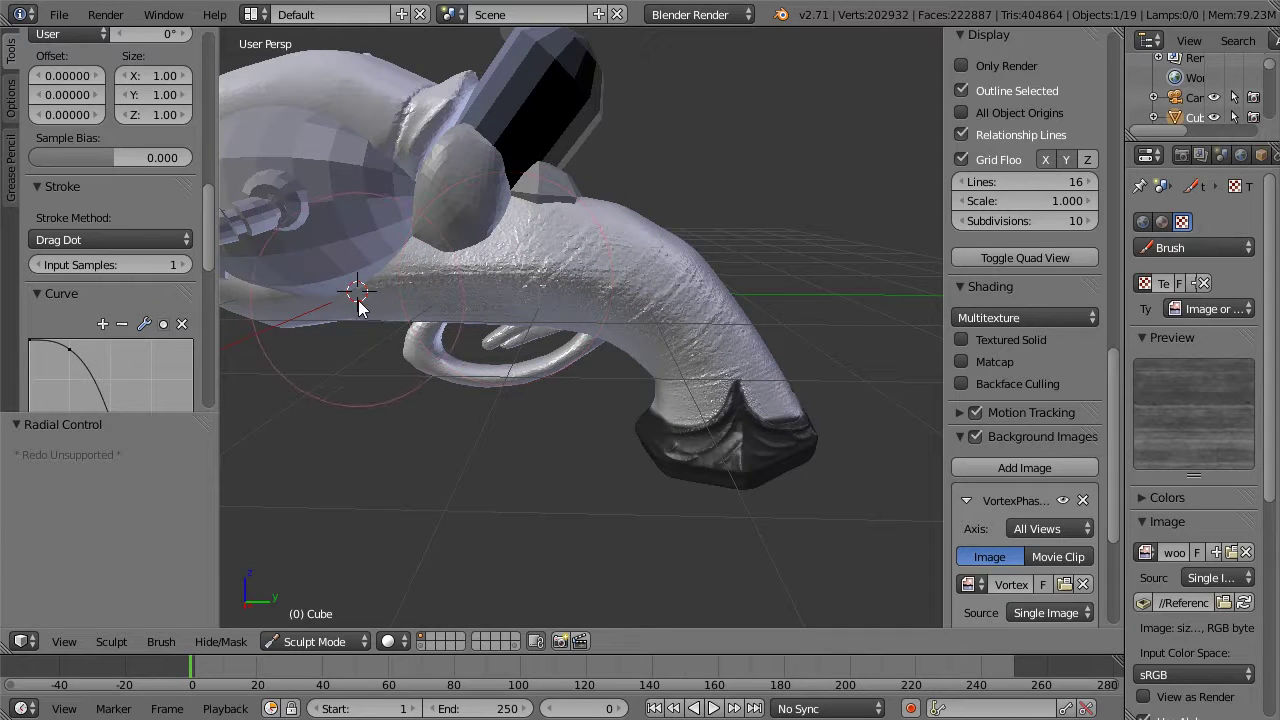
{"action": "middle_click_drag", "start_coordinate": [715, 142], "coordinate": [780, 107]}
{"action": "middle_click_drag", "start_coordinate": [477, 220], "coordinate": [697, 253]}
{"action": "left_click_drag", "start_coordinate": [628, 248], "coordinate": [750, 348], "text": "shift"}
{"action": "key", "text": "ctrl+z"}
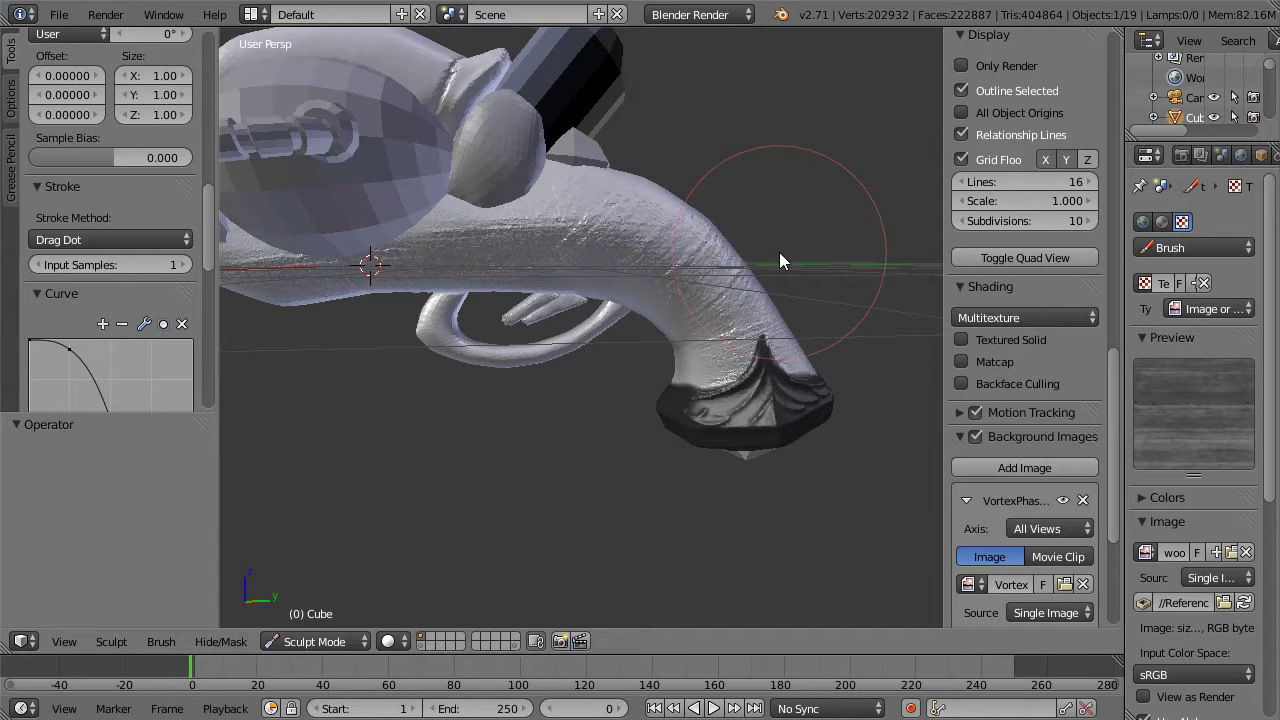
Step: Switch to the Smooth brush at strength 0.285 and soften the wood grain along the whole grip
{"action": "scroll", "coordinate": [209, 67], "scroll_direction": "up", "scroll_amount": 10}
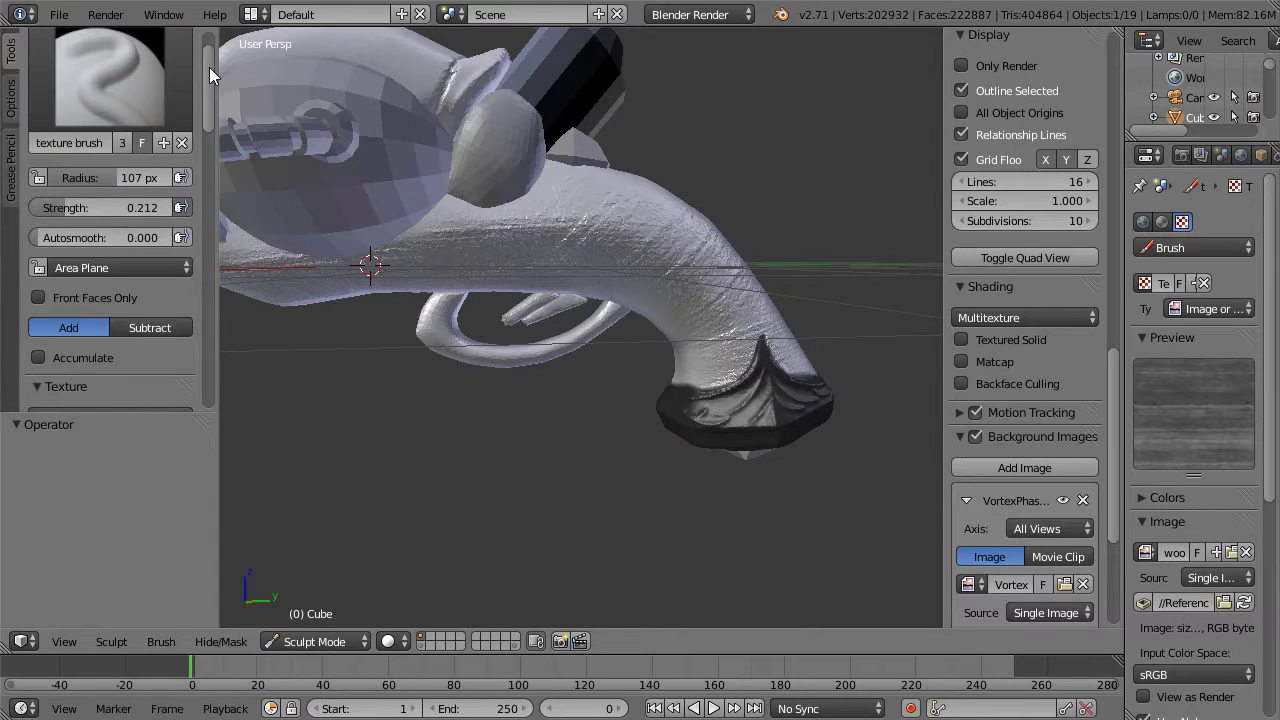
{"action": "left_click", "coordinate": [110, 78]}
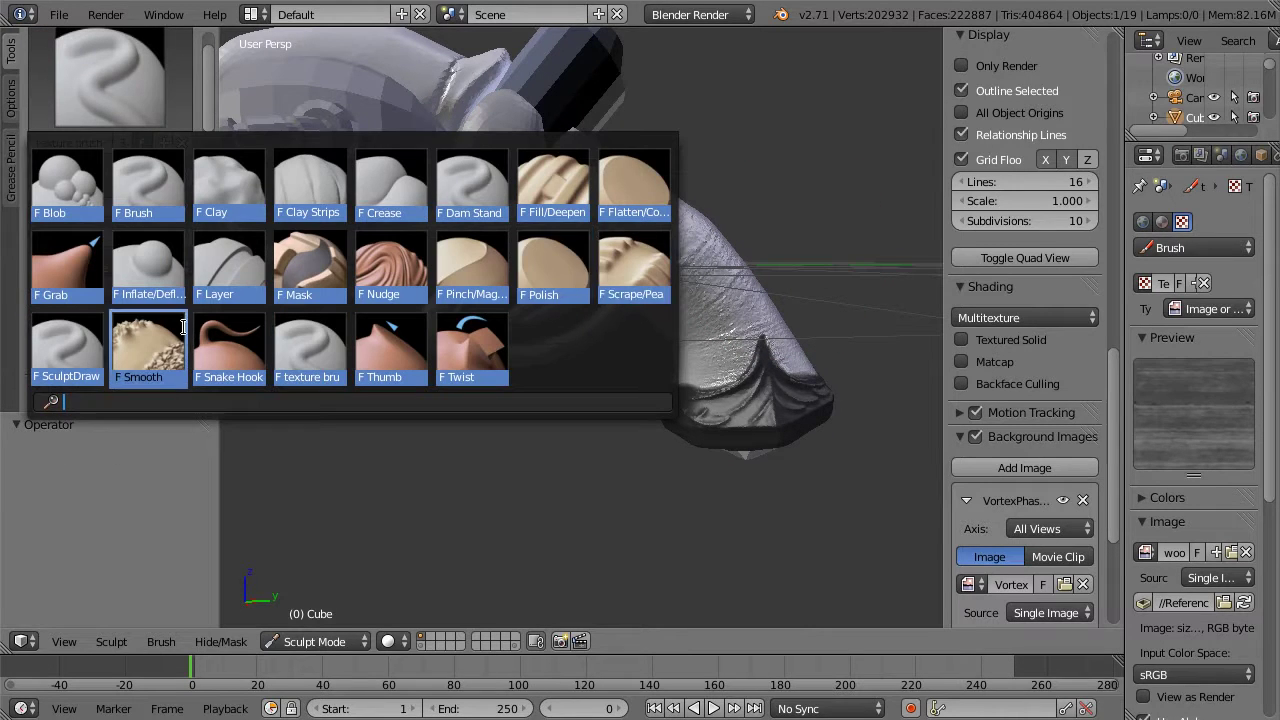
{"action": "left_click", "coordinate": [148, 350]}
{"action": "left_click_drag", "start_coordinate": [105, 207], "coordinate": [68, 206]}
{"action": "mouse_move", "coordinate": [455, 260]}
{"action": "left_mouse_down"}
{"action": "mouse_move", "coordinate": [630, 268]}
{"action": "mouse_move", "coordinate": [738, 350]}
{"action": "left_mouse_up"}
{"action": "middle_click_drag", "start_coordinate": [840, 217], "coordinate": [817, 244]}
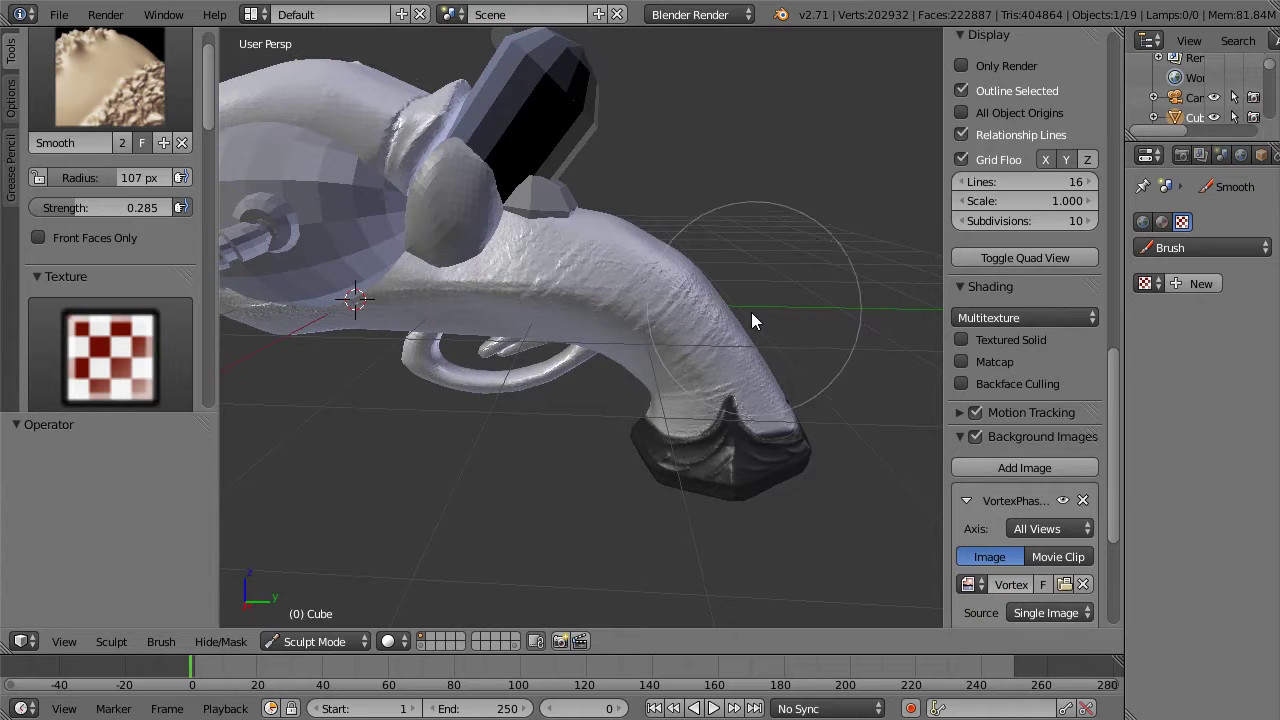
{"action": "mouse_move", "coordinate": [655, 264]}
{"action": "left_mouse_down"}
{"action": "mouse_move", "coordinate": [451, 257]}
{"action": "mouse_move", "coordinate": [580, 274]}
{"action": "mouse_move", "coordinate": [777, 423]}
{"action": "left_mouse_up"}
{"action": "scroll", "coordinate": [801, 182], "scroll_direction": "up", "scroll_amount": 2}
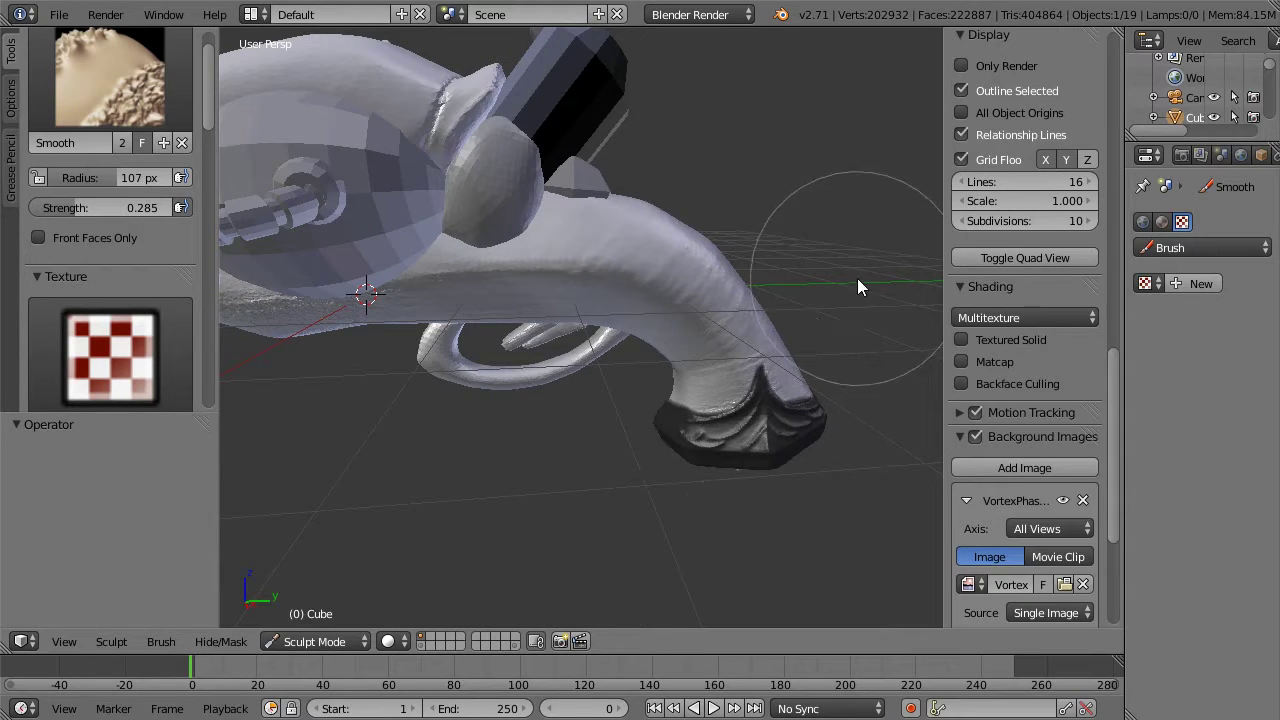
Step: Clear the mask from the grip's flared end and turn on Matcap shading in the viewport
{"action": "middle_click_drag", "start_coordinate": [830, 250], "coordinate": [779, 219]}
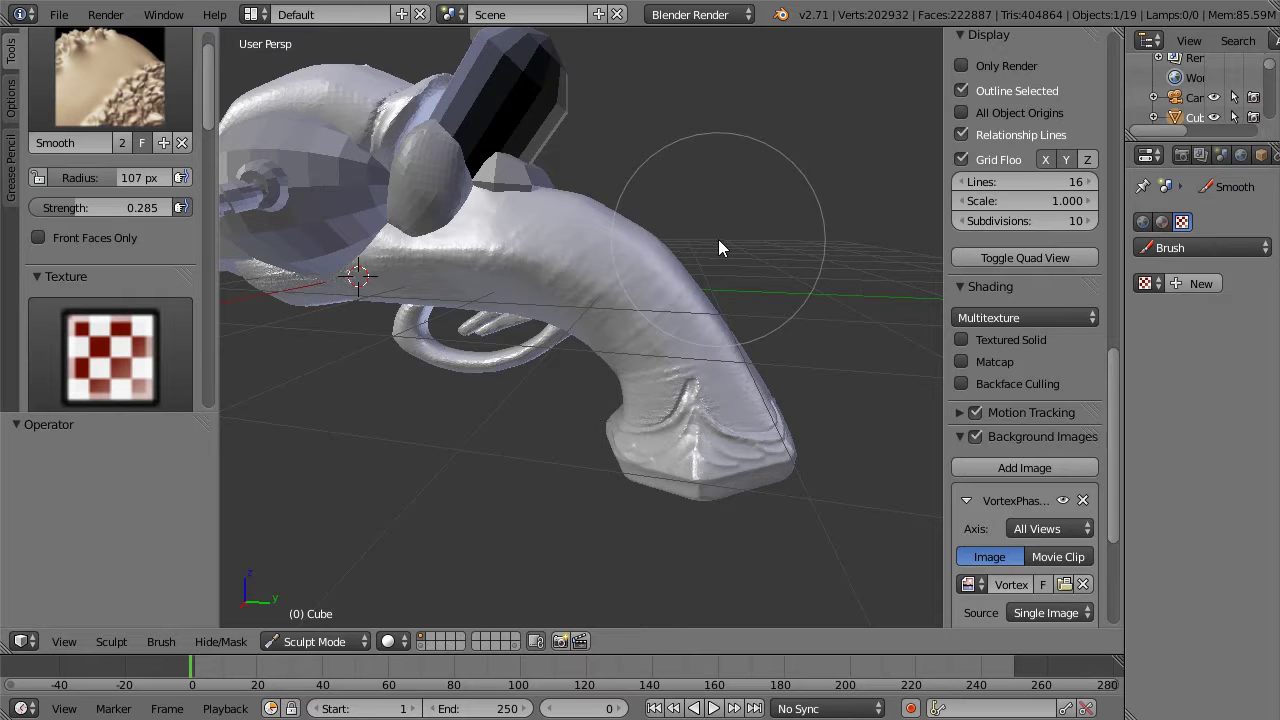
{"action": "middle_click_drag", "start_coordinate": [735, 223], "coordinate": [780, 211]}
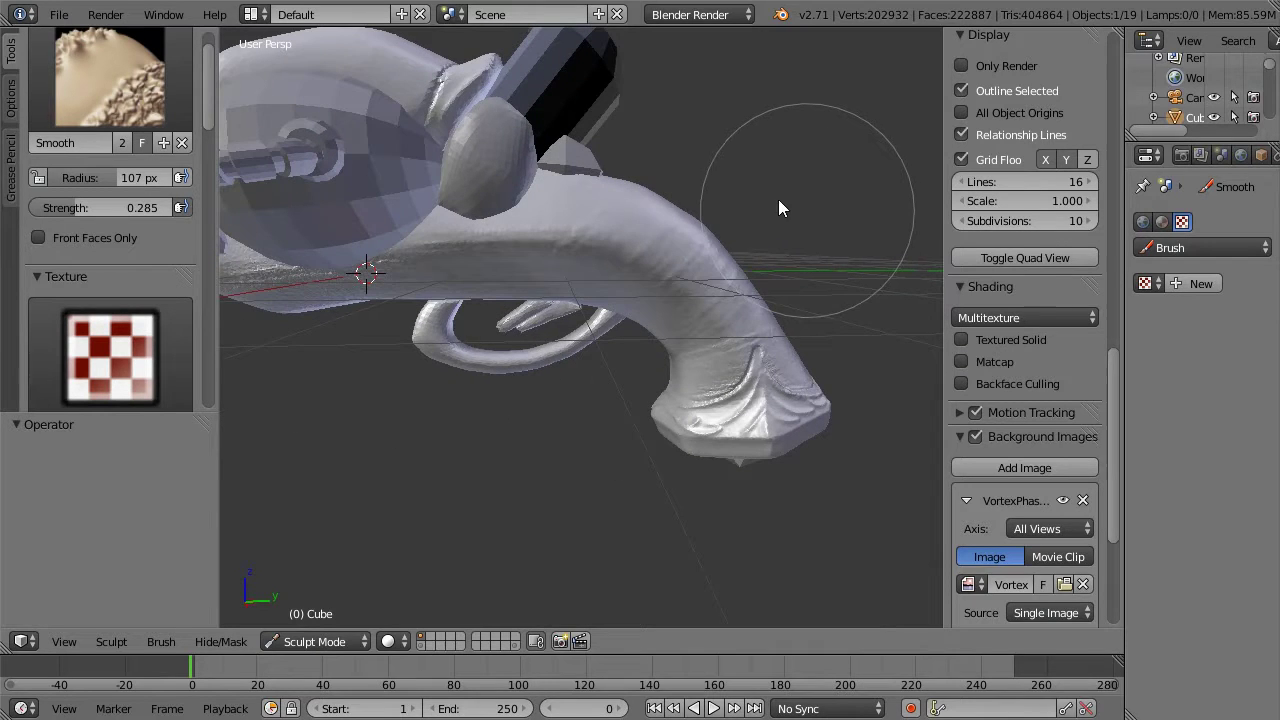
{"action": "left_click", "coordinate": [961, 361]}
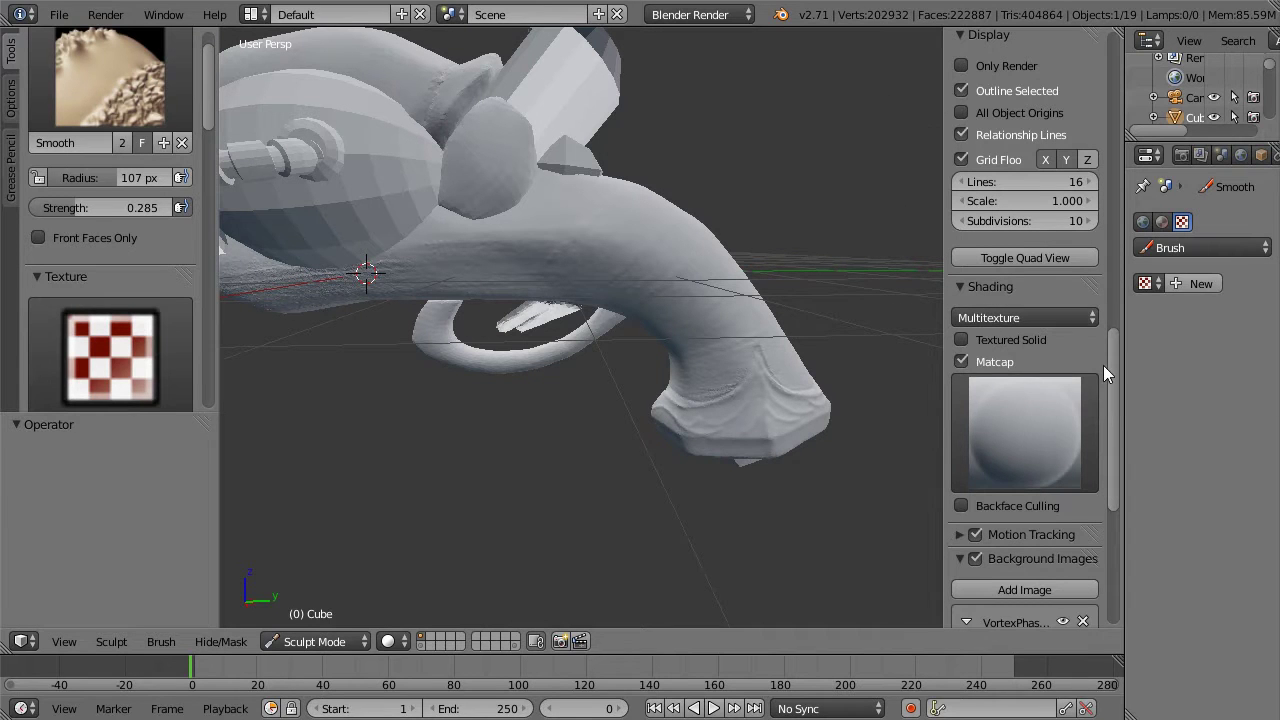
{"action": "left_click_drag", "start_coordinate": [1111, 364], "coordinate": [1112, 385]}
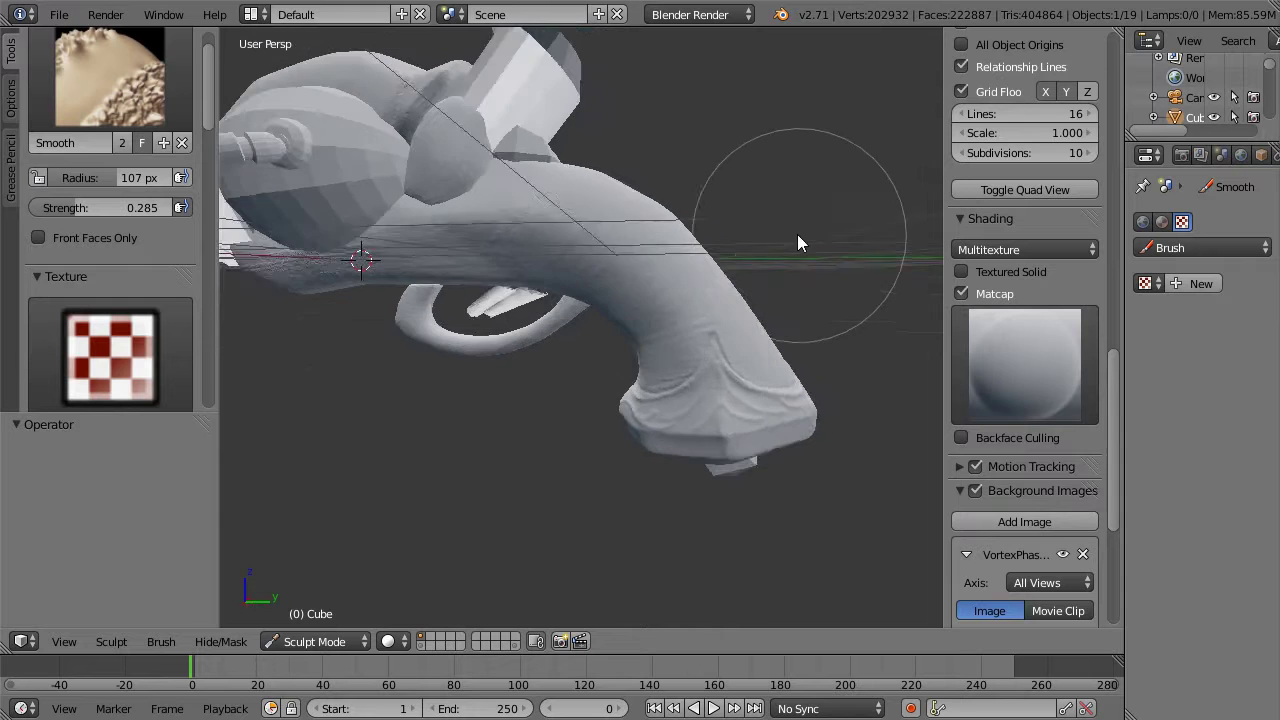
Step: Try the matte red and blue matcaps on the gun, then return to the light grey one
{"action": "left_click", "coordinate": [1000, 336]}
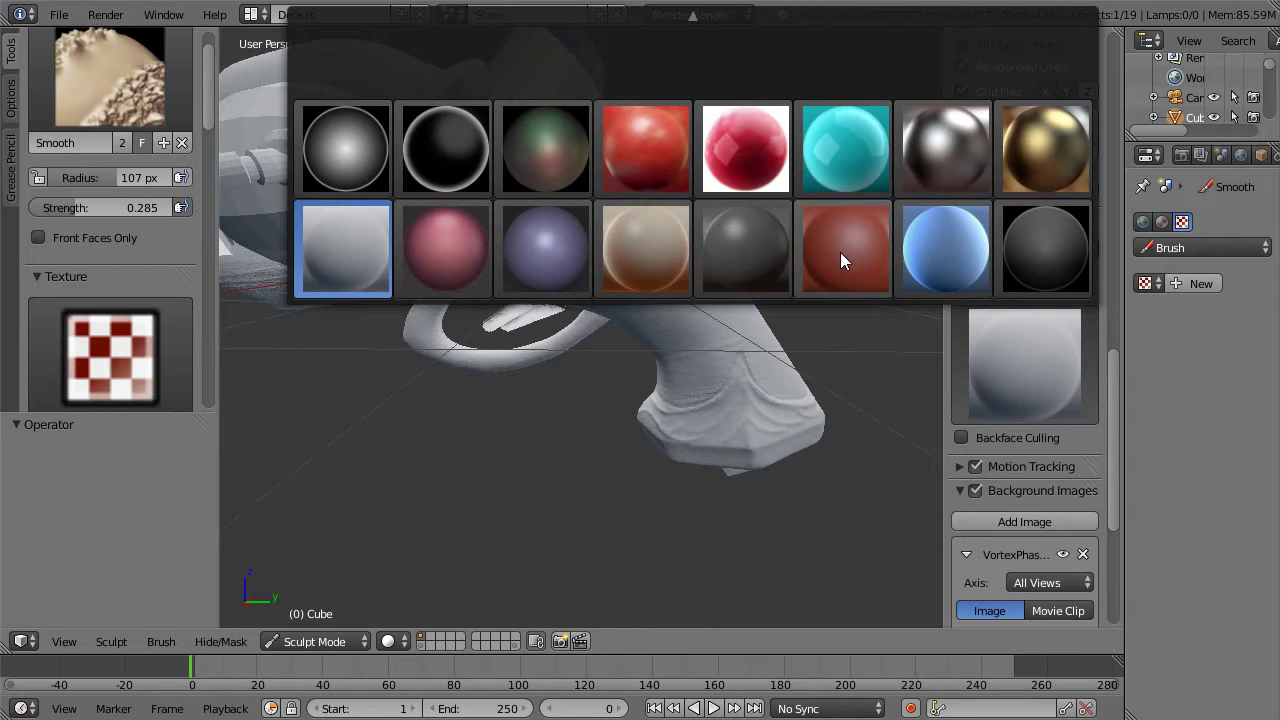
{"action": "left_click", "coordinate": [839, 258]}
{"action": "middle_click_drag", "start_coordinate": [820, 249], "coordinate": [847, 240]}
{"action": "scroll", "coordinate": [847, 240], "scroll_direction": "up", "scroll_amount": 3}
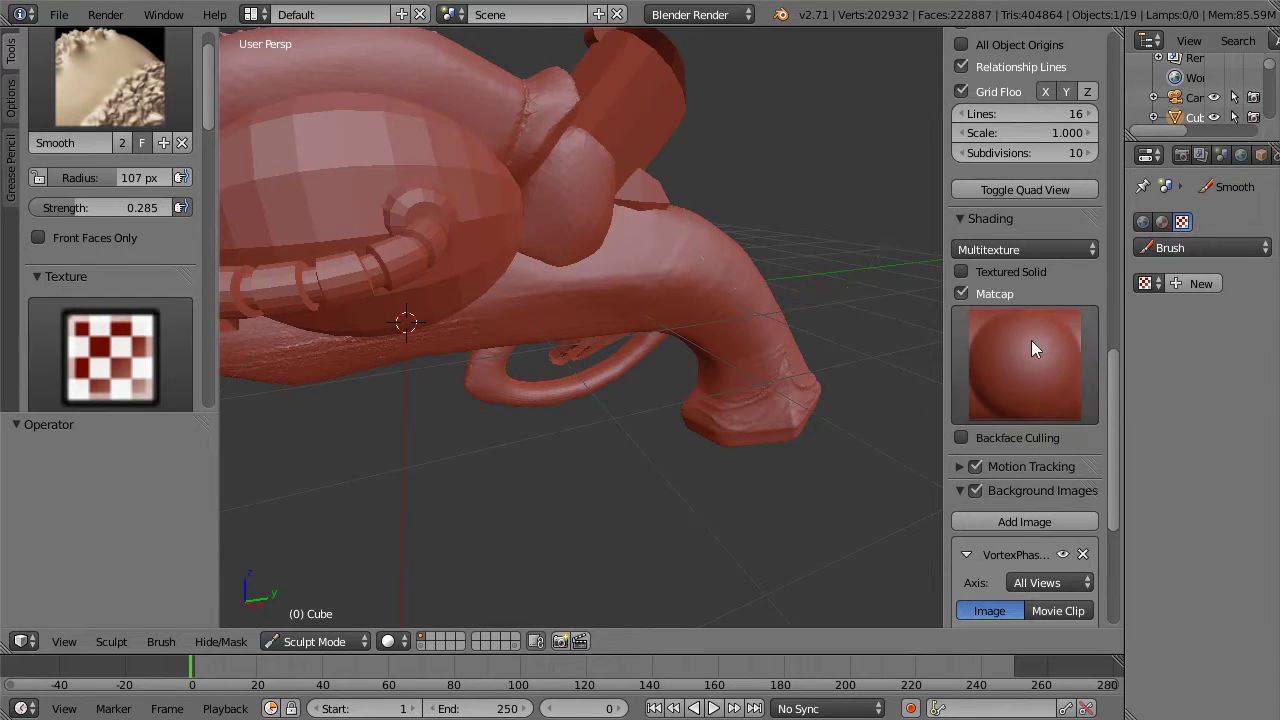
{"action": "left_click", "coordinate": [1042, 345]}
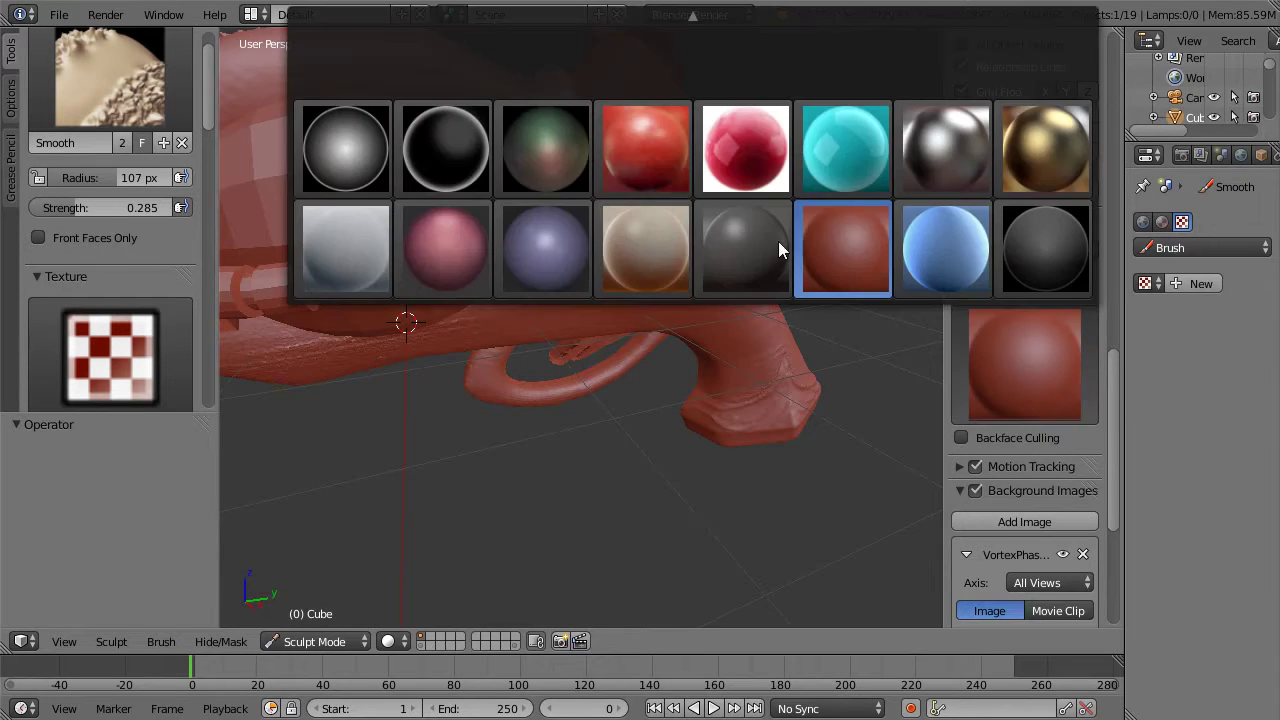
{"action": "left_click", "coordinate": [920, 245]}
{"action": "middle_click_drag", "start_coordinate": [728, 210], "coordinate": [795, 182]}
{"action": "left_click", "coordinate": [1077, 355]}
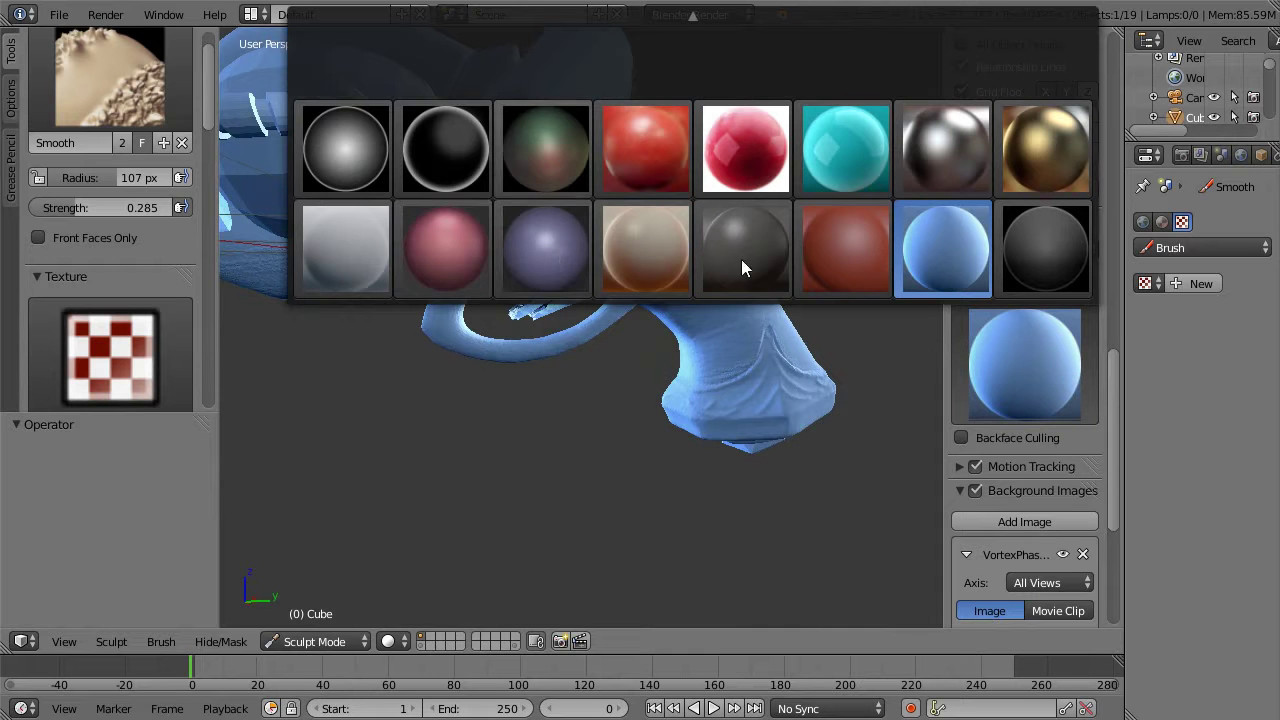
{"action": "left_click", "coordinate": [818, 251]}
{"action": "left_click", "coordinate": [1027, 366]}
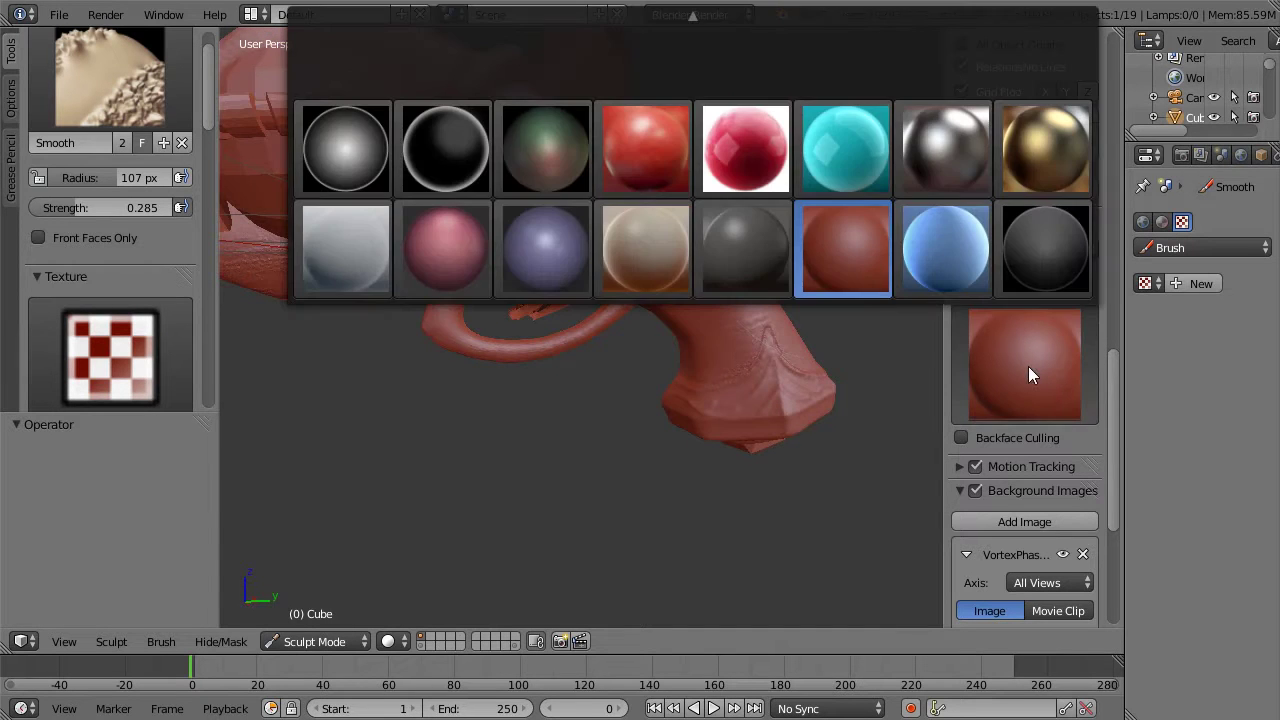
{"action": "left_click", "coordinate": [357, 255]}
Step: Smooth the rough grain at the handle's front end below the cylinder and return to Object Mode
{"action": "middle_click_drag", "start_coordinate": [764, 169], "coordinate": [793, 168]}
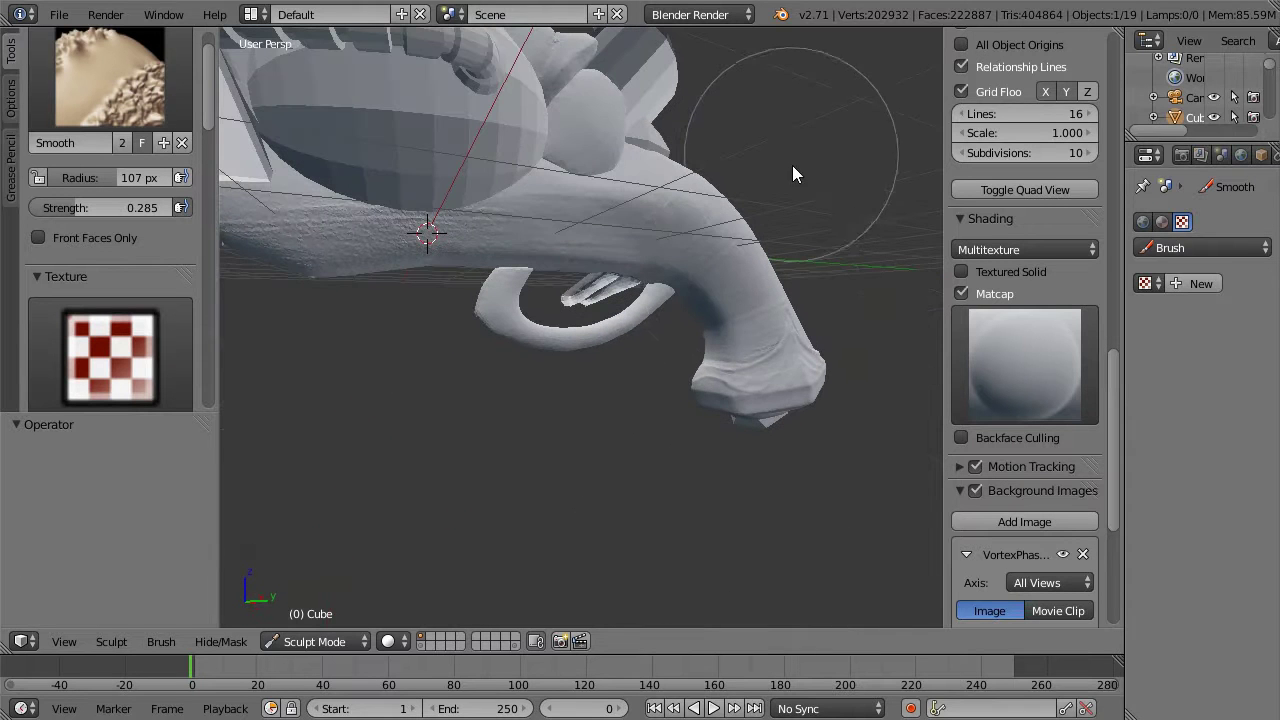
{"action": "mouse_move", "coordinate": [376, 221]}
{"action": "left_mouse_down"}
{"action": "mouse_move", "coordinate": [391, 224]}
{"action": "mouse_move", "coordinate": [341, 227]}
{"action": "left_mouse_up"}
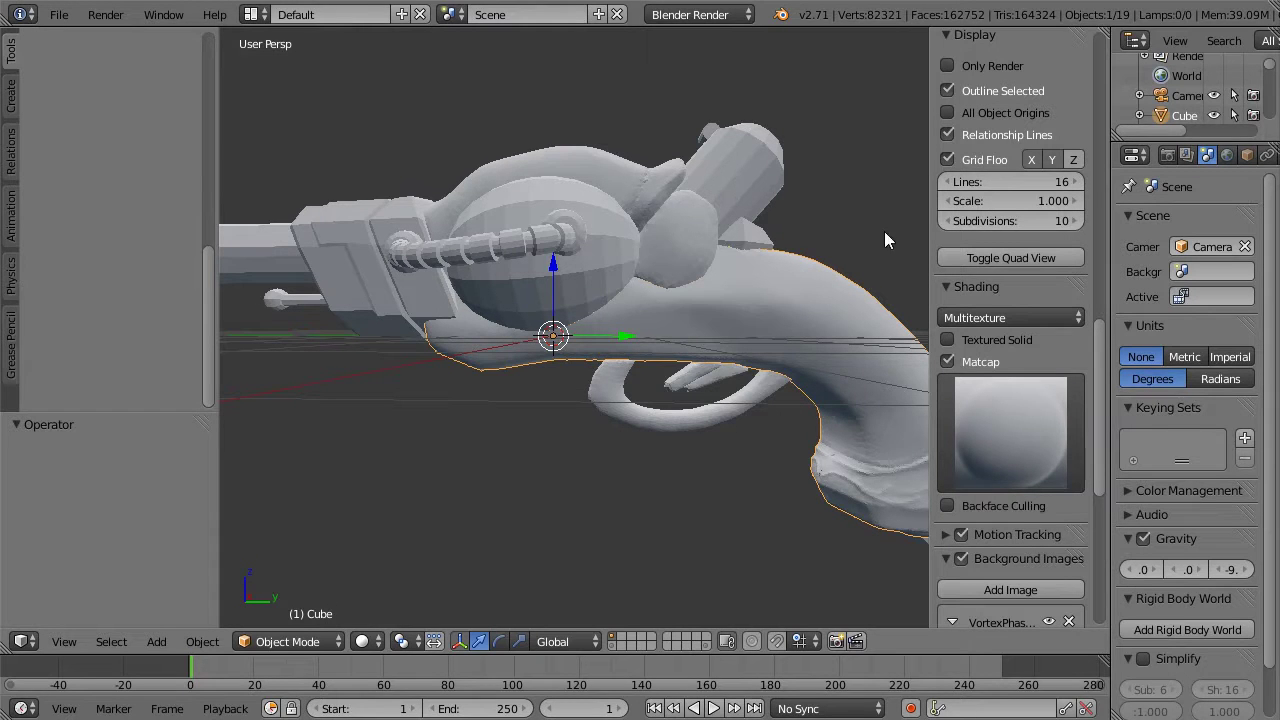
Step: Hide the viewport's tool shelf and properties region and examine the whole revolver and its grip
{"action": "key", "text": "t"}
{"action": "key", "text": "n"}
{"action": "middle_click_drag", "start_coordinate": [839, 219], "coordinate": [912, 205]}
{"action": "scroll", "coordinate": [912, 207], "scroll_direction": "down", "scroll_amount": 4}
{"action": "middle_click_drag", "start_coordinate": [858, 236], "coordinate": [646, 315]}
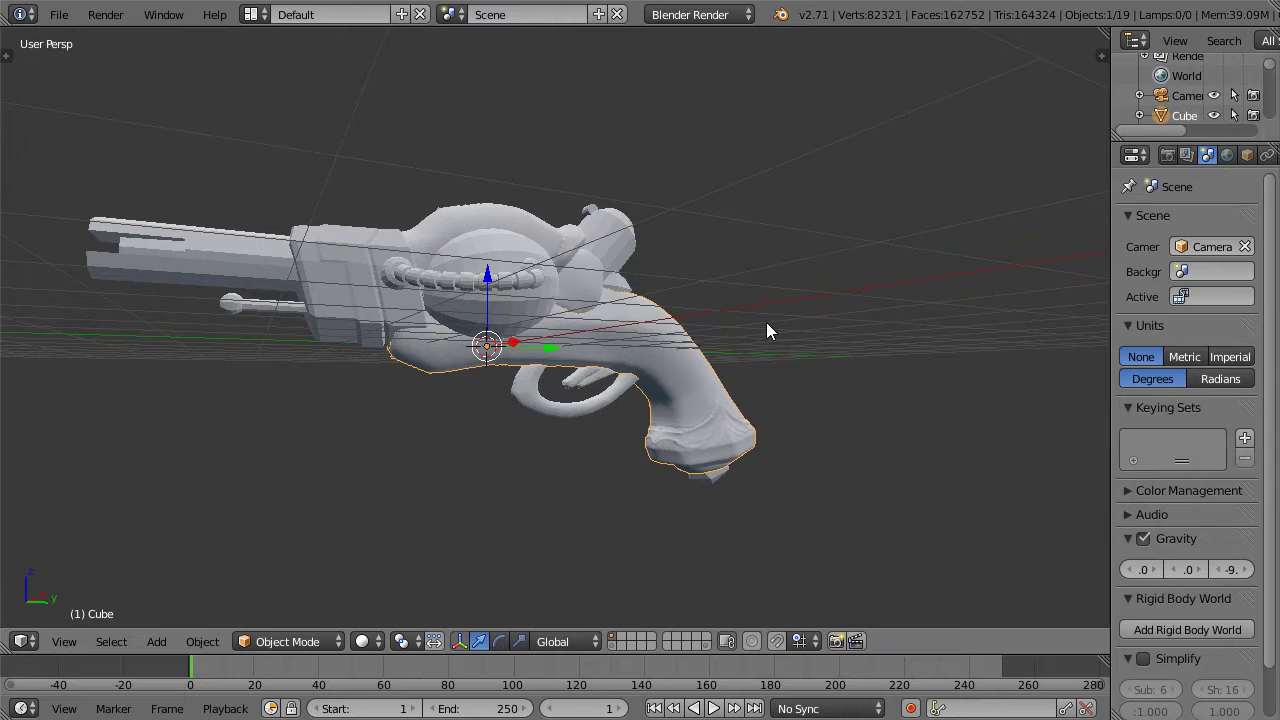
{"action": "scroll", "coordinate": [767, 323], "scroll_direction": "up", "scroll_amount": 2}
{"action": "scroll", "coordinate": [767, 321], "scroll_direction": "up", "scroll_amount": 1}
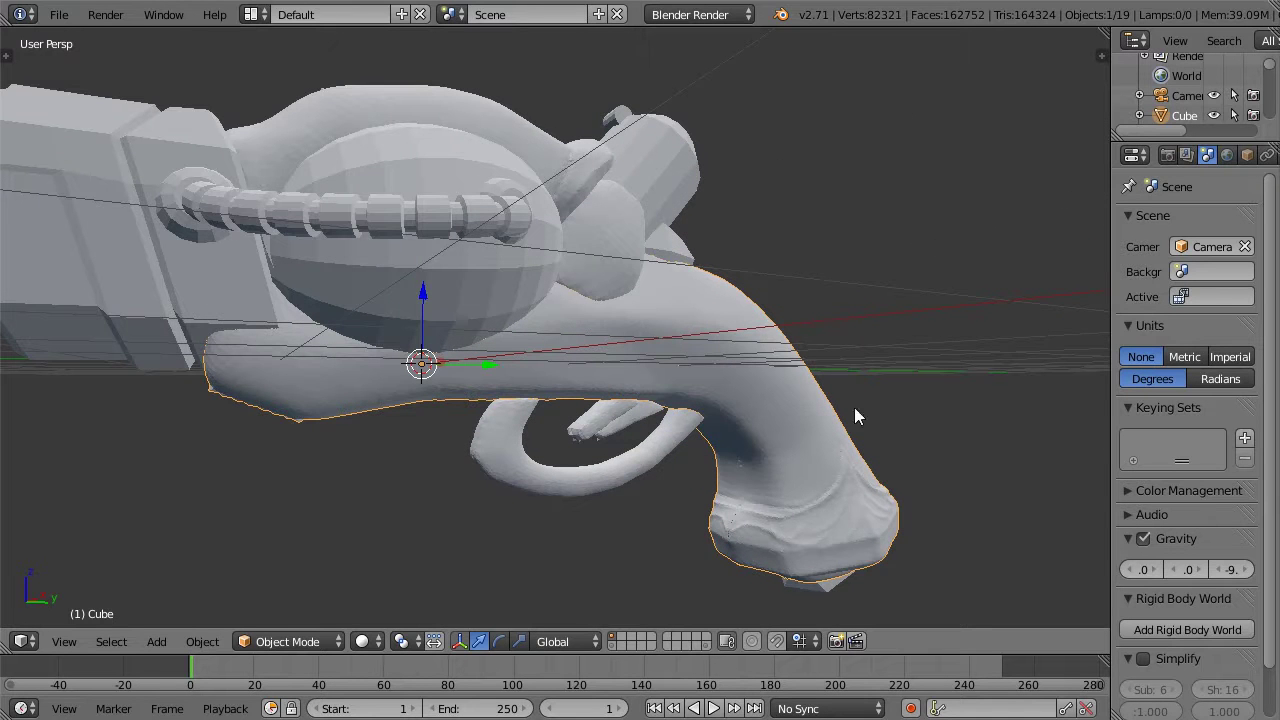
Step: Enter Edit Mode on the grip and select the whole open edge loop along its mirror seam
{"action": "middle_click_drag", "start_coordinate": [716, 385], "coordinate": [723, 280]}
{"action": "scroll", "coordinate": [692, 326], "scroll_direction": "up", "scroll_amount": 2}
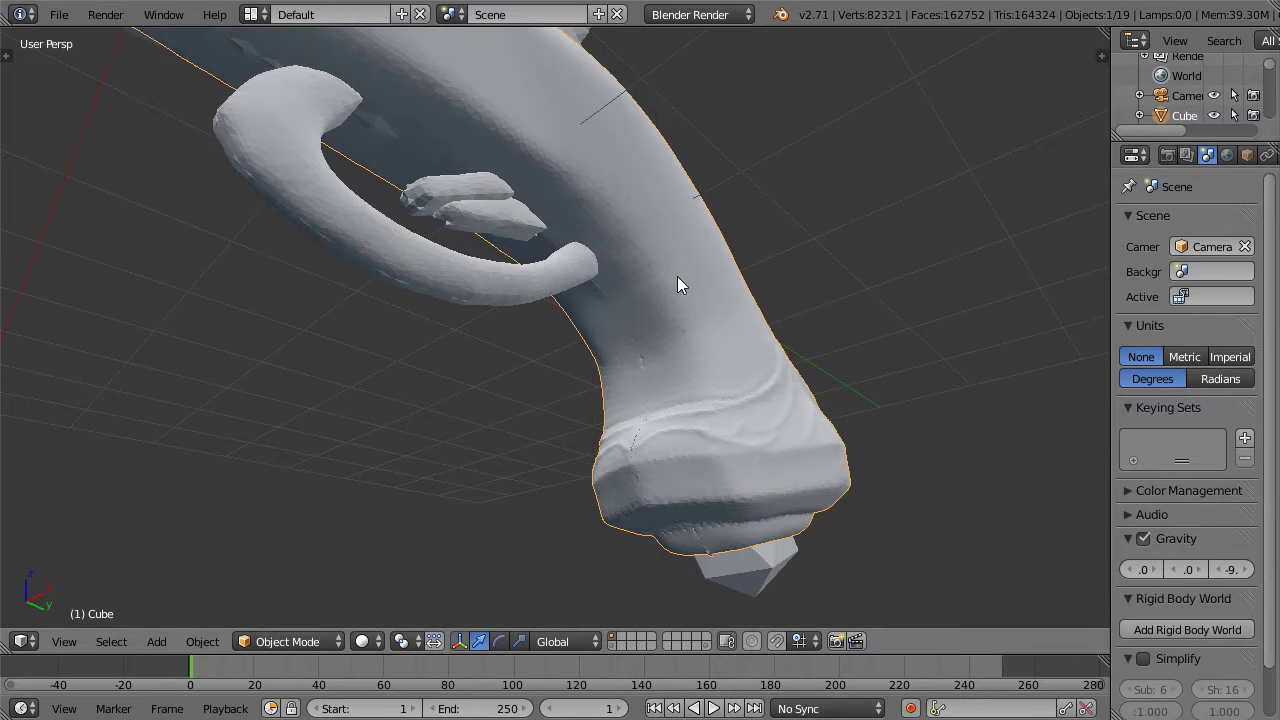
{"action": "key", "text": "Tab"}
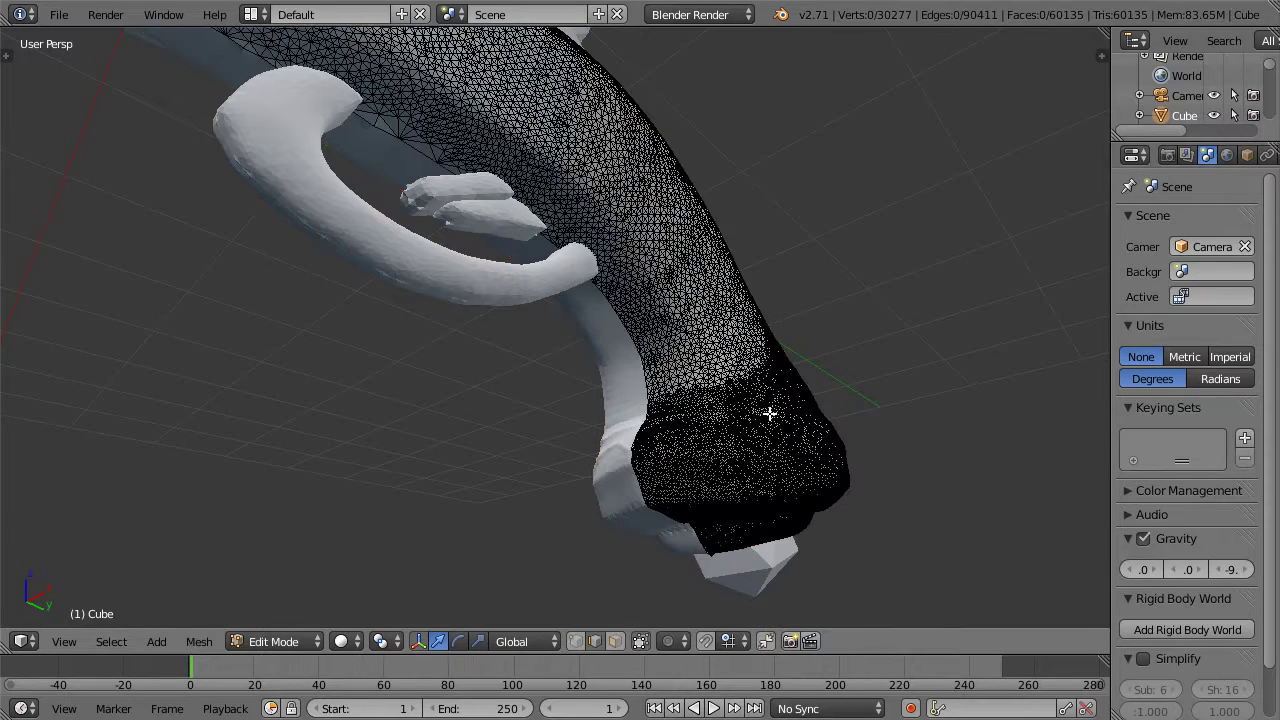
{"action": "middle_click_drag", "start_coordinate": [724, 373], "coordinate": [689, 318]}
{"action": "scroll", "coordinate": [689, 318], "scroll_direction": "up", "scroll_amount": 6}
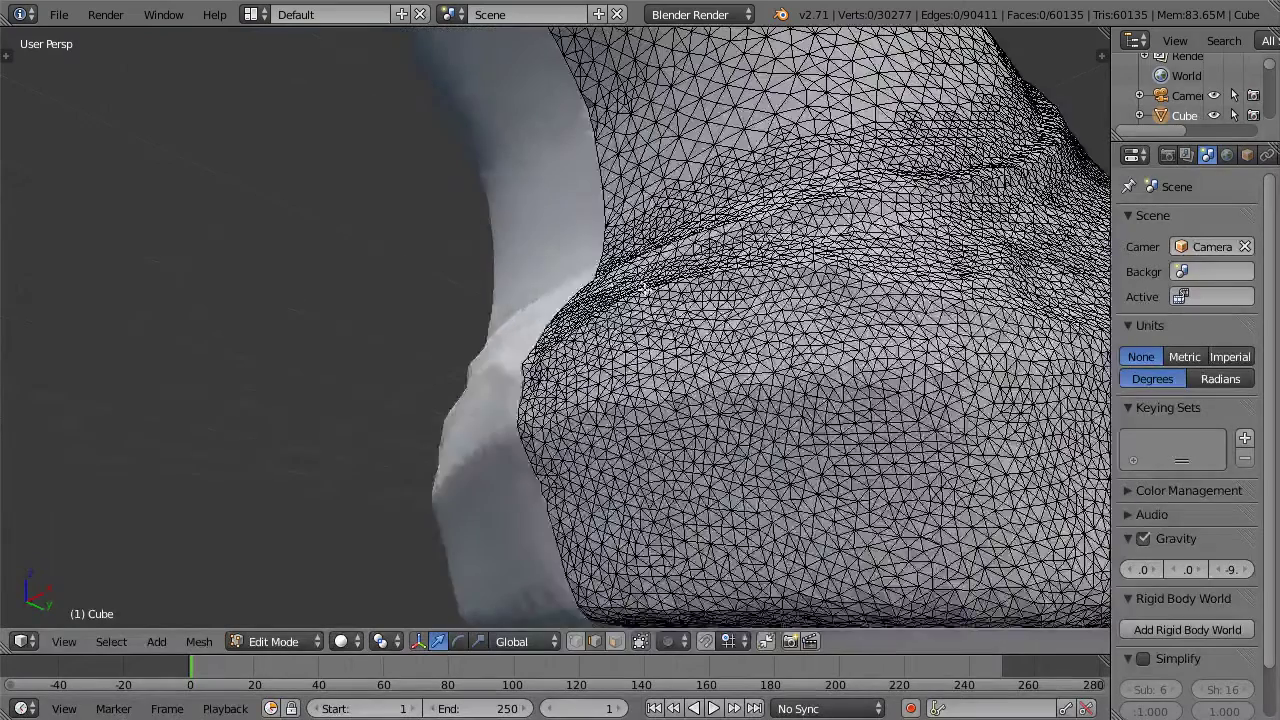
{"action": "scroll", "coordinate": [708, 372], "scroll_direction": "up", "scroll_amount": 6}
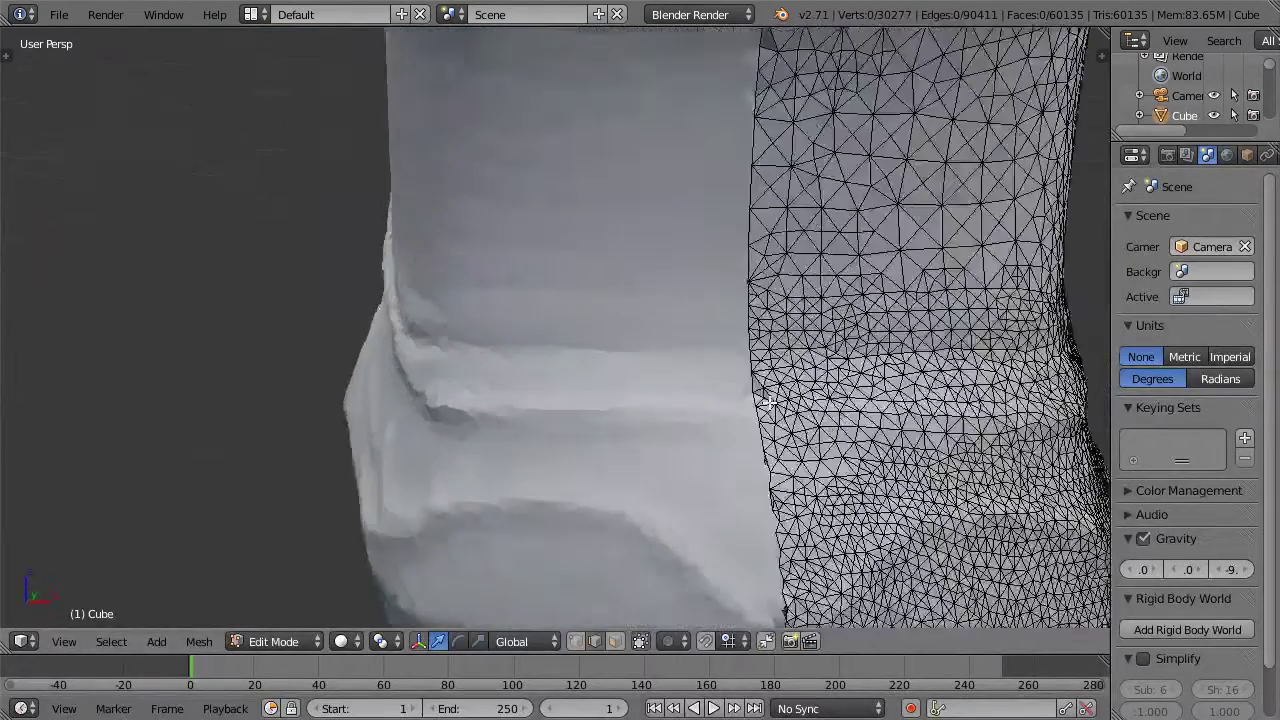
{"action": "scroll", "coordinate": [729, 290], "scroll_direction": "up", "scroll_amount": 3}
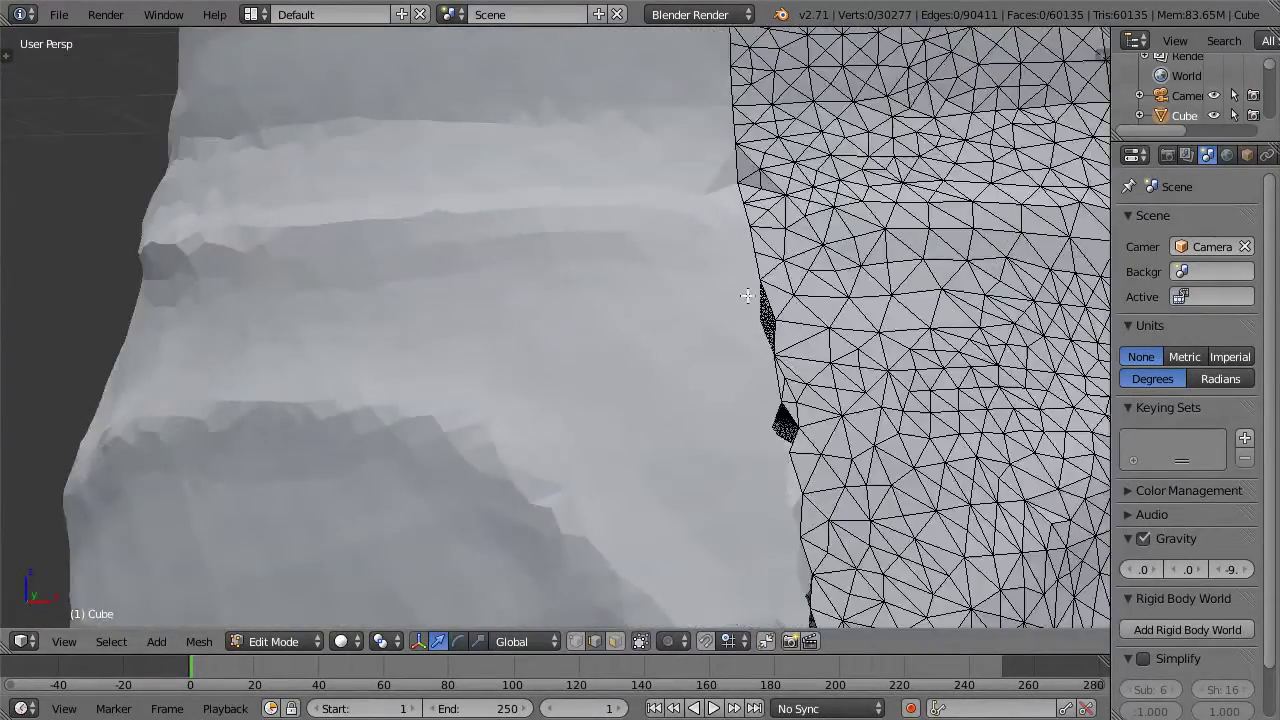
{"action": "scroll", "coordinate": [764, 297], "scroll_direction": "down", "scroll_amount": 2}
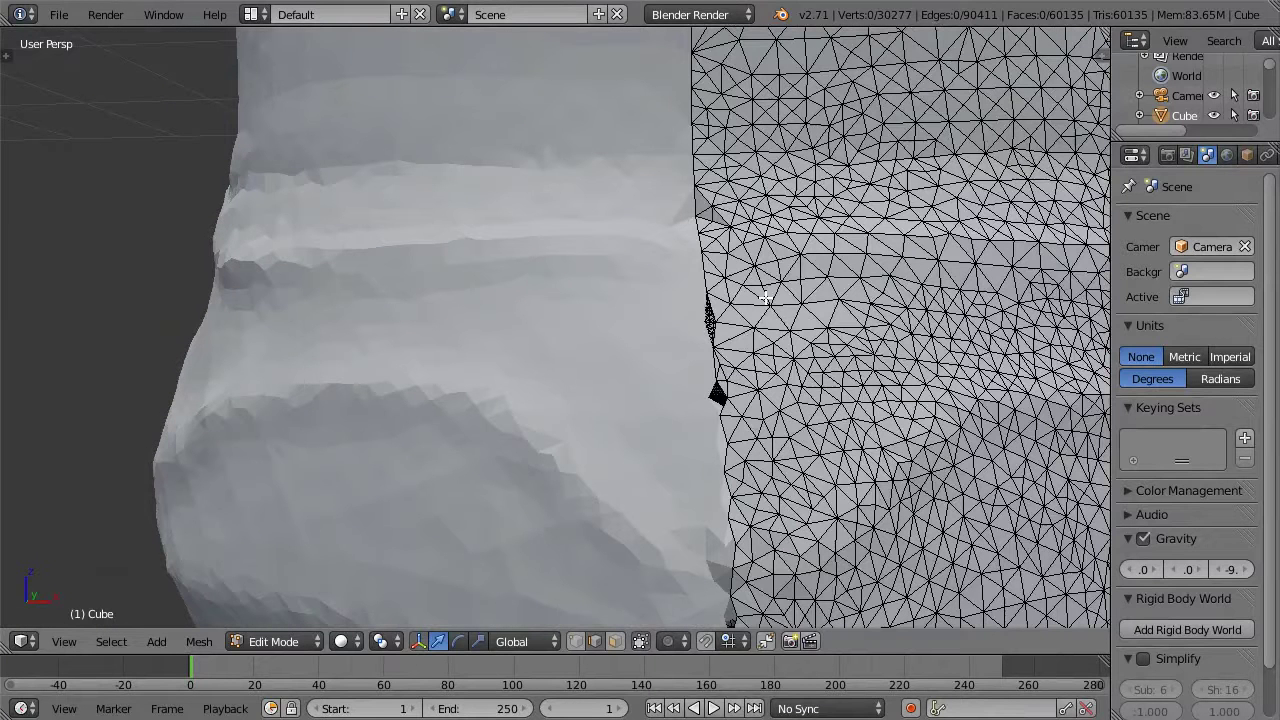
{"action": "right_click", "coordinate": [713, 308], "text": "alt"}
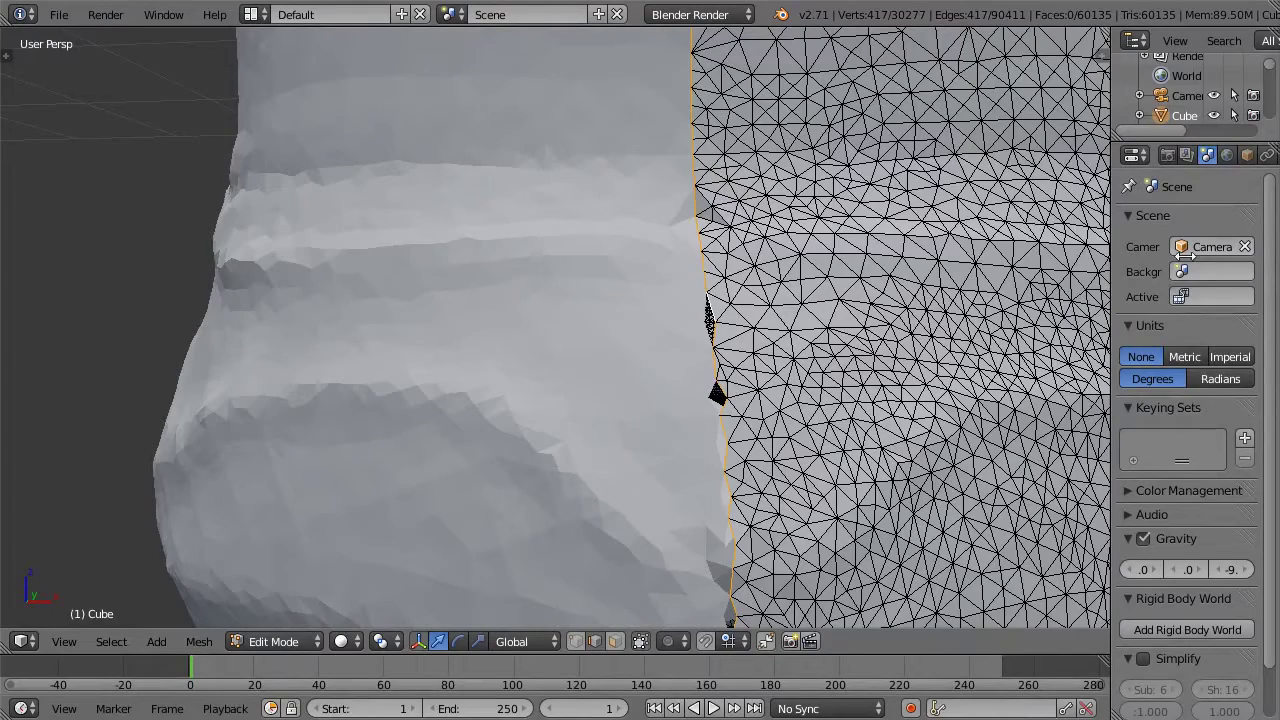
Step: Move the seam's edge loop along the X axis onto the mirror plane to close the gaps, and return to Object Mode
{"action": "middle_click_drag", "start_coordinate": [846, 286], "coordinate": [790, 260]}
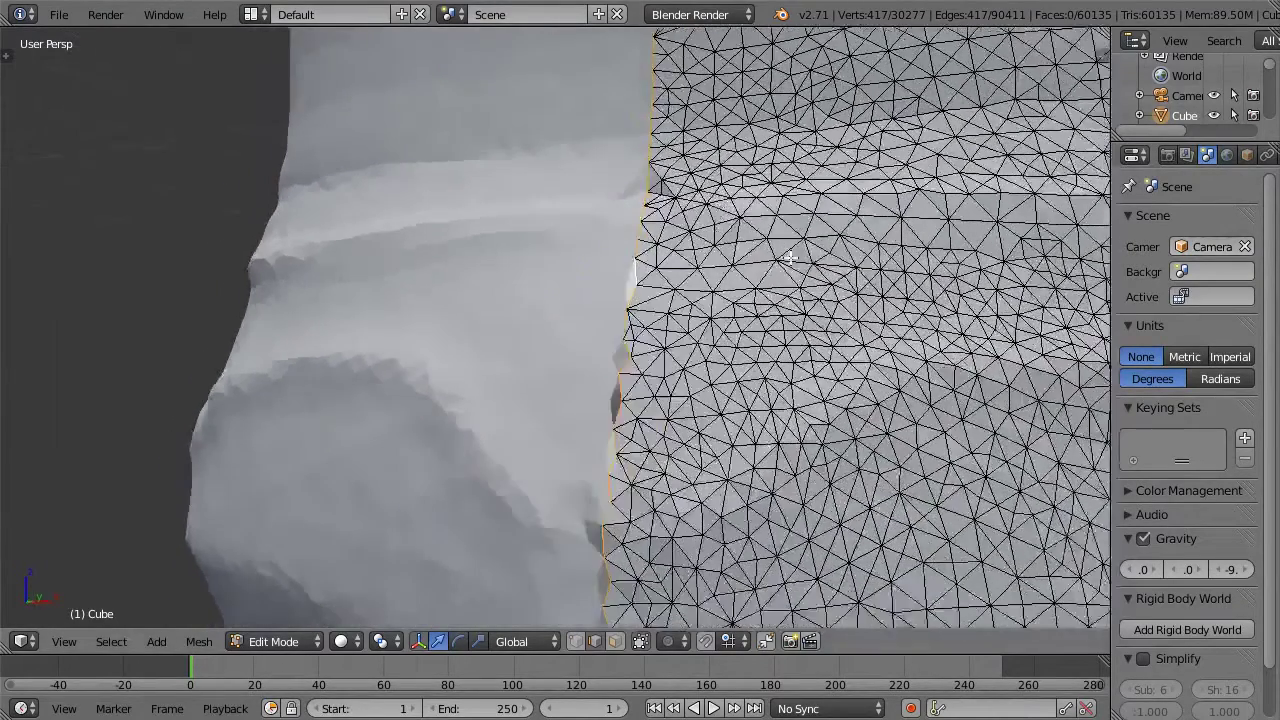
{"action": "scroll", "coordinate": [790, 260], "scroll_direction": "down", "scroll_amount": 6}
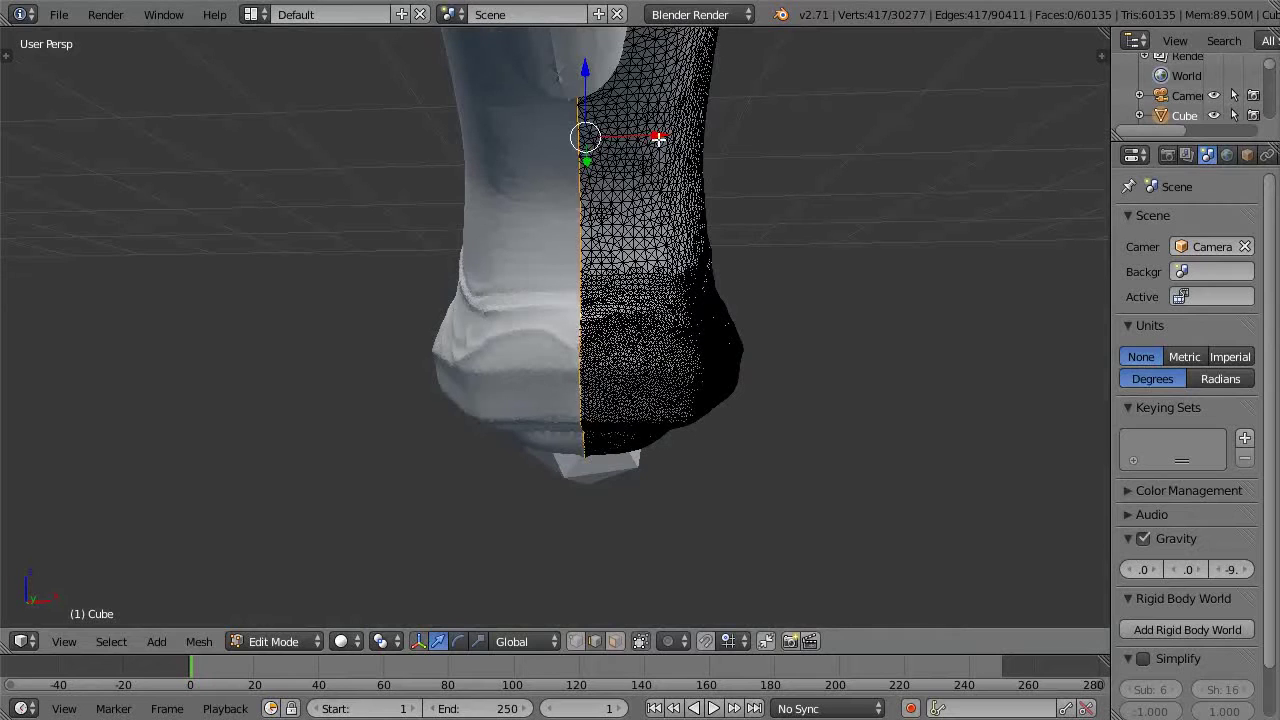
{"action": "left_click_drag", "start_coordinate": [658, 135], "coordinate": [295, 132]}
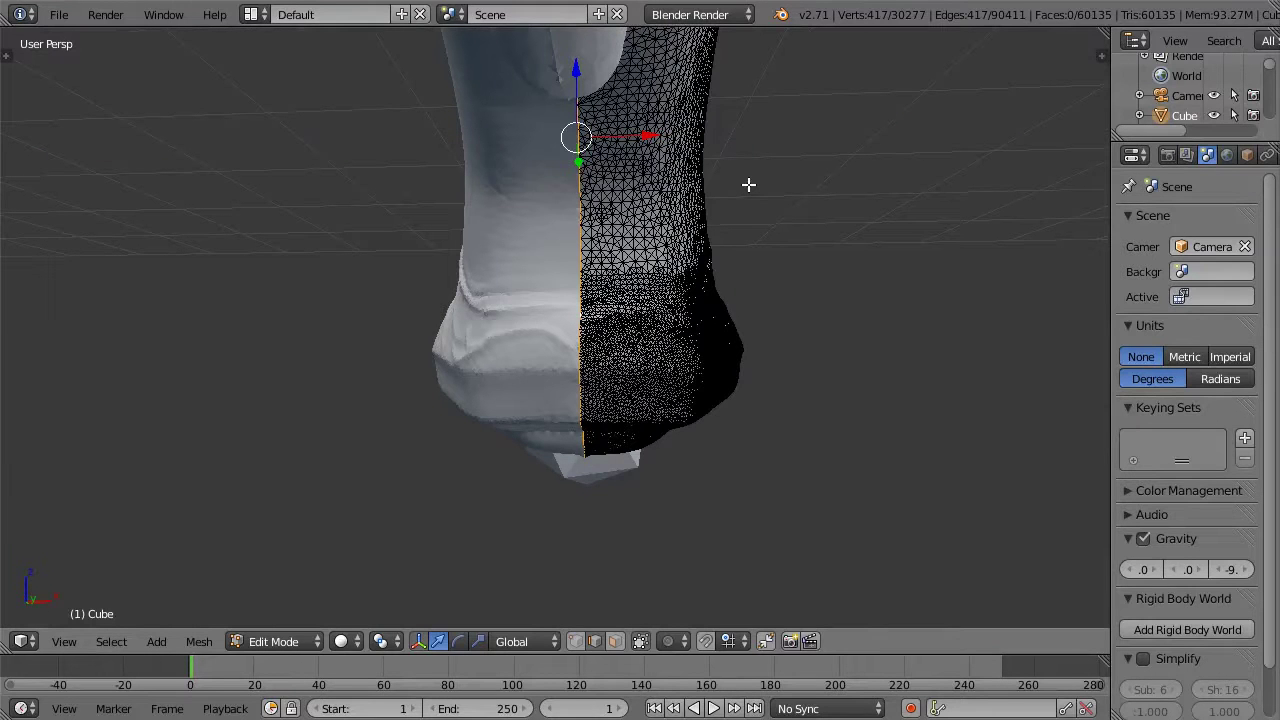
{"action": "key", "text": "Tab"}
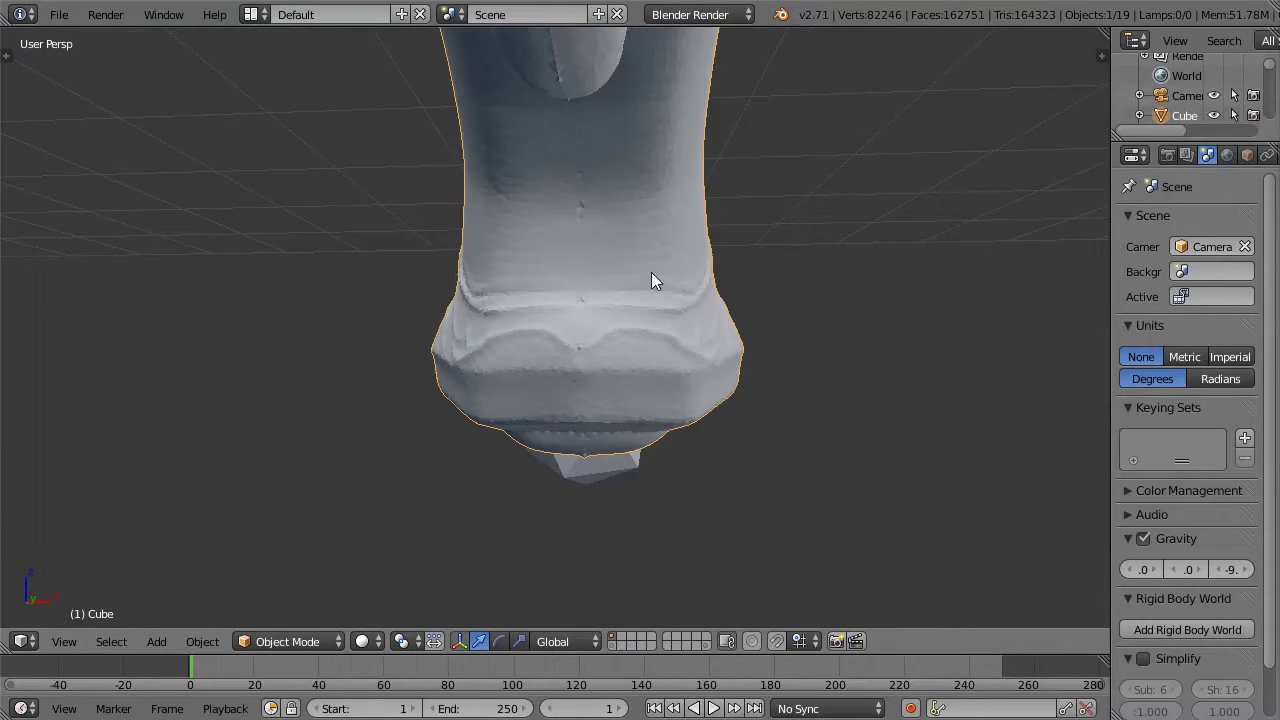
Step: Apply the grip's Mirror modifier
{"action": "scroll", "coordinate": [1200, 155], "scroll_direction": "down", "scroll_amount": 3}
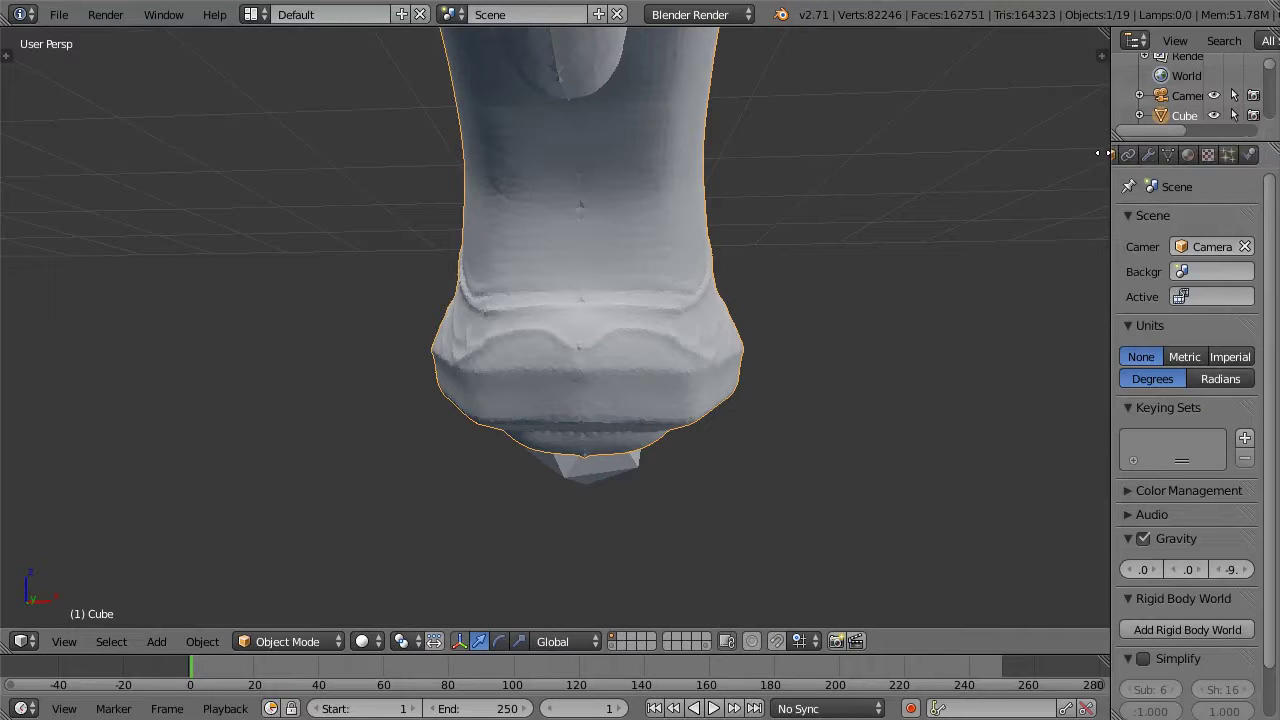
{"action": "left_click", "coordinate": [1150, 157]}
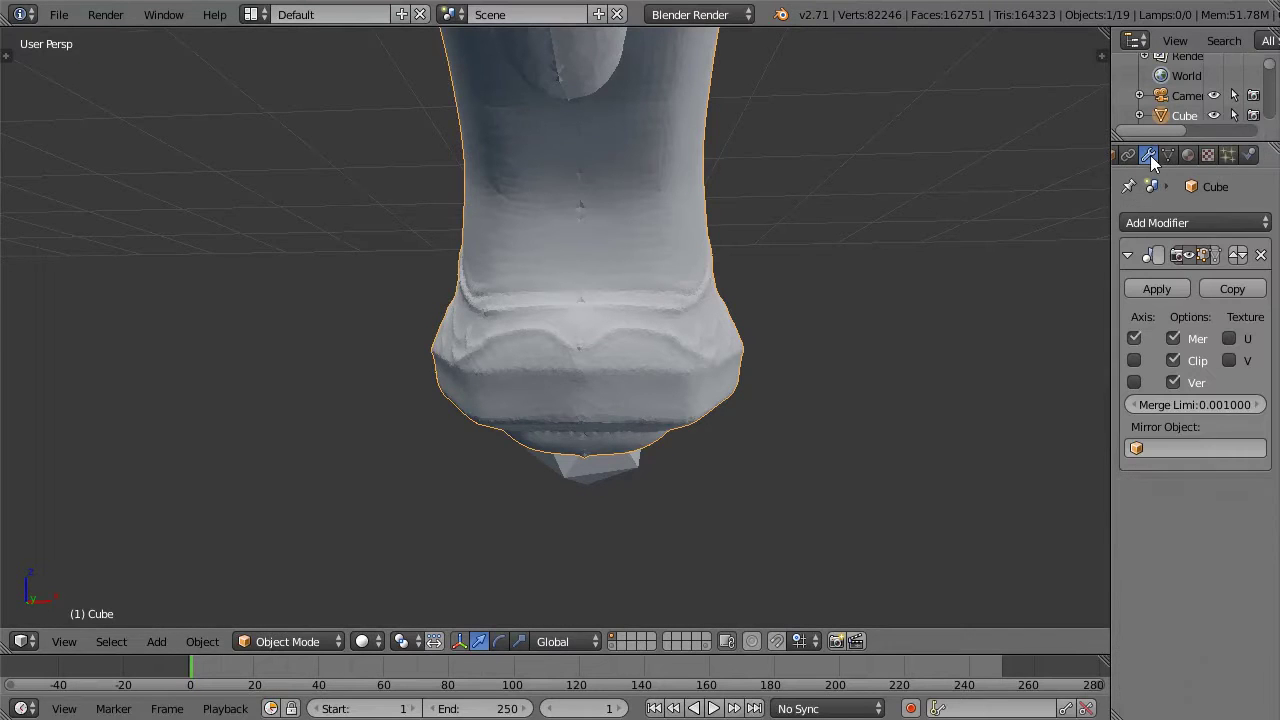
{"action": "left_click", "coordinate": [1144, 291]}
Step: Switch to Sculpt Mode, undo the trial stroke on the grip's flared end, and smooth the seam bumps on its back face
{"action": "middle_click_drag", "start_coordinate": [899, 241], "coordinate": [517, 241]}
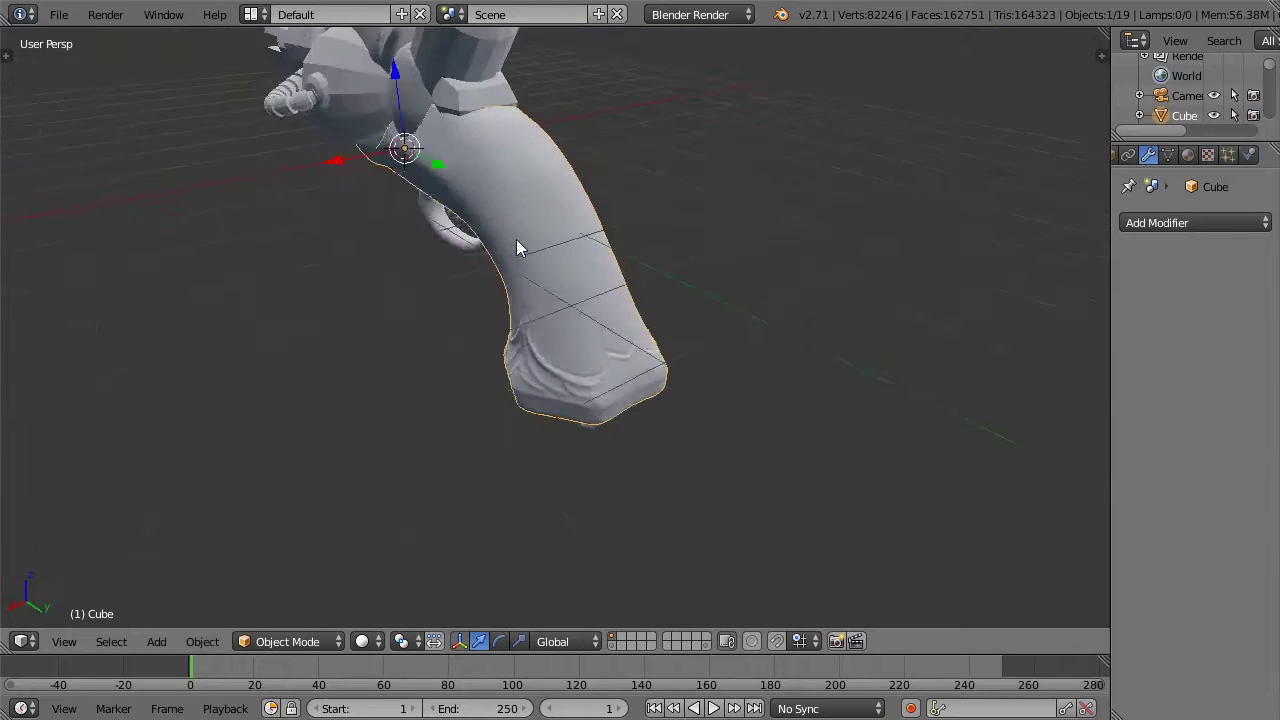
{"action": "scroll", "coordinate": [545, 150], "scroll_direction": "up", "scroll_amount": 3}
{"action": "middle_click_drag", "start_coordinate": [550, 201], "coordinate": [615, 204]}
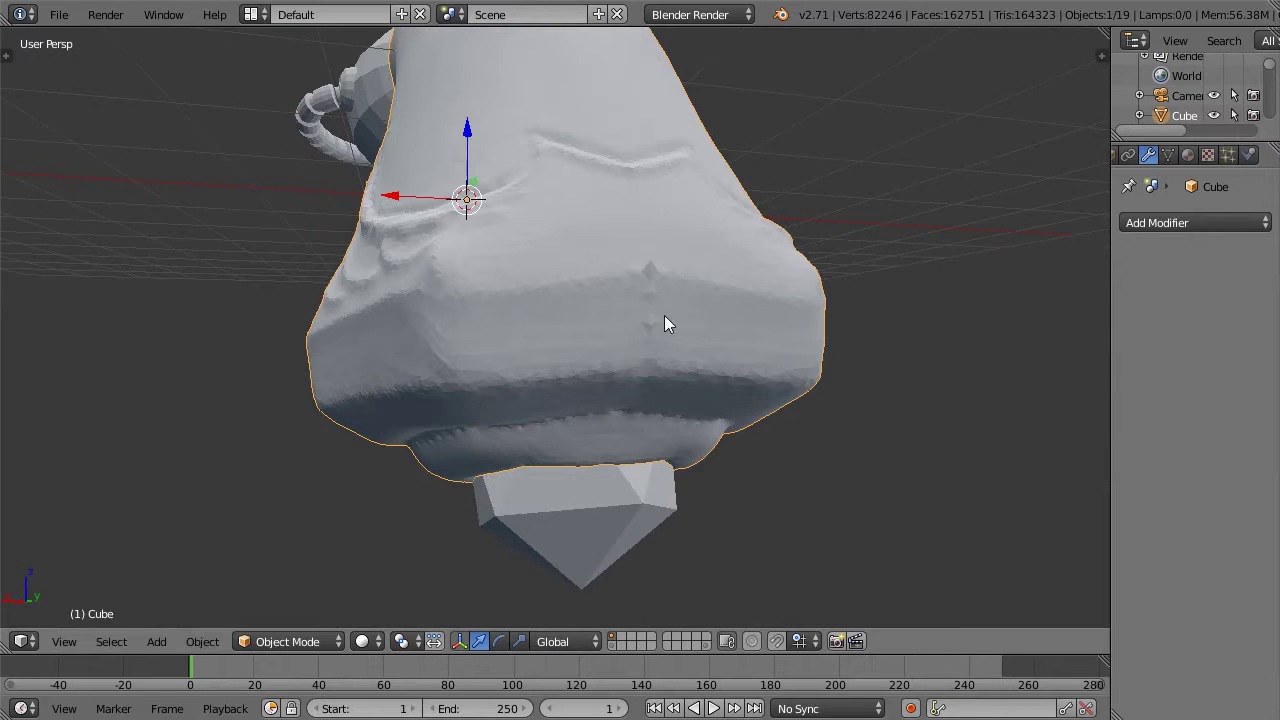
{"action": "left_click", "coordinate": [263, 642]}
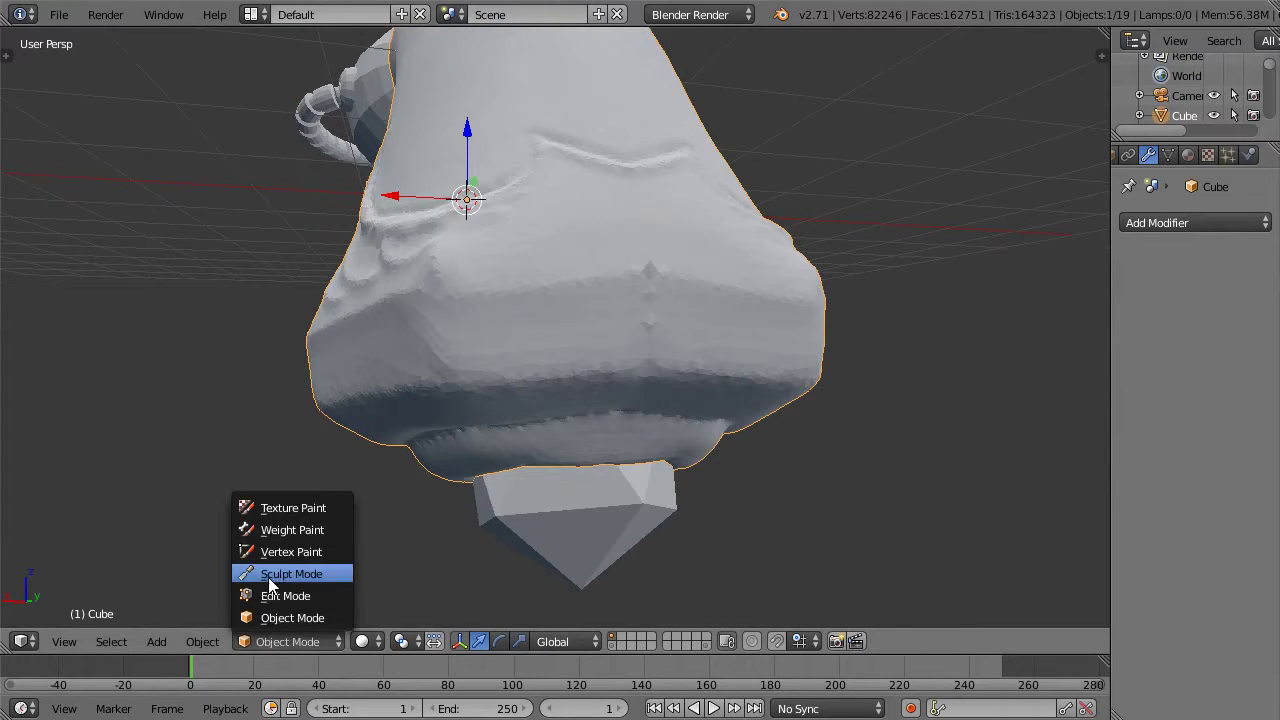
{"action": "left_click", "coordinate": [274, 574]}
{"action": "mouse_move", "coordinate": [444, 329]}
{"action": "left_mouse_down"}
{"action": "mouse_move", "coordinate": [554, 250]}
{"action": "mouse_move", "coordinate": [460, 320]}
{"action": "mouse_move", "coordinate": [540, 254]}
{"action": "left_mouse_up"}
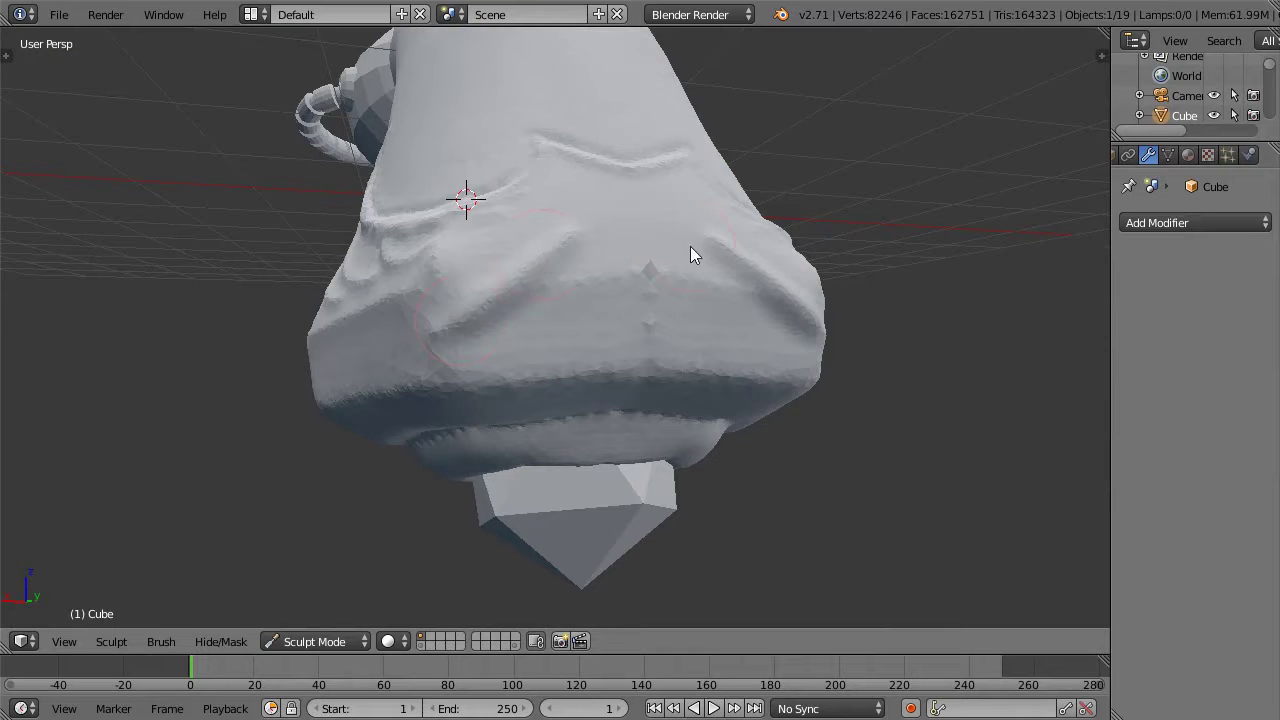
{"action": "key", "text": "ctrl+z"}
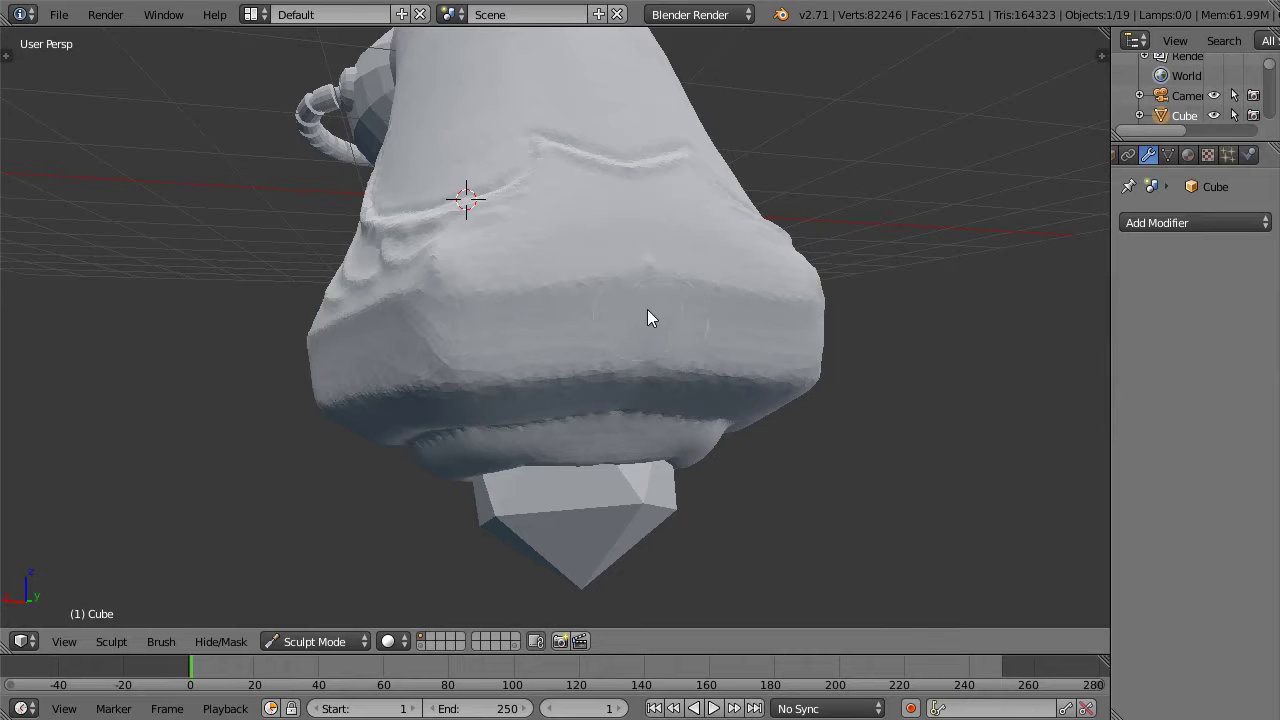
Step: Smooth the remaining bumps along the centre seam on the front of the grip, from the flared end up to the trigger guard
{"action": "middle_click_drag", "start_coordinate": [763, 206], "coordinate": [1051, 157]}
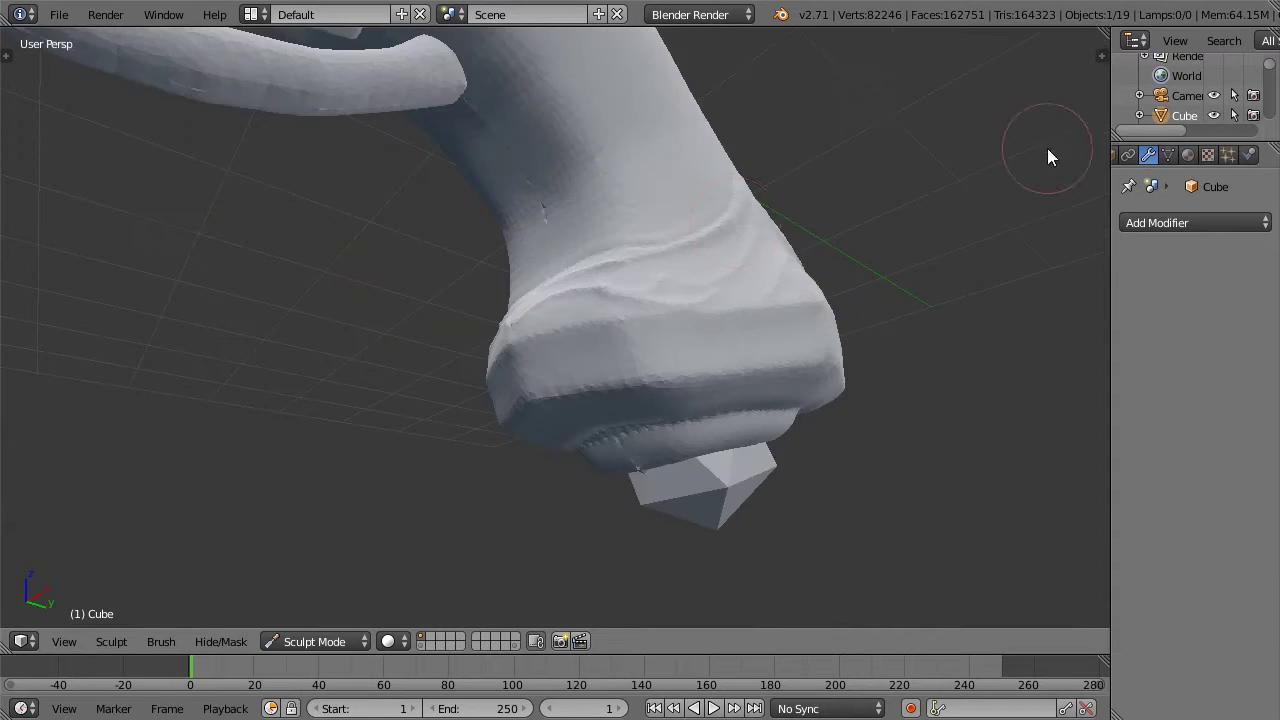
{"action": "middle_click_drag", "start_coordinate": [754, 215], "coordinate": [817, 222]}
{"action": "middle_click_drag", "start_coordinate": [588, 232], "coordinate": [606, 246]}
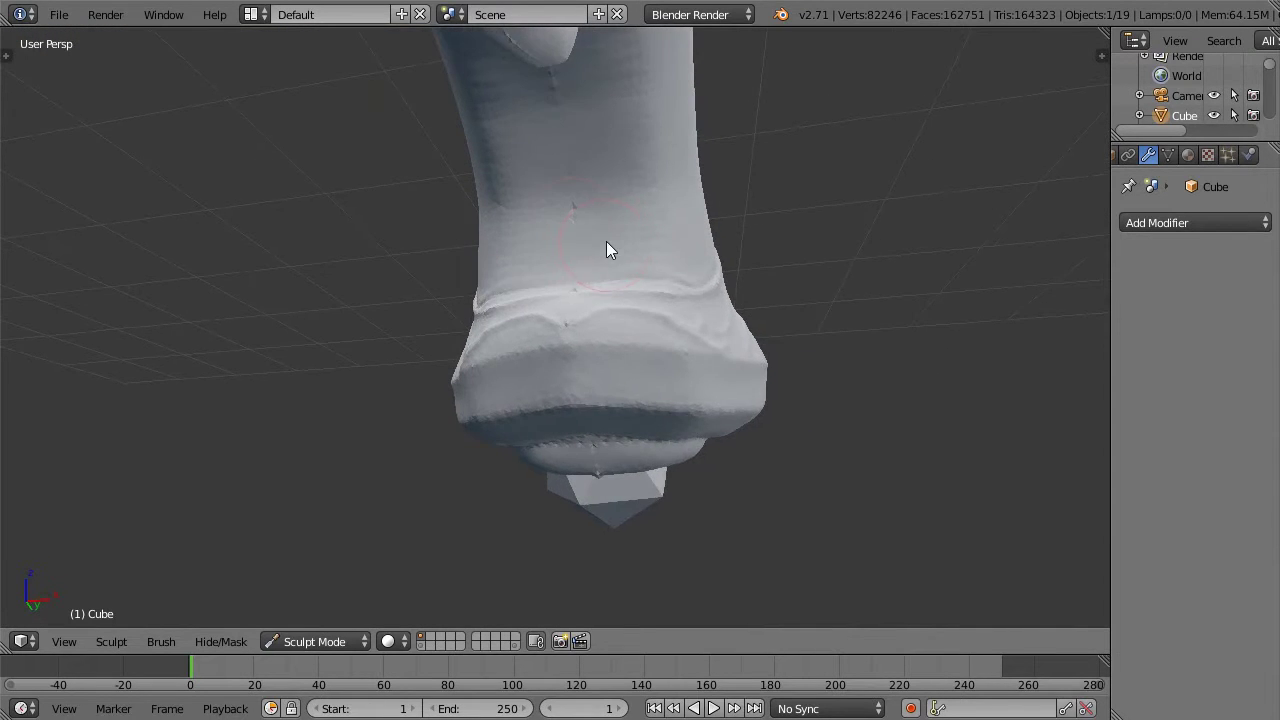
{"action": "middle_click_drag", "start_coordinate": [606, 131], "coordinate": [525, 129]}
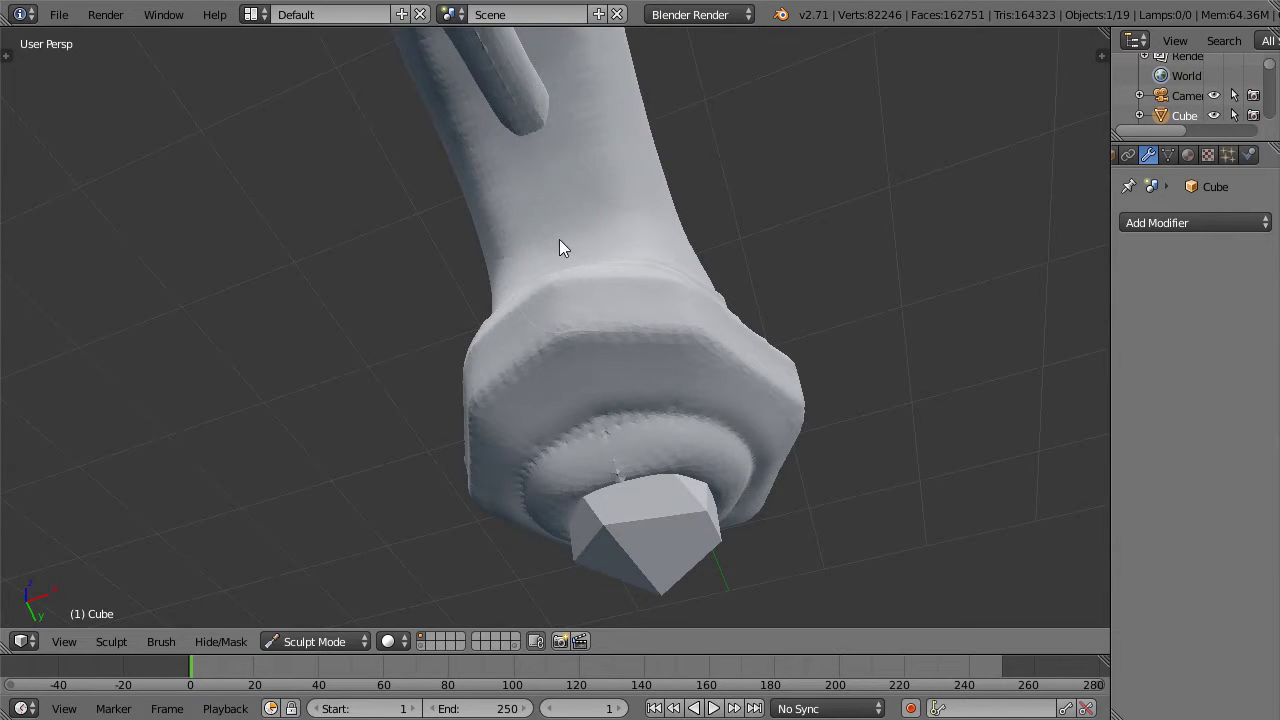
{"action": "middle_click_drag", "start_coordinate": [592, 262], "coordinate": [789, 375]}
{"action": "scroll", "coordinate": [498, 271], "scroll_direction": "down", "scroll_amount": 2}
{"action": "middle_click_drag", "start_coordinate": [479, 321], "coordinate": [577, 246]}
{"action": "scroll", "coordinate": [390, 247], "scroll_direction": "up", "scroll_amount": 2}
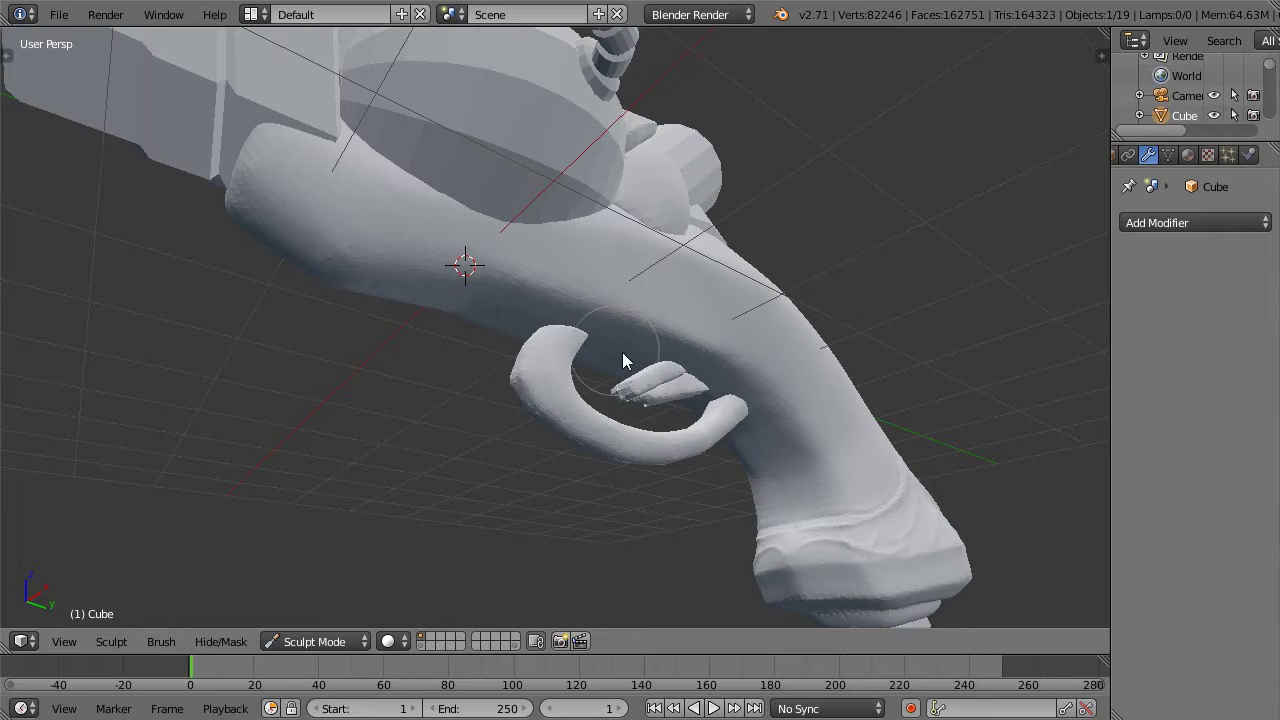
{"action": "middle_click_drag", "start_coordinate": [780, 282], "coordinate": [647, 393]}
{"action": "scroll", "coordinate": [668, 382], "scroll_direction": "down", "scroll_amount": 4}
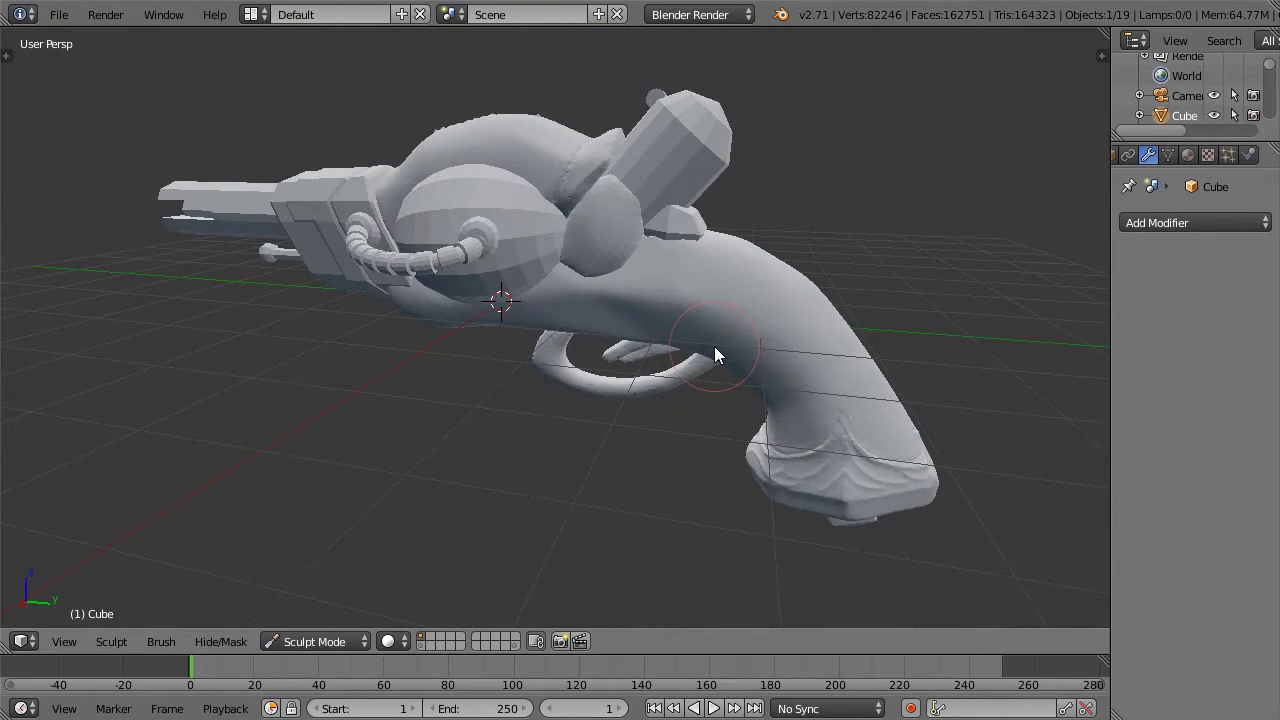
Step: Show the gun in right orthographic view, reopen the sculpting tools and choose the Clay Strips brush
{"action": "key", "text": "KP_3"}
{"action": "scroll", "coordinate": [714, 346], "scroll_direction": "up", "scroll_amount": 2}
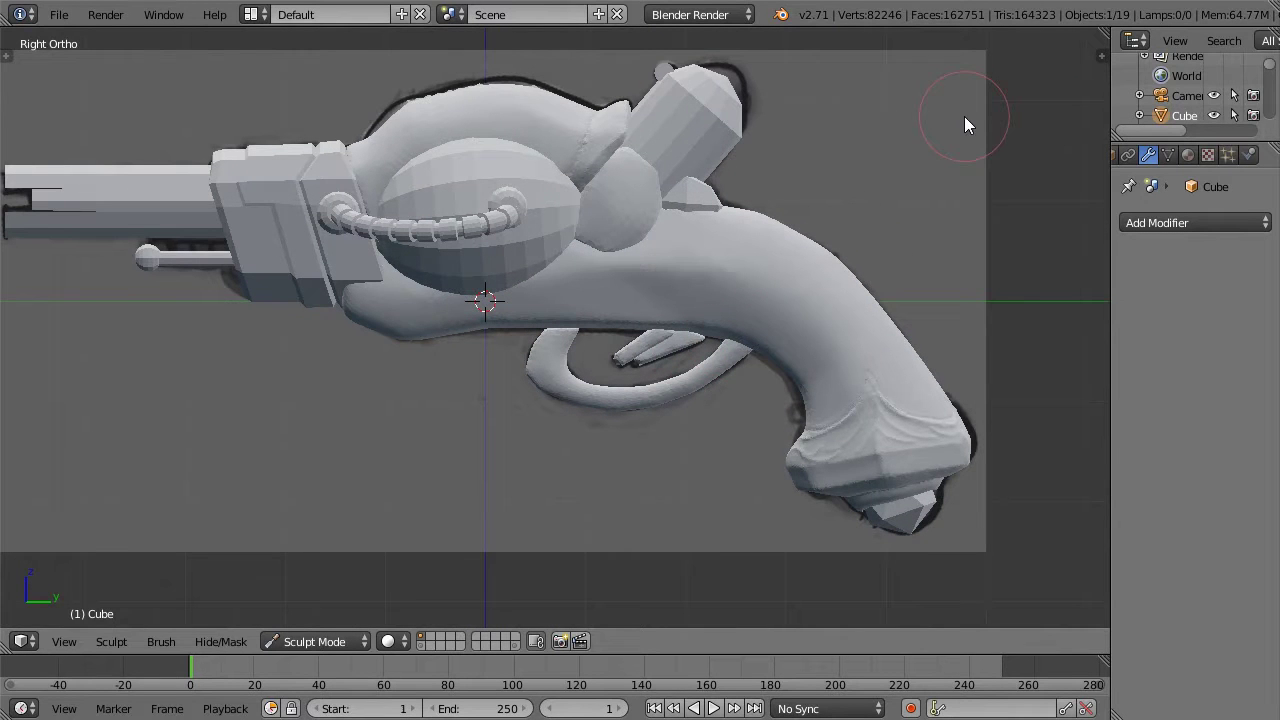
{"action": "left_click", "coordinate": [8, 57]}
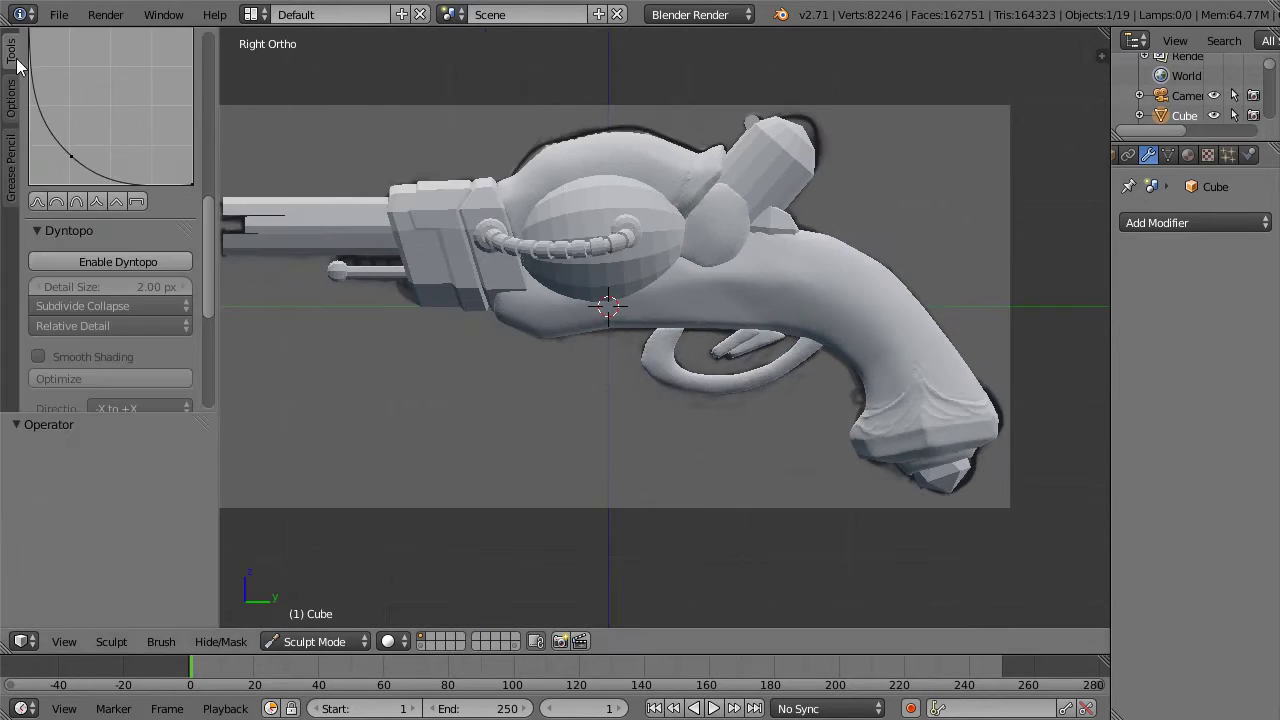
{"action": "left_click_drag", "start_coordinate": [207, 221], "coordinate": [208, 53]}
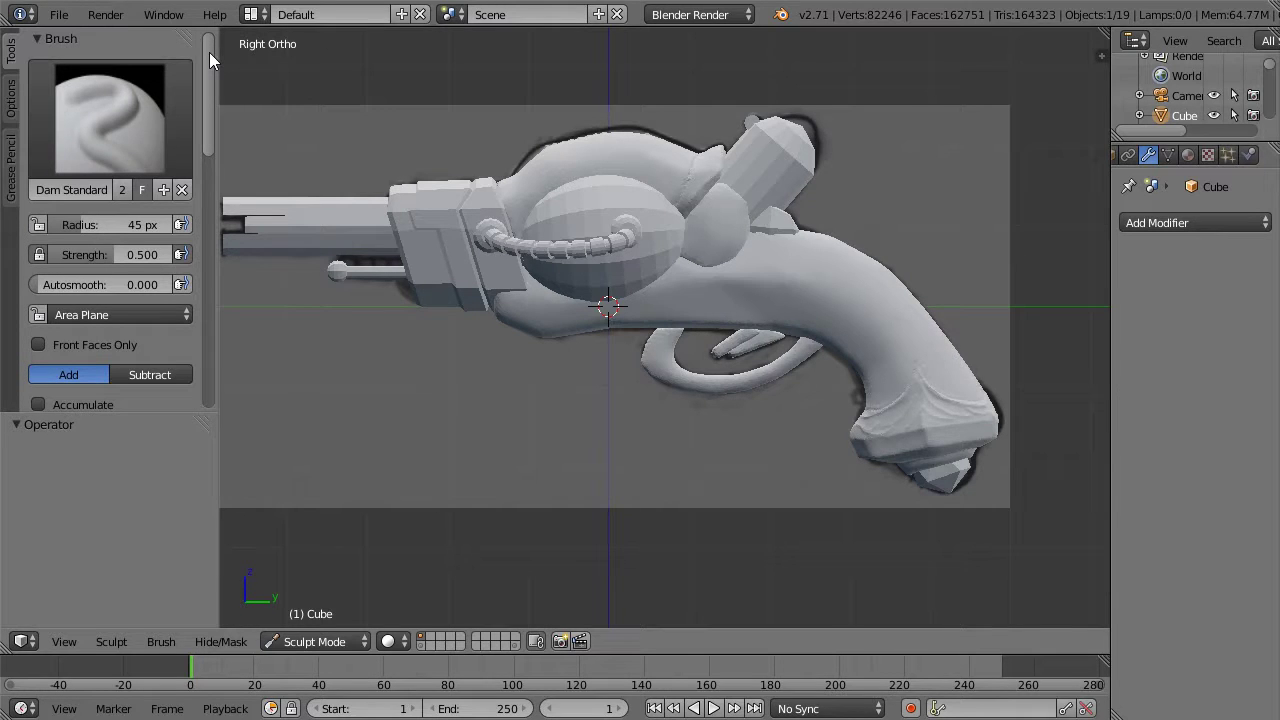
{"action": "left_click", "coordinate": [153, 146]}
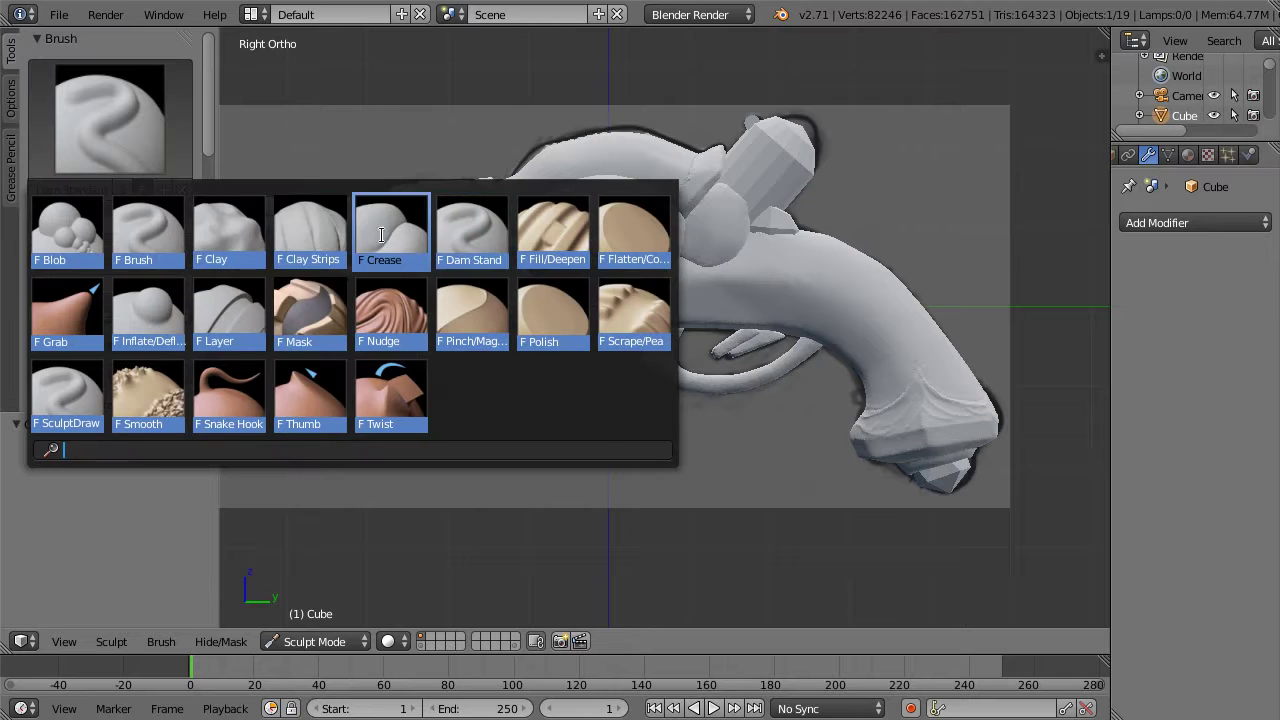
{"action": "left_click", "coordinate": [305, 233]}
Step: Set the brush radius to 29 px and build up clay on the side of the handle behind the cylinder
{"action": "middle_click_drag", "start_coordinate": [966, 201], "coordinate": [774, 306]}
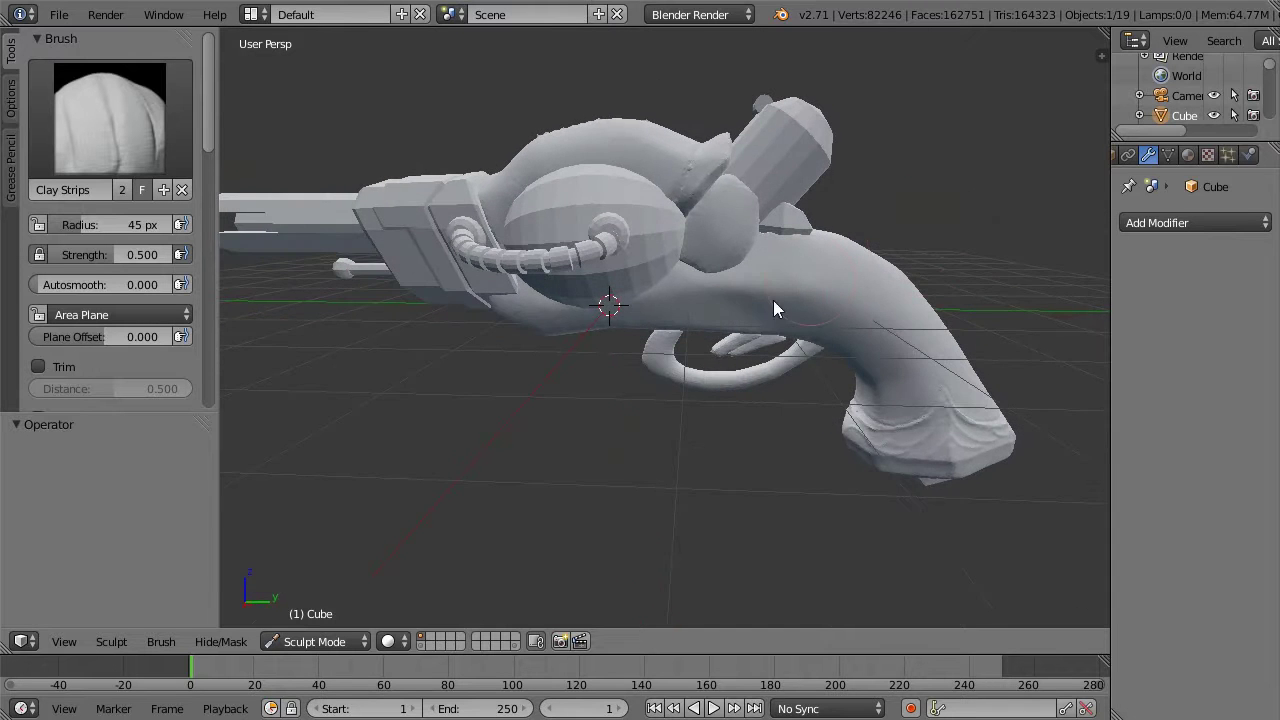
{"action": "middle_click_drag", "start_coordinate": [946, 211], "coordinate": [928, 180]}
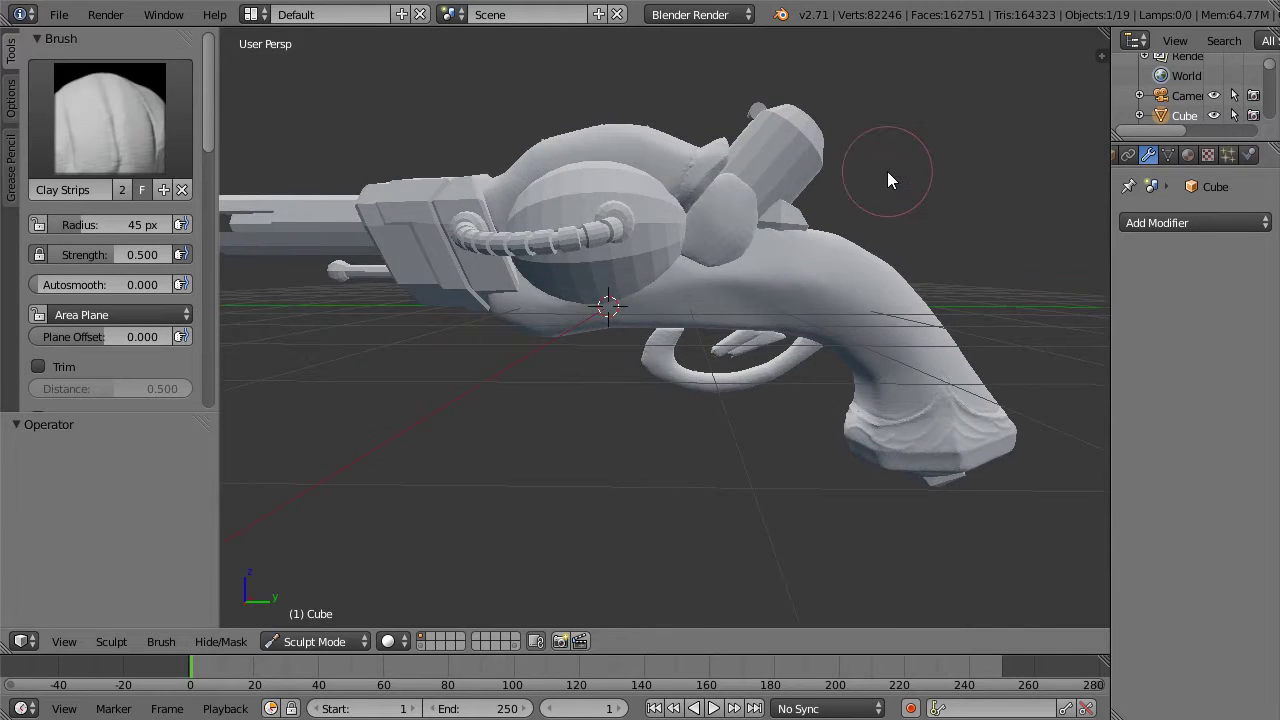
{"action": "key", "text": "KP_3"}
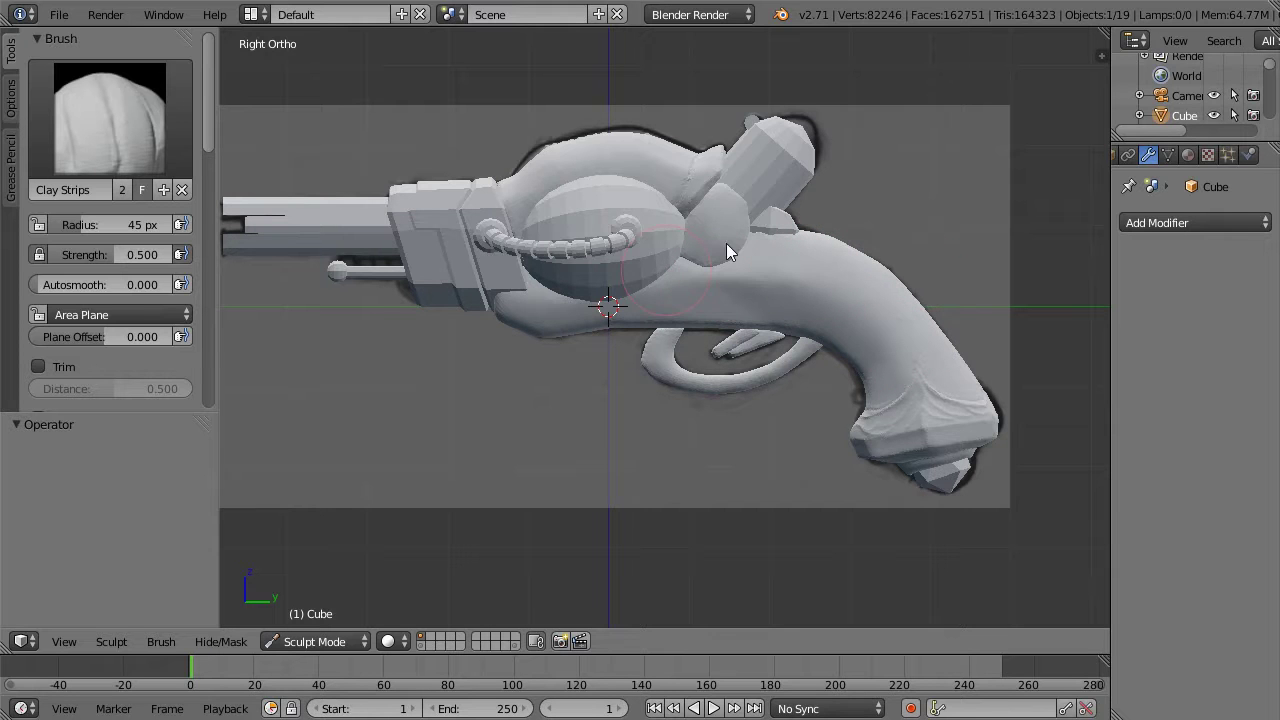
{"action": "key", "text": "f"}
{"action": "left_click", "coordinate": [791, 275]}
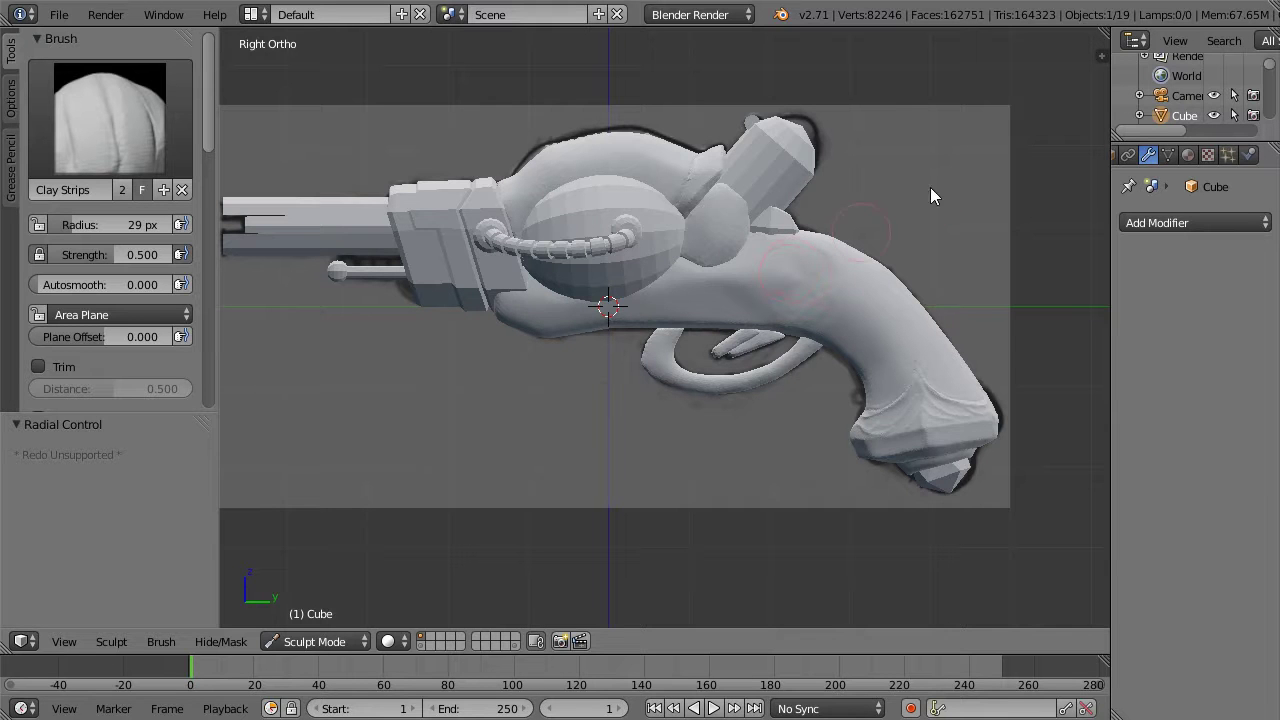
Step: Flatten the built-up area on the handle's side above the trigger with the Flatten/Contrast brush
{"action": "middle_click_drag", "start_coordinate": [944, 191], "coordinate": [884, 215]}
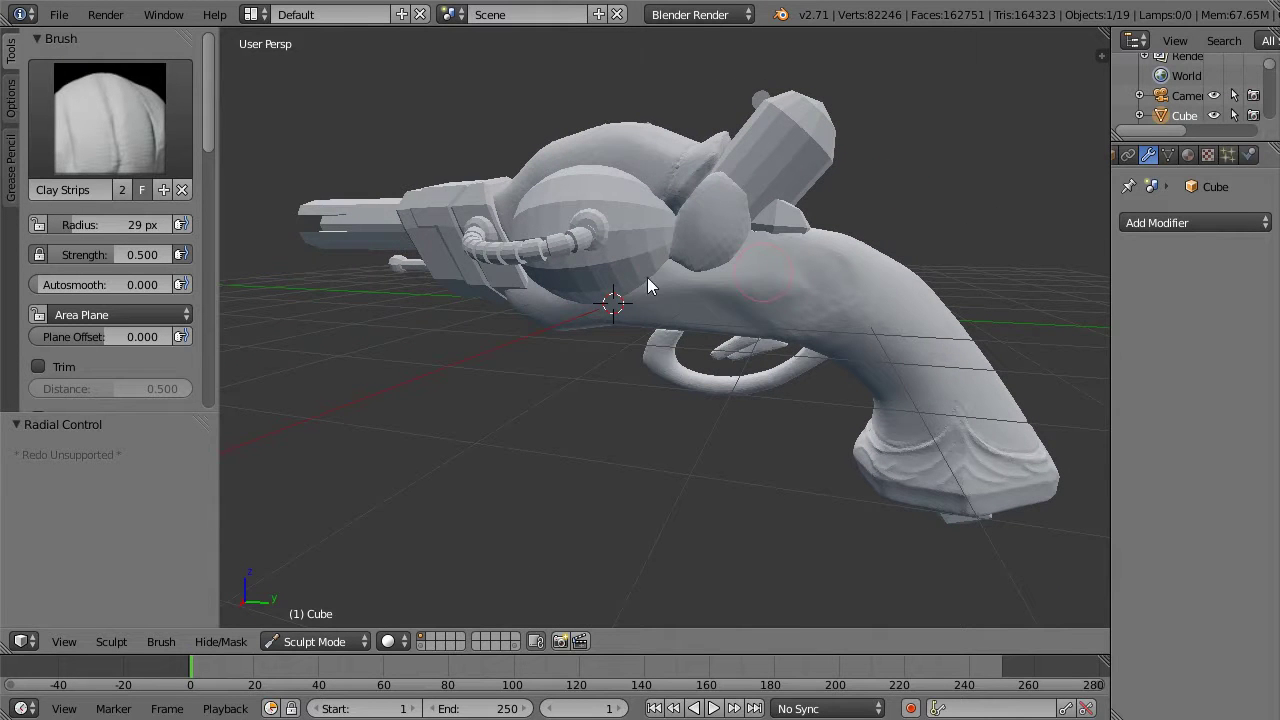
{"action": "left_click", "coordinate": [110, 118]}
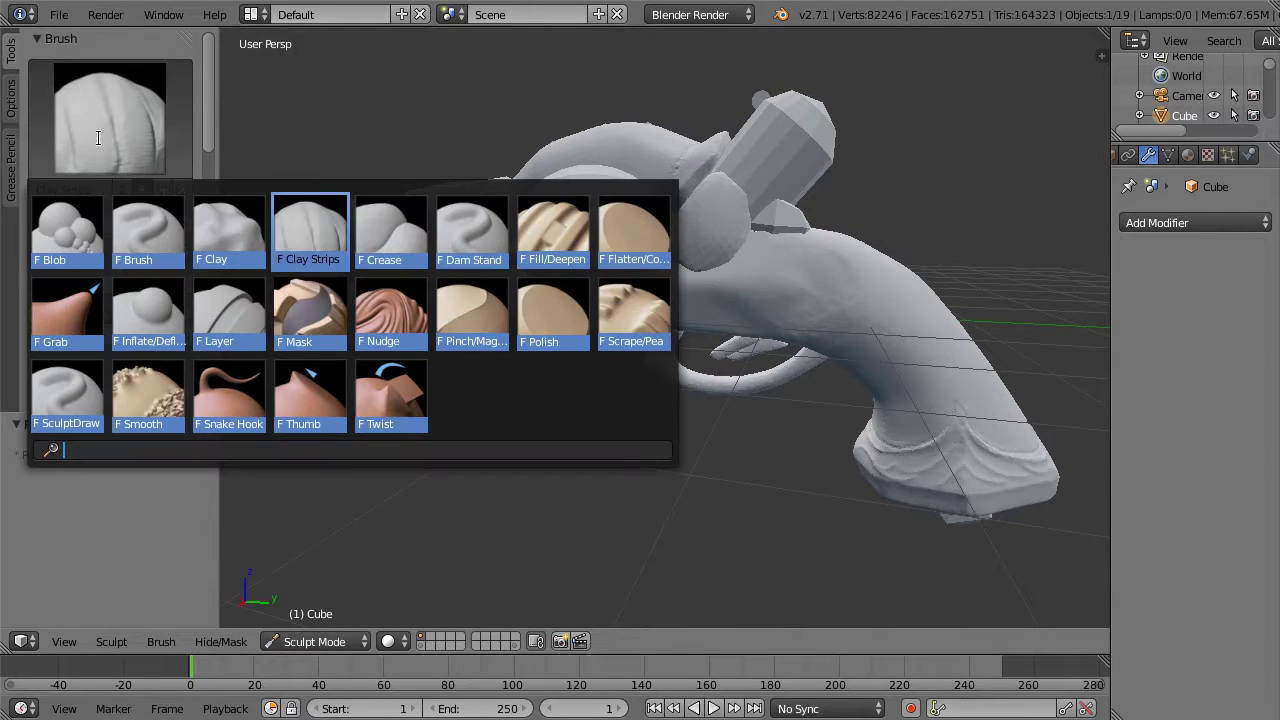
{"action": "left_click", "coordinate": [638, 232]}
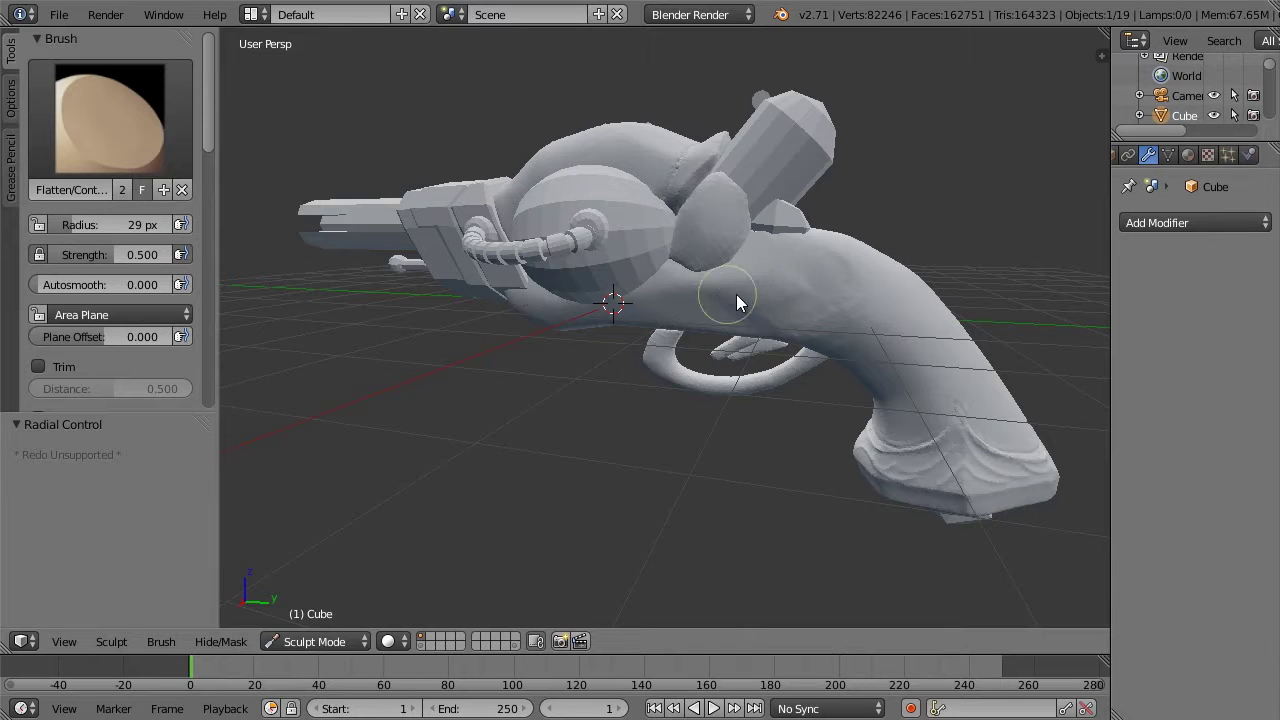
{"action": "mouse_move", "coordinate": [719, 311]}
{"action": "left_mouse_down"}
{"action": "mouse_move", "coordinate": [777, 286]}
{"action": "mouse_move", "coordinate": [821, 292]}
{"action": "mouse_move", "coordinate": [800, 292]}
{"action": "left_mouse_up"}
{"action": "left_click_drag", "start_coordinate": [697, 294], "coordinate": [800, 290]}
{"action": "left_click_drag", "start_coordinate": [703, 292], "coordinate": [783, 292]}
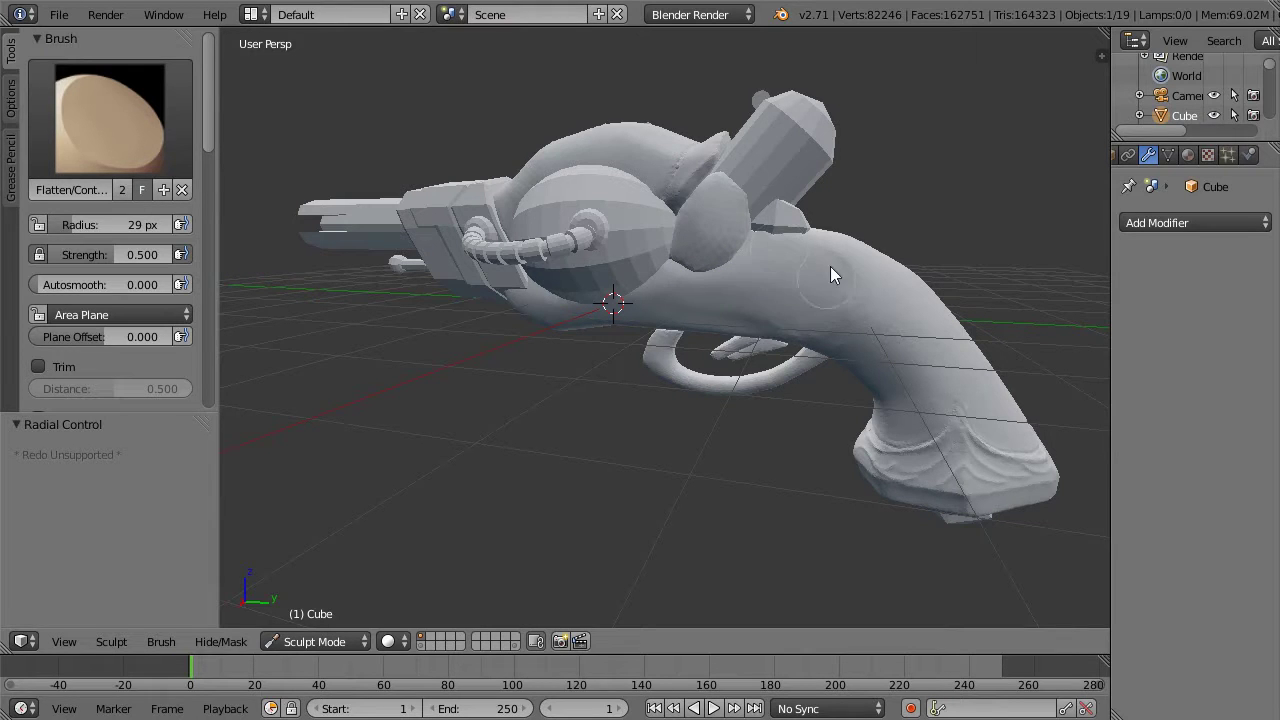
Step: Choose the Polish brush, set its radius to 53 px, and smooth the handle's side behind the cylinder
{"action": "middle_click_drag", "start_coordinate": [901, 177], "coordinate": [771, 277]}
{"action": "left_click", "coordinate": [112, 155]}
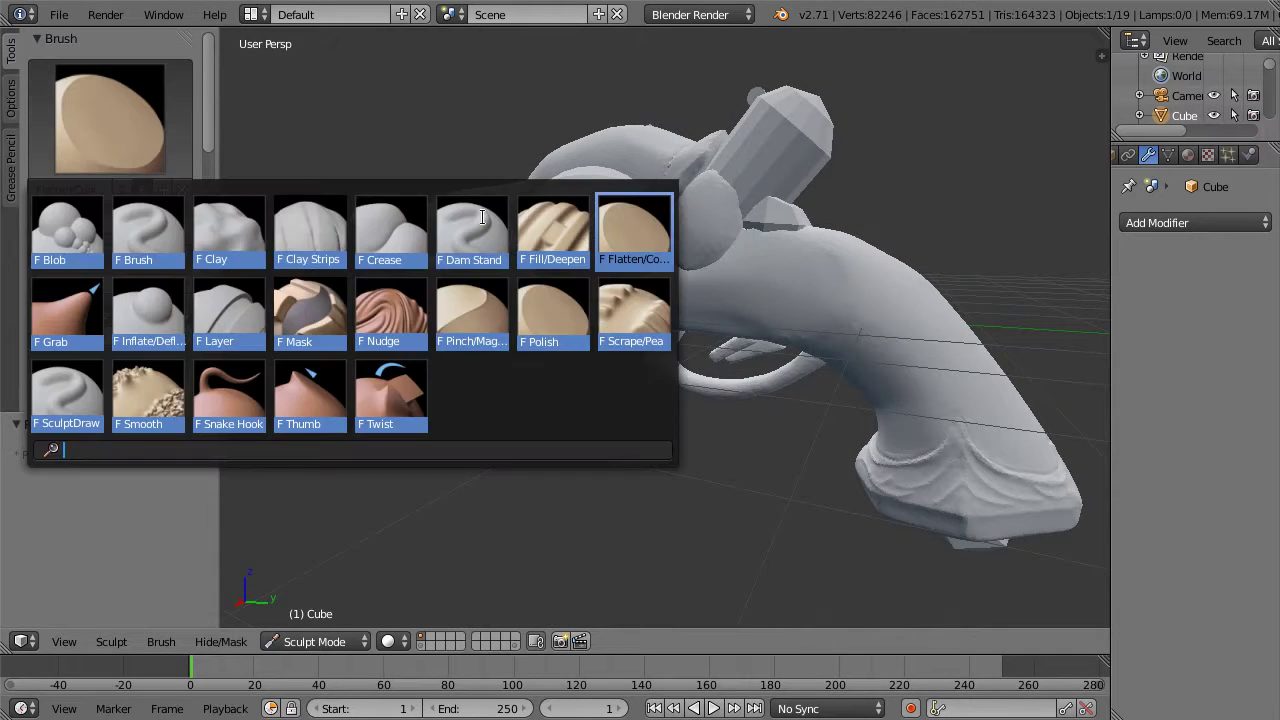
{"action": "left_click", "coordinate": [553, 302]}
{"action": "key", "text": "f"}
{"action": "left_click", "coordinate": [782, 287]}
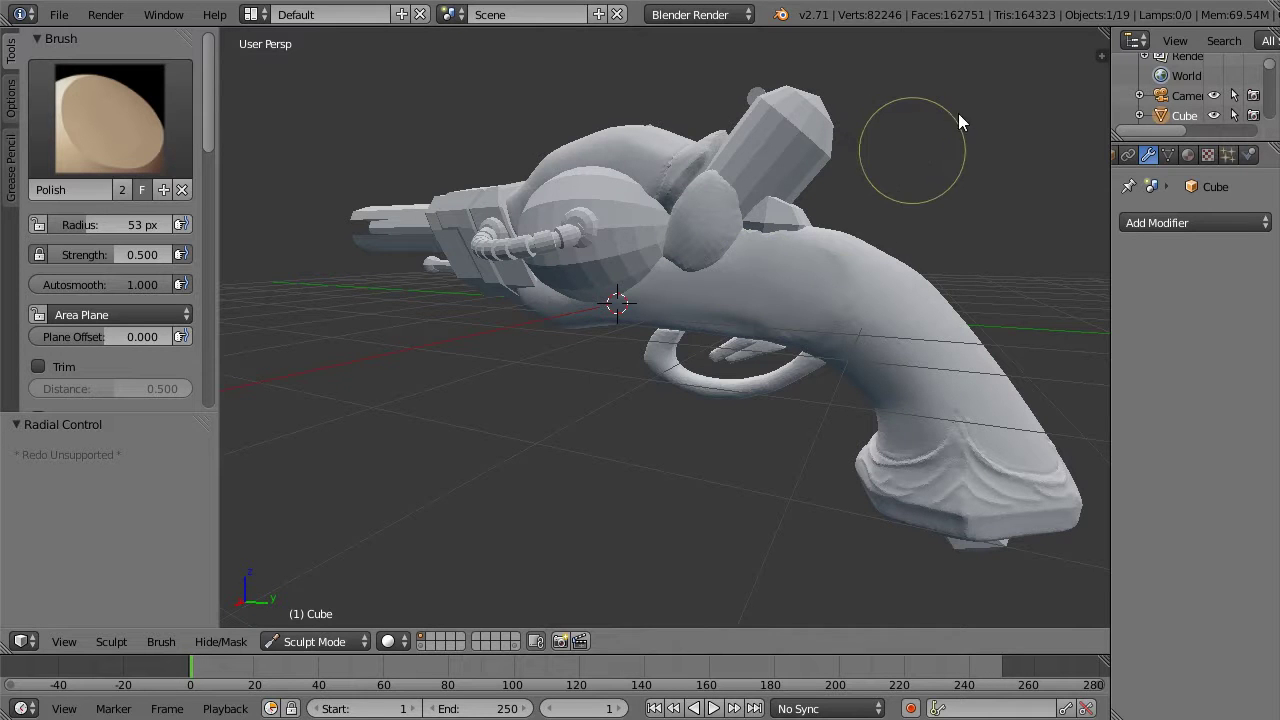
{"action": "mouse_move", "coordinate": [660, 286]}
{"action": "left_mouse_down", "text": "shift"}
{"action": "mouse_move", "coordinate": [615, 286]}
{"action": "mouse_move", "coordinate": [783, 283]}
{"action": "mouse_move", "coordinate": [720, 273]}
{"action": "mouse_move", "coordinate": [801, 290]}
{"action": "mouse_move", "coordinate": [815, 272]}
{"action": "left_mouse_up", "text": "shift"}
{"action": "mouse_move", "coordinate": [915, 140]}
{"action": "middle_mouse_down"}
{"action": "mouse_move", "coordinate": [1029, 62]}
{"action": "mouse_move", "coordinate": [937, 182]}
{"action": "mouse_move", "coordinate": [1000, 82]}
{"action": "mouse_move", "coordinate": [906, 120]}
{"action": "mouse_move", "coordinate": [812, 232]}
{"action": "mouse_move", "coordinate": [819, 192]}
{"action": "mouse_move", "coordinate": [737, 294]}
{"action": "middle_mouse_up"}
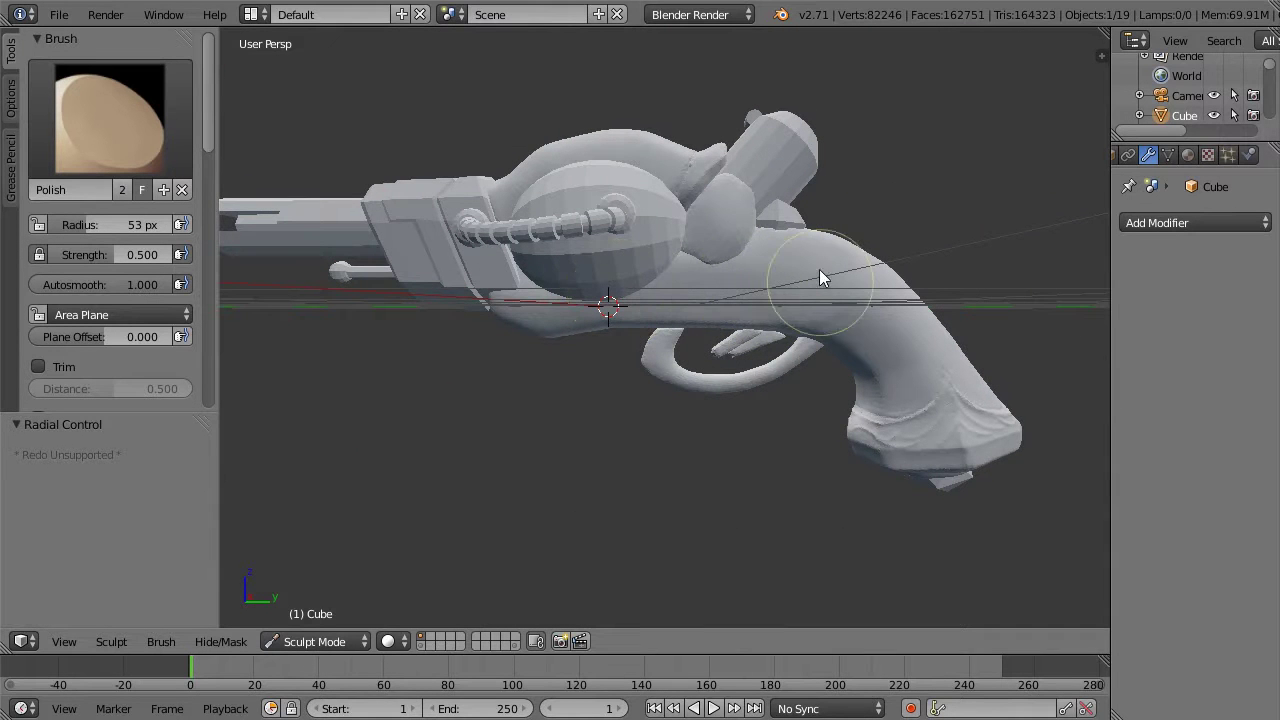
Step: Polish the remaining unevenness on the handle's side where it curves down into the grip
{"action": "middle_click_drag", "start_coordinate": [916, 199], "coordinate": [748, 293]}
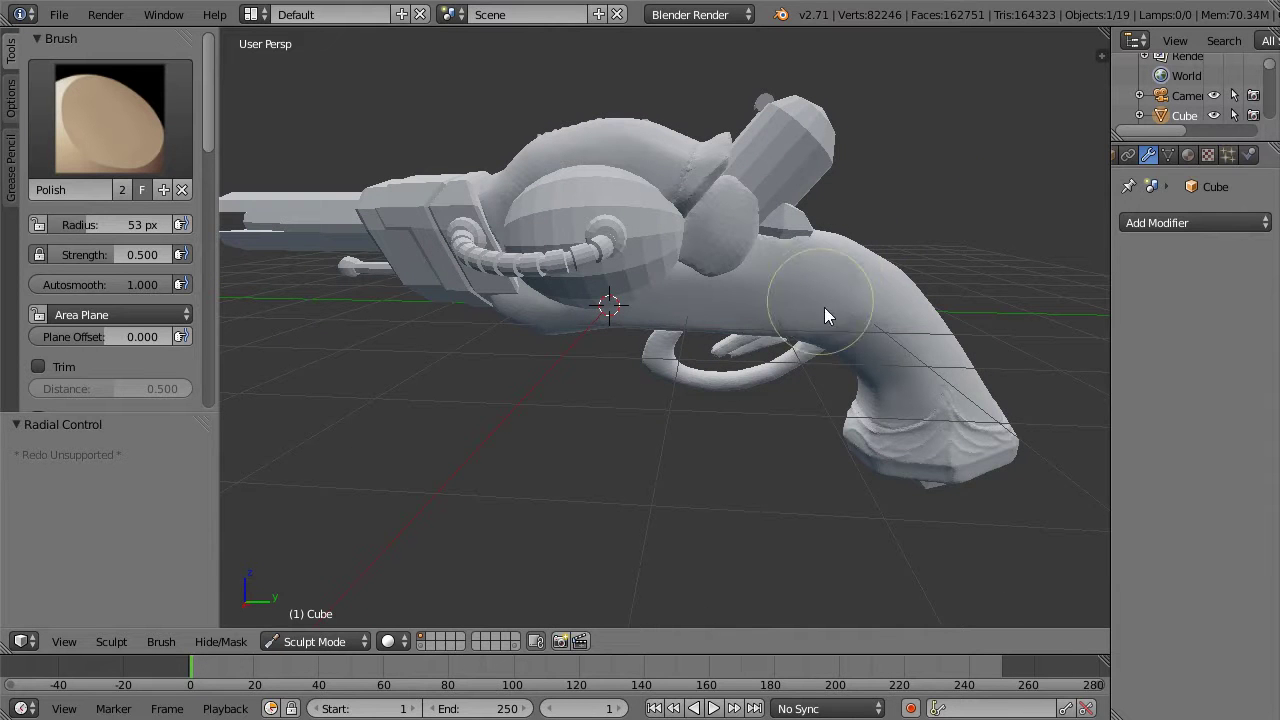
{"action": "mouse_move", "coordinate": [943, 173]}
{"action": "middle_mouse_down"}
{"action": "mouse_move", "coordinate": [954, 118]}
{"action": "mouse_move", "coordinate": [880, 200]}
{"action": "middle_mouse_up"}
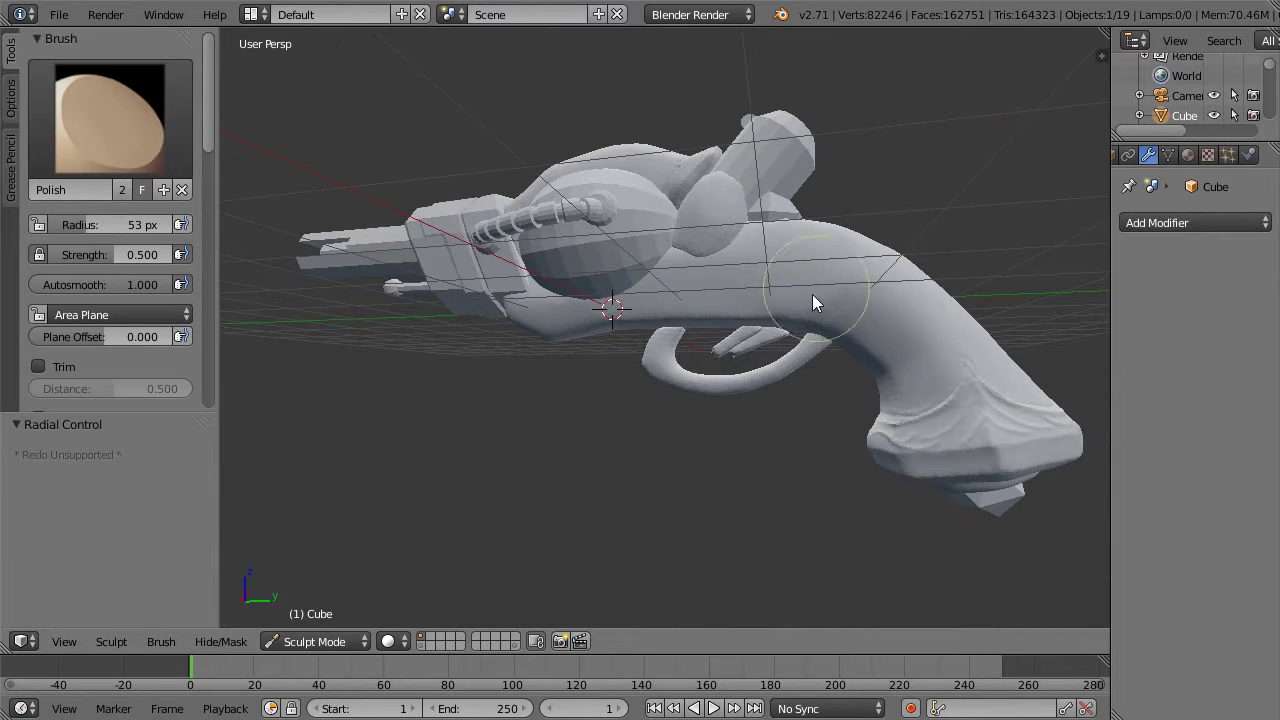
{"action": "mouse_move", "coordinate": [921, 160]}
{"action": "middle_mouse_down"}
{"action": "mouse_move", "coordinate": [943, 204]}
{"action": "mouse_move", "coordinate": [1030, 110]}
{"action": "mouse_move", "coordinate": [765, 142]}
{"action": "middle_mouse_up"}
{"action": "scroll", "coordinate": [1000, 191], "scroll_direction": "up", "scroll_amount": 3}
{"action": "mouse_move", "coordinate": [889, 160]}
{"action": "middle_mouse_down"}
{"action": "mouse_move", "coordinate": [971, 170]}
{"action": "mouse_move", "coordinate": [931, 95]}
{"action": "mouse_move", "coordinate": [820, 82]}
{"action": "mouse_move", "coordinate": [852, 166]}
{"action": "mouse_move", "coordinate": [651, 211]}
{"action": "middle_mouse_up"}
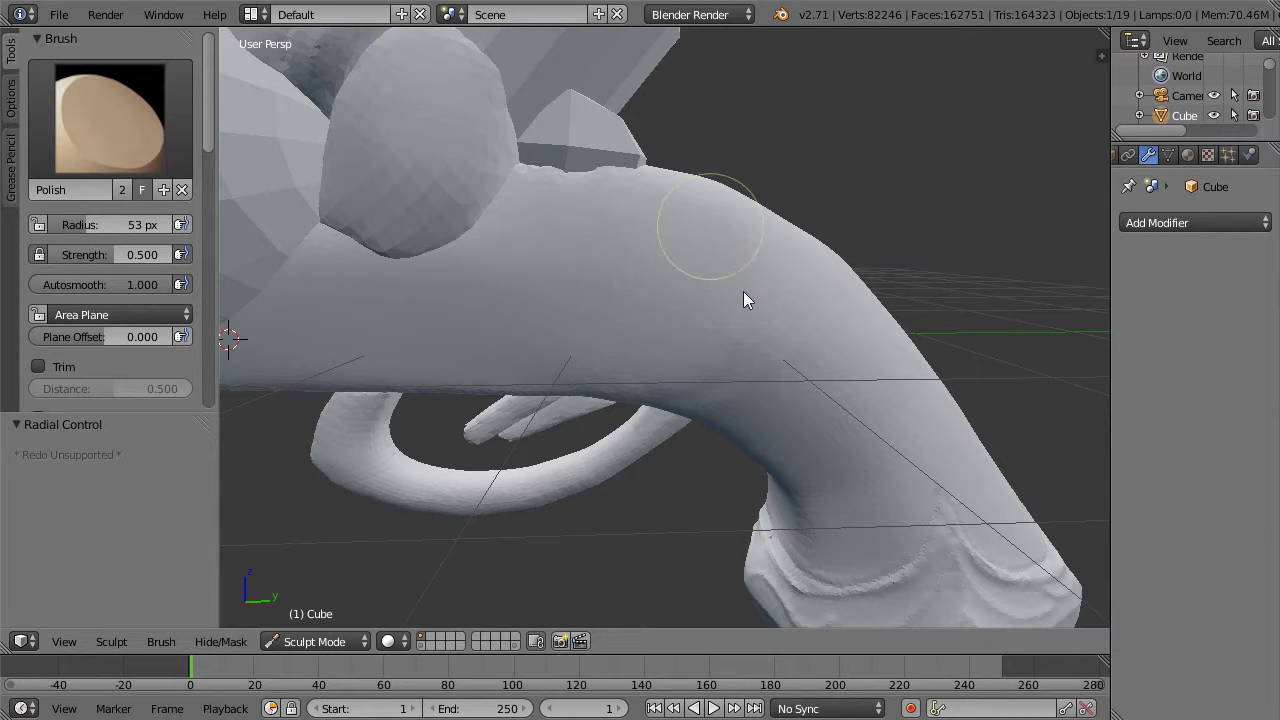
{"action": "mouse_move", "coordinate": [728, 241]}
{"action": "left_mouse_down"}
{"action": "mouse_move", "coordinate": [730, 354]}
{"action": "mouse_move", "coordinate": [704, 370]}
{"action": "mouse_move", "coordinate": [701, 232]}
{"action": "mouse_move", "coordinate": [670, 362]}
{"action": "left_mouse_up"}
Step: With the Dam Standard brush at 16 px radius, carve a curved groove around the front bulge beneath the cylinder
{"action": "middle_click_drag", "start_coordinate": [1020, 191], "coordinate": [623, 360]}
{"action": "middle_click_drag", "start_coordinate": [431, 352], "coordinate": [640, 238]}
{"action": "middle_click_drag", "start_coordinate": [970, 143], "coordinate": [806, 303]}
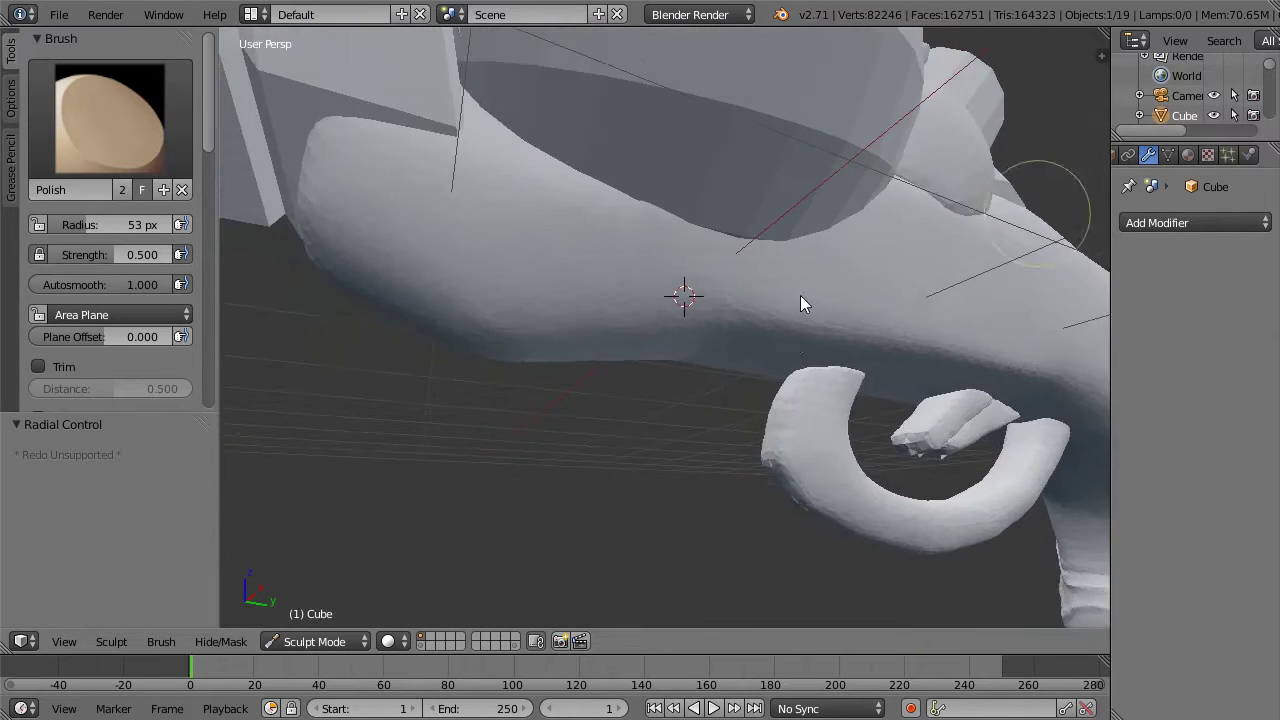
{"action": "mouse_move", "coordinate": [527, 548]}
{"action": "middle_mouse_down"}
{"action": "mouse_move", "coordinate": [618, 447]}
{"action": "mouse_move", "coordinate": [497, 371]}
{"action": "middle_mouse_up"}
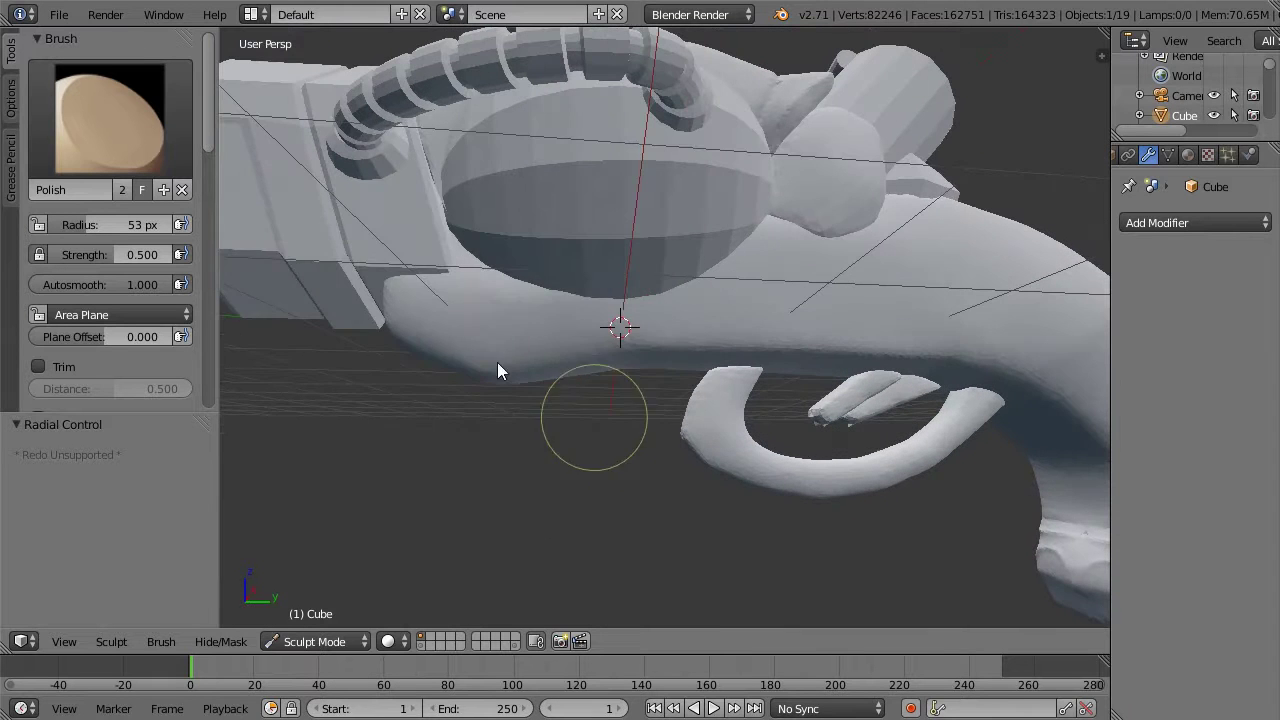
{"action": "left_click", "coordinate": [110, 118]}
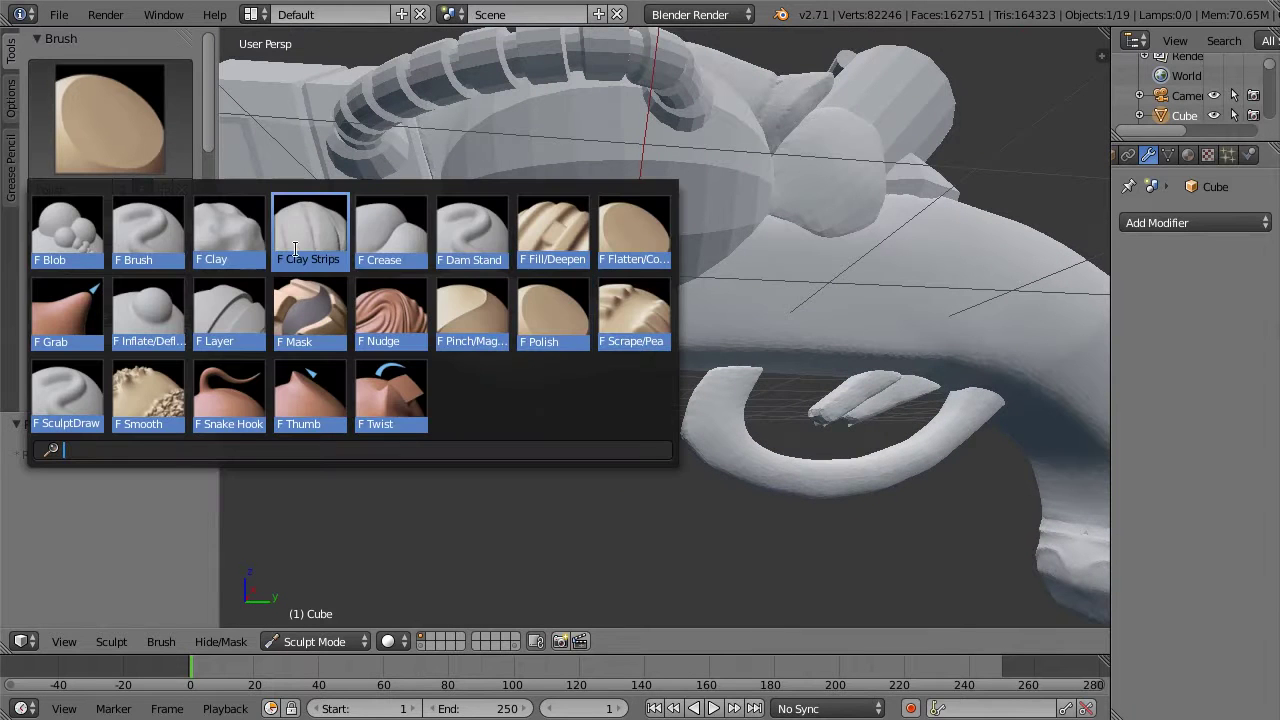
{"action": "left_click", "coordinate": [471, 232]}
{"action": "key", "text": "f"}
{"action": "left_click", "coordinate": [524, 325]}
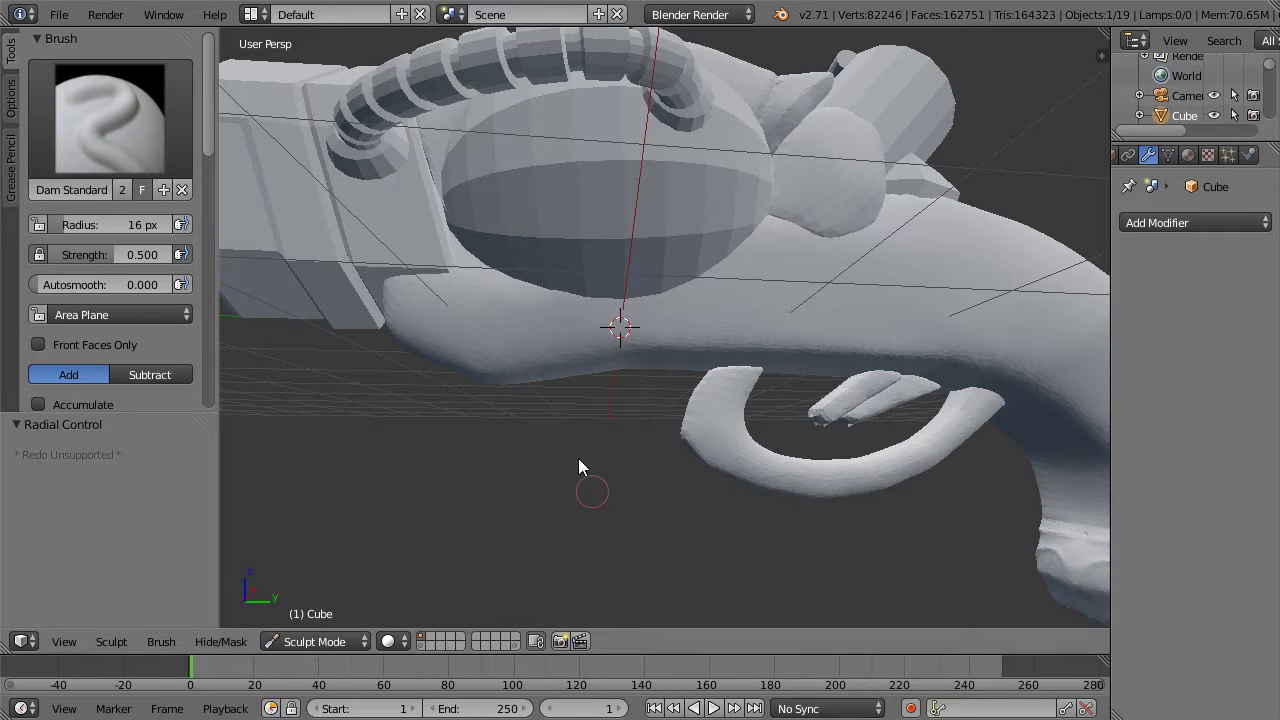
{"action": "mouse_move", "coordinate": [560, 425]}
{"action": "middle_mouse_down"}
{"action": "mouse_move", "coordinate": [554, 455]}
{"action": "mouse_move", "coordinate": [559, 441]}
{"action": "middle_mouse_up"}
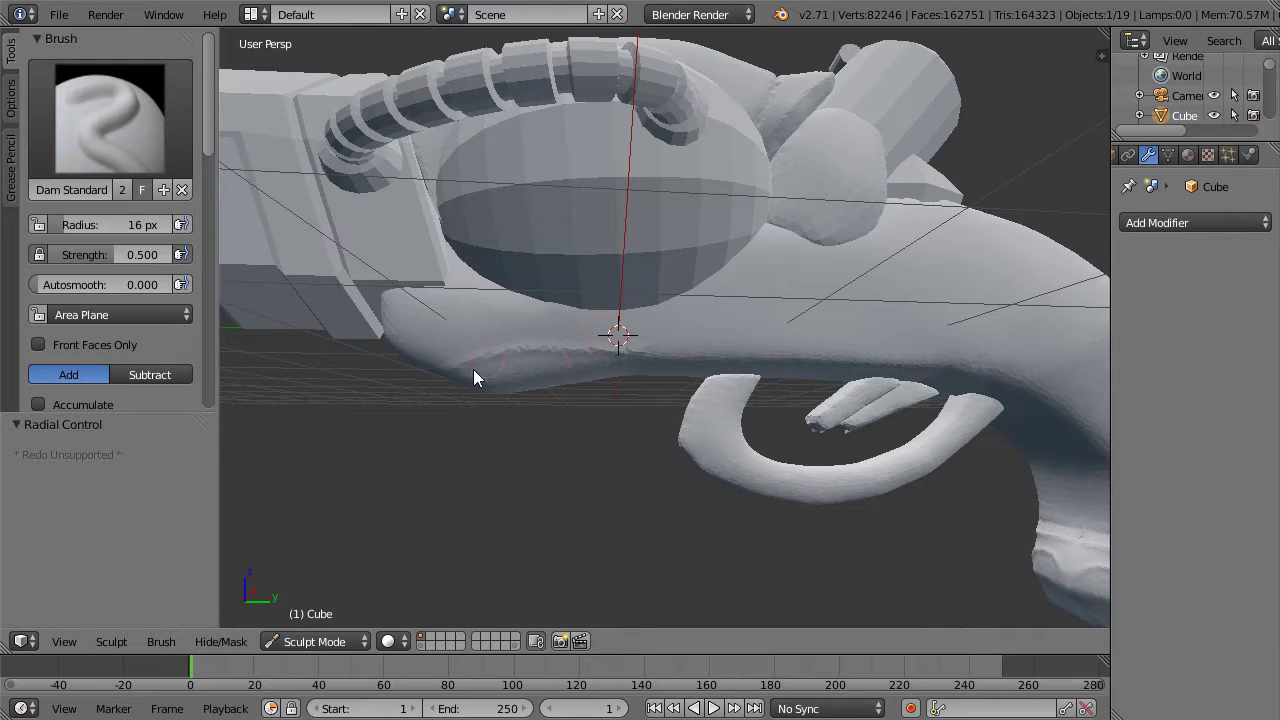
{"action": "middle_click_drag", "start_coordinate": [429, 451], "coordinate": [575, 172]}
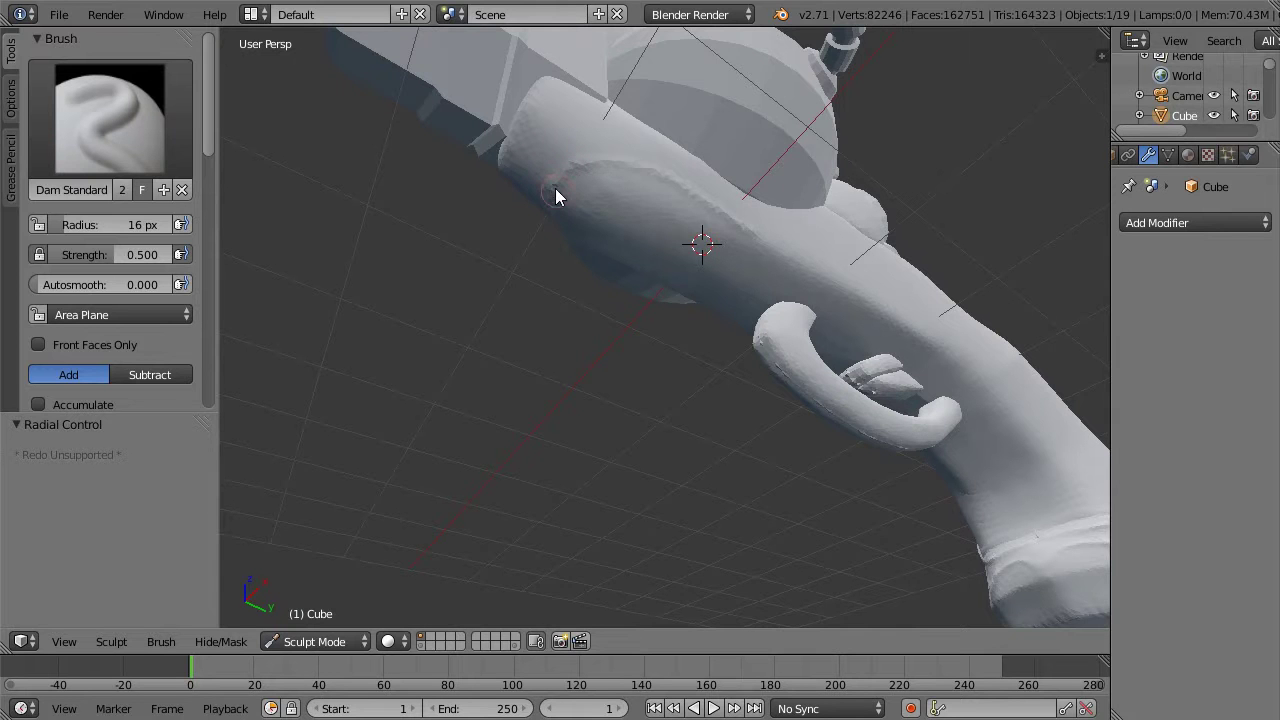
{"action": "middle_click_drag", "start_coordinate": [474, 306], "coordinate": [527, 290]}
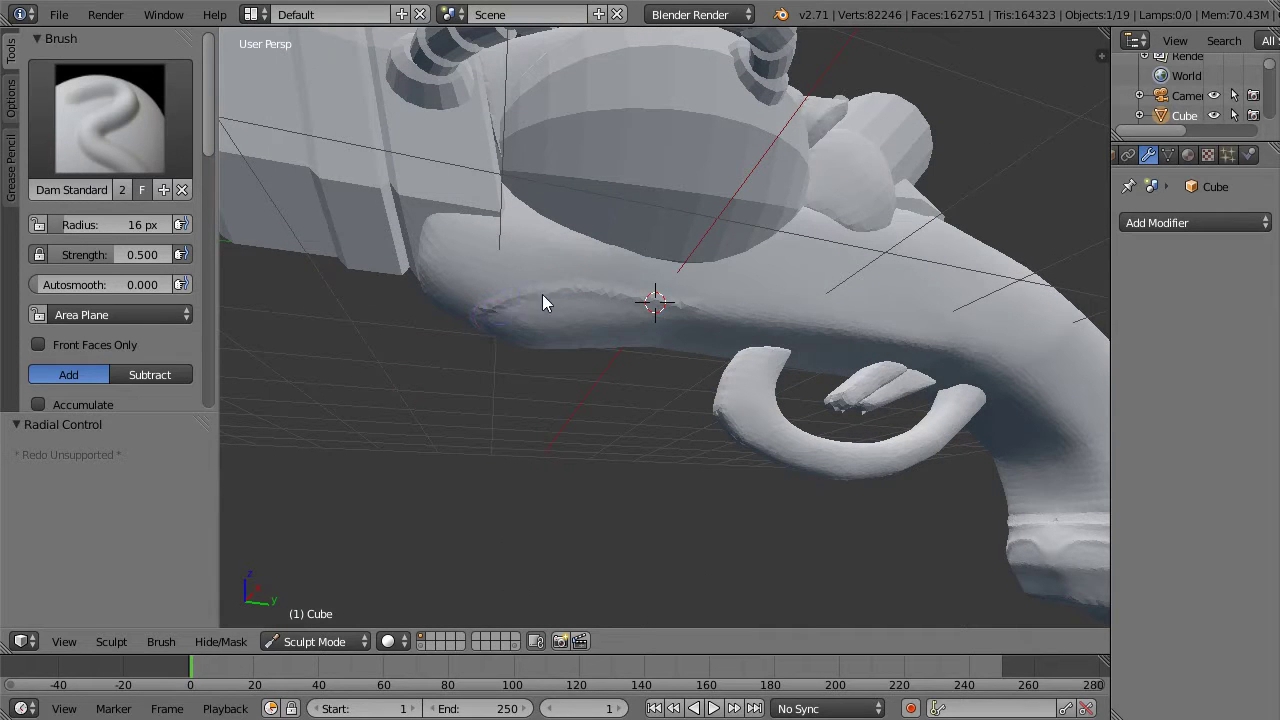
Step: Extend the groove back from the bulge along the body's lower edge above the trigger, undoing the last unwanted change
{"action": "left_click_drag", "start_coordinate": [578, 293], "coordinate": [675, 307]}
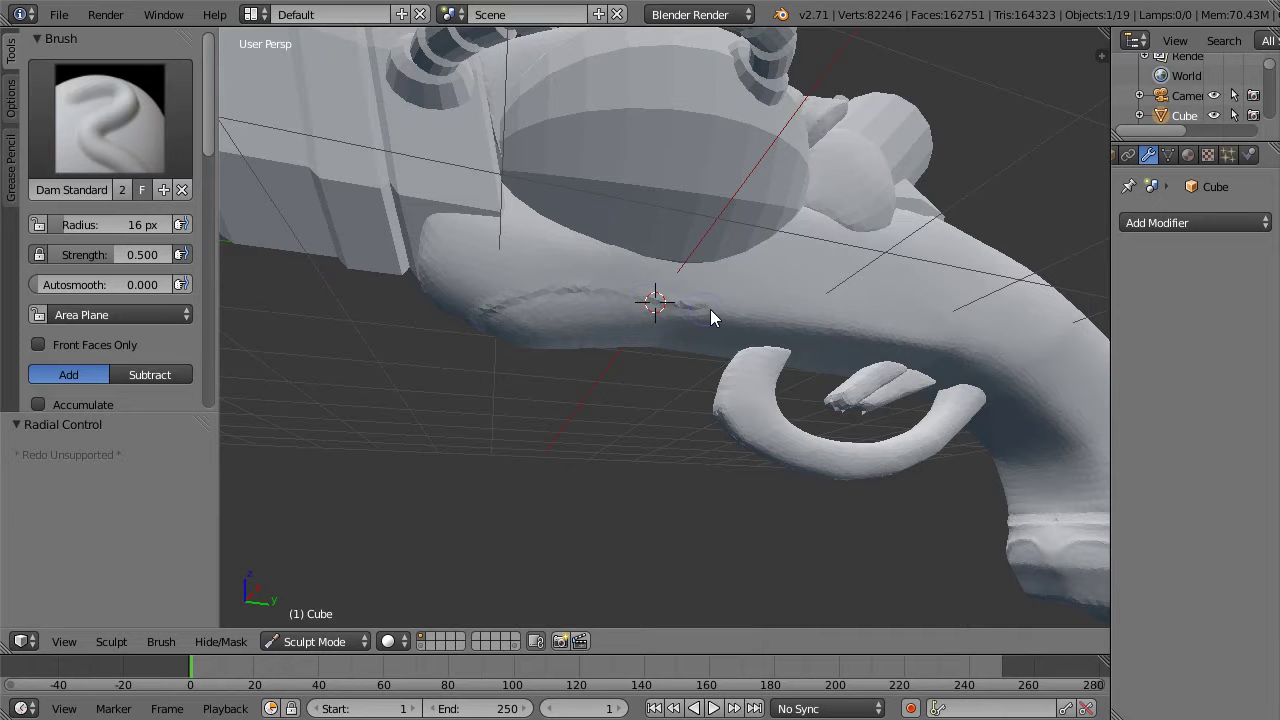
{"action": "middle_click_drag", "start_coordinate": [553, 409], "coordinate": [729, 241]}
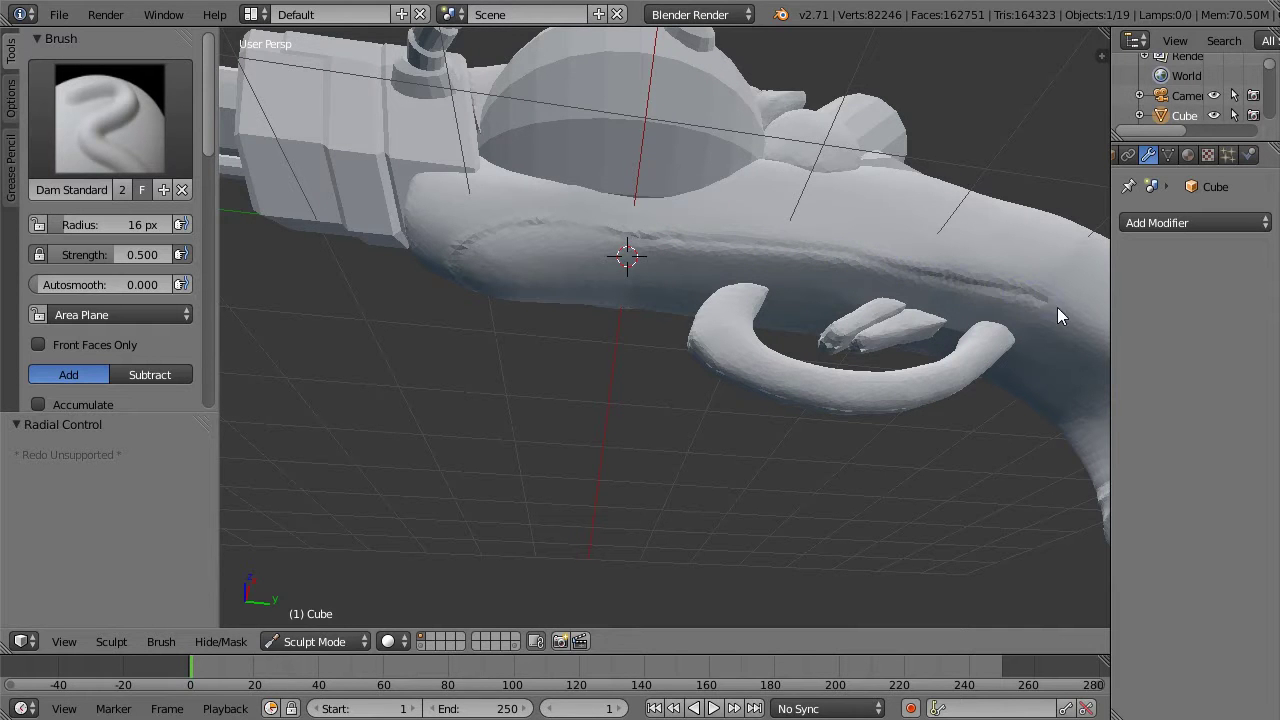
{"action": "middle_click_drag", "start_coordinate": [1093, 104], "coordinate": [959, 176]}
{"action": "key", "text": "ctrl+z"}
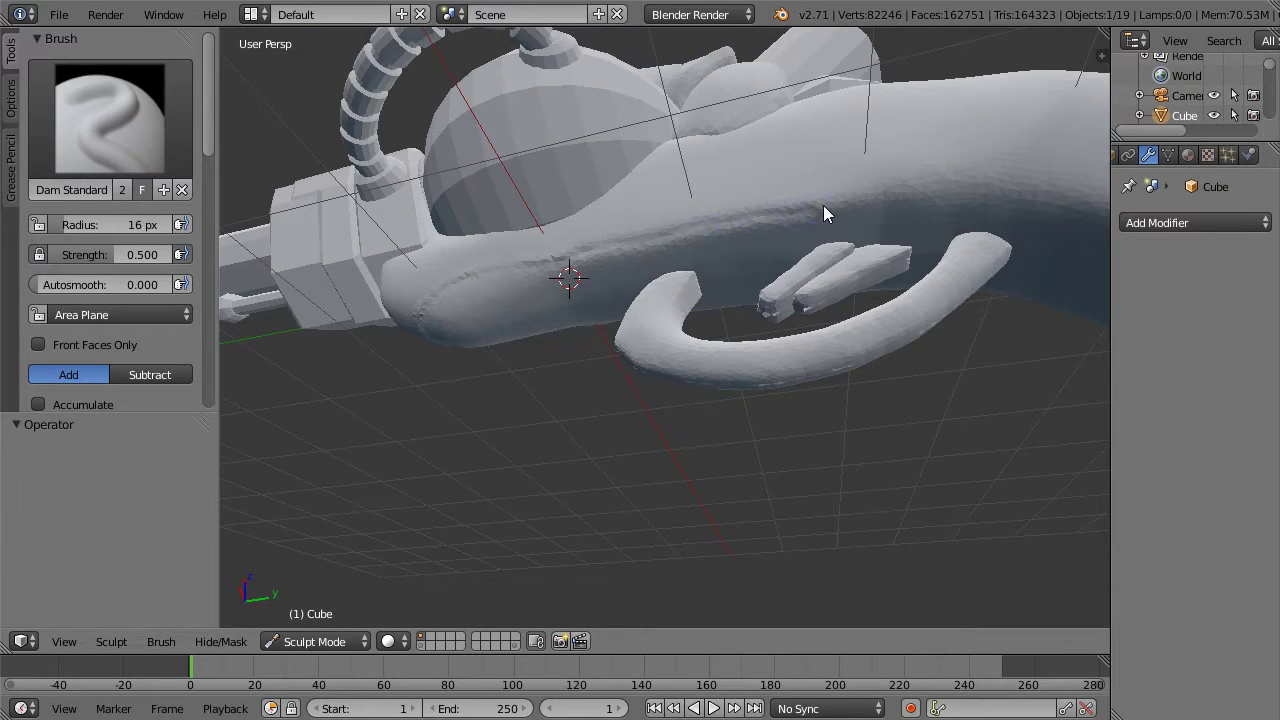
{"action": "scroll", "coordinate": [1053, 382], "scroll_direction": "down", "scroll_amount": 5}
Step: Continue the groove behind the trigger guard and down the front of the grip to the flared end
{"action": "middle_click_drag", "start_coordinate": [910, 410], "coordinate": [752, 378]}
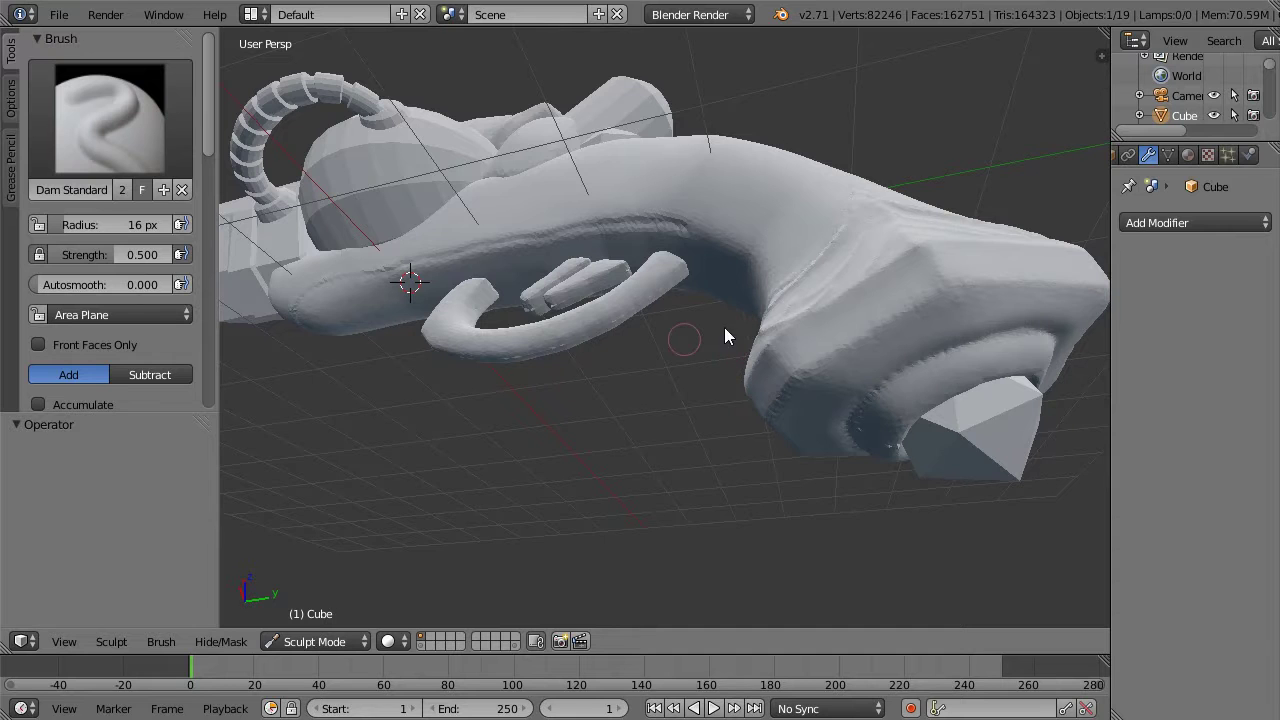
{"action": "middle_click_drag", "start_coordinate": [716, 336], "coordinate": [860, 257]}
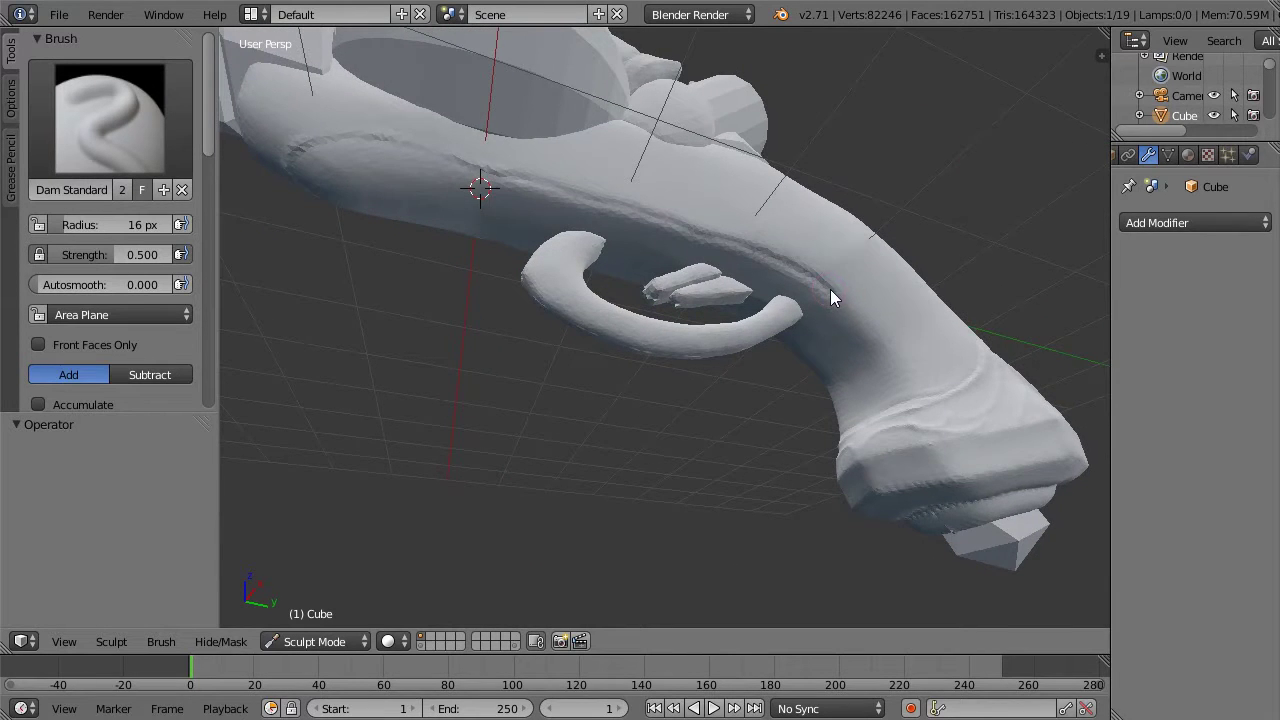
{"action": "left_click_drag", "start_coordinate": [855, 324], "coordinate": [872, 357]}
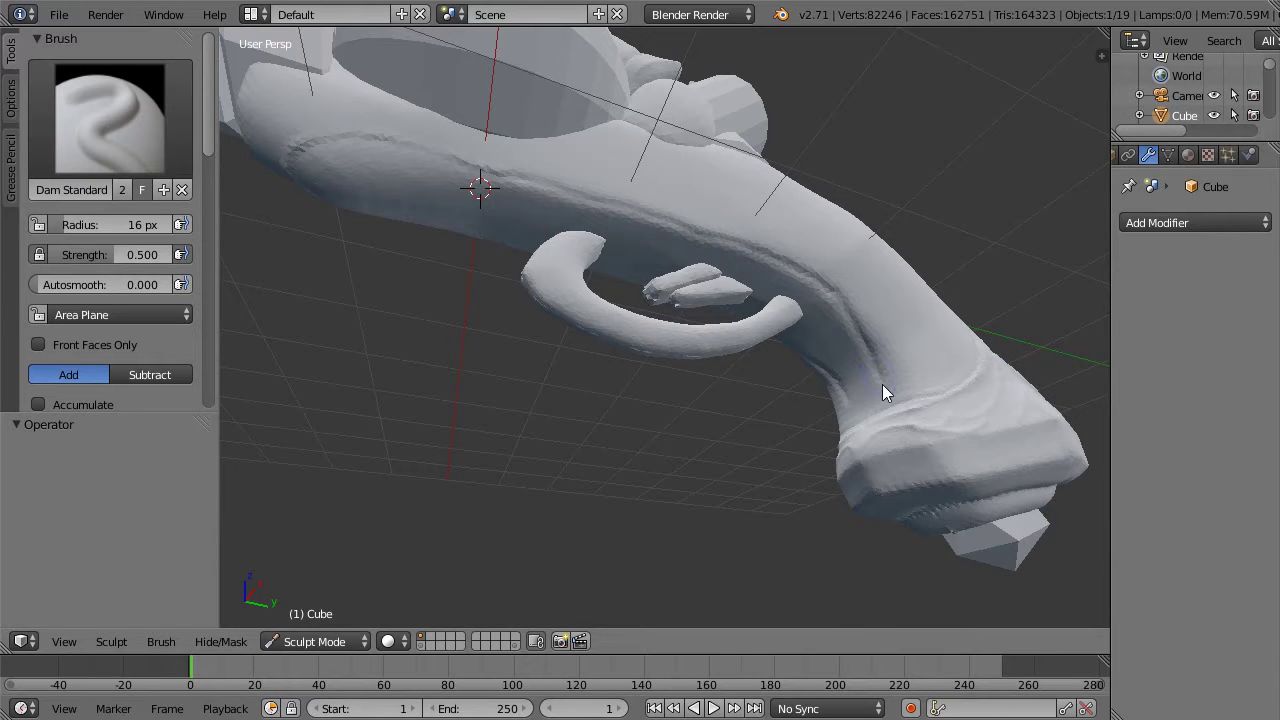
{"action": "middle_click_drag", "start_coordinate": [978, 242], "coordinate": [883, 456]}
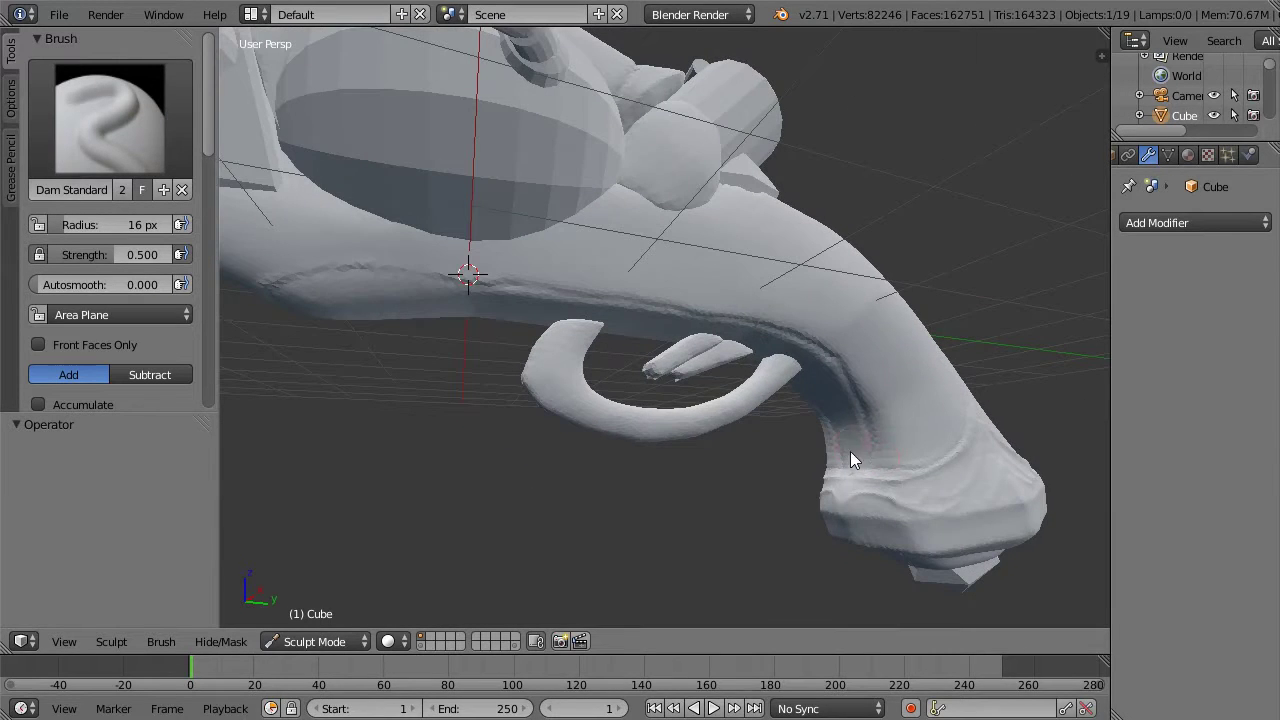
{"action": "middle_click_drag", "start_coordinate": [1027, 220], "coordinate": [651, 323]}
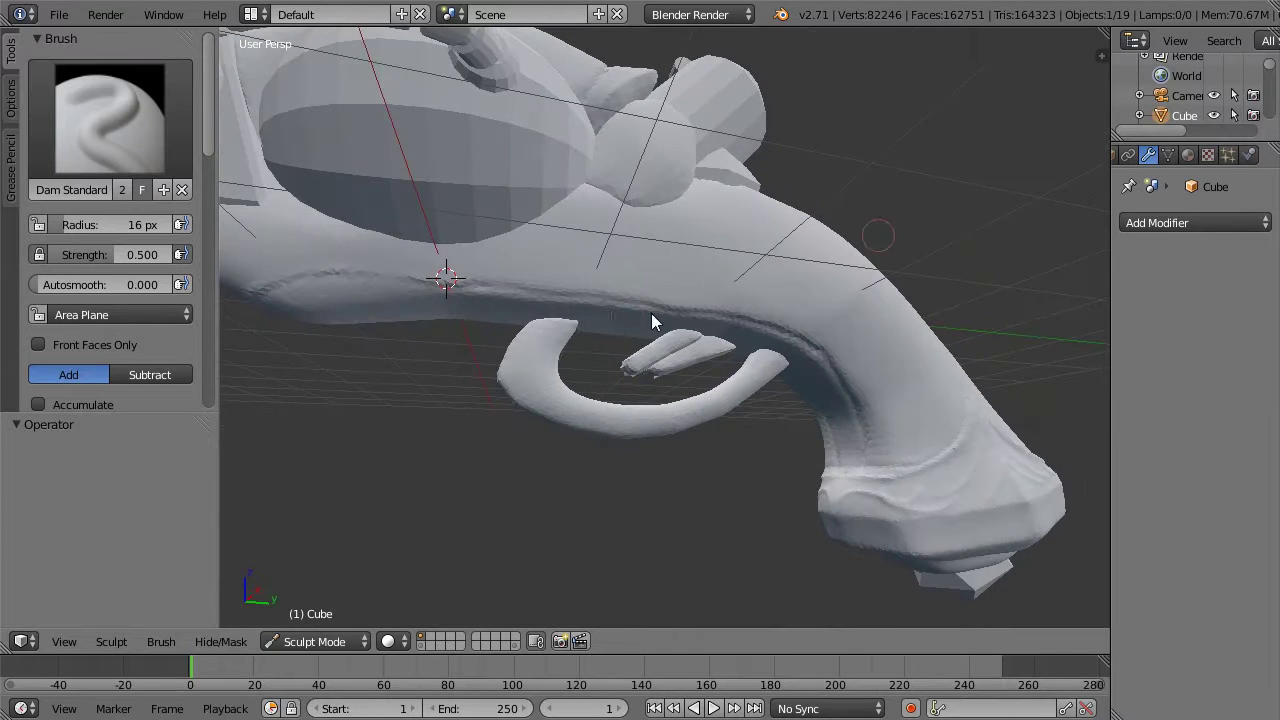
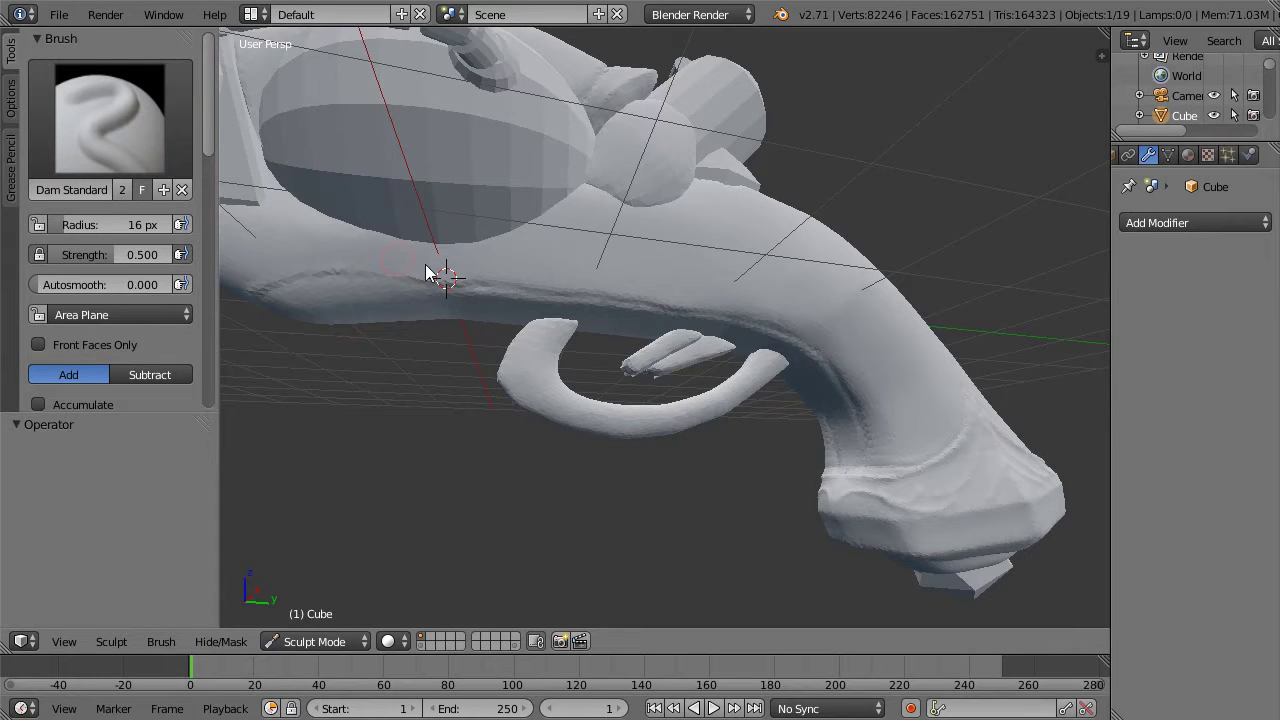
Step: Switch to the Clay Strips brush, stroke across the underside of the front bulge, and set the radius to 36 px
{"action": "middle_click_drag", "start_coordinate": [337, 286], "coordinate": [540, 420]}
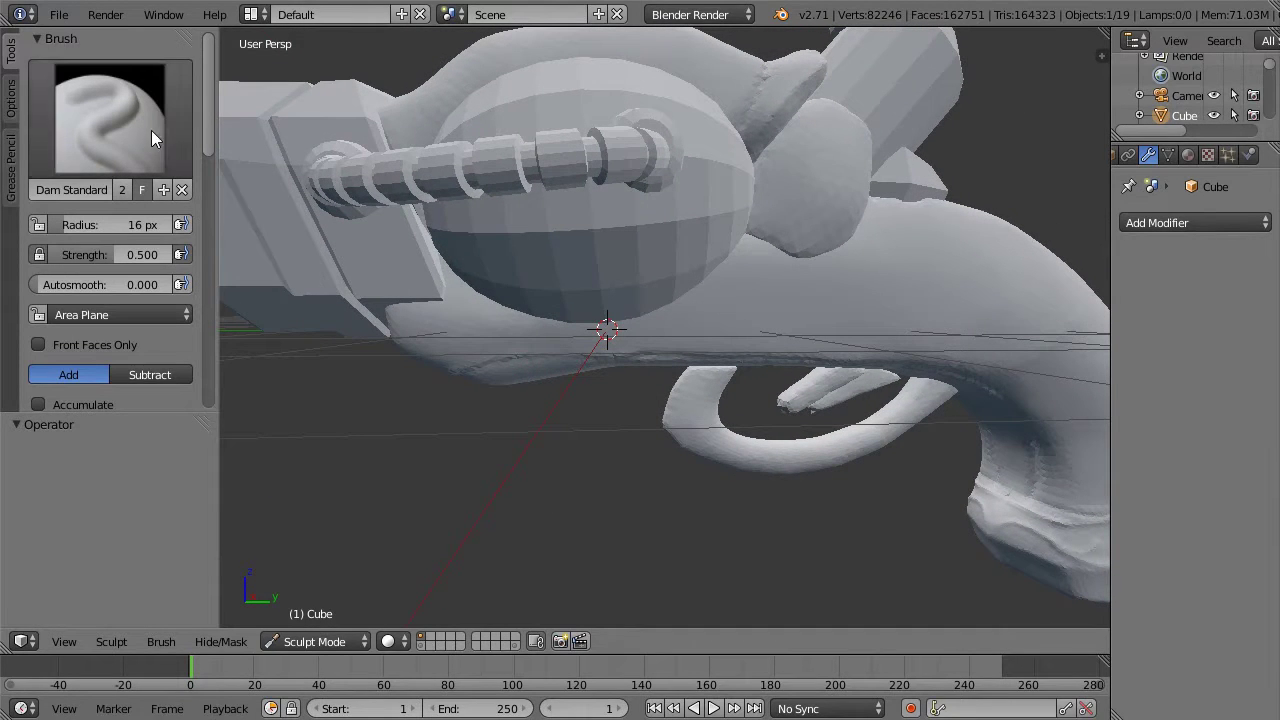
{"action": "left_click", "coordinate": [110, 118]}
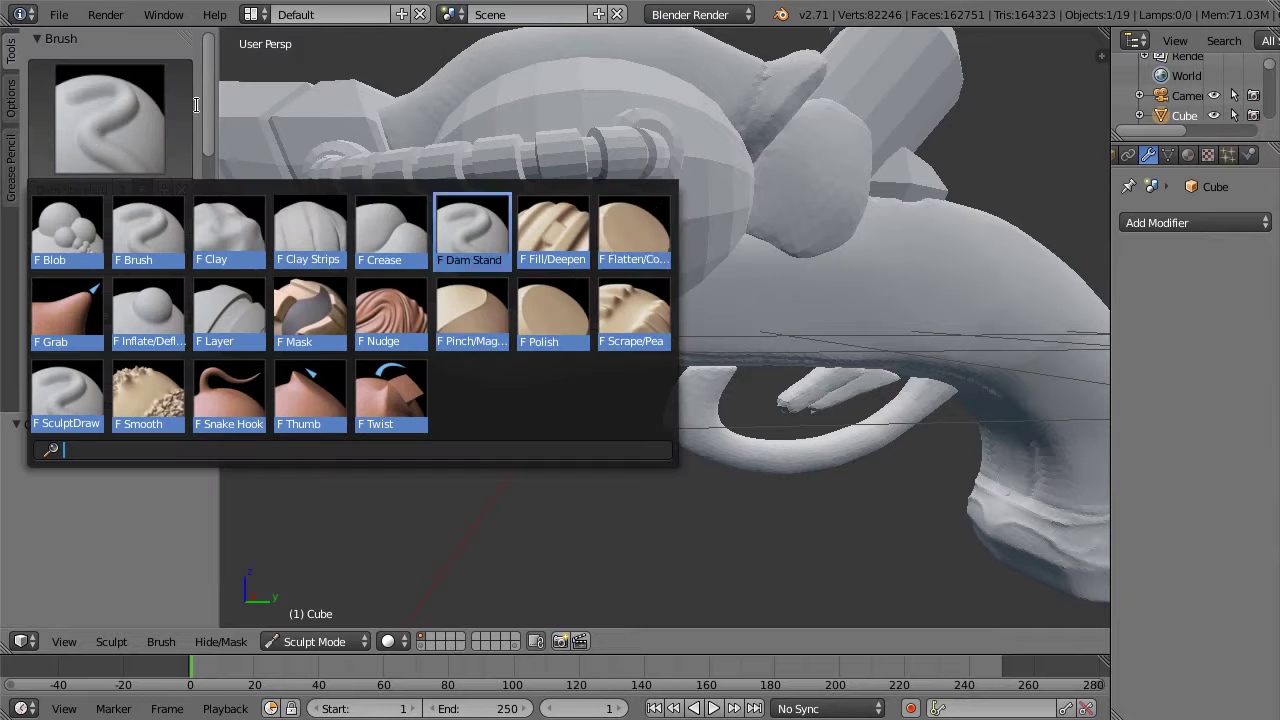
{"action": "left_click", "coordinate": [310, 232]}
{"action": "middle_click_drag", "start_coordinate": [456, 510], "coordinate": [518, 226]}
{"action": "middle_click_drag", "start_coordinate": [480, 357], "coordinate": [457, 216]}
{"action": "left_click_drag", "start_coordinate": [511, 214], "coordinate": [524, 186]}
{"action": "key", "text": "f"}
{"action": "left_click", "coordinate": [551, 176]}
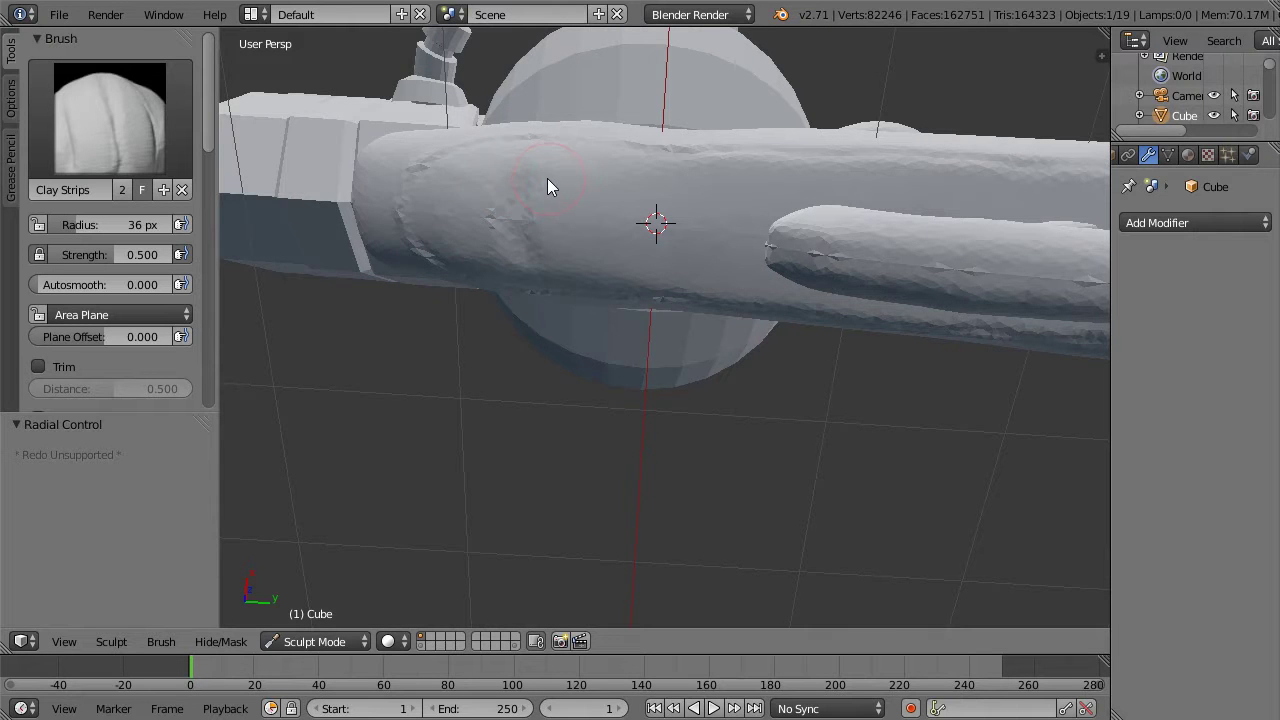
Step: Raise the brush strength to 0.818 and carve a deep notch across the underside of the front bulge
{"action": "key", "text": "shift+f"}
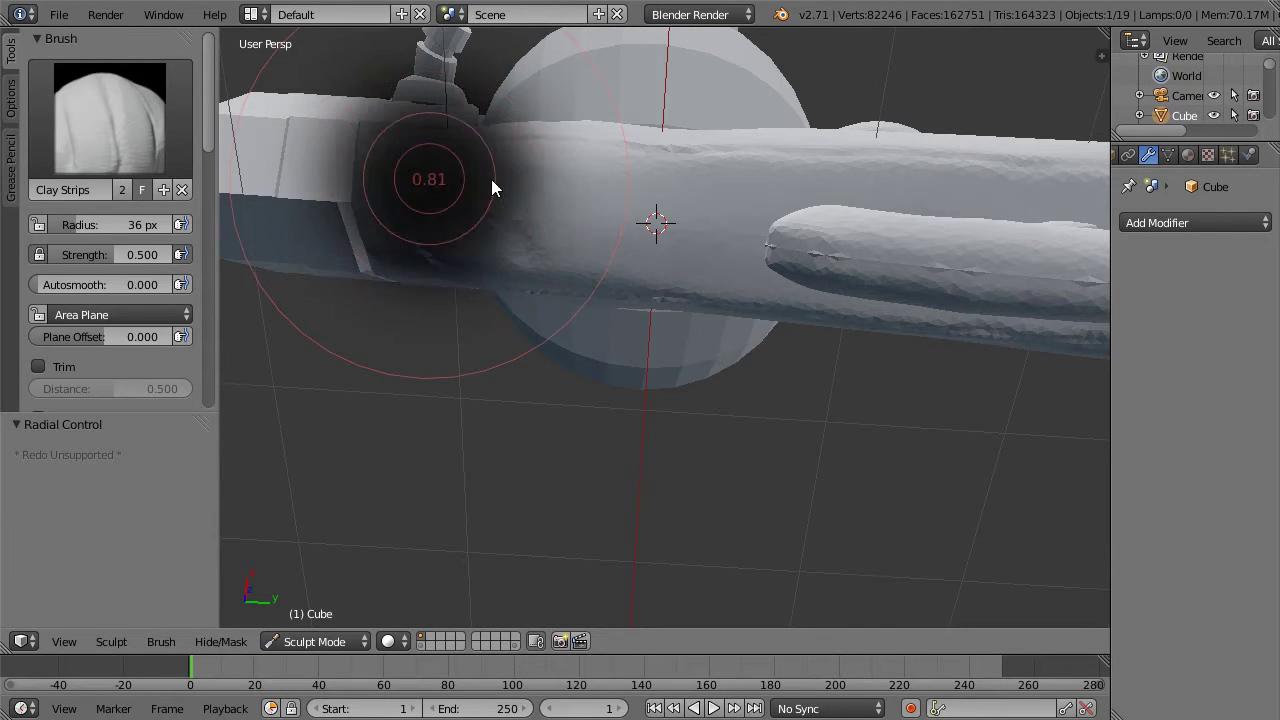
{"action": "left_click", "coordinate": [497, 187]}
{"action": "mouse_move", "coordinate": [535, 178]}
{"action": "left_mouse_down"}
{"action": "mouse_move", "coordinate": [534, 194]}
{"action": "mouse_move", "coordinate": [520, 177]}
{"action": "mouse_move", "coordinate": [534, 174]}
{"action": "mouse_move", "coordinate": [531, 207]}
{"action": "mouse_move", "coordinate": [547, 174]}
{"action": "mouse_move", "coordinate": [532, 185]}
{"action": "left_mouse_up"}
{"action": "mouse_move", "coordinate": [485, 389]}
{"action": "middle_mouse_down"}
{"action": "mouse_move", "coordinate": [529, 499]}
{"action": "mouse_move", "coordinate": [532, 560]}
{"action": "mouse_move", "coordinate": [500, 450]}
{"action": "mouse_move", "coordinate": [509, 229]}
{"action": "middle_mouse_up"}
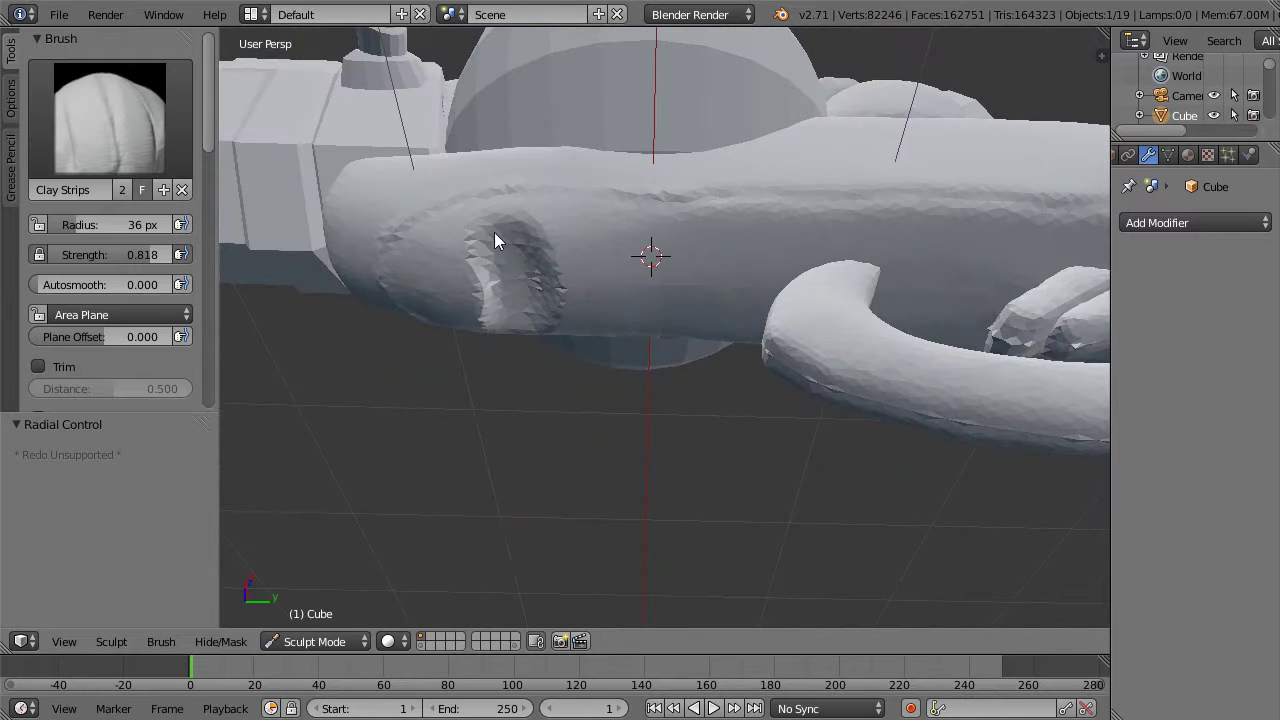
Step: Crease the edges of the notch with the Dam Standard brush at 14 px radius
{"action": "left_click", "coordinate": [110, 118]}
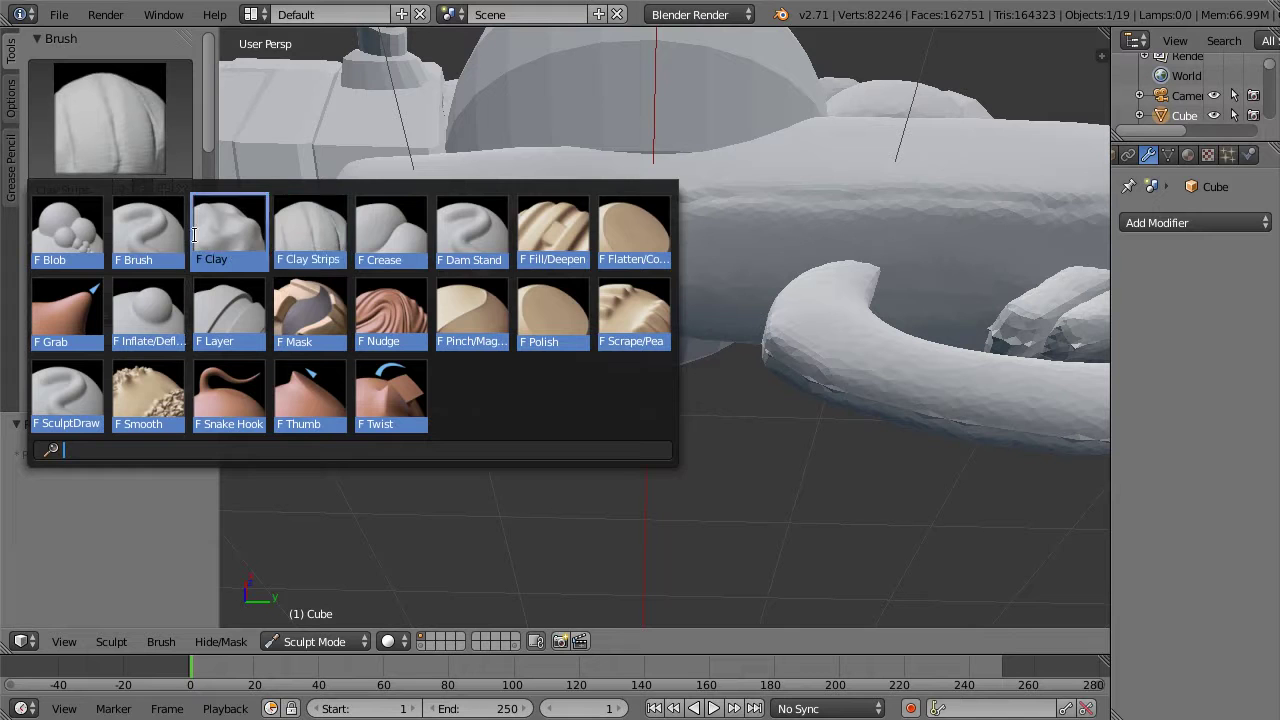
{"action": "left_click", "coordinate": [465, 236]}
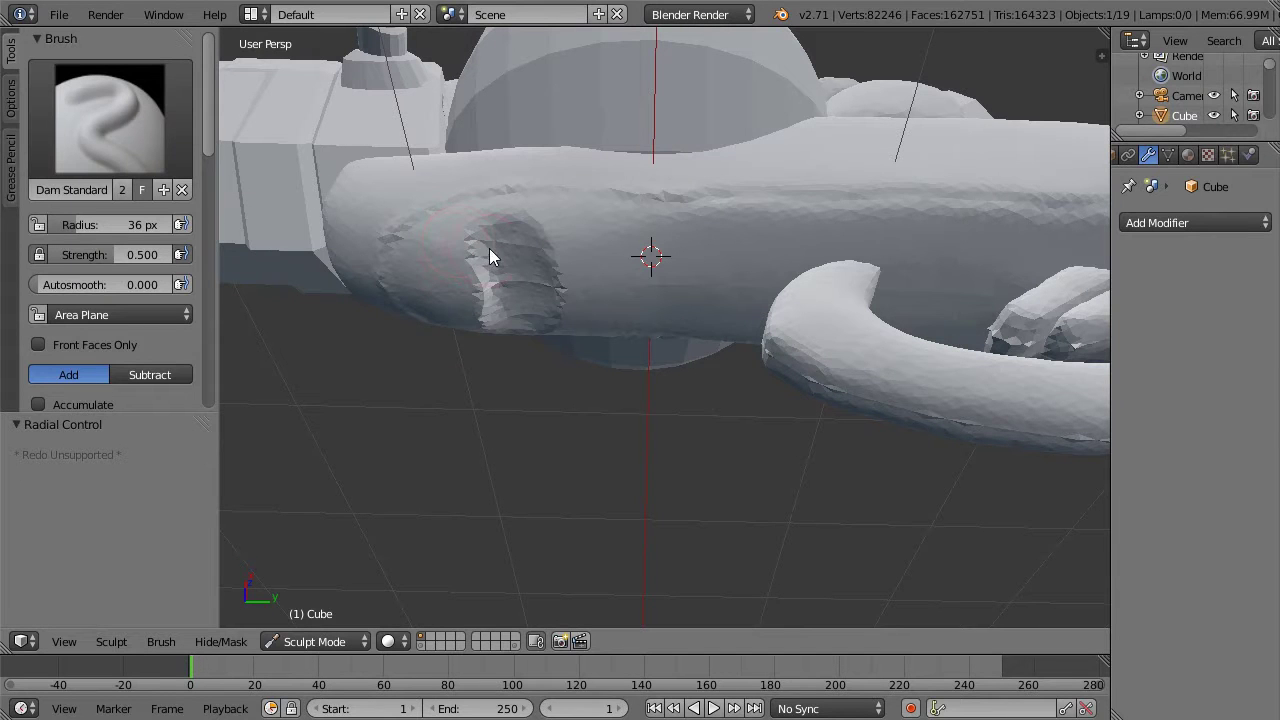
{"action": "left_click", "coordinate": [471, 243]}
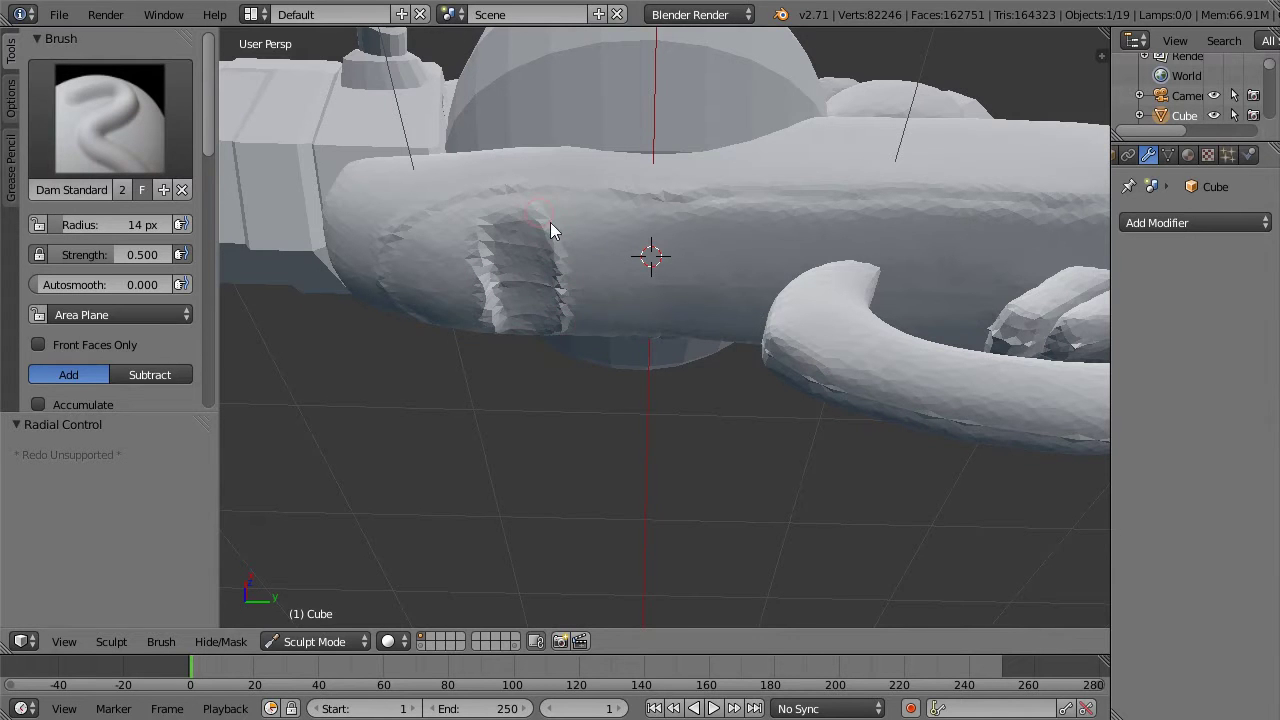
Step: Sharpen the rims of the notch with the Pinch/Magnify brush at 36 px radius
{"action": "left_click", "coordinate": [162, 120]}
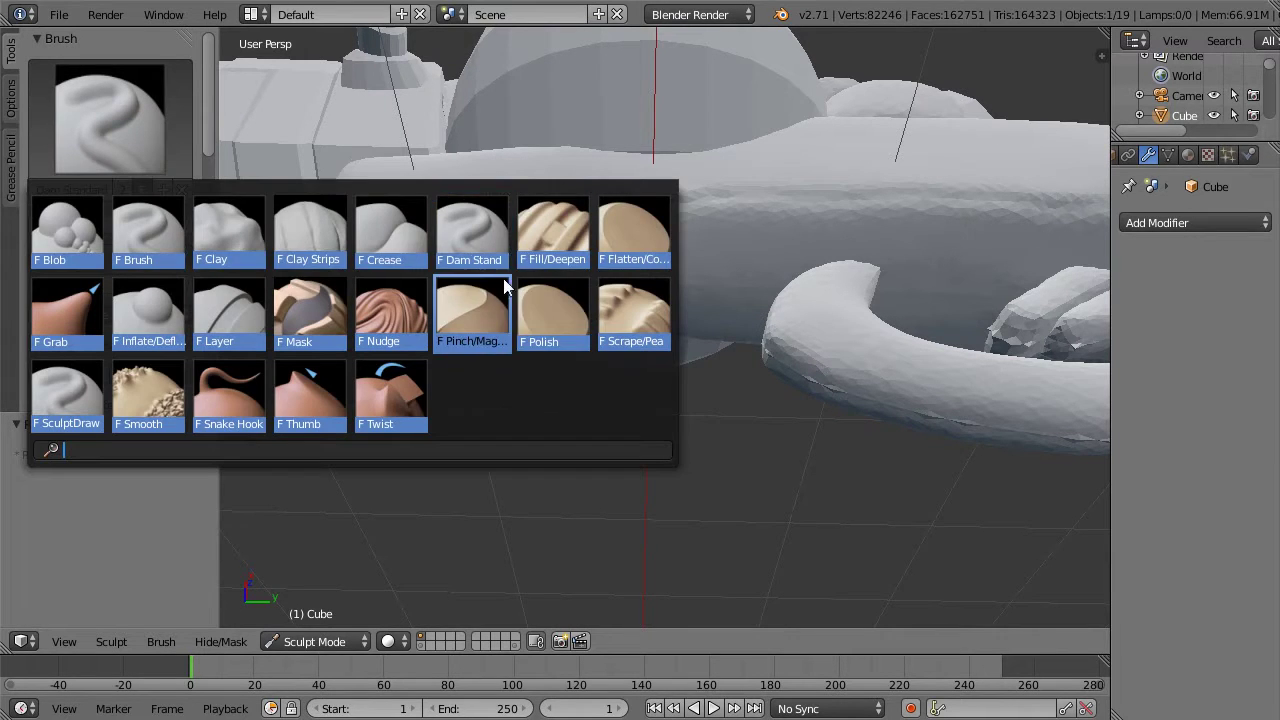
{"action": "left_click", "coordinate": [472, 310]}
{"action": "key", "text": "f"}
{"action": "left_click", "coordinate": [502, 244]}
{"action": "left_click_drag", "start_coordinate": [480, 250], "coordinate": [491, 326]}
{"action": "mouse_move", "coordinate": [485, 276]}
{"action": "left_mouse_down"}
{"action": "mouse_move", "coordinate": [484, 254]}
{"action": "mouse_move", "coordinate": [536, 301]}
{"action": "mouse_move", "coordinate": [552, 250]}
{"action": "left_mouse_up"}
{"action": "middle_click_drag", "start_coordinate": [557, 374], "coordinate": [583, 520]}
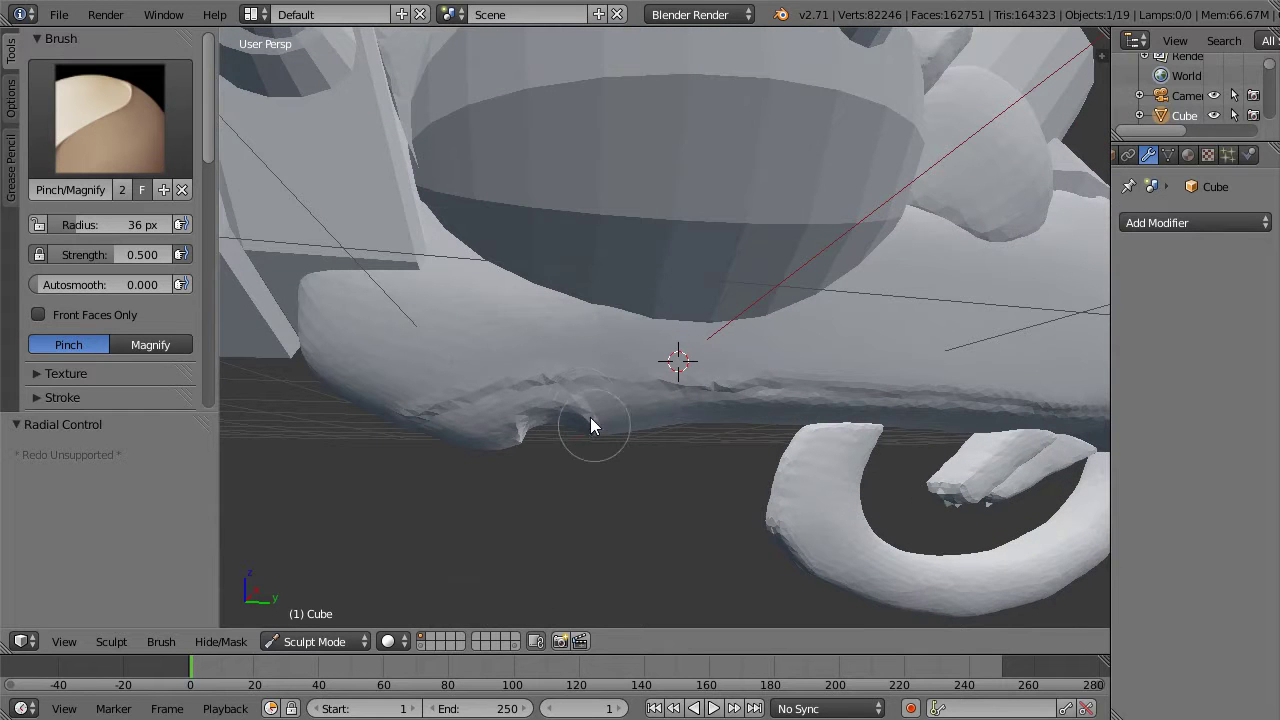
{"action": "left_click_drag", "start_coordinate": [537, 413], "coordinate": [516, 441]}
{"action": "mouse_move", "coordinate": [643, 540]}
{"action": "middle_mouse_down"}
{"action": "mouse_move", "coordinate": [624, 473]}
{"action": "mouse_move", "coordinate": [641, 550]}
{"action": "middle_mouse_up"}
{"action": "scroll", "coordinate": [641, 550], "scroll_direction": "down", "scroll_amount": 1}
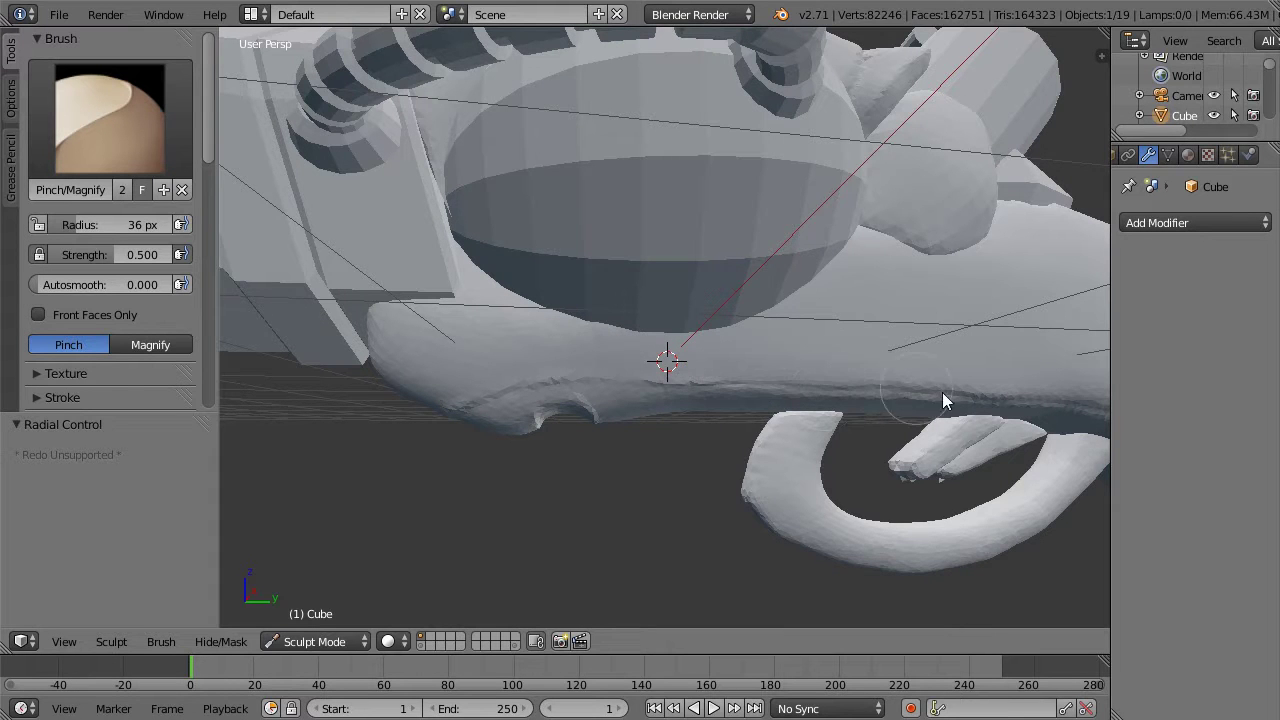
Step: Pinch the groove along the body's lower edge toward the grip to tighten it
{"action": "middle_click_drag", "start_coordinate": [655, 487], "coordinate": [300, 456]}
{"action": "mouse_move", "coordinate": [457, 360]}
{"action": "left_mouse_down"}
{"action": "mouse_move", "coordinate": [400, 356]}
{"action": "mouse_move", "coordinate": [488, 350]}
{"action": "mouse_move", "coordinate": [689, 407]}
{"action": "mouse_move", "coordinate": [774, 483]}
{"action": "left_mouse_up"}
{"action": "middle_click_drag", "start_coordinate": [648, 587], "coordinate": [702, 594]}
{"action": "middle_click_drag", "start_coordinate": [724, 530], "coordinate": [881, 382]}
Step: Tighten the curved ridge around the grip's flared end with the Pinch/Magnify brush at 36 px radius
{"action": "scroll", "coordinate": [973, 249], "scroll_direction": "up", "scroll_amount": 2}
{"action": "scroll", "coordinate": [970, 410], "scroll_direction": "down", "scroll_amount": 8}
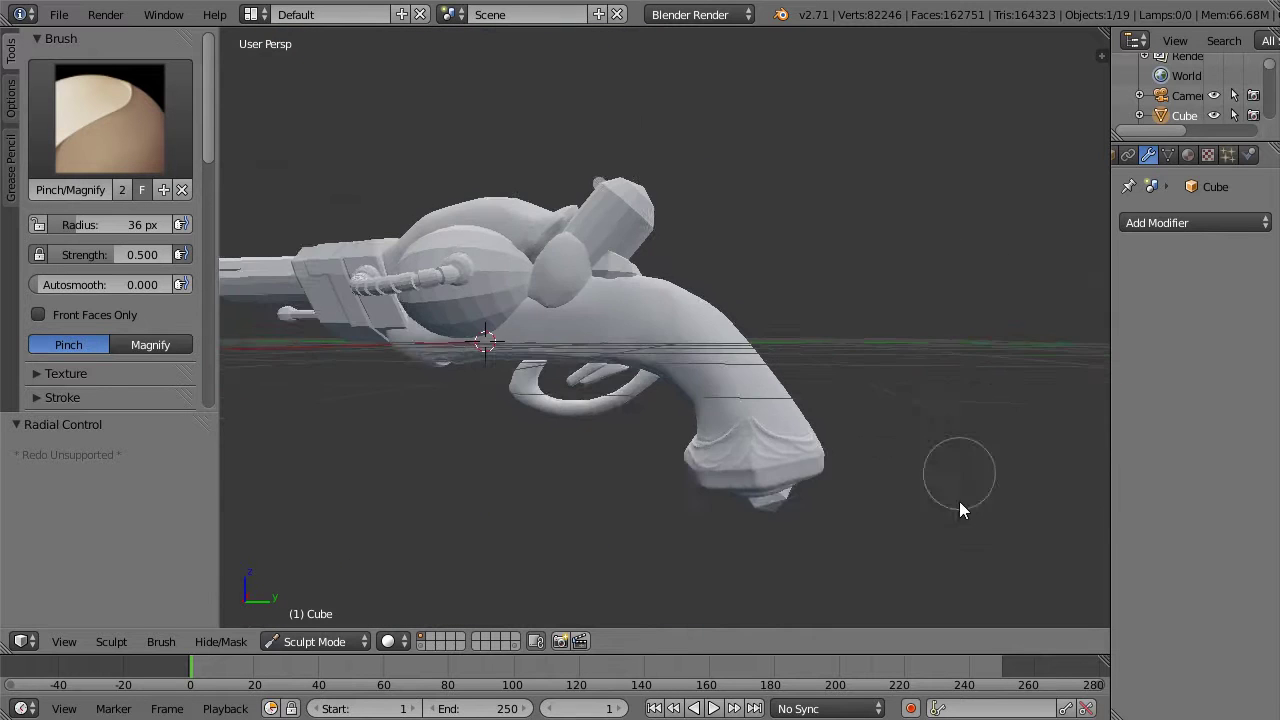
{"action": "mouse_move", "coordinate": [848, 286]}
{"action": "middle_mouse_down"}
{"action": "mouse_move", "coordinate": [757, 357]}
{"action": "mouse_move", "coordinate": [700, 366]}
{"action": "mouse_move", "coordinate": [921, 240]}
{"action": "mouse_move", "coordinate": [874, 266]}
{"action": "mouse_move", "coordinate": [814, 246]}
{"action": "mouse_move", "coordinate": [777, 254]}
{"action": "mouse_move", "coordinate": [909, 203]}
{"action": "mouse_move", "coordinate": [900, 215]}
{"action": "middle_mouse_up"}
{"action": "scroll", "coordinate": [918, 186], "scroll_direction": "up", "scroll_amount": 7}
{"action": "scroll", "coordinate": [914, 190], "scroll_direction": "down", "scroll_amount": 4}
{"action": "middle_click_drag", "start_coordinate": [640, 250], "coordinate": [890, 264], "text": "shift"}
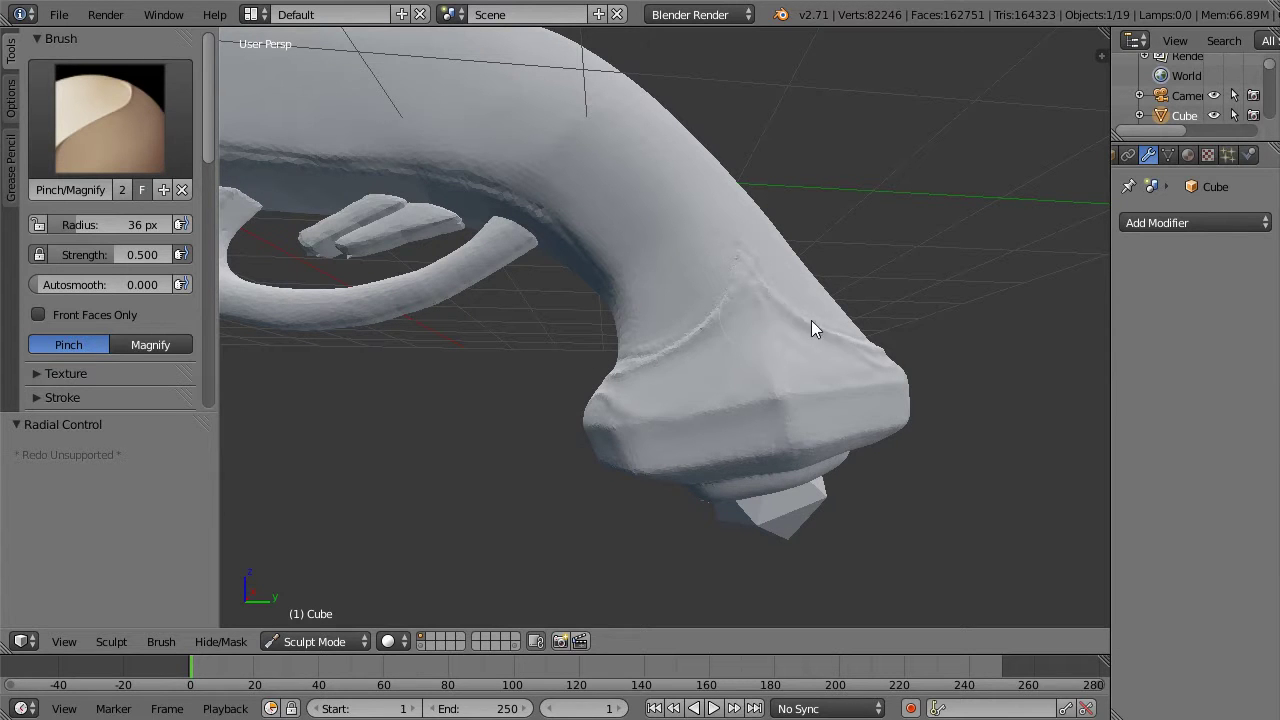
{"action": "mouse_move", "coordinate": [764, 285]}
{"action": "left_mouse_down"}
{"action": "mouse_move", "coordinate": [818, 326]}
{"action": "mouse_move", "coordinate": [883, 348]}
{"action": "left_mouse_up"}
{"action": "middle_click_drag", "start_coordinate": [563, 411], "coordinate": [692, 410]}
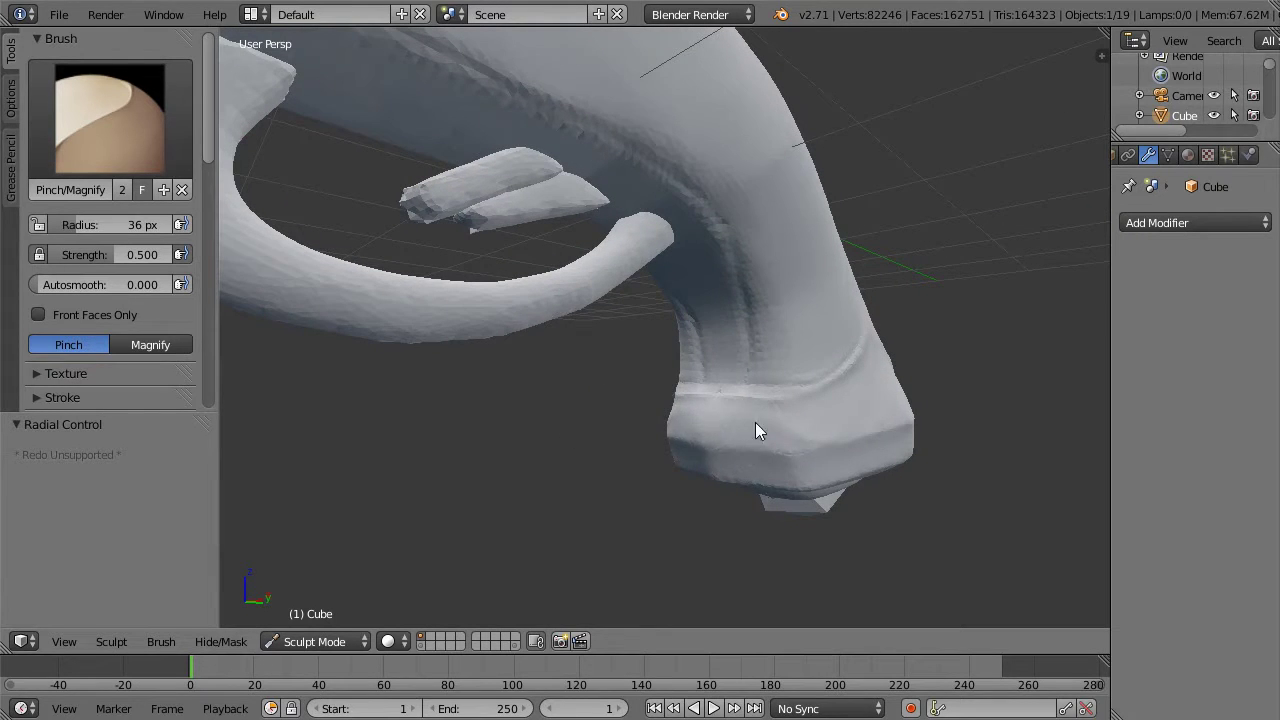
{"action": "mouse_move", "coordinate": [831, 420]}
{"action": "middle_mouse_down"}
{"action": "mouse_move", "coordinate": [943, 298]}
{"action": "mouse_move", "coordinate": [754, 322]}
{"action": "mouse_move", "coordinate": [703, 413]}
{"action": "middle_mouse_up"}
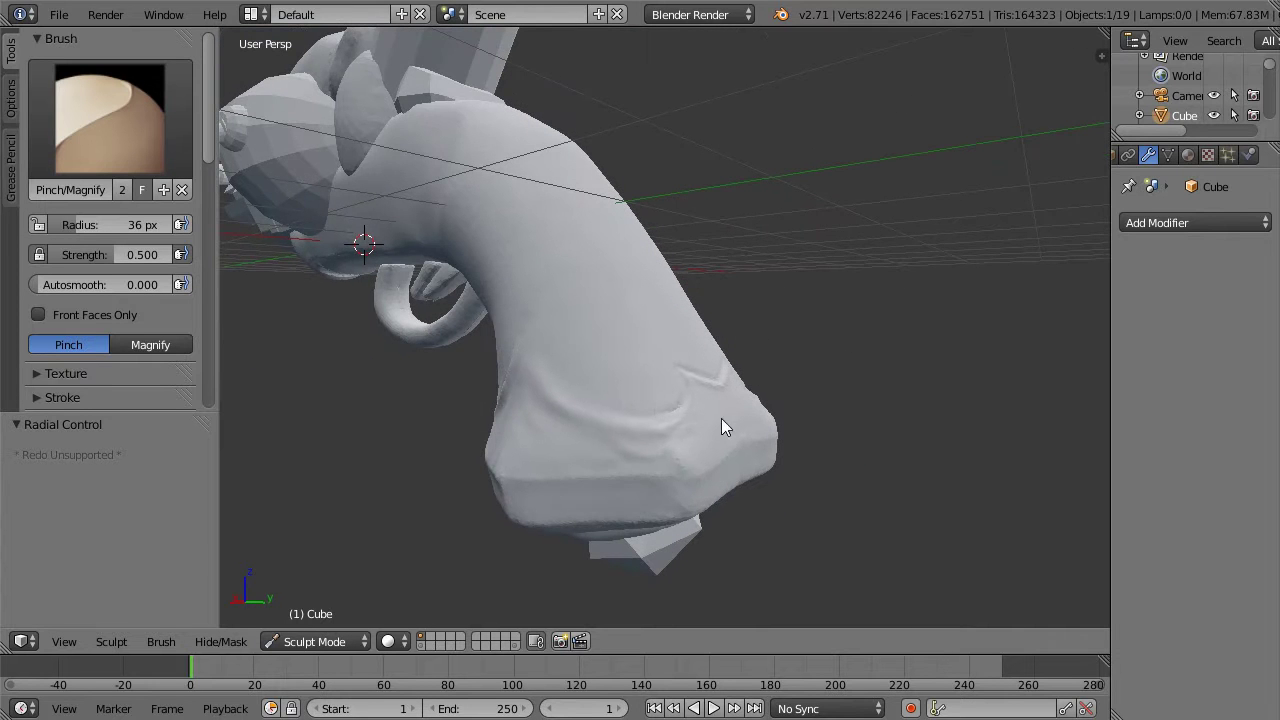
Step: Set the pinch radius to 38 px and pinch the ridge's side arcs around the grip's flared end
{"action": "key", "text": "f"}
{"action": "left_click", "coordinate": [639, 461]}
{"action": "middle_click_drag", "start_coordinate": [886, 343], "coordinate": [691, 400]}
{"action": "key", "text": "f"}
{"action": "left_click", "coordinate": [699, 406]}
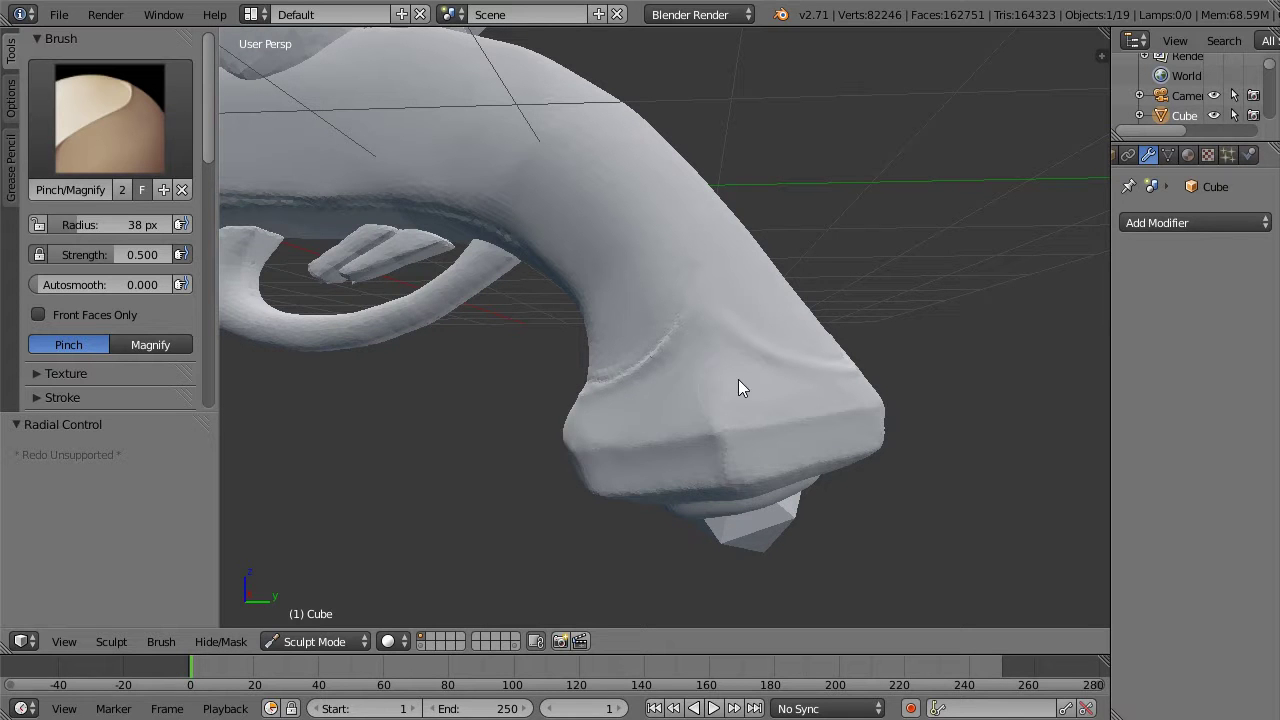
{"action": "mouse_move", "coordinate": [803, 294]}
{"action": "middle_mouse_down"}
{"action": "mouse_move", "coordinate": [991, 229]}
{"action": "mouse_move", "coordinate": [726, 314]}
{"action": "middle_mouse_up"}
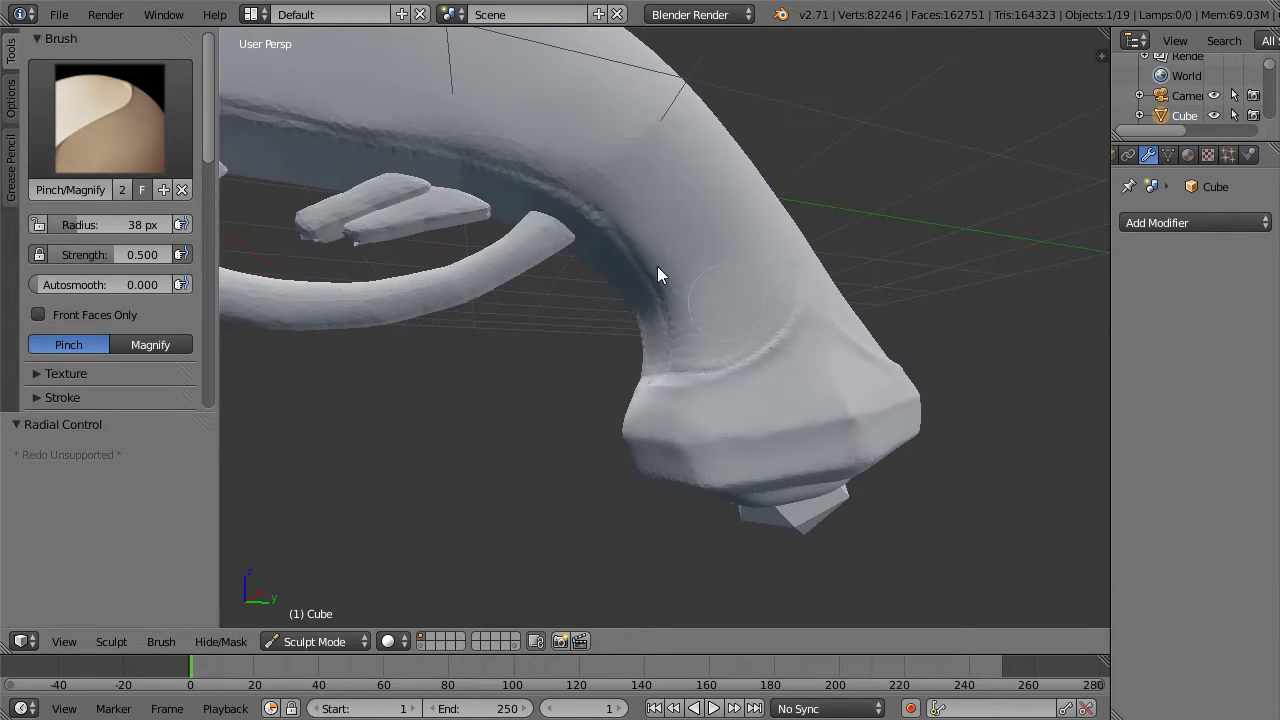
Step: Crease the curved ridge and its pointed peak on the grip's flared end with the Dam Standard brush at 12 px radius
{"action": "left_click", "coordinate": [68, 172]}
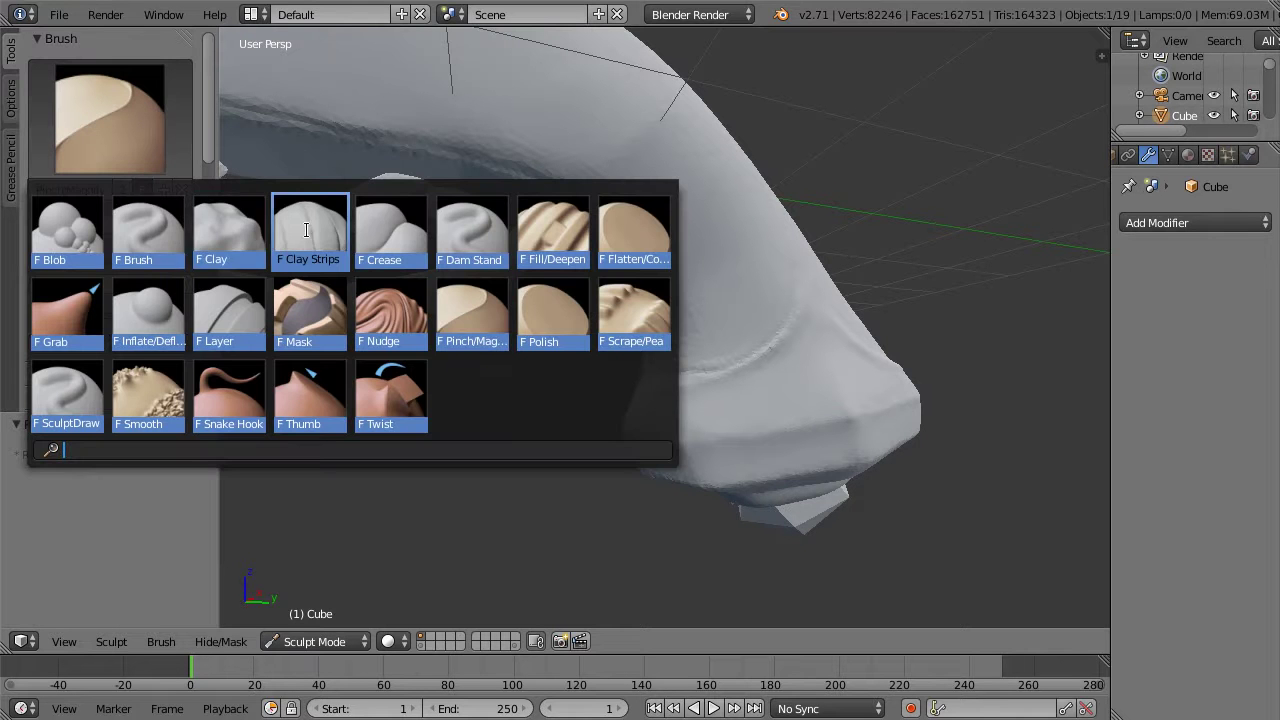
{"action": "left_click", "coordinate": [468, 225]}
{"action": "mouse_move", "coordinate": [1010, 230]}
{"action": "middle_mouse_down"}
{"action": "mouse_move", "coordinate": [926, 256]}
{"action": "mouse_move", "coordinate": [915, 245]}
{"action": "mouse_move", "coordinate": [937, 214]}
{"action": "mouse_move", "coordinate": [907, 245]}
{"action": "middle_mouse_up"}
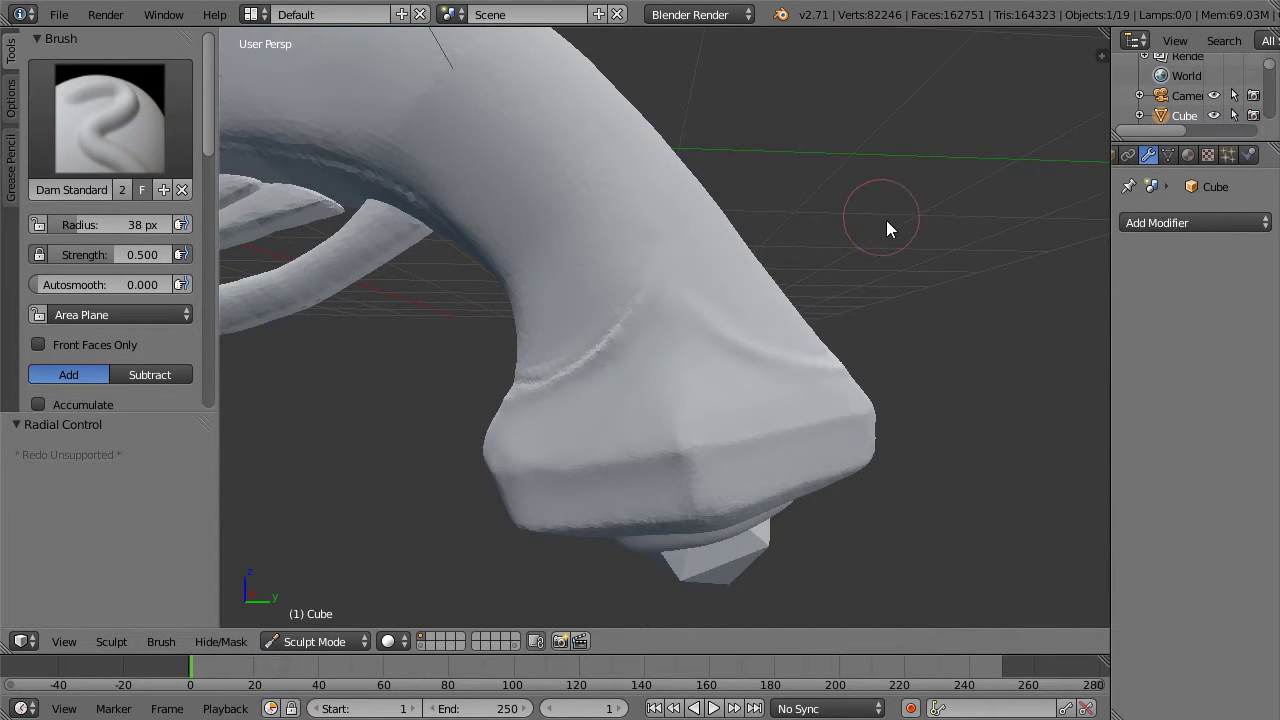
{"action": "middle_click_drag", "start_coordinate": [870, 262], "coordinate": [605, 415]}
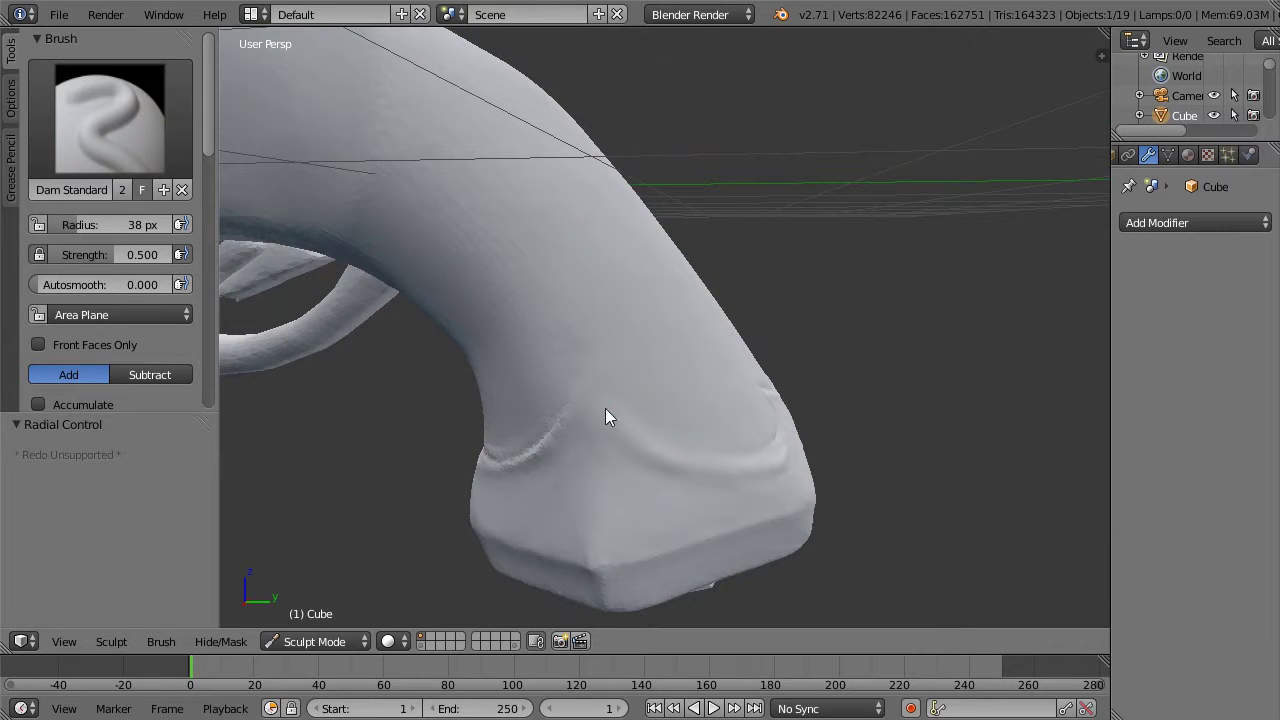
{"action": "left_click", "coordinate": [574, 378]}
{"action": "mouse_move", "coordinate": [808, 220]}
{"action": "middle_mouse_down"}
{"action": "mouse_move", "coordinate": [946, 189]}
{"action": "mouse_move", "coordinate": [678, 430]}
{"action": "middle_mouse_up"}
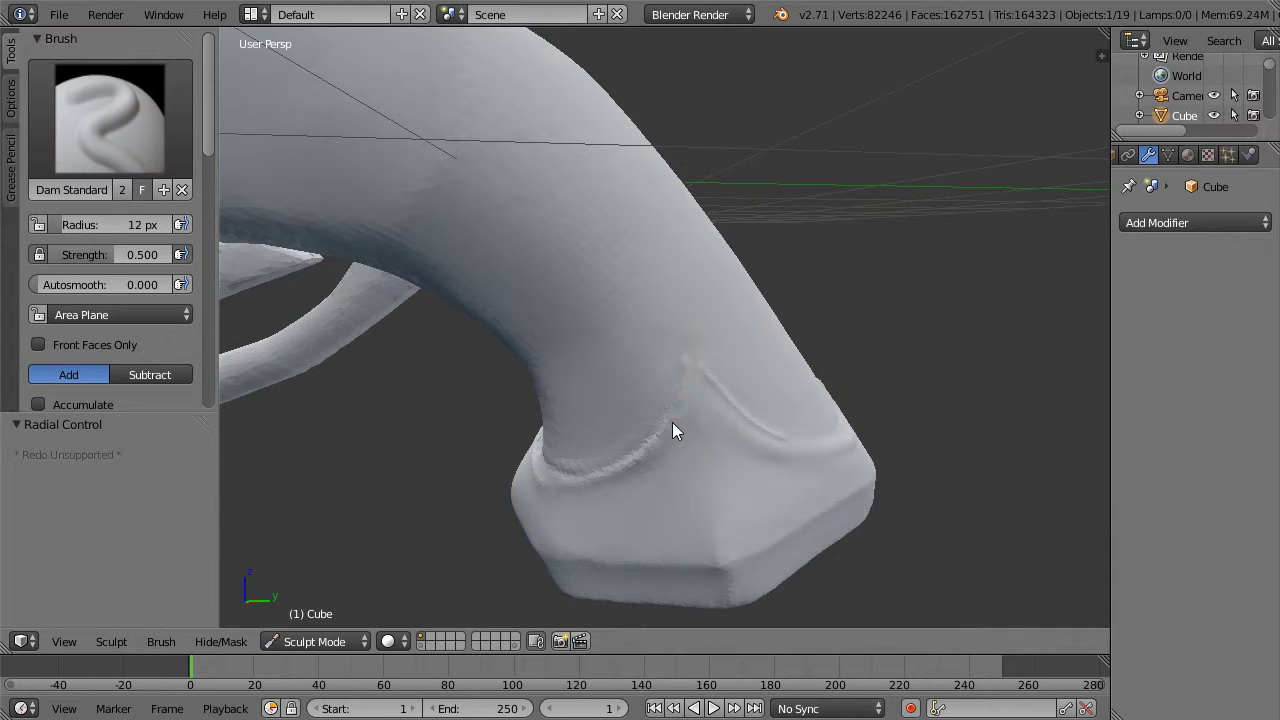
{"action": "middle_click_drag", "start_coordinate": [902, 311], "coordinate": [594, 492]}
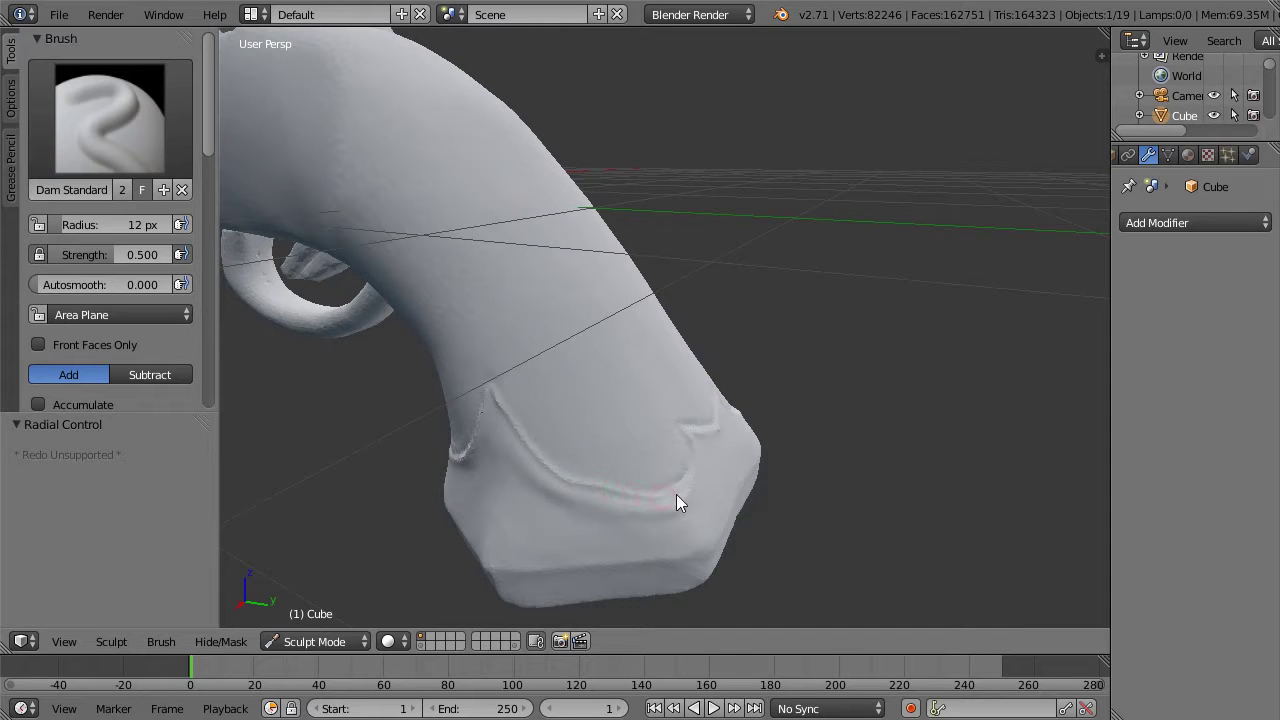
{"action": "left_click_drag", "start_coordinate": [717, 423], "coordinate": [643, 484]}
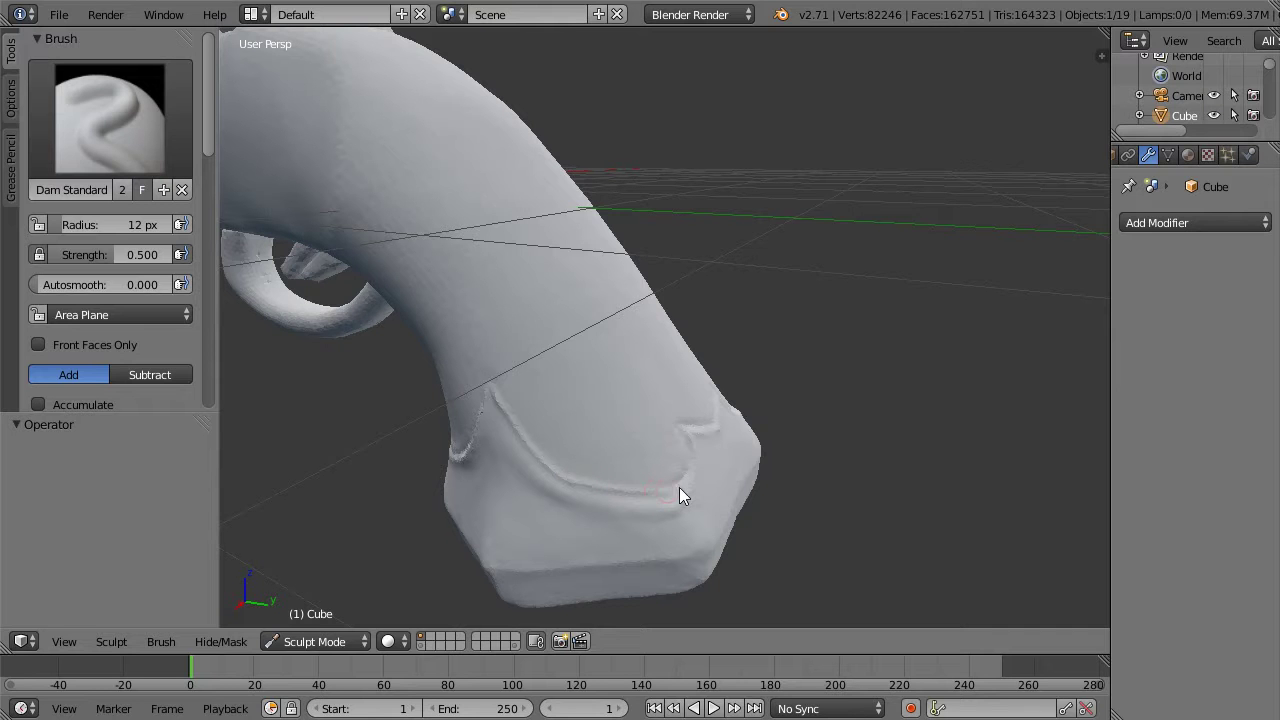
Step: Carve a second groove parallel to the curved ridge, following its peak across the flared end's faces
{"action": "mouse_move", "coordinate": [880, 326]}
{"action": "middle_mouse_down"}
{"action": "mouse_move", "coordinate": [849, 306]}
{"action": "mouse_move", "coordinate": [958, 271]}
{"action": "mouse_move", "coordinate": [986, 285]}
{"action": "middle_mouse_up"}
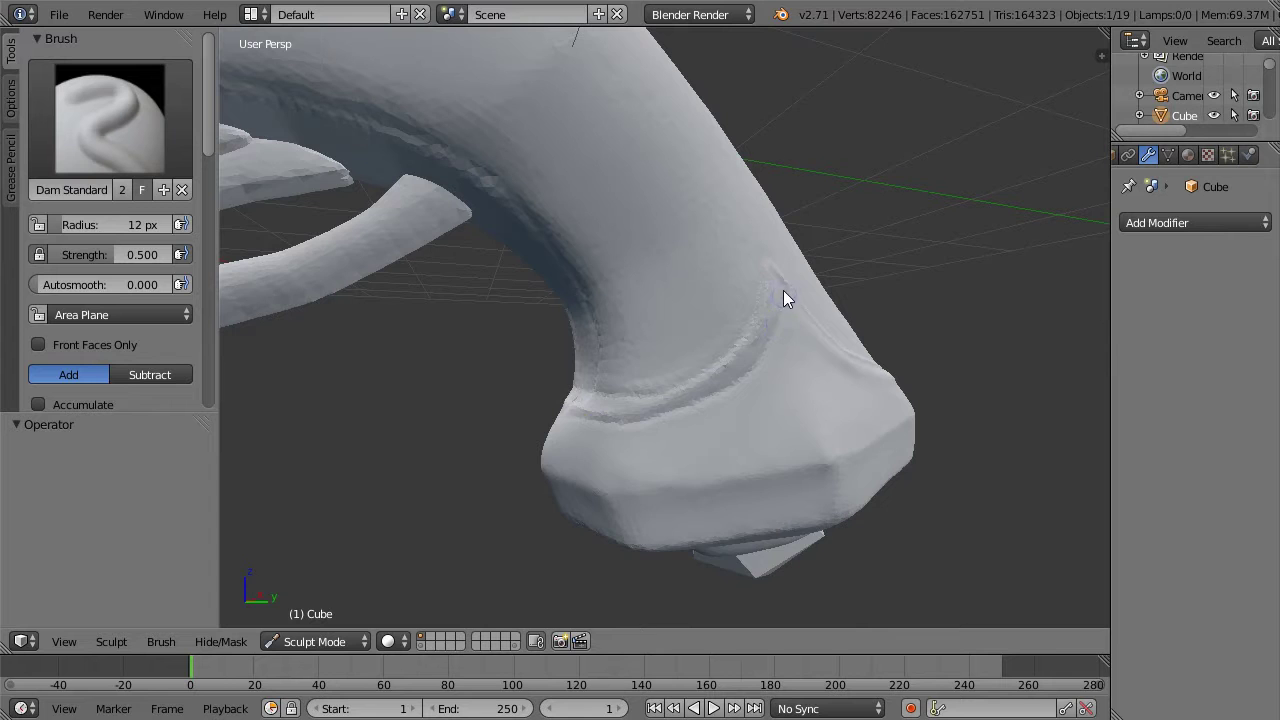
{"action": "middle_click_drag", "start_coordinate": [963, 223], "coordinate": [849, 249]}
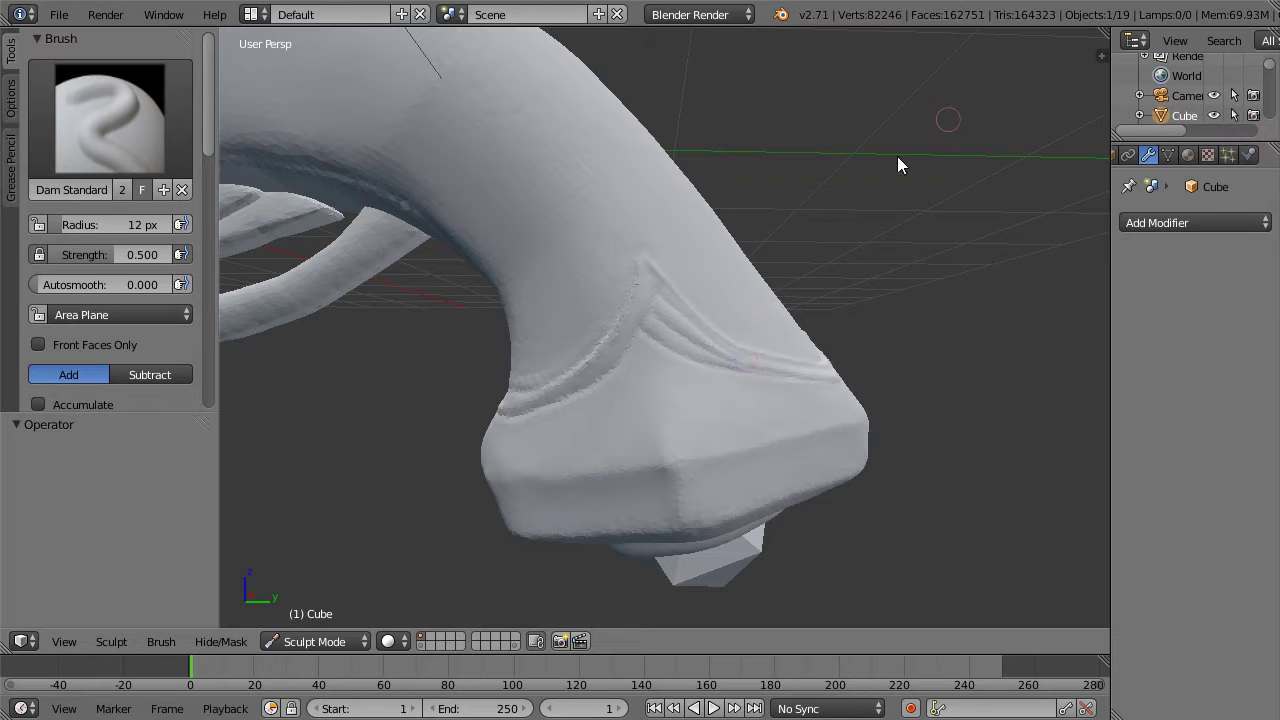
{"action": "middle_click_drag", "start_coordinate": [868, 232], "coordinate": [692, 378]}
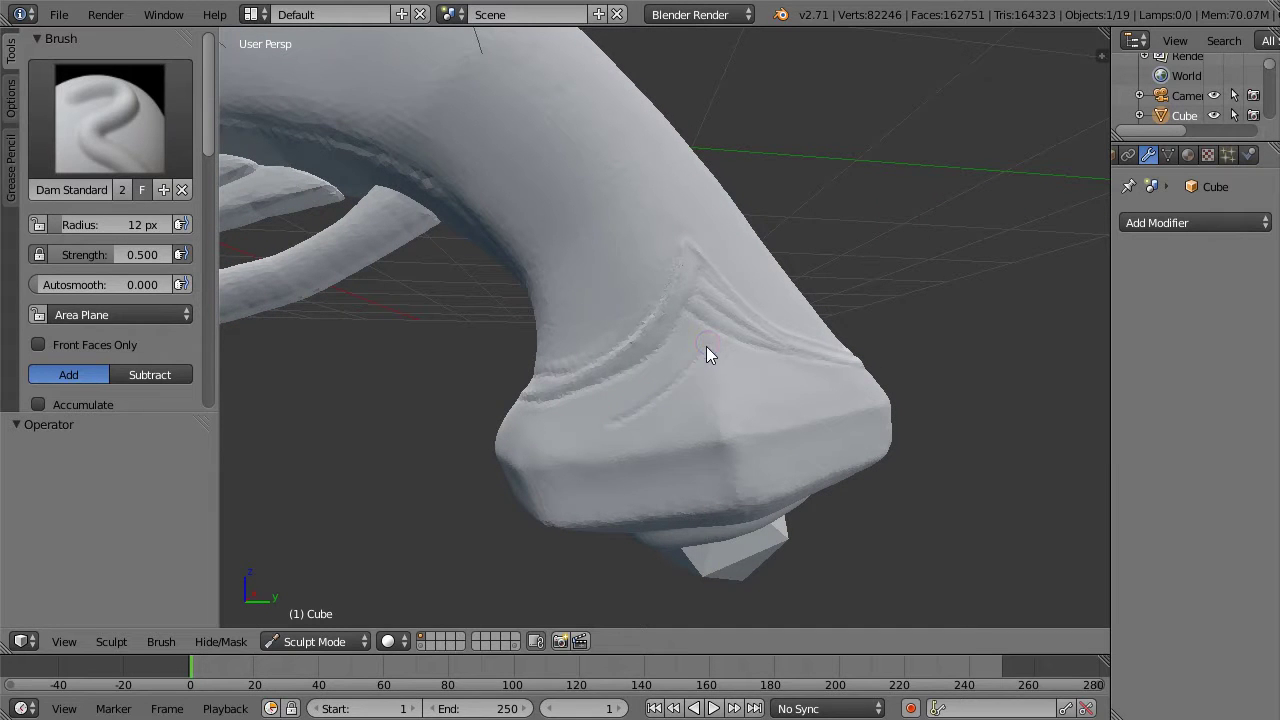
Step: Undo the last strokes and carve two stacked chevron lines across the flared end's corner, below the ridge
{"action": "key", "text": "ctrl+z"}
{"action": "key", "text": "ctrl+z"}
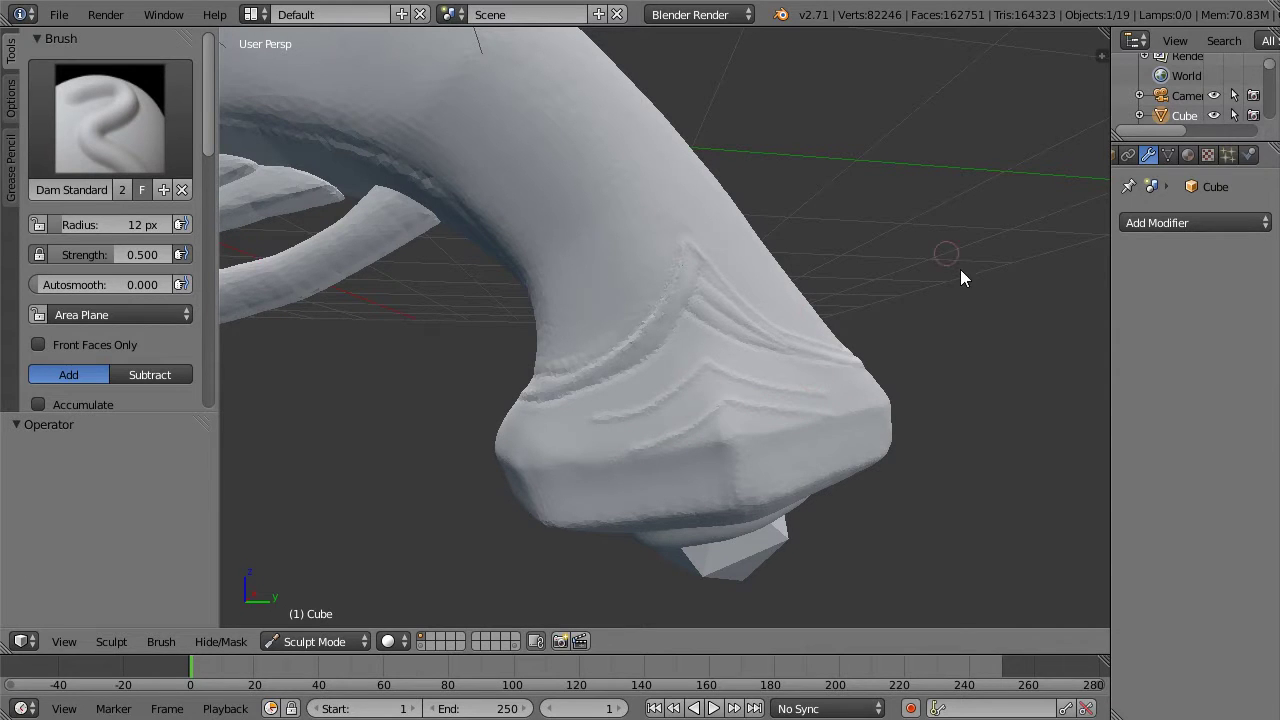
{"action": "middle_click_drag", "start_coordinate": [942, 305], "coordinate": [820, 362]}
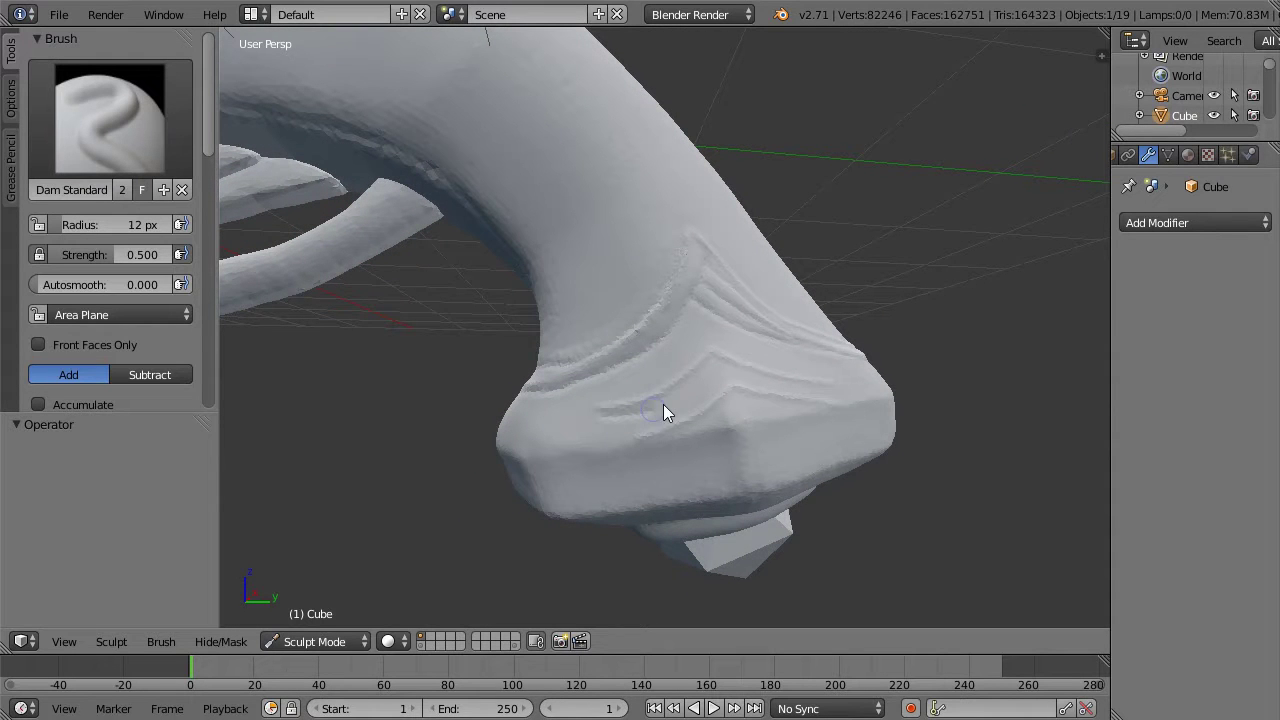
{"action": "left_click_drag", "start_coordinate": [715, 360], "coordinate": [717, 361], "text": "ctrl"}
Step: Carve a row of spiral scrolls on the front face of the flared end, with curved lines running into them
{"action": "mouse_move", "coordinate": [894, 249]}
{"action": "middle_mouse_down"}
{"action": "mouse_move", "coordinate": [1020, 240]}
{"action": "mouse_move", "coordinate": [1097, 280]}
{"action": "mouse_move", "coordinate": [1109, 240]}
{"action": "mouse_move", "coordinate": [822, 360]}
{"action": "middle_mouse_up"}
{"action": "middle_click_drag", "start_coordinate": [990, 272], "coordinate": [783, 396]}
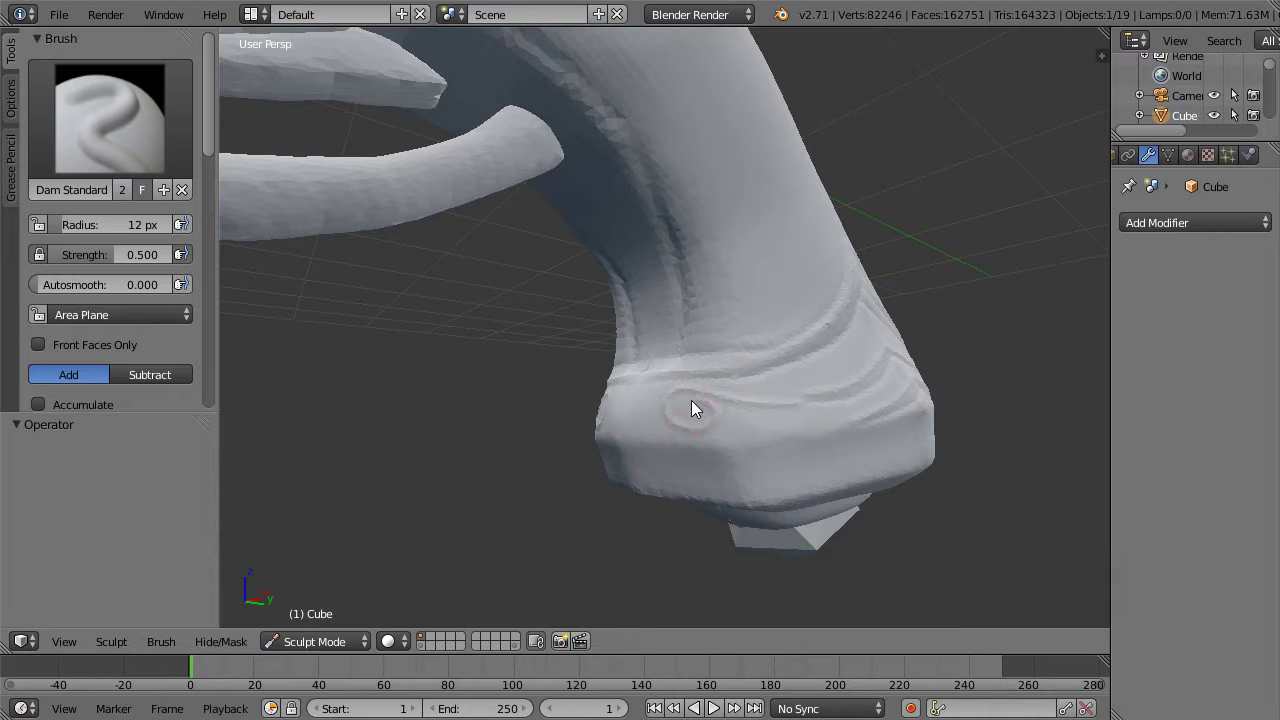
{"action": "middle_click_drag", "start_coordinate": [692, 406], "coordinate": [700, 406]}
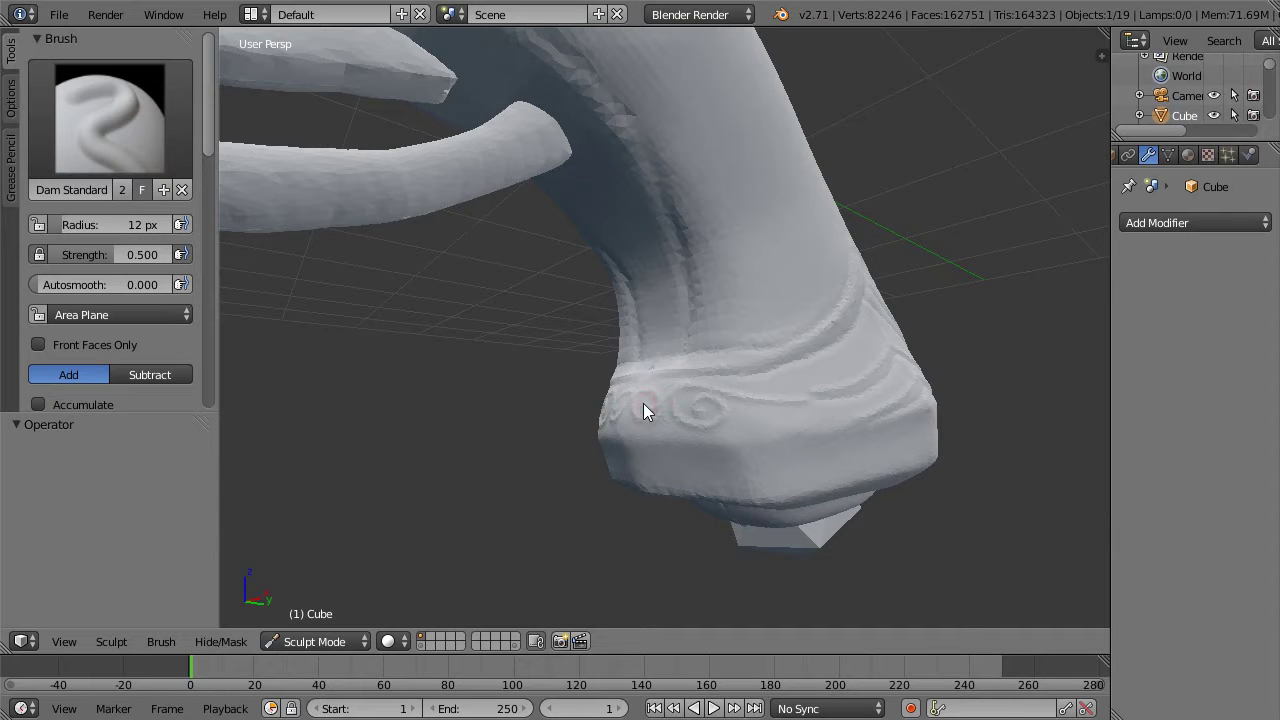
{"action": "mouse_move", "coordinate": [941, 222]}
{"action": "middle_mouse_down"}
{"action": "mouse_move", "coordinate": [955, 265]}
{"action": "mouse_move", "coordinate": [940, 258]}
{"action": "mouse_move", "coordinate": [971, 243]}
{"action": "mouse_move", "coordinate": [695, 435]}
{"action": "middle_mouse_up"}
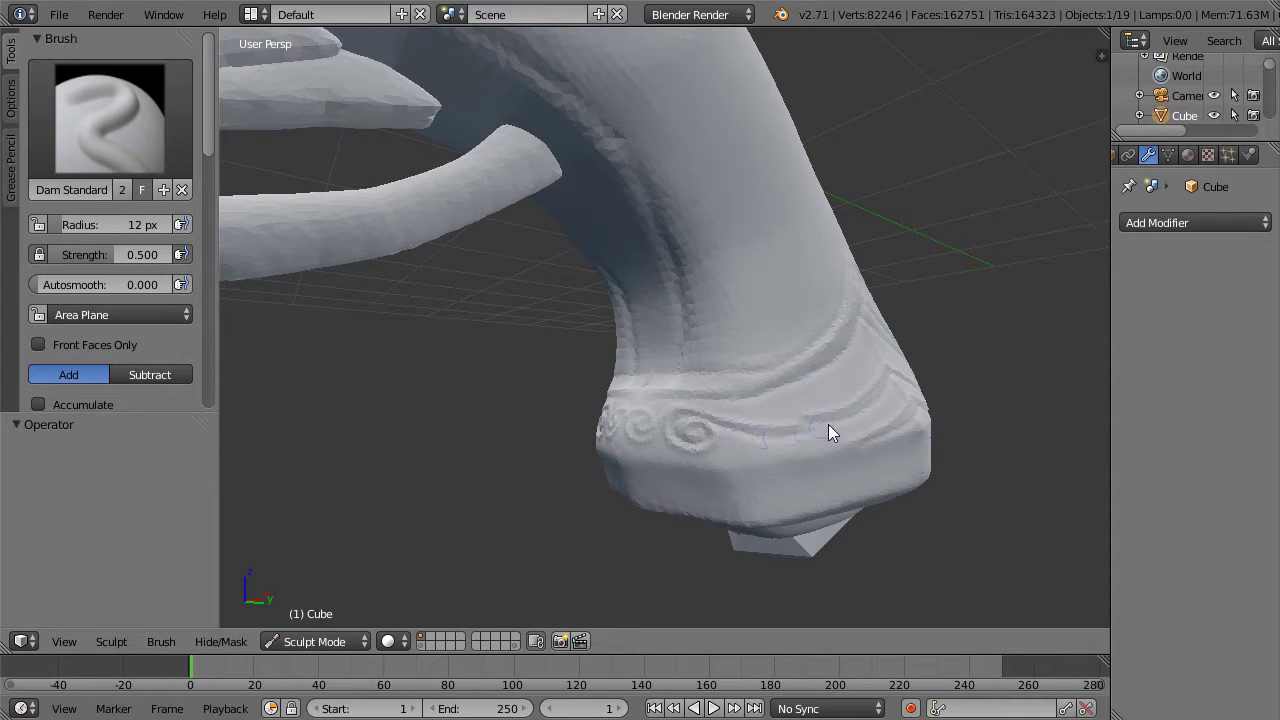
{"action": "middle_click_drag", "start_coordinate": [957, 299], "coordinate": [772, 379]}
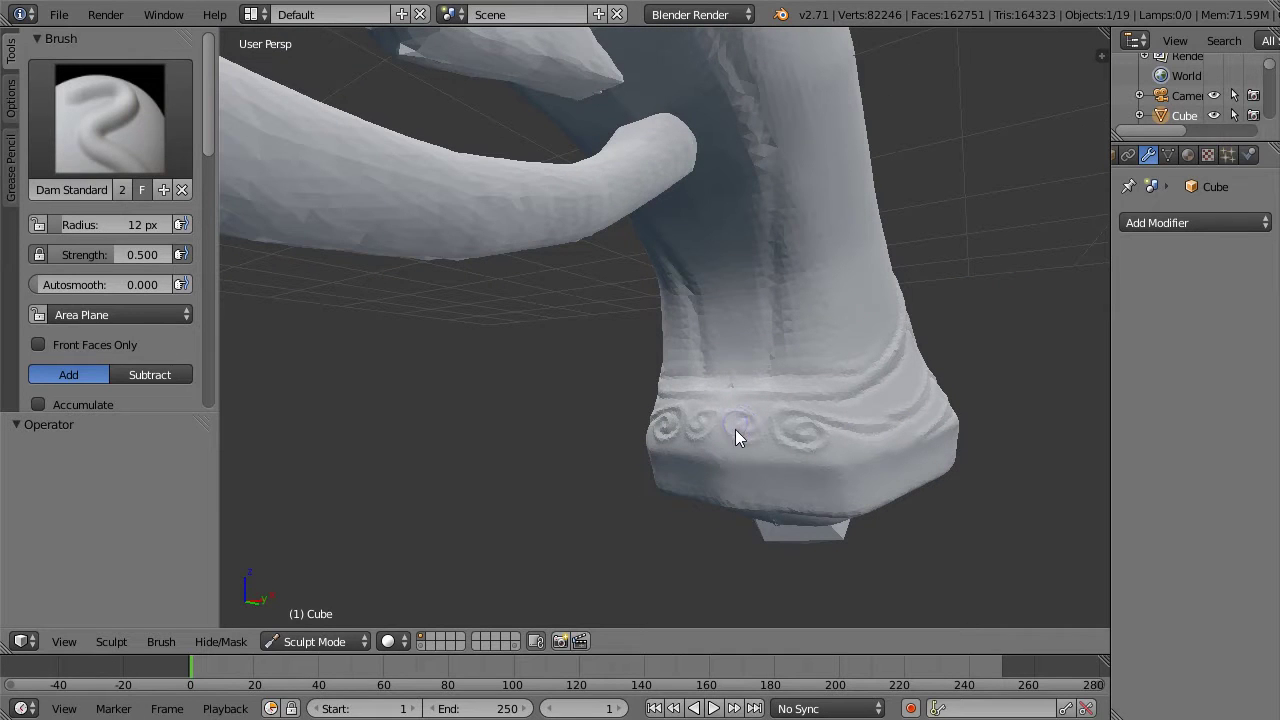
Step: Continue the flowing grooves across the flared end's side face toward the back and crease the corner where they meet
{"action": "mouse_move", "coordinate": [894, 292]}
{"action": "middle_mouse_down"}
{"action": "mouse_move", "coordinate": [777, 318]}
{"action": "mouse_move", "coordinate": [737, 309]}
{"action": "mouse_move", "coordinate": [566, 455]}
{"action": "middle_mouse_up"}
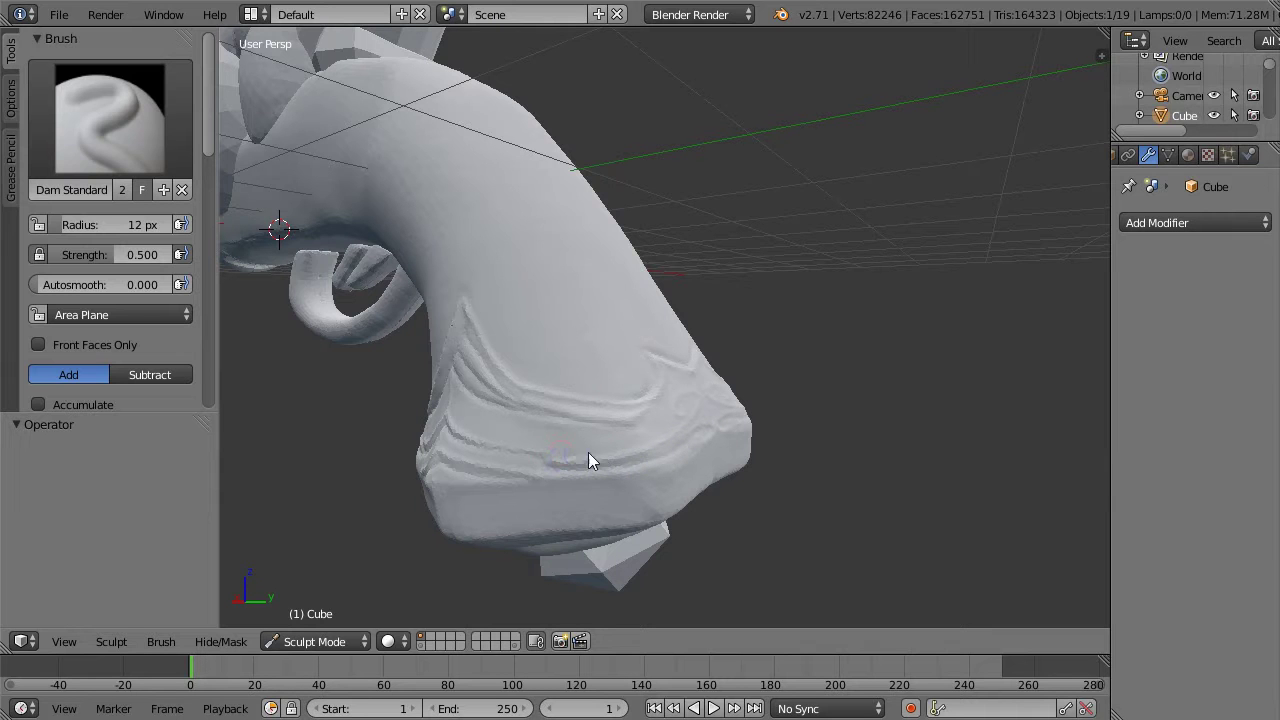
{"action": "left_click_drag", "start_coordinate": [697, 398], "coordinate": [687, 407], "text": "ctrl"}
{"action": "middle_click_drag", "start_coordinate": [788, 273], "coordinate": [848, 260]}
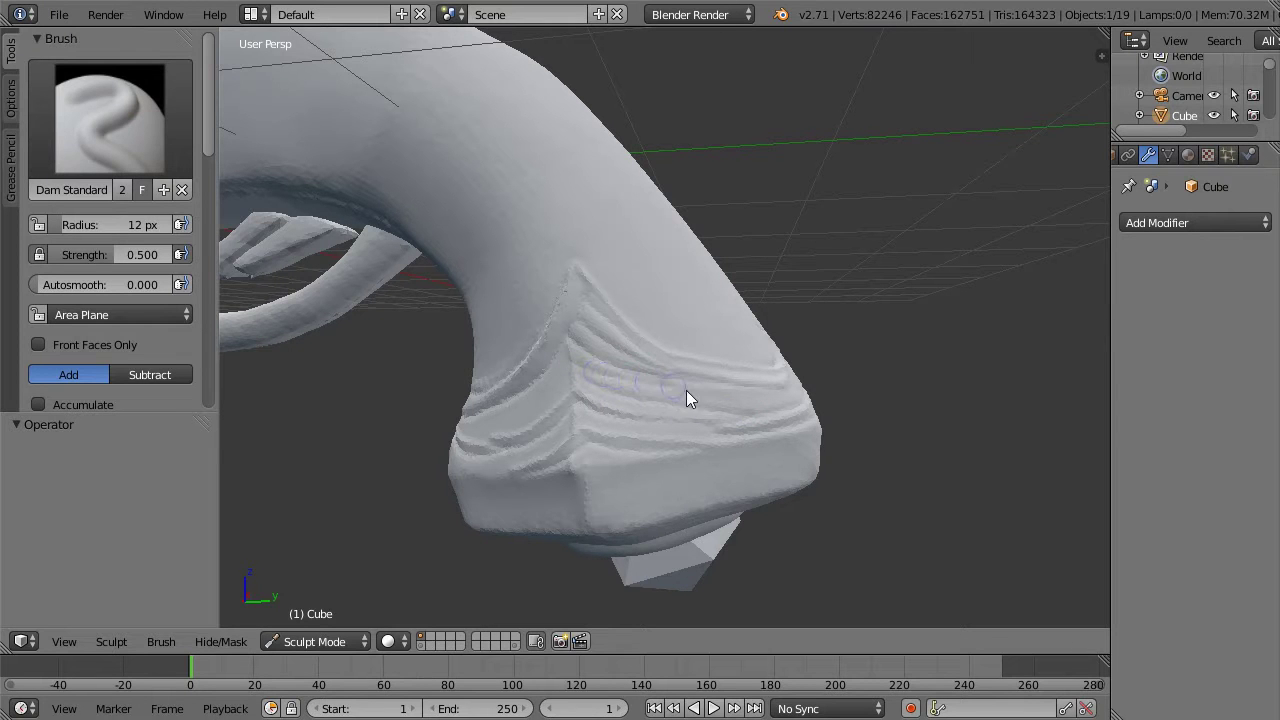
{"action": "middle_click_drag", "start_coordinate": [799, 399], "coordinate": [838, 242]}
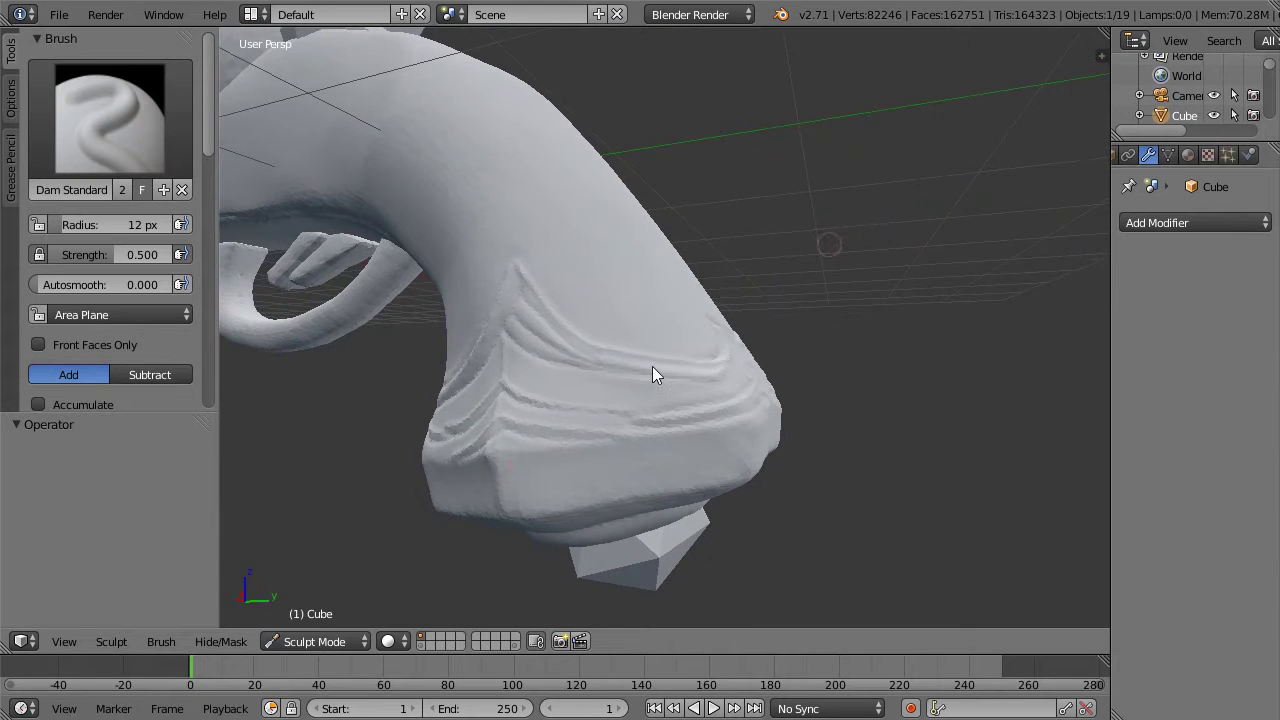
Step: Sharpen the upper rim of the flared end's faceted band with the Dam Standard brush at 33 px, then 18 px radius
{"action": "key", "text": "f"}
{"action": "left_click", "coordinate": [511, 445]}
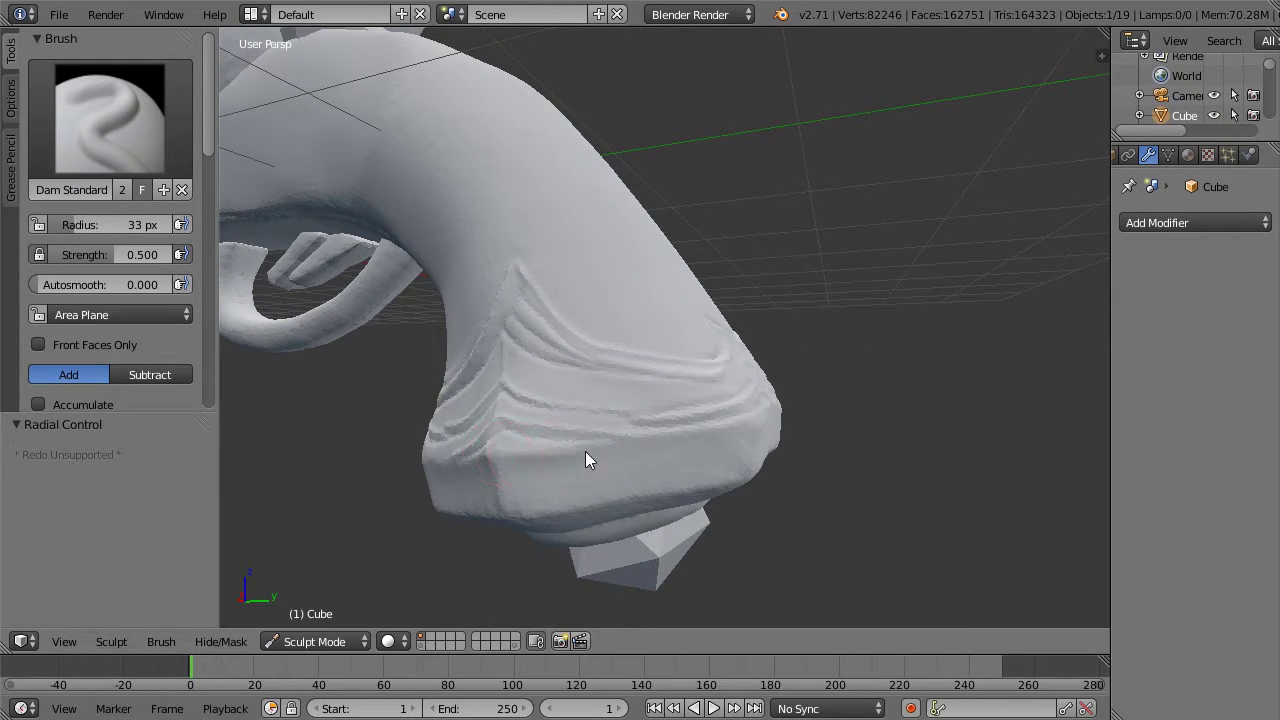
{"action": "middle_click_drag", "start_coordinate": [891, 281], "coordinate": [815, 399]}
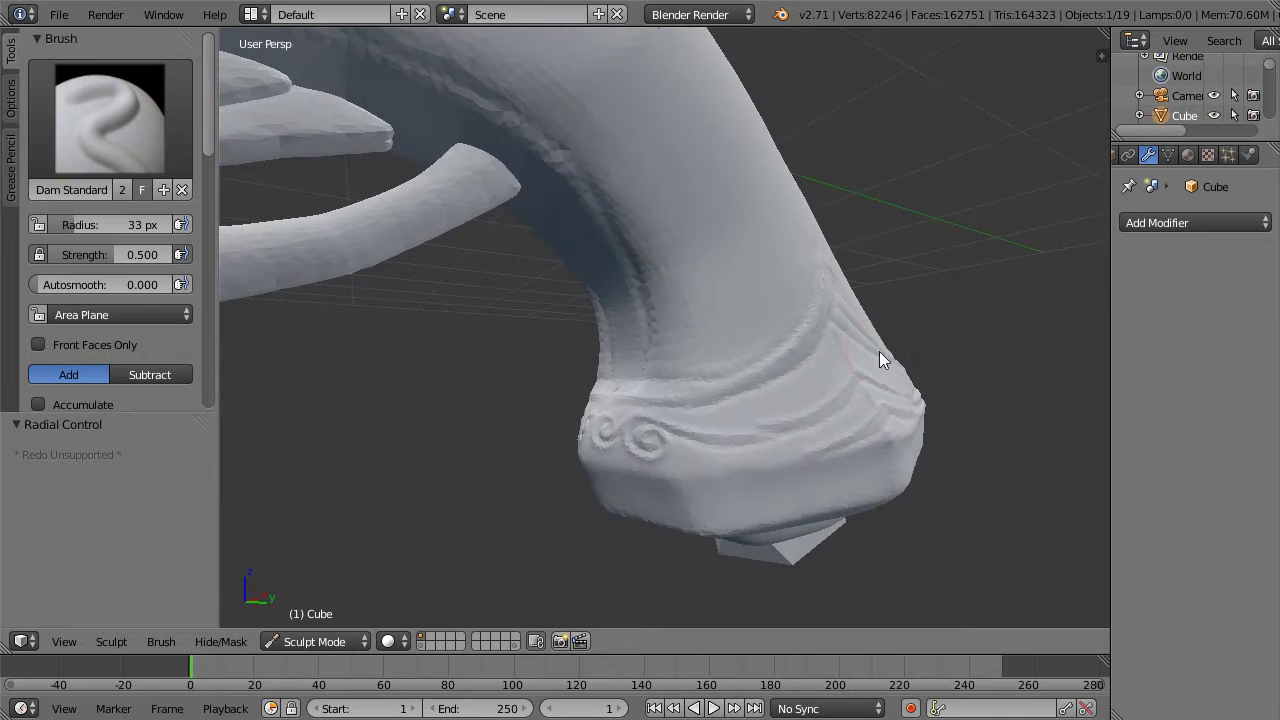
{"action": "left_click", "coordinate": [706, 476]}
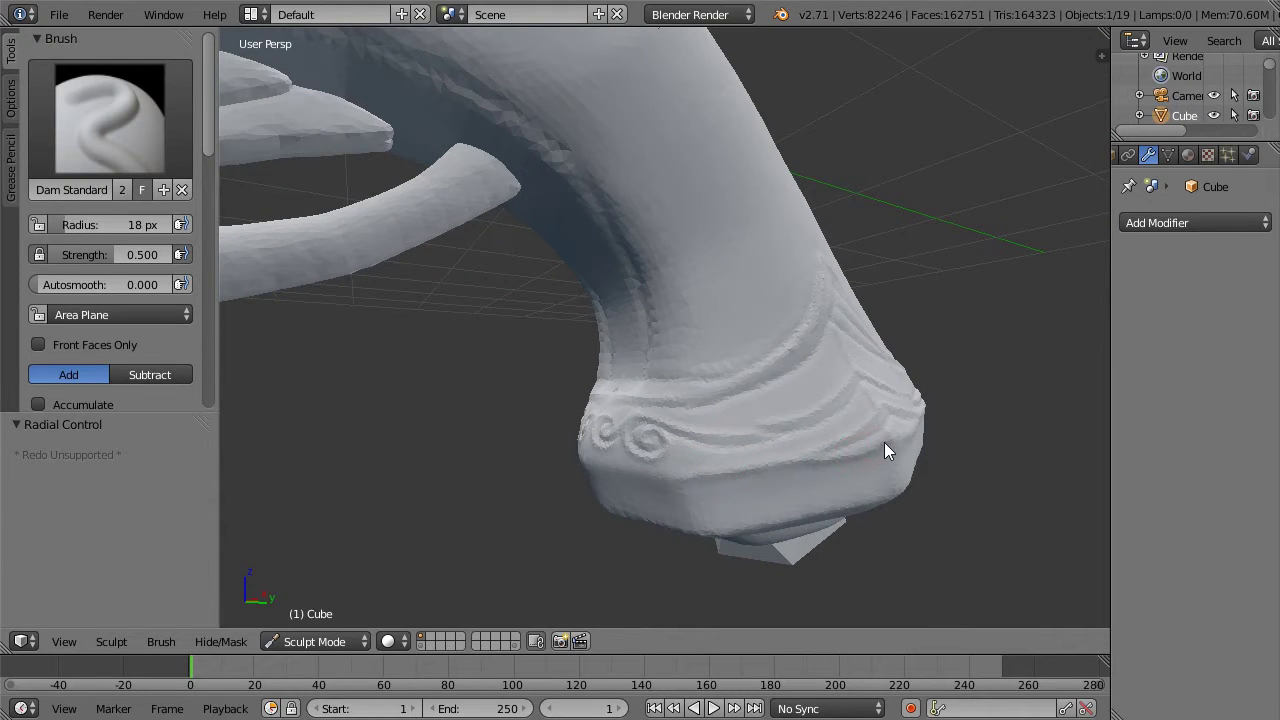
{"action": "middle_click_drag", "start_coordinate": [977, 284], "coordinate": [1023, 290]}
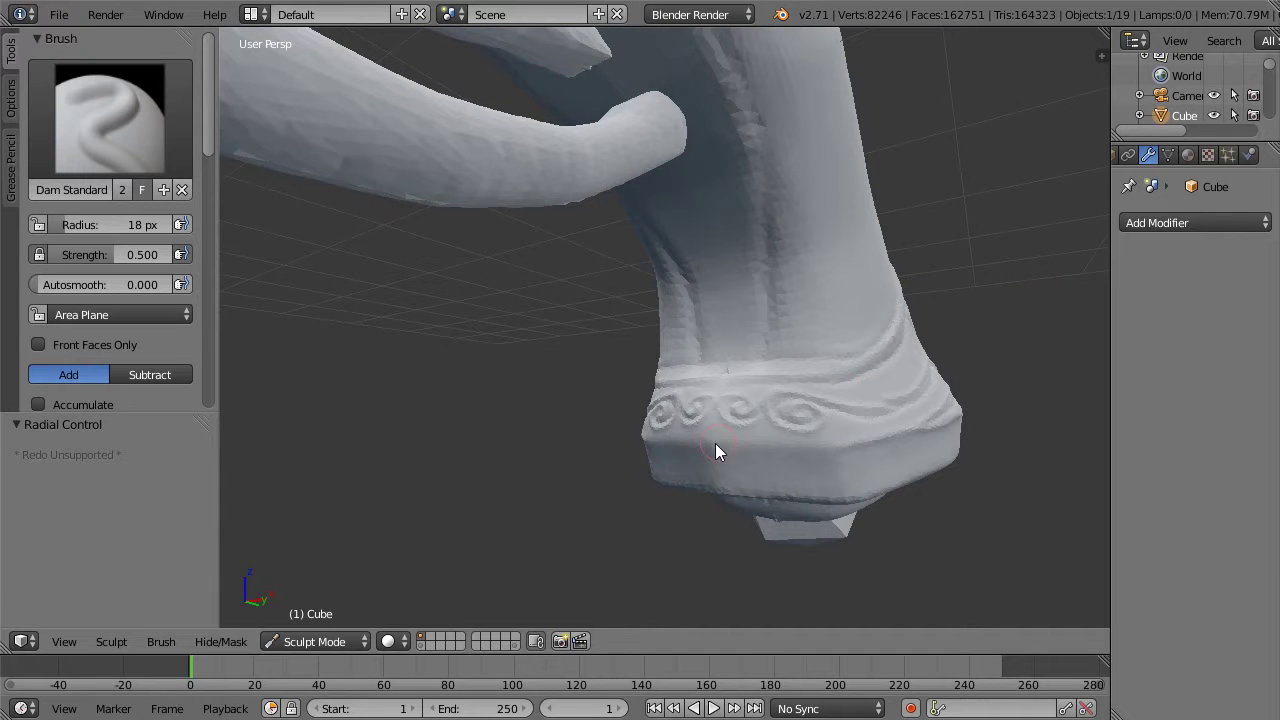
{"action": "left_click_drag", "start_coordinate": [717, 443], "coordinate": [845, 447]}
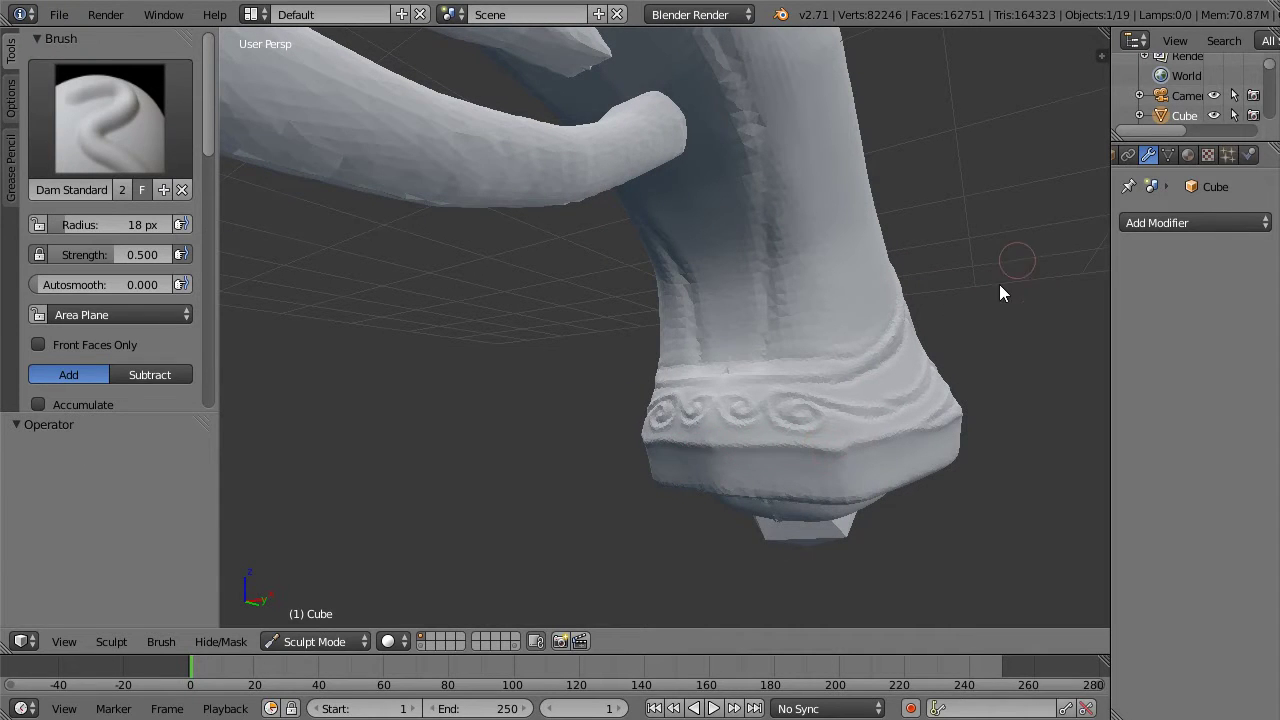
Step: Crease the side and corner edges of the flared end's faceted band at 18 px radius
{"action": "middle_click_drag", "start_coordinate": [999, 286], "coordinate": [809, 394]}
{"action": "middle_click_drag", "start_coordinate": [957, 306], "coordinate": [606, 451]}
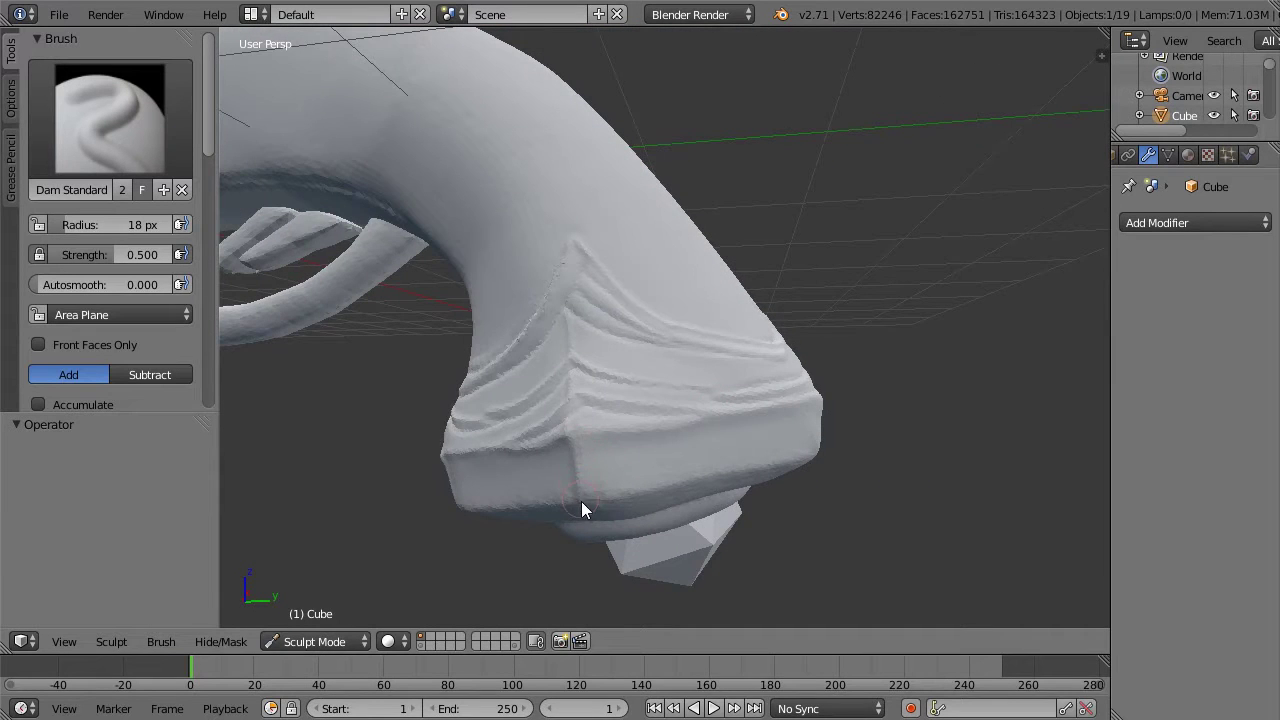
{"action": "middle_click_drag", "start_coordinate": [895, 297], "coordinate": [655, 402]}
{"action": "left_click_drag", "start_coordinate": [594, 415], "coordinate": [605, 436]}
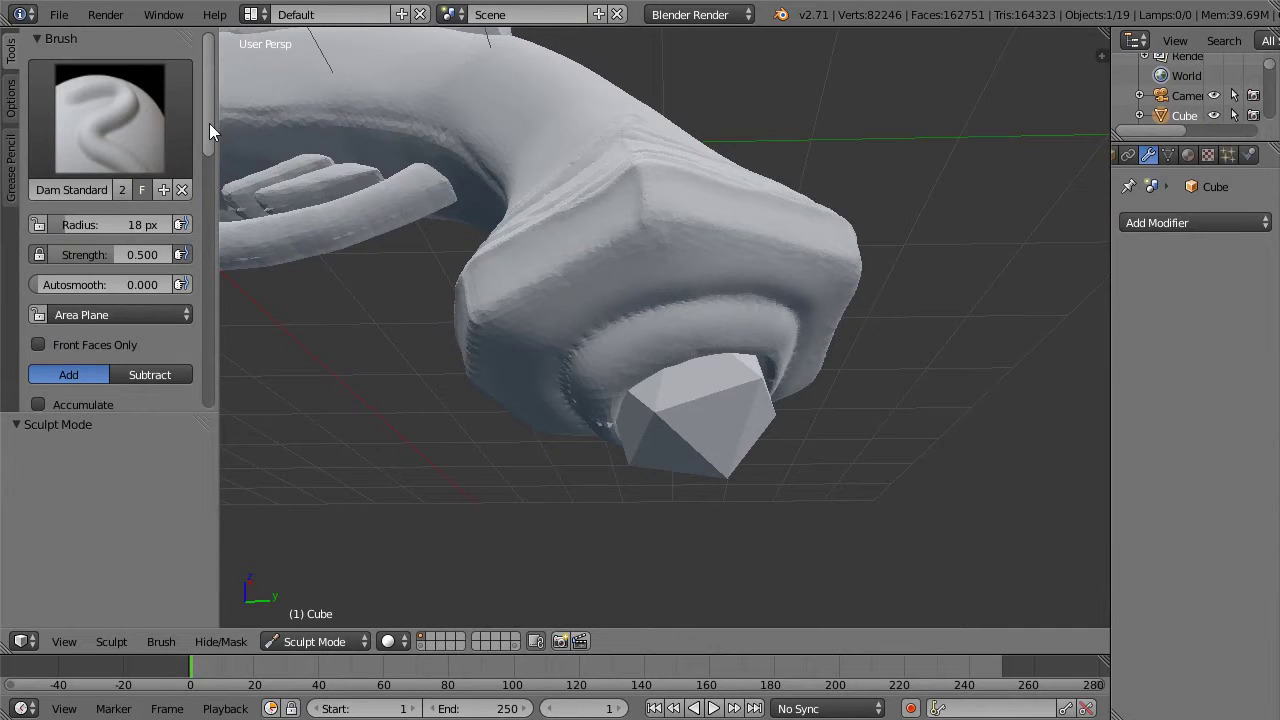
Step: Switch to the Layer brush for the ring around the gem and set its strength to 0.090
{"action": "left_click_drag", "start_coordinate": [209, 123], "coordinate": [222, 318]}
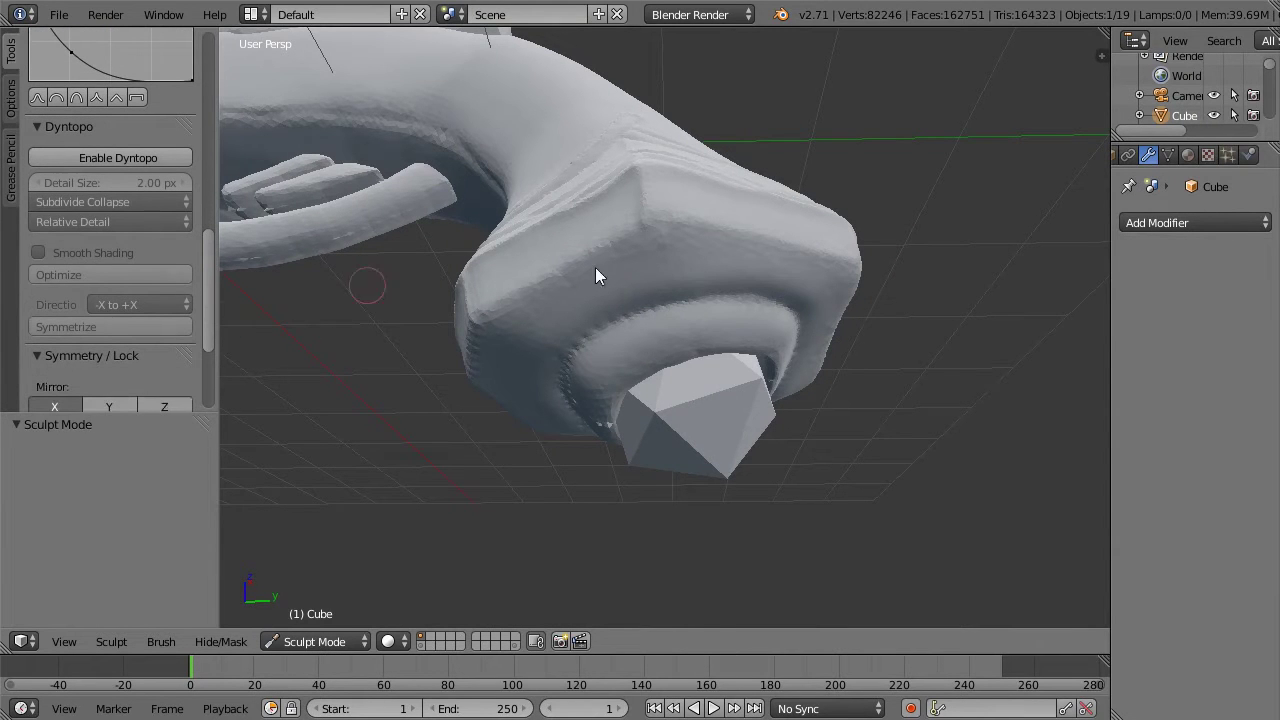
{"action": "mouse_move", "coordinate": [842, 168]}
{"action": "middle_mouse_down"}
{"action": "mouse_move", "coordinate": [920, 106]}
{"action": "mouse_move", "coordinate": [474, 180]}
{"action": "middle_mouse_up"}
{"action": "scroll", "coordinate": [203, 104], "scroll_direction": "up", "scroll_amount": 10}
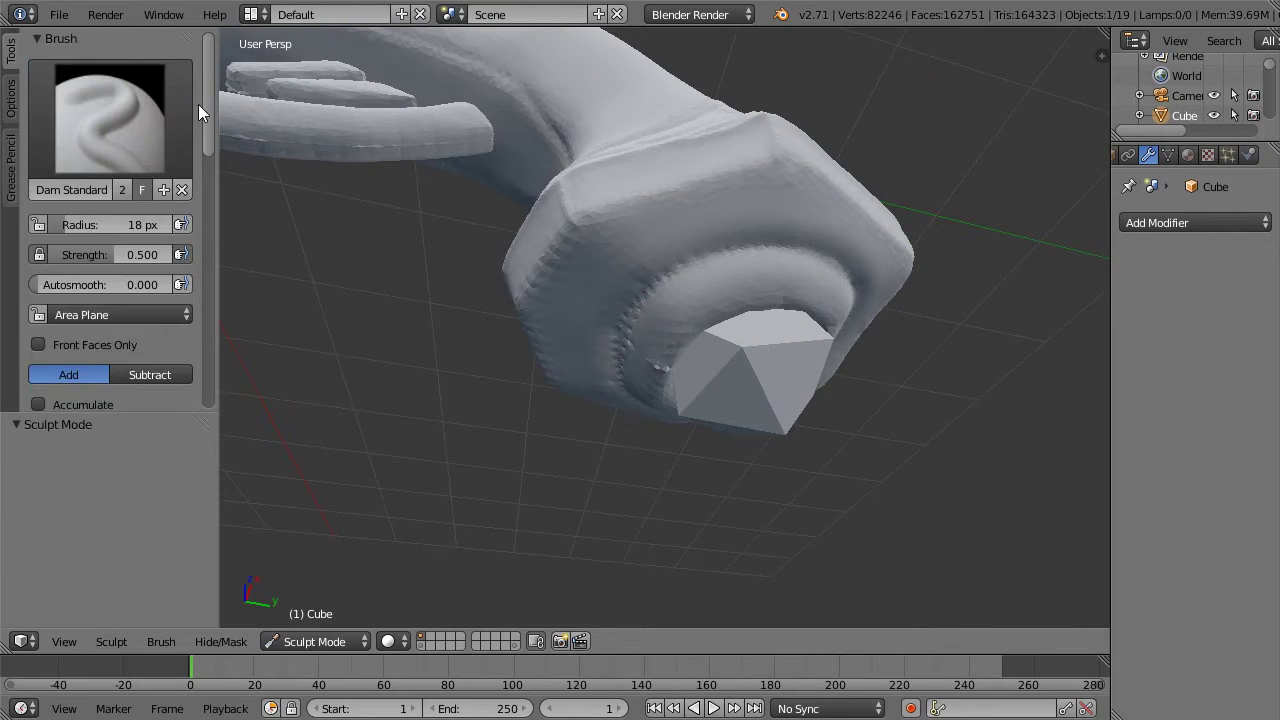
{"action": "left_click", "coordinate": [130, 108]}
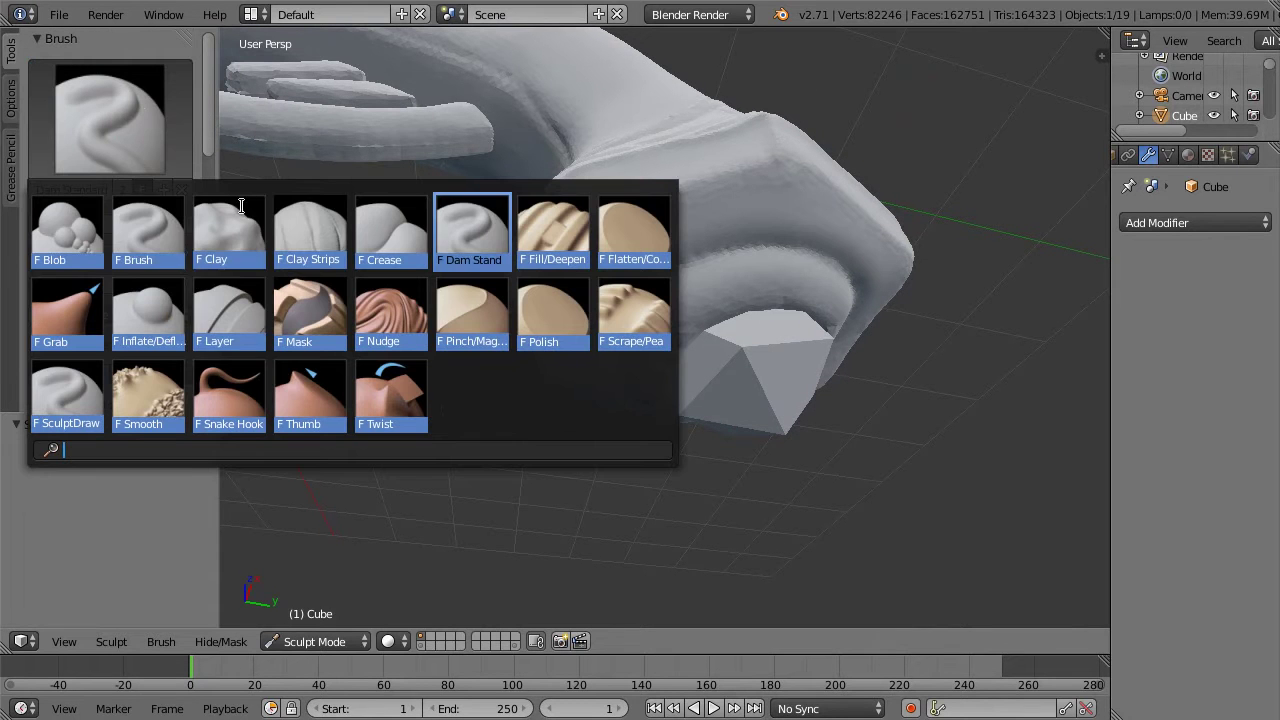
{"action": "left_click", "coordinate": [220, 308]}
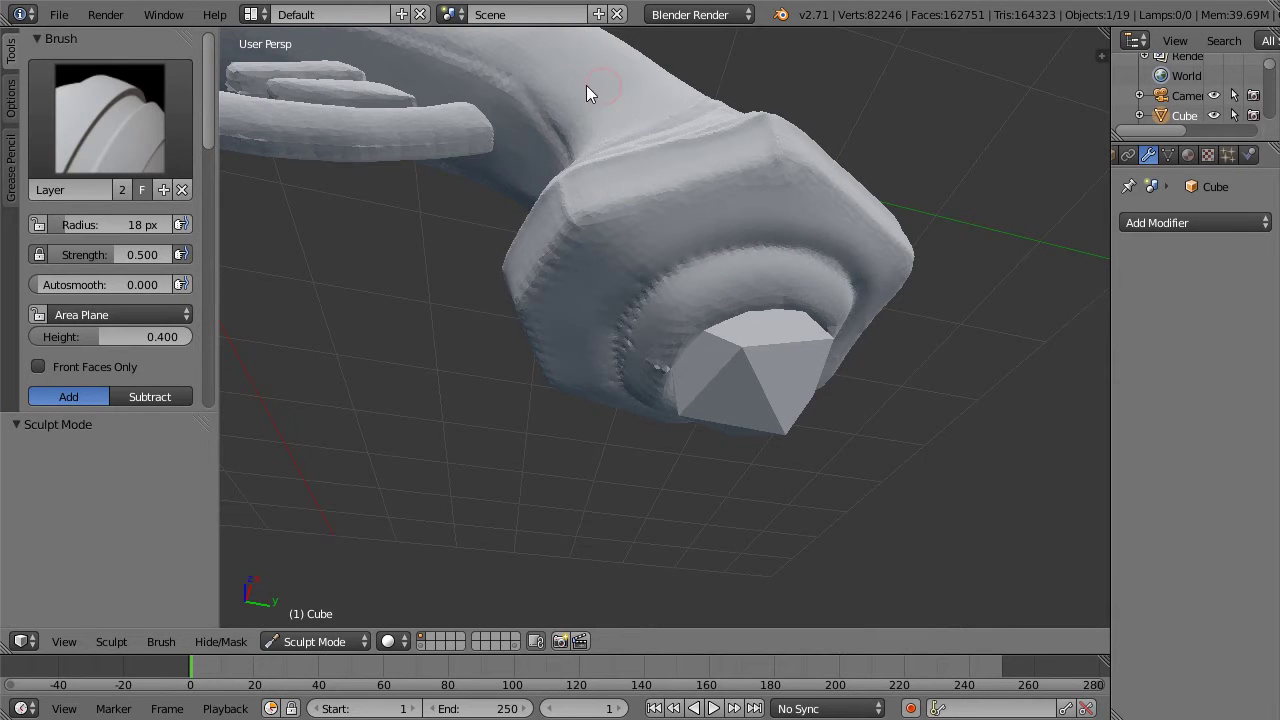
{"action": "mouse_move", "coordinate": [667, 277]}
{"action": "left_mouse_down"}
{"action": "mouse_move", "coordinate": [694, 316]}
{"action": "mouse_move", "coordinate": [714, 313]}
{"action": "mouse_move", "coordinate": [703, 309]}
{"action": "left_mouse_up"}
{"action": "key", "text": "shift+f"}
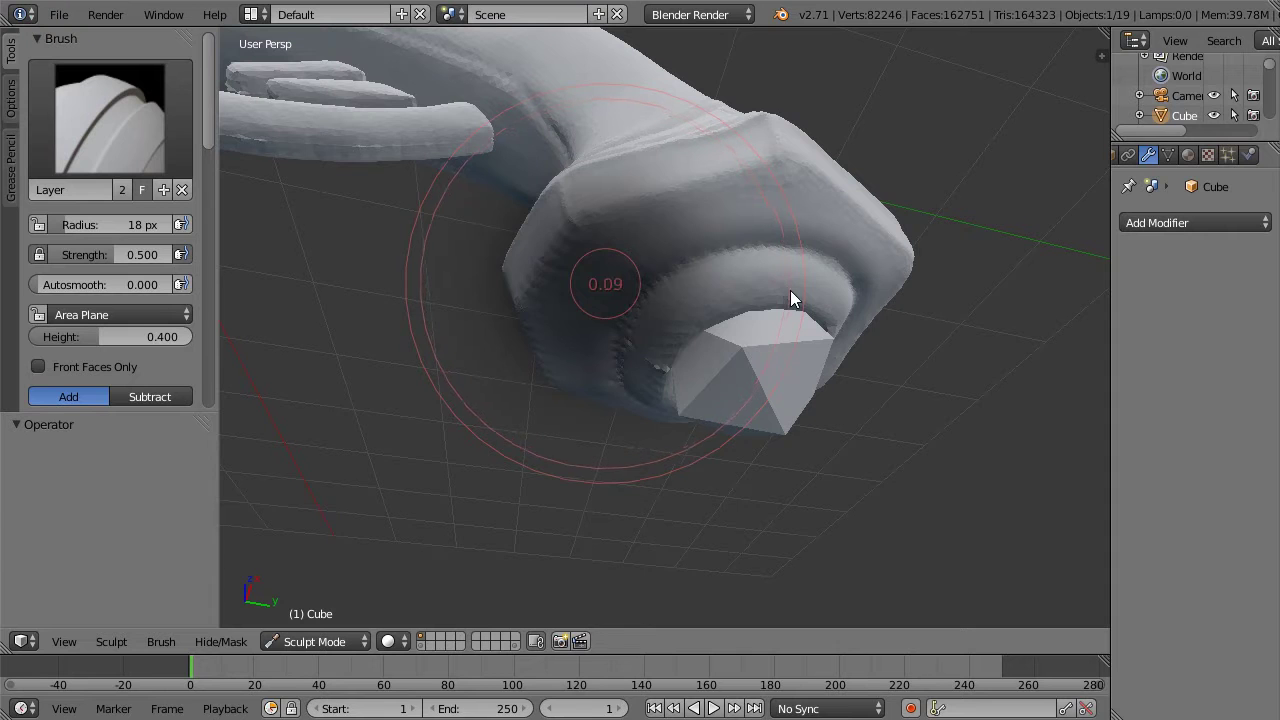
{"action": "left_click", "coordinate": [790, 290]}
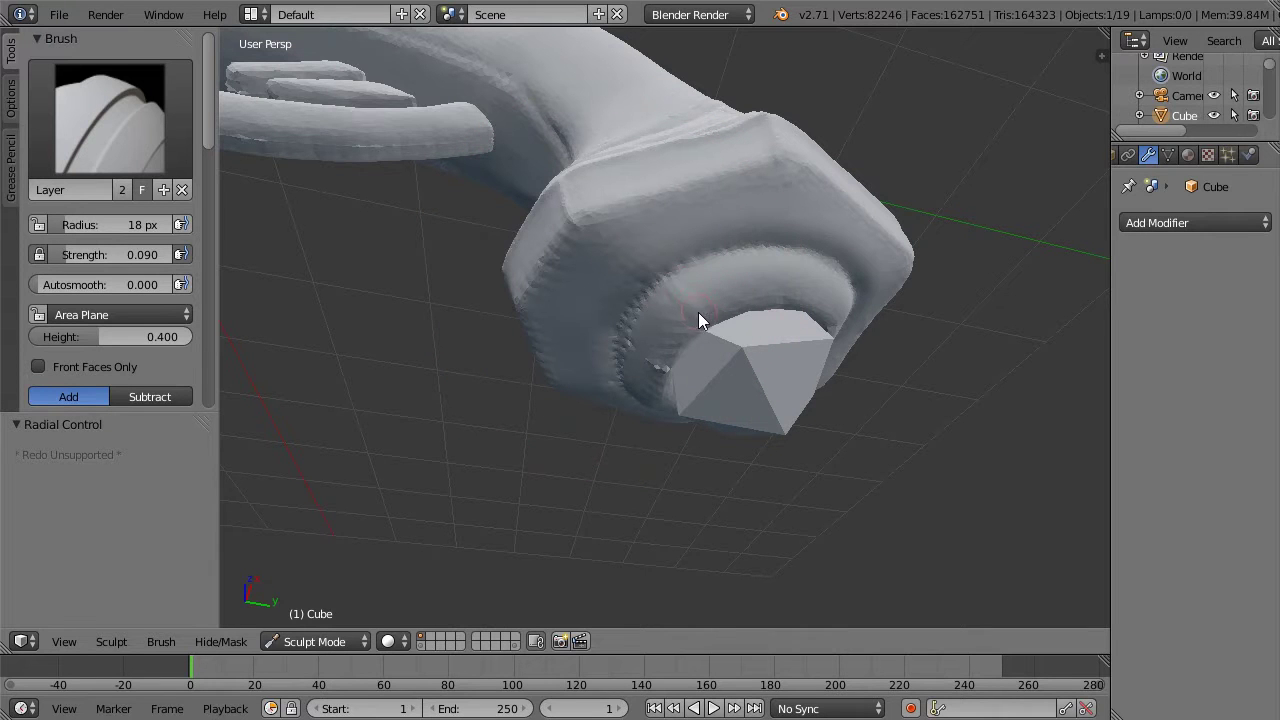
Step: Build up spaced raised bumps around the ring encircling the gem with the Layer brush at 18 px radius
{"action": "mouse_move", "coordinate": [707, 292]}
{"action": "left_mouse_down"}
{"action": "mouse_move", "coordinate": [675, 280]}
{"action": "mouse_move", "coordinate": [778, 266]}
{"action": "mouse_move", "coordinate": [786, 300]}
{"action": "left_mouse_up"}
{"action": "mouse_move", "coordinate": [943, 171]}
{"action": "middle_mouse_down"}
{"action": "mouse_move", "coordinate": [892, 147]}
{"action": "mouse_move", "coordinate": [900, 157]}
{"action": "mouse_move", "coordinate": [846, 200]}
{"action": "middle_mouse_up"}
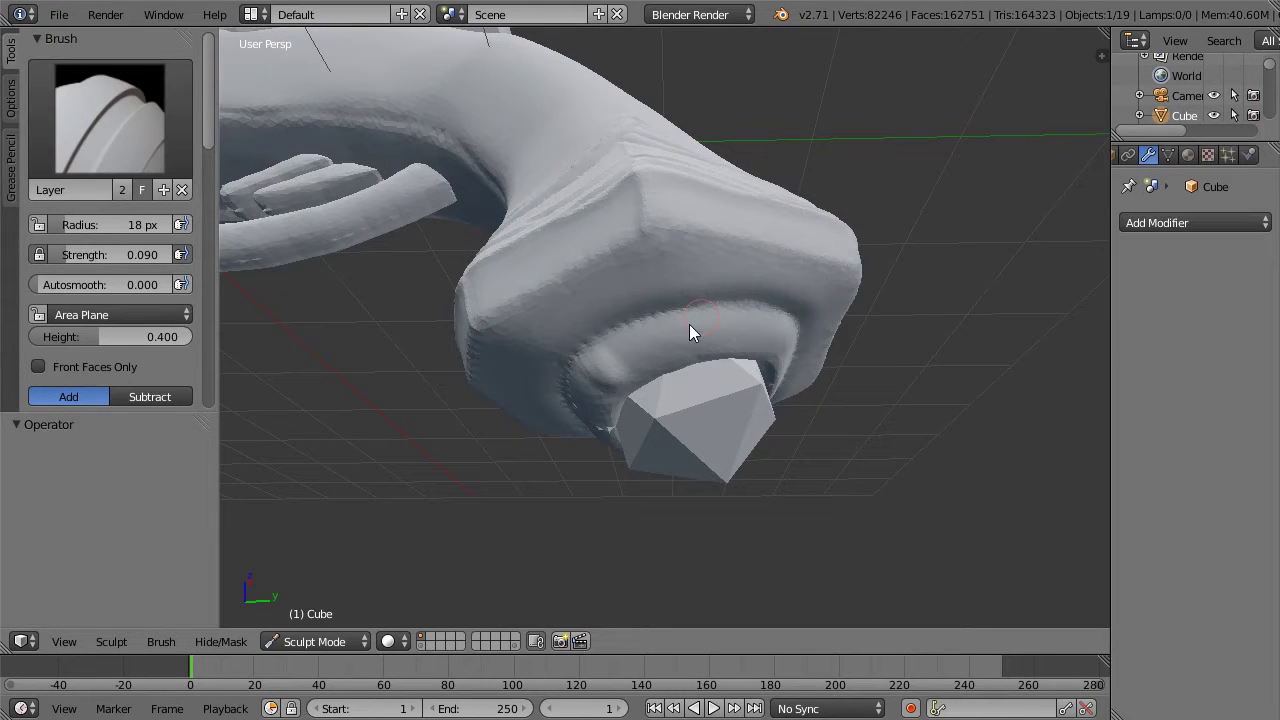
{"action": "mouse_move", "coordinate": [953, 235]}
{"action": "middle_mouse_down"}
{"action": "mouse_move", "coordinate": [866, 234]}
{"action": "mouse_move", "coordinate": [583, 311]}
{"action": "middle_mouse_up"}
{"action": "left_click", "coordinate": [595, 328]}
{"action": "middle_click_drag", "start_coordinate": [777, 180], "coordinate": [671, 219]}
{"action": "middle_click_drag", "start_coordinate": [783, 195], "coordinate": [936, 166]}
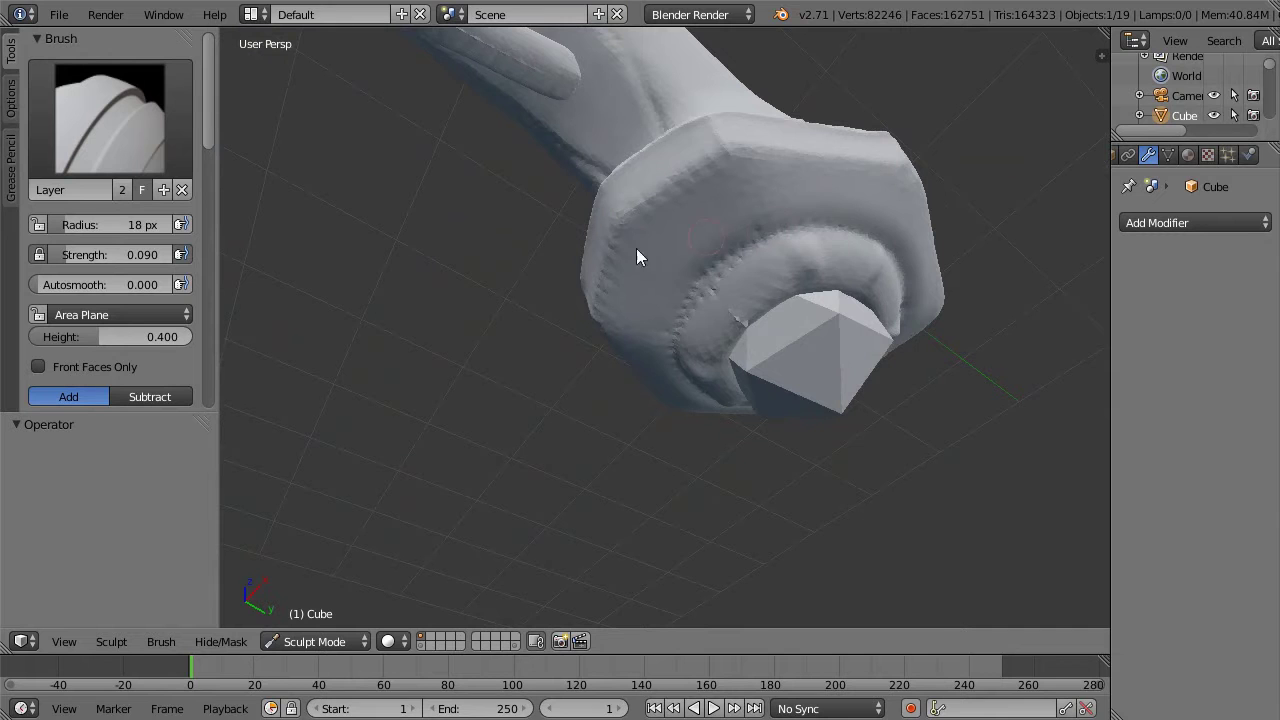
{"action": "mouse_move", "coordinate": [727, 309]}
{"action": "left_mouse_down"}
{"action": "mouse_move", "coordinate": [745, 307]}
{"action": "mouse_move", "coordinate": [729, 276]}
{"action": "mouse_move", "coordinate": [778, 283]}
{"action": "mouse_move", "coordinate": [733, 300]}
{"action": "mouse_move", "coordinate": [722, 287]}
{"action": "mouse_move", "coordinate": [741, 309]}
{"action": "mouse_move", "coordinate": [762, 260]}
{"action": "left_mouse_up"}
{"action": "mouse_move", "coordinate": [826, 238]}
{"action": "middle_mouse_down"}
{"action": "mouse_move", "coordinate": [929, 149]}
{"action": "mouse_move", "coordinate": [709, 186]}
{"action": "middle_mouse_up"}
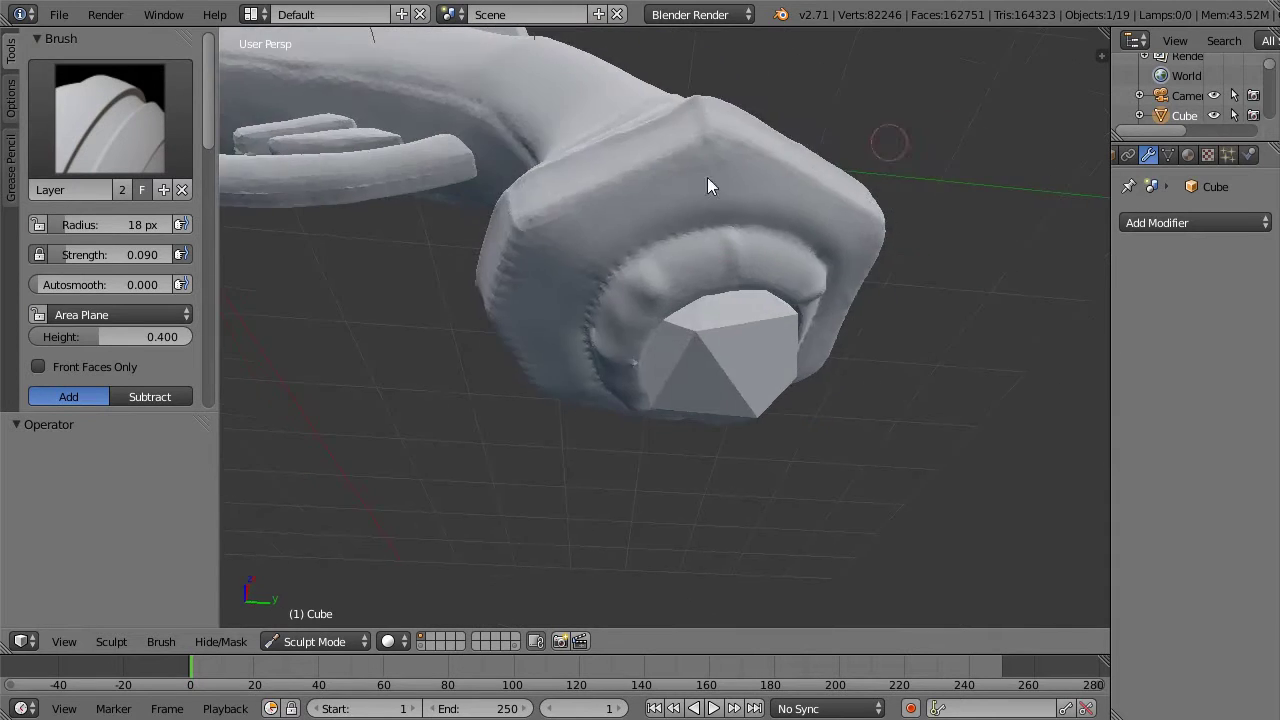
Step: Deepen the groove along the ring's outer edge with the Dam Standard brush at 29 px radius, giving the ring a faceted outline
{"action": "key", "text": "space"}
{"action": "left_click", "coordinate": [650, 240]}
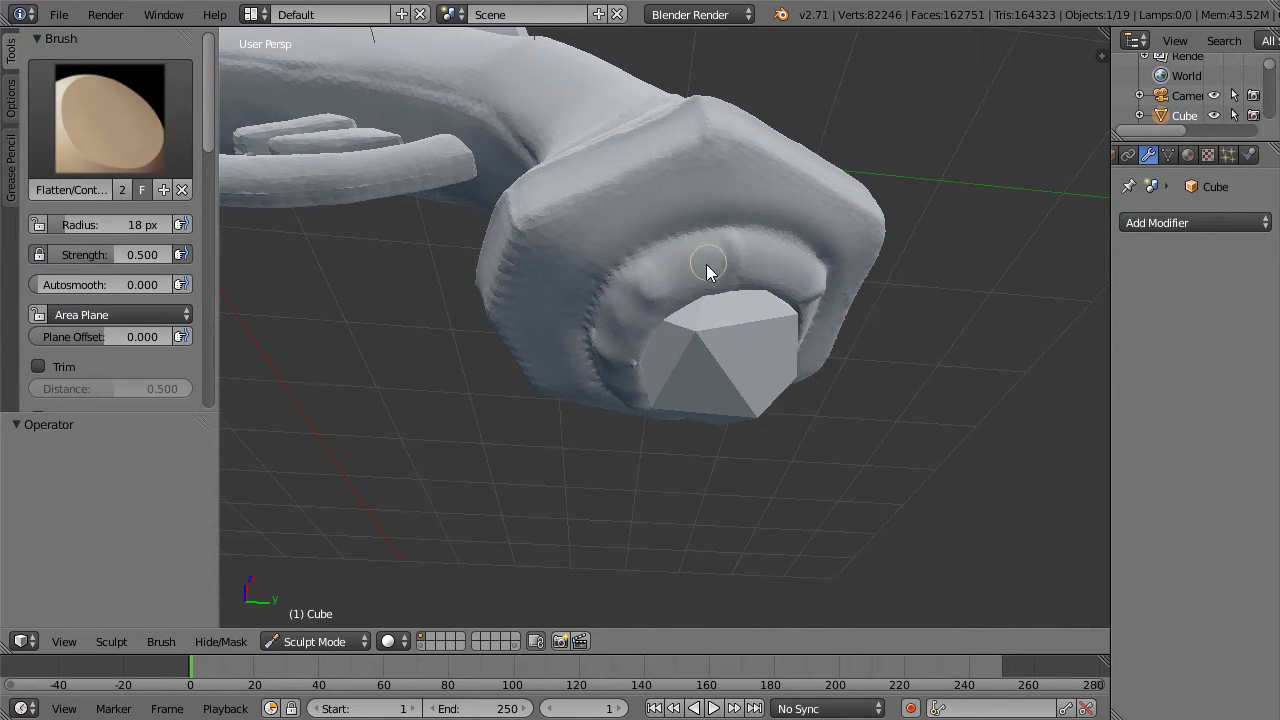
{"action": "key", "text": "space"}
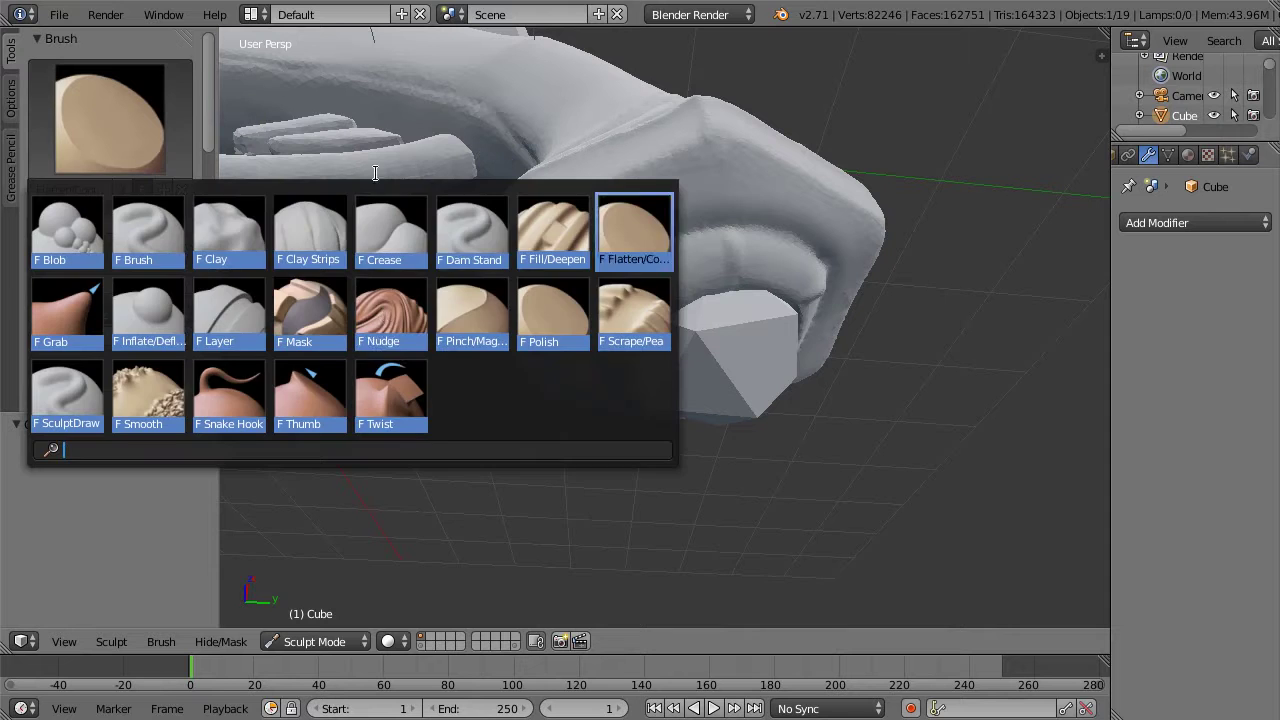
{"action": "left_click", "coordinate": [471, 230]}
{"action": "mouse_move", "coordinate": [936, 124]}
{"action": "middle_mouse_down"}
{"action": "mouse_move", "coordinate": [952, 106]}
{"action": "mouse_move", "coordinate": [656, 190]}
{"action": "middle_mouse_up"}
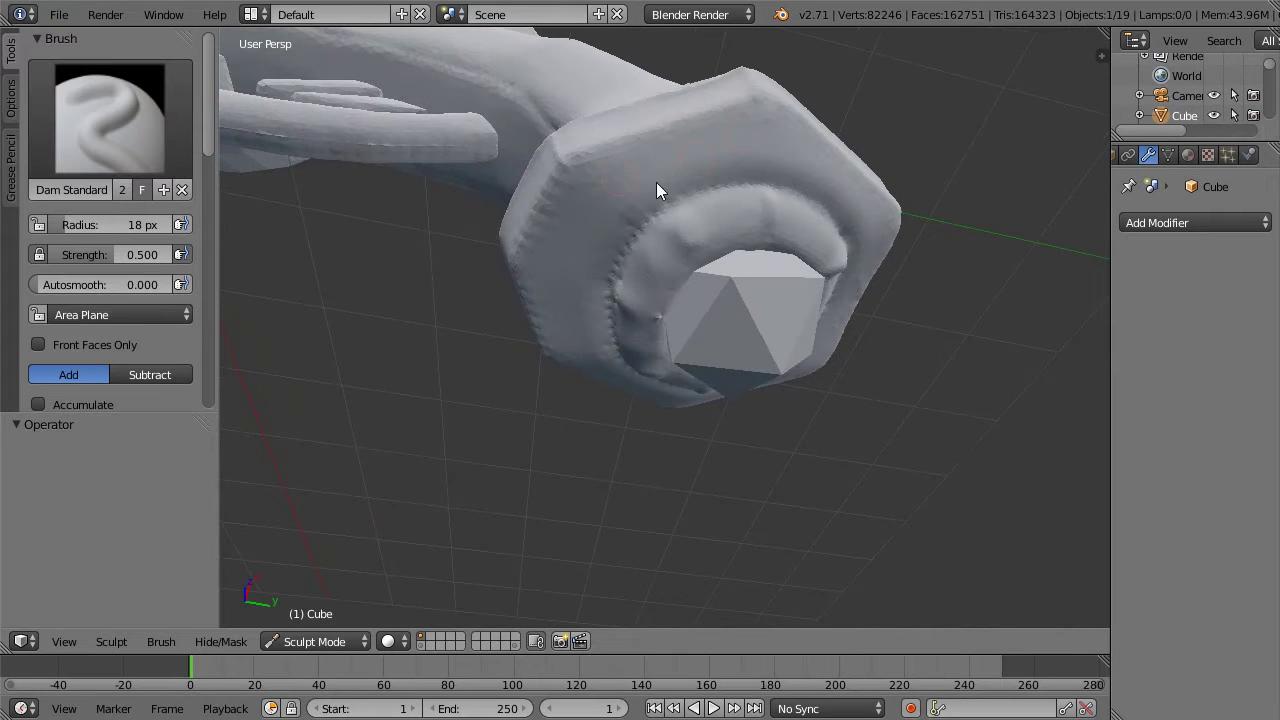
{"action": "key", "text": "f"}
{"action": "left_click", "coordinate": [717, 203]}
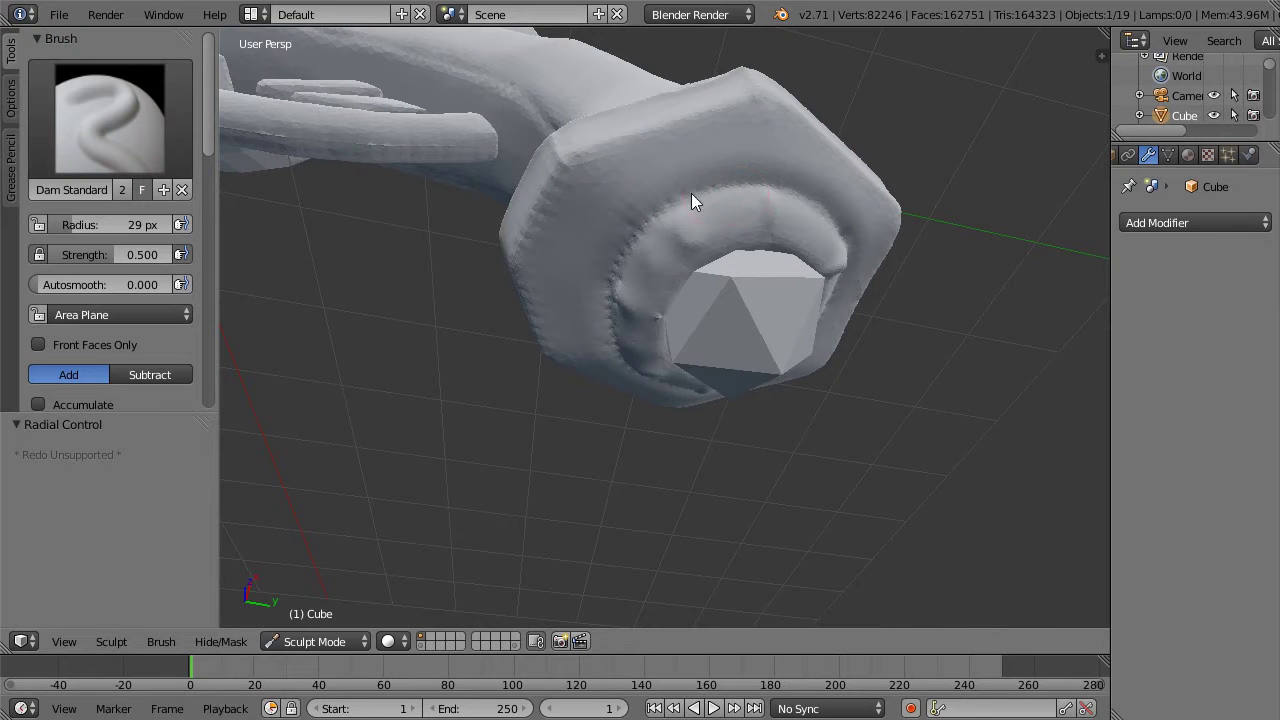
{"action": "mouse_move", "coordinate": [652, 216]}
{"action": "left_mouse_down"}
{"action": "mouse_move", "coordinate": [742, 185]}
{"action": "mouse_move", "coordinate": [697, 205]}
{"action": "mouse_move", "coordinate": [754, 196]}
{"action": "mouse_move", "coordinate": [638, 227]}
{"action": "mouse_move", "coordinate": [613, 340]}
{"action": "left_mouse_up"}
{"action": "left_click_drag", "start_coordinate": [610, 283], "coordinate": [614, 345], "text": "ctrl"}
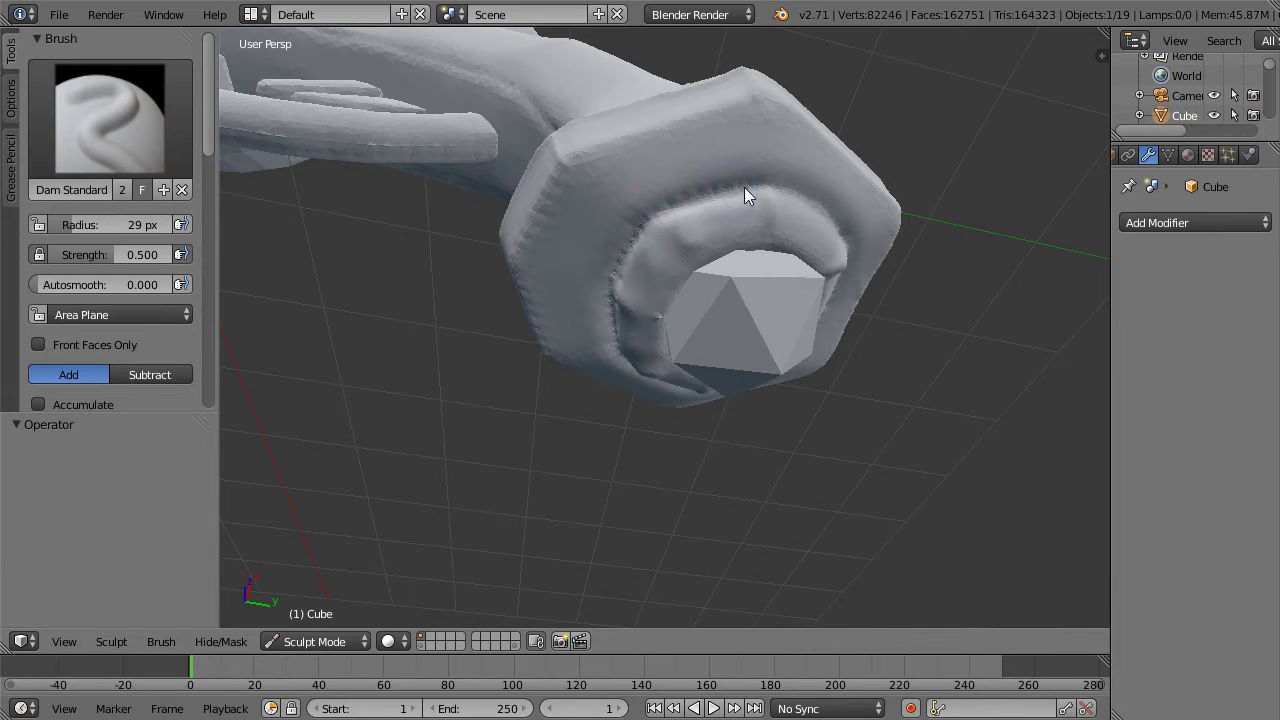
{"action": "middle_click_drag", "start_coordinate": [948, 100], "coordinate": [640, 223]}
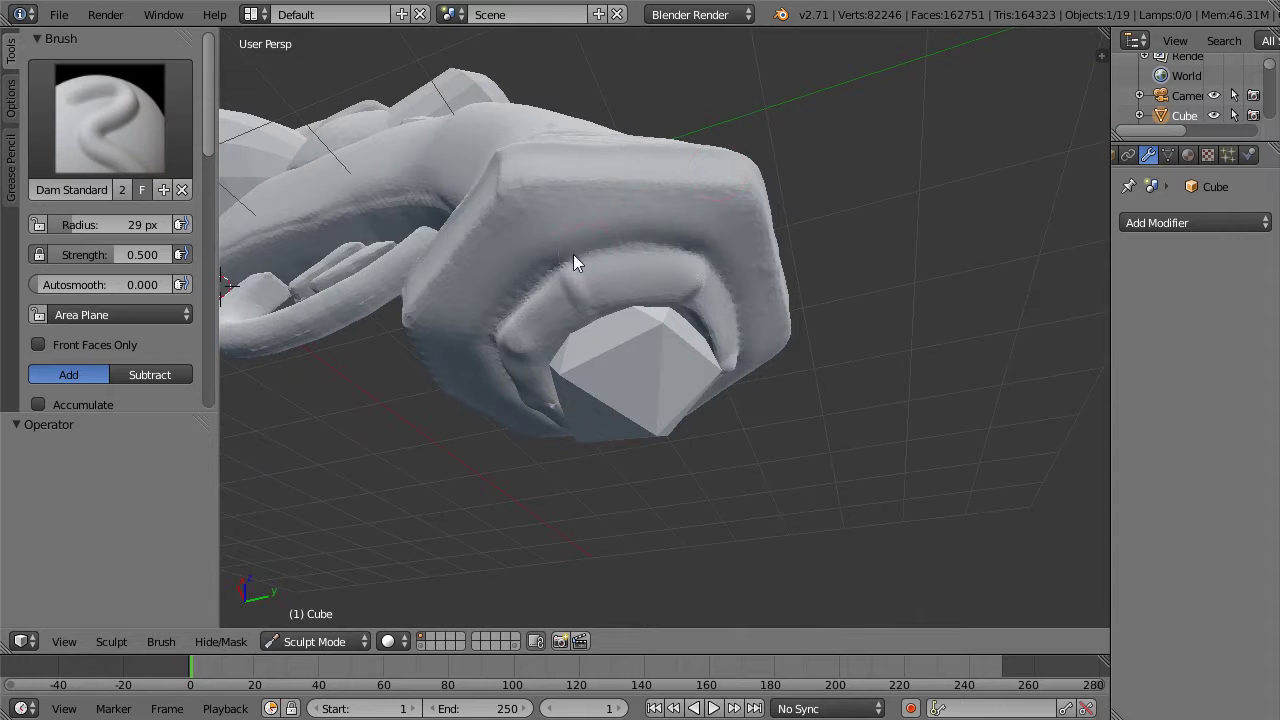
{"action": "left_click_drag", "start_coordinate": [568, 256], "coordinate": [697, 252]}
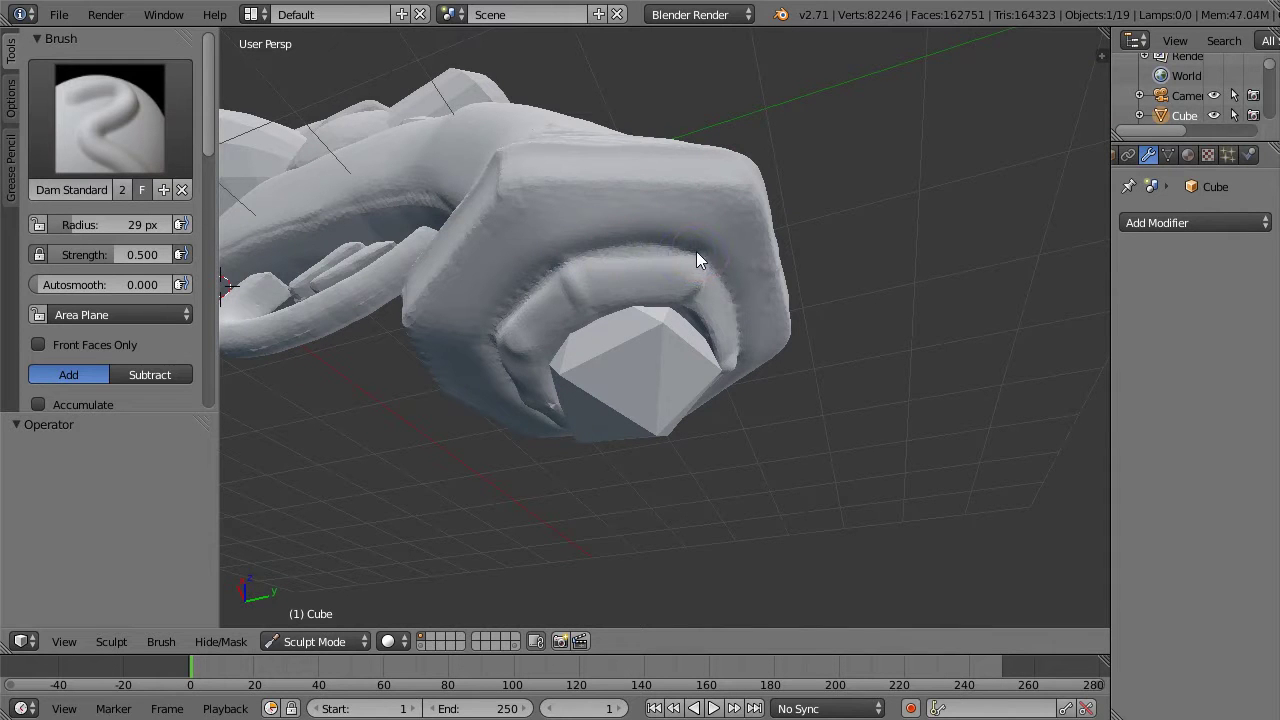
{"action": "middle_click_drag", "start_coordinate": [760, 196], "coordinate": [737, 158]}
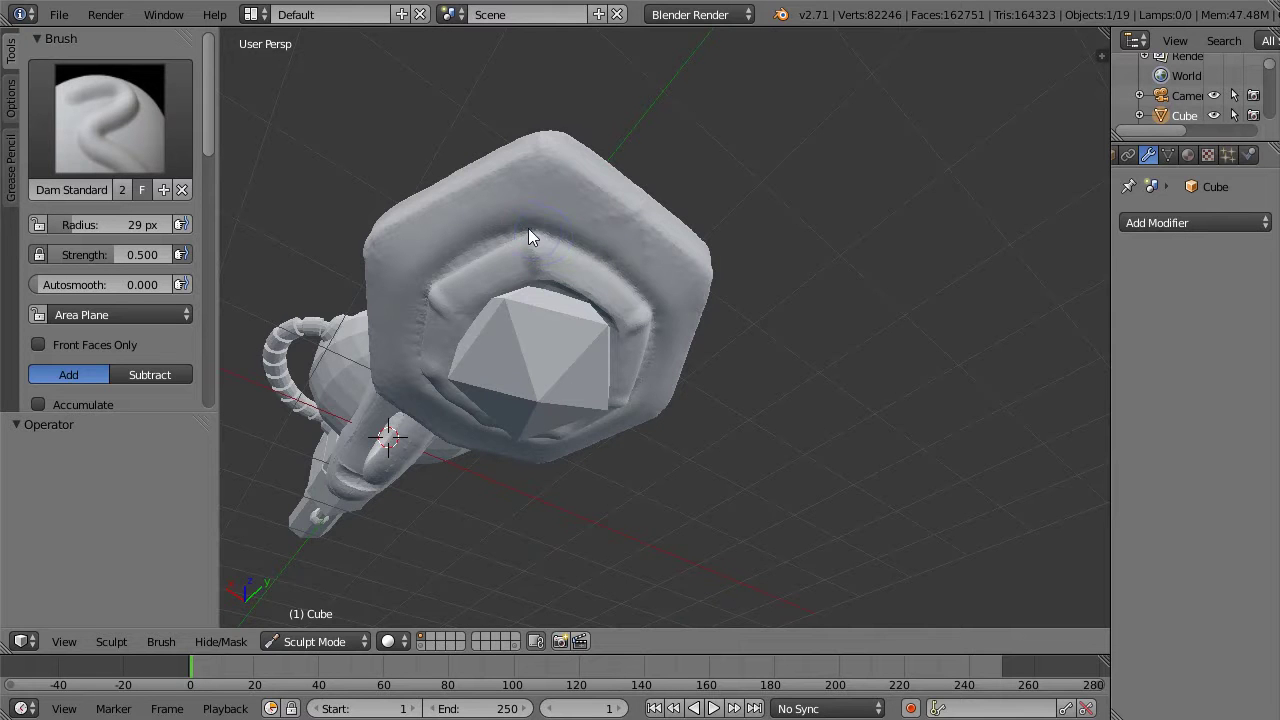
Step: Sharpen the ring's facets and cut creases across its corners with the Dam Standard brush at 29 px radius
{"action": "middle_click_drag", "start_coordinate": [787, 168], "coordinate": [570, 284]}
{"action": "mouse_move", "coordinate": [589, 282]}
{"action": "left_mouse_down"}
{"action": "mouse_move", "coordinate": [612, 372]}
{"action": "mouse_move", "coordinate": [654, 377]}
{"action": "mouse_move", "coordinate": [622, 235]}
{"action": "mouse_move", "coordinate": [674, 217]}
{"action": "mouse_move", "coordinate": [757, 274]}
{"action": "left_mouse_up"}
{"action": "mouse_move", "coordinate": [758, 290]}
{"action": "middle_mouse_down"}
{"action": "mouse_move", "coordinate": [934, 237]}
{"action": "mouse_move", "coordinate": [940, 249]}
{"action": "mouse_move", "coordinate": [705, 313]}
{"action": "middle_mouse_up"}
{"action": "left_click_drag", "start_coordinate": [677, 345], "coordinate": [759, 318]}
{"action": "left_click_drag", "start_coordinate": [656, 392], "coordinate": [728, 334]}
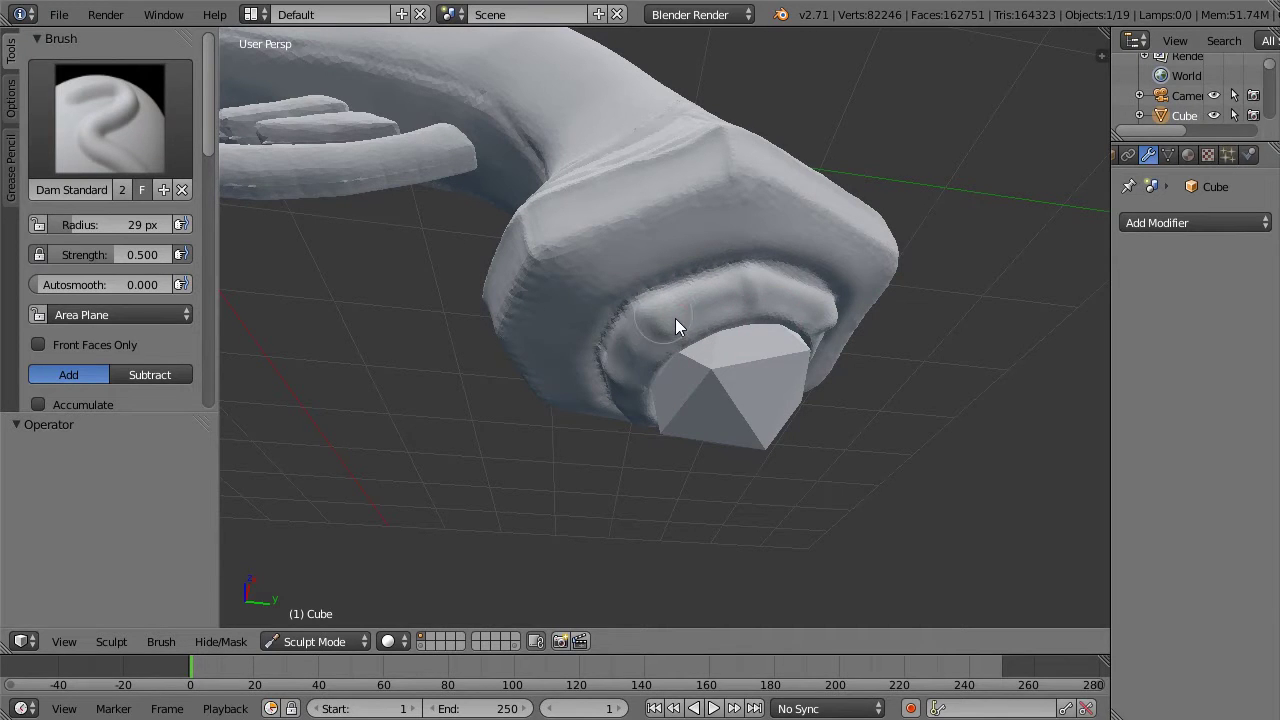
{"action": "mouse_move", "coordinate": [736, 279]}
{"action": "left_mouse_down"}
{"action": "mouse_move", "coordinate": [659, 316]}
{"action": "mouse_move", "coordinate": [680, 342]}
{"action": "left_mouse_up"}
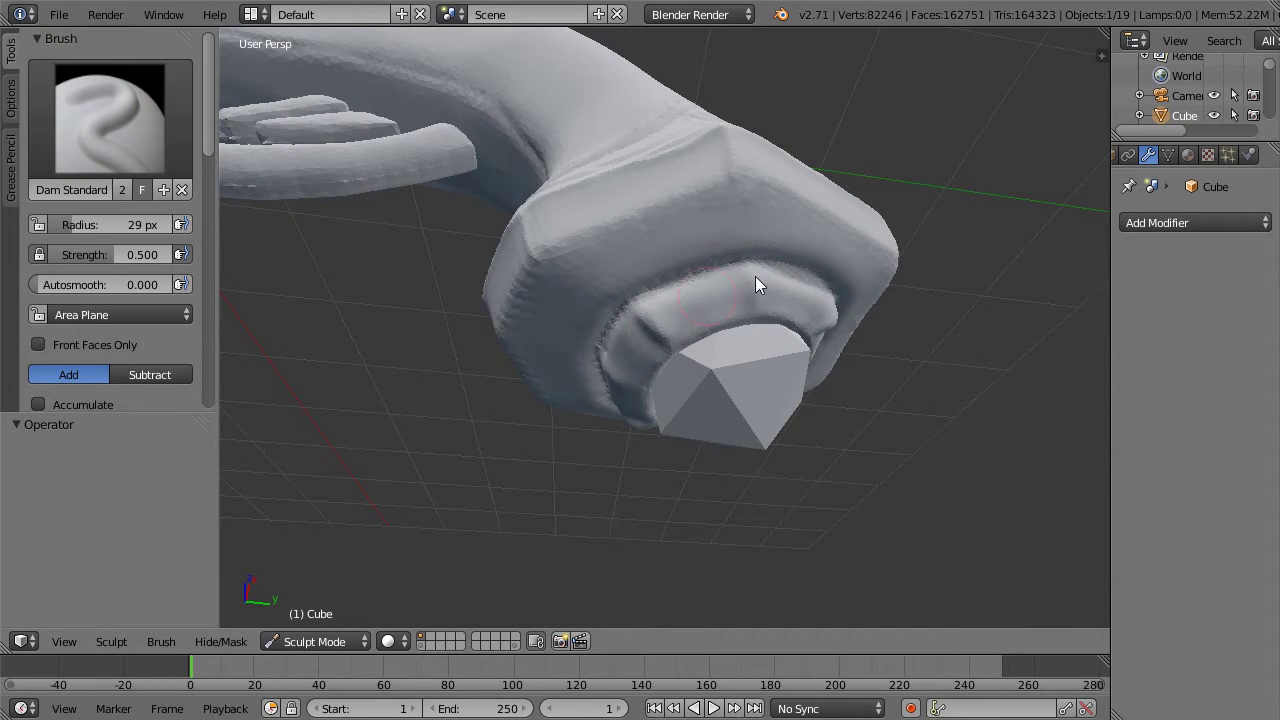
{"action": "middle_click_drag", "start_coordinate": [951, 221], "coordinate": [732, 280]}
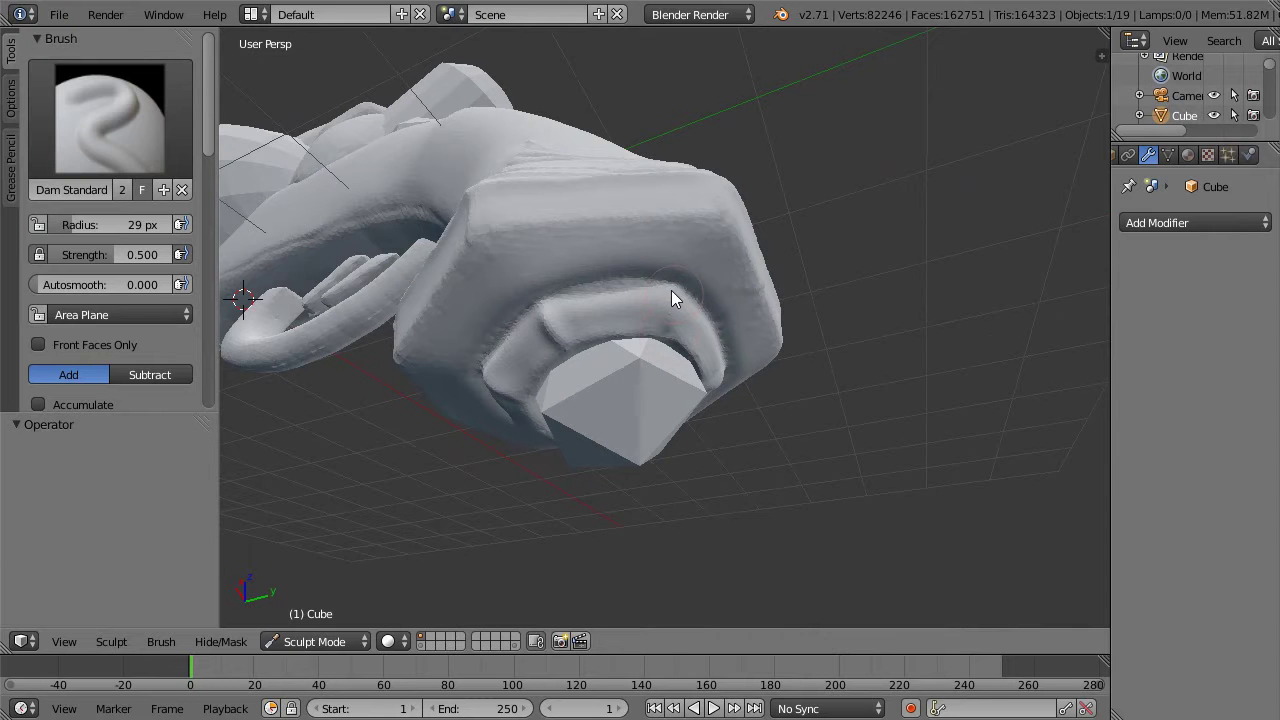
{"action": "mouse_move", "coordinate": [855, 262]}
{"action": "middle_mouse_down"}
{"action": "mouse_move", "coordinate": [760, 283]}
{"action": "mouse_move", "coordinate": [771, 237]}
{"action": "mouse_move", "coordinate": [871, 277]}
{"action": "mouse_move", "coordinate": [700, 340]}
{"action": "middle_mouse_up"}
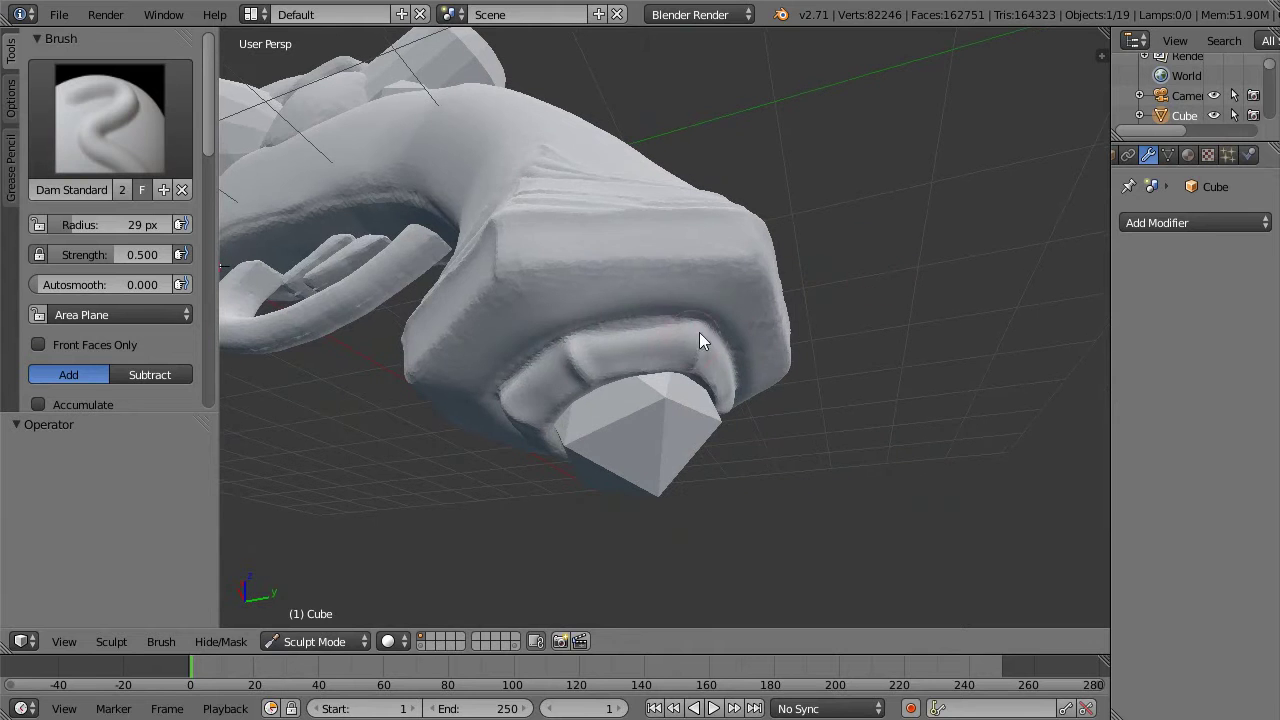
{"action": "mouse_move", "coordinate": [778, 243]}
{"action": "middle_mouse_down"}
{"action": "mouse_move", "coordinate": [867, 210]}
{"action": "mouse_move", "coordinate": [850, 215]}
{"action": "middle_mouse_up"}
Step: Tighten the groove and corners around the faceted ring with the Crease brush at 29 px radius and 0.250 strength
{"action": "left_click", "coordinate": [138, 133]}
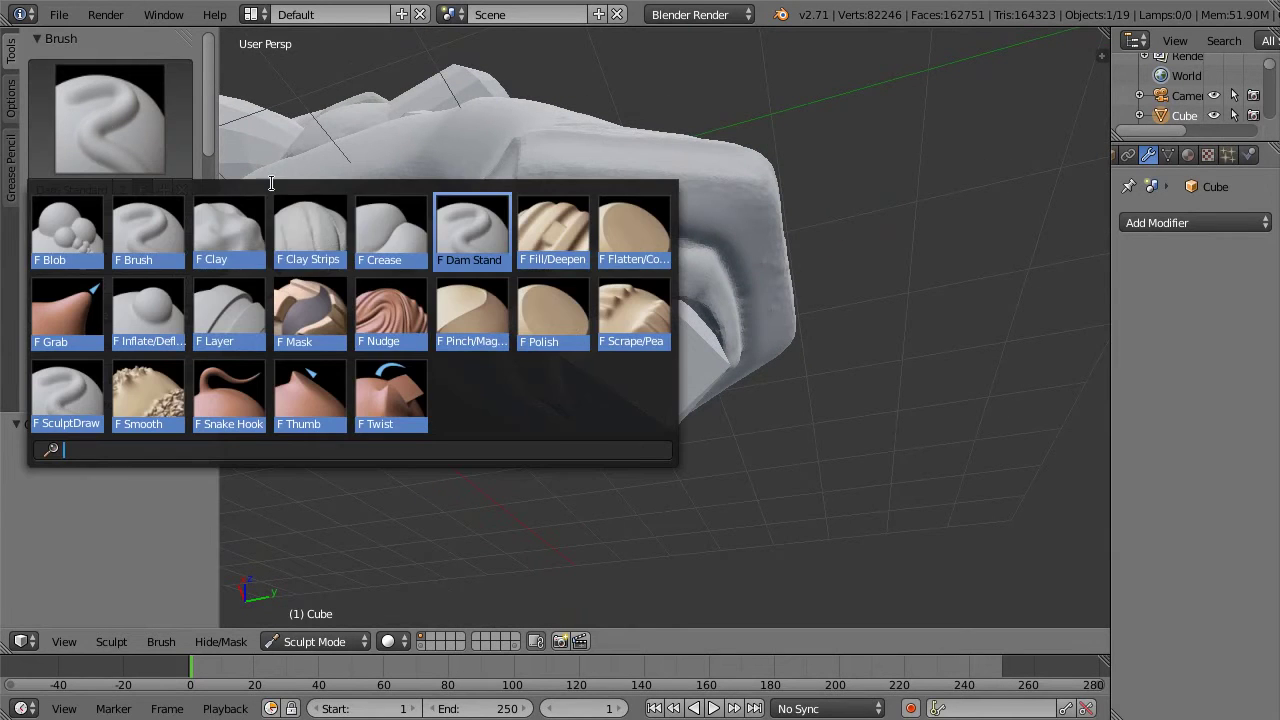
{"action": "left_click", "coordinate": [396, 230]}
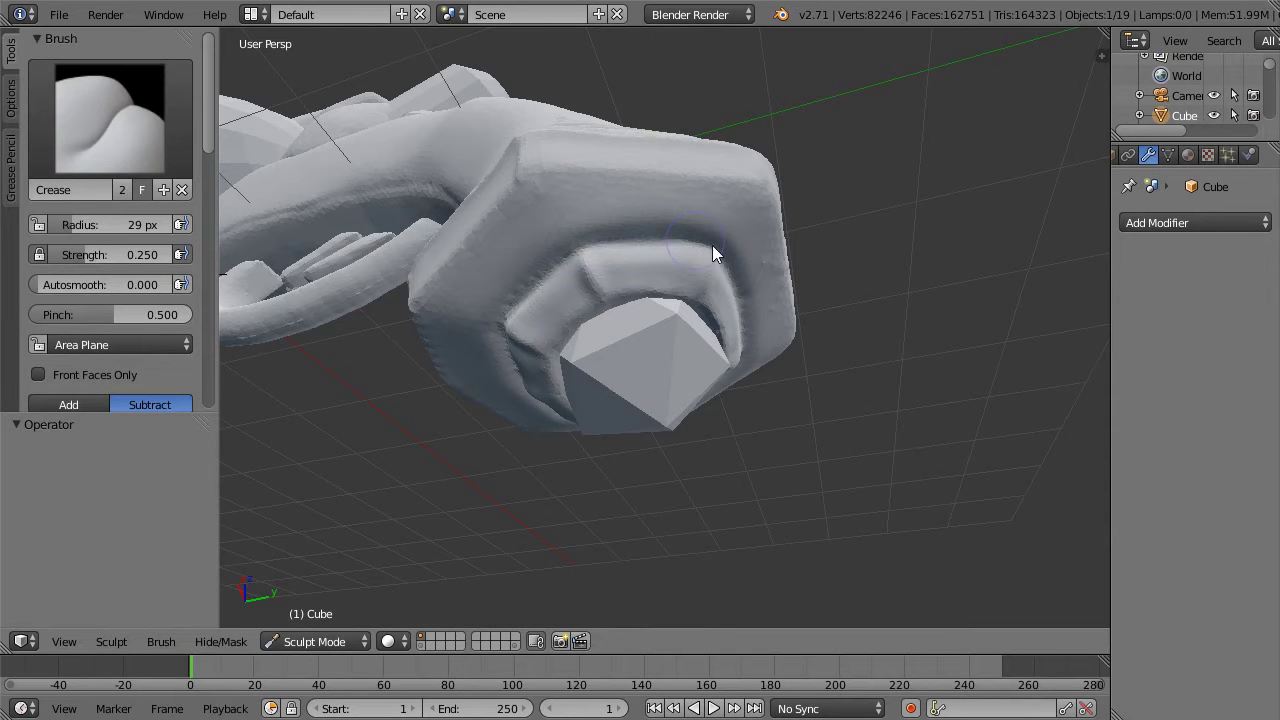
{"action": "mouse_move", "coordinate": [843, 160]}
{"action": "middle_mouse_down"}
{"action": "mouse_move", "coordinate": [937, 157]}
{"action": "mouse_move", "coordinate": [724, 233]}
{"action": "middle_mouse_up"}
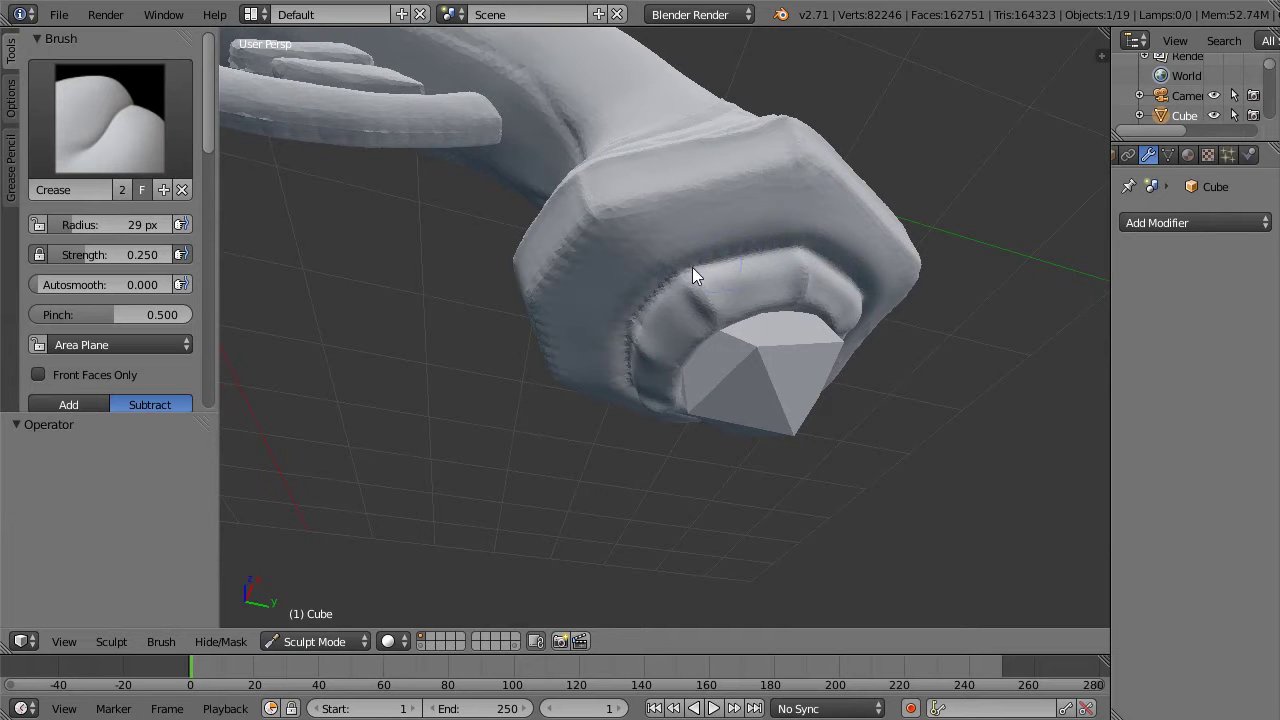
{"action": "middle_click_drag", "start_coordinate": [946, 131], "coordinate": [741, 230]}
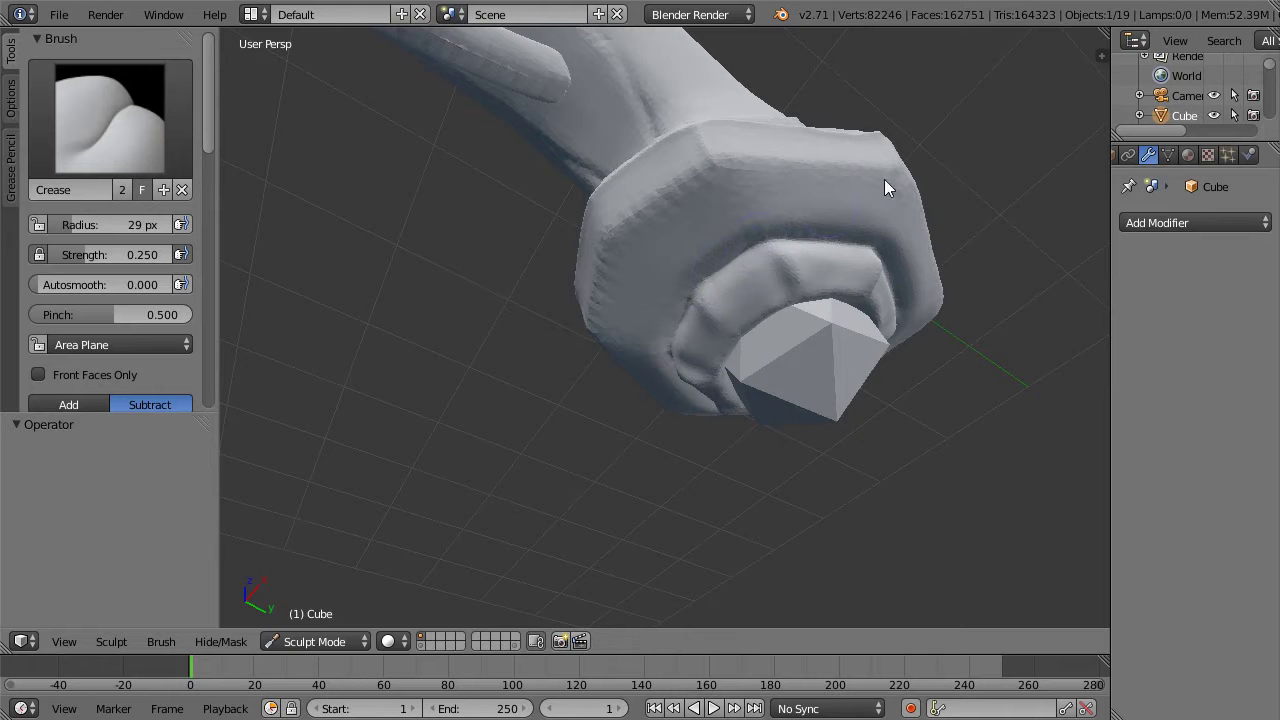
{"action": "middle_click_drag", "start_coordinate": [978, 173], "coordinate": [796, 155]}
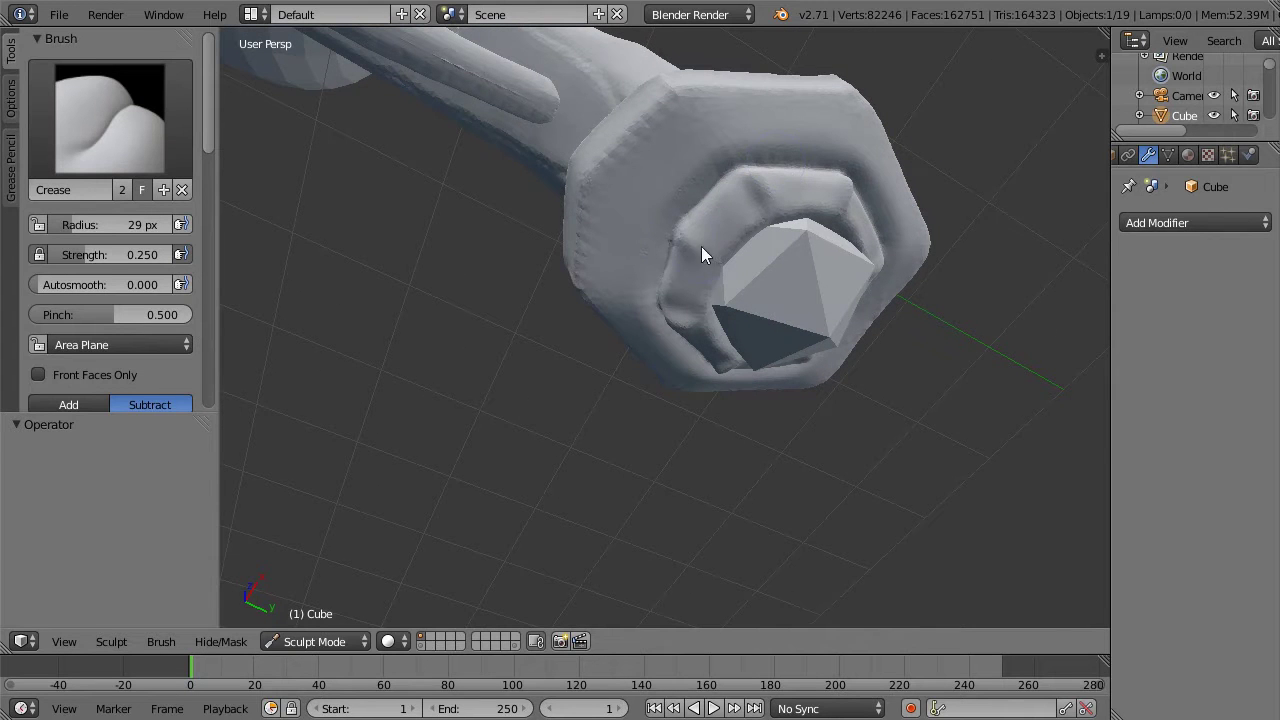
{"action": "mouse_move", "coordinate": [994, 149]}
{"action": "middle_mouse_down"}
{"action": "mouse_move", "coordinate": [857, 157]}
{"action": "mouse_move", "coordinate": [837, 206]}
{"action": "mouse_move", "coordinate": [817, 191]}
{"action": "mouse_move", "coordinate": [606, 222]}
{"action": "middle_mouse_up"}
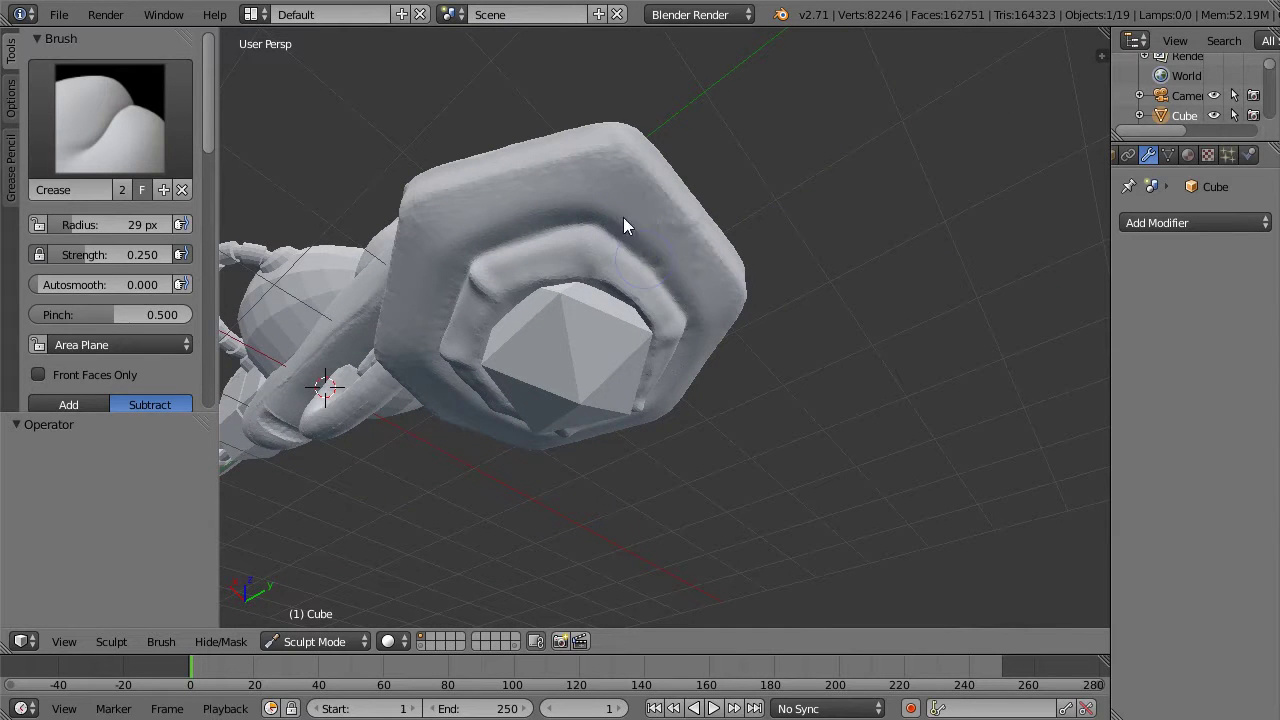
Step: Pinch the edges and corners of the faceted ring with the Pinch/Magnify brush at 0.500 strength
{"action": "left_click", "coordinate": [110, 118]}
{"action": "left_click", "coordinate": [485, 308]}
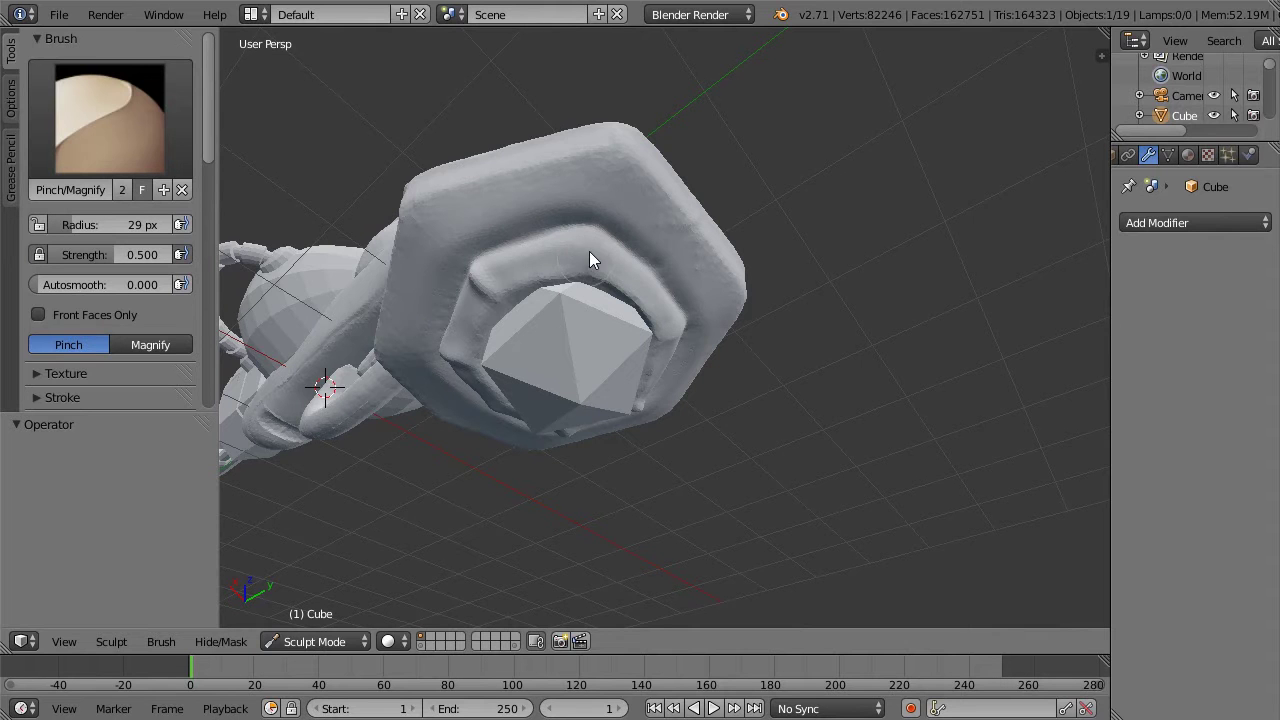
{"action": "mouse_move", "coordinate": [588, 253]}
{"action": "left_mouse_down"}
{"action": "mouse_move", "coordinate": [503, 245]}
{"action": "mouse_move", "coordinate": [494, 295]}
{"action": "left_mouse_up"}
{"action": "middle_click_drag", "start_coordinate": [790, 159], "coordinate": [862, 128]}
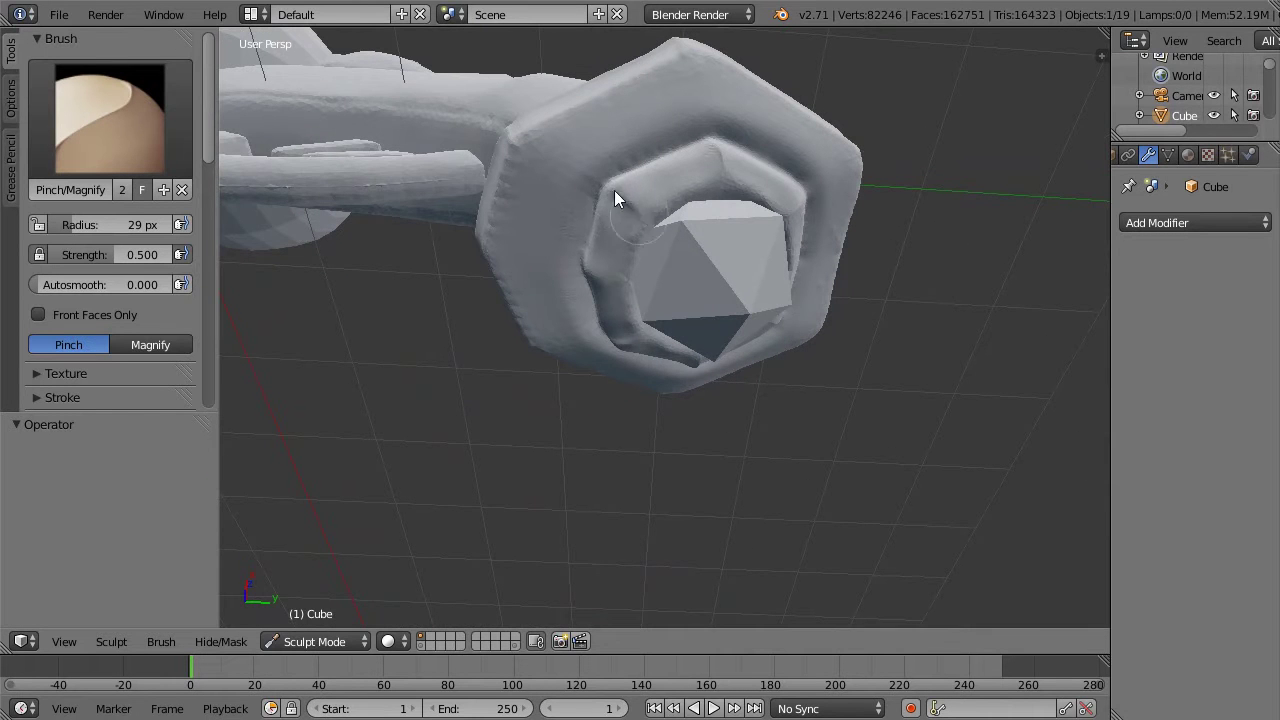
{"action": "middle_click_drag", "start_coordinate": [876, 116], "coordinate": [906, 78]}
{"action": "mouse_move", "coordinate": [760, 175]}
{"action": "middle_mouse_down"}
{"action": "mouse_move", "coordinate": [871, 107]}
{"action": "mouse_move", "coordinate": [883, 133]}
{"action": "mouse_move", "coordinate": [820, 140]}
{"action": "middle_mouse_up"}
Step: Flatten and smooth the facets of the ring around the gem with the Polish brush at 29 px radius
{"action": "left_click", "coordinate": [140, 130]}
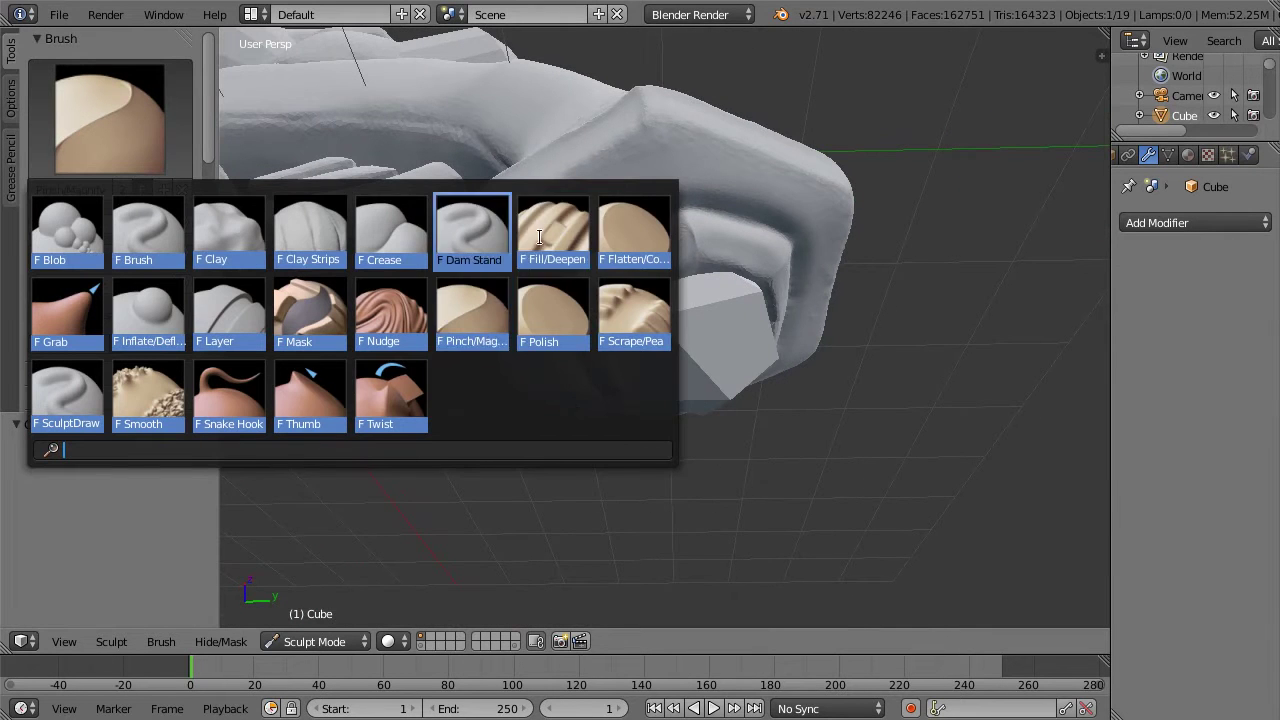
{"action": "left_click", "coordinate": [558, 310]}
{"action": "mouse_move", "coordinate": [656, 239]}
{"action": "left_mouse_down"}
{"action": "mouse_move", "coordinate": [626, 263]}
{"action": "mouse_move", "coordinate": [676, 235]}
{"action": "mouse_move", "coordinate": [614, 272]}
{"action": "left_mouse_up"}
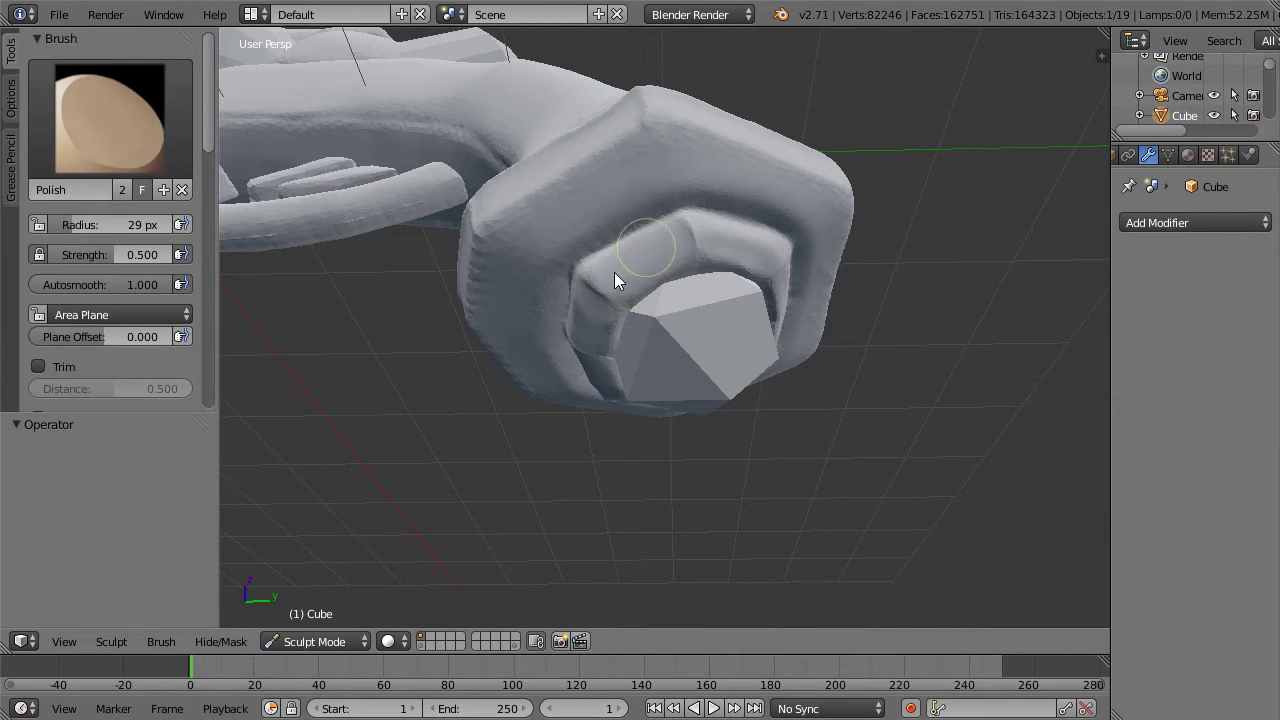
{"action": "mouse_move", "coordinate": [804, 160]}
{"action": "middle_mouse_down"}
{"action": "mouse_move", "coordinate": [864, 131]}
{"action": "mouse_move", "coordinate": [625, 266]}
{"action": "middle_mouse_up"}
{"action": "left_click_drag", "start_coordinate": [618, 260], "coordinate": [718, 272]}
{"action": "middle_click_drag", "start_coordinate": [793, 243], "coordinate": [574, 343]}
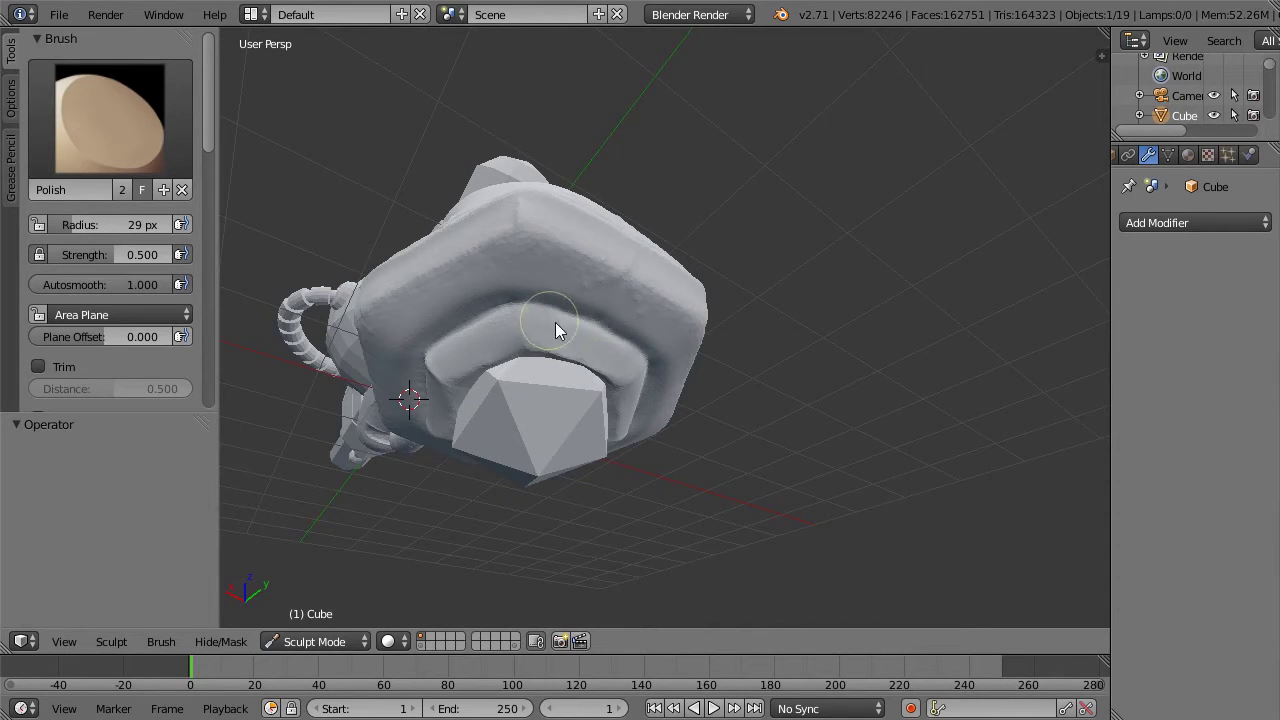
{"action": "mouse_move", "coordinate": [763, 200]}
{"action": "middle_mouse_down"}
{"action": "mouse_move", "coordinate": [923, 177]}
{"action": "mouse_move", "coordinate": [694, 286]}
{"action": "middle_mouse_up"}
{"action": "mouse_move", "coordinate": [693, 276]}
{"action": "left_mouse_down"}
{"action": "mouse_move", "coordinate": [694, 308]}
{"action": "mouse_move", "coordinate": [719, 281]}
{"action": "mouse_move", "coordinate": [665, 304]}
{"action": "mouse_move", "coordinate": [776, 208]}
{"action": "left_mouse_up"}
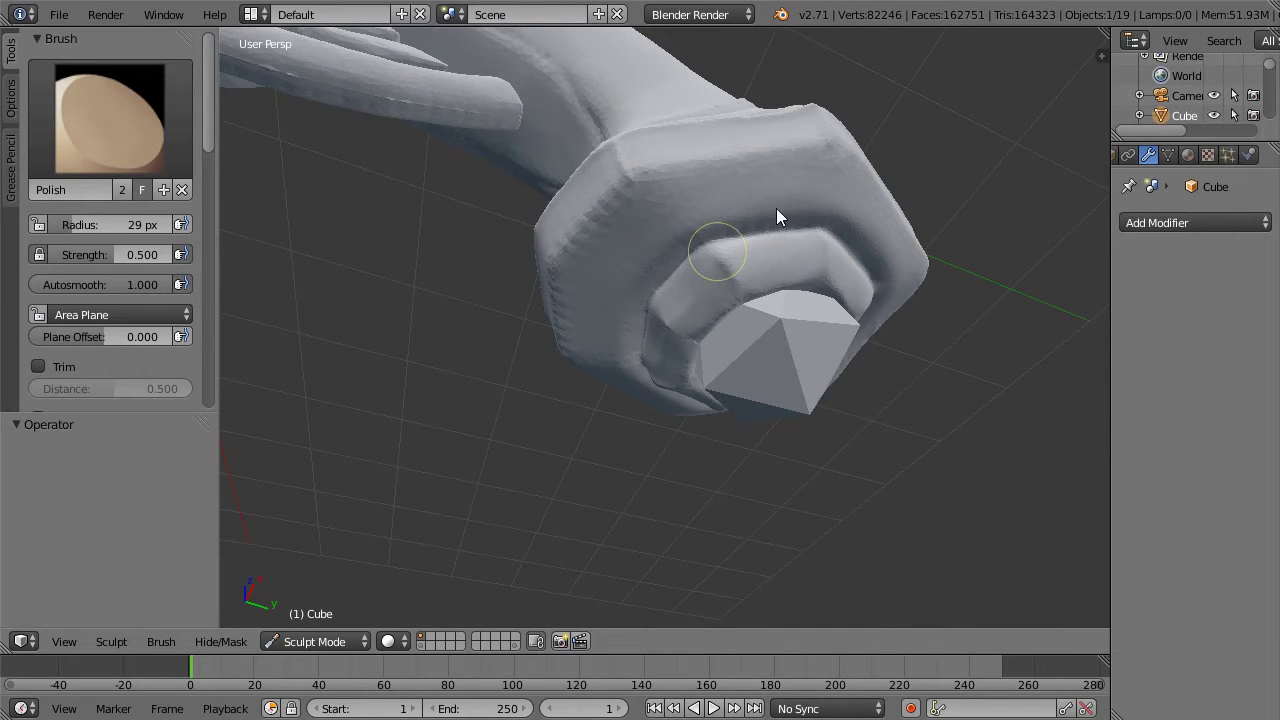
Step: Cut a crease on the inner ring around the gem with the Dam Standard brush at 29 px radius and 0.500 strength
{"action": "mouse_move", "coordinate": [943, 146]}
{"action": "middle_mouse_down"}
{"action": "mouse_move", "coordinate": [1033, 84]}
{"action": "mouse_move", "coordinate": [940, 165]}
{"action": "middle_mouse_up"}
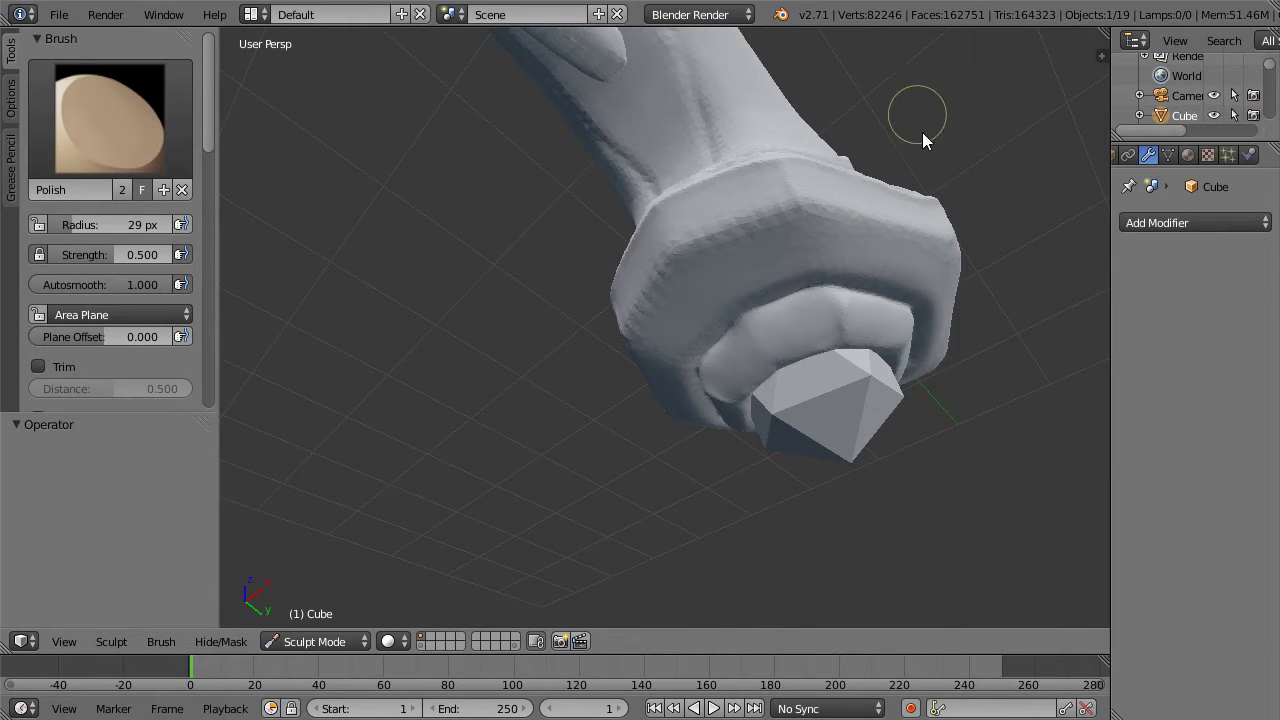
{"action": "left_click", "coordinate": [127, 153]}
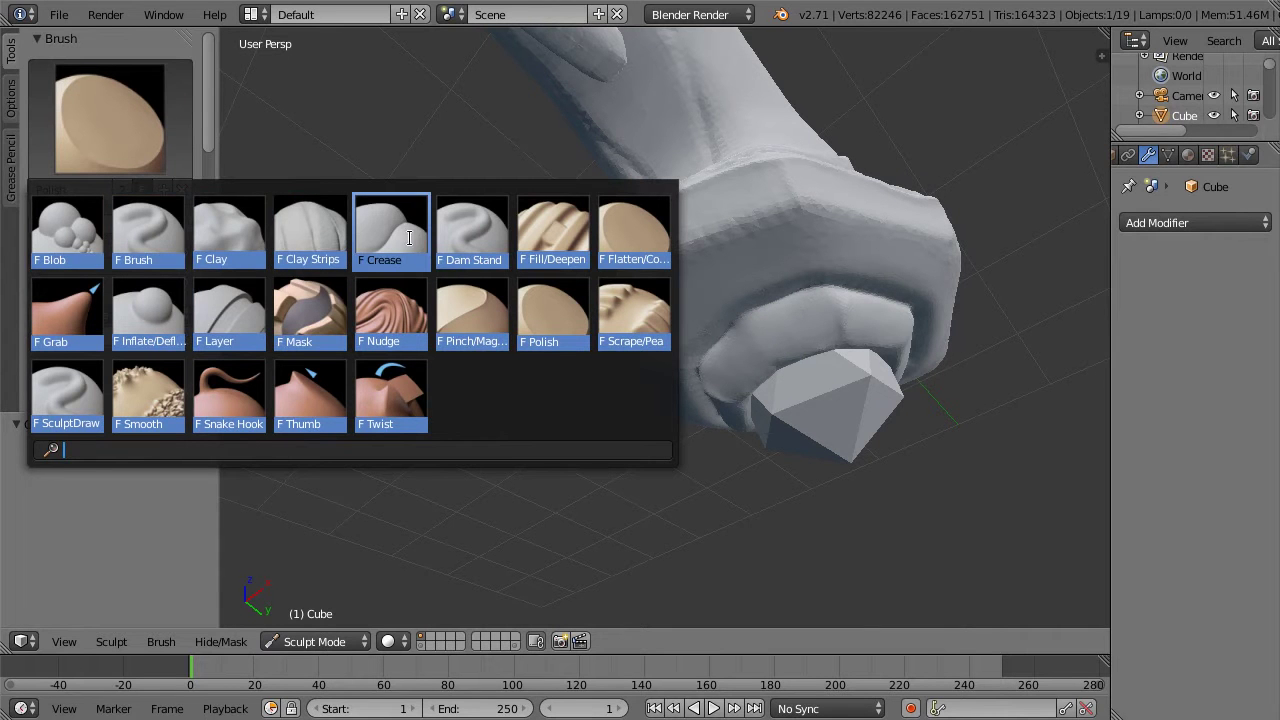
{"action": "left_click", "coordinate": [475, 248]}
{"action": "mouse_move", "coordinate": [746, 320]}
{"action": "left_mouse_down"}
{"action": "mouse_move", "coordinate": [769, 364]}
{"action": "mouse_move", "coordinate": [771, 336]}
{"action": "left_mouse_up"}
{"action": "mouse_move", "coordinate": [992, 190]}
{"action": "middle_mouse_down"}
{"action": "mouse_move", "coordinate": [899, 240]}
{"action": "mouse_move", "coordinate": [923, 177]}
{"action": "mouse_move", "coordinate": [957, 270]}
{"action": "mouse_move", "coordinate": [889, 251]}
{"action": "mouse_move", "coordinate": [929, 297]}
{"action": "mouse_move", "coordinate": [957, 217]}
{"action": "mouse_move", "coordinate": [1063, 194]}
{"action": "mouse_move", "coordinate": [860, 266]}
{"action": "mouse_move", "coordinate": [971, 262]}
{"action": "mouse_move", "coordinate": [933, 227]}
{"action": "mouse_move", "coordinate": [945, 303]}
{"action": "mouse_move", "coordinate": [859, 217]}
{"action": "mouse_move", "coordinate": [1008, 343]}
{"action": "mouse_move", "coordinate": [969, 300]}
{"action": "mouse_move", "coordinate": [971, 263]}
{"action": "mouse_move", "coordinate": [914, 229]}
{"action": "mouse_move", "coordinate": [905, 258]}
{"action": "mouse_move", "coordinate": [922, 248]}
{"action": "mouse_move", "coordinate": [939, 266]}
{"action": "mouse_move", "coordinate": [690, 312]}
{"action": "middle_mouse_up"}
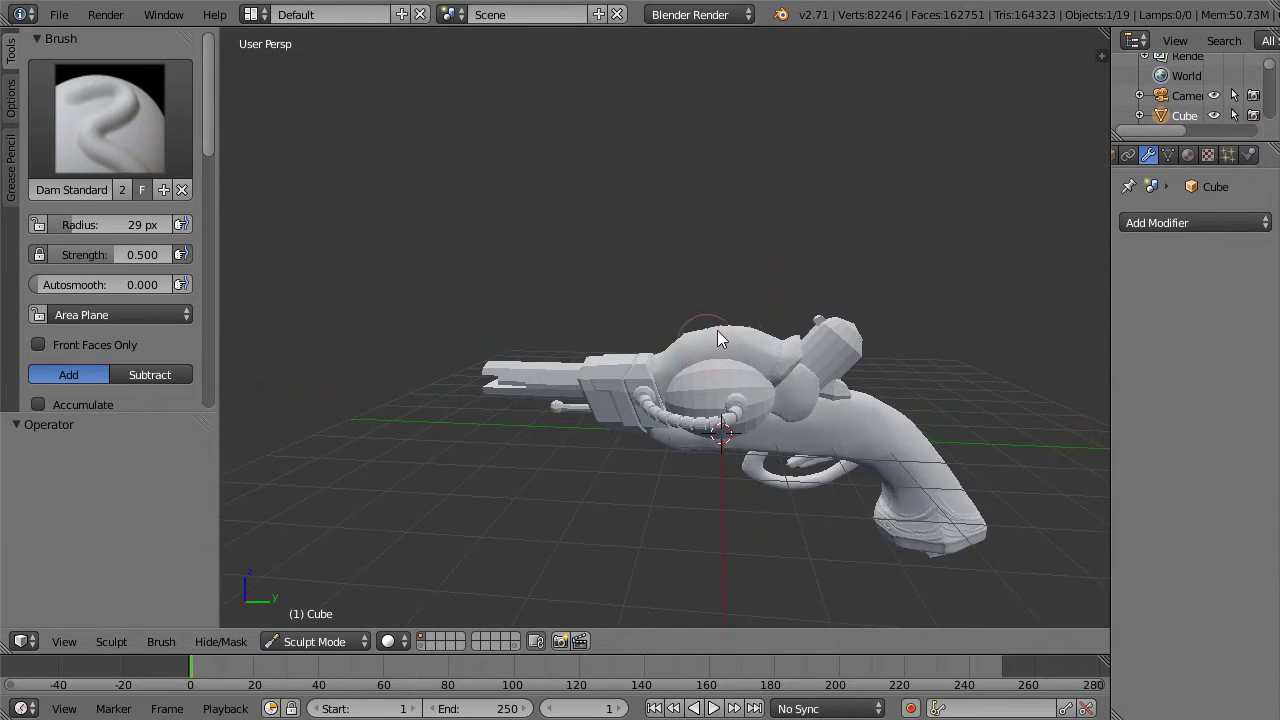
Step: Select the curved shell above the cylinder in Object Mode, move it to layer 2 and show only that layer
{"action": "key", "text": "ctrl+Tab"}
{"action": "right_click", "coordinate": [732, 329]}
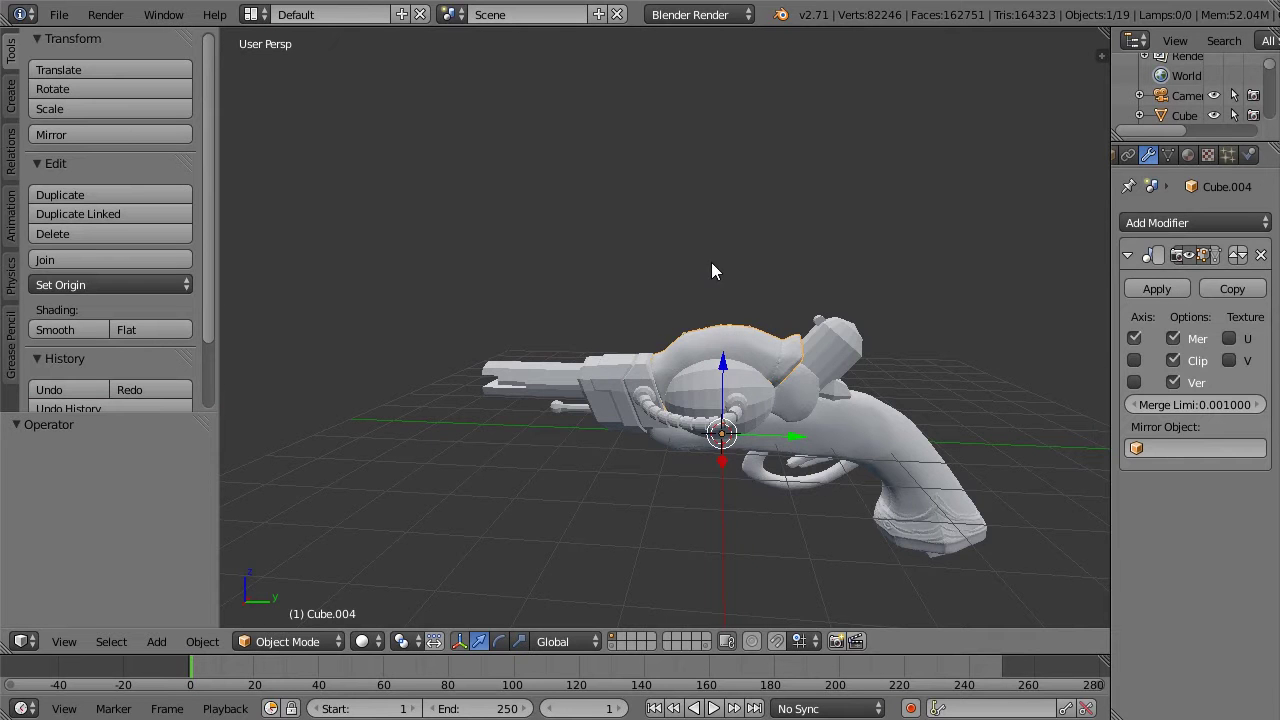
{"action": "middle_click_drag", "start_coordinate": [885, 262], "coordinate": [553, 365]}
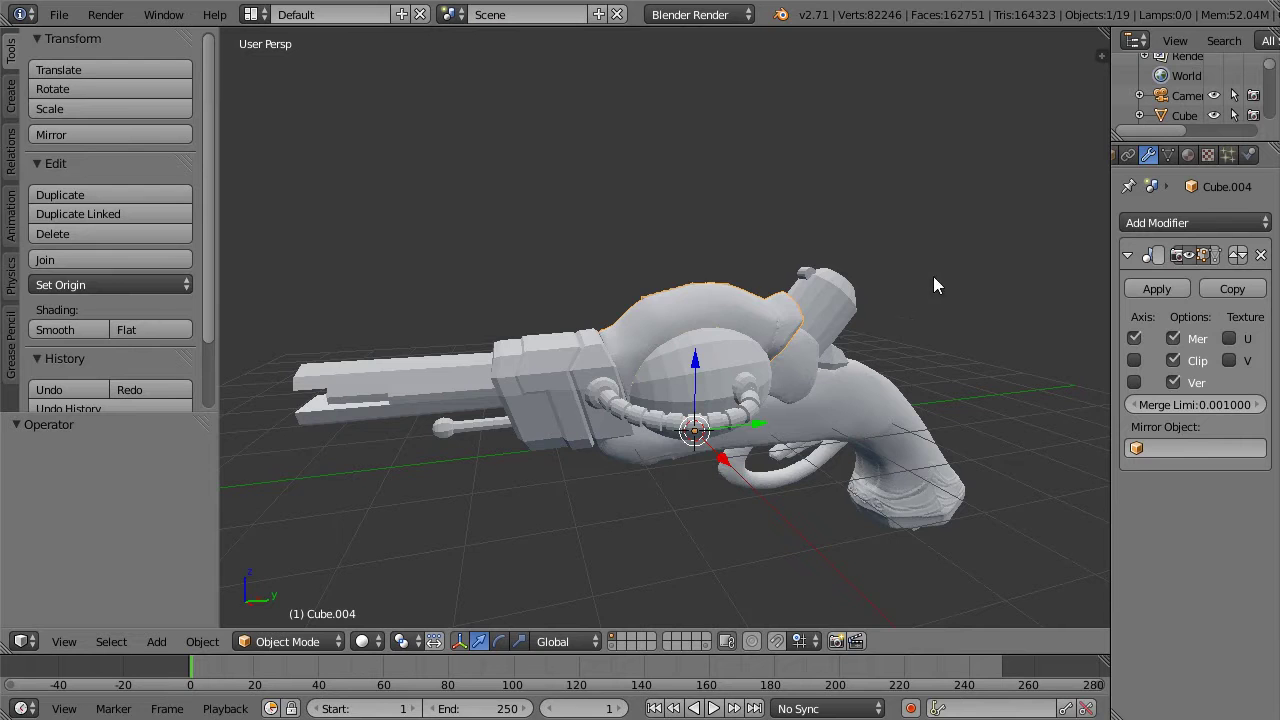
{"action": "middle_click_drag", "start_coordinate": [946, 254], "coordinate": [668, 316]}
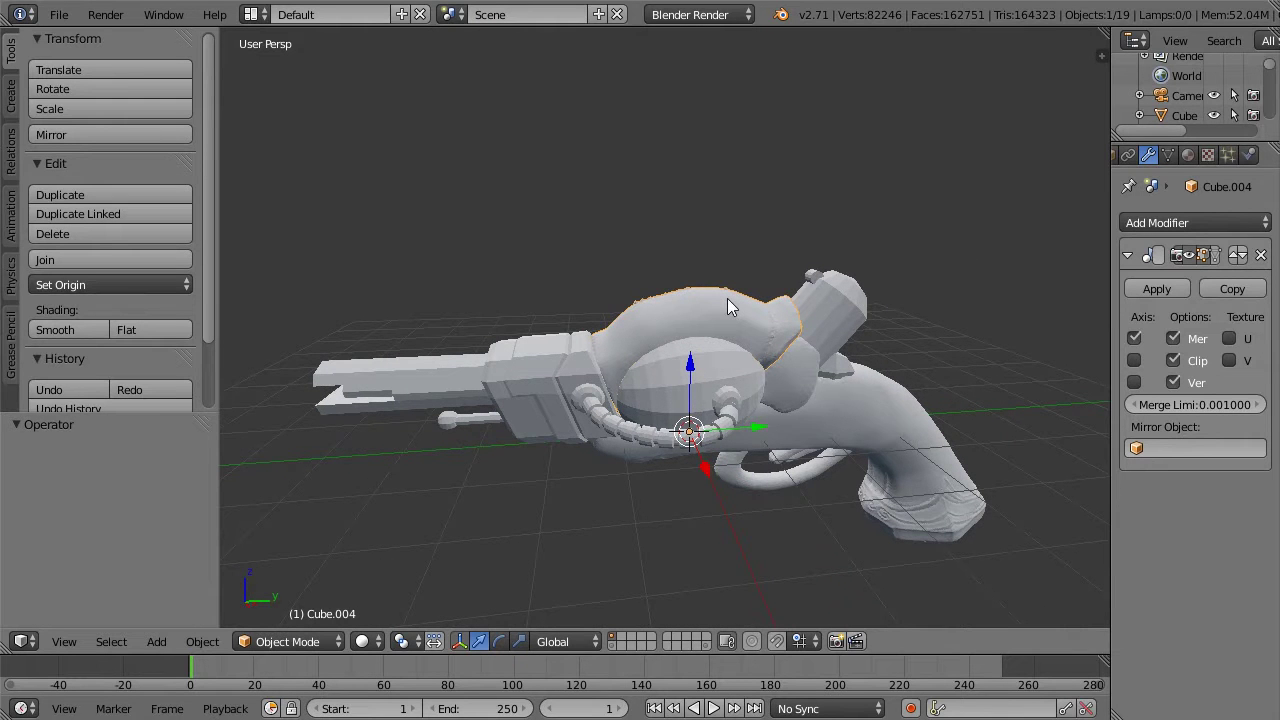
{"action": "scroll", "coordinate": [698, 220], "scroll_direction": "up", "scroll_amount": 3}
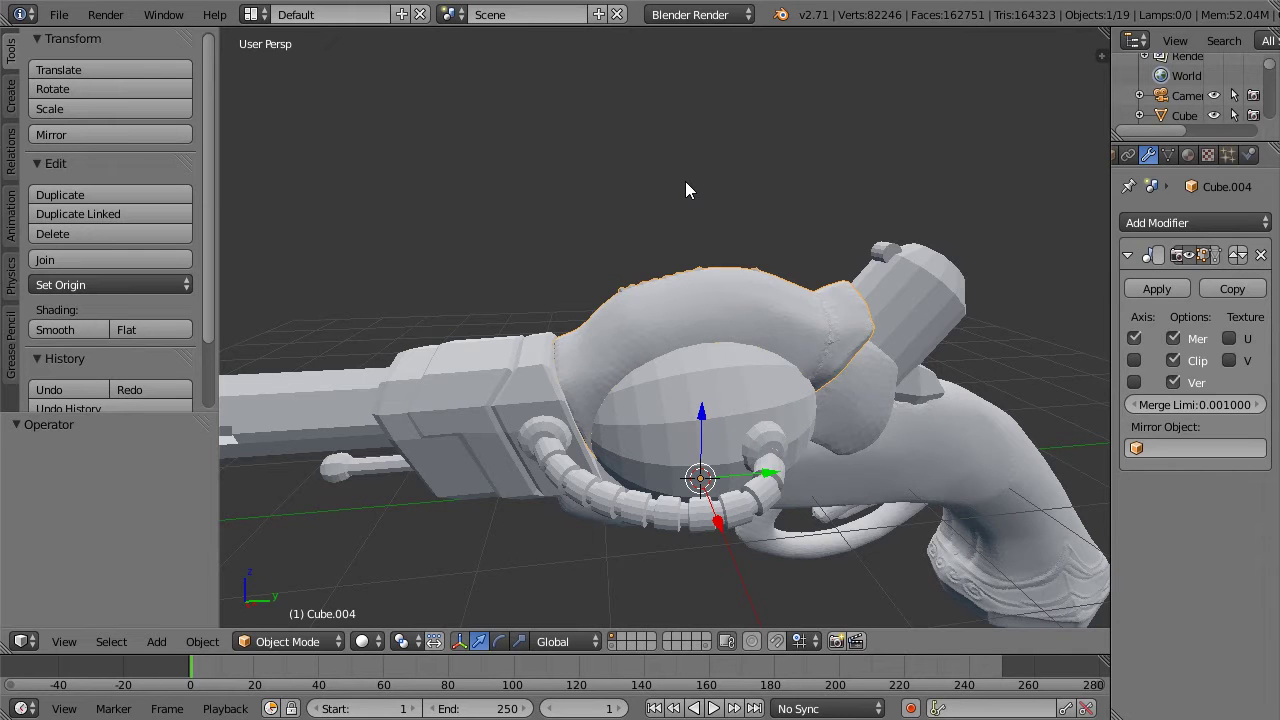
{"action": "key", "text": "m"}
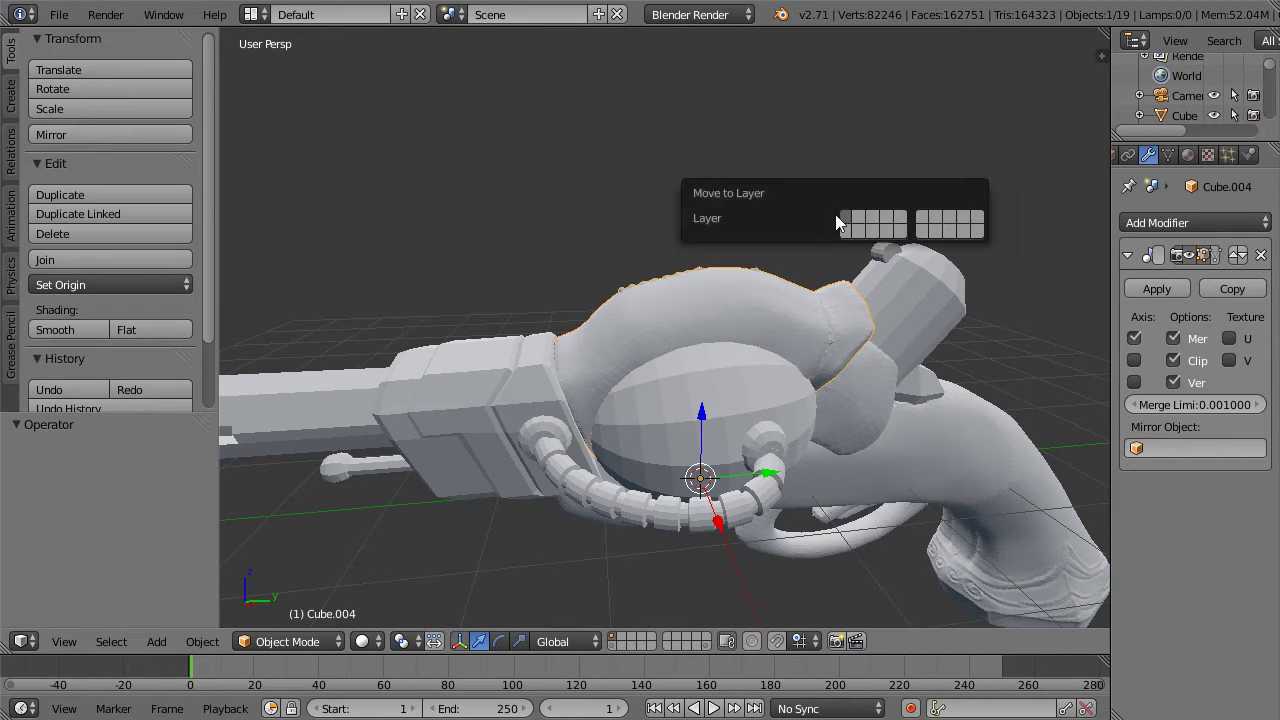
{"action": "left_click", "coordinate": [855, 218]}
{"action": "left_click", "coordinate": [620, 636]}
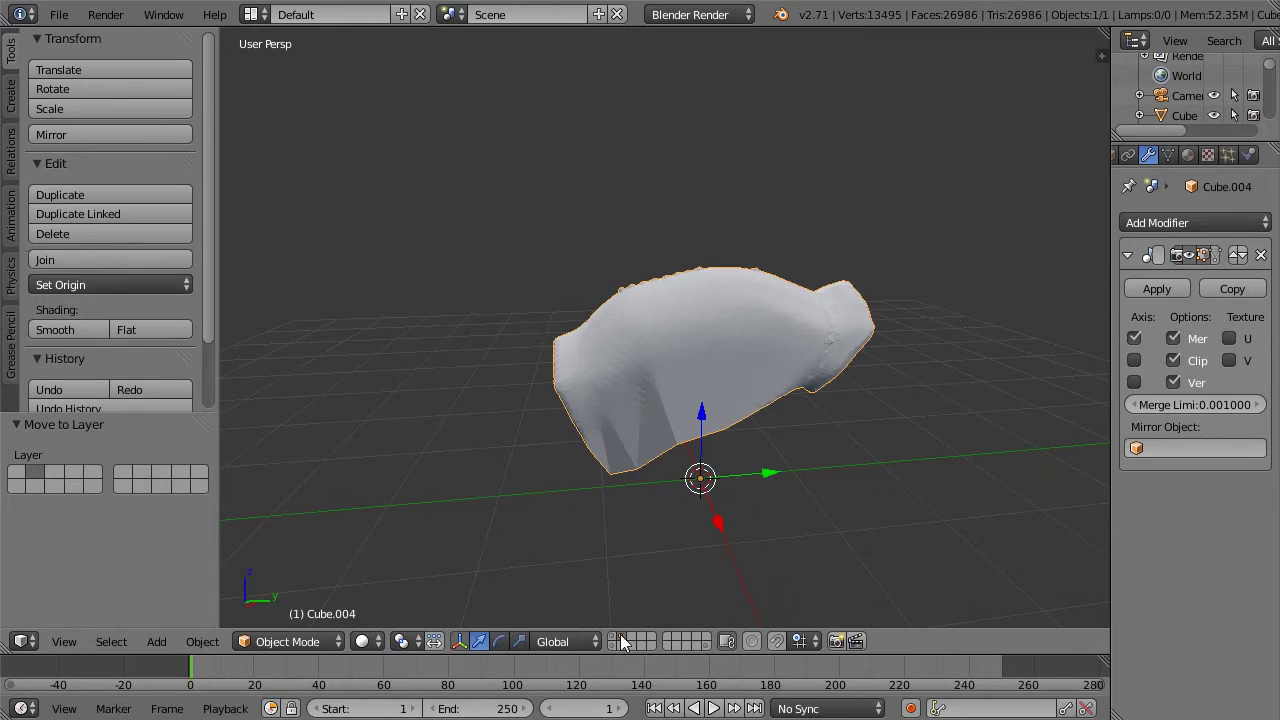
Step: Check the shell's half mesh in Edit Mode and apply its Mirror modifier
{"action": "middle_click_drag", "start_coordinate": [680, 266], "coordinate": [704, 316]}
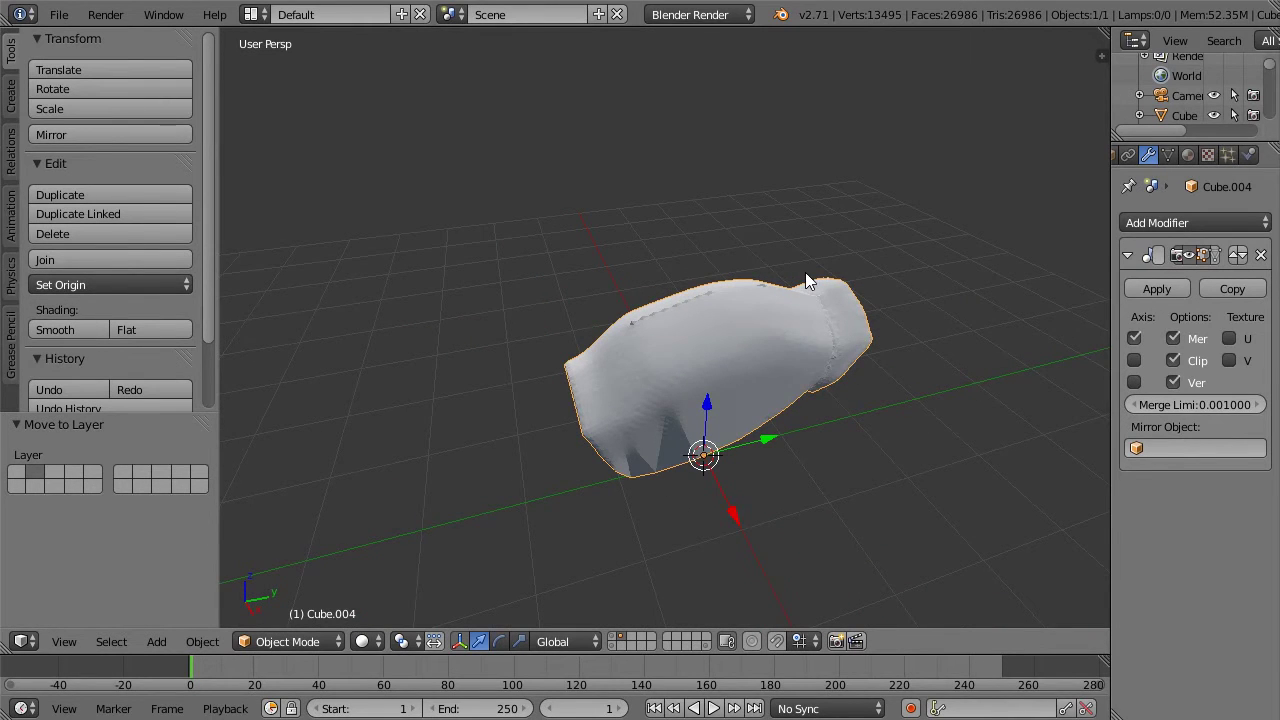
{"action": "scroll", "coordinate": [786, 277], "scroll_direction": "up", "scroll_amount": 5}
{"action": "middle_click_drag", "start_coordinate": [786, 277], "coordinate": [722, 328]}
{"action": "key", "text": "Tab"}
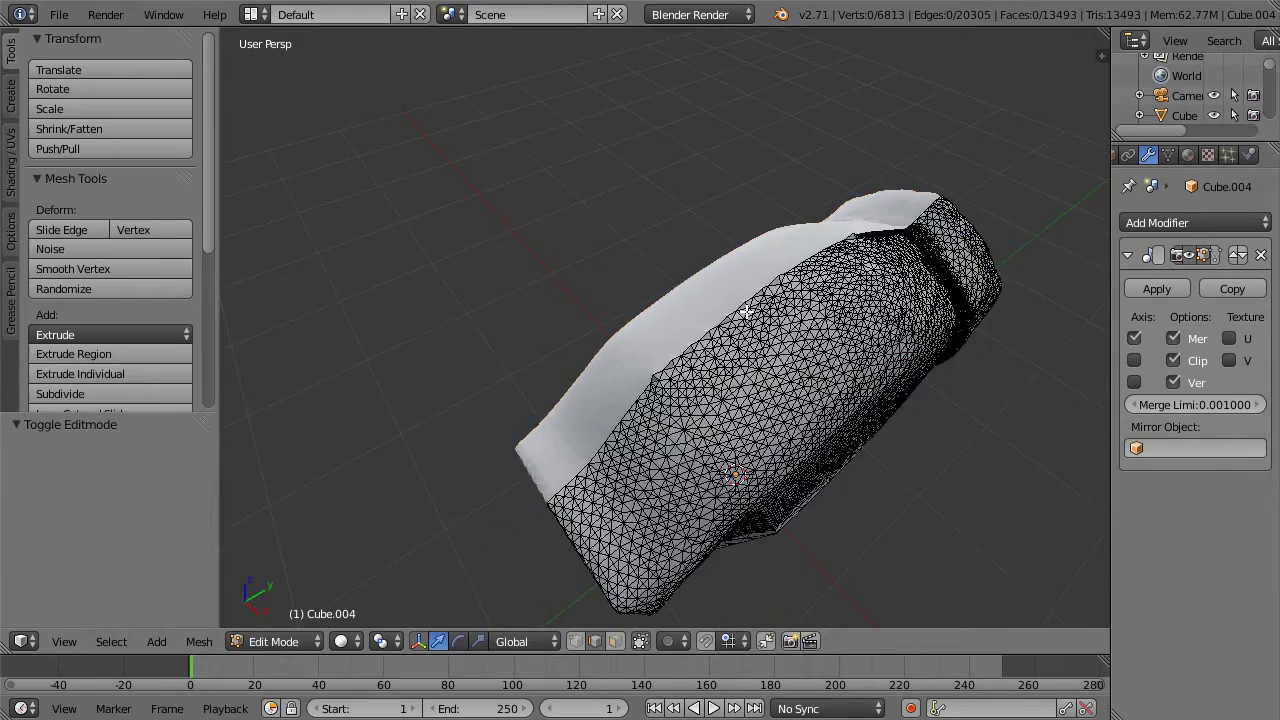
{"action": "scroll", "coordinate": [775, 330], "scroll_direction": "up", "scroll_amount": 5}
{"action": "scroll", "coordinate": [778, 340], "scroll_direction": "down", "scroll_amount": 5}
{"action": "middle_click_drag", "start_coordinate": [781, 262], "coordinate": [882, 153]}
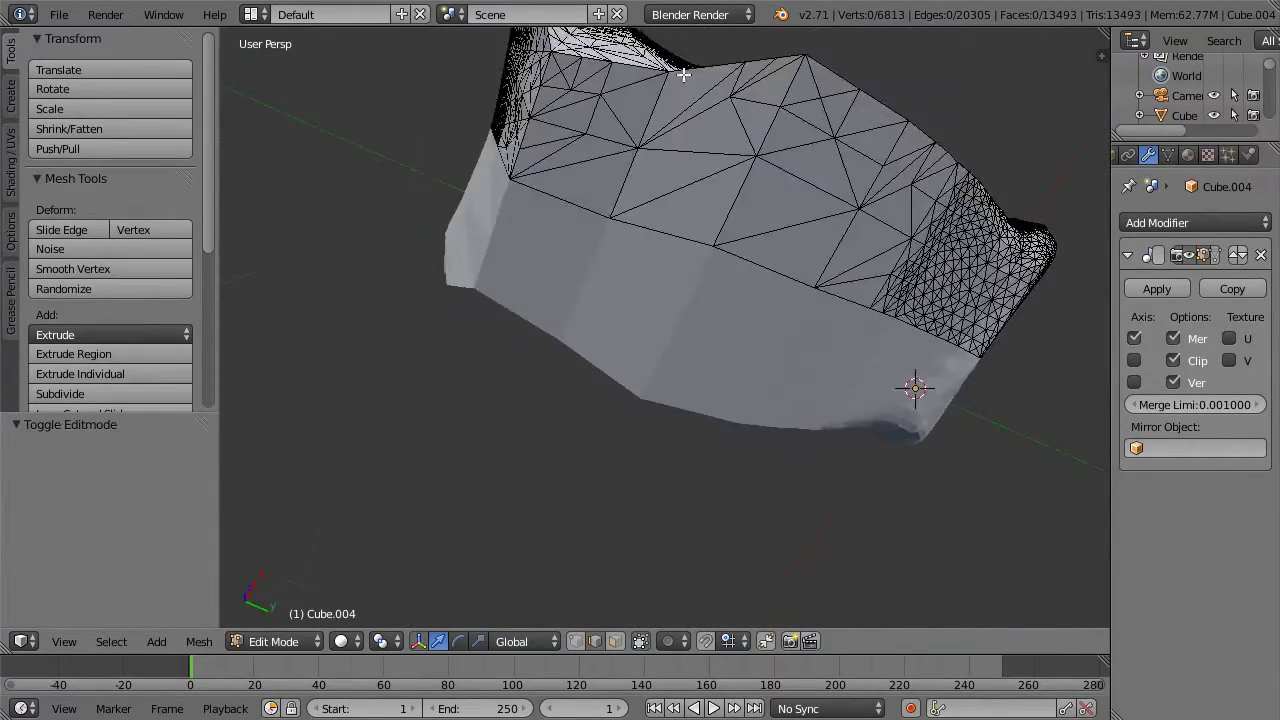
{"action": "middle_click_drag", "start_coordinate": [679, 179], "coordinate": [800, 400]}
{"action": "key", "text": "Tab"}
{"action": "left_click", "coordinate": [1152, 289]}
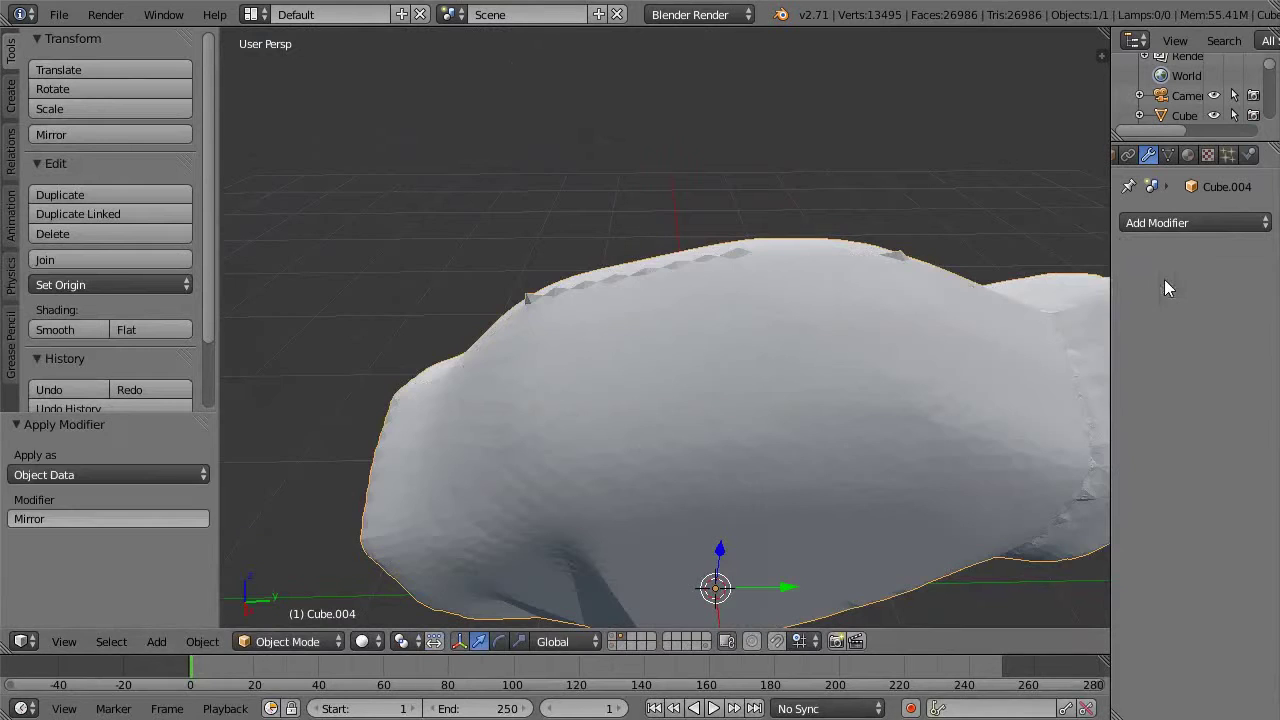
{"action": "scroll", "coordinate": [938, 268], "scroll_direction": "down", "scroll_amount": 5}
{"action": "key", "text": "Tab"}
{"action": "key", "text": "Tab"}
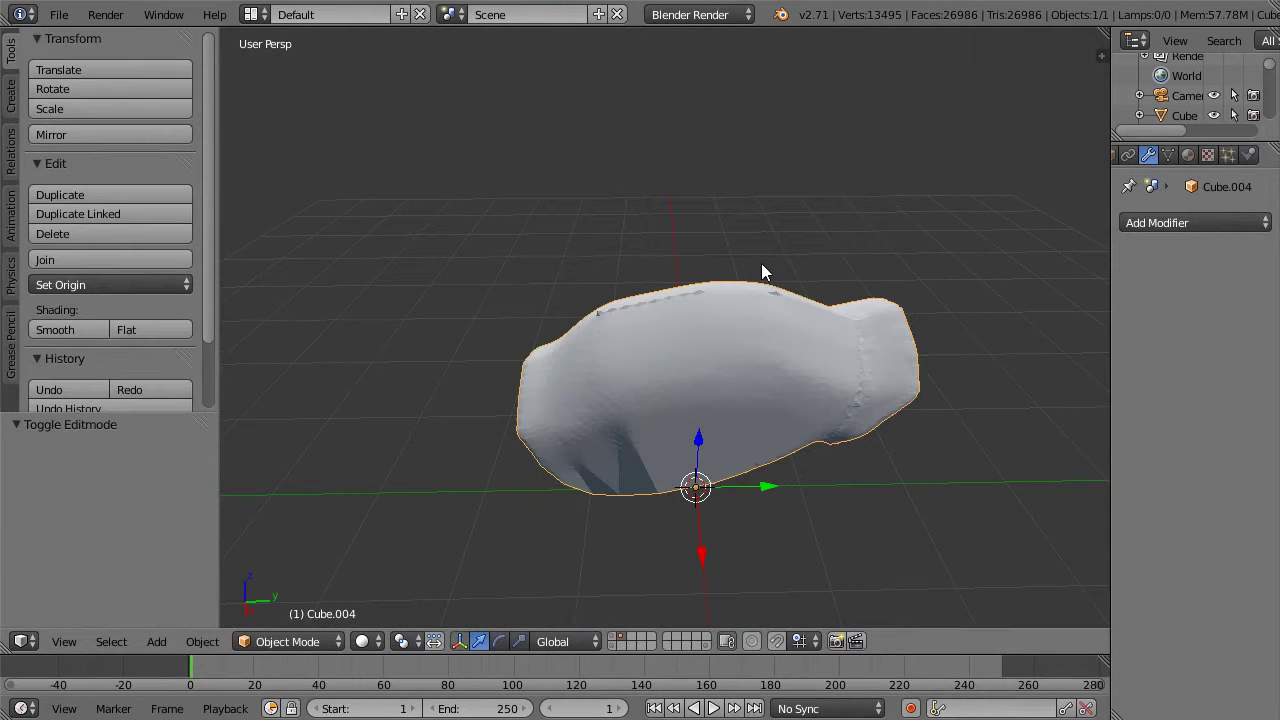
{"action": "middle_click_drag", "start_coordinate": [761, 263], "coordinate": [810, 262]}
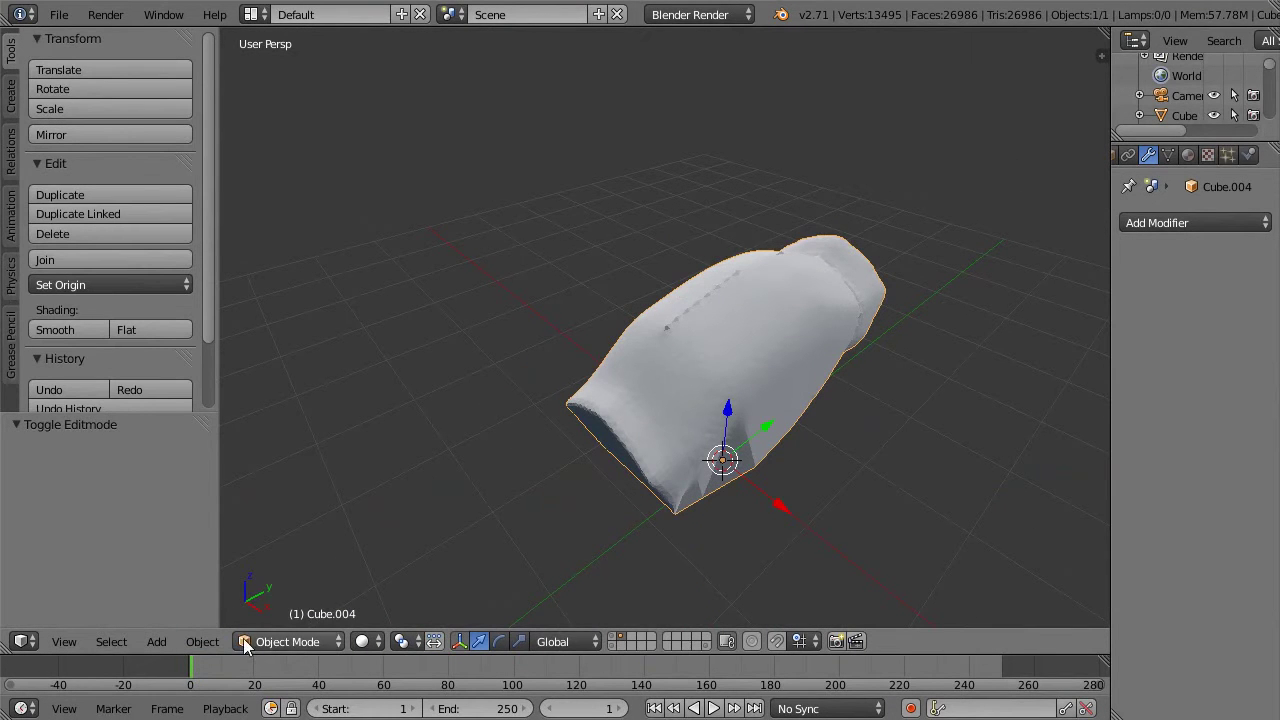
{"action": "left_click", "coordinate": [287, 641]}
{"action": "left_click", "coordinate": [282, 571]}
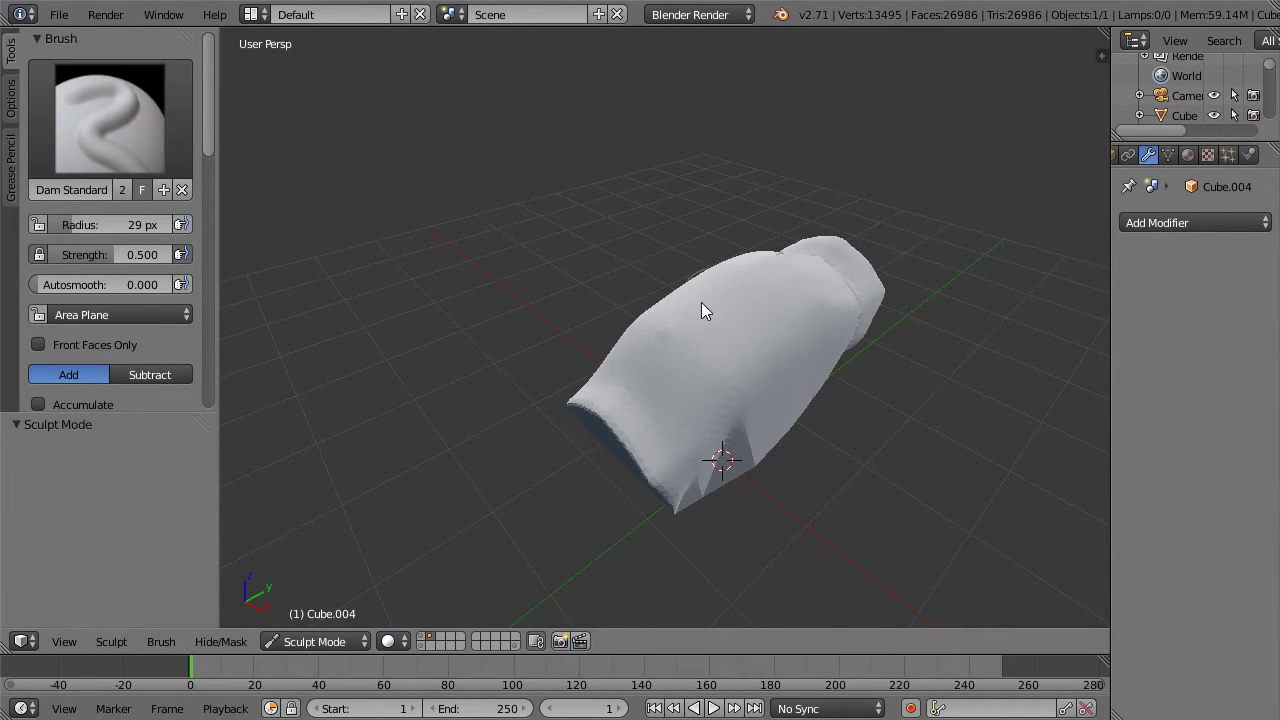
{"action": "middle_click_drag", "start_coordinate": [928, 186], "coordinate": [782, 320]}
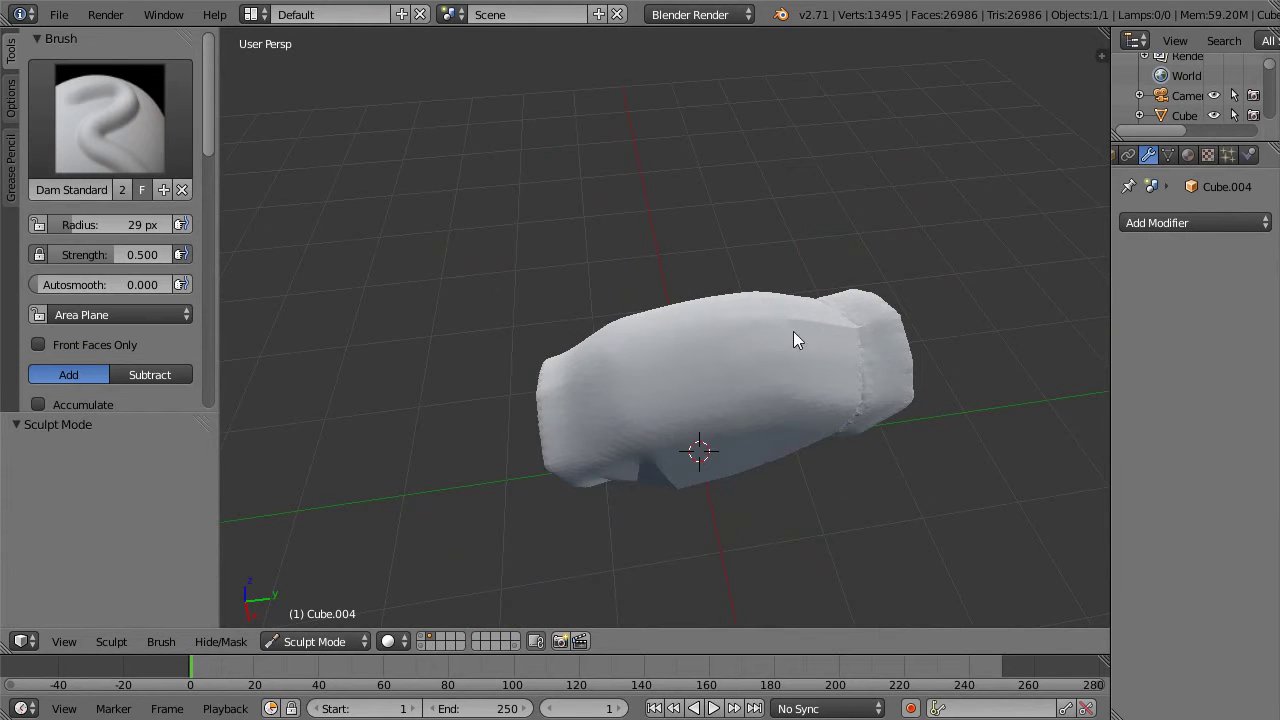
{"action": "middle_click_drag", "start_coordinate": [960, 286], "coordinate": [854, 289]}
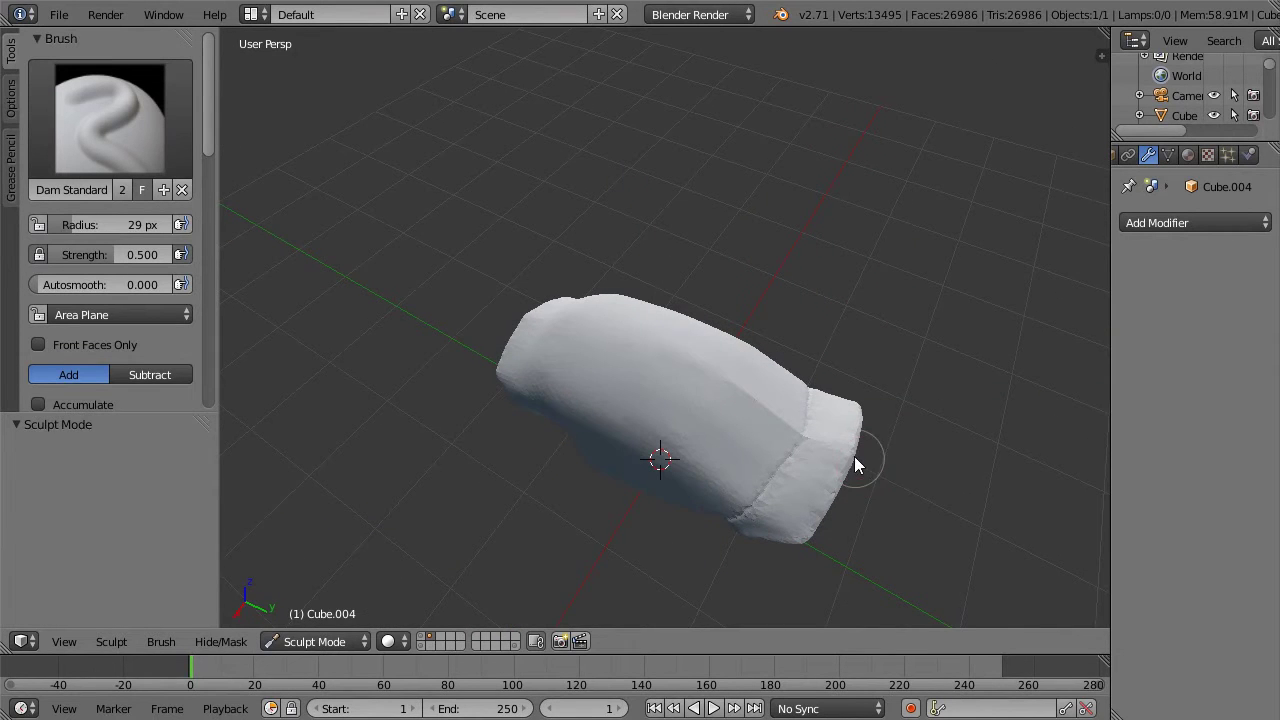
{"action": "middle_click_drag", "start_coordinate": [843, 492], "coordinate": [949, 397]}
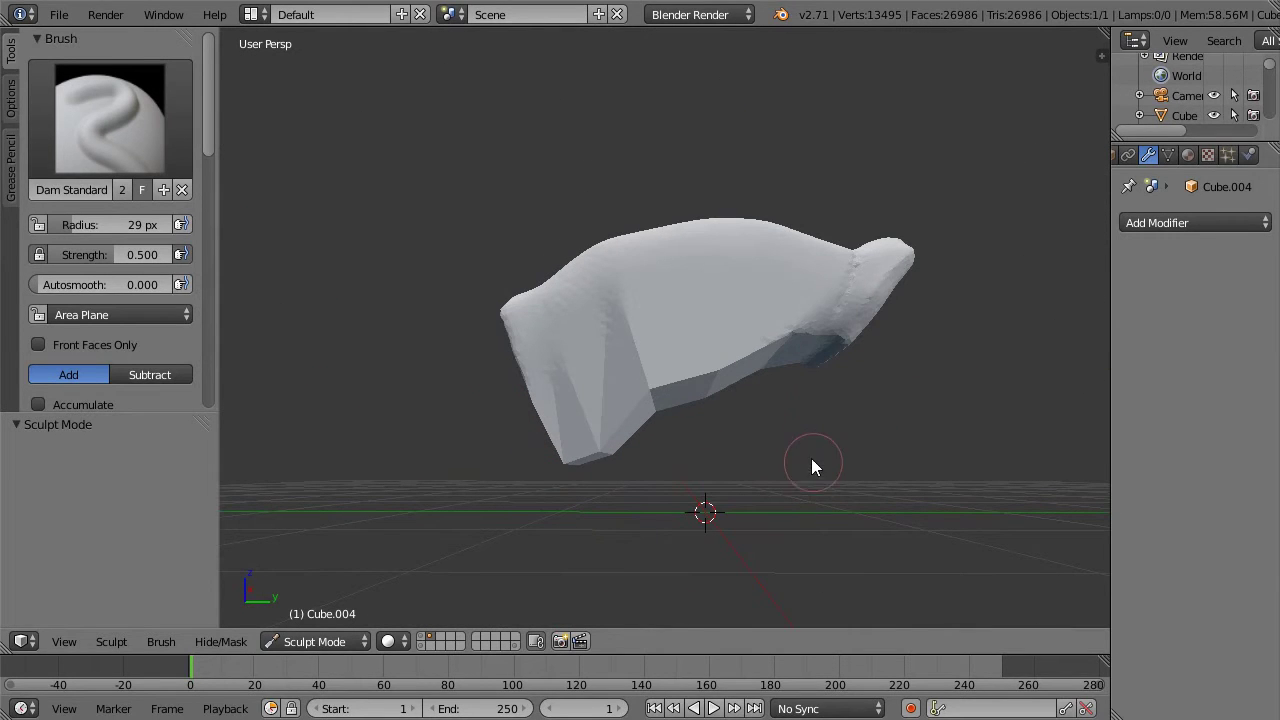
{"action": "key", "text": "m"}
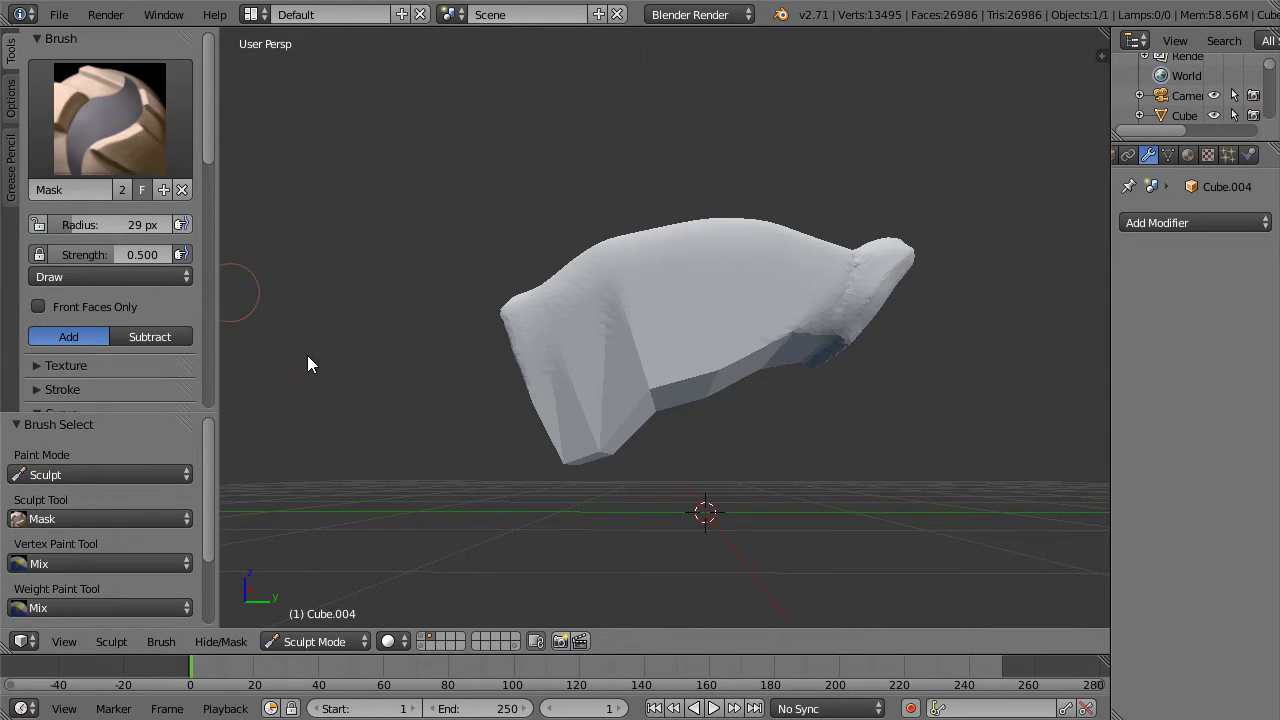
{"action": "key", "text": "m"}
{"action": "left_click", "coordinate": [335, 634]}
{"action": "left_click", "coordinate": [330, 617]}
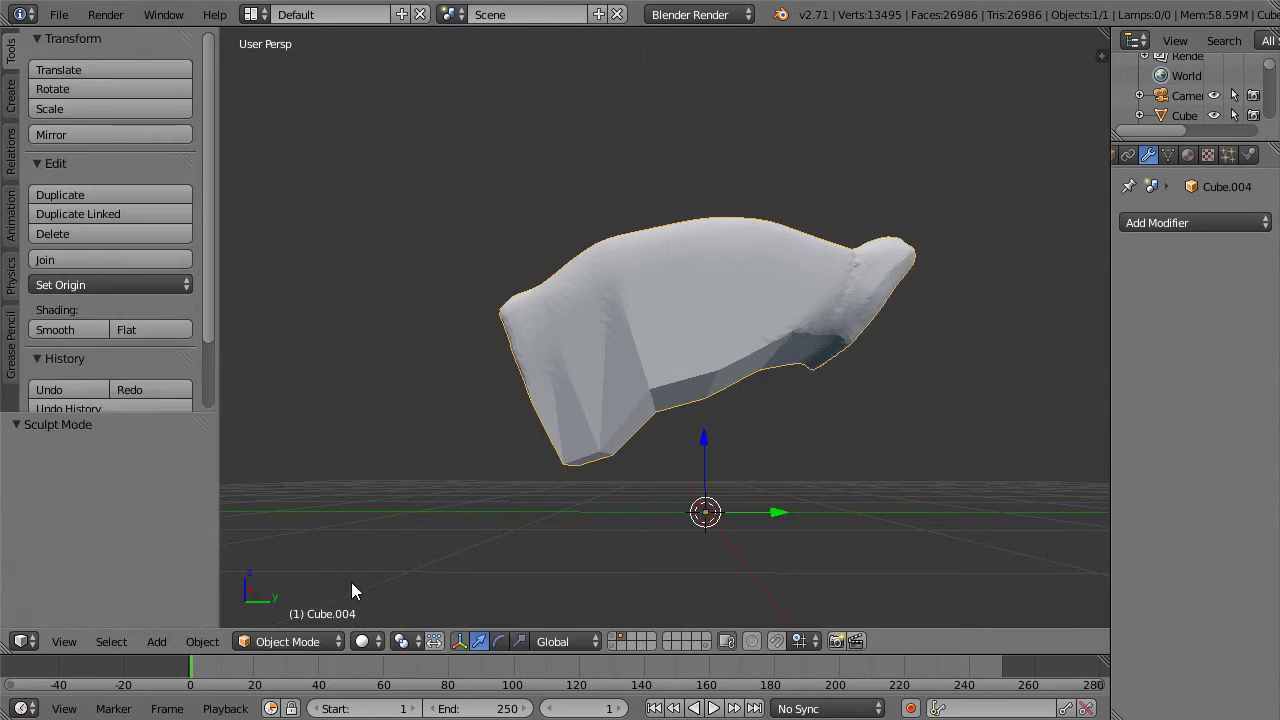
Step: Move the shell back to layer 1 and show that layer with the rest of the revolver
{"action": "key", "text": "m"}
{"action": "left_click", "coordinate": [870, 423]}
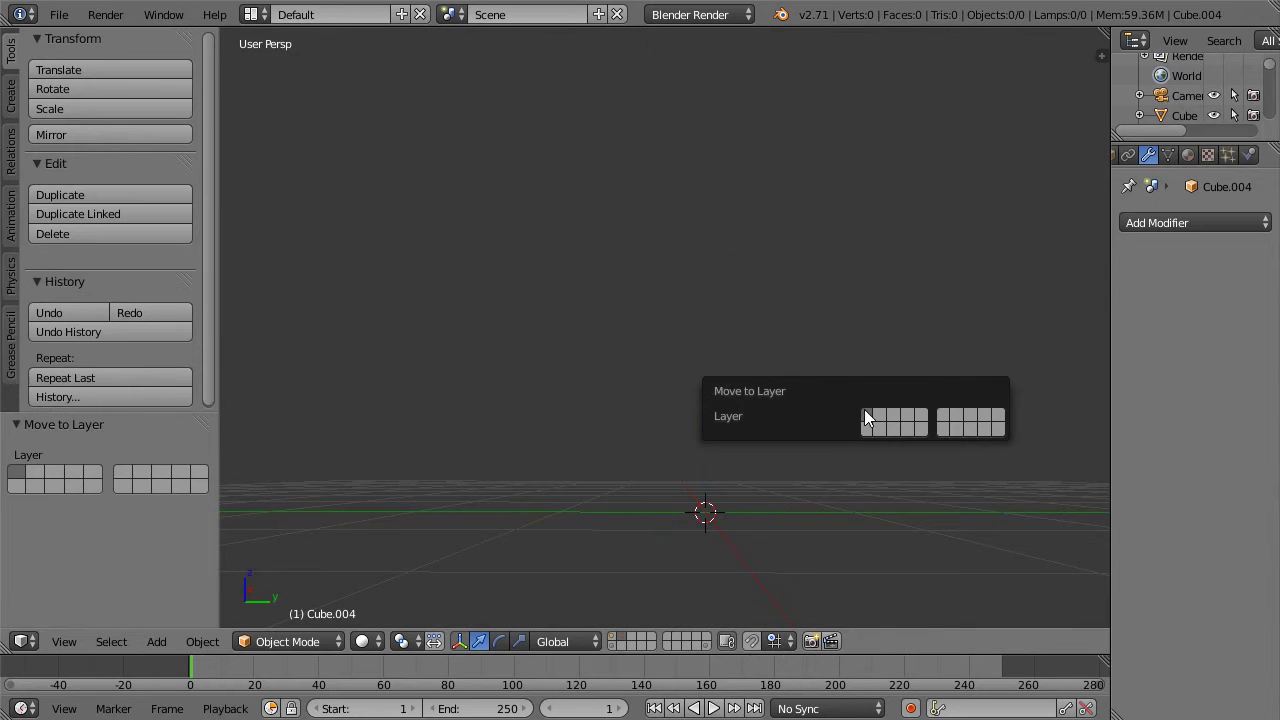
{"action": "left_click", "coordinate": [616, 637]}
{"action": "mouse_move", "coordinate": [667, 249]}
{"action": "middle_mouse_down"}
{"action": "mouse_move", "coordinate": [744, 209]}
{"action": "mouse_move", "coordinate": [796, 241]}
{"action": "mouse_move", "coordinate": [759, 229]}
{"action": "mouse_move", "coordinate": [661, 240]}
{"action": "middle_mouse_up"}
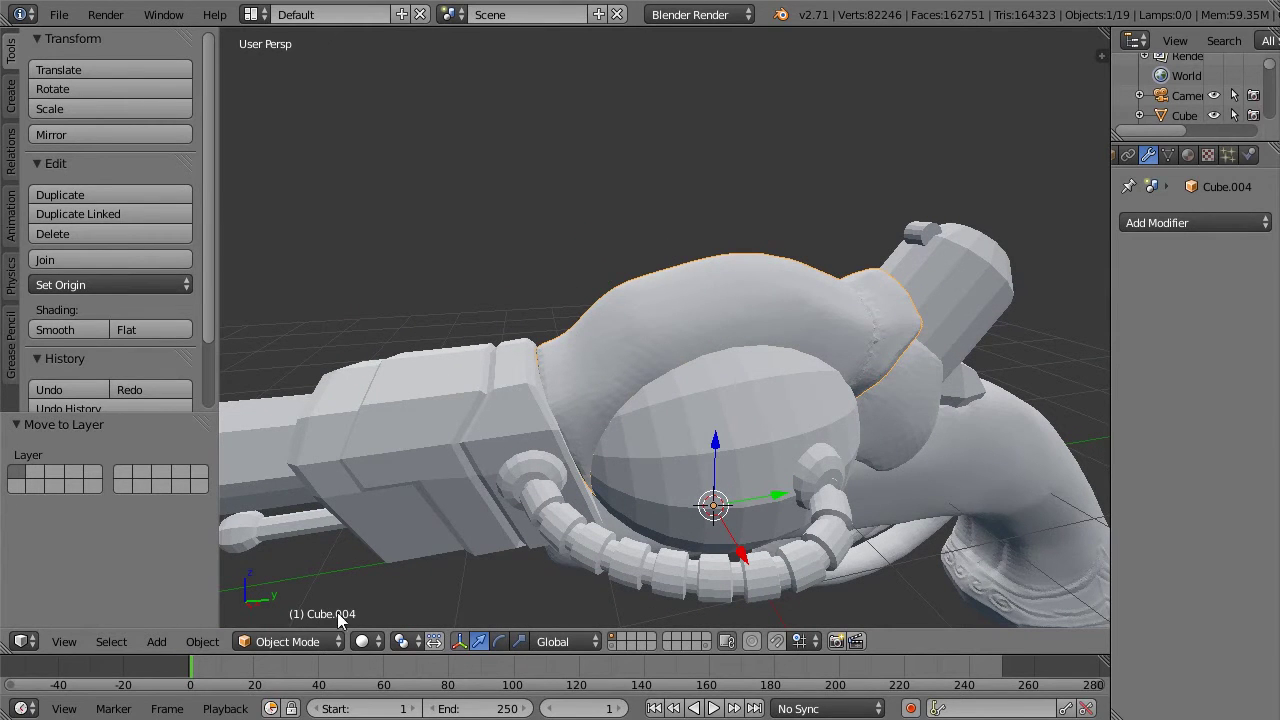
Step: Switch the upper shell to Sculpt Mode and enable Dyntopo with a relative detail size of 2.00 px
{"action": "left_click", "coordinate": [310, 640]}
{"action": "left_click", "coordinate": [300, 492]}
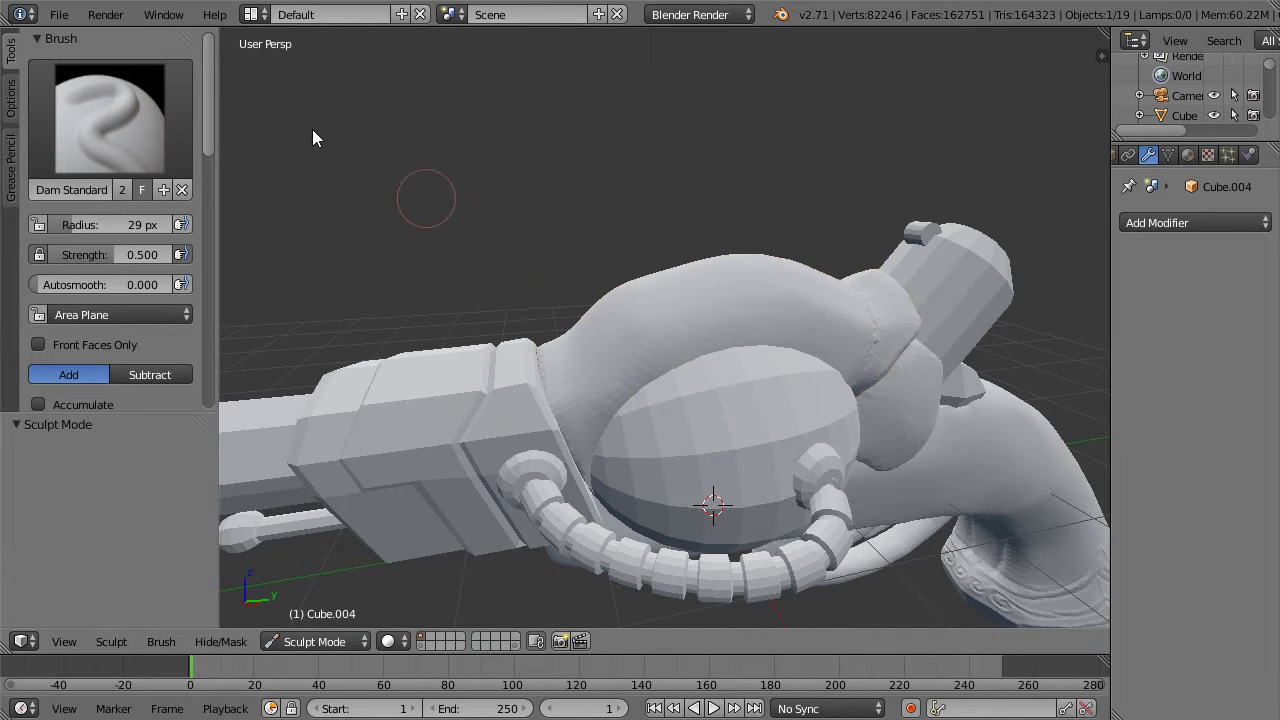
{"action": "middle_click_drag", "start_coordinate": [458, 245], "coordinate": [498, 227]}
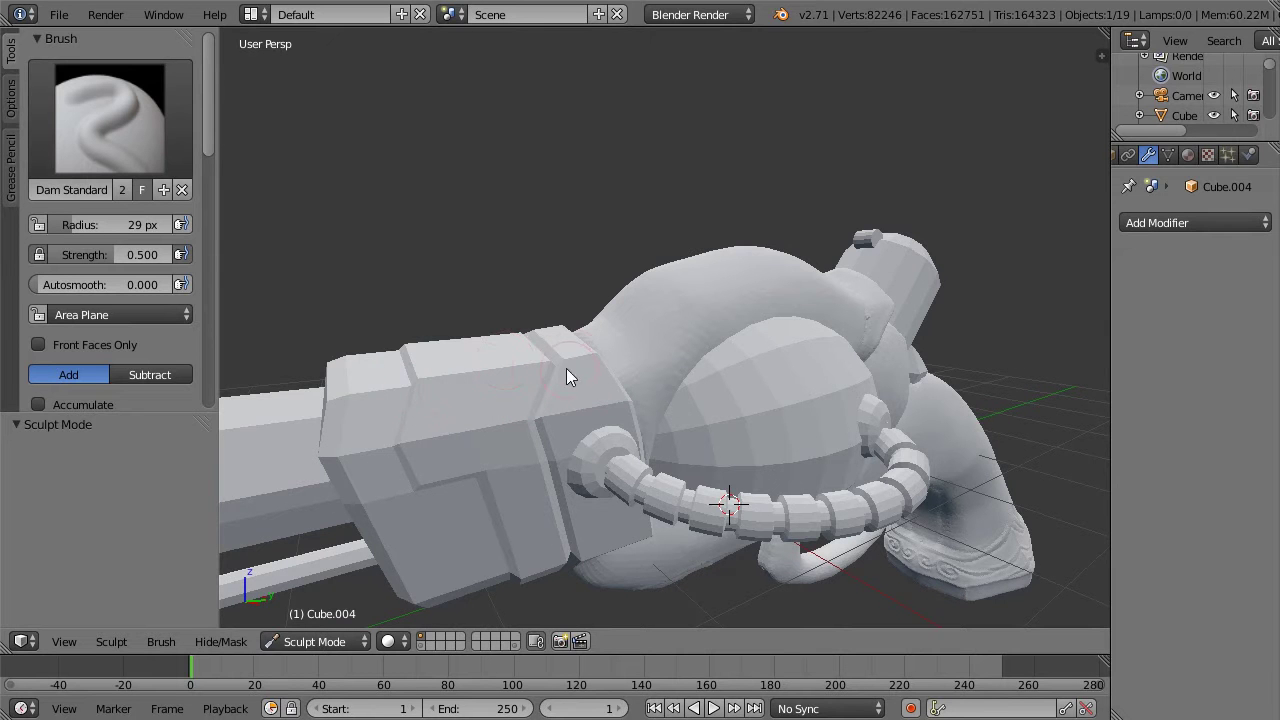
{"action": "mouse_move", "coordinate": [651, 200]}
{"action": "middle_mouse_down"}
{"action": "mouse_move", "coordinate": [570, 223]}
{"action": "mouse_move", "coordinate": [562, 362]}
{"action": "middle_mouse_up"}
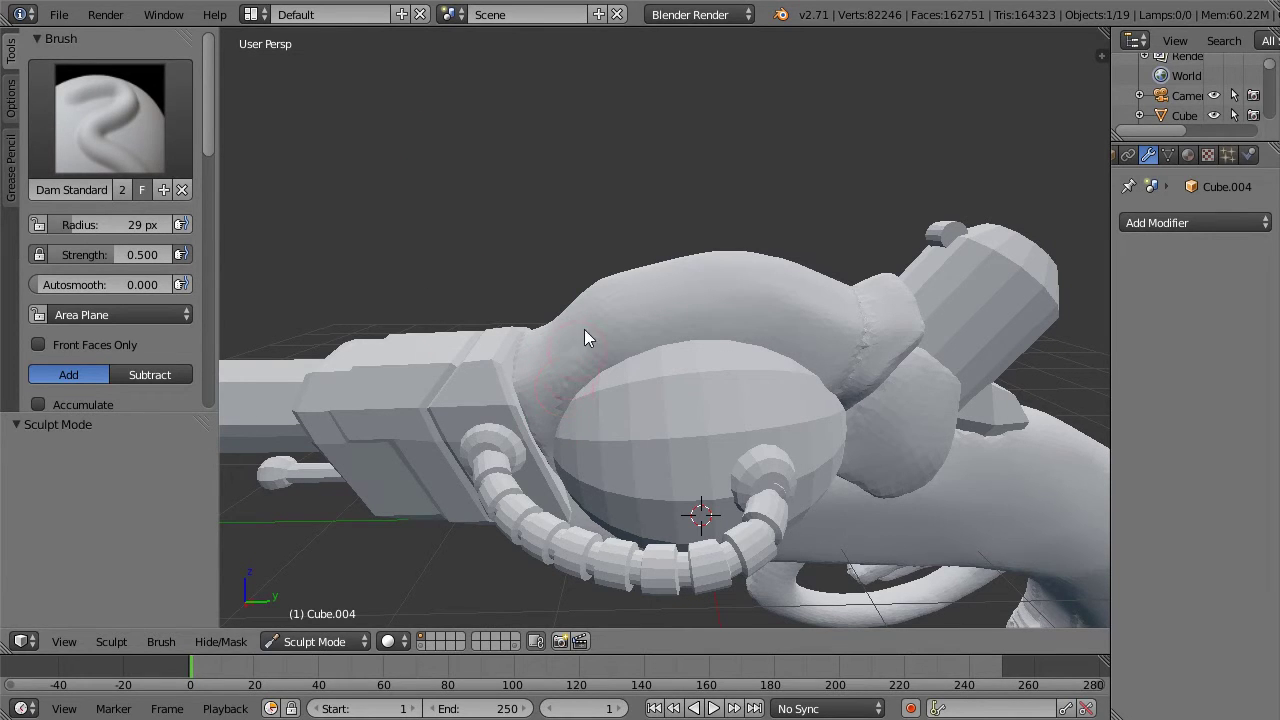
{"action": "left_click_drag", "start_coordinate": [613, 275], "coordinate": [604, 320]}
{"action": "mouse_move", "coordinate": [572, 400]}
{"action": "middle_mouse_down"}
{"action": "mouse_move", "coordinate": [549, 429]}
{"action": "mouse_move", "coordinate": [571, 377]}
{"action": "mouse_move", "coordinate": [567, 419]}
{"action": "mouse_move", "coordinate": [562, 364]}
{"action": "middle_mouse_up"}
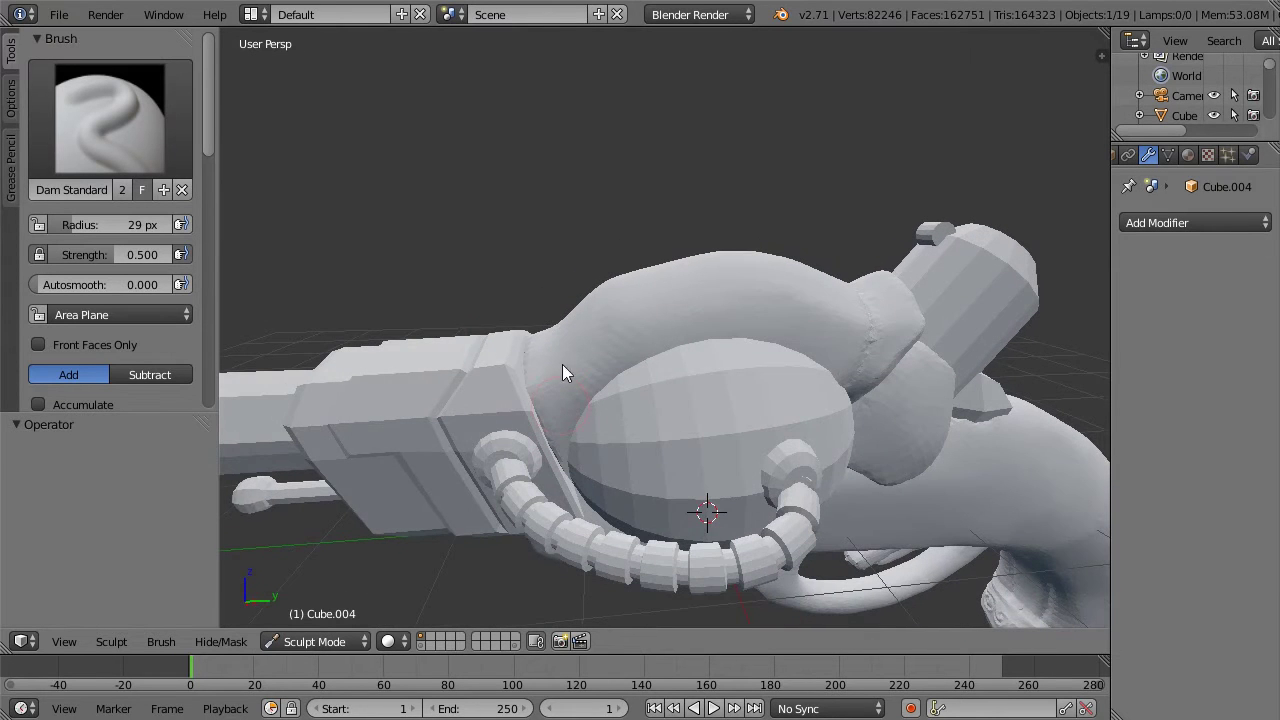
{"action": "left_click_drag", "start_coordinate": [207, 139], "coordinate": [217, 301]}
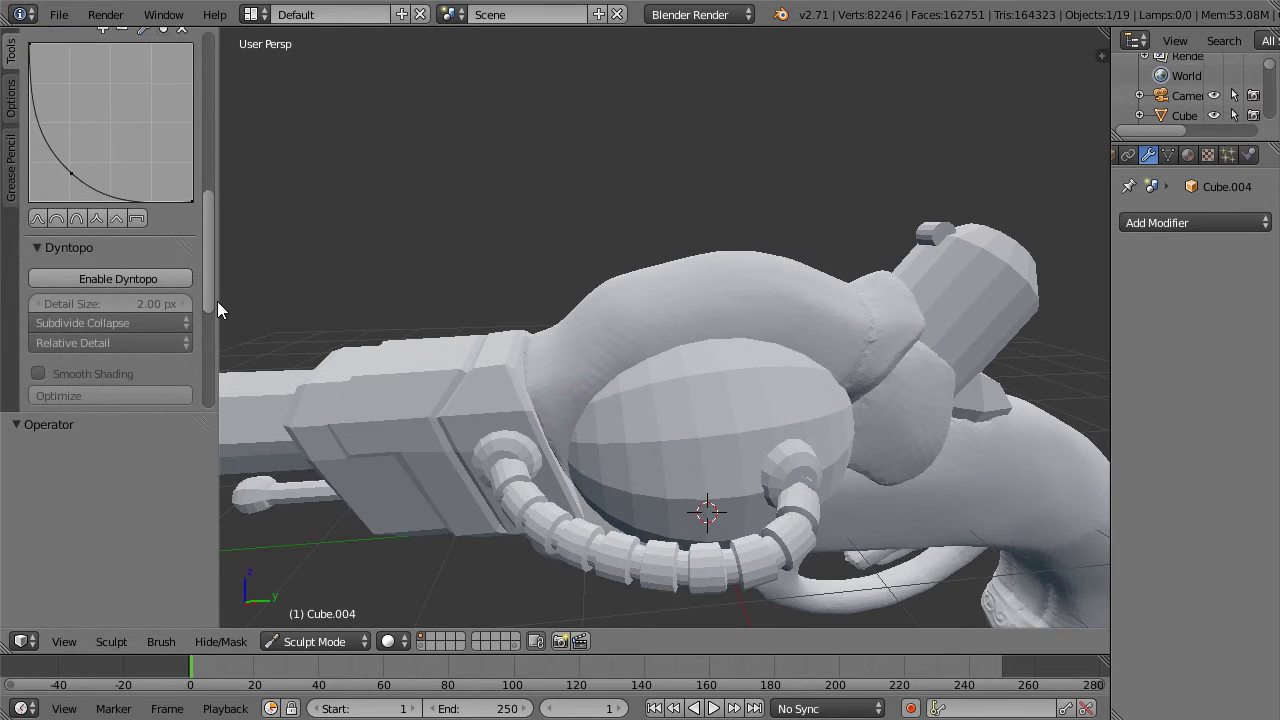
{"action": "scroll", "coordinate": [217, 304], "scroll_direction": "down", "scroll_amount": 1}
{"action": "left_click", "coordinate": [170, 247]}
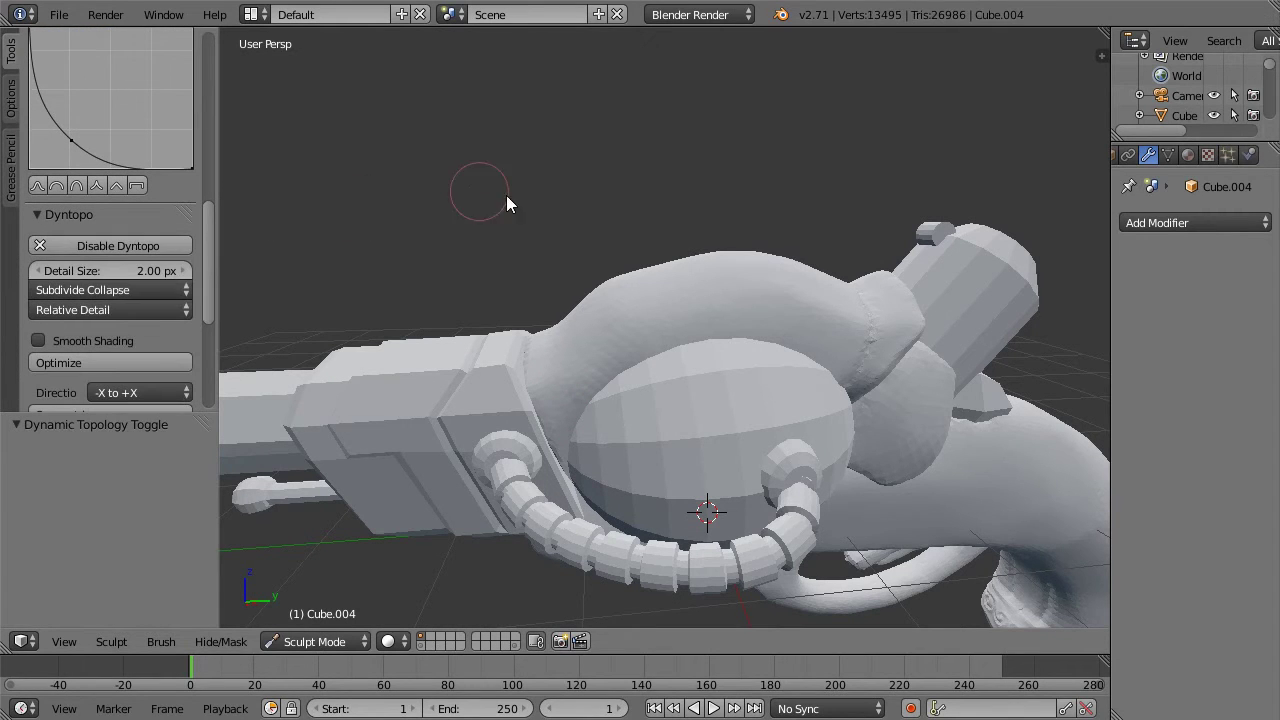
{"action": "middle_click_drag", "start_coordinate": [631, 177], "coordinate": [651, 194]}
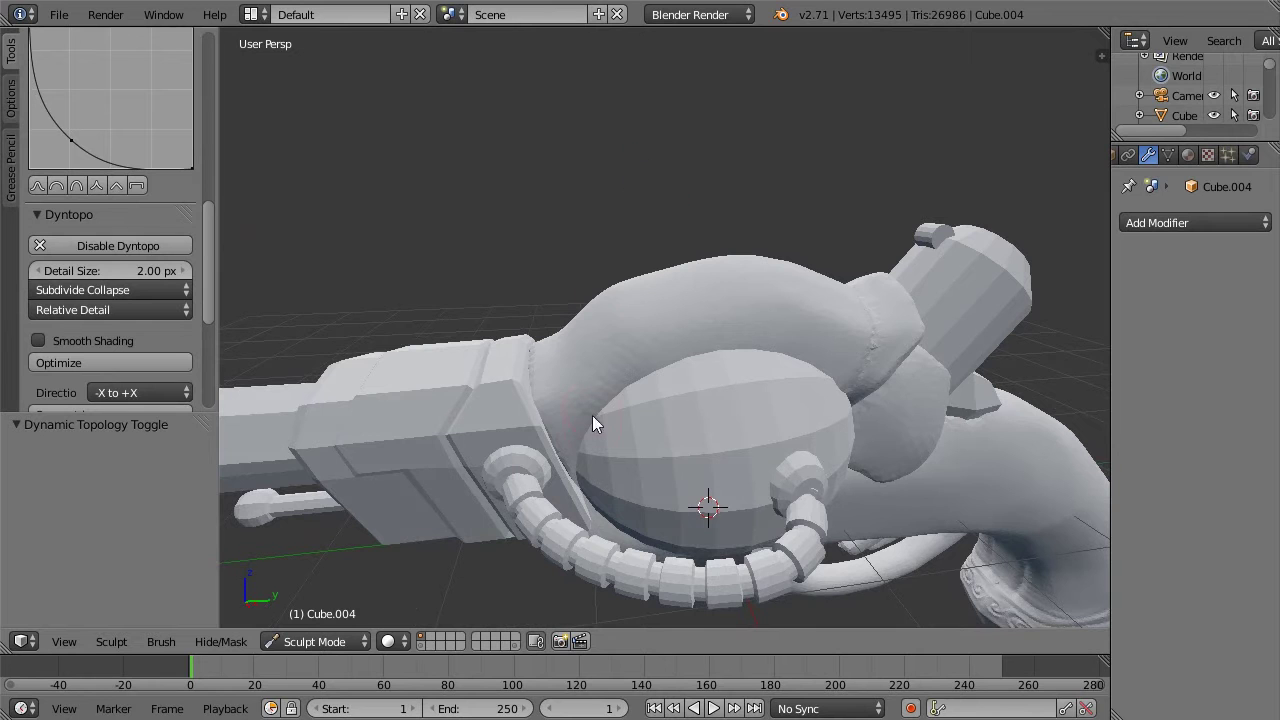
{"action": "left_click_drag", "start_coordinate": [585, 437], "coordinate": [596, 387]}
{"action": "key", "text": "ctrl+z"}
Step: Carve two grooves across the upper shell, one near its front end and one over its middle, with the Dam Standard brush
{"action": "mouse_move", "coordinate": [672, 230]}
{"action": "middle_mouse_down"}
{"action": "mouse_move", "coordinate": [711, 211]}
{"action": "mouse_move", "coordinate": [674, 243]}
{"action": "middle_mouse_up"}
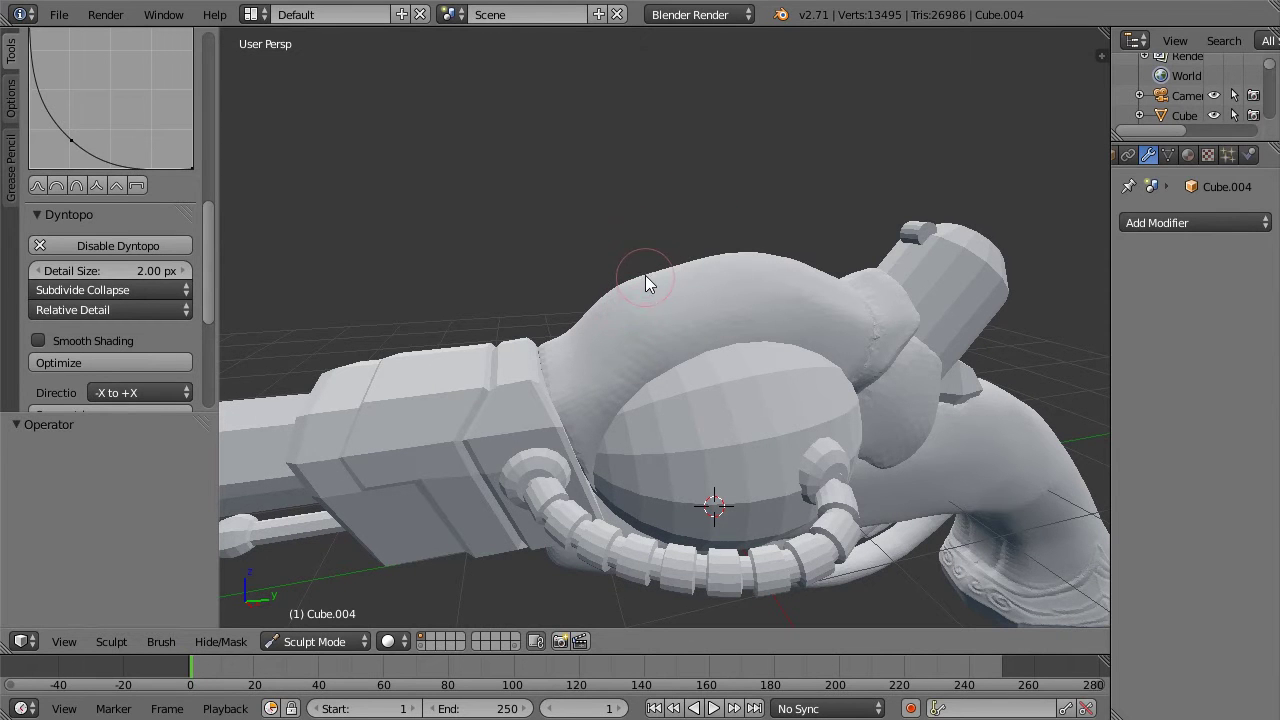
{"action": "left_click_drag", "start_coordinate": [594, 470], "coordinate": [314, 408]}
{"action": "mouse_move", "coordinate": [743, 206]}
{"action": "middle_mouse_down"}
{"action": "mouse_move", "coordinate": [806, 234]}
{"action": "mouse_move", "coordinate": [751, 234]}
{"action": "mouse_move", "coordinate": [663, 297]}
{"action": "middle_mouse_up"}
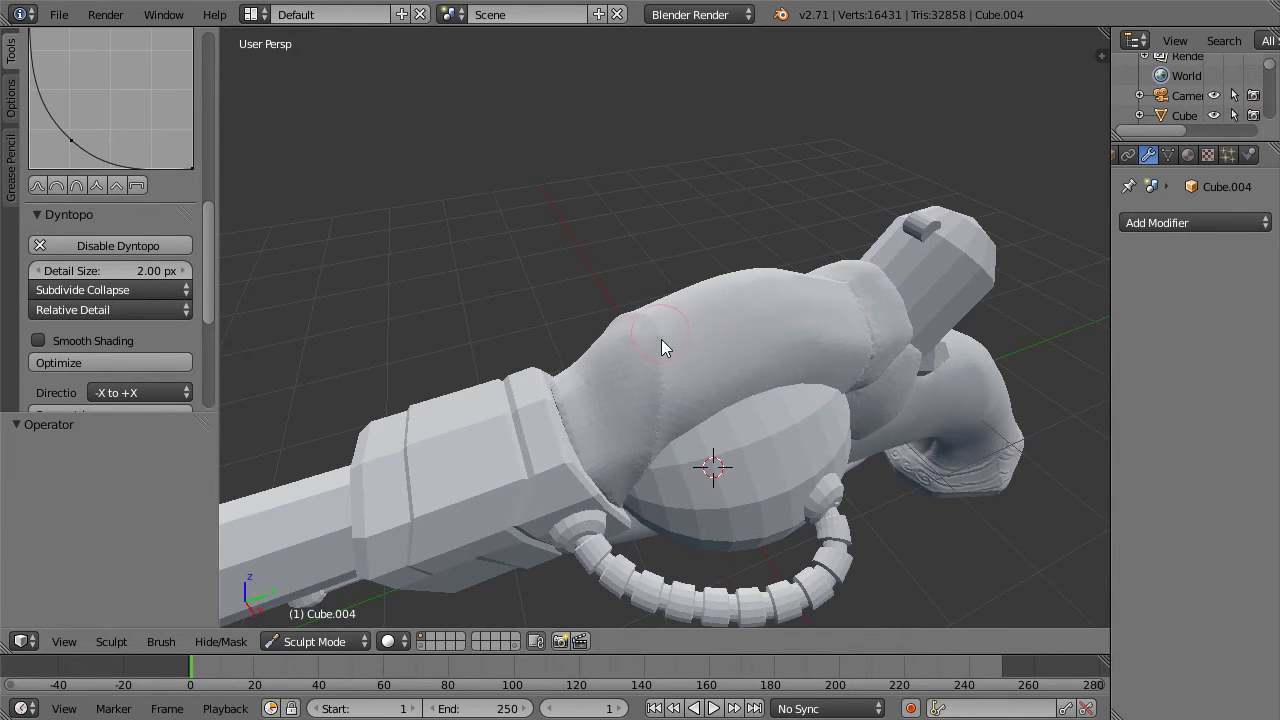
{"action": "left_click", "coordinate": [644, 480]}
{"action": "mouse_move", "coordinate": [759, 190]}
{"action": "middle_mouse_down"}
{"action": "mouse_move", "coordinate": [694, 180]}
{"action": "mouse_move", "coordinate": [720, 159]}
{"action": "mouse_move", "coordinate": [706, 234]}
{"action": "middle_mouse_up"}
{"action": "left_click_drag", "start_coordinate": [744, 291], "coordinate": [725, 378]}
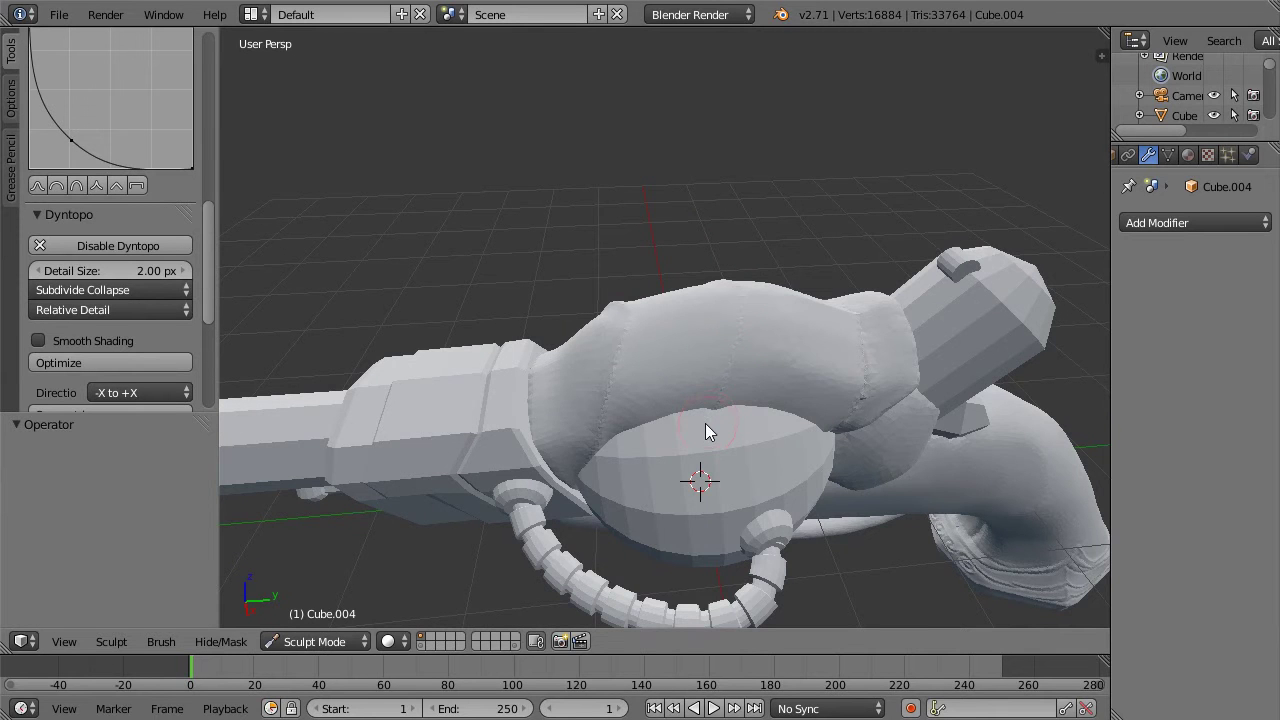
Step: Shrink the brush and recut the groove near the upper shell's rear end with a finer stroke
{"action": "mouse_move", "coordinate": [841, 165]}
{"action": "middle_mouse_down"}
{"action": "mouse_move", "coordinate": [963, 99]}
{"action": "mouse_move", "coordinate": [847, 215]}
{"action": "mouse_move", "coordinate": [561, 207]}
{"action": "mouse_move", "coordinate": [607, 218]}
{"action": "mouse_move", "coordinate": [764, 189]}
{"action": "mouse_move", "coordinate": [793, 138]}
{"action": "mouse_move", "coordinate": [739, 212]}
{"action": "mouse_move", "coordinate": [829, 117]}
{"action": "mouse_move", "coordinate": [765, 177]}
{"action": "mouse_move", "coordinate": [791, 435]}
{"action": "middle_mouse_up"}
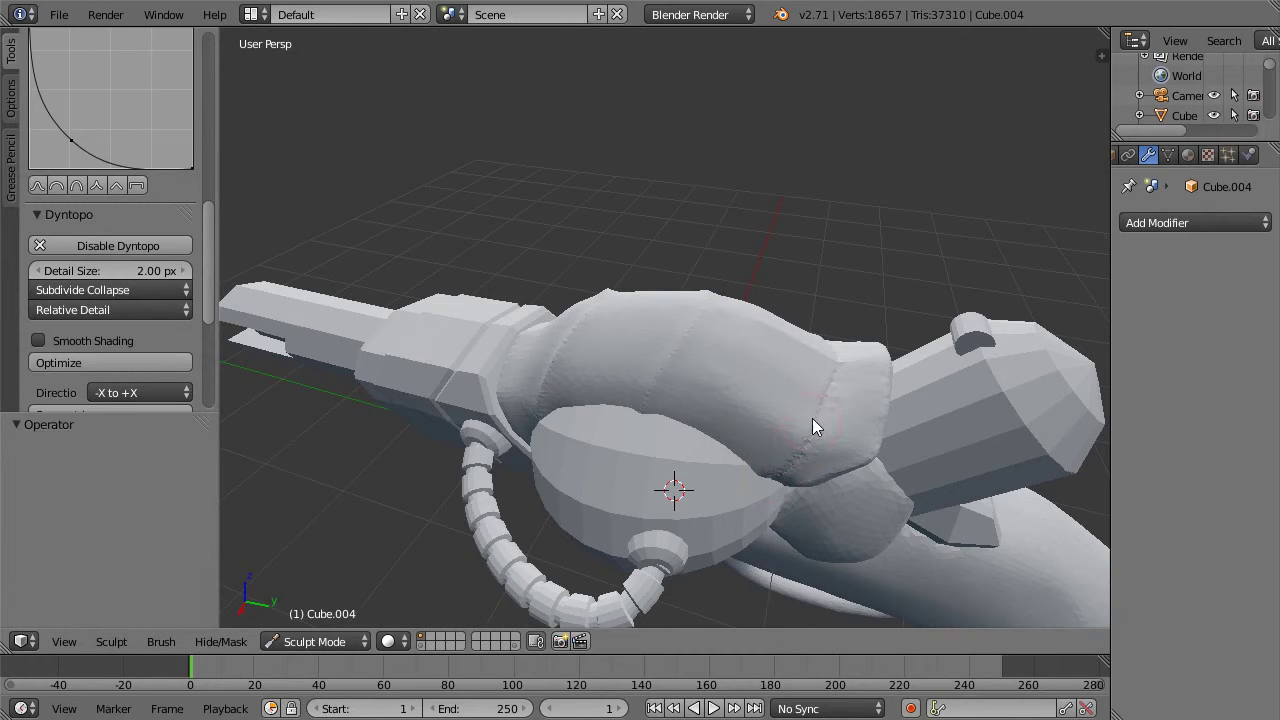
{"action": "left_click_drag", "start_coordinate": [835, 365], "coordinate": [808, 430]}
{"action": "key", "text": "f"}
{"action": "left_click", "coordinate": [876, 339]}
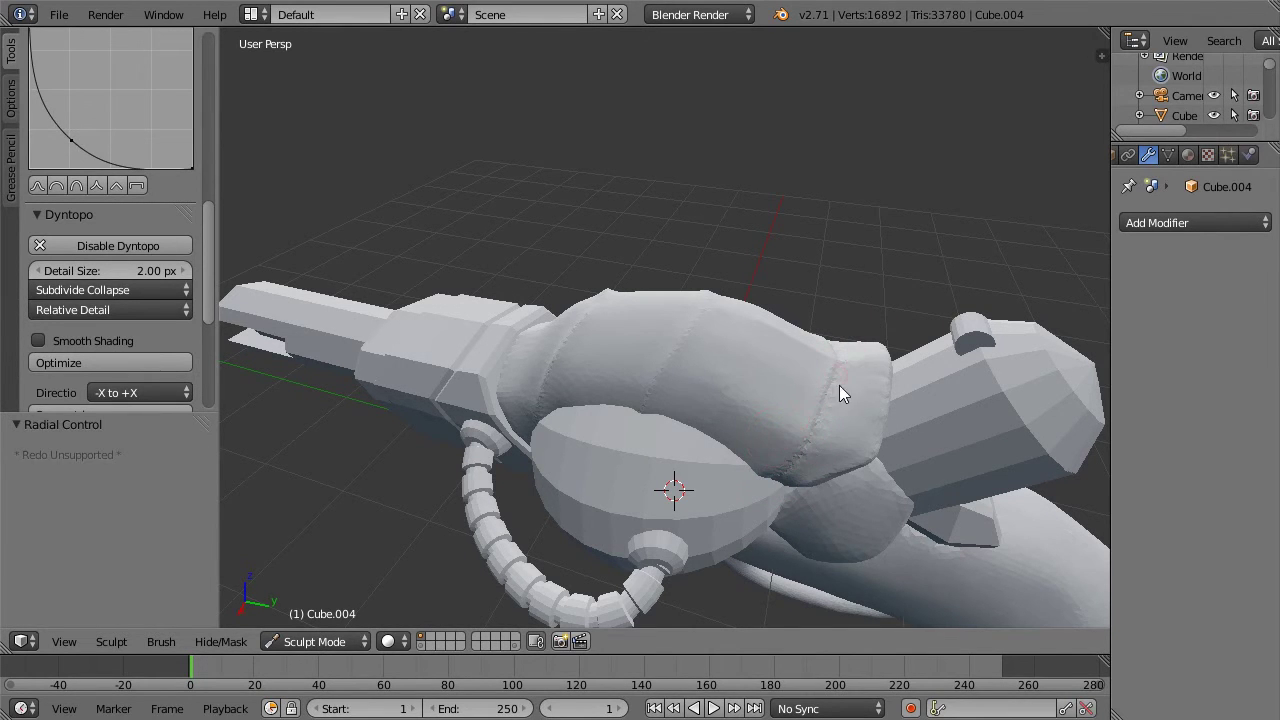
{"action": "scroll", "coordinate": [880, 363], "scroll_direction": "up", "scroll_amount": 3}
{"action": "middle_click_drag", "start_coordinate": [928, 319], "coordinate": [919, 237]}
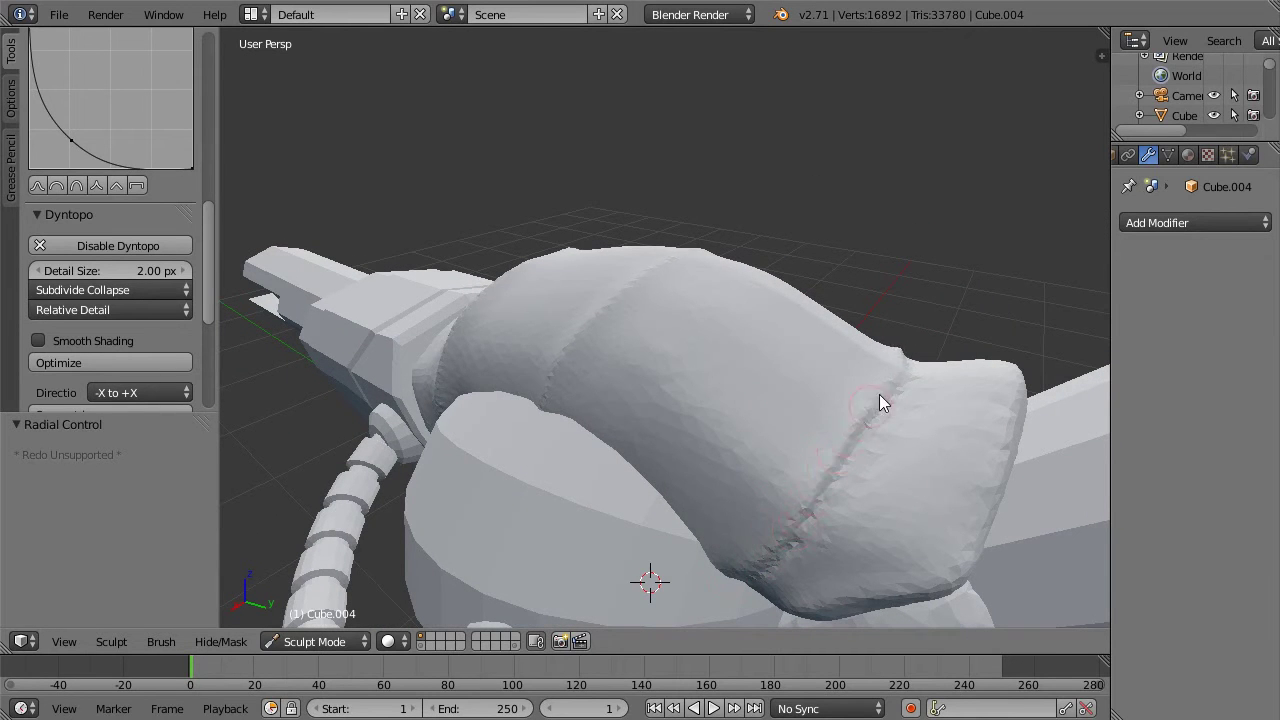
{"action": "left_click", "coordinate": [902, 368]}
Step: Retrace the middle and front grooves of the upper shell with the smaller brush to deepen them
{"action": "mouse_move", "coordinate": [857, 240]}
{"action": "middle_mouse_down"}
{"action": "mouse_move", "coordinate": [948, 246]}
{"action": "mouse_move", "coordinate": [943, 277]}
{"action": "mouse_move", "coordinate": [824, 313]}
{"action": "middle_mouse_up"}
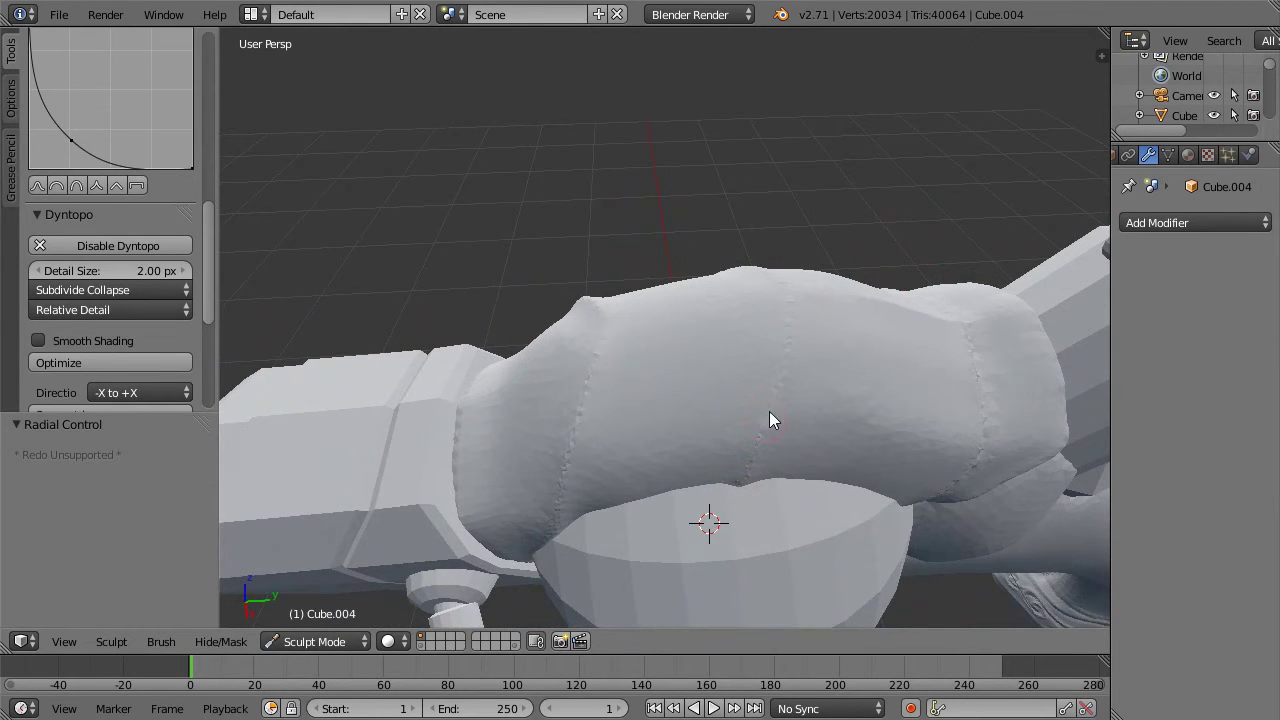
{"action": "left_click", "coordinate": [796, 318]}
{"action": "middle_click_drag", "start_coordinate": [598, 205], "coordinate": [643, 272]}
{"action": "left_click_drag", "start_coordinate": [664, 490], "coordinate": [683, 278]}
{"action": "middle_click_drag", "start_coordinate": [683, 278], "coordinate": [723, 151]}
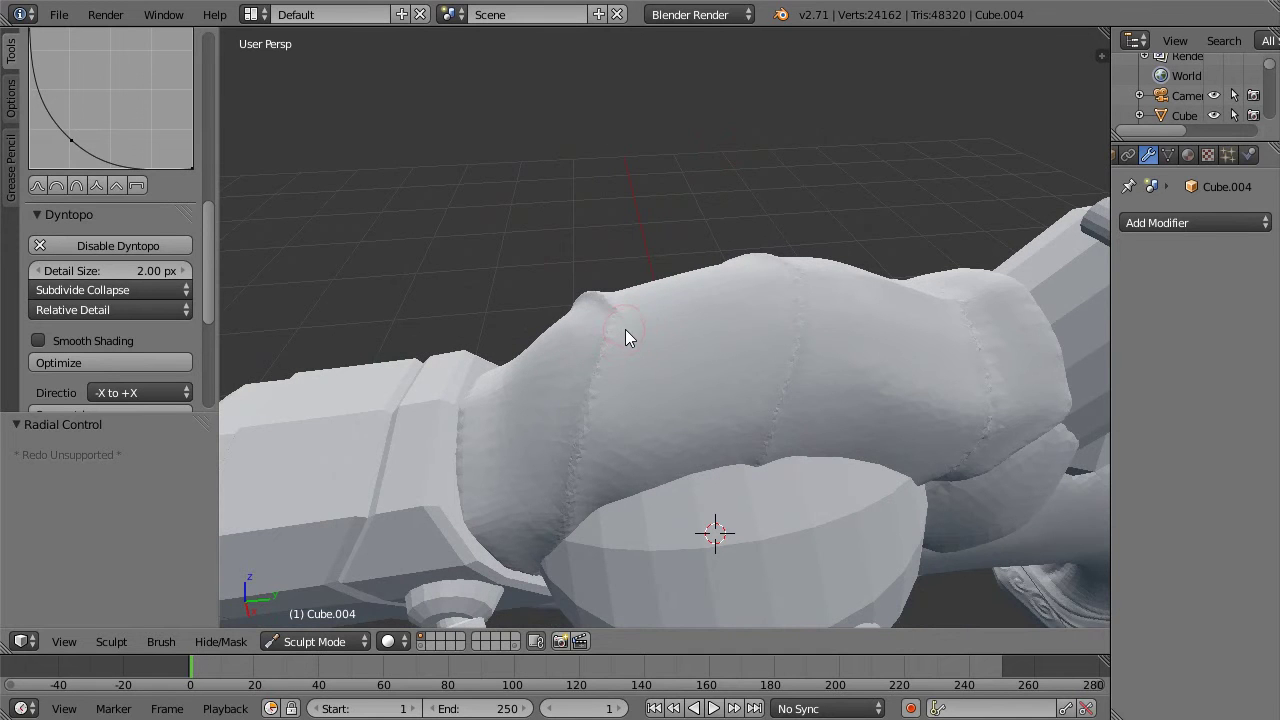
Step: Raise the edges alongside the front, middle and rear grooves with inverted brush strokes that follow each groove
{"action": "middle_click_drag", "start_coordinate": [631, 323], "coordinate": [629, 325]}
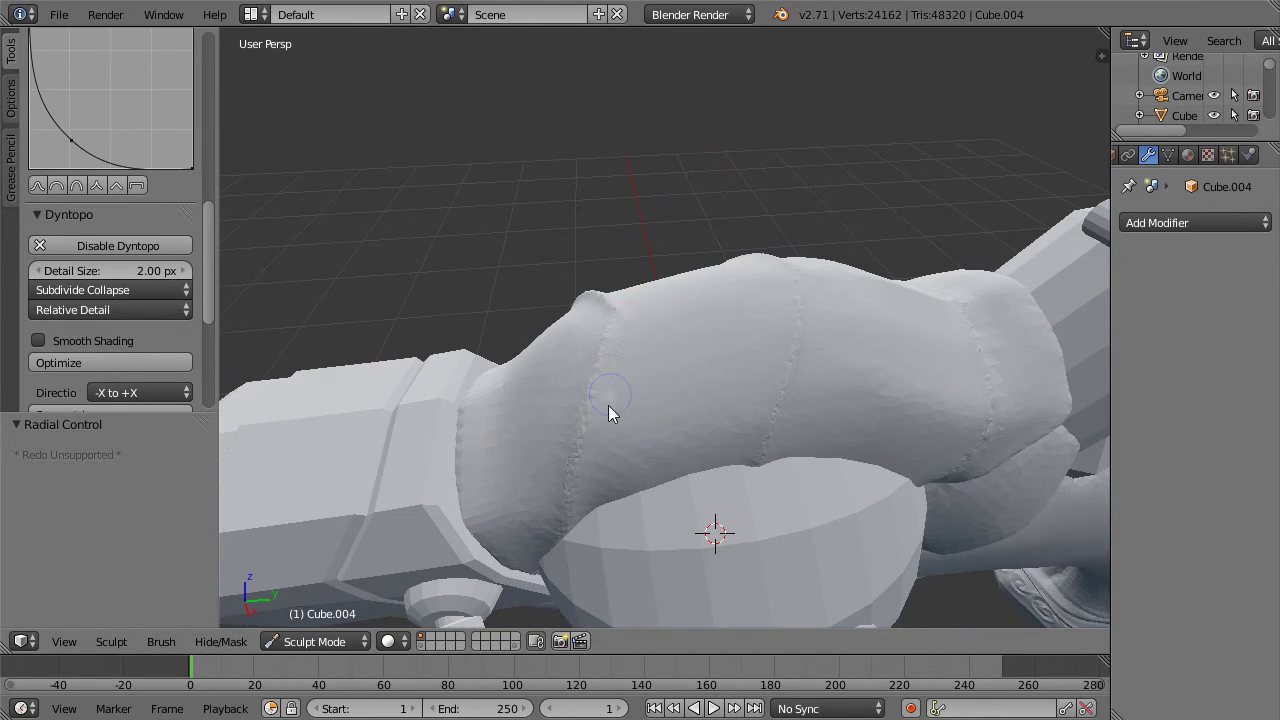
{"action": "left_click_drag", "start_coordinate": [588, 518], "coordinate": [593, 488]}
{"action": "left_click_drag", "start_coordinate": [631, 293], "coordinate": [645, 285]}
{"action": "mouse_move", "coordinate": [829, 126]}
{"action": "middle_mouse_down"}
{"action": "mouse_move", "coordinate": [760, 123]}
{"action": "mouse_move", "coordinate": [737, 217]}
{"action": "middle_mouse_up"}
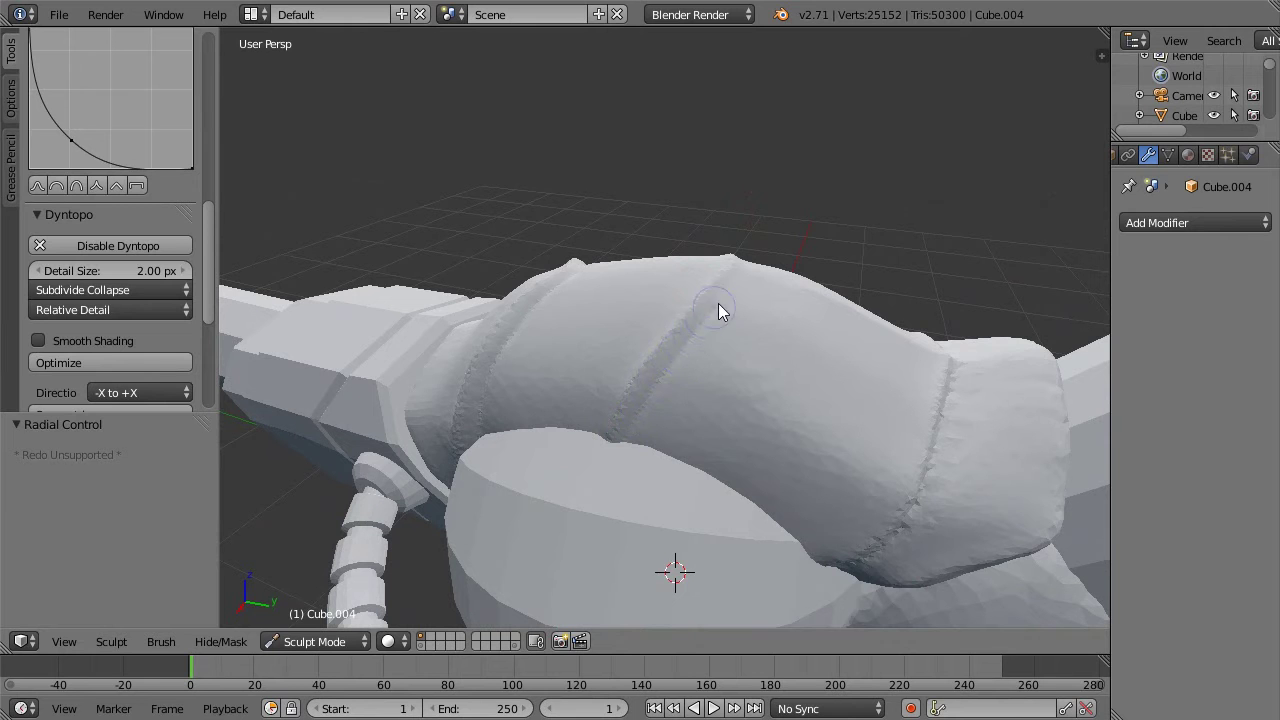
{"action": "left_click_drag", "start_coordinate": [752, 272], "coordinate": [756, 258]}
{"action": "mouse_move", "coordinate": [874, 220]}
{"action": "middle_mouse_down"}
{"action": "mouse_move", "coordinate": [766, 263]}
{"action": "mouse_move", "coordinate": [820, 301]}
{"action": "mouse_move", "coordinate": [968, 166]}
{"action": "mouse_move", "coordinate": [883, 200]}
{"action": "middle_mouse_up"}
{"action": "middle_click_drag", "start_coordinate": [966, 216], "coordinate": [929, 229]}
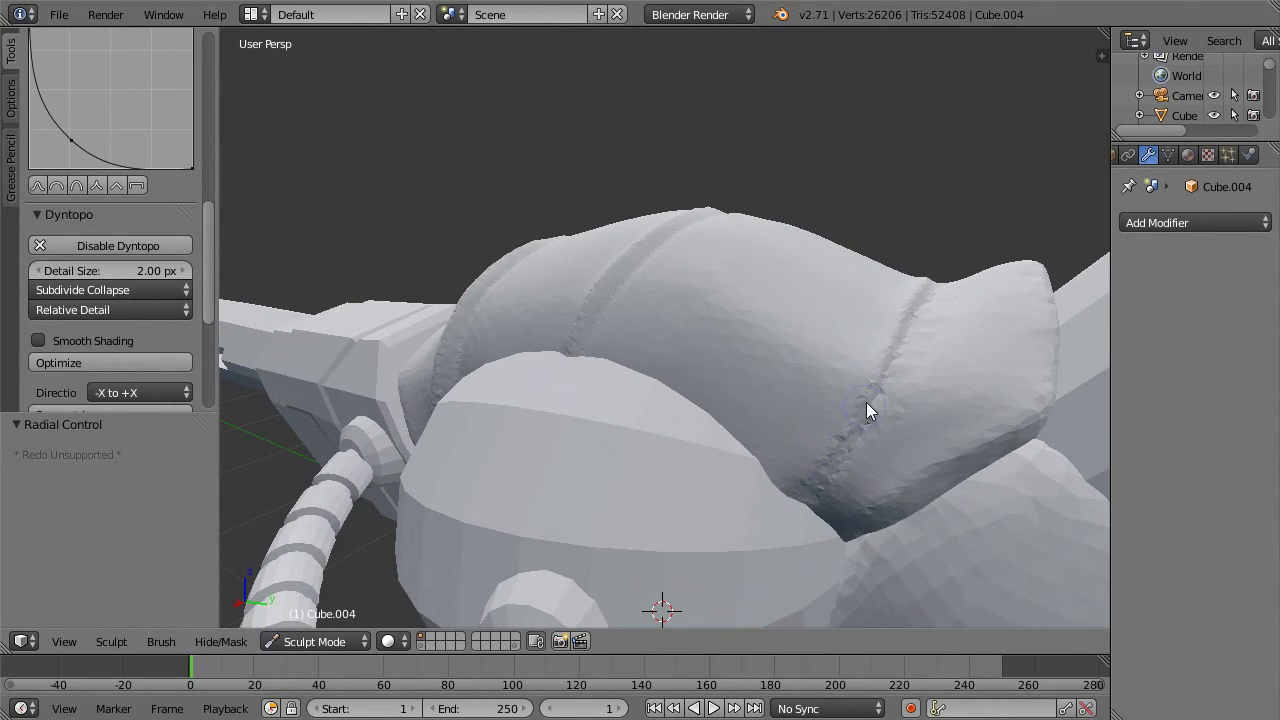
{"action": "left_click_drag", "start_coordinate": [945, 284], "coordinate": [951, 271]}
Step: Sharpen the upper shell's rear rim with larger brush strokes along its lower and side edges
{"action": "middle_click_drag", "start_coordinate": [928, 138], "coordinate": [397, 432]}
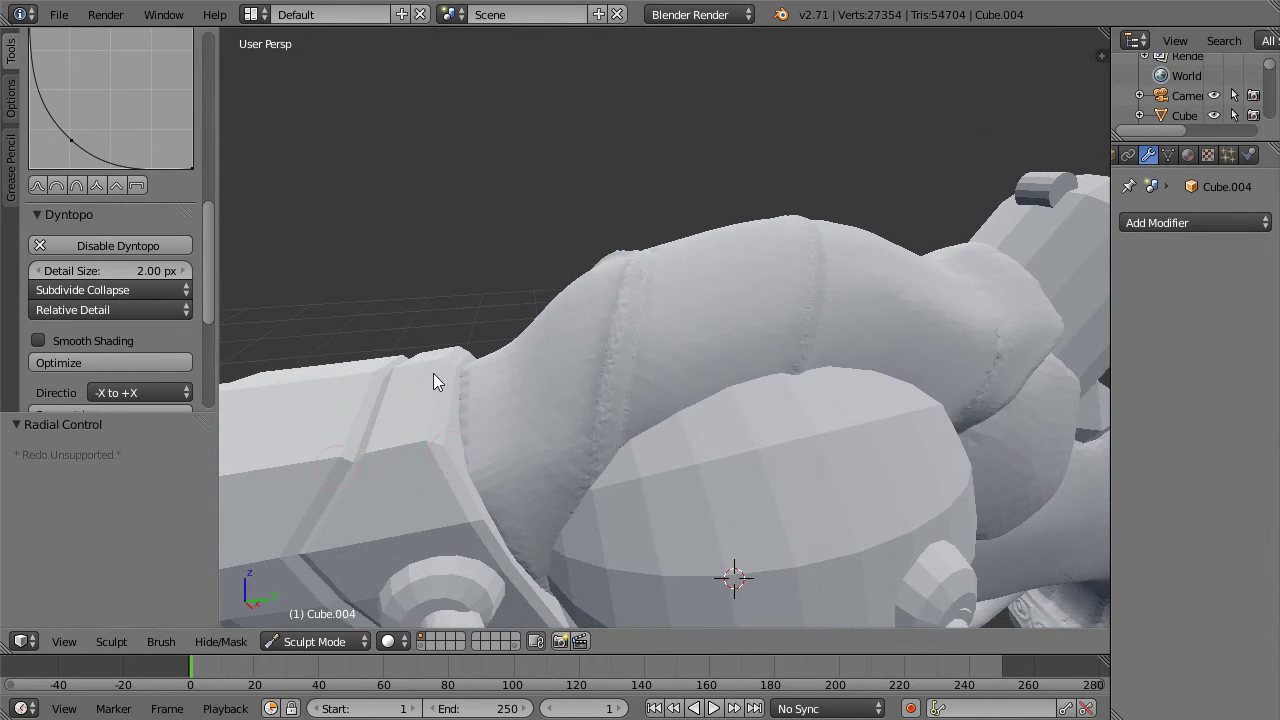
{"action": "mouse_move", "coordinate": [894, 129]}
{"action": "middle_mouse_down"}
{"action": "mouse_move", "coordinate": [749, 94]}
{"action": "mouse_move", "coordinate": [829, 395]}
{"action": "middle_mouse_up"}
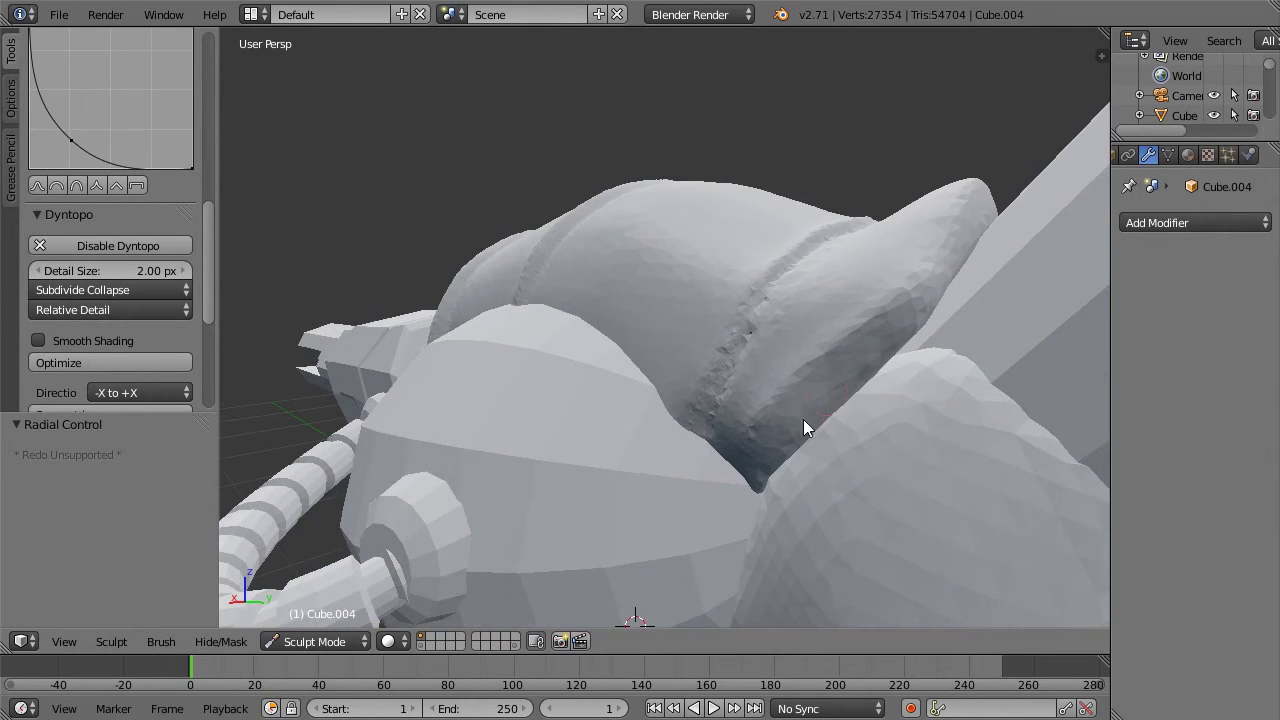
{"action": "left_click_drag", "start_coordinate": [788, 403], "coordinate": [852, 343]}
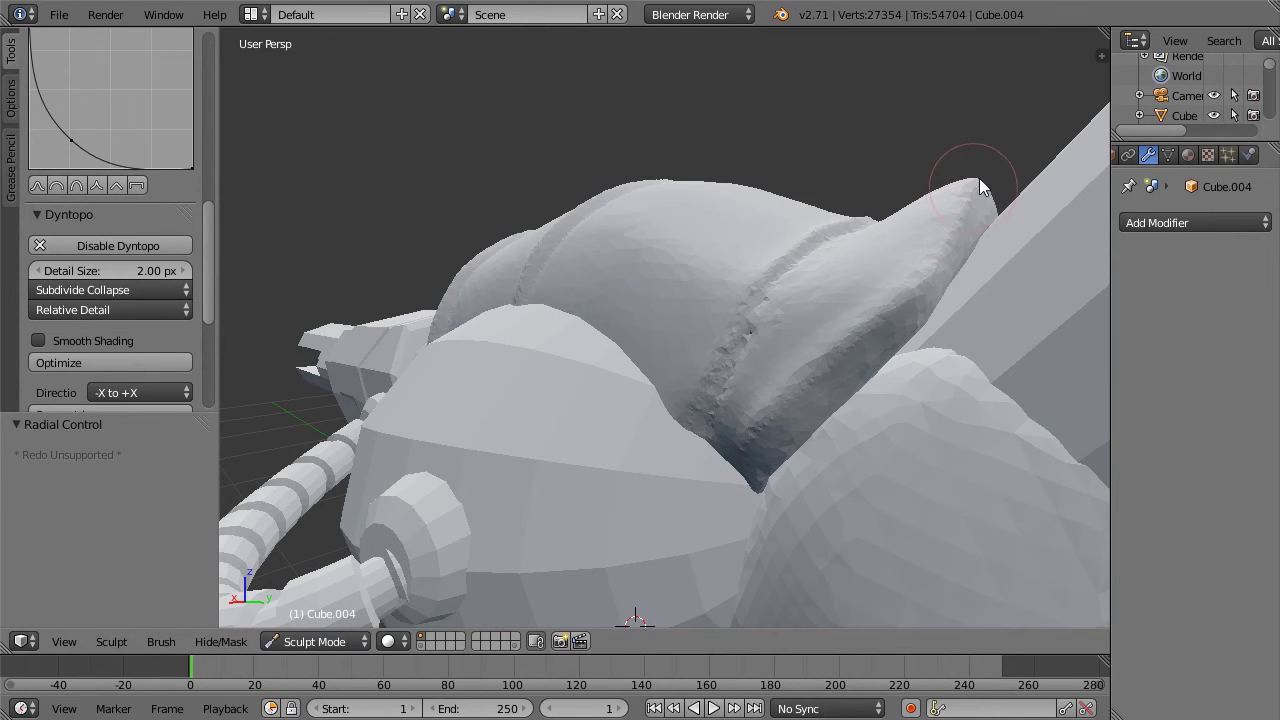
{"action": "mouse_move", "coordinate": [994, 122]}
{"action": "middle_mouse_down"}
{"action": "mouse_move", "coordinate": [991, 207]}
{"action": "mouse_move", "coordinate": [1000, 176]}
{"action": "middle_mouse_up"}
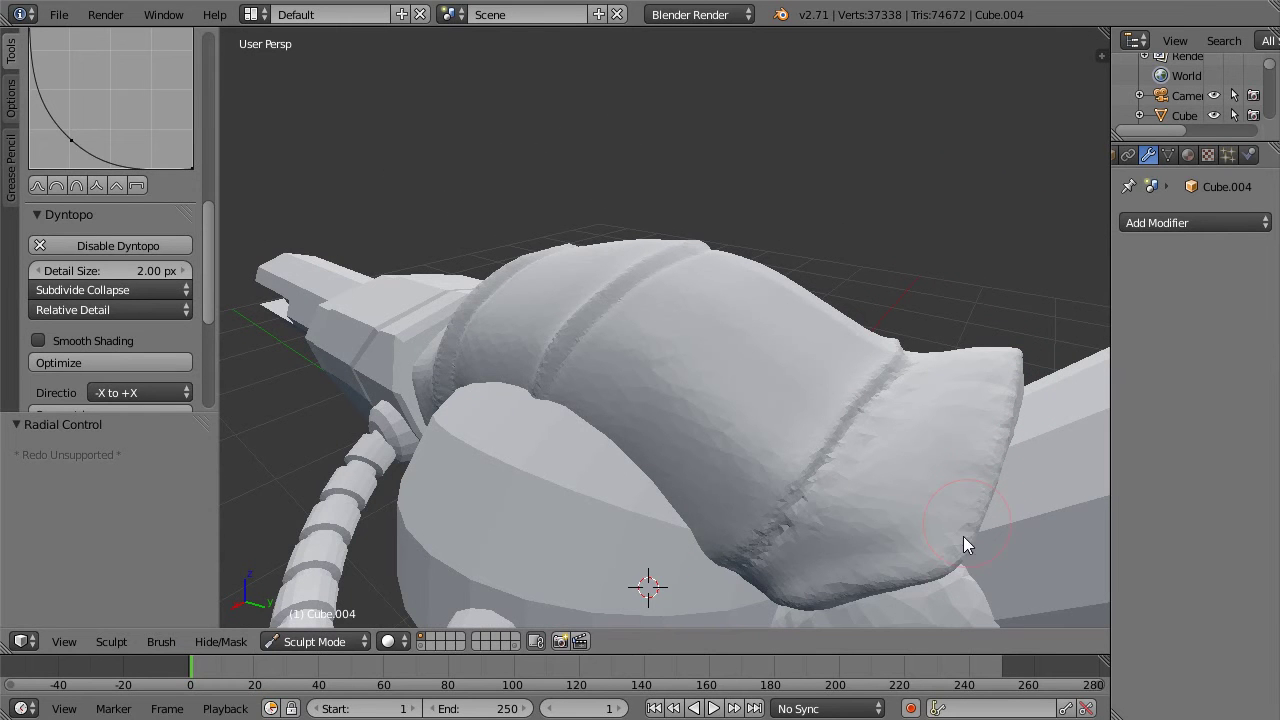
{"action": "left_click_drag", "start_coordinate": [952, 556], "coordinate": [998, 440]}
Step: Examine the whole revolver from the side and rear to judge the grooved shell against the surrounding parts
{"action": "mouse_move", "coordinate": [983, 222]}
{"action": "middle_mouse_down", "text": "ctrl"}
{"action": "mouse_move", "coordinate": [937, 209]}
{"action": "mouse_move", "coordinate": [962, 407]}
{"action": "mouse_move", "coordinate": [994, 277]}
{"action": "mouse_move", "coordinate": [1060, 234]}
{"action": "mouse_move", "coordinate": [1040, 246]}
{"action": "middle_mouse_up", "text": "ctrl"}
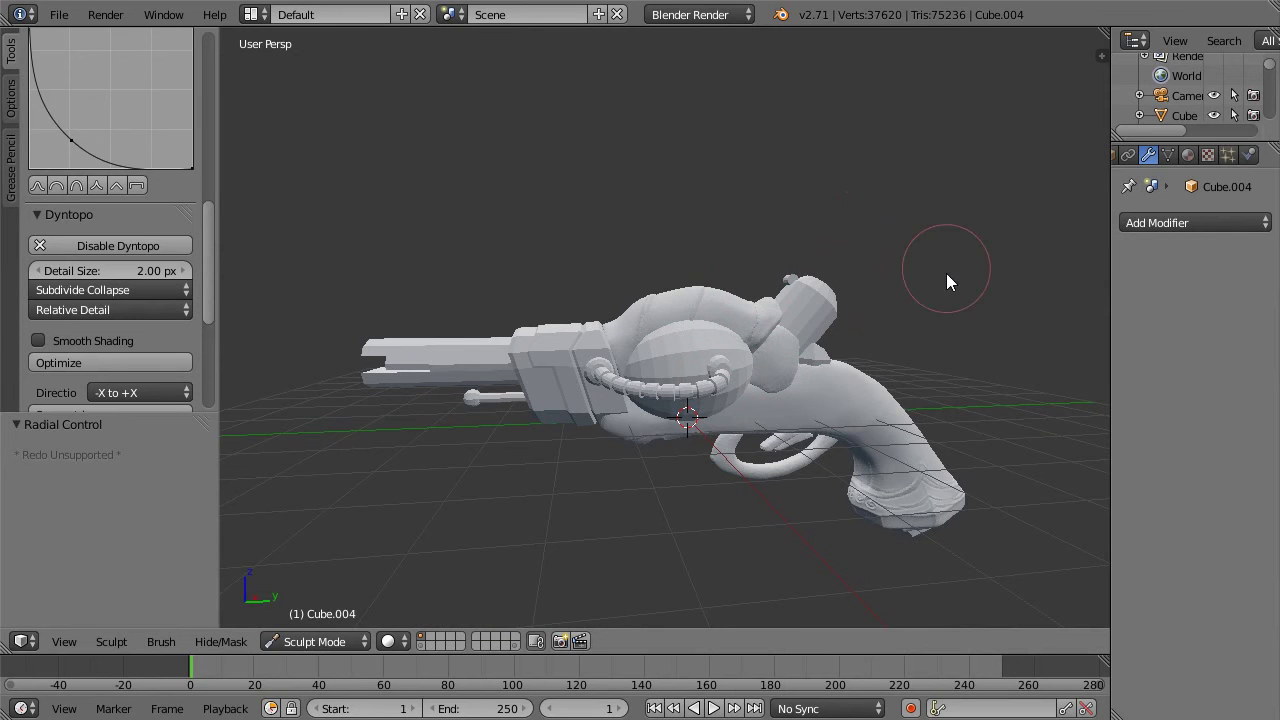
{"action": "middle_click_drag", "start_coordinate": [957, 244], "coordinate": [962, 388]}
{"action": "scroll", "coordinate": [962, 390], "scroll_direction": "down", "scroll_amount": 2}
{"action": "mouse_move", "coordinate": [903, 337]}
{"action": "middle_mouse_down"}
{"action": "mouse_move", "coordinate": [988, 317]}
{"action": "mouse_move", "coordinate": [951, 311]}
{"action": "mouse_move", "coordinate": [937, 263]}
{"action": "middle_mouse_up"}
{"action": "scroll", "coordinate": [613, 288], "scroll_direction": "up", "scroll_amount": 4}
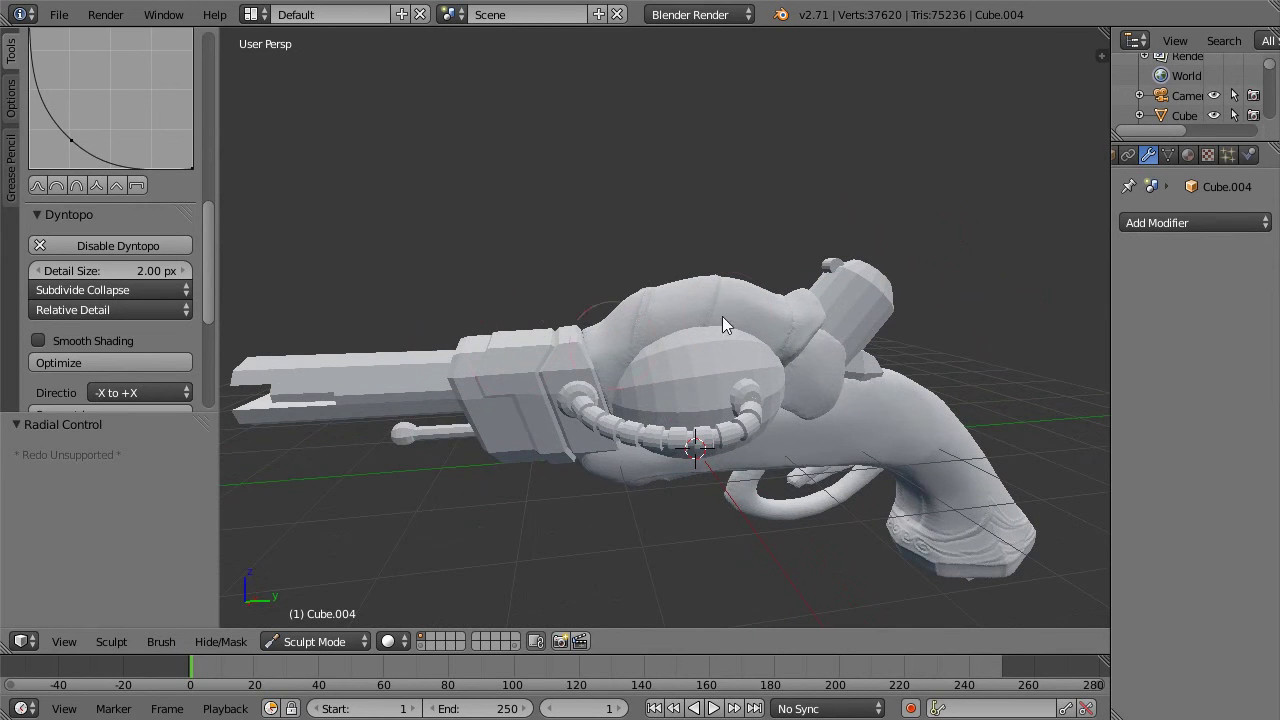
{"action": "scroll", "coordinate": [713, 135], "scroll_direction": "up", "scroll_amount": 4}
{"action": "scroll", "coordinate": [712, 128], "scroll_direction": "up", "scroll_amount": 3}
{"action": "mouse_move", "coordinate": [711, 131]}
{"action": "middle_mouse_down"}
{"action": "mouse_move", "coordinate": [729, 116]}
{"action": "mouse_move", "coordinate": [756, 175]}
{"action": "mouse_move", "coordinate": [606, 151]}
{"action": "mouse_move", "coordinate": [591, 126]}
{"action": "mouse_move", "coordinate": [574, 134]}
{"action": "mouse_move", "coordinate": [722, 157]}
{"action": "middle_mouse_up"}
{"action": "scroll", "coordinate": [720, 152], "scroll_direction": "down", "scroll_amount": 7}
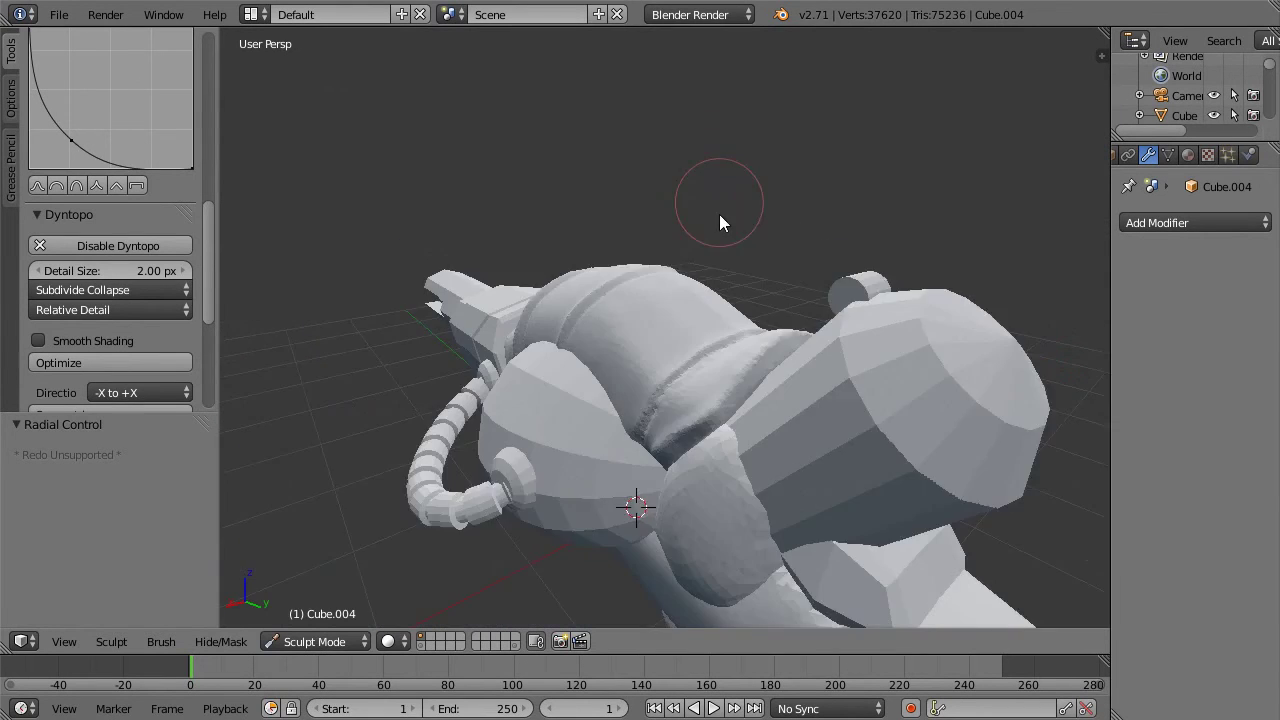
{"action": "mouse_move", "coordinate": [738, 286]}
{"action": "middle_mouse_down"}
{"action": "mouse_move", "coordinate": [757, 245]}
{"action": "mouse_move", "coordinate": [728, 243]}
{"action": "mouse_move", "coordinate": [750, 250]}
{"action": "mouse_move", "coordinate": [678, 346]}
{"action": "middle_mouse_up"}
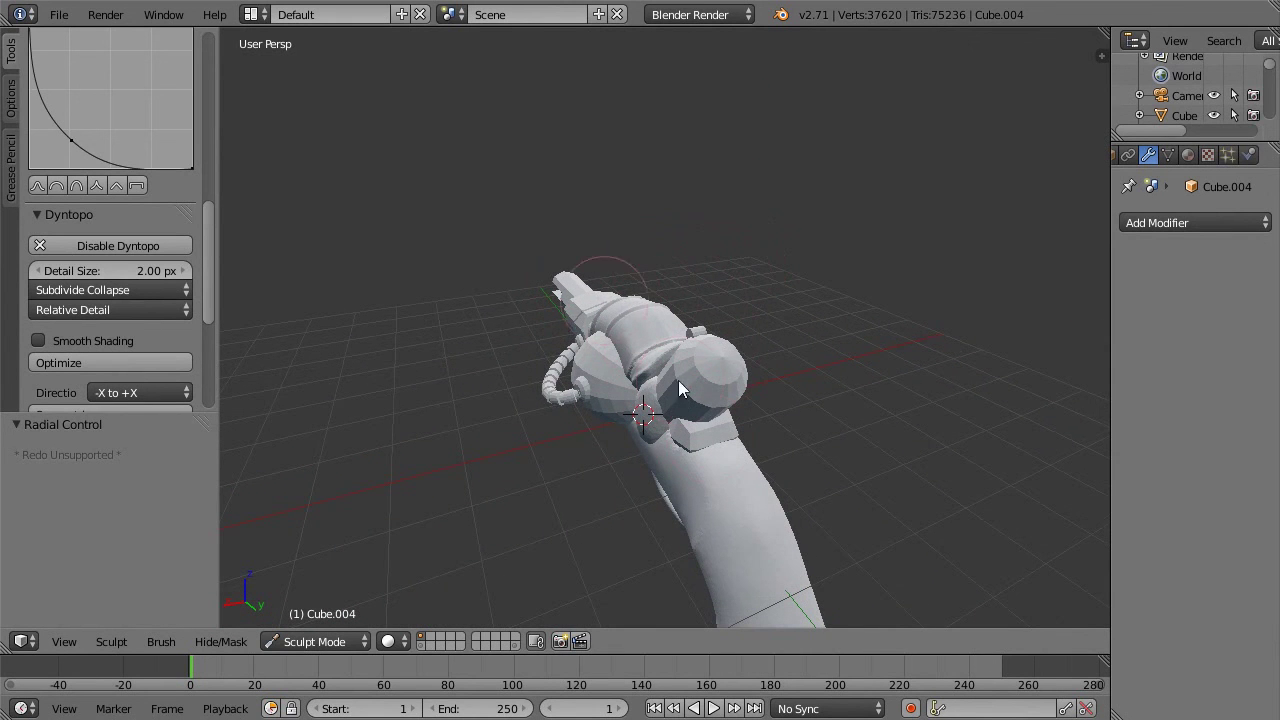
{"action": "middle_click_drag", "start_coordinate": [831, 299], "coordinate": [857, 260]}
{"action": "scroll", "coordinate": [943, 369], "scroll_direction": "down", "scroll_amount": 2}
{"action": "scroll", "coordinate": [857, 260], "scroll_direction": "up", "scroll_amount": 3}
{"action": "middle_click_drag", "start_coordinate": [948, 196], "coordinate": [637, 364]}
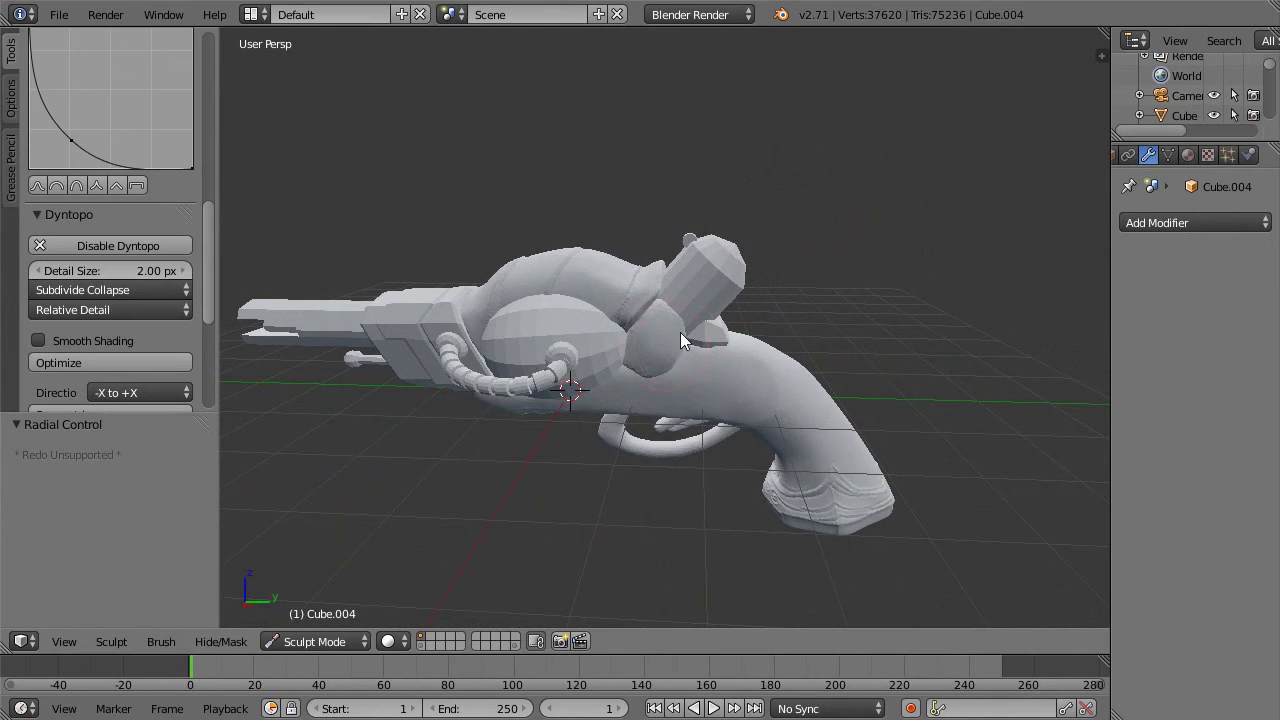